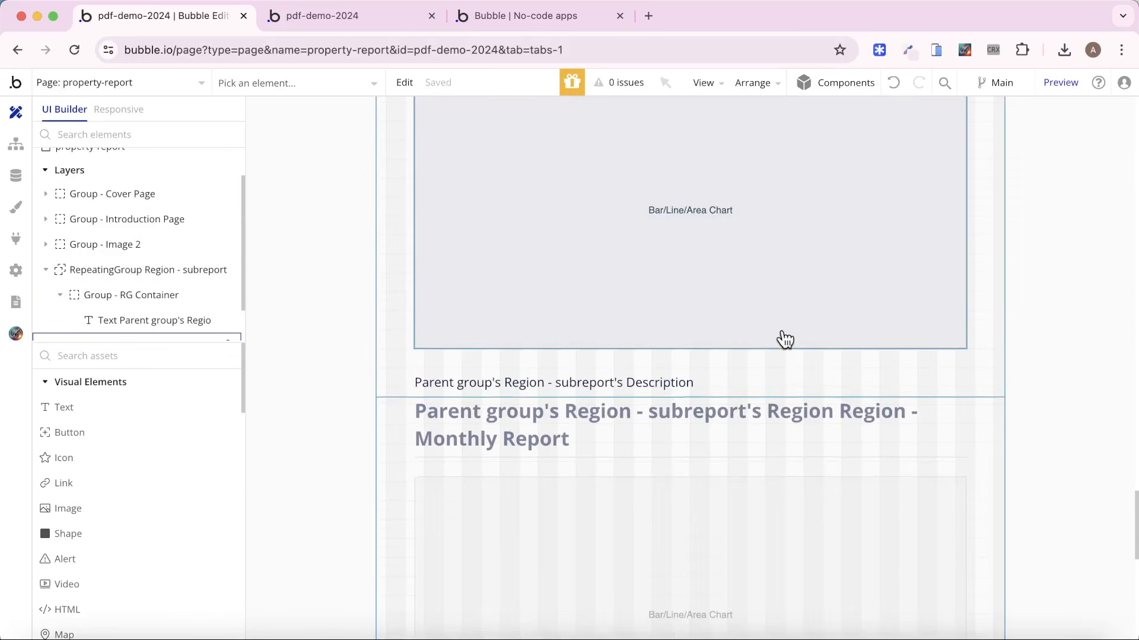
Switch to the dashboard preview, create the PDF, and open the newly downloaded property report.
scroll(784, 344, down, 5)
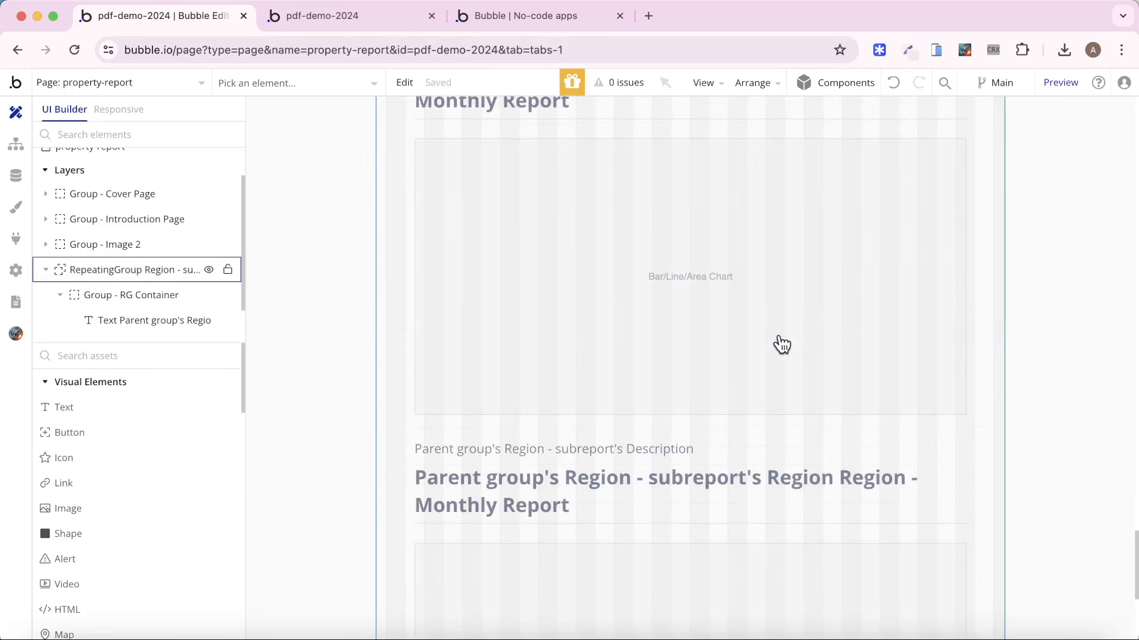
click(512, 22)
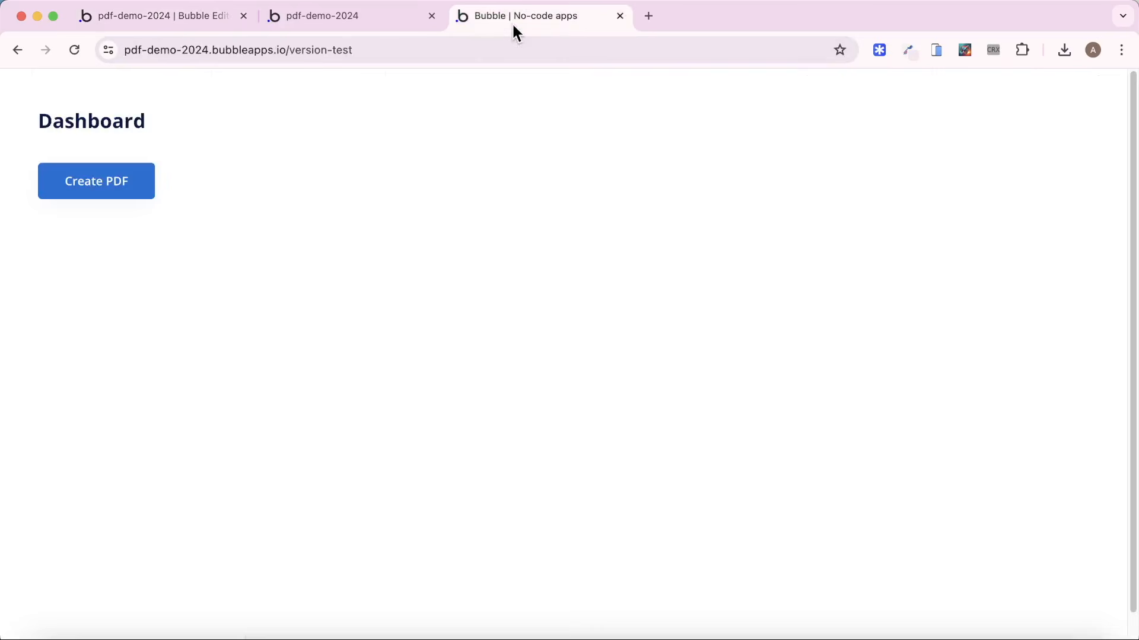
click(133, 189)
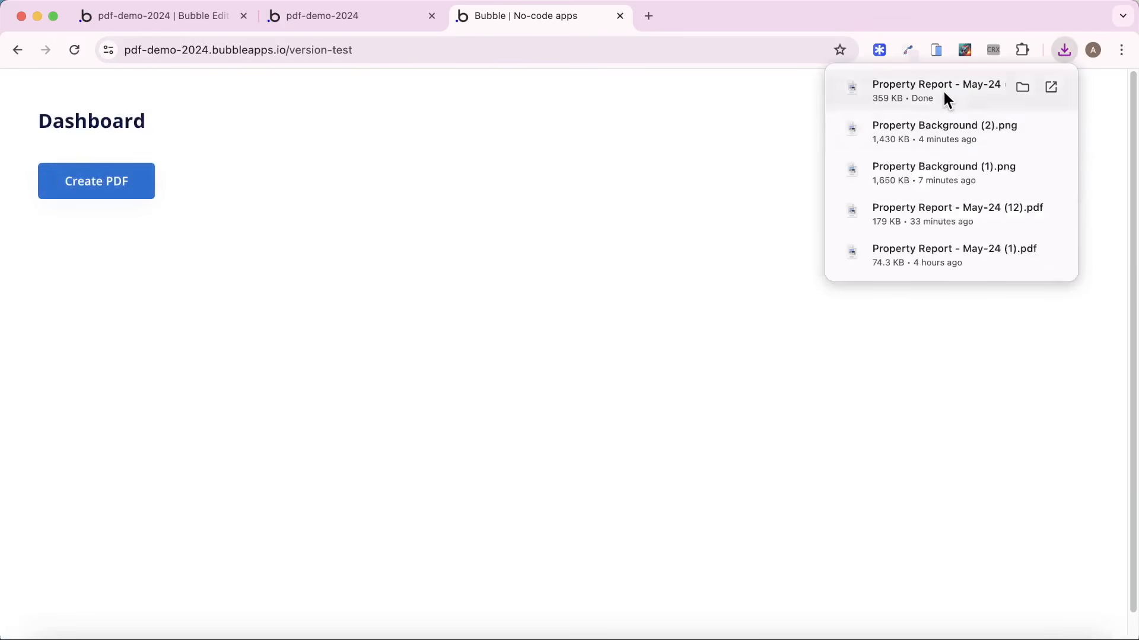
click(942, 91)
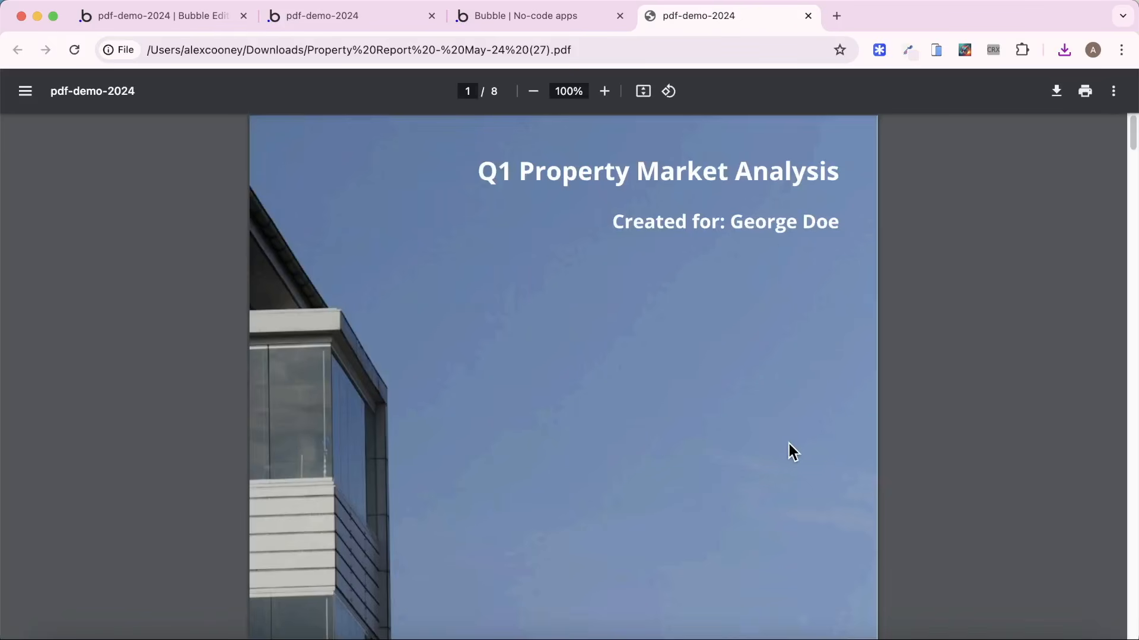
Examine the generated report's cover, text, image and chart pages, plus the Notion outline for creating detailed PDFs in Bubble.
scroll(787, 454, down, 15)
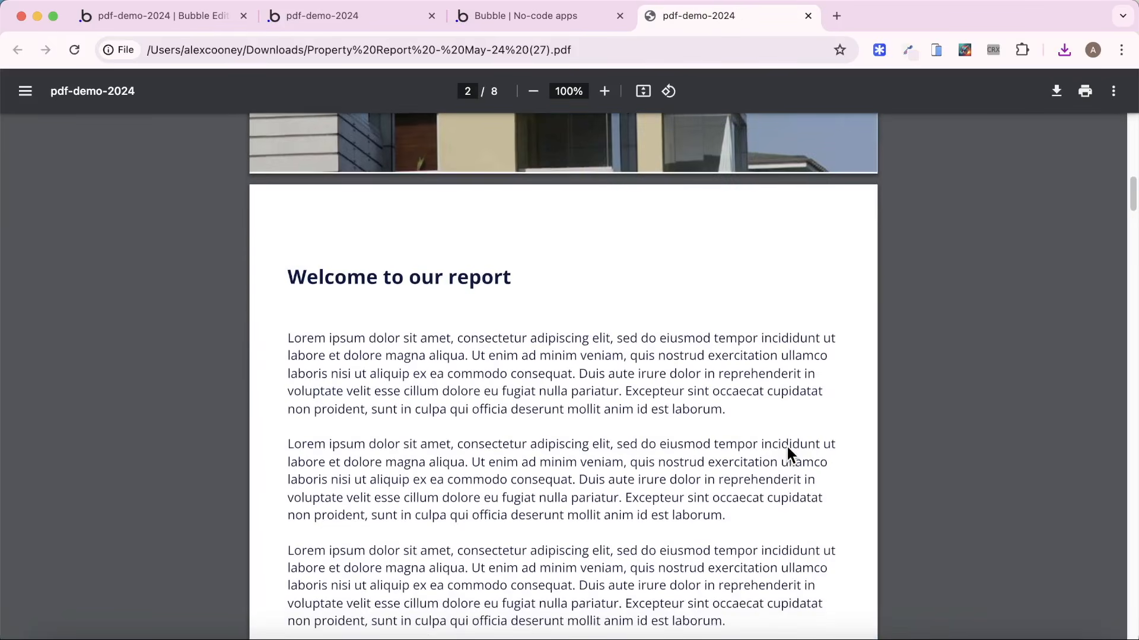
scroll(788, 447, down, 10)
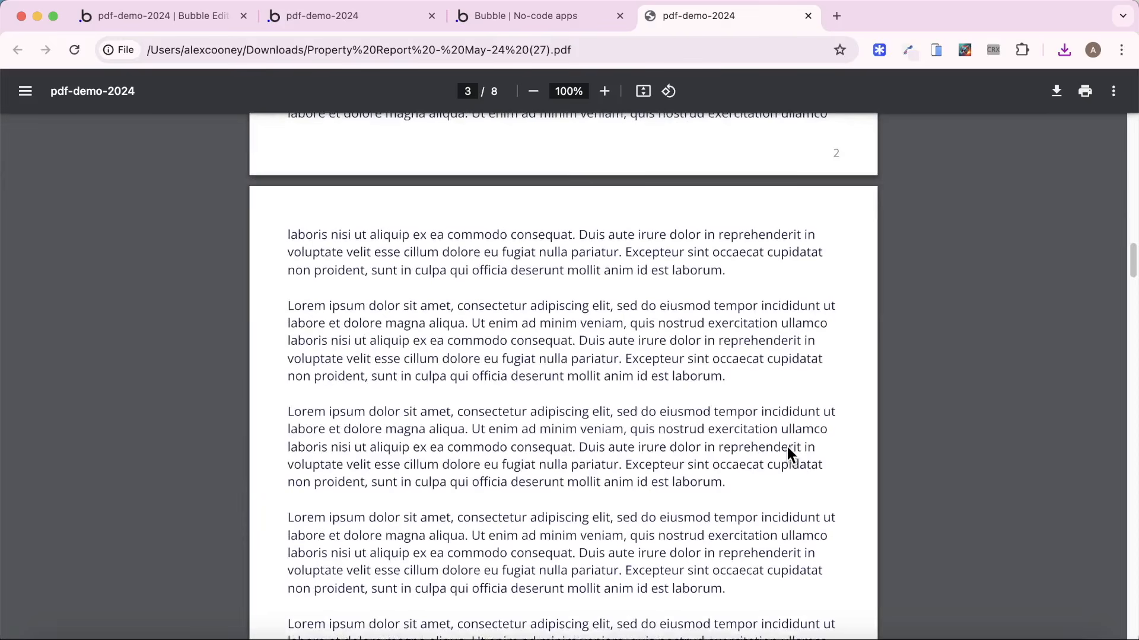
scroll(787, 446, down, 15)
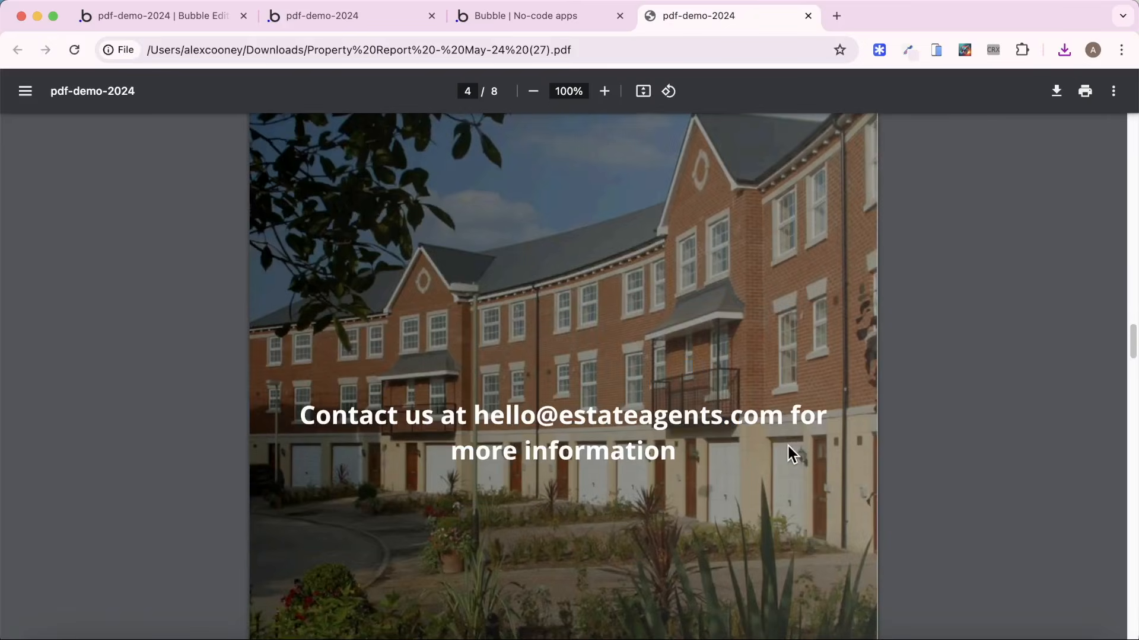
scroll(788, 445, down, 15)
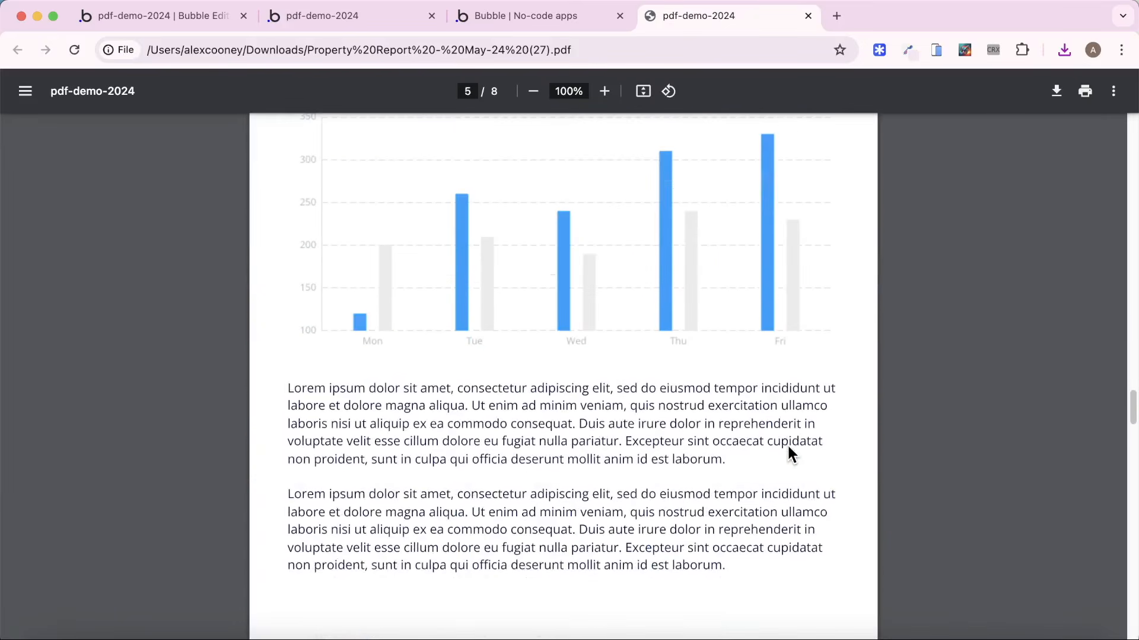
scroll(788, 452, down, 15)
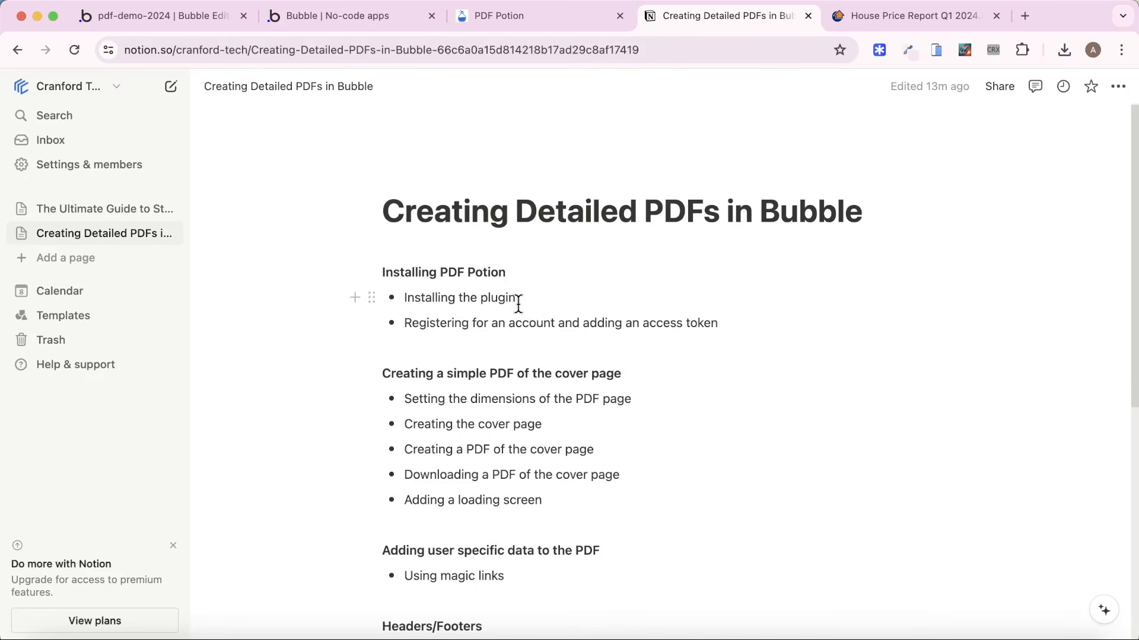
scroll(650, 426, down, 3)
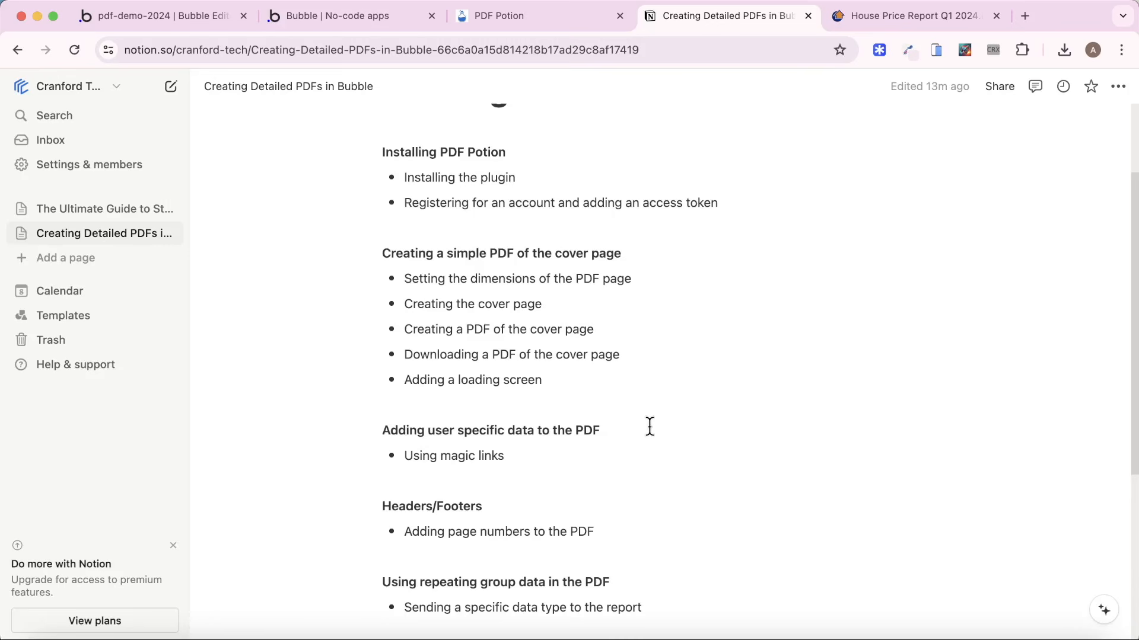
scroll(650, 427, up, 1)
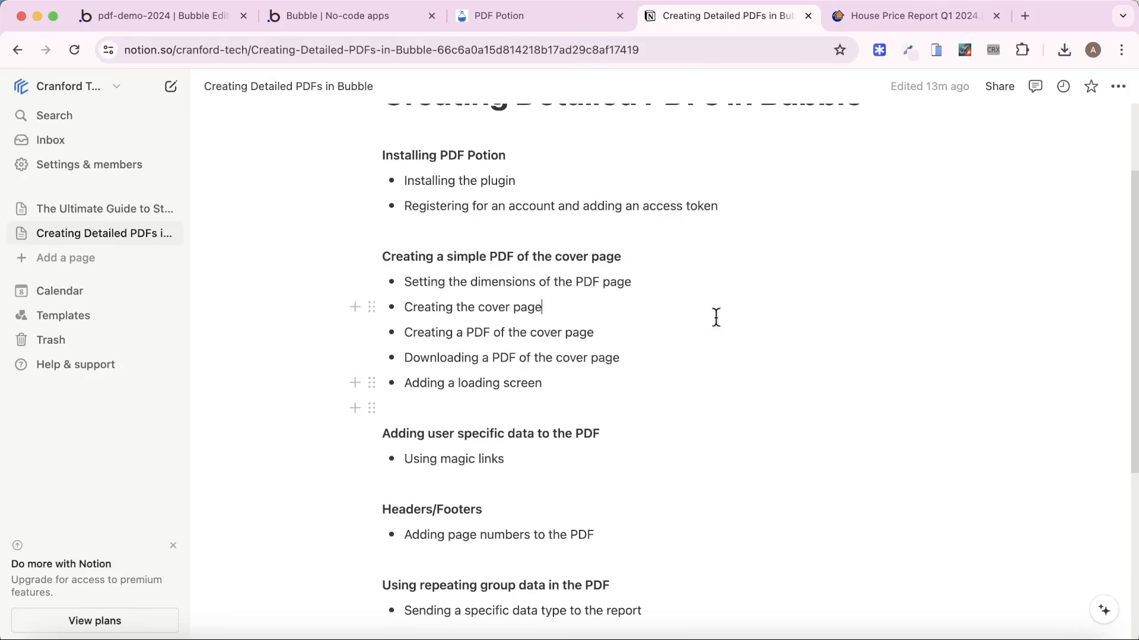
Register a PDF Potion account on the PDF Potion website with the account holder's name, e-mail address and password.
click(541, 17)
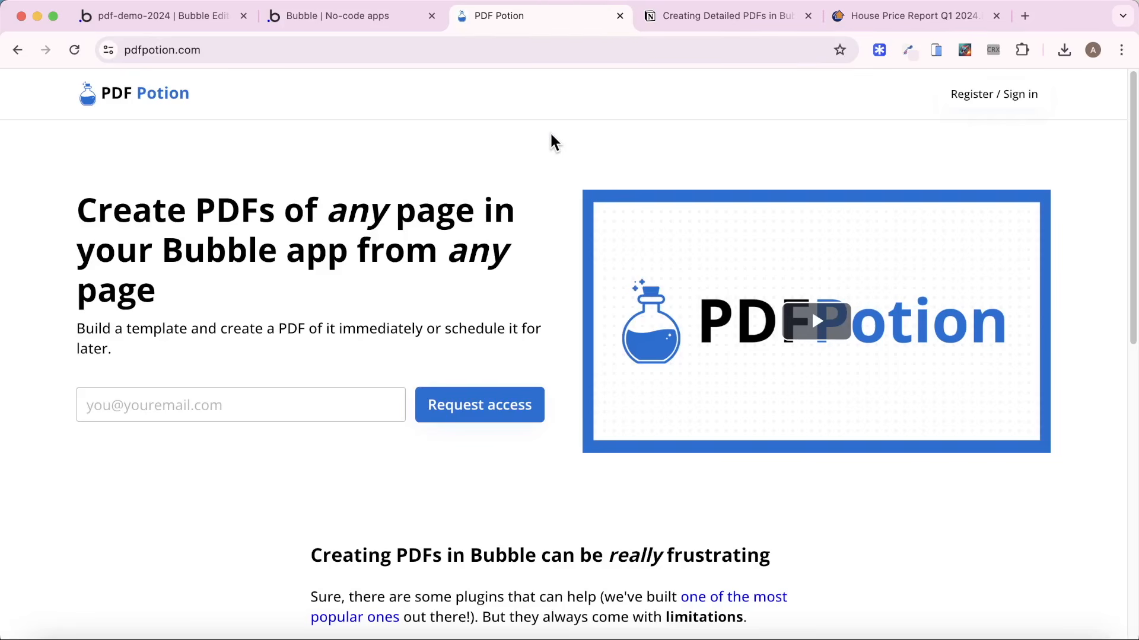
click(1001, 107)
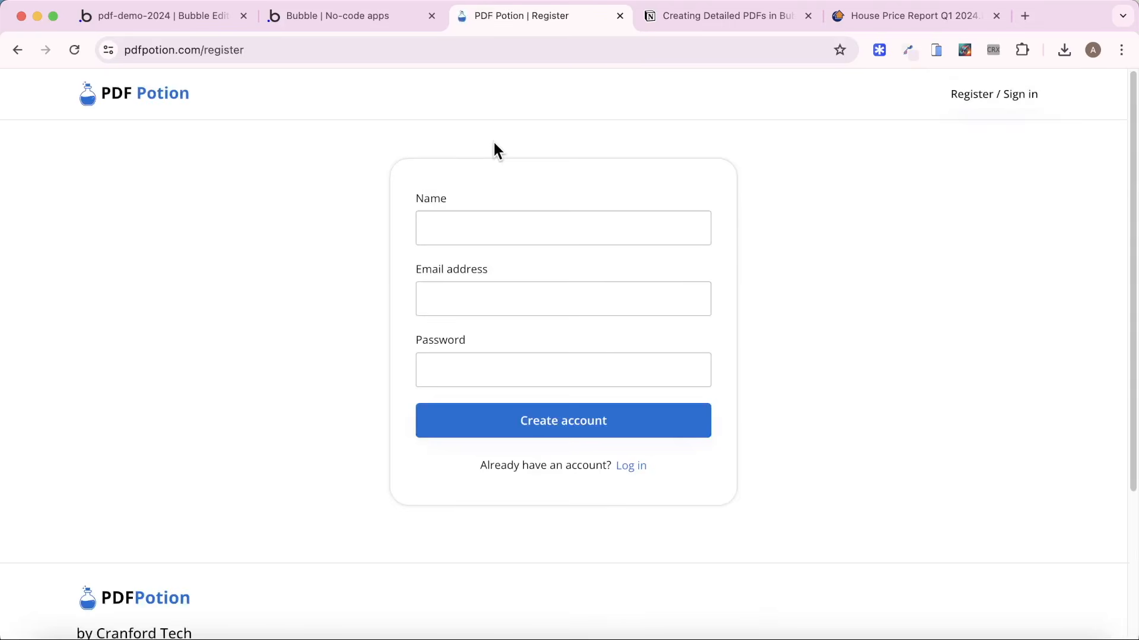
click(495, 227)
text(Alex)
key(Tab)
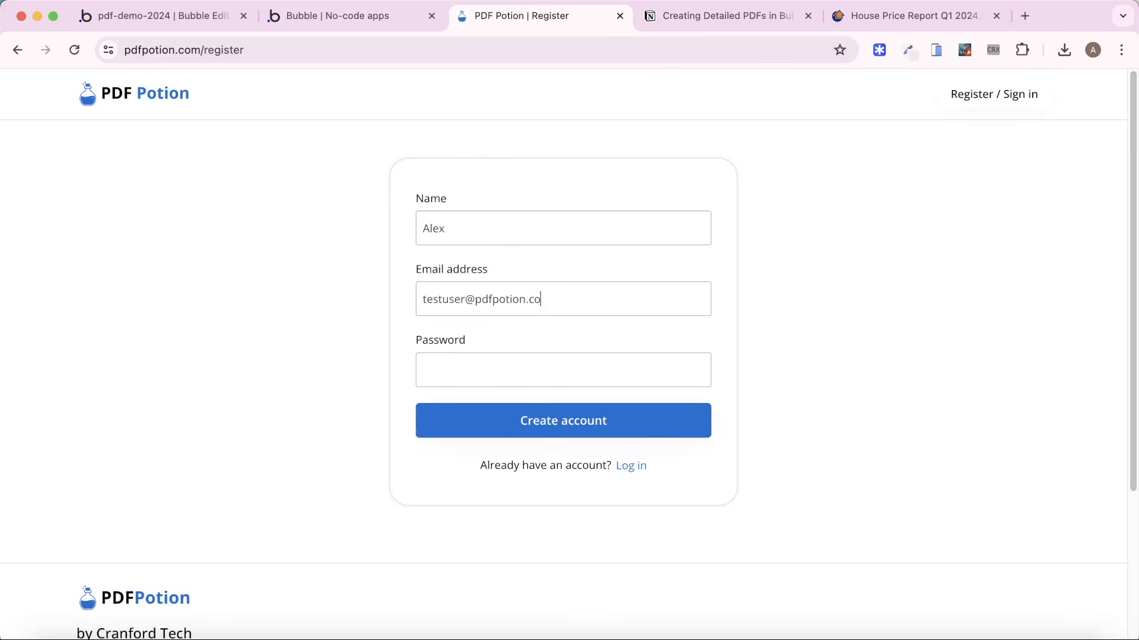
key(Tab)
text(•••)
click(564, 421)
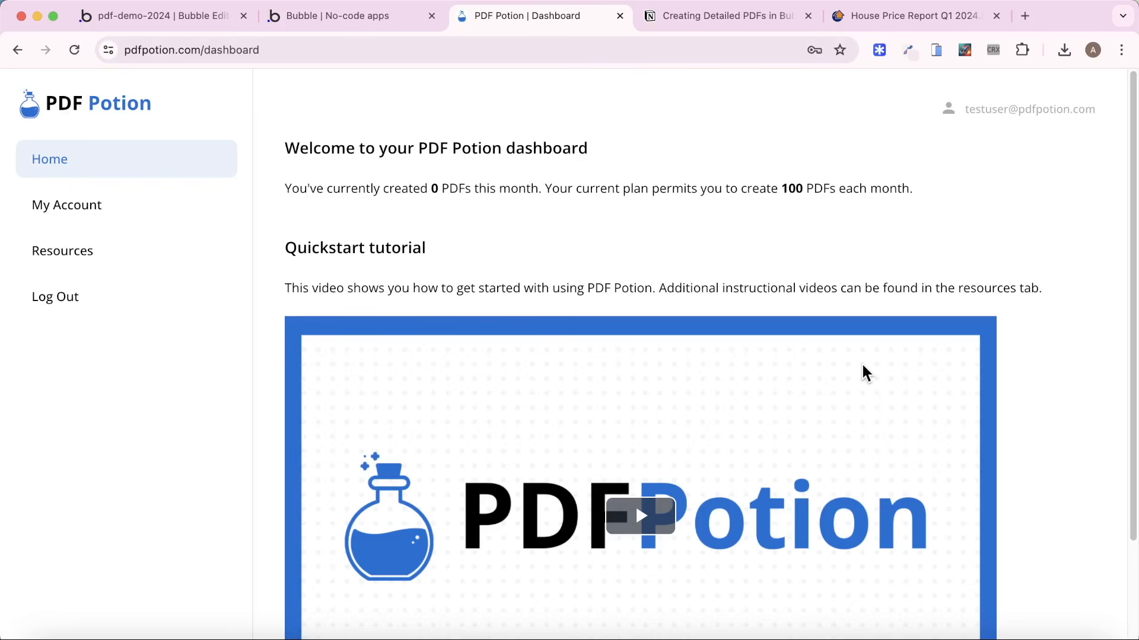
Open the PDF Potion plugin's settings in the Bubble editor and generate an access token for it in the PDF Potion account.
click(159, 16)
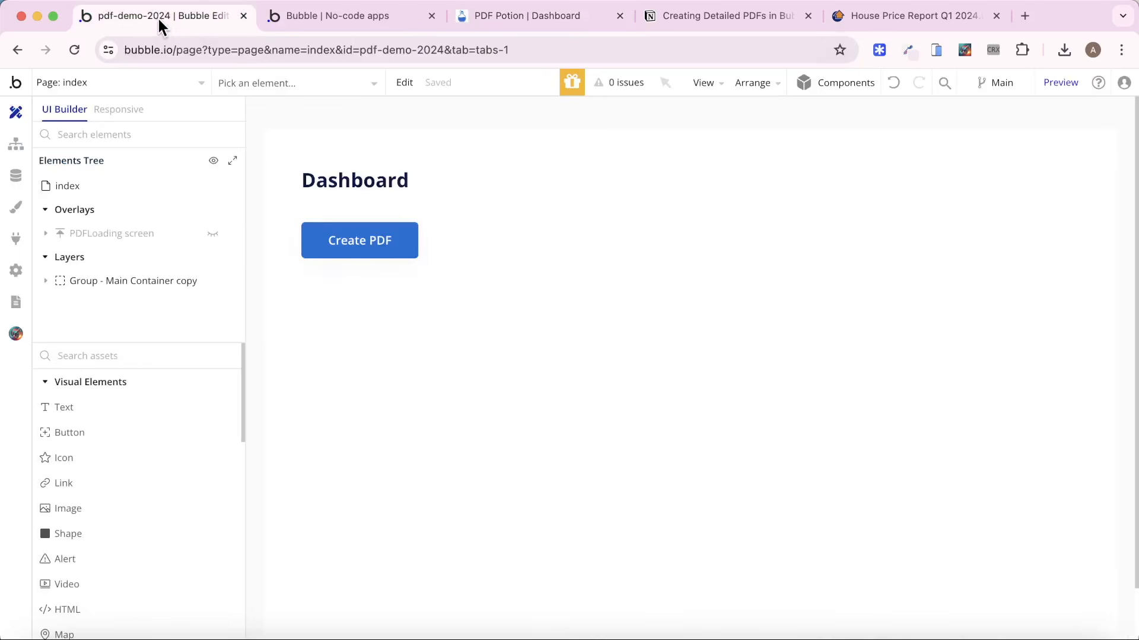
click(14, 237)
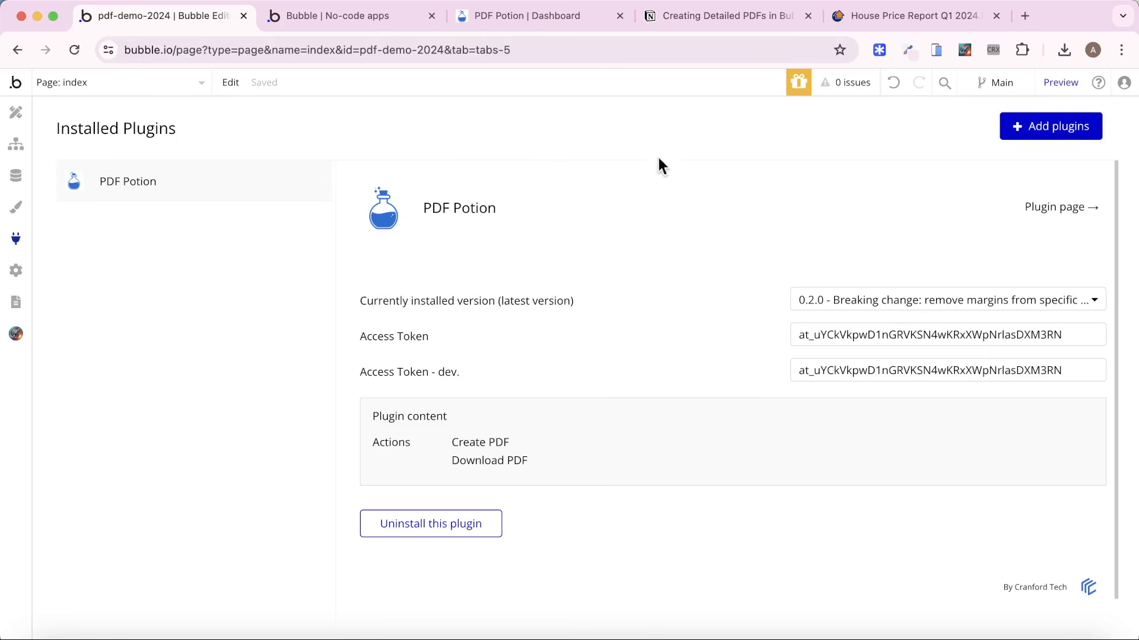
click(540, 18)
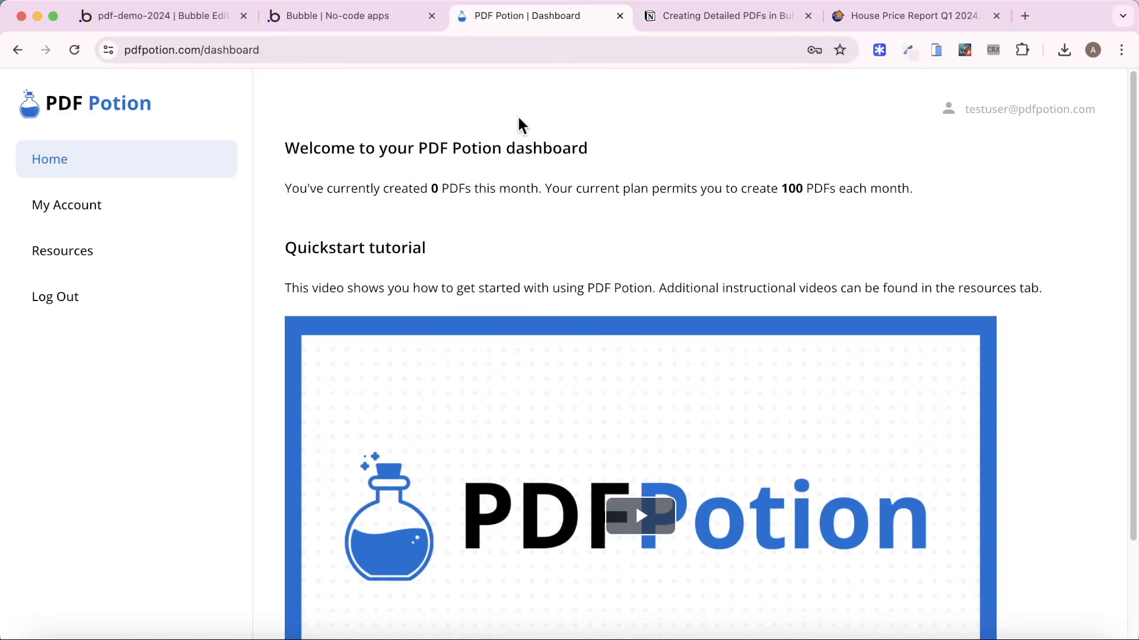
click(125, 202)
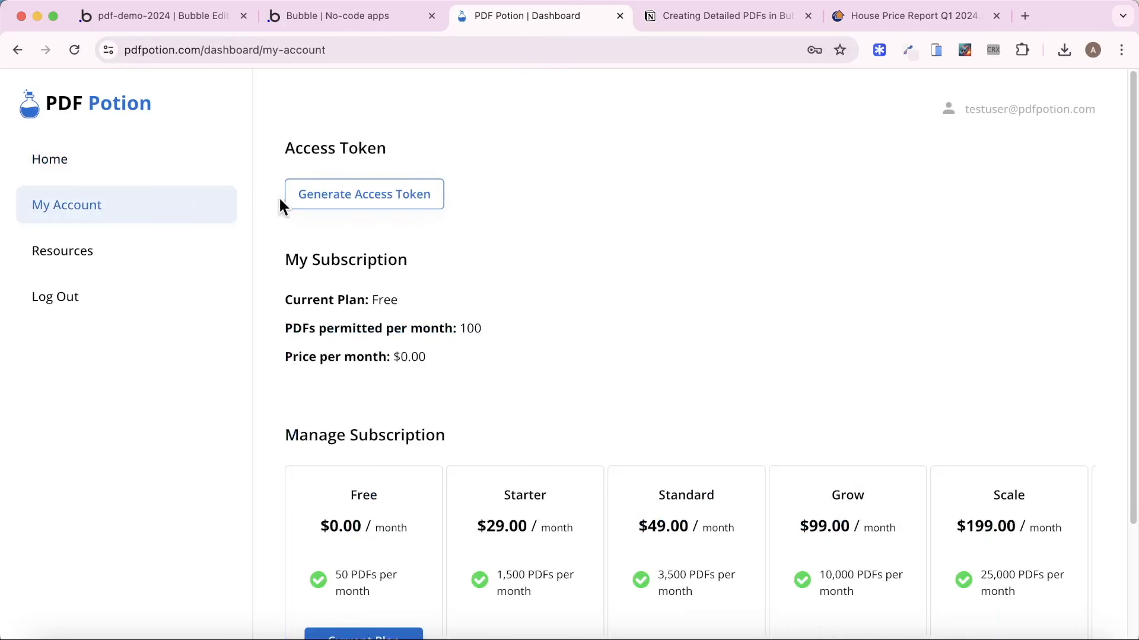
click(386, 200)
double_click(519, 189)
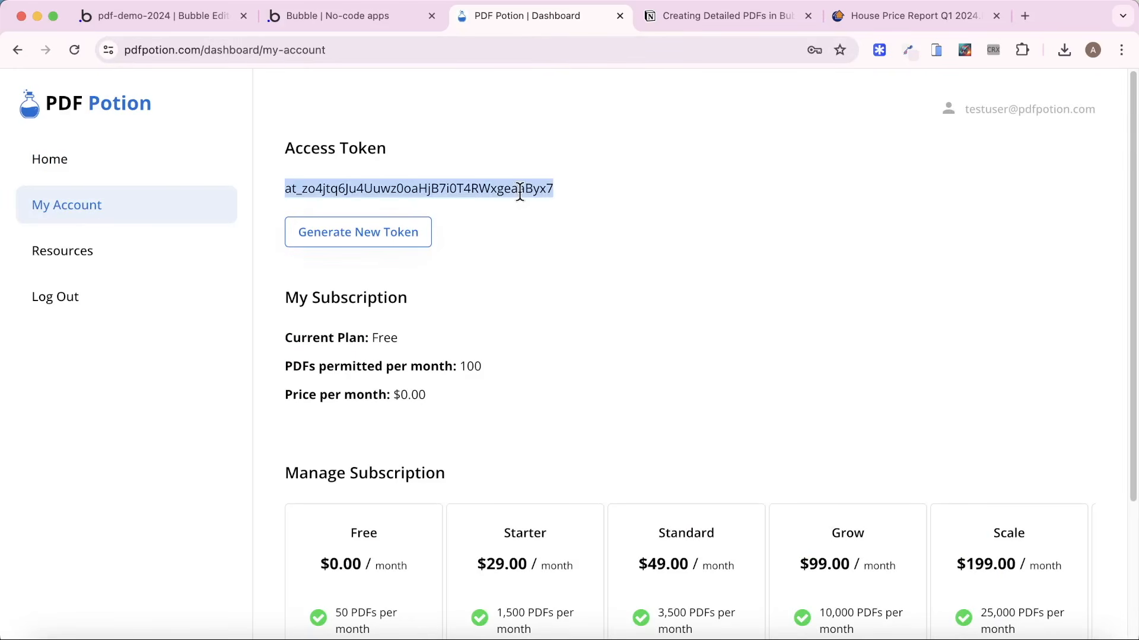
scroll(632, 291, down, 2)
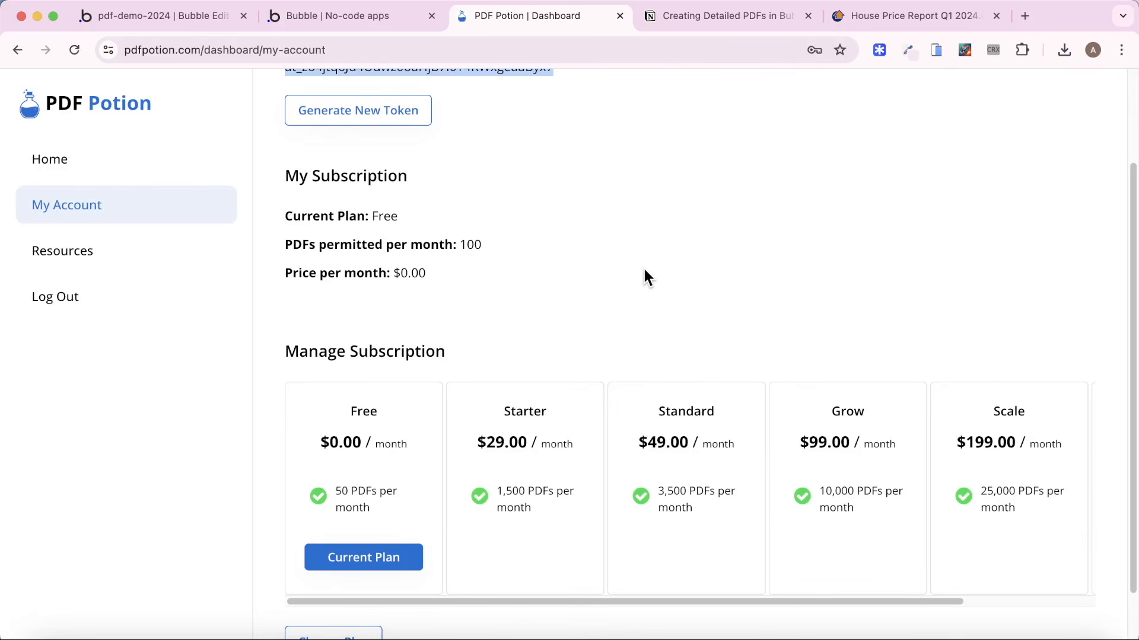
key(super+1)
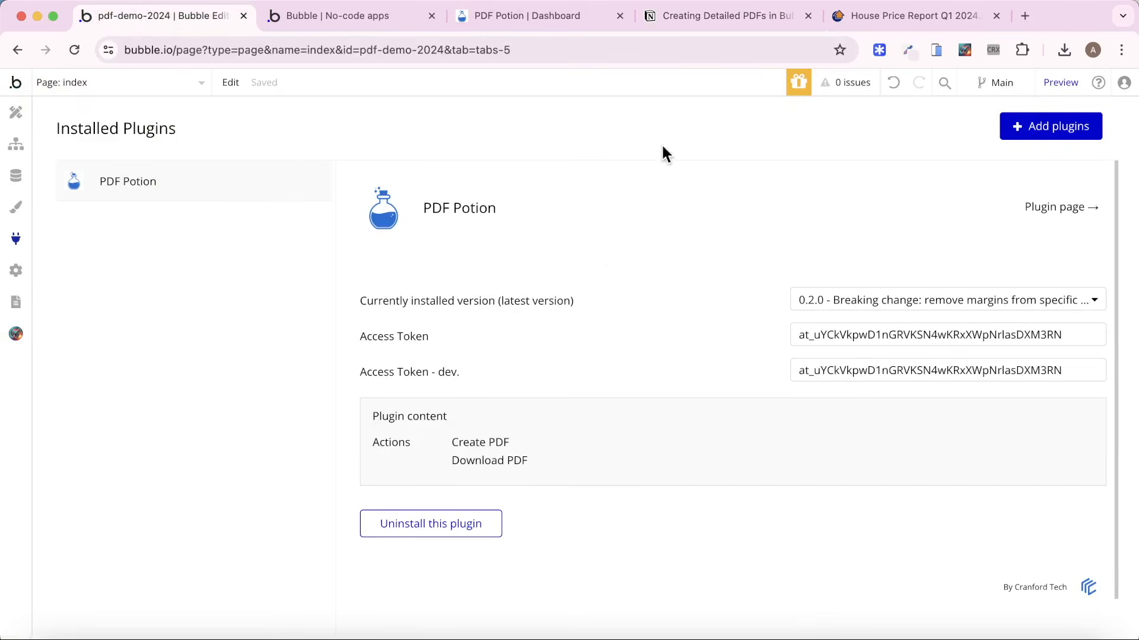
Review the outline in Notion and the cover page of the Daft.ie House Price Report PDF.
click(707, 15)
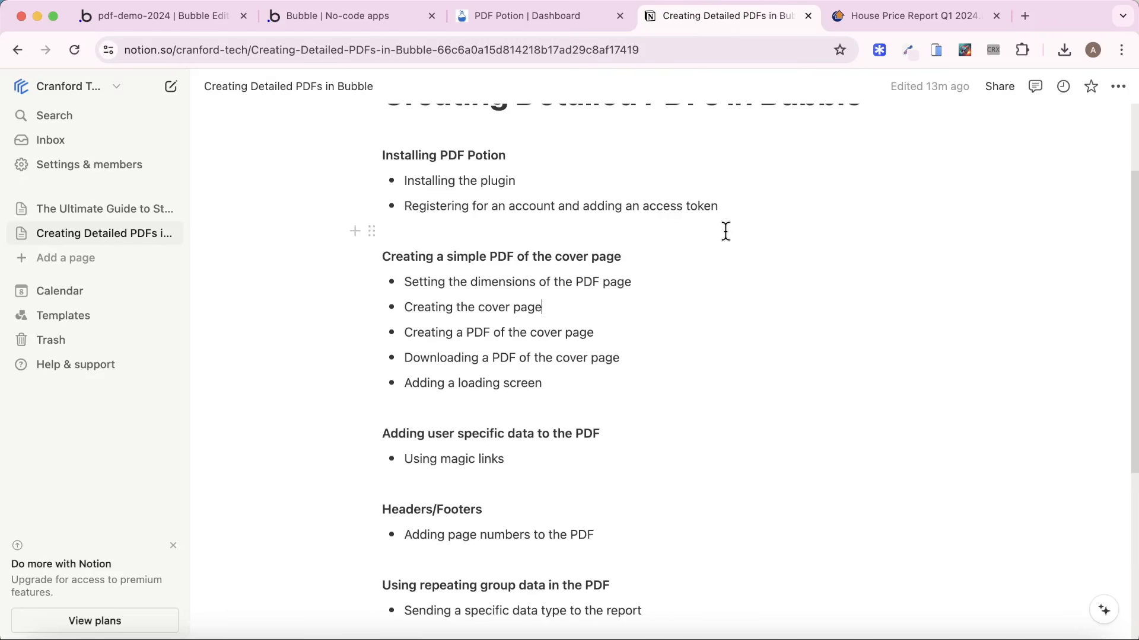
click(917, 18)
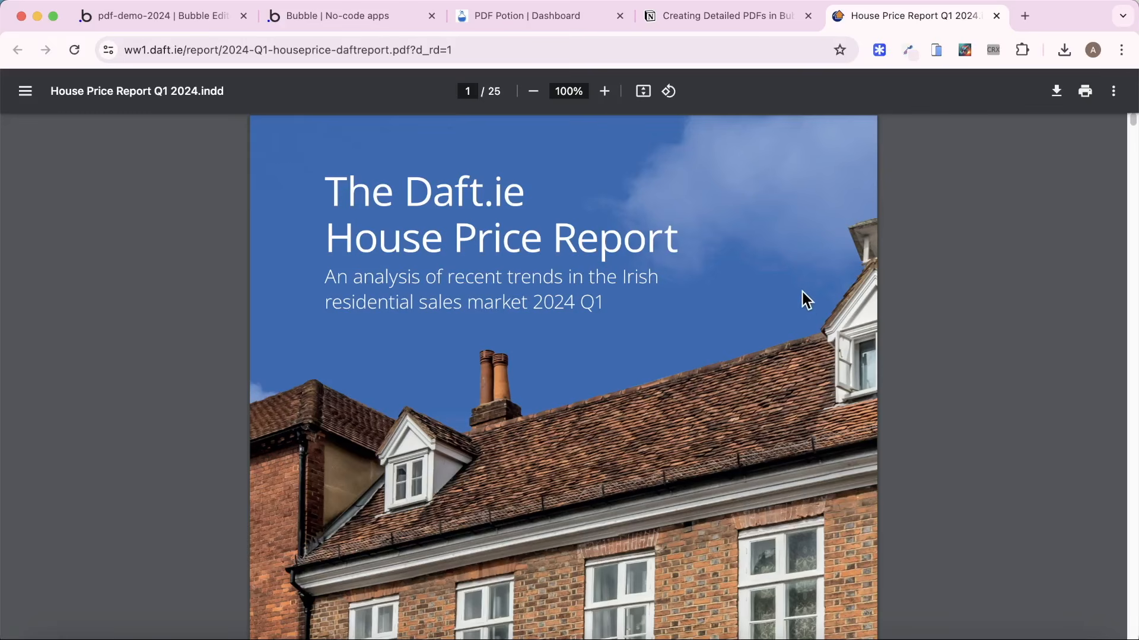
scroll(752, 325, down, 10)
scroll(751, 324, up, 10)
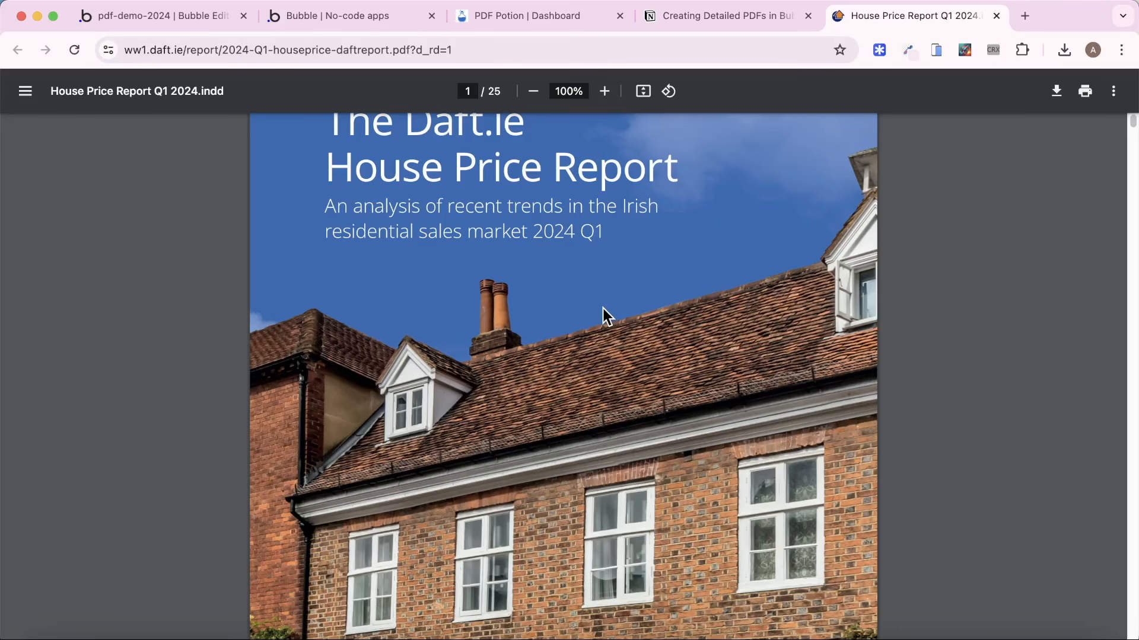
Create a new page named property-report in the Bubble editor.
click(189, 15)
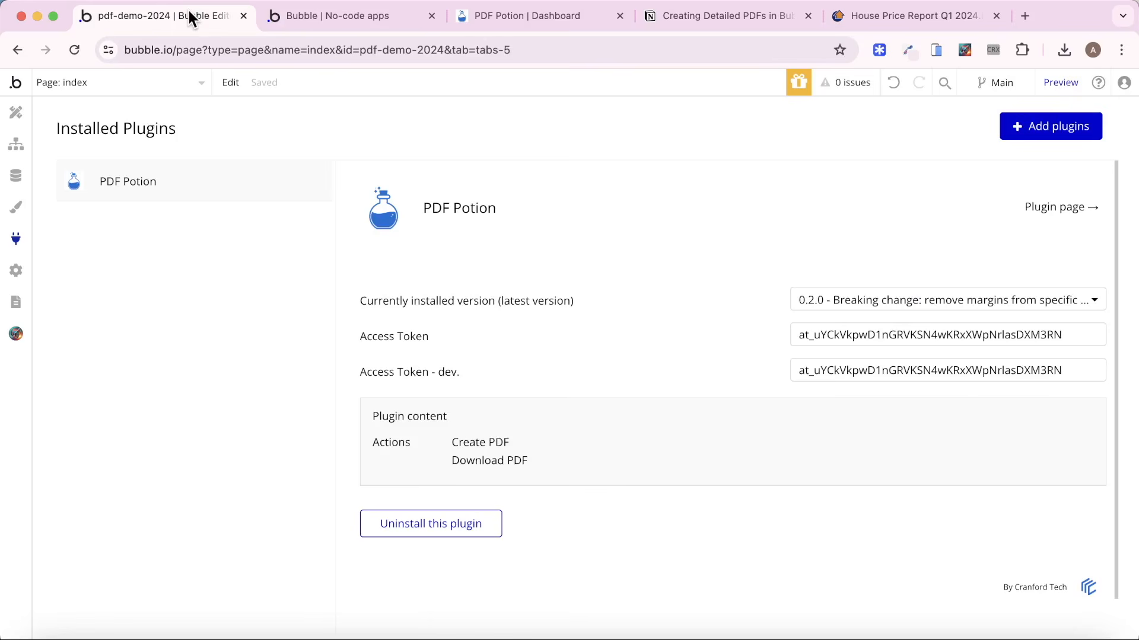
click(16, 112)
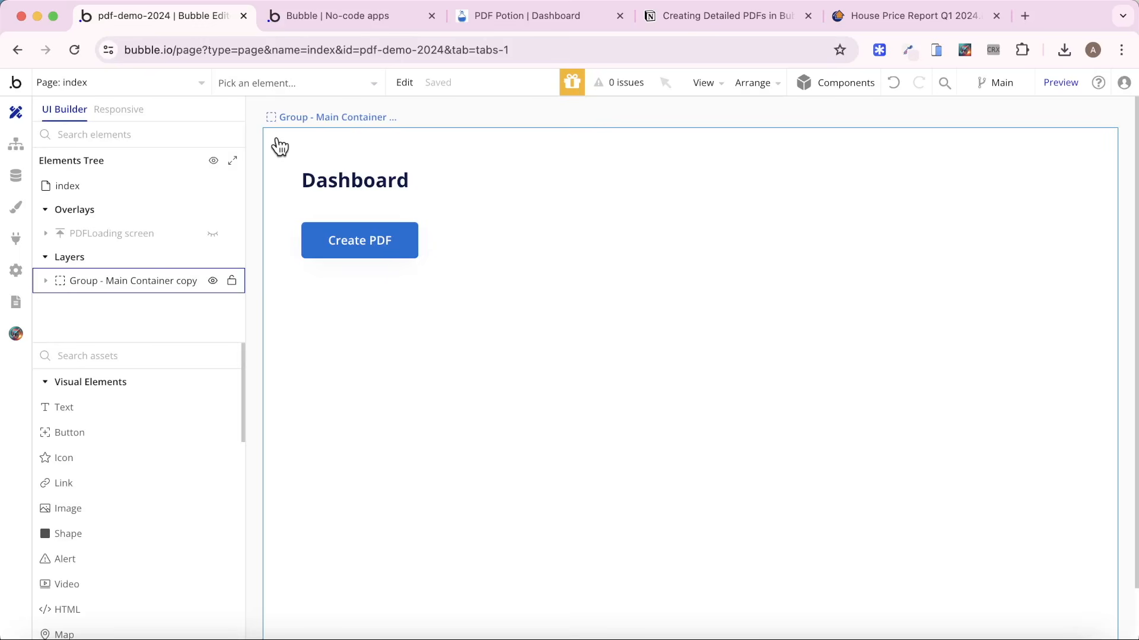
click(181, 76)
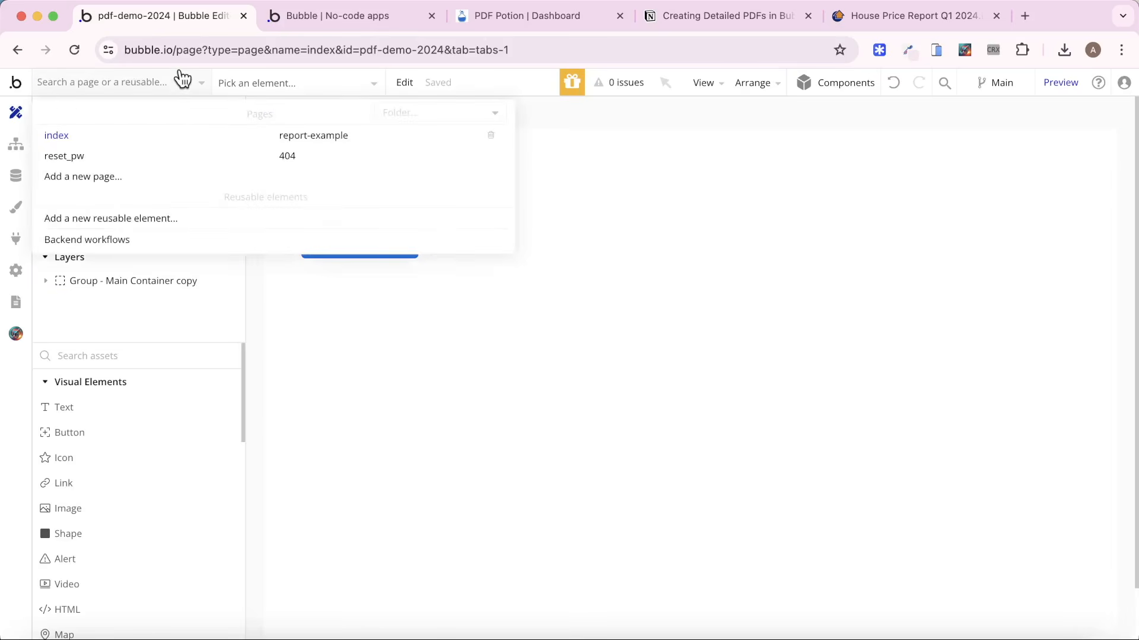
click(124, 178)
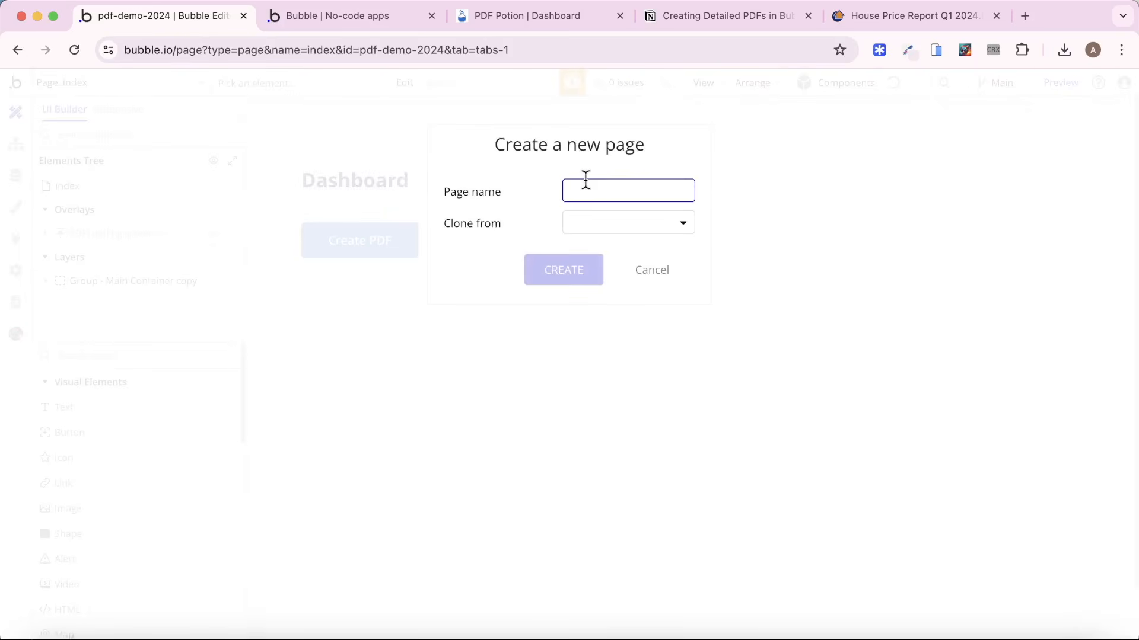
text(property-re)
key(BackSpace)
key(BackSpace)
text(-r)
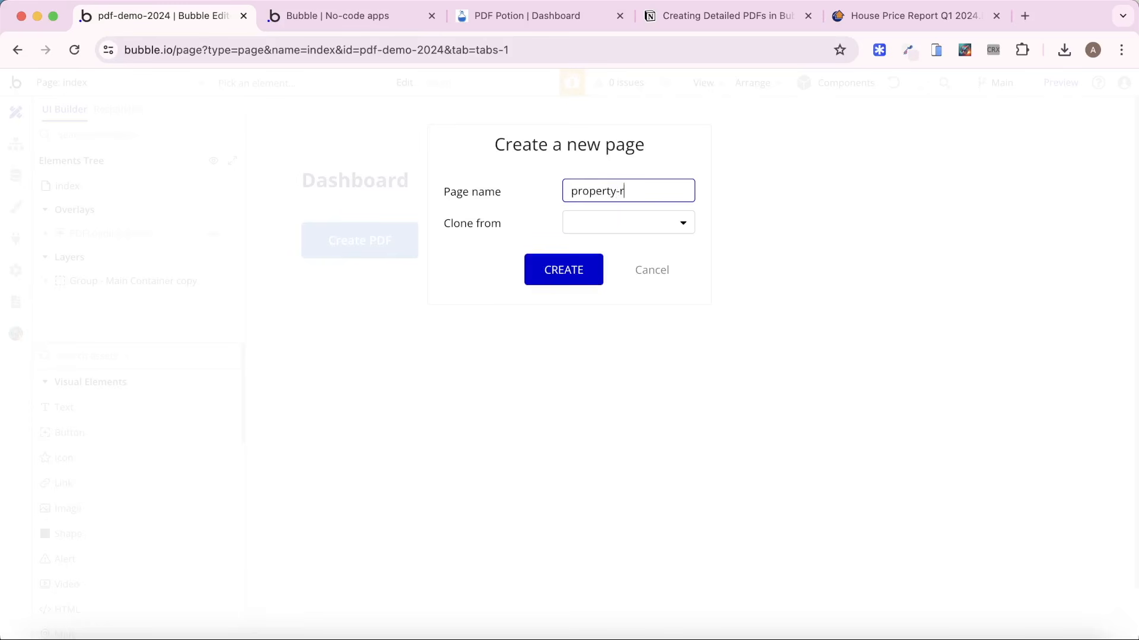
text(eport)
click(582, 261)
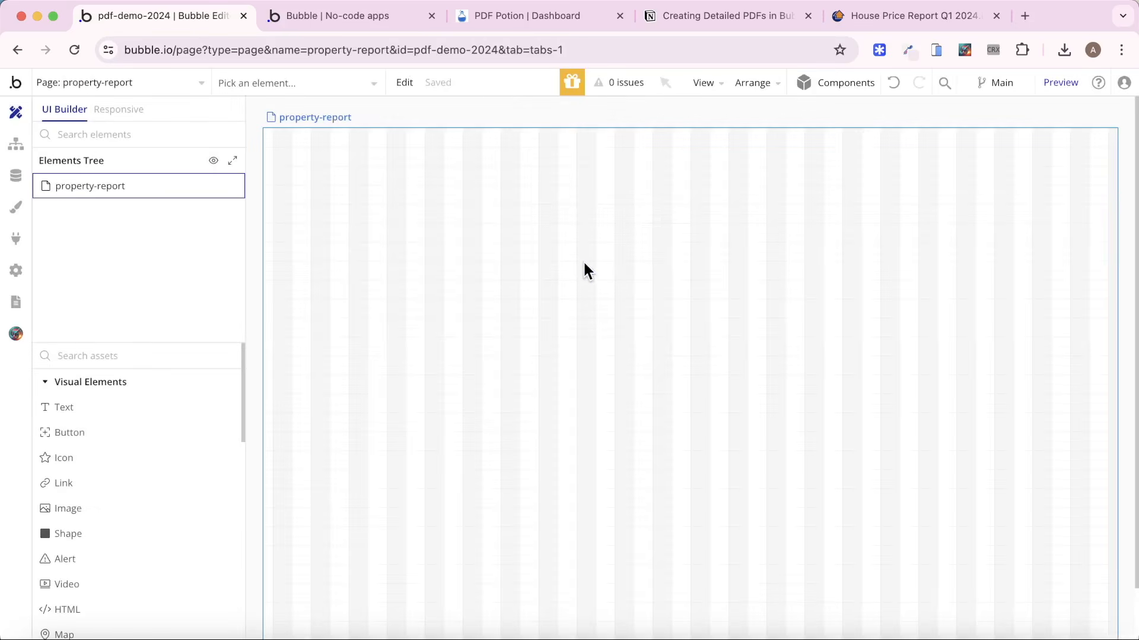
Set the property-report page's container layout to Column and its default builder width to 794.
double_click(583, 263)
click(808, 156)
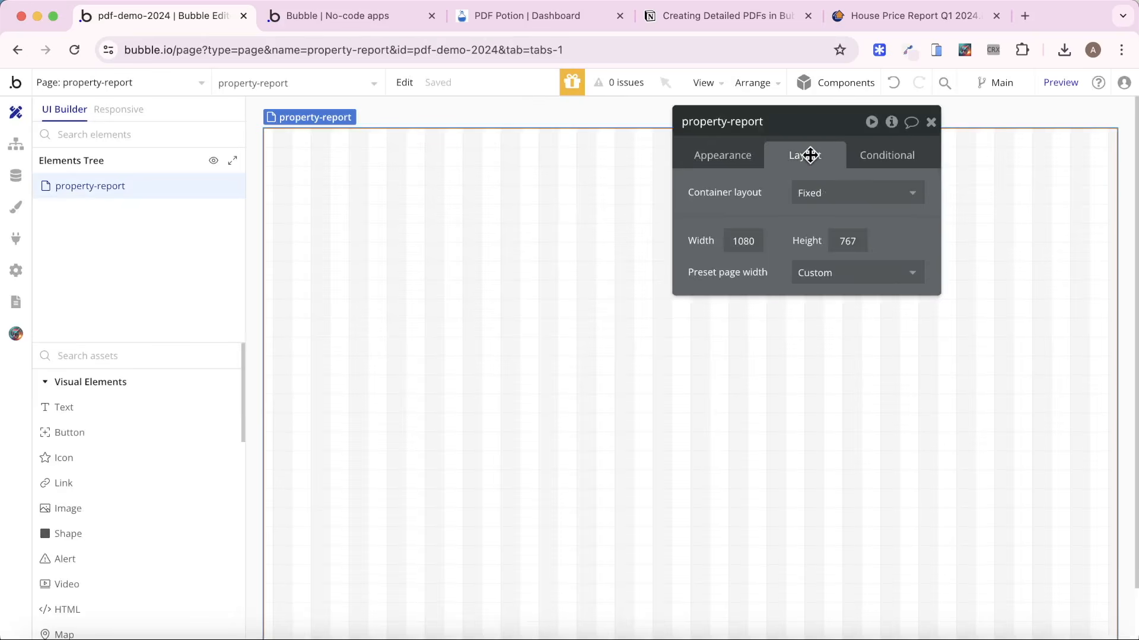
click(833, 196)
click(837, 311)
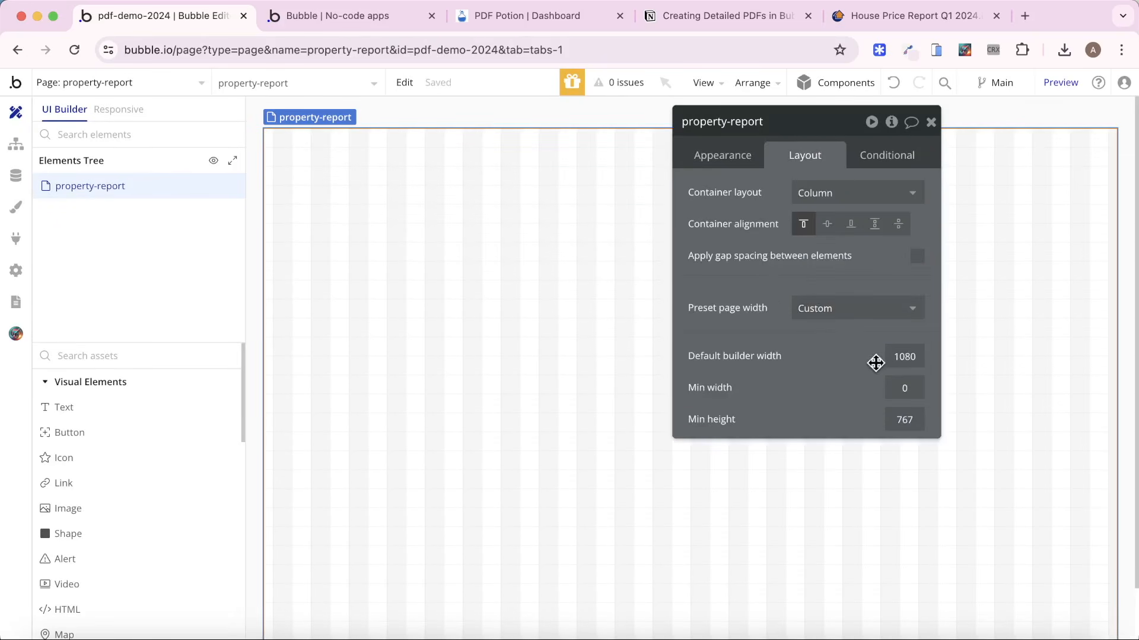
click(902, 359)
double_click(902, 358)
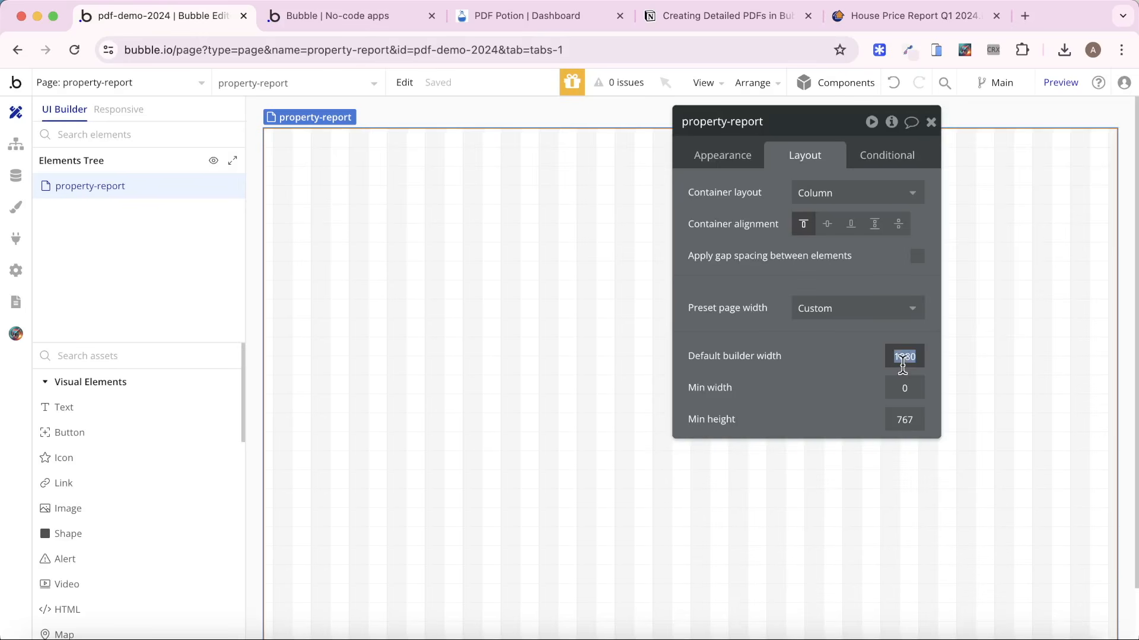
text(794)
key(Return)
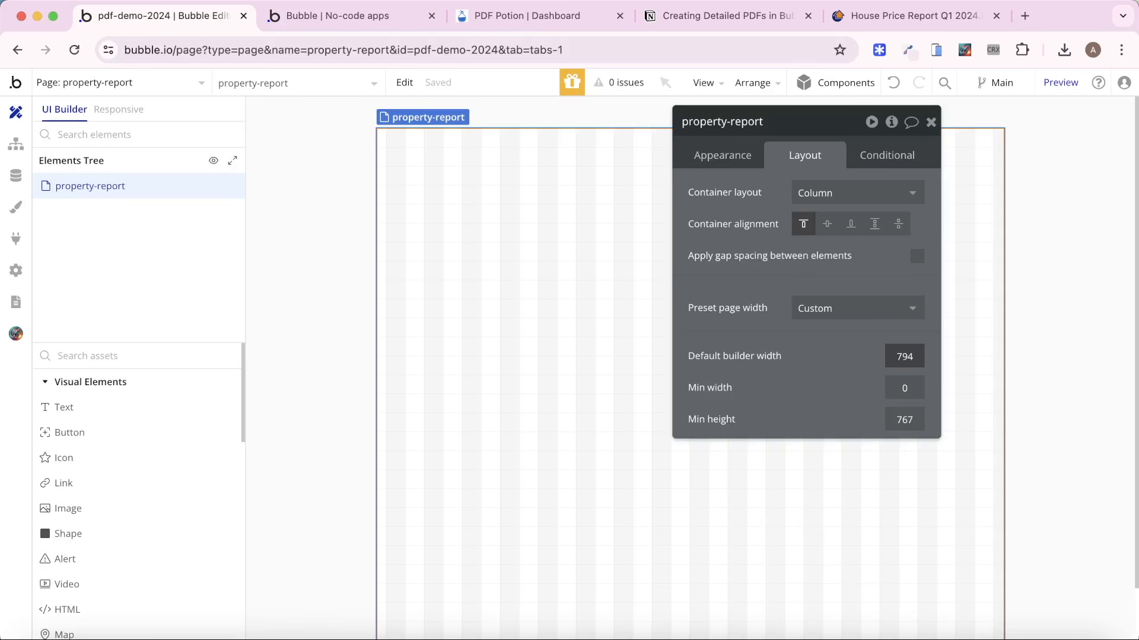
Set the property-report page's minimum height to 5000.
double_click(904, 418)
text(5000)
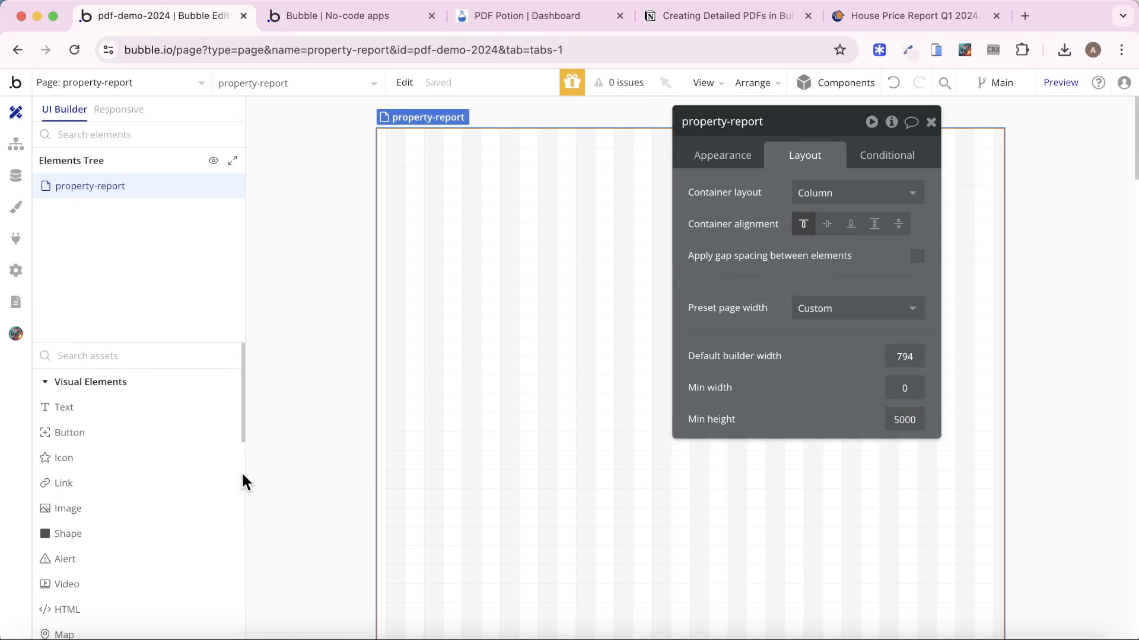
Add a group container to the property-report page and rename it Group - Cover Page.
scroll(160, 499, down, 4)
scroll(162, 501, down, 4)
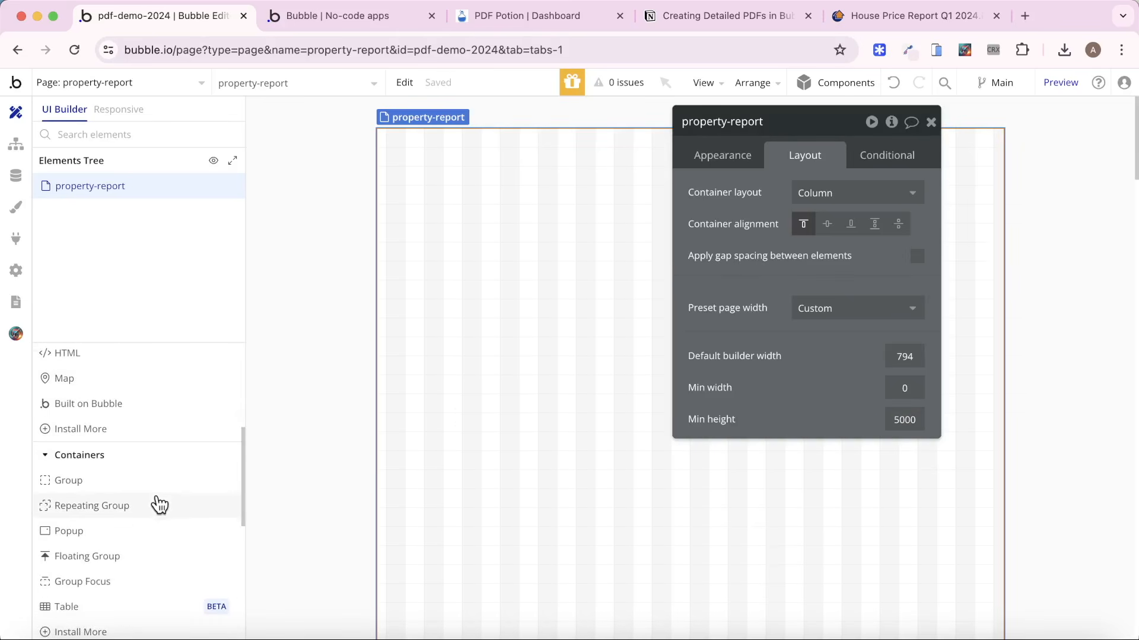
click(122, 481)
drag(409, 160, 863, 453)
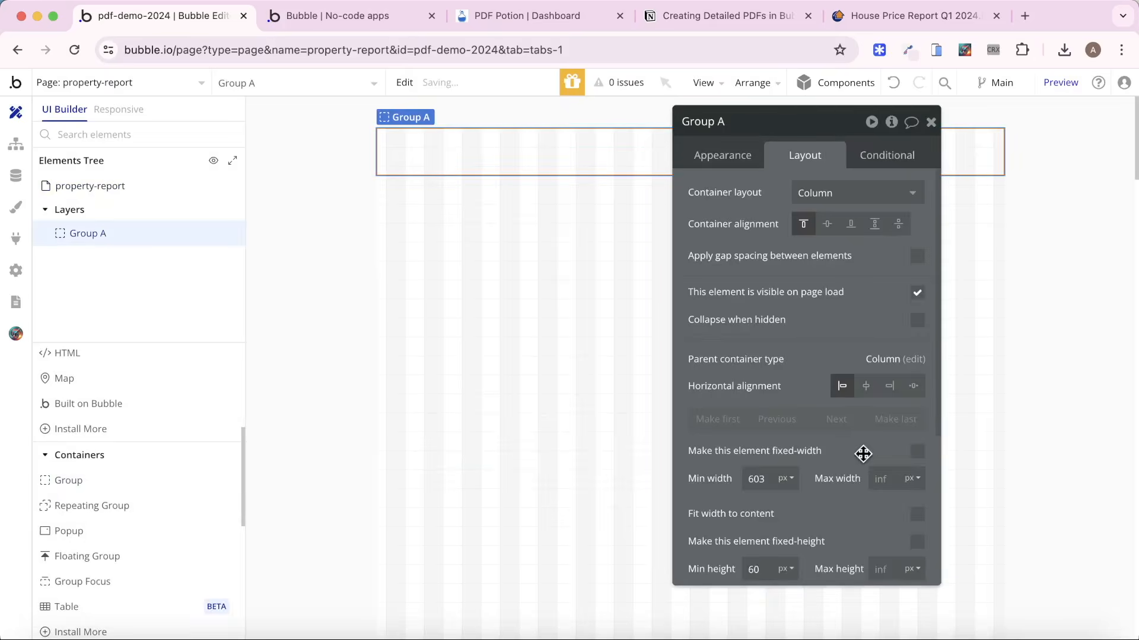
click(738, 114)
key(BackSpace)
text(- COver)
key(BackSpace)
key(BackSpace)
key(BackSpace)
key(BackSpace)
text(over Page)
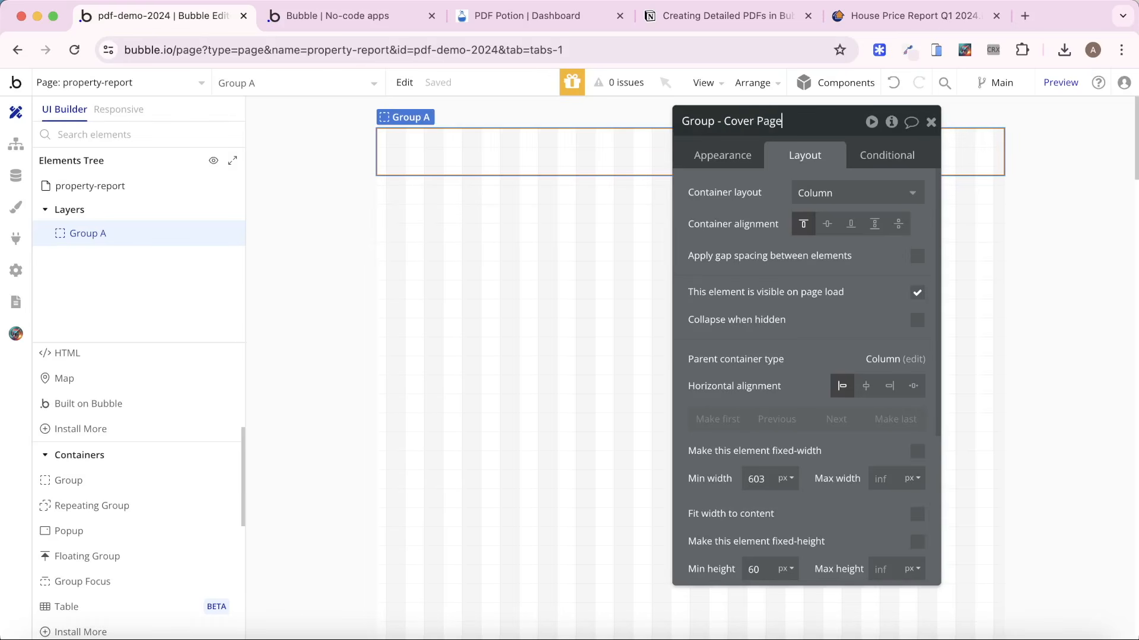
key(Return)
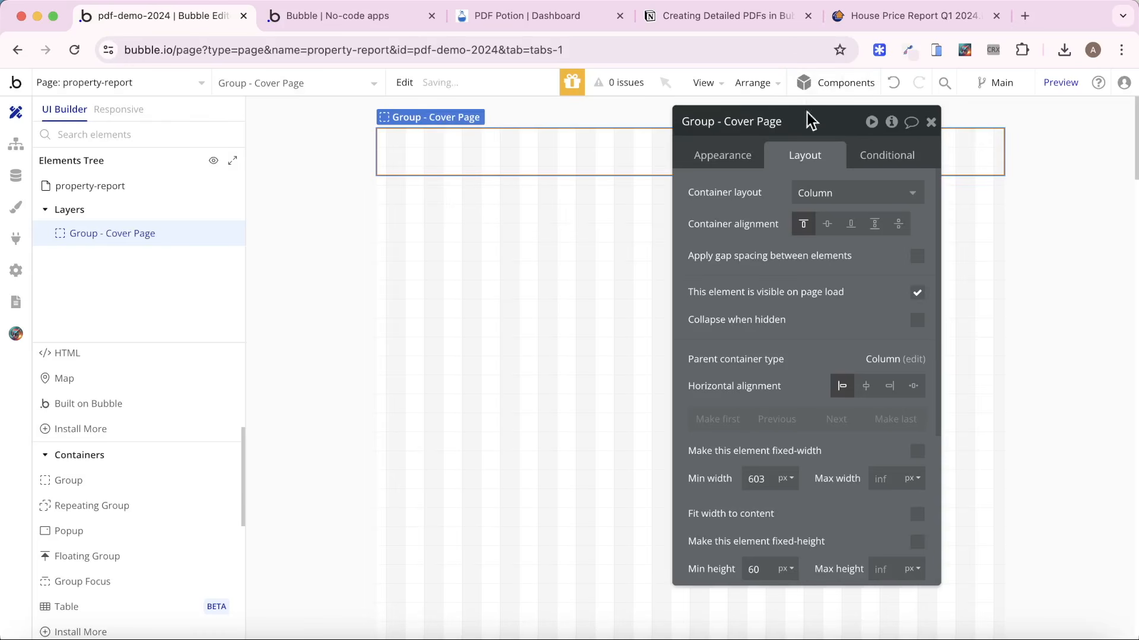
Make the cover page group fixed-width at 794 px and fixed-height at 1122 px.
click(915, 452)
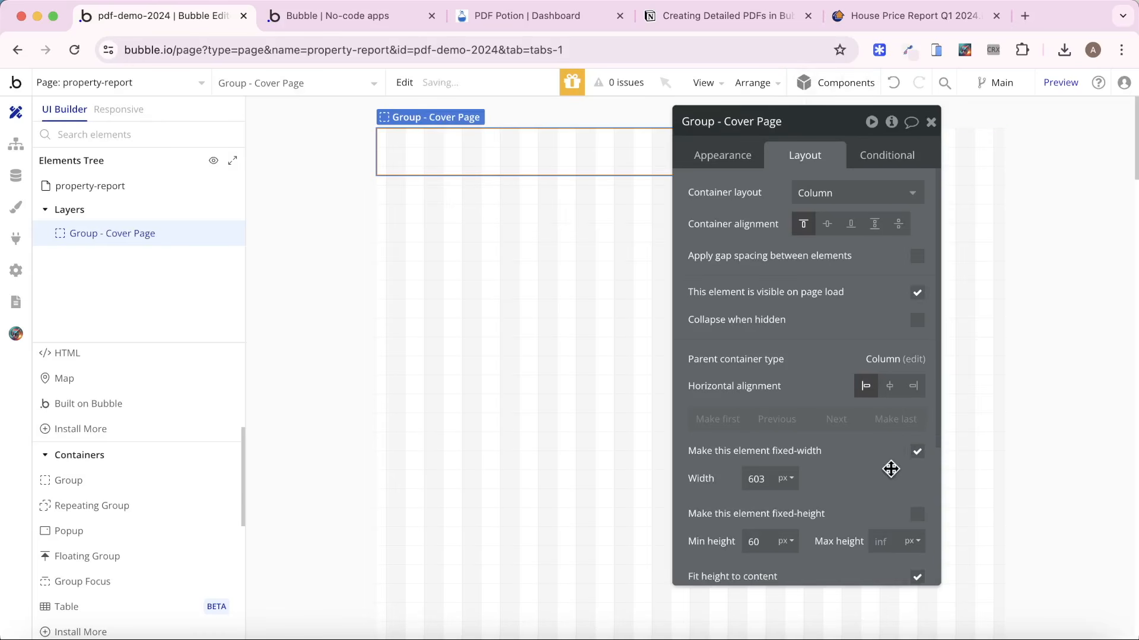
double_click(768, 478)
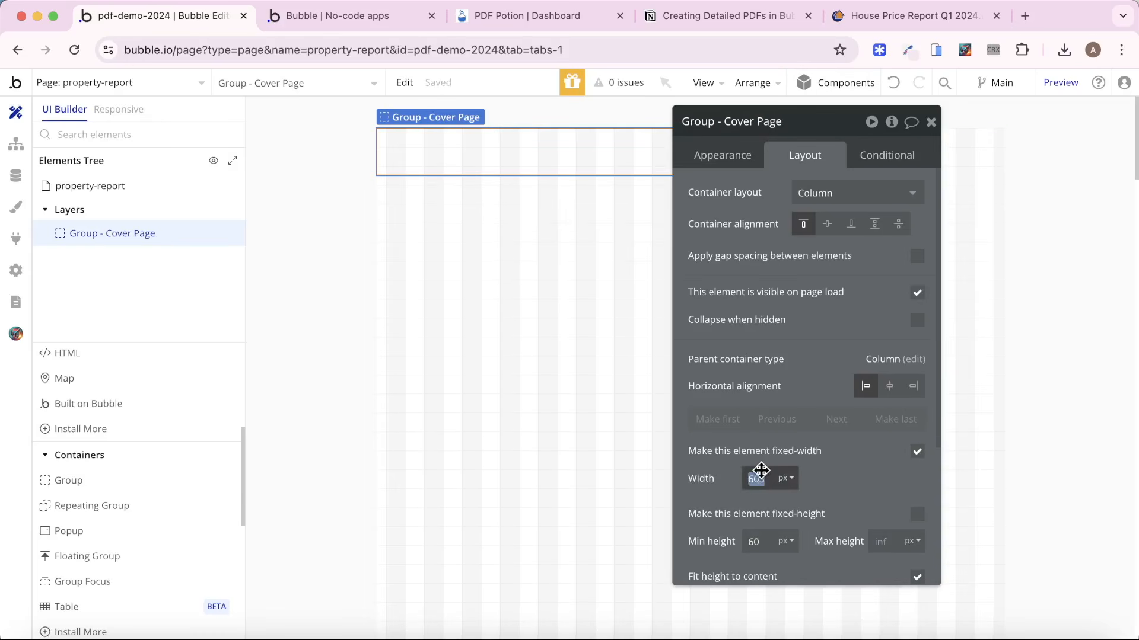
text(794)
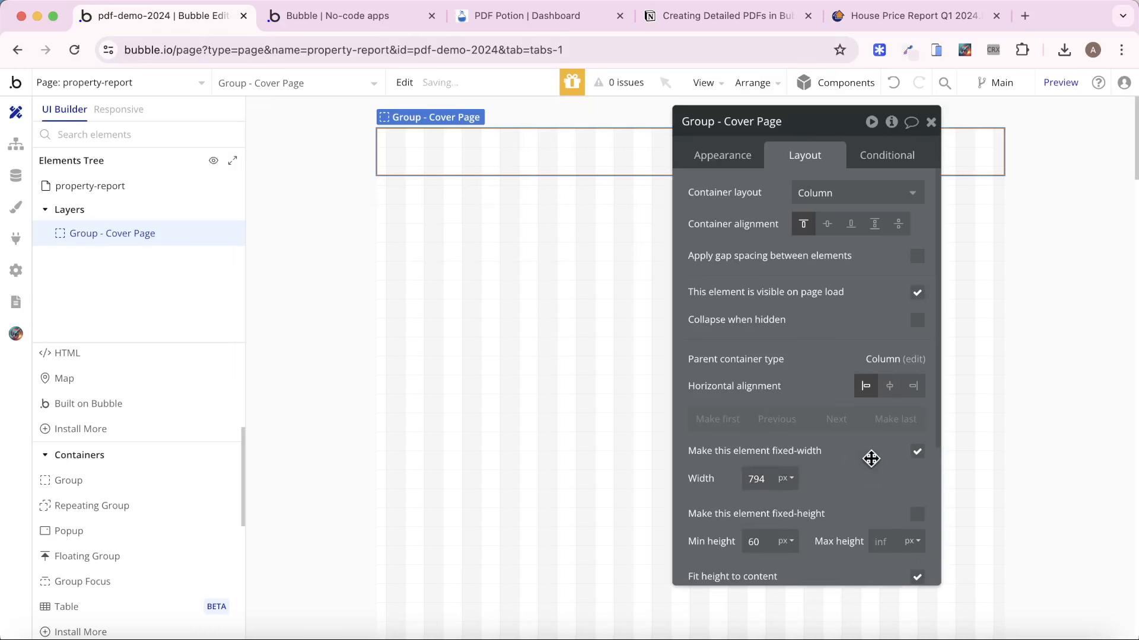
scroll(854, 474, down, 3)
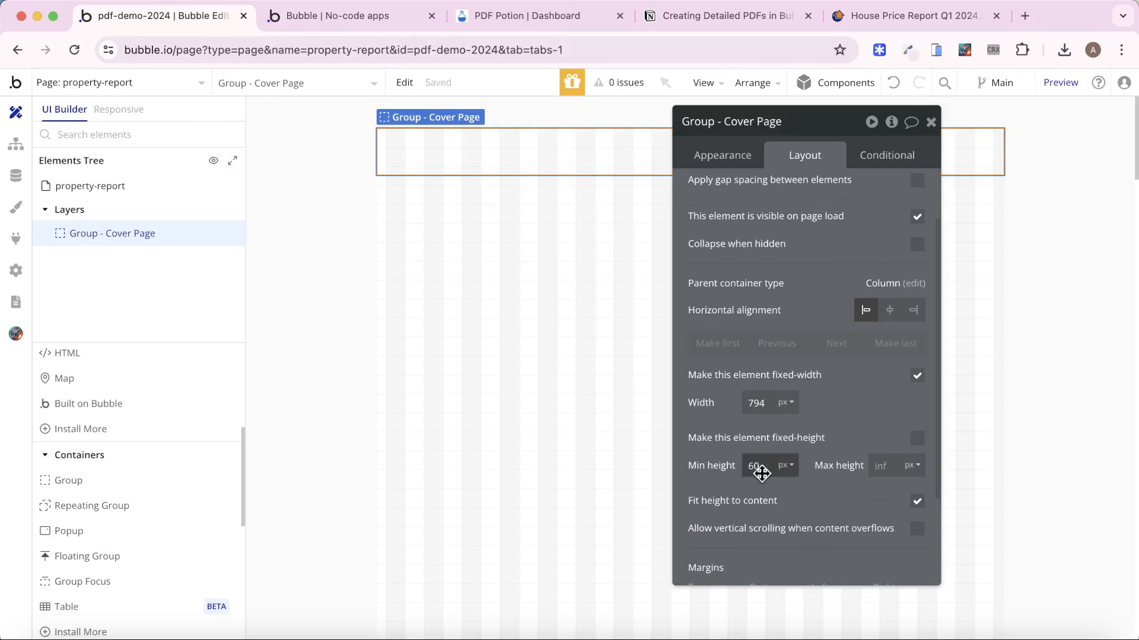
click(918, 440)
double_click(759, 468)
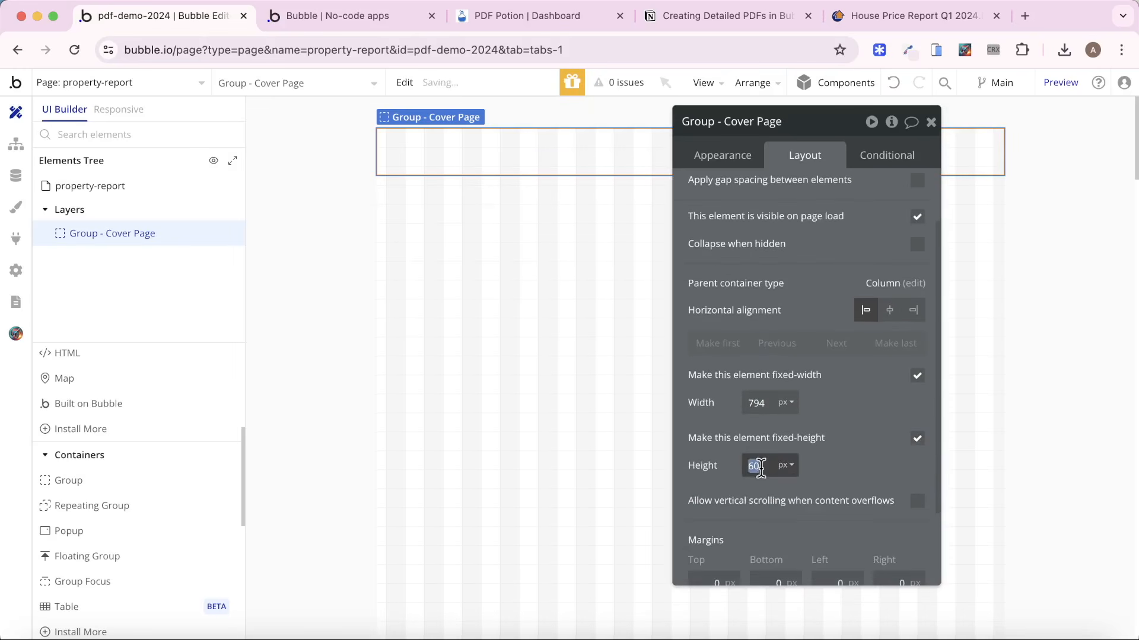
text(1122)
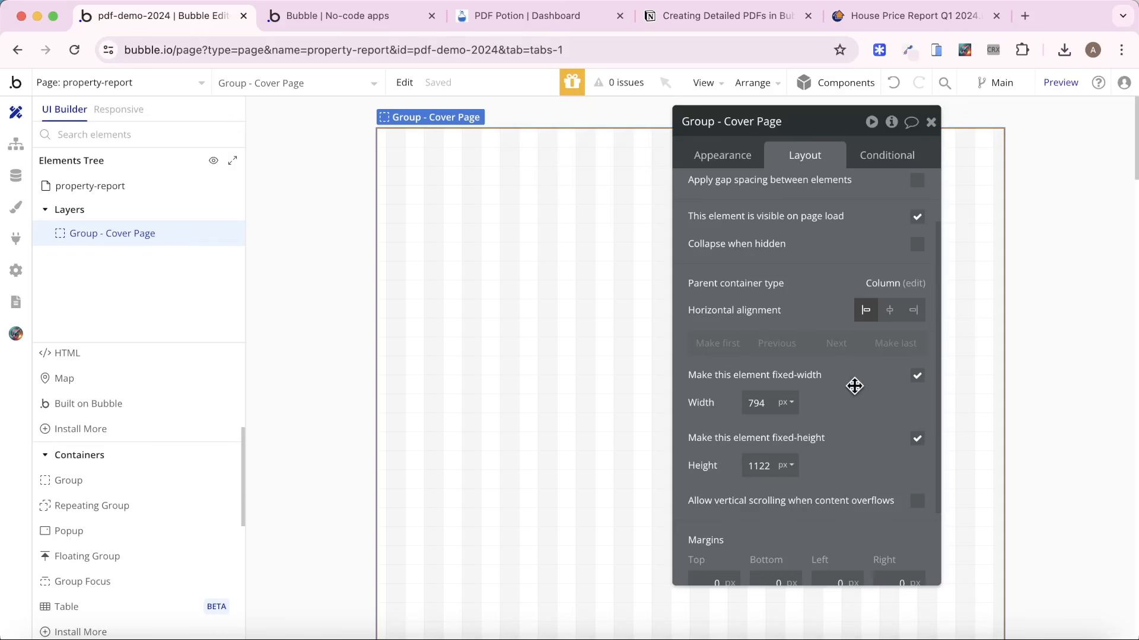
Detach the cover page group's style and give it an image background using the uploaded file Property Background.png.
click(722, 156)
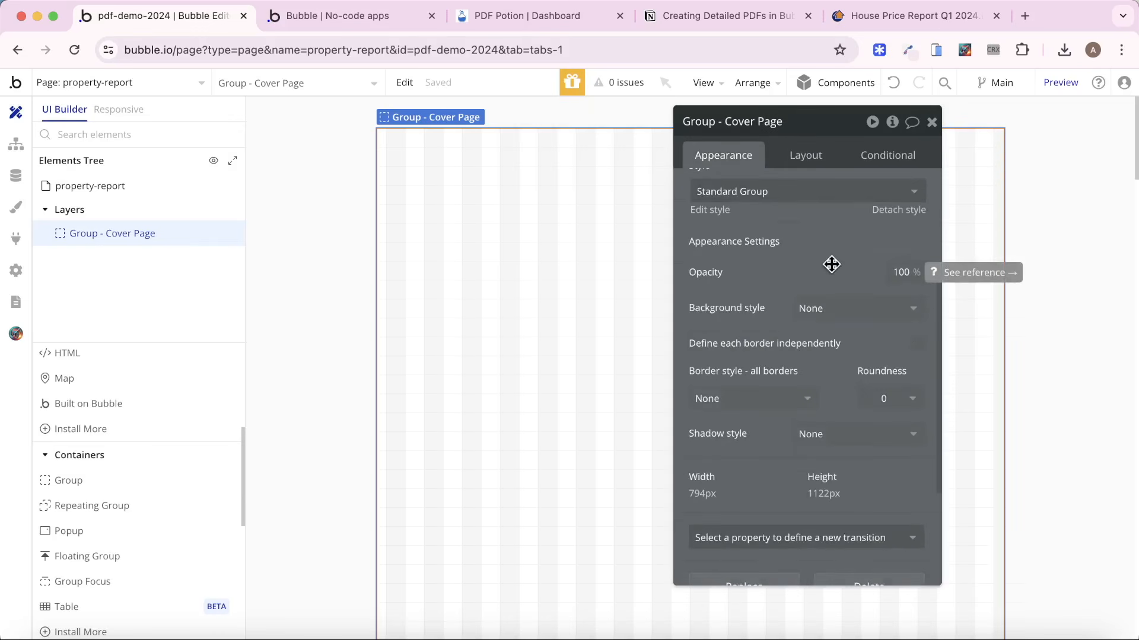
scroll(811, 272, up, 3)
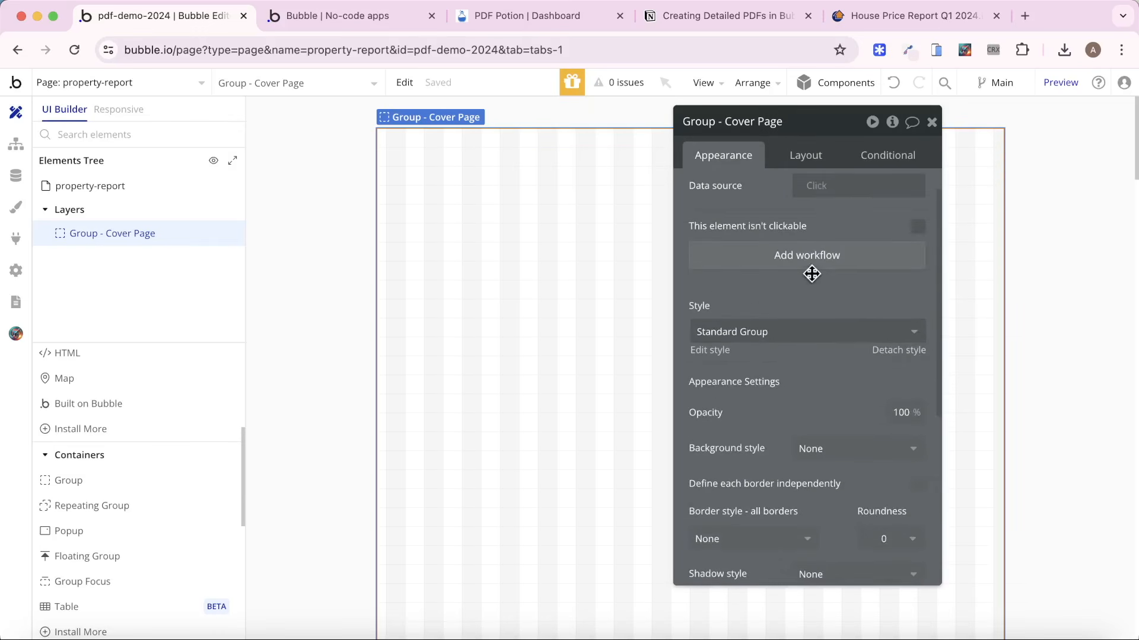
click(900, 358)
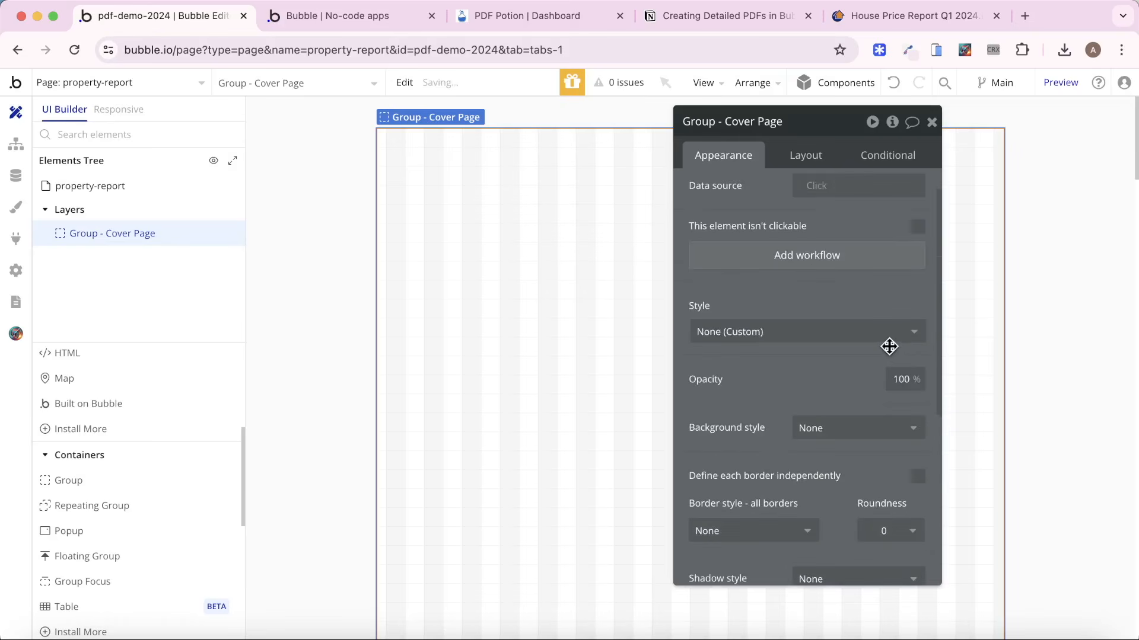
scroll(884, 364, down, 1)
click(872, 396)
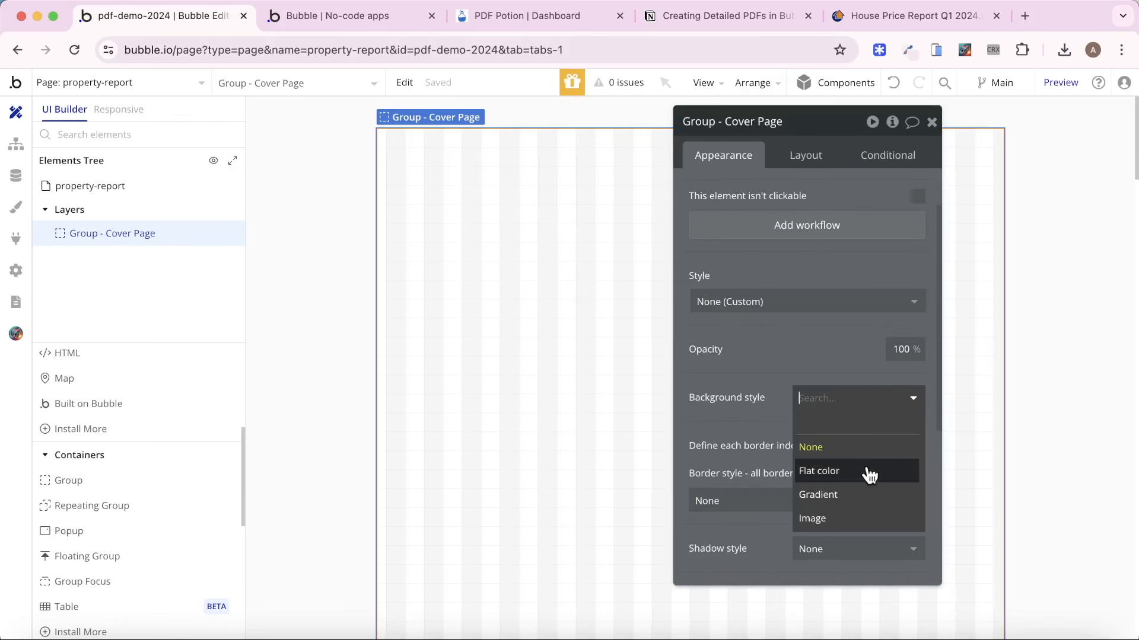
click(854, 520)
scroll(780, 338, down, 3)
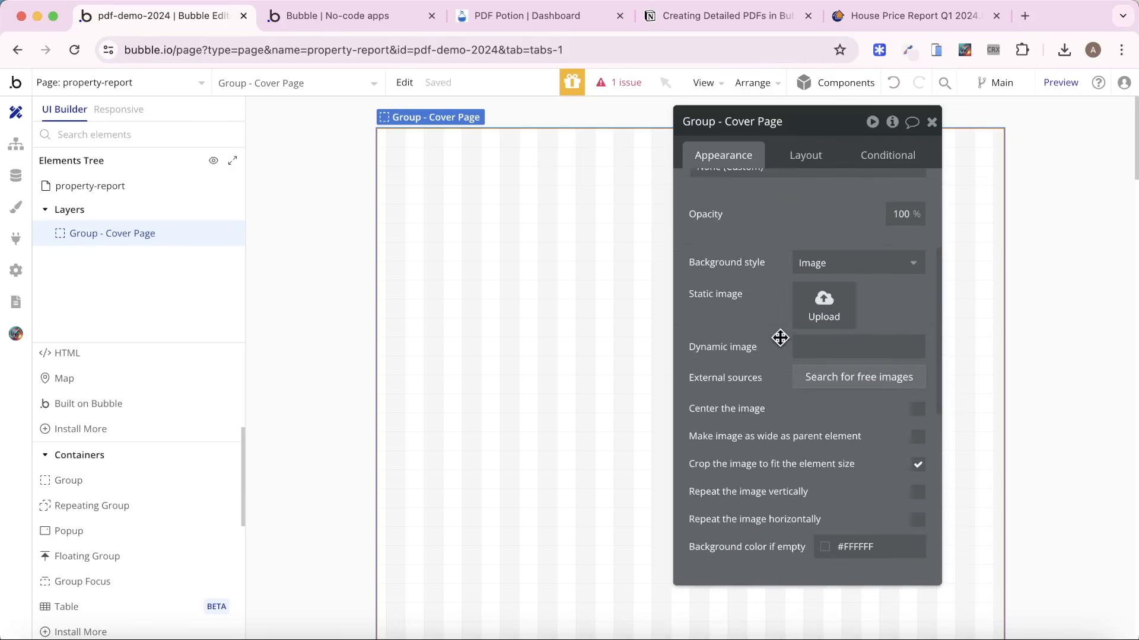
click(821, 318)
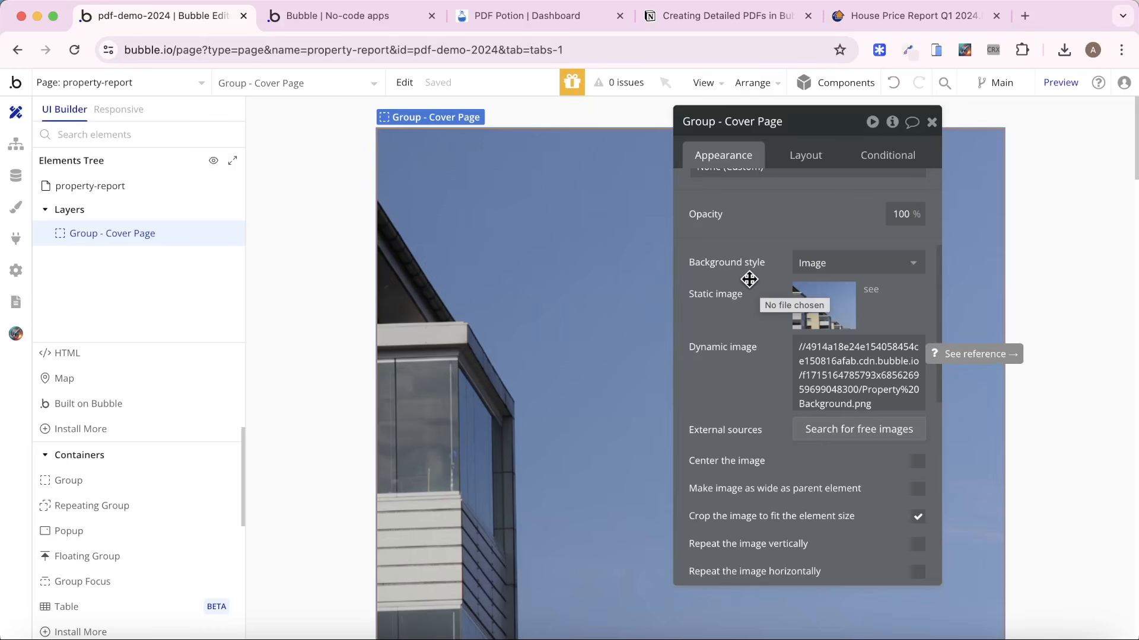
Preview the property-report page to check the cover background, and return to the Bubble editor.
click(1048, 82)
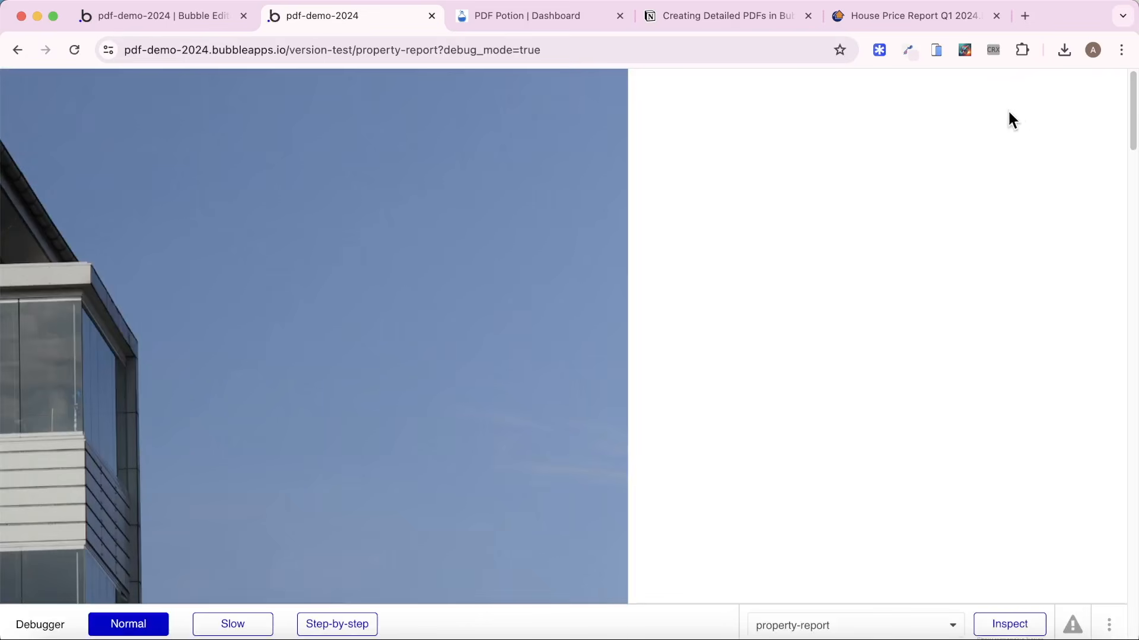
scroll(403, 275, down, 10)
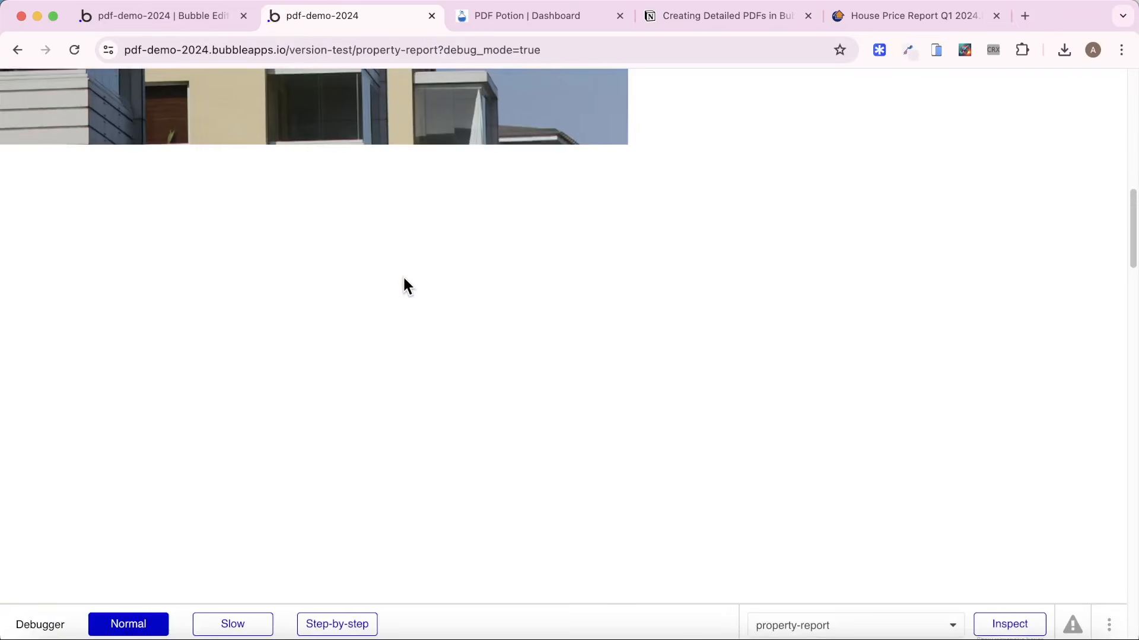
scroll(407, 263, up, 8)
scroll(407, 263, up, 2)
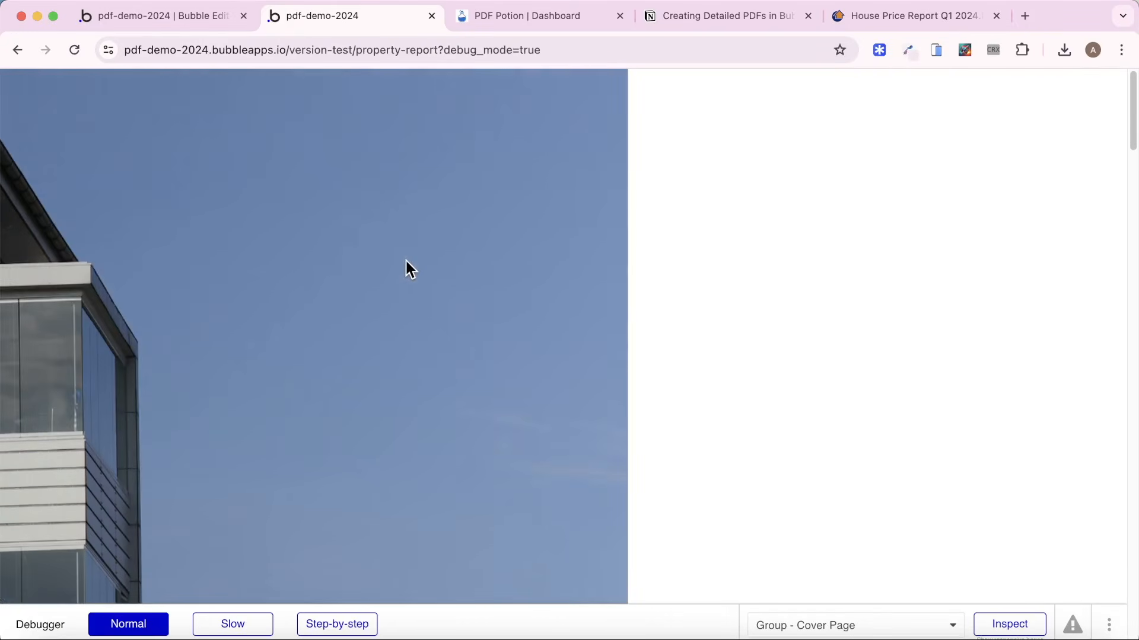
click(140, 12)
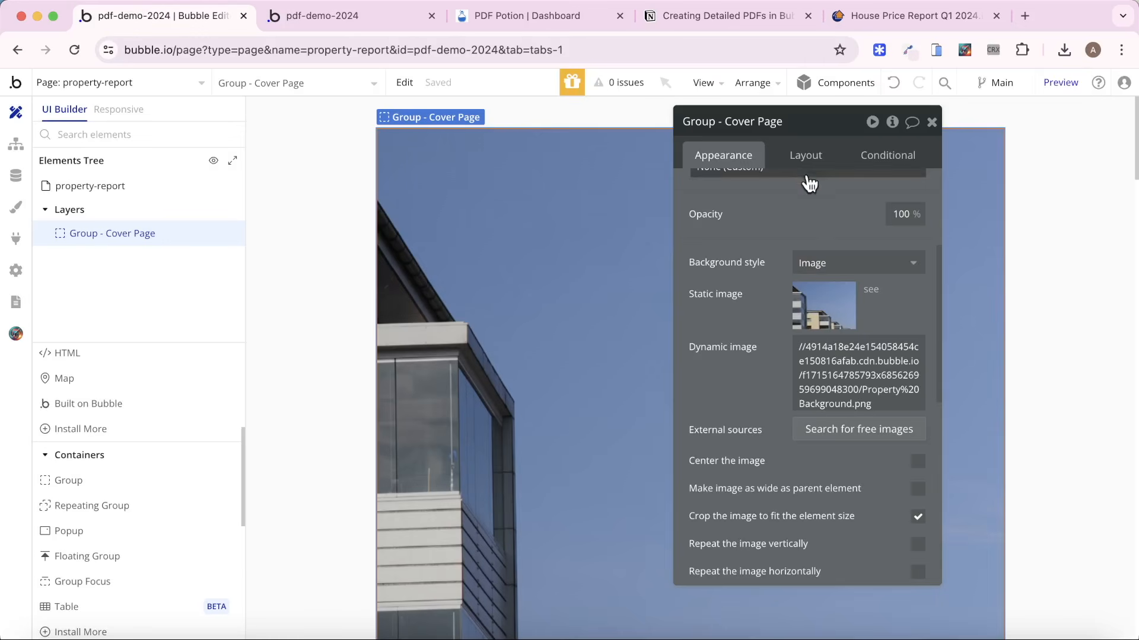
Set the cover page group's padding to 48 px on all four sides.
click(806, 156)
click(821, 569)
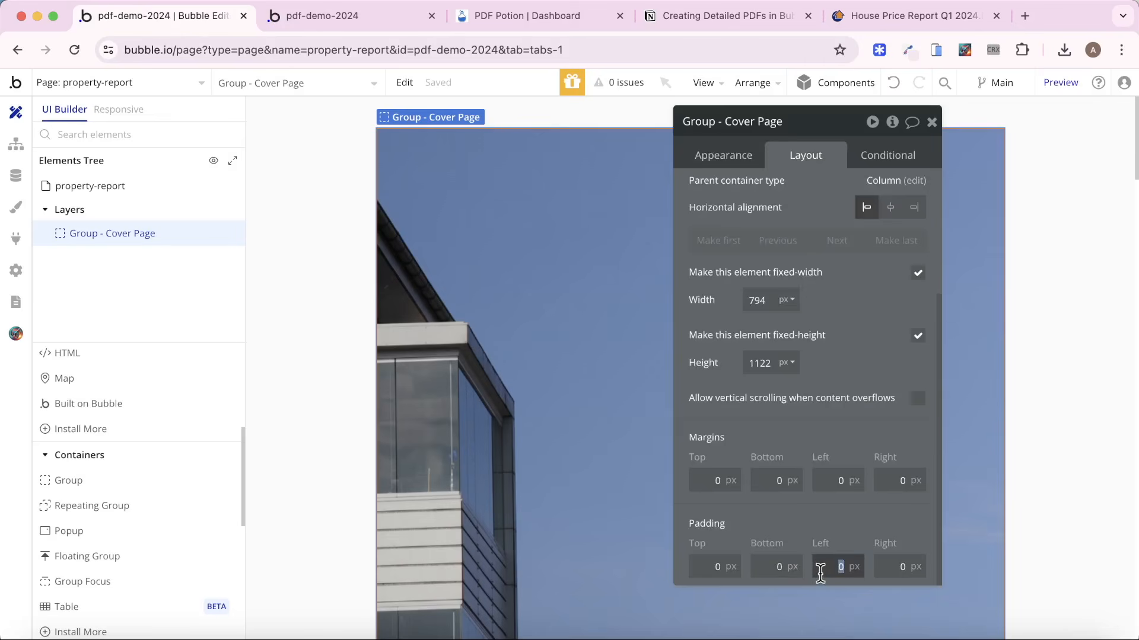
text(48)
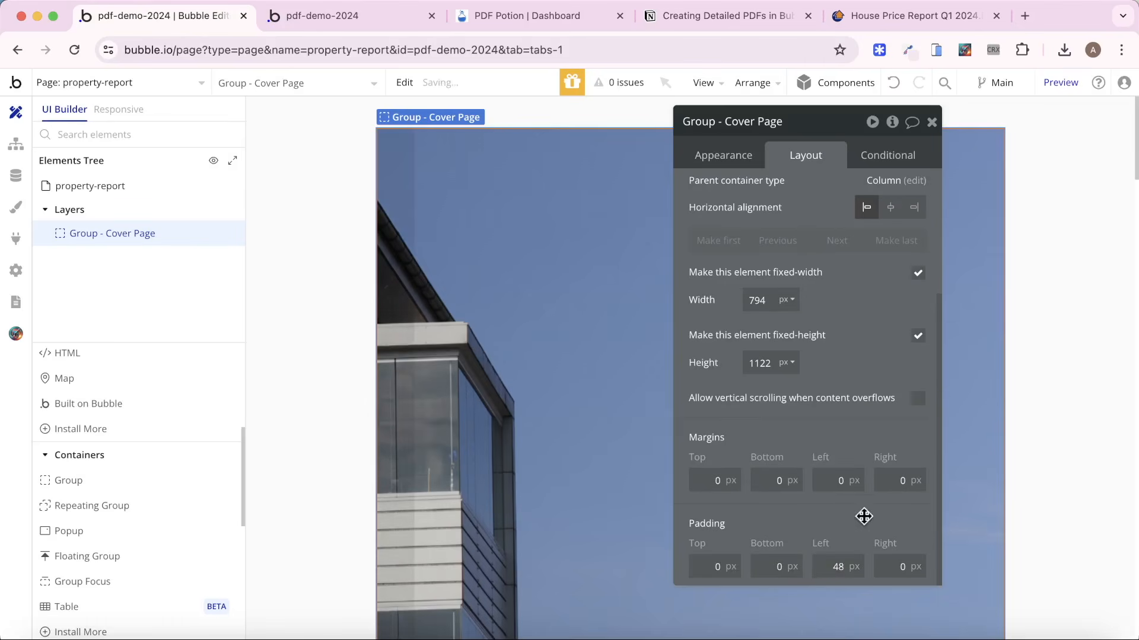
click(891, 563)
text(48)
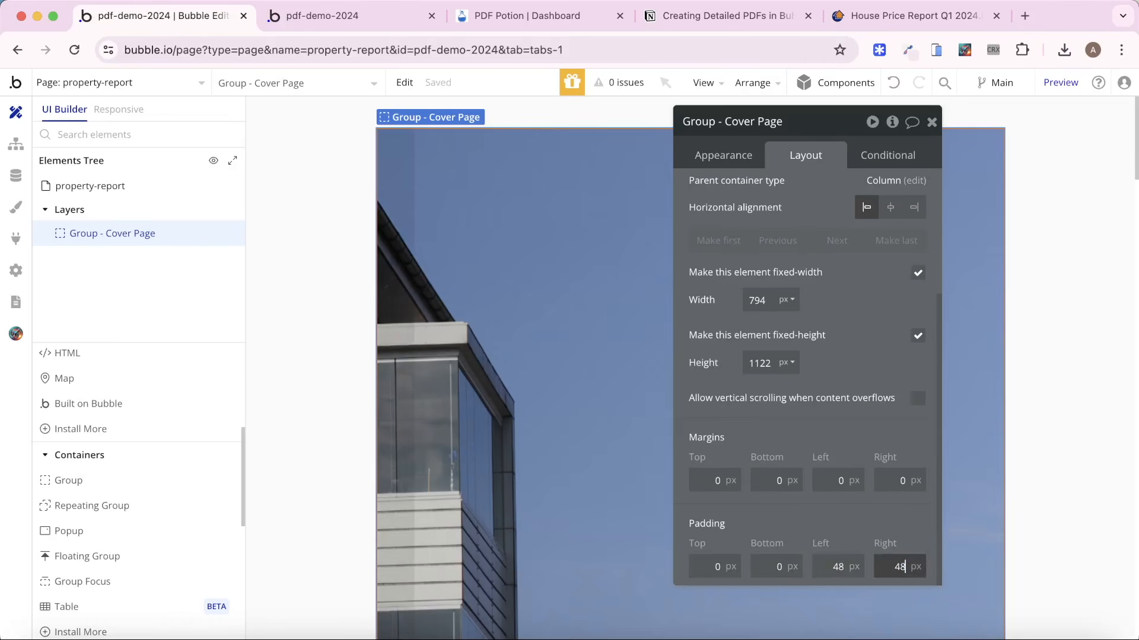
click(708, 565)
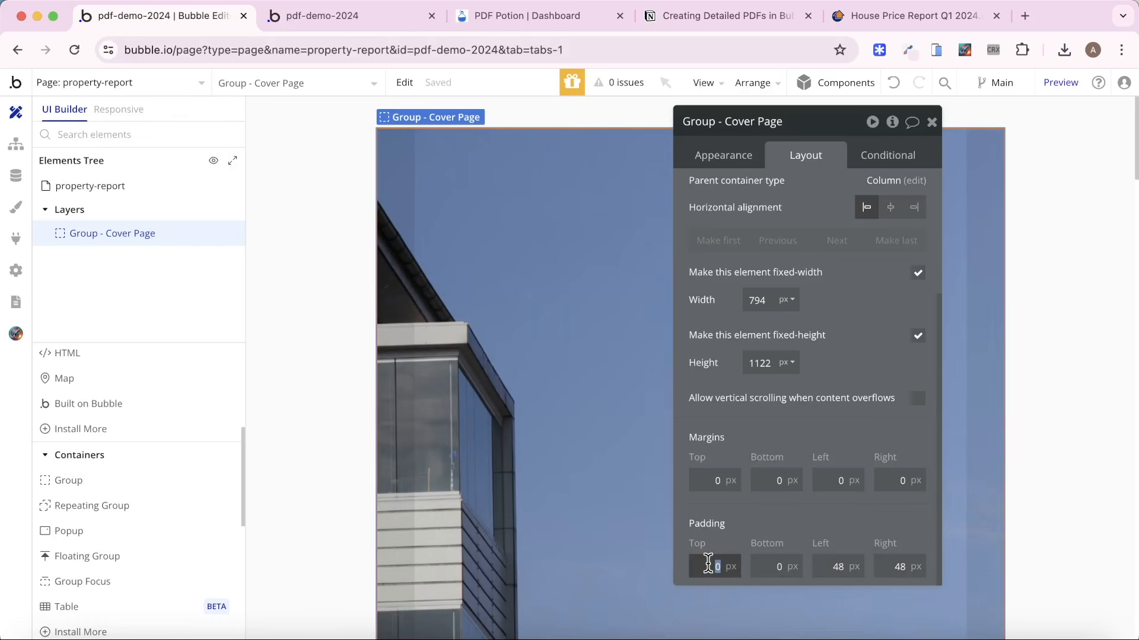
text(48)
click(774, 561)
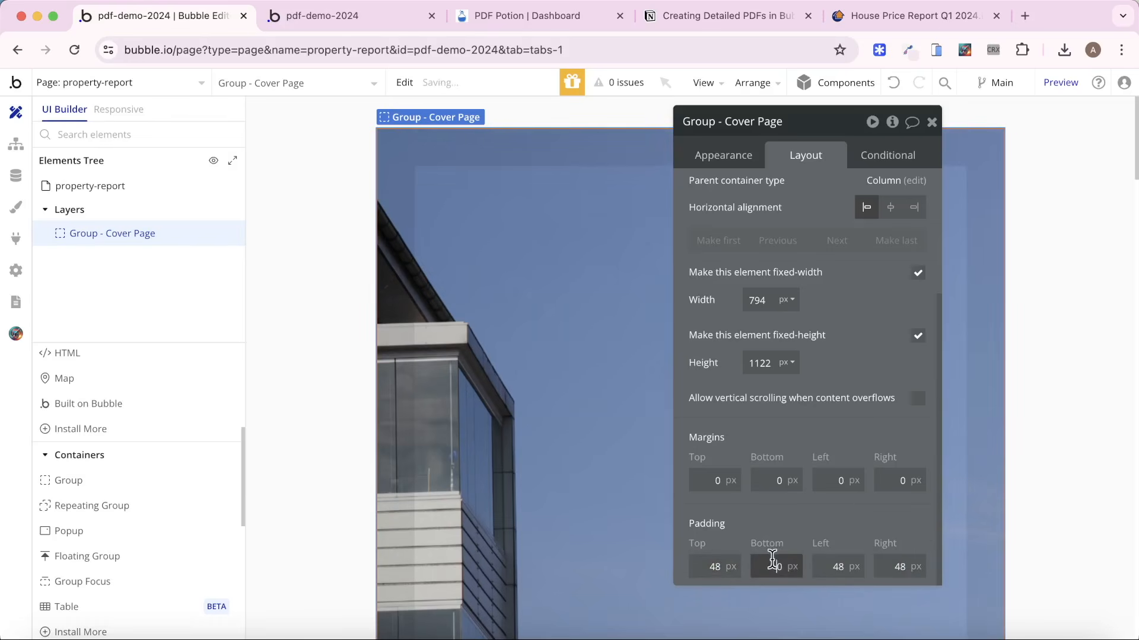
text(48)
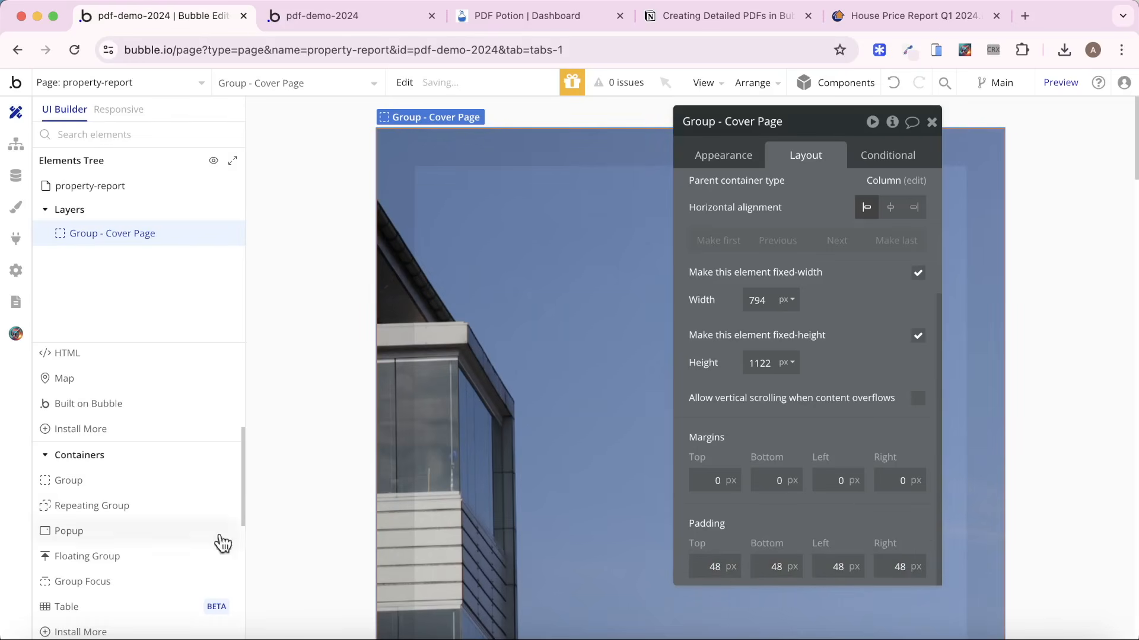
Add a text element inside the cover page group reading "Q1 Property Market Analysis".
scroll(136, 508, up, 2)
scroll(136, 508, up, 5)
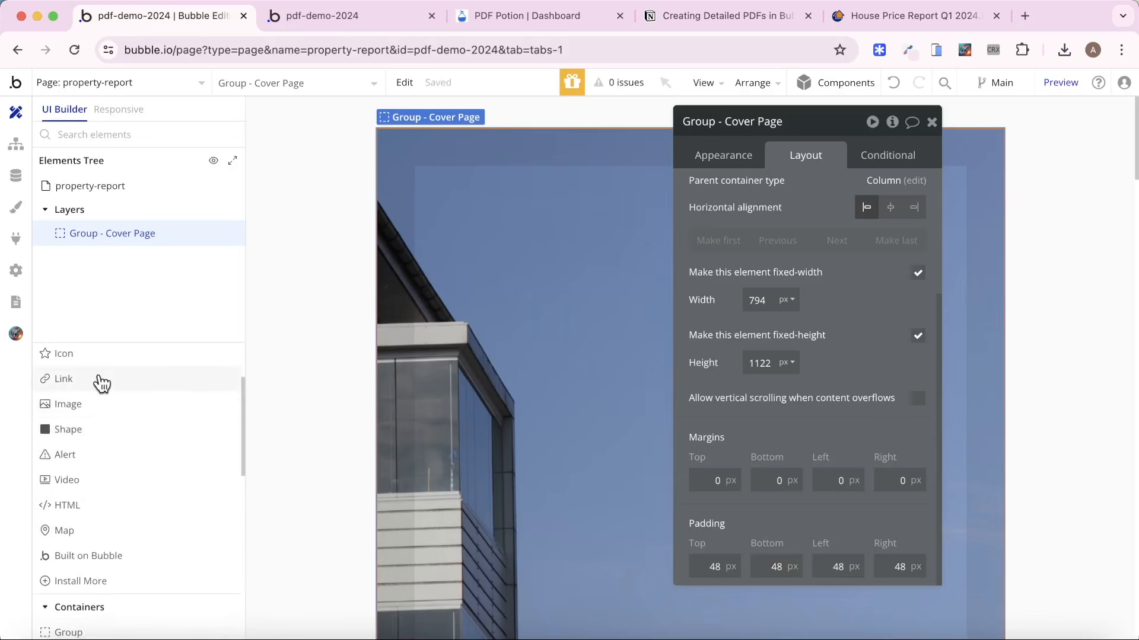
click(93, 406)
drag(539, 232, 804, 285)
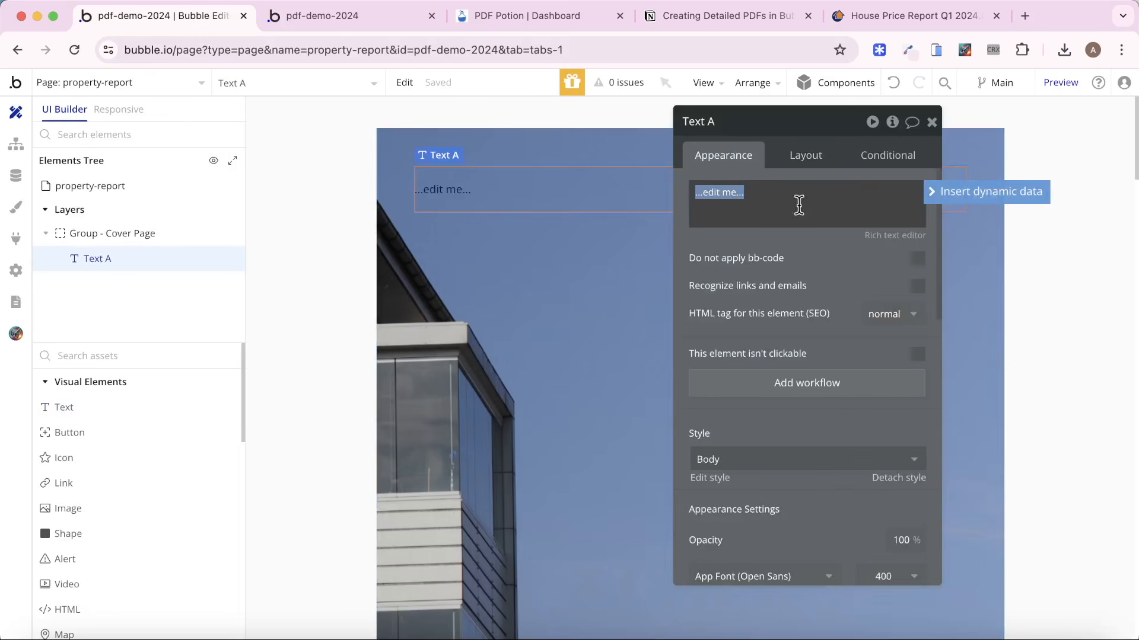
text(Q1 Property M)
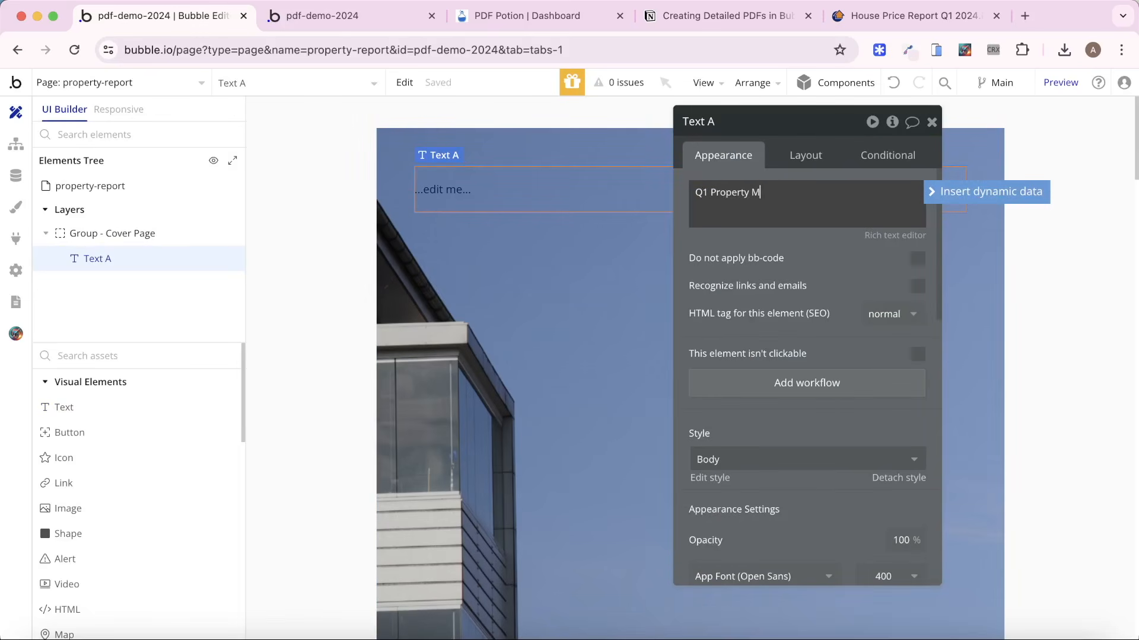
text(arket Analysis)
Apply the Heading 3 style to the cover title text and detach the style for custom formatting.
click(803, 458)
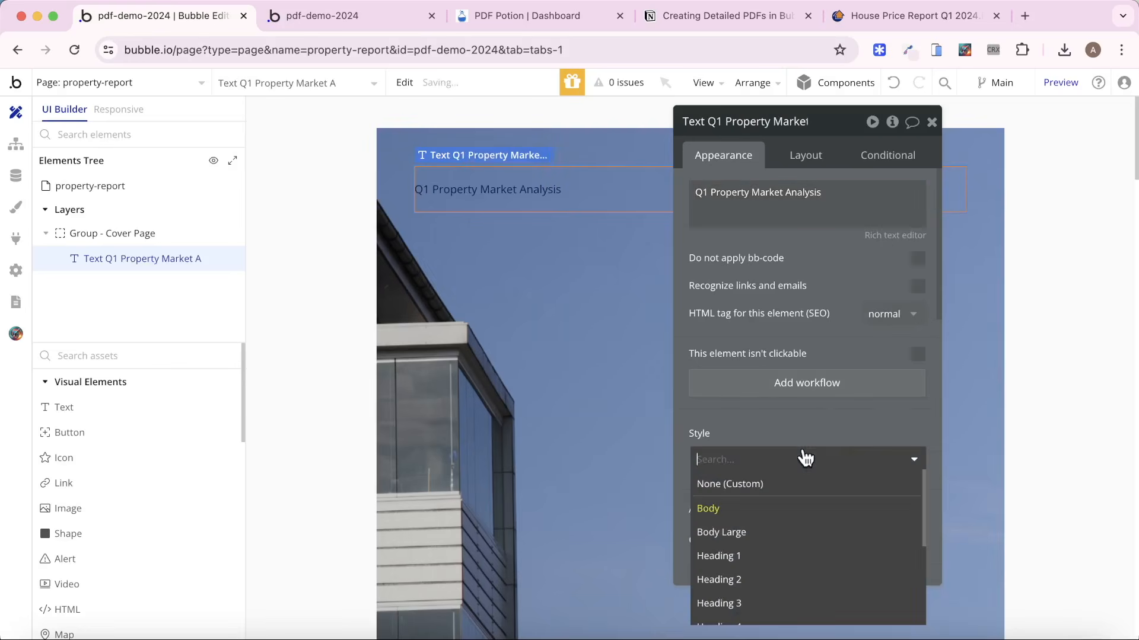
click(775, 603)
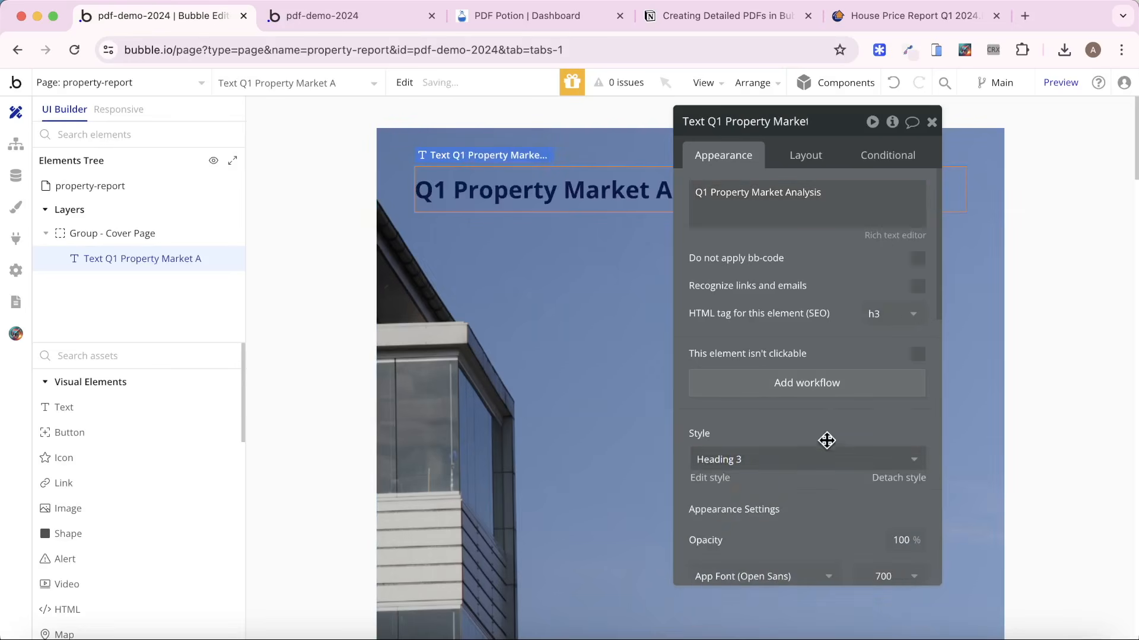
click(907, 478)
Set the cover title's font color to Surface (#FFFFFF) and right-align its text.
scroll(880, 482, down, 2)
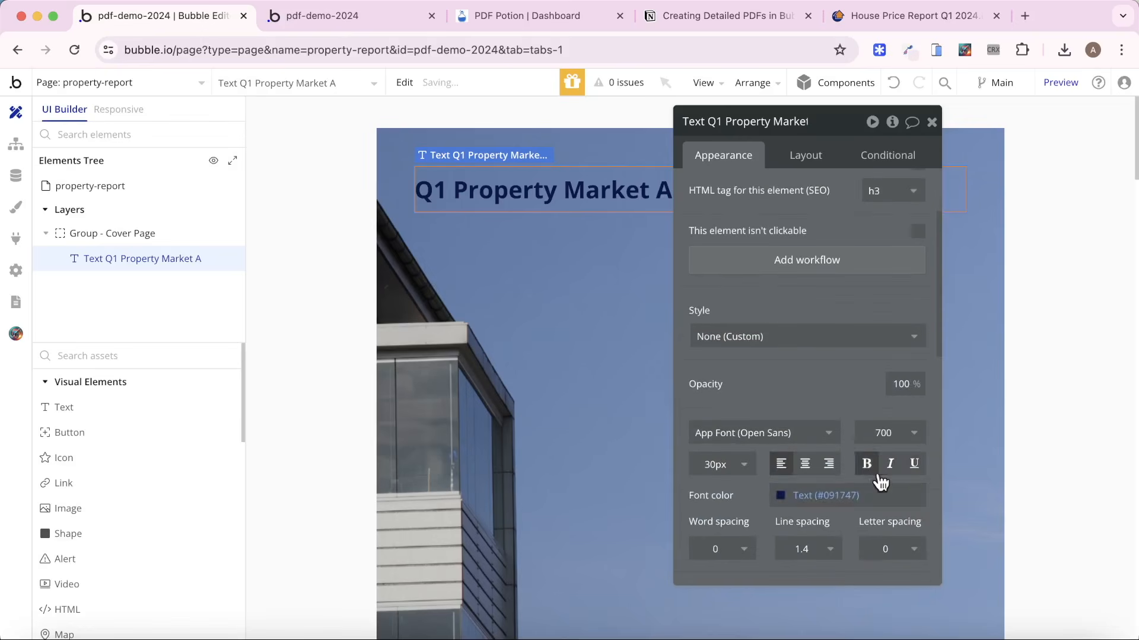
click(845, 497)
click(839, 628)
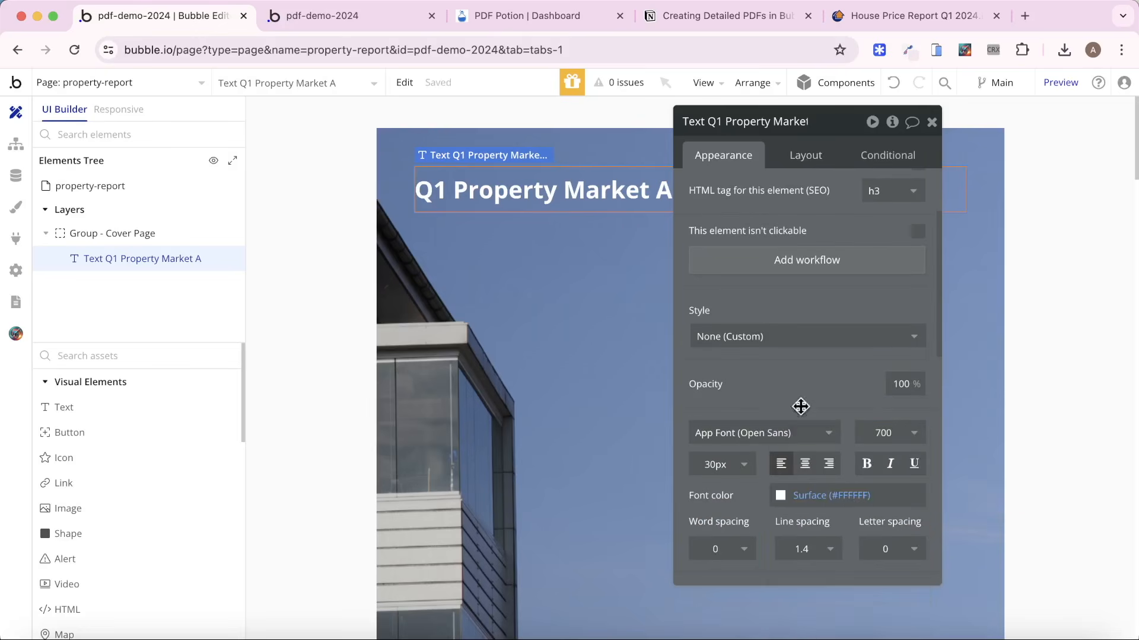
click(829, 464)
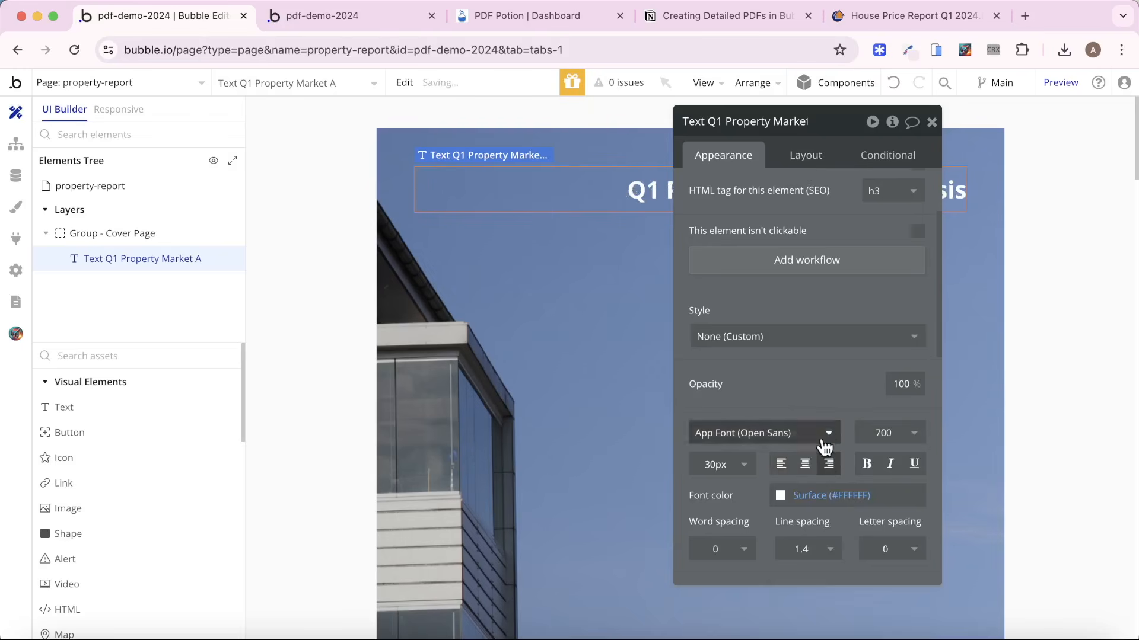
Set the cover title's minimum height to 0 px.
click(802, 166)
double_click(756, 362)
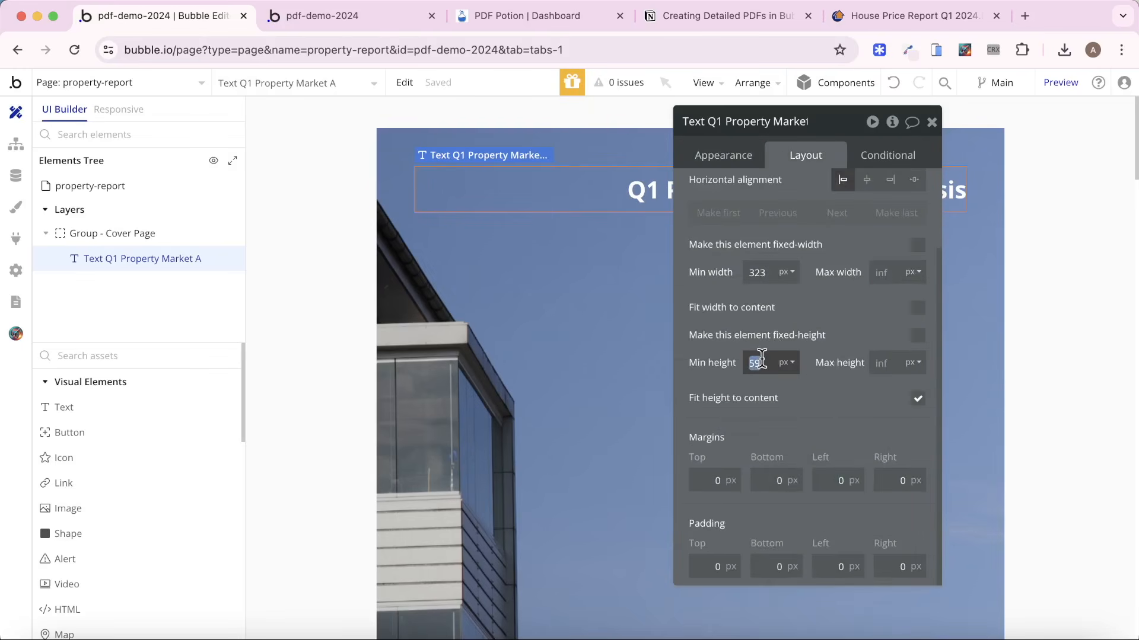
text(0)
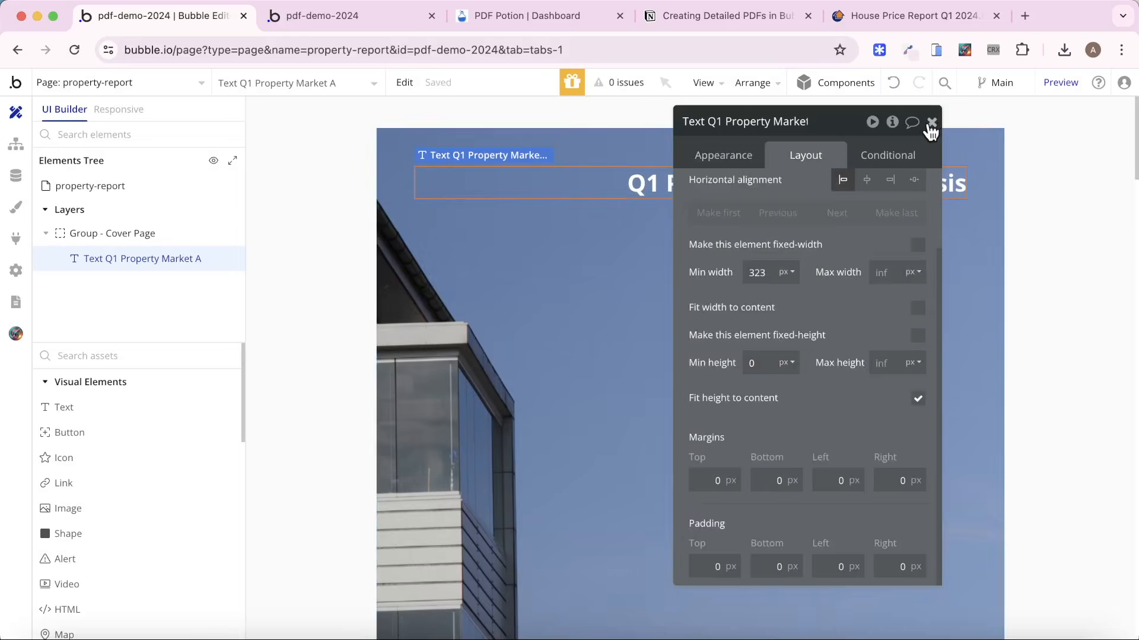
click(931, 122)
click(1066, 174)
Try a font size of 48 px on the cover title.
click(666, 193)
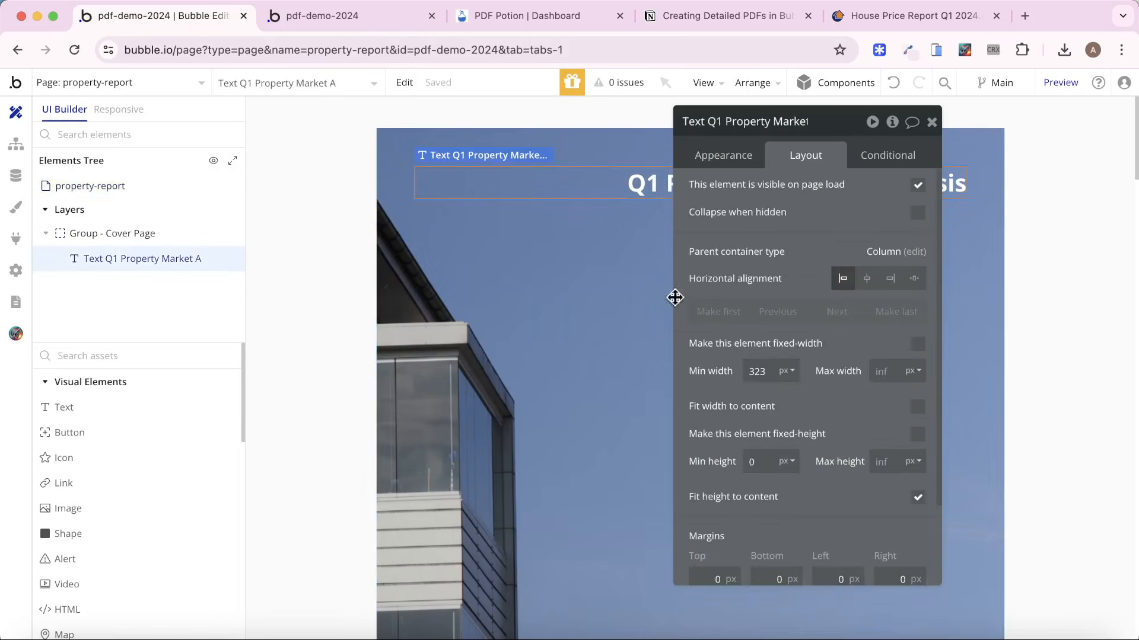
click(737, 163)
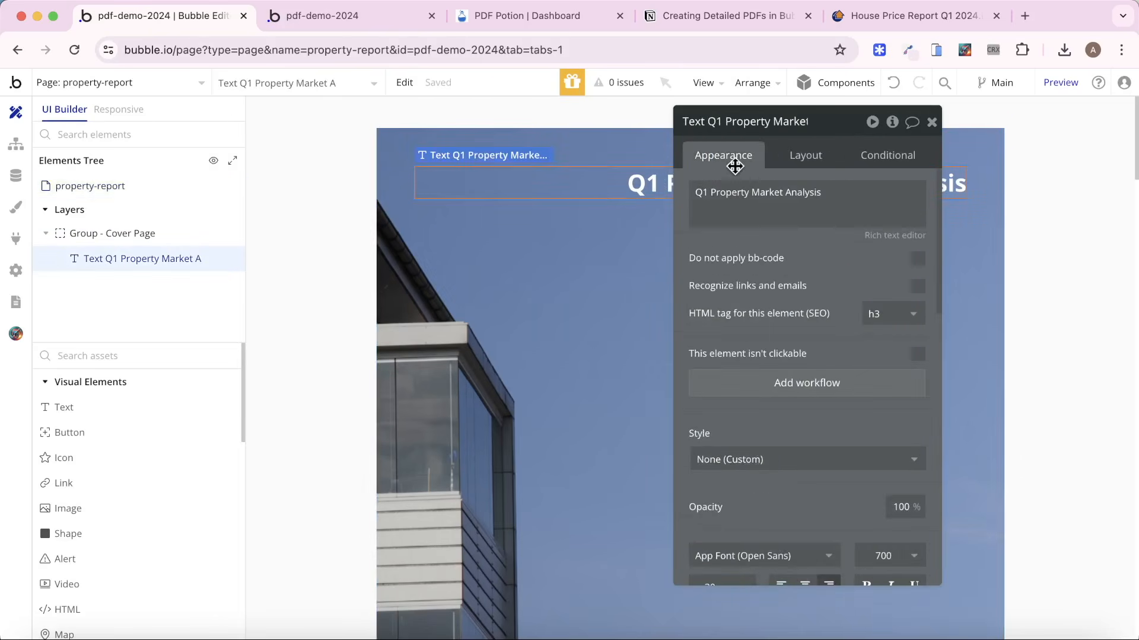
scroll(815, 452, down, 4)
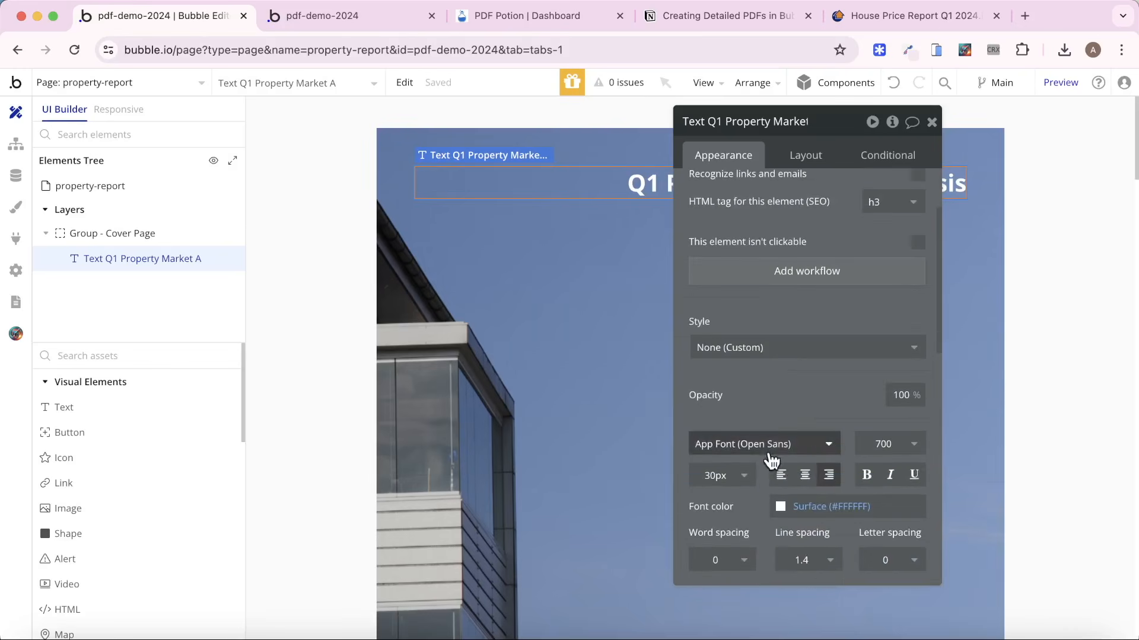
click(726, 475)
text(48)
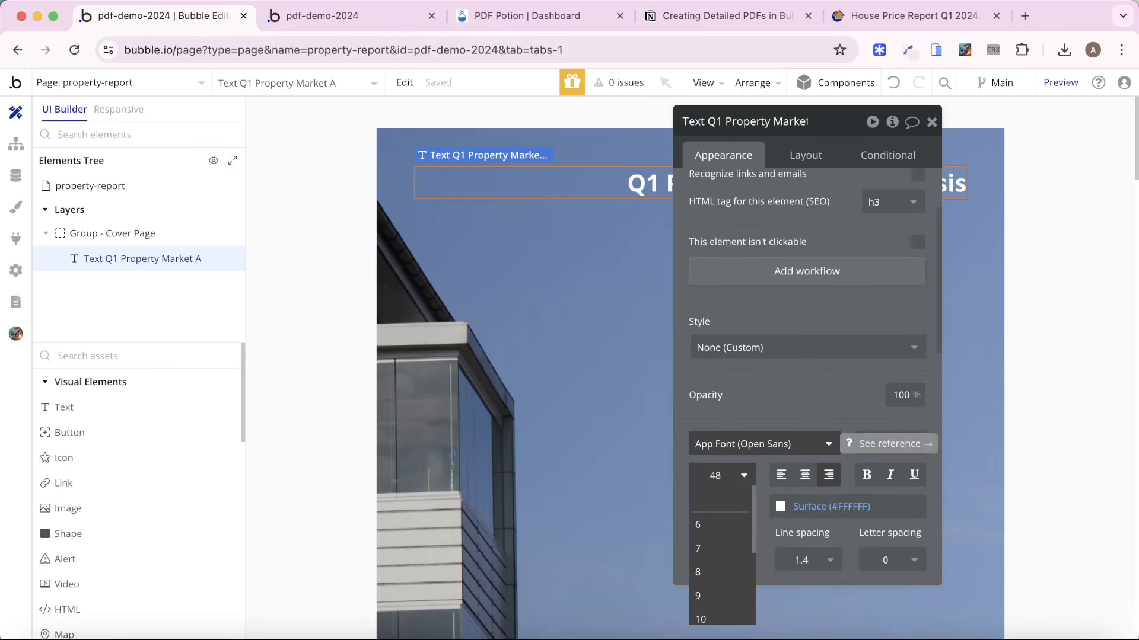
key(Return)
Set the cover title's font size to 32 px.
click(719, 476)
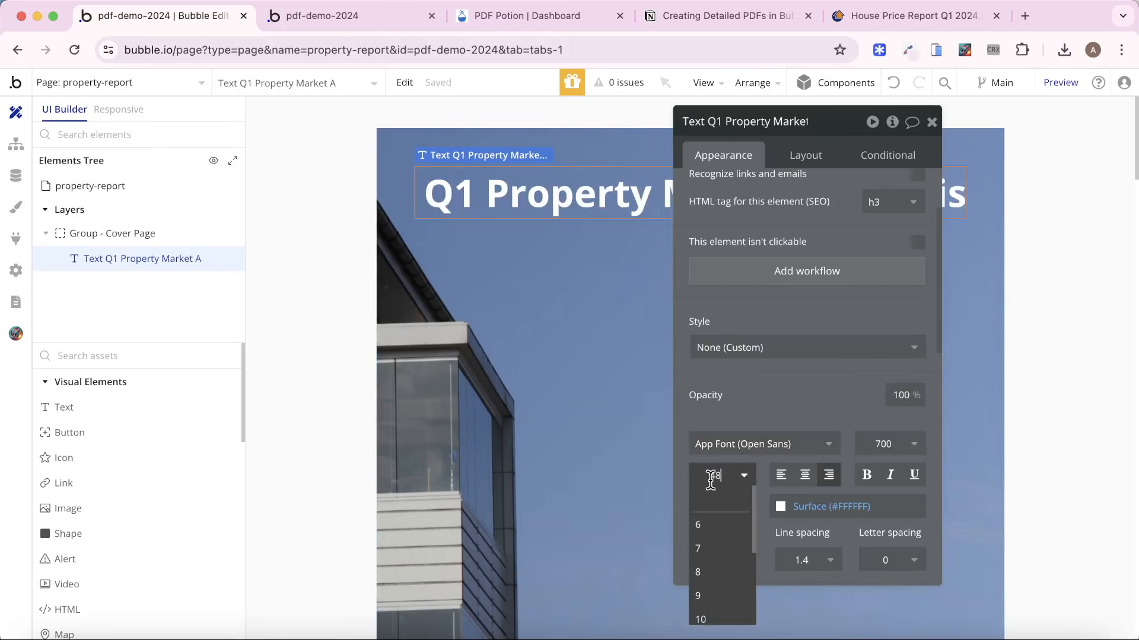
text(32)
key(Return)
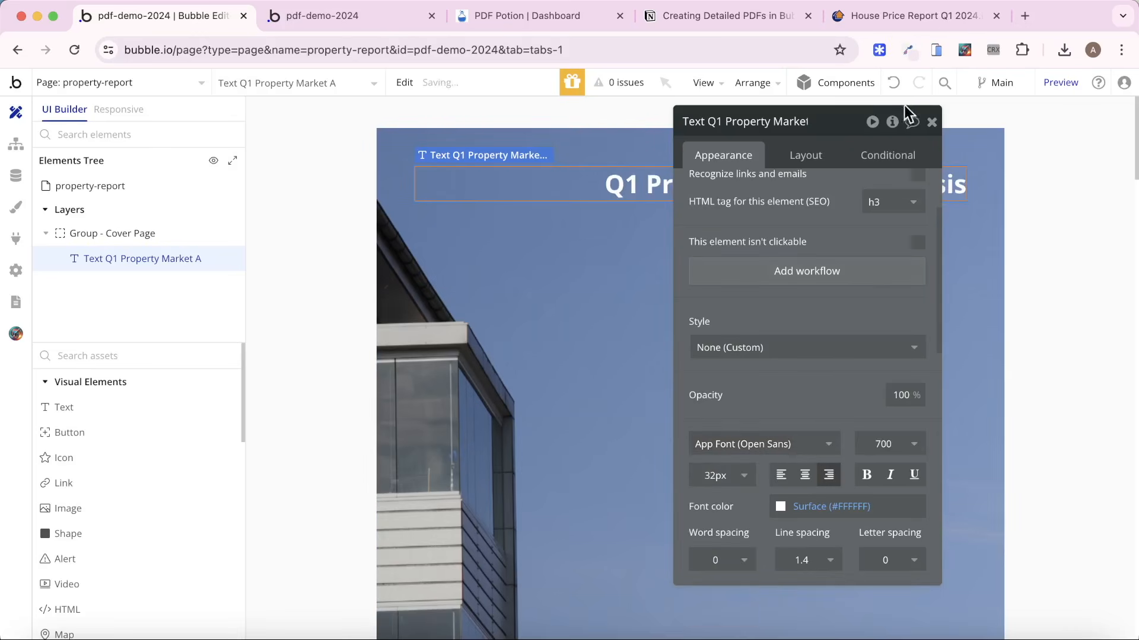
click(932, 121)
double_click(1056, 208)
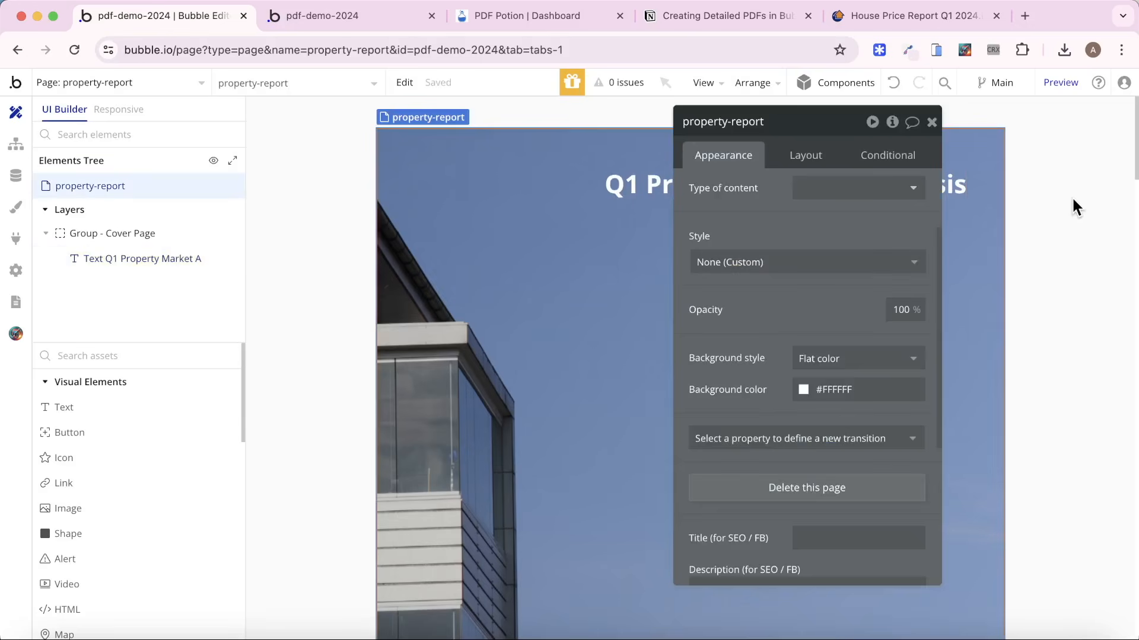
click(933, 121)
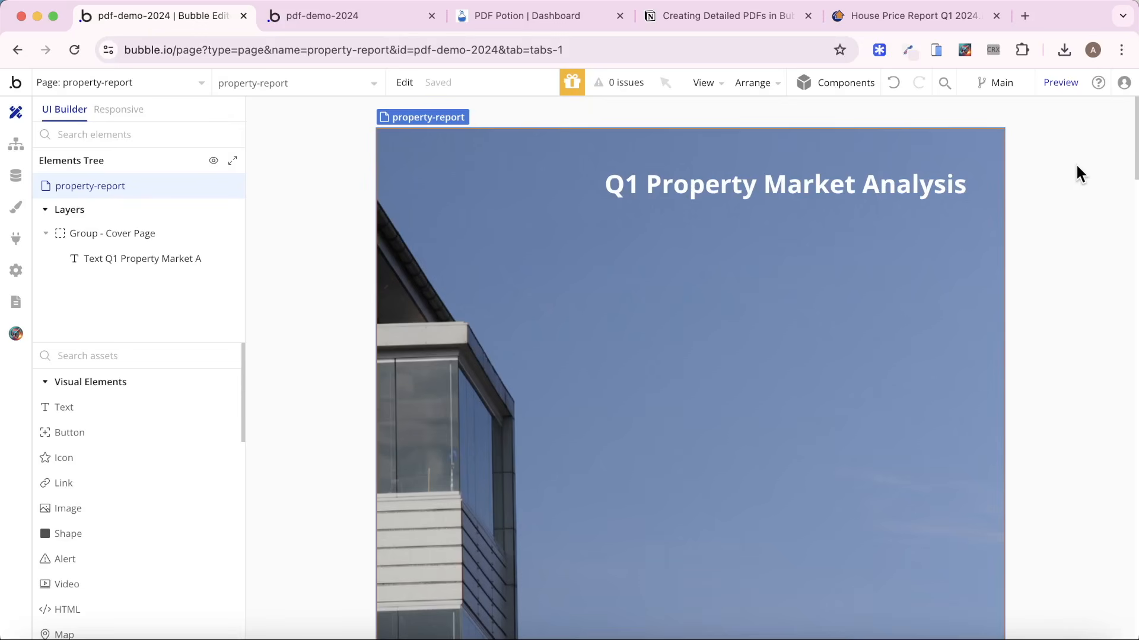
Go to the index page and review the fields of the Report data type.
click(126, 80)
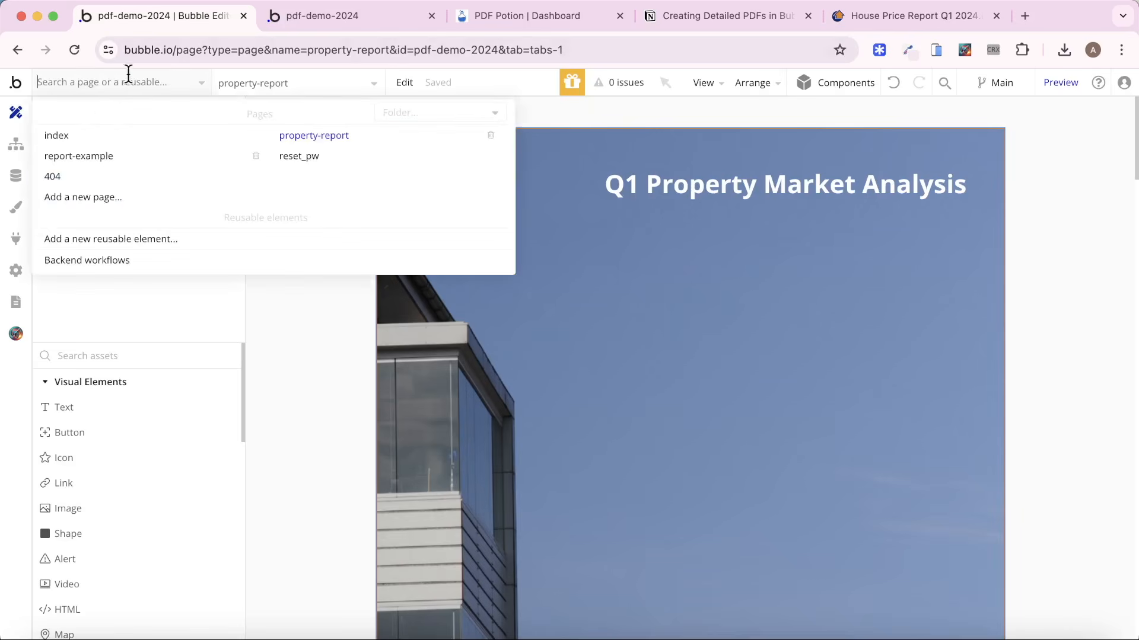
click(65, 138)
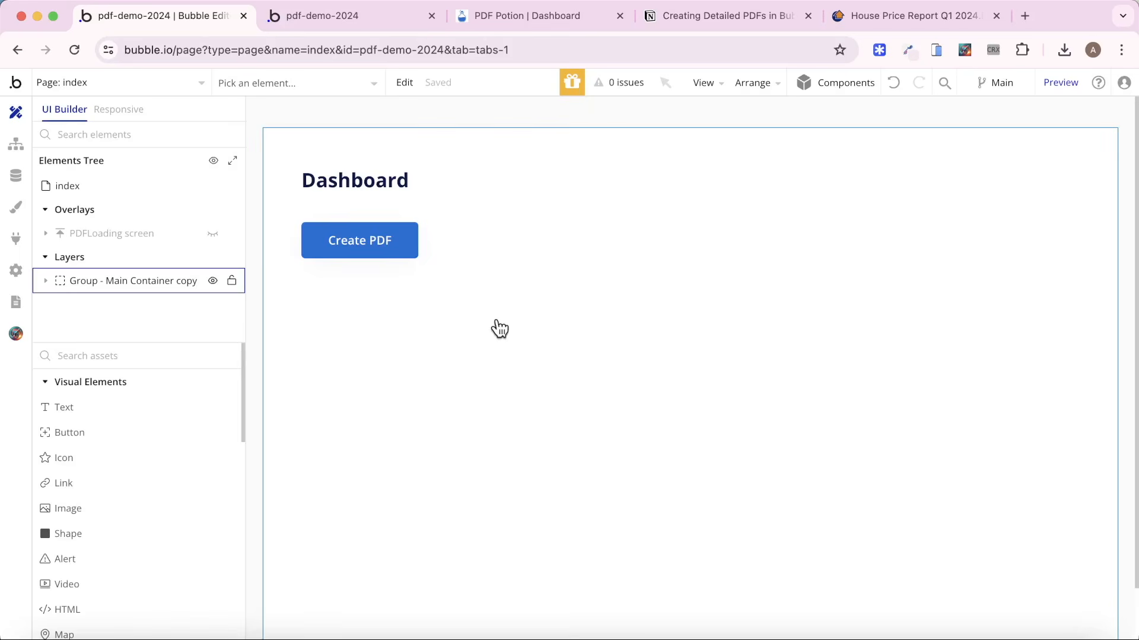
click(19, 175)
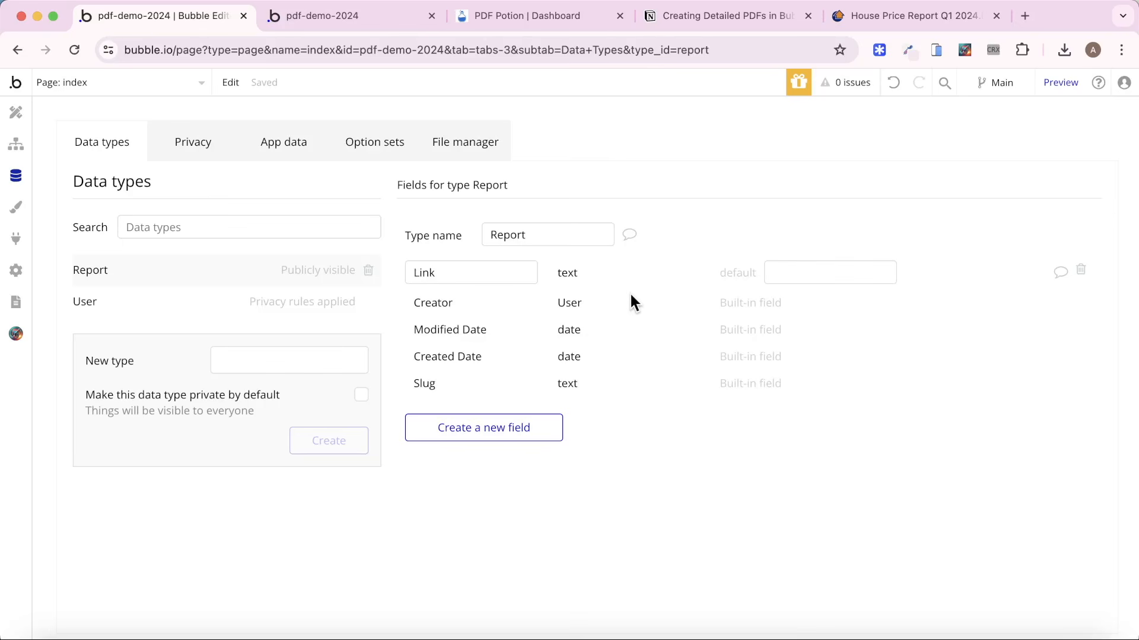
Start a click workflow for the Create PDF button on the index page's design.
click(12, 114)
double_click(399, 226)
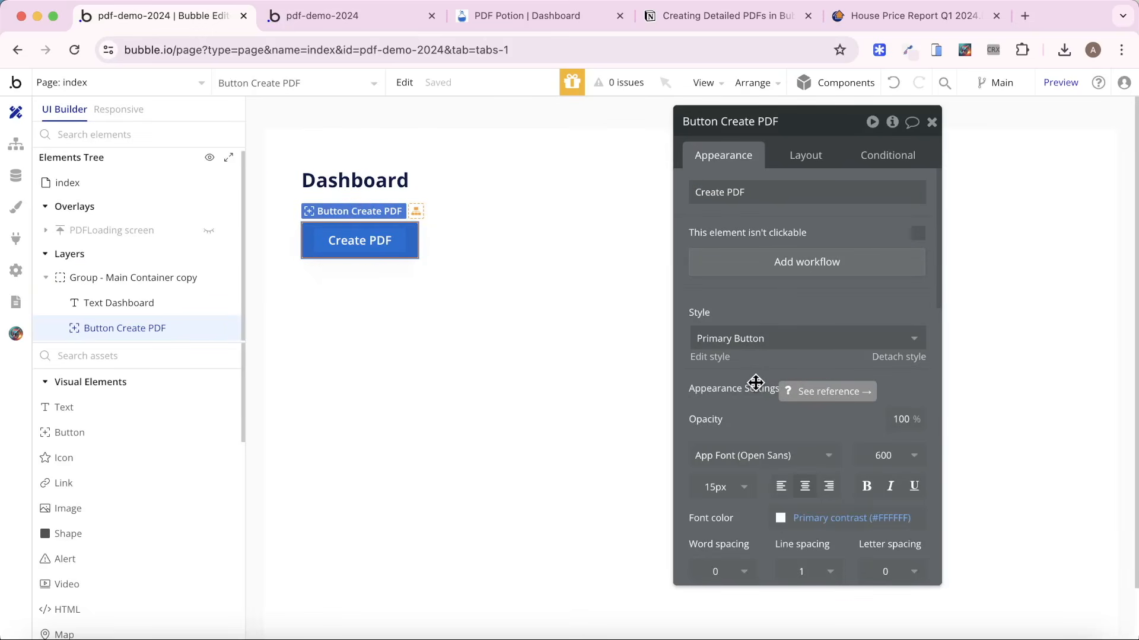
click(818, 273)
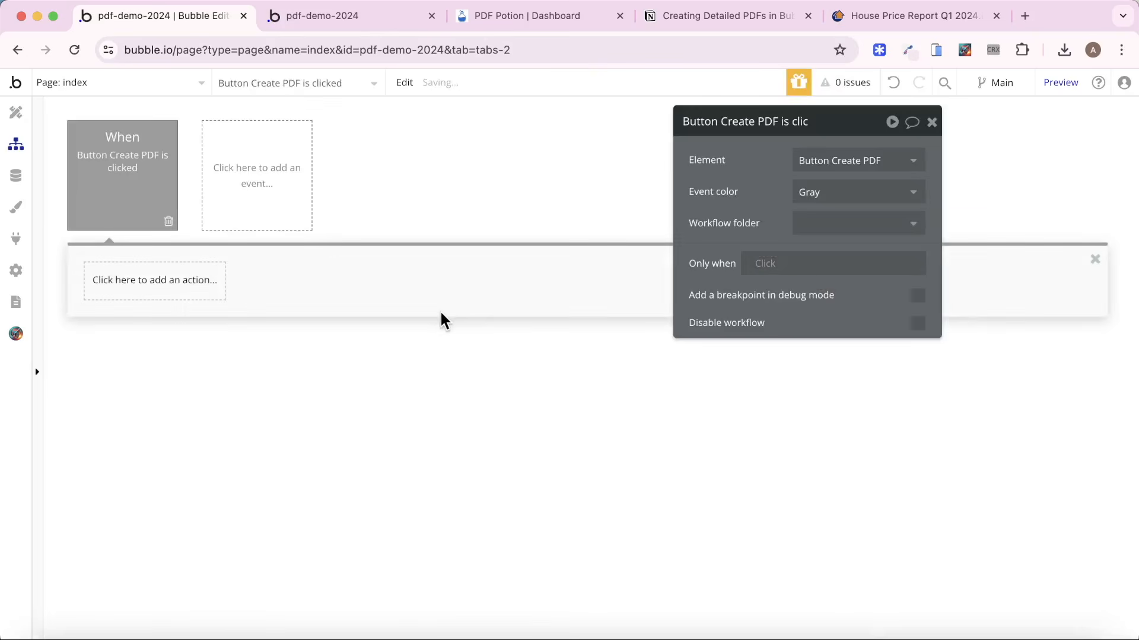
Add a Create a new thing action of type Report to the button's workflow.
click(185, 294)
mouse_move(176, 395)
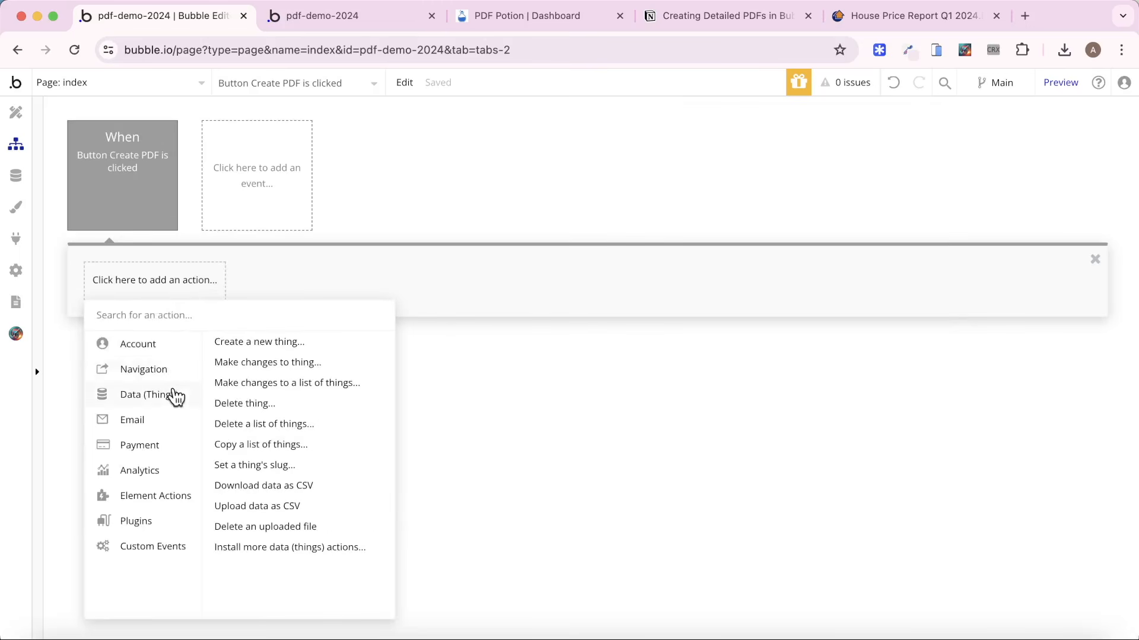
click(283, 343)
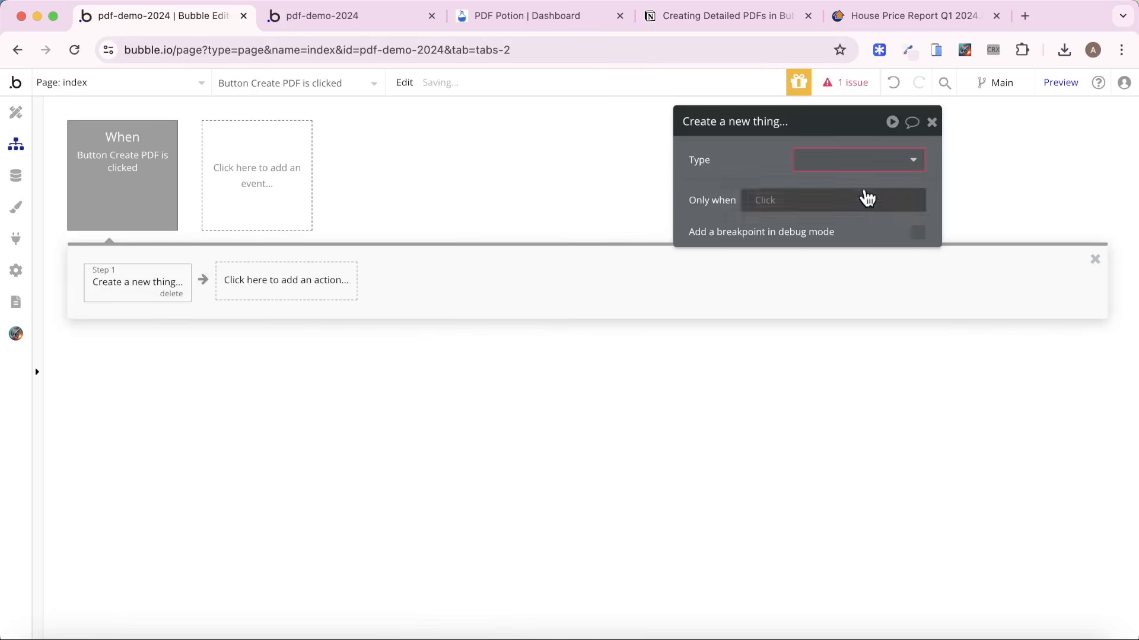
click(864, 160)
click(851, 207)
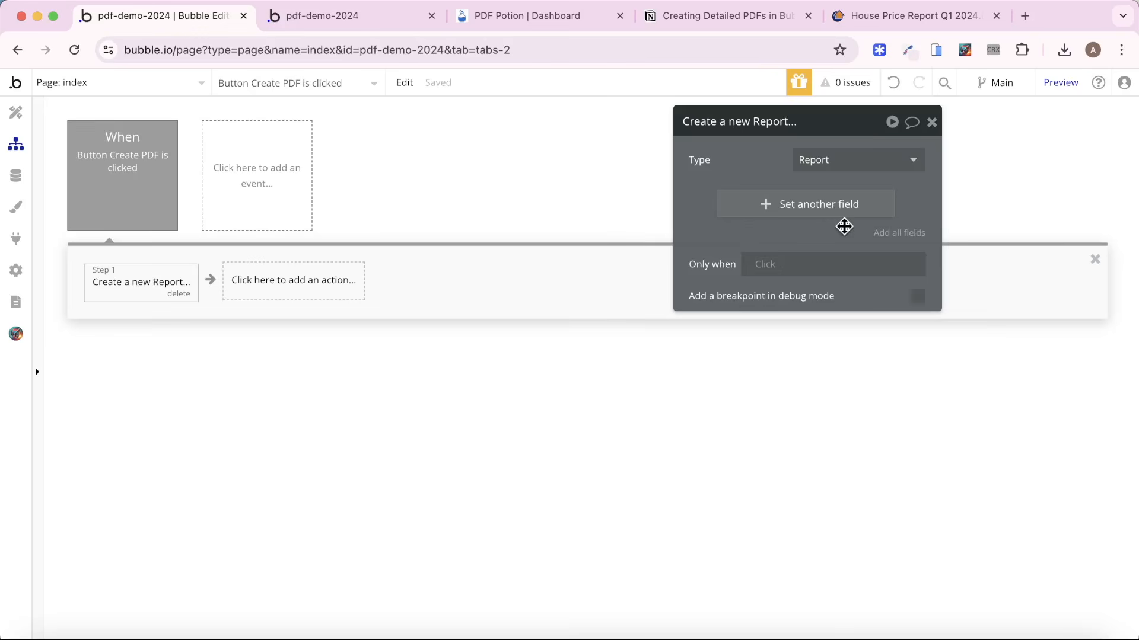
Check the app's API settings for the Workflow API and backend workflows option, and open the backend workflows.
click(5, 271)
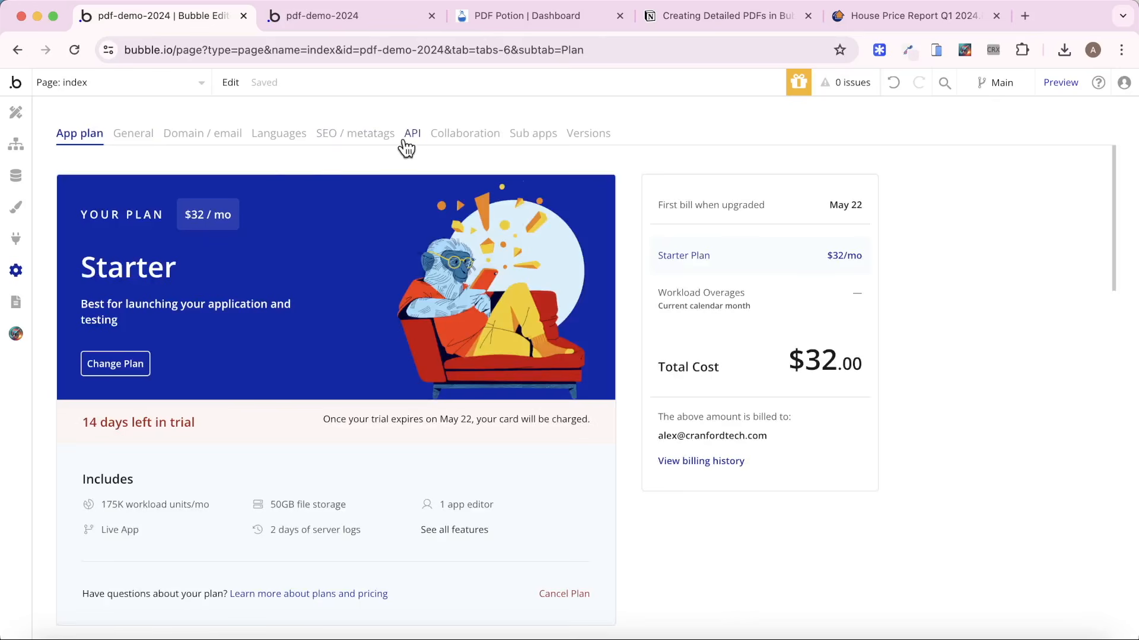
click(404, 141)
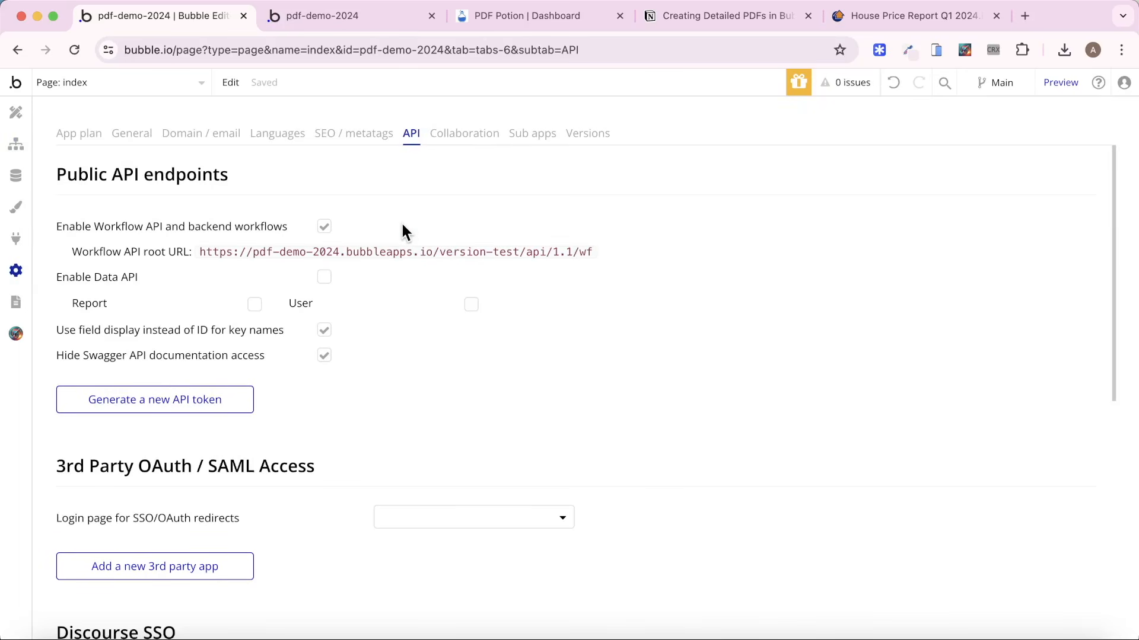
click(160, 99)
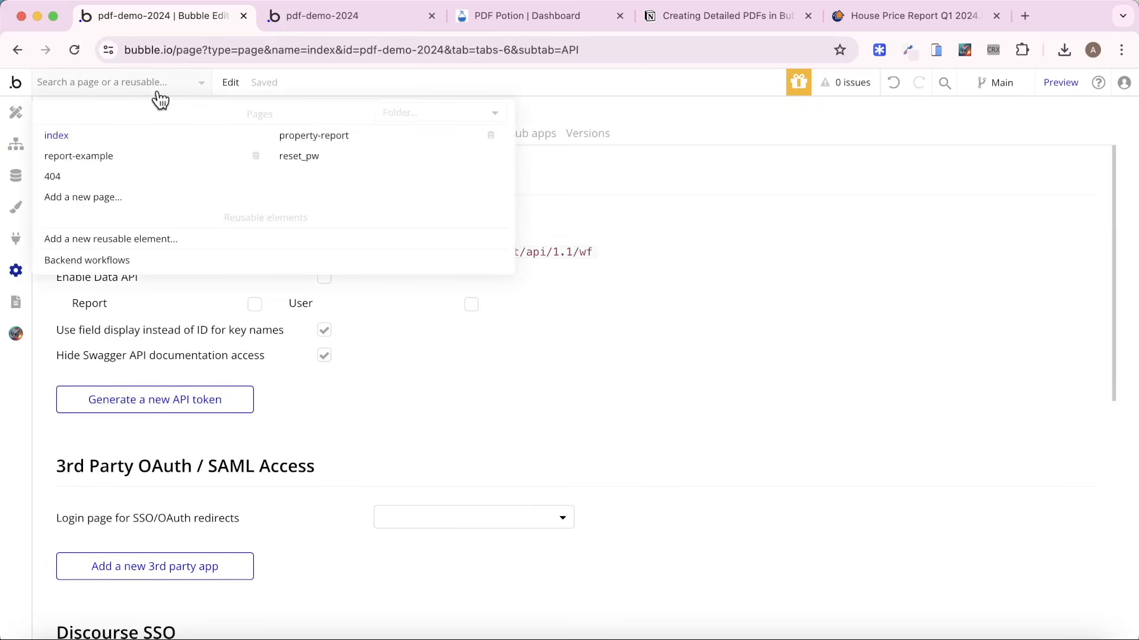
click(159, 262)
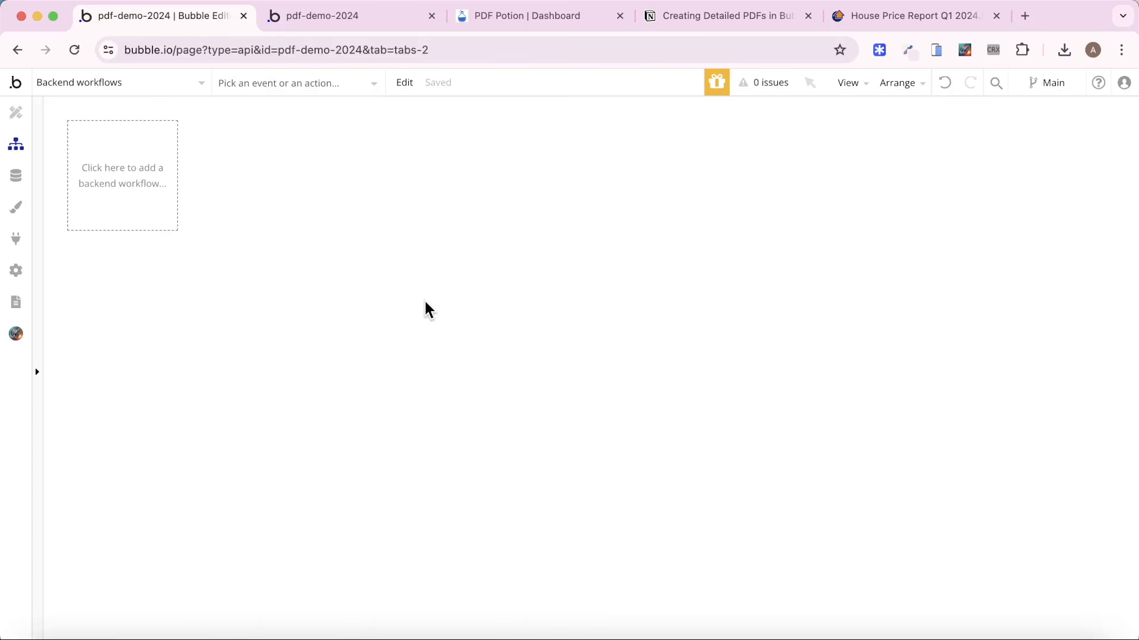
Create a new backend API workflow named create_pdf.
click(136, 191)
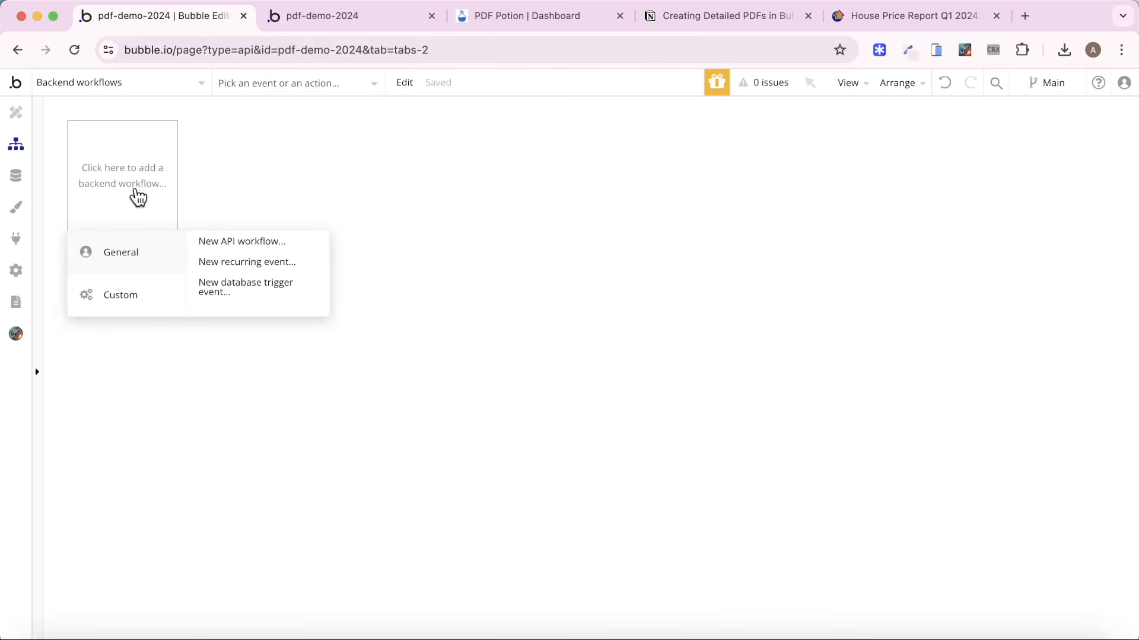
click(240, 241)
click(824, 157)
text(create)
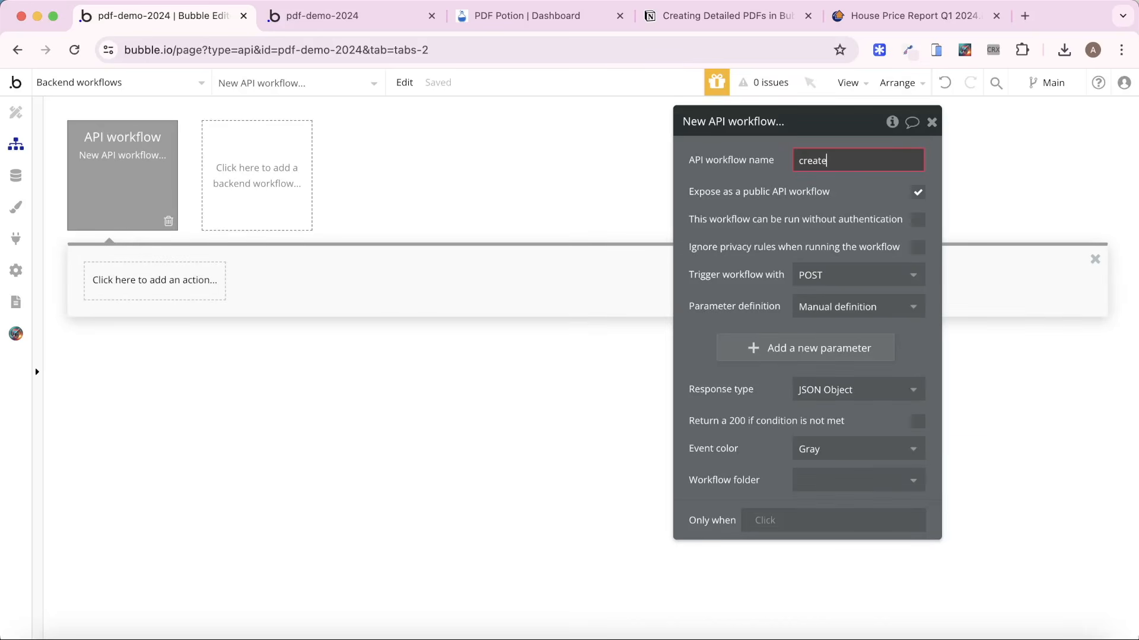
text(_pdf)
click(777, 165)
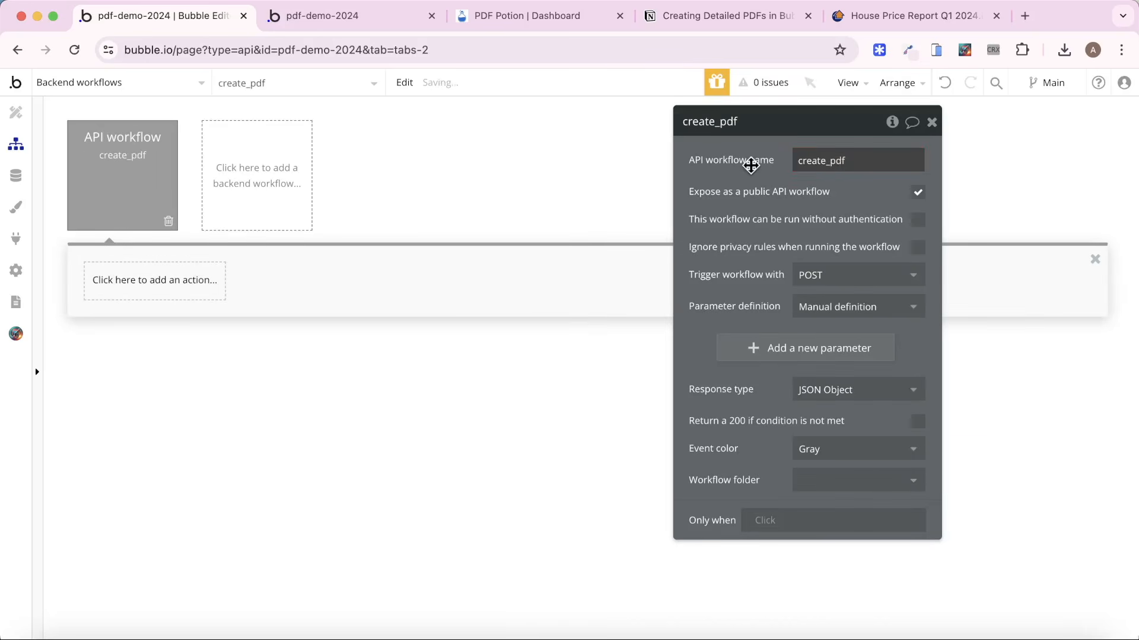
Allow the create_pdf workflow to run without authentication and add a text parameter with the key PDF ID.
drag(747, 165, 662, 172)
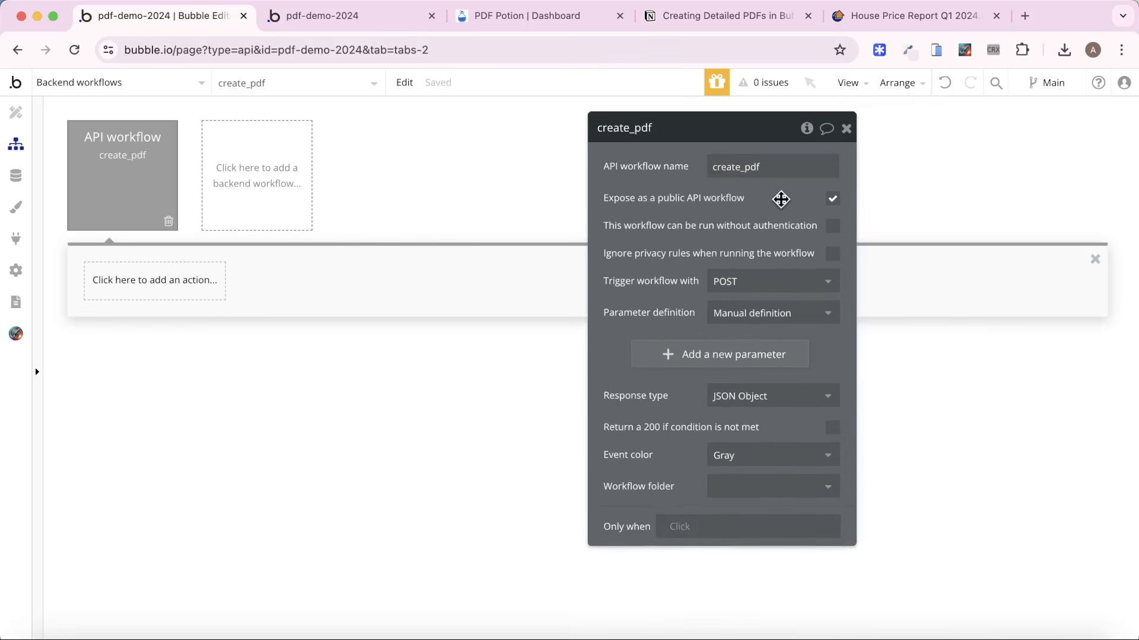
click(833, 225)
click(692, 356)
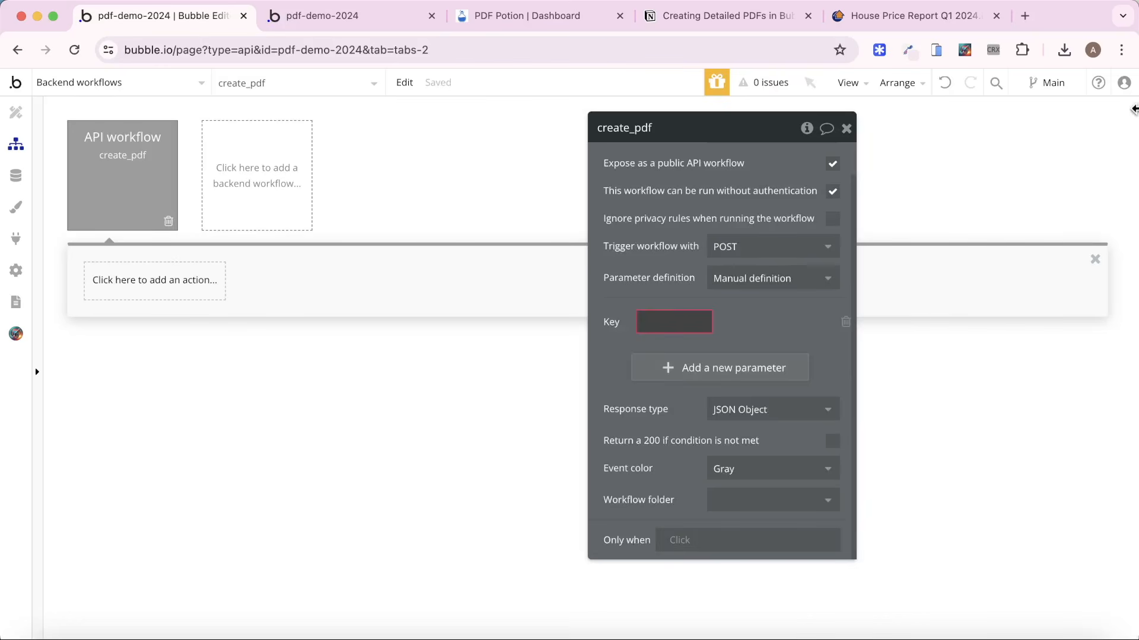
text(PDF ID)
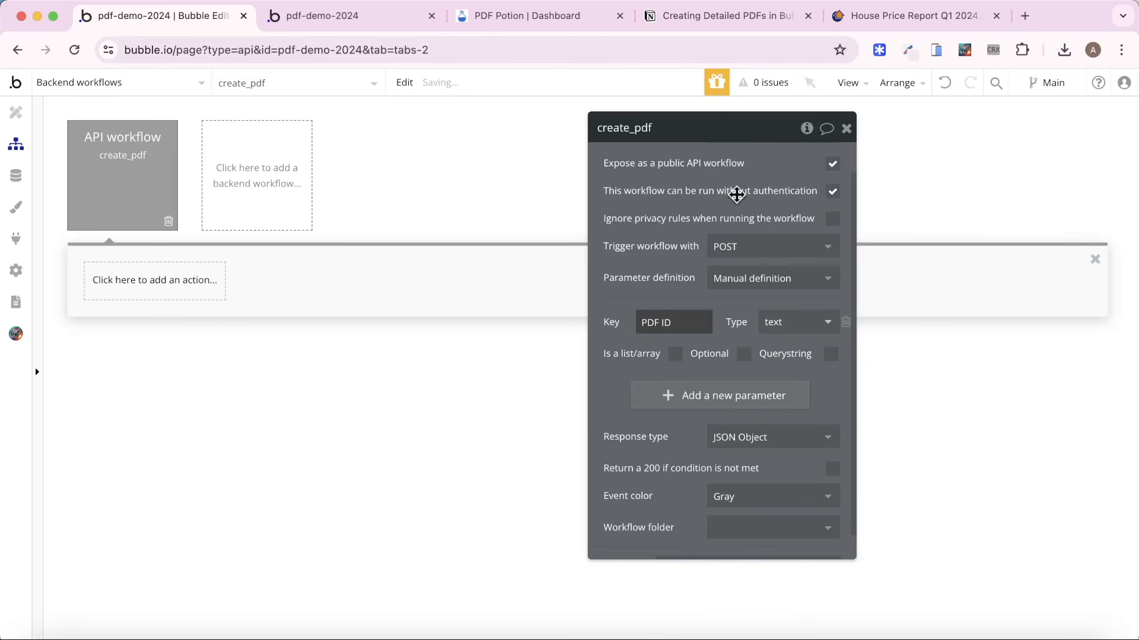
click(677, 196)
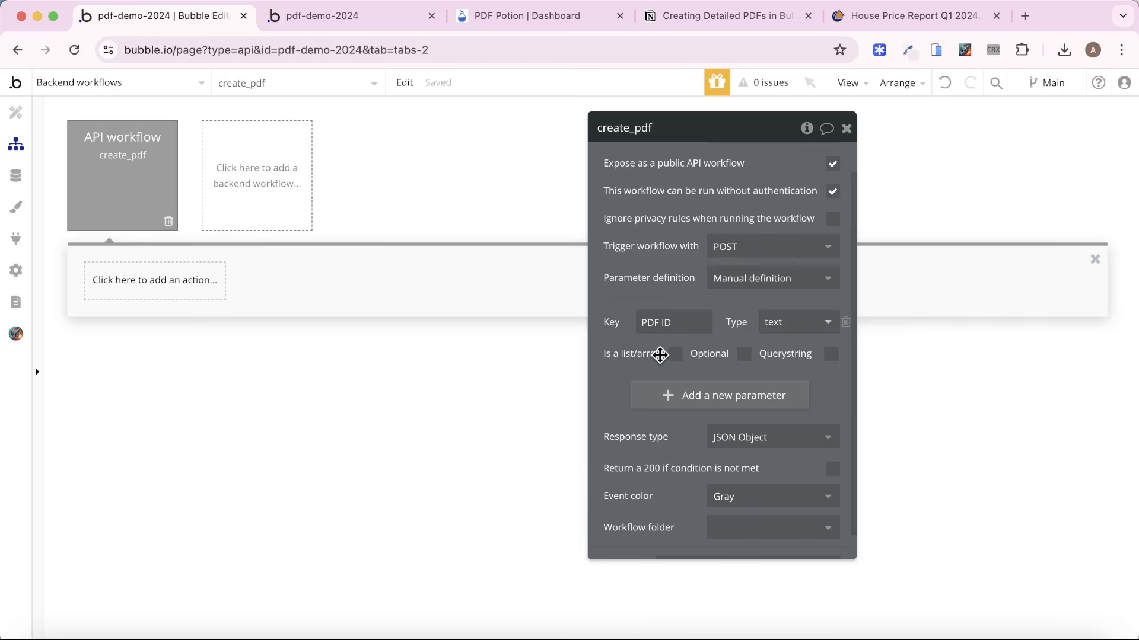
Add a Schedule API Workflow action for create_pdf to the Create PDF button's workflow on the index page.
click(157, 81)
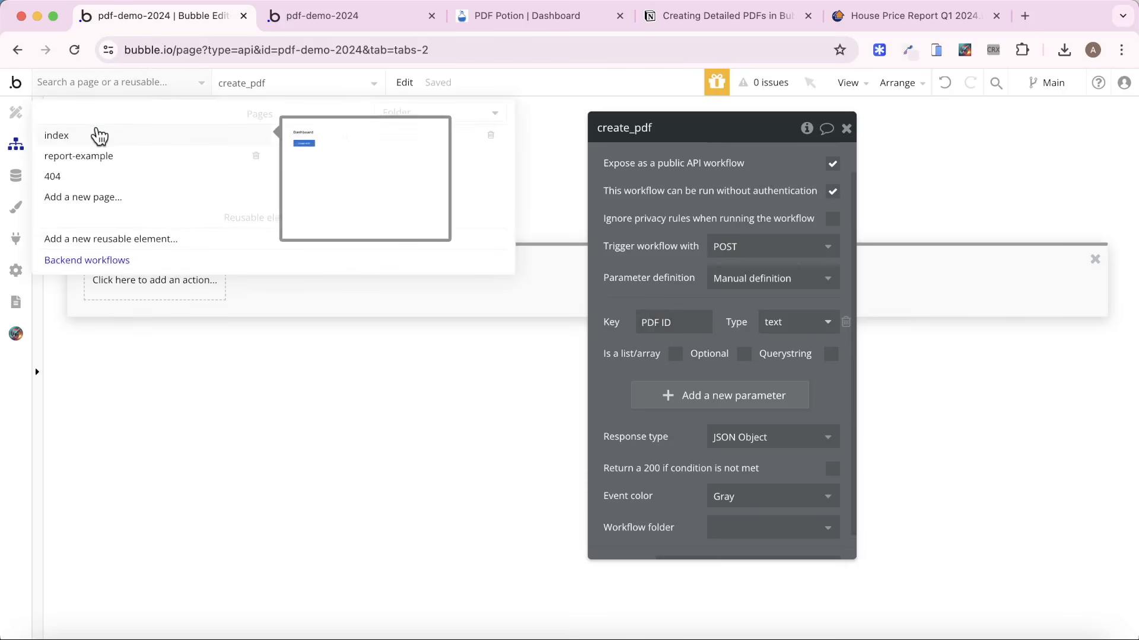
click(94, 135)
click(162, 196)
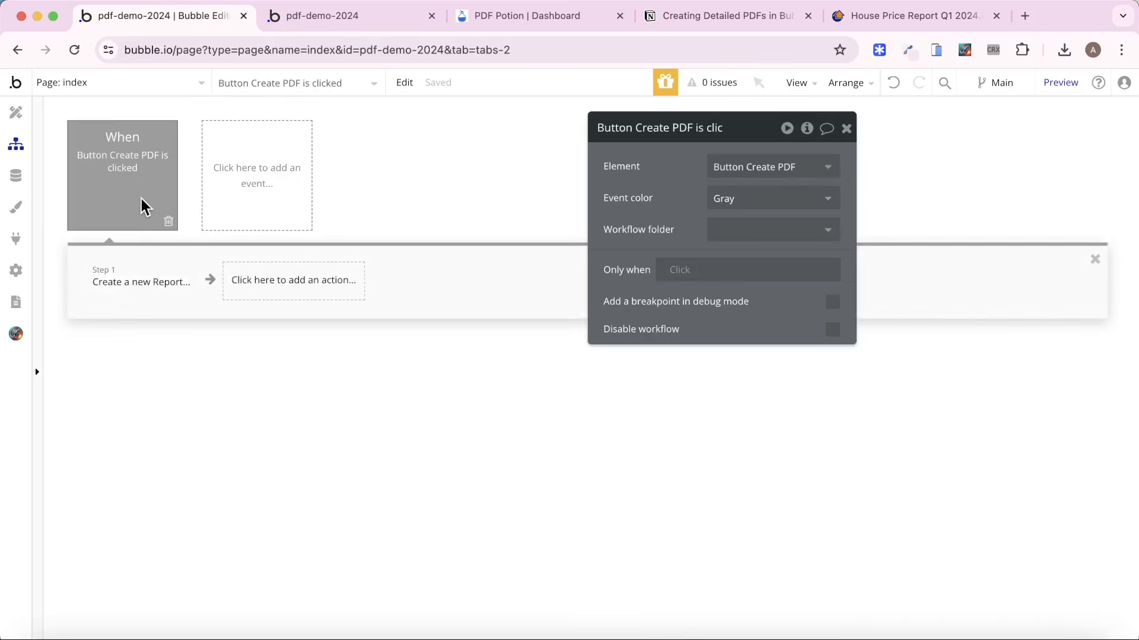
click(144, 281)
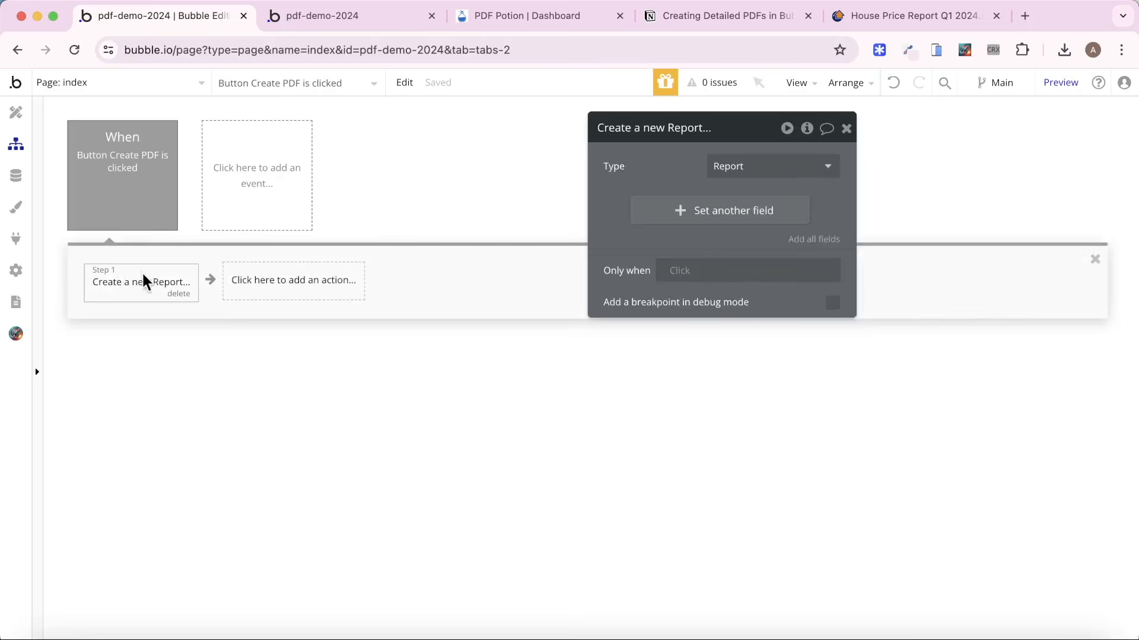
click(239, 290)
text(sch)
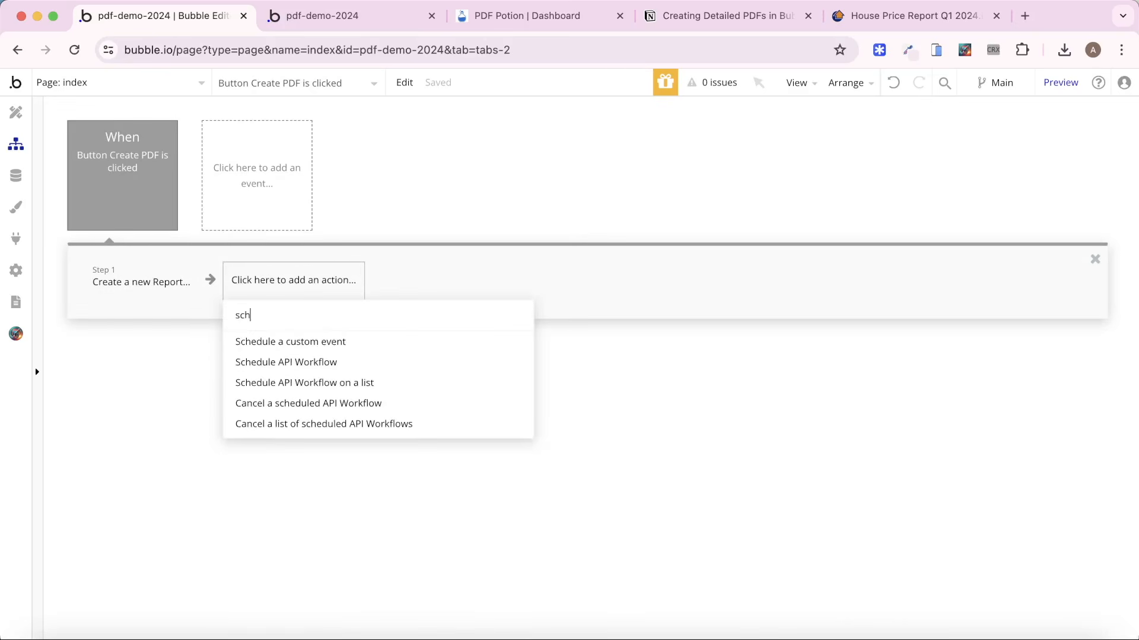
click(330, 362)
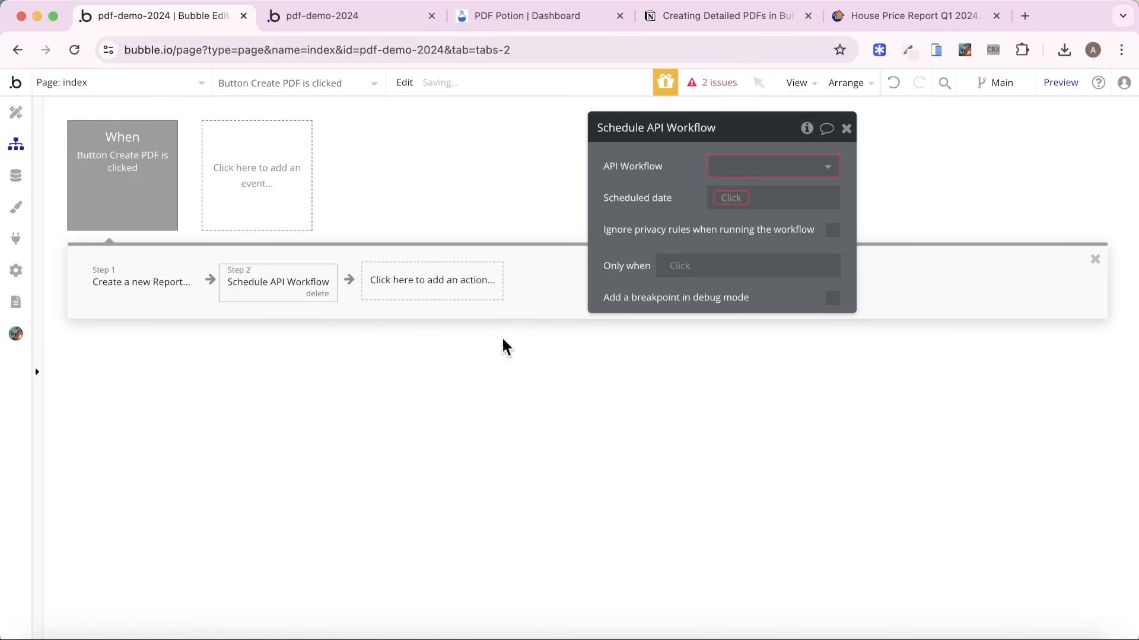
click(767, 168)
click(769, 193)
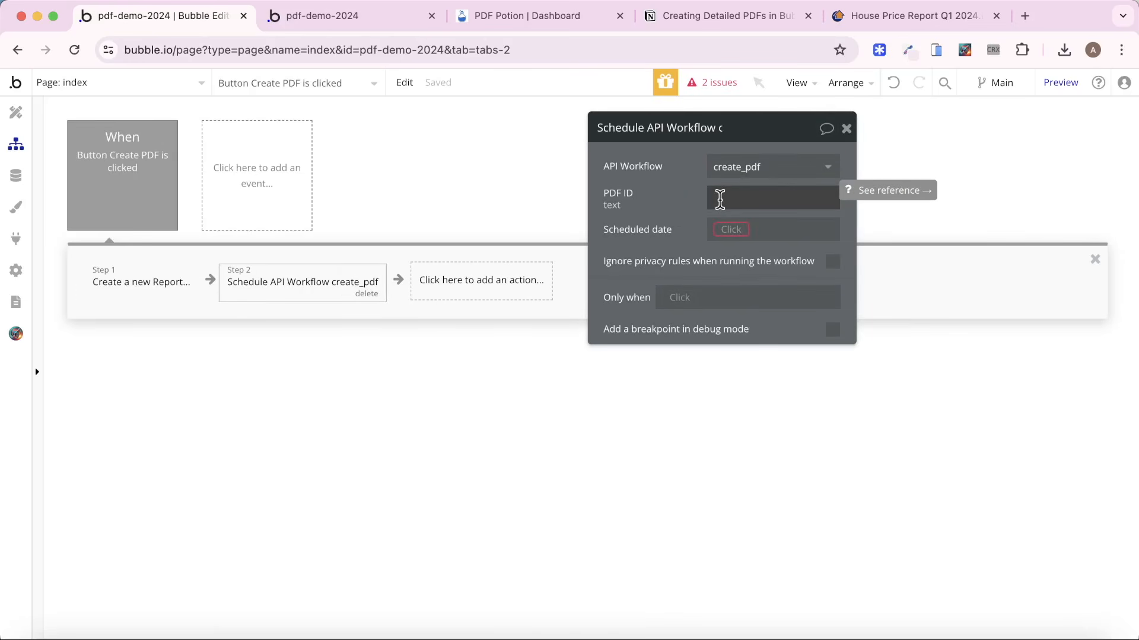
Set the scheduled create_pdf action's PDF ID to the unique id of the result of step 1.
click(720, 199)
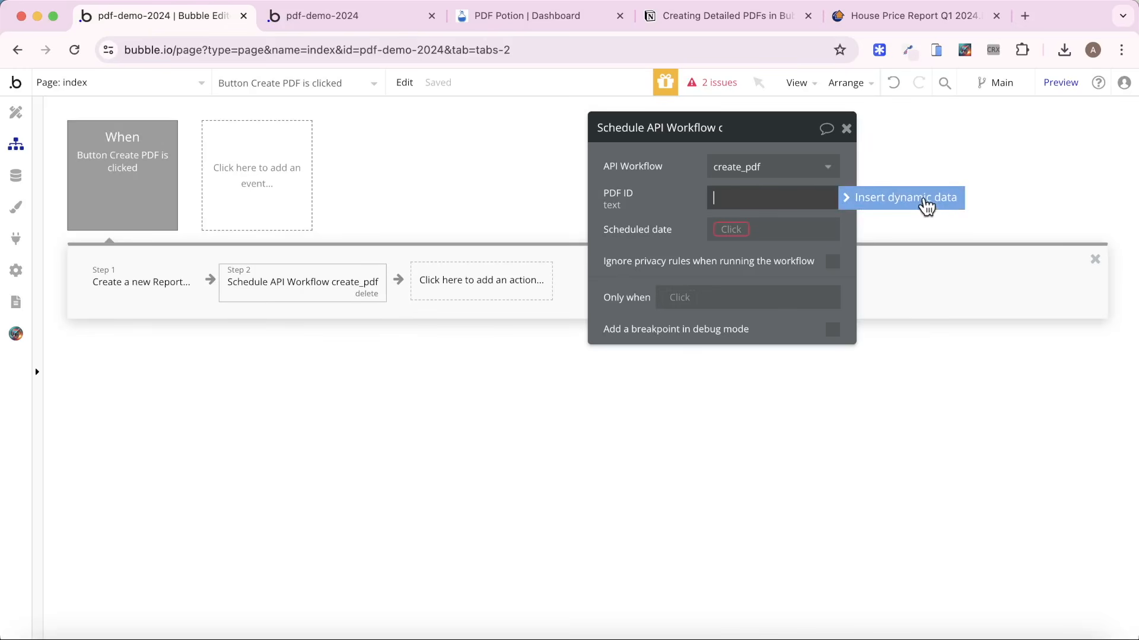
click(926, 203)
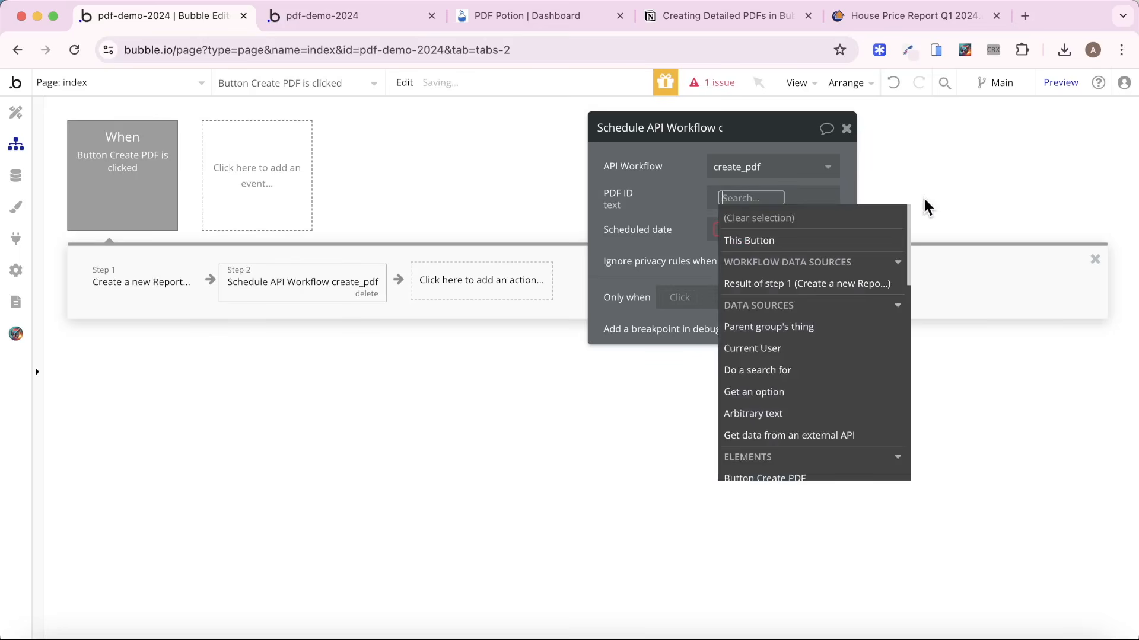
click(796, 283)
click(827, 428)
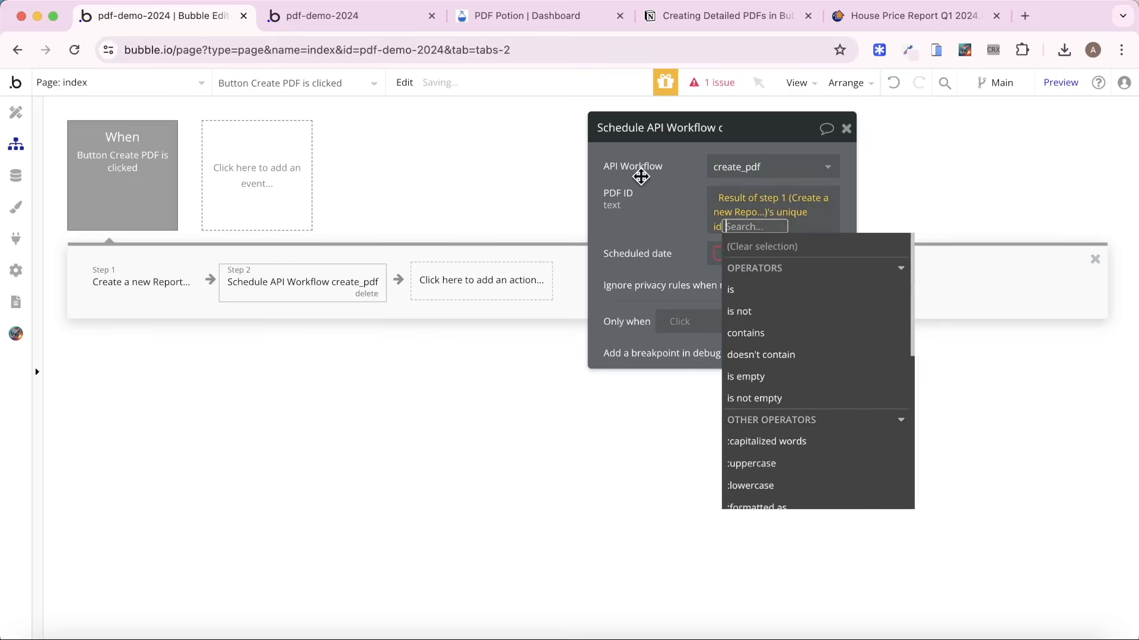
click(639, 179)
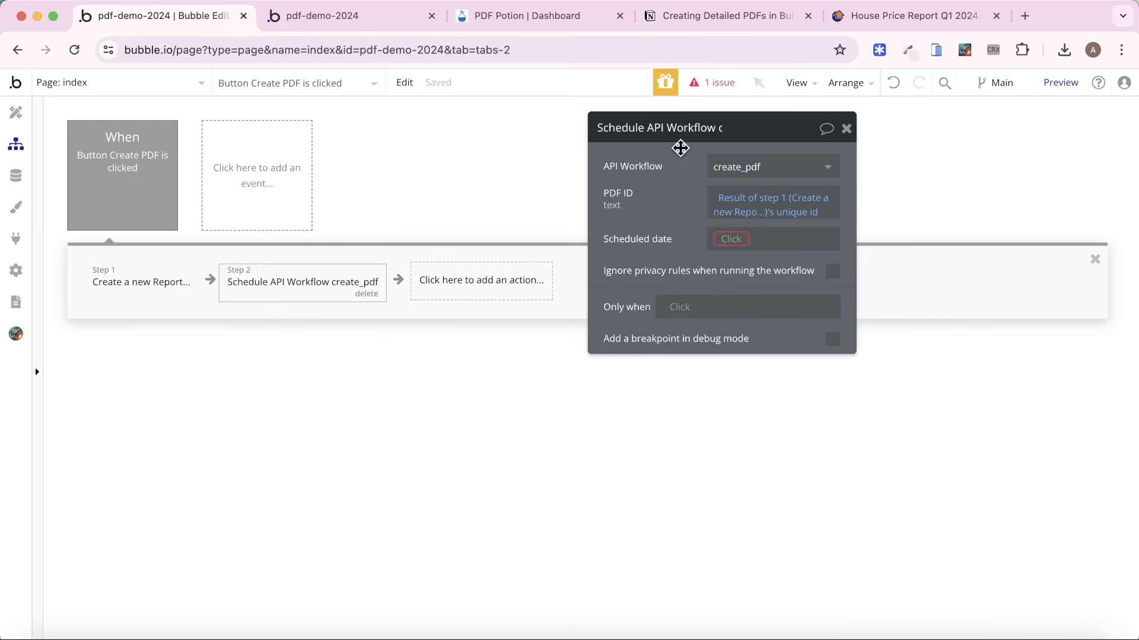
Schedule the create_pdf API workflow to run at the Current date/time.
click(720, 238)
text(cur)
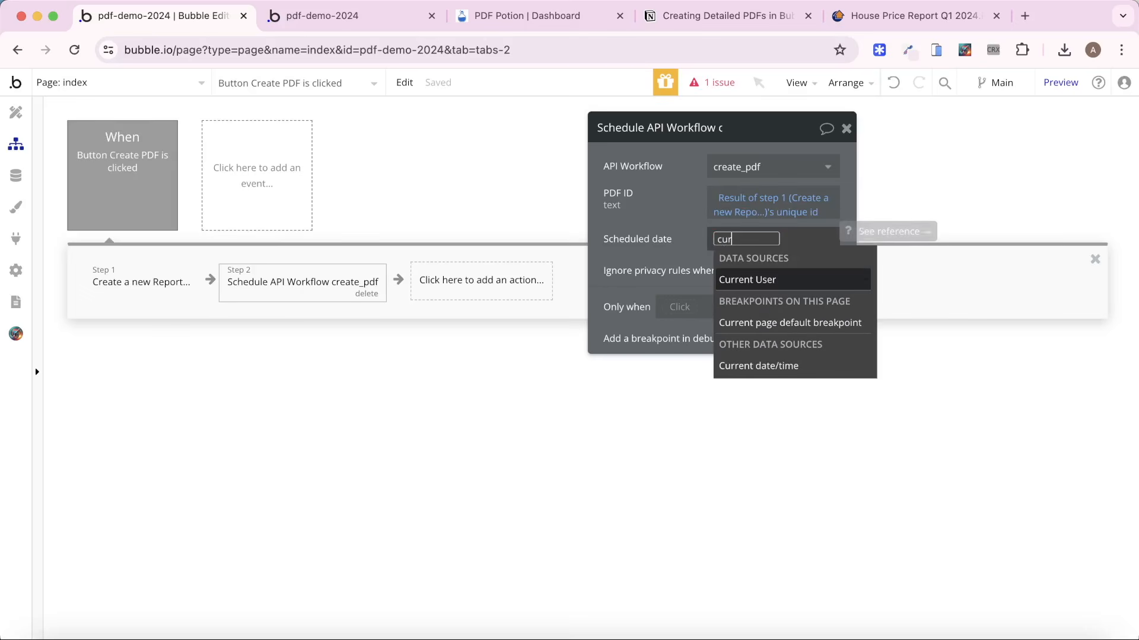
click(758, 367)
click(655, 234)
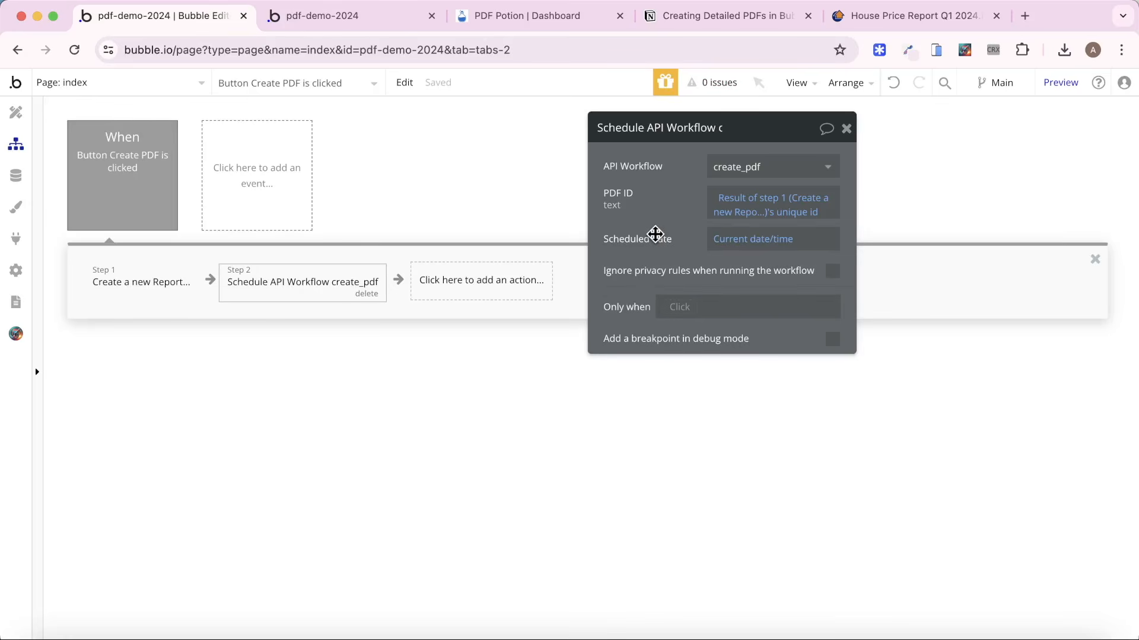
Add the Create PDF plugin action as the first step of the create_pdf backend workflow.
click(162, 89)
click(87, 260)
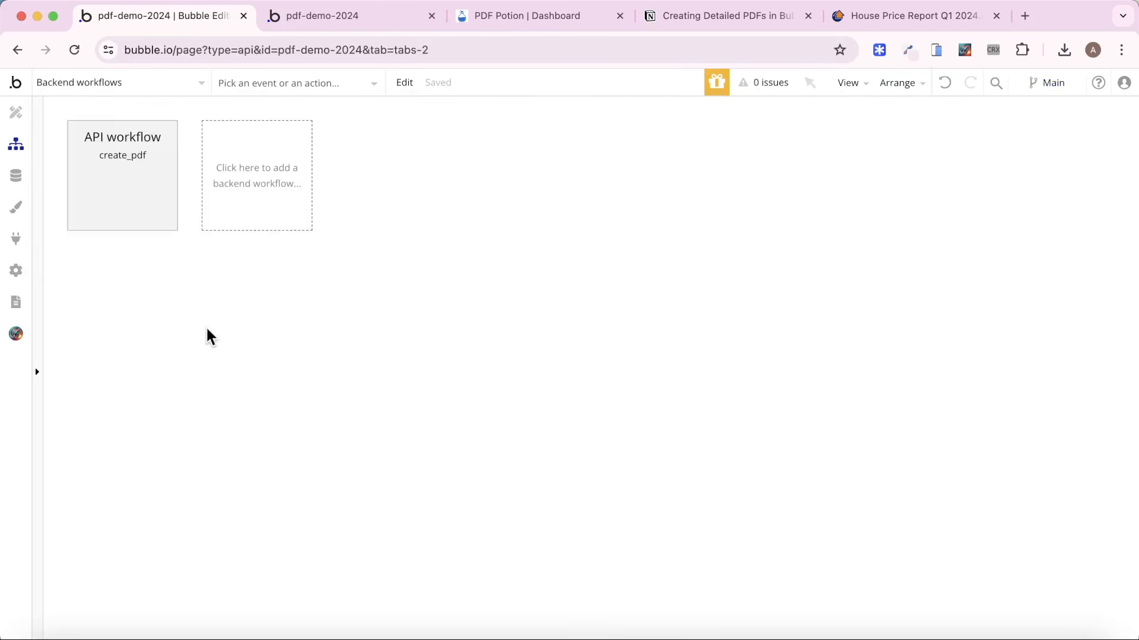
click(161, 203)
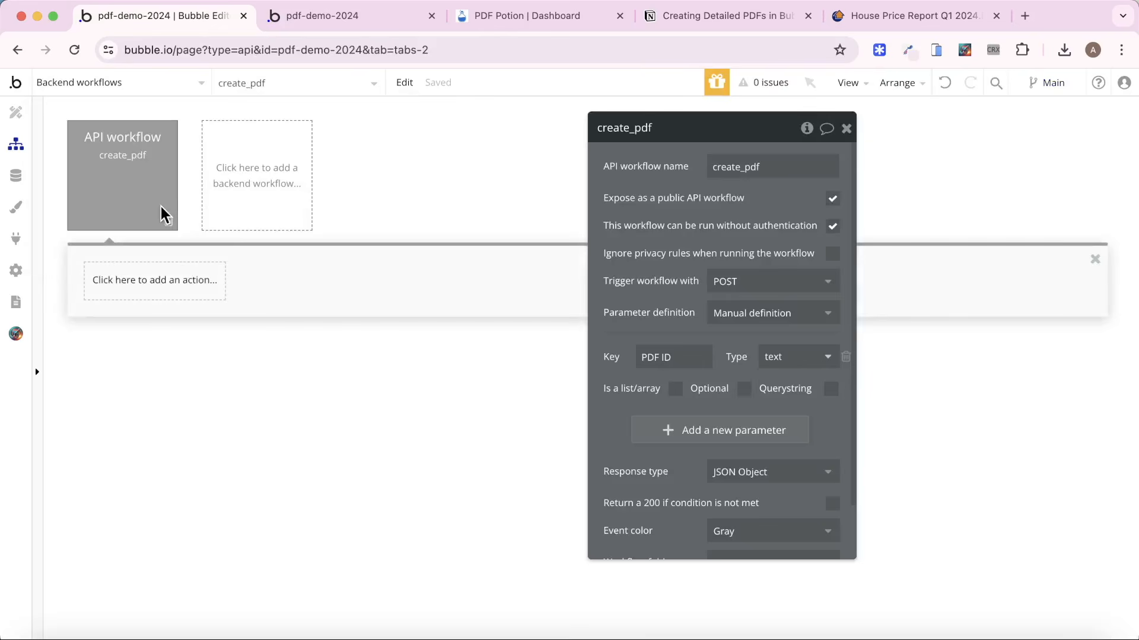
click(149, 275)
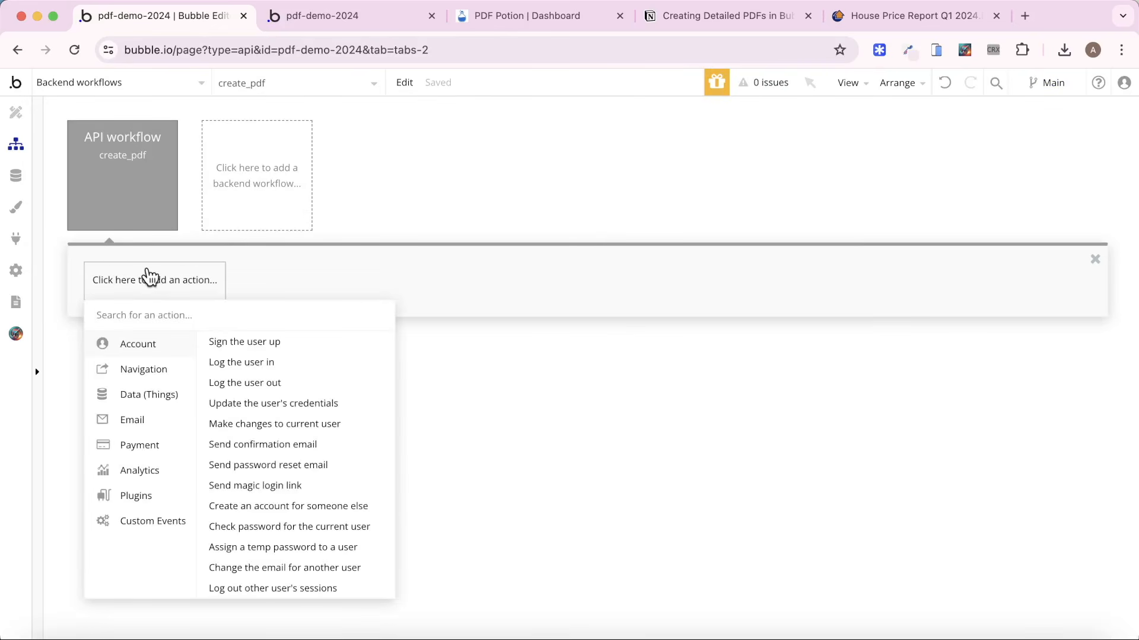
mouse_move(142, 505)
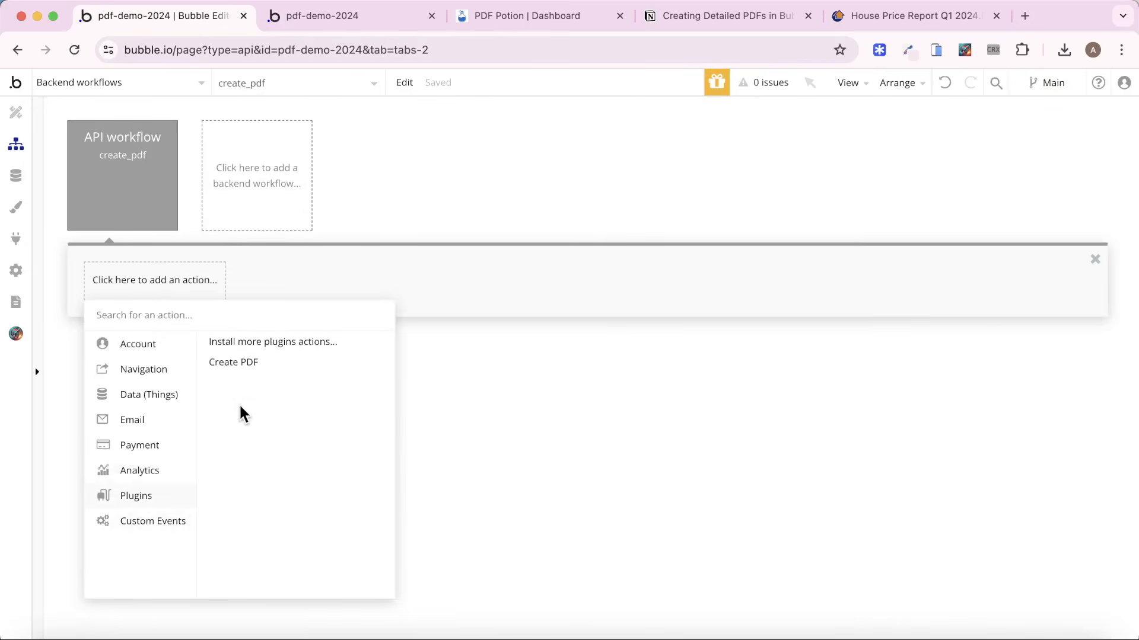
click(232, 365)
drag(637, 339, 333, 325)
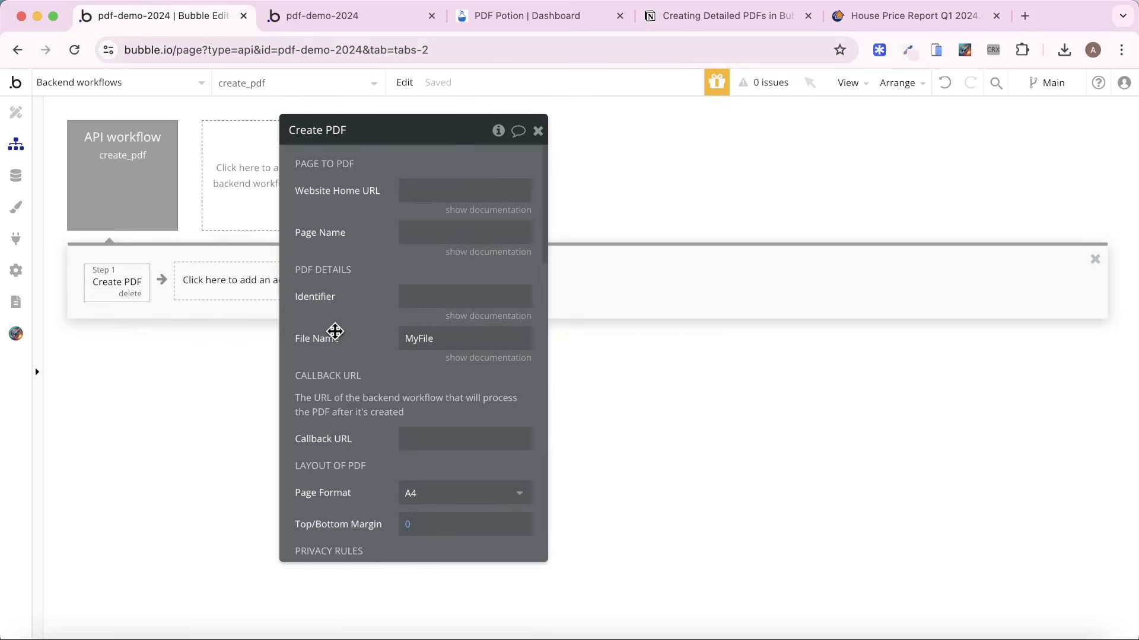
Set the Create PDF action's Website Home URL to the dynamic expression Website home URL.
scroll(335, 331, down, 15)
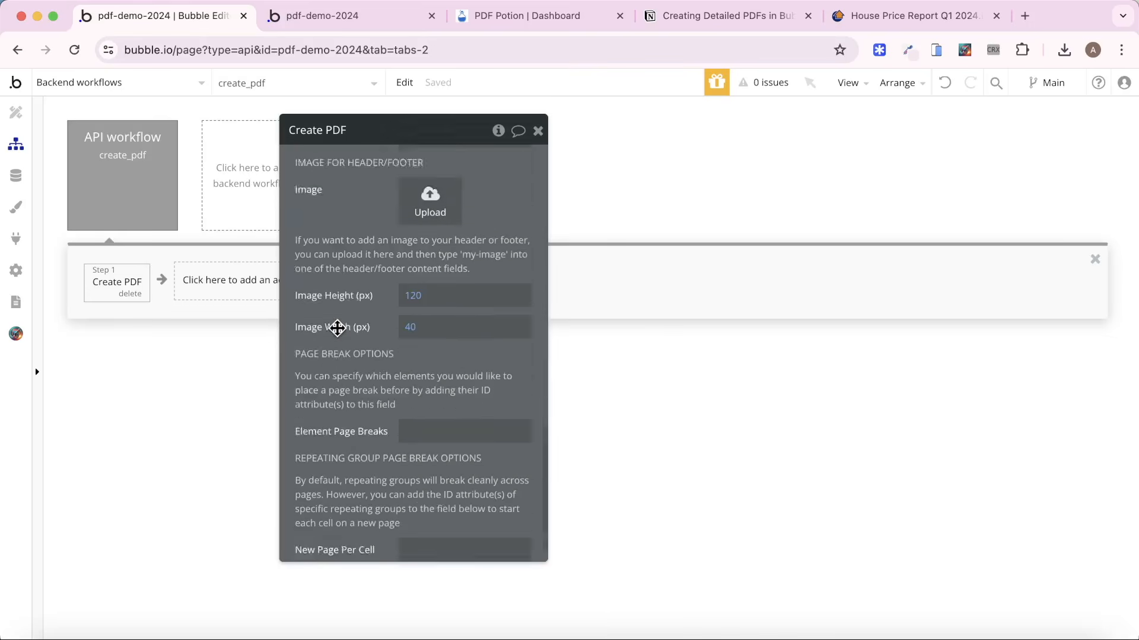
scroll(337, 331, up, 15)
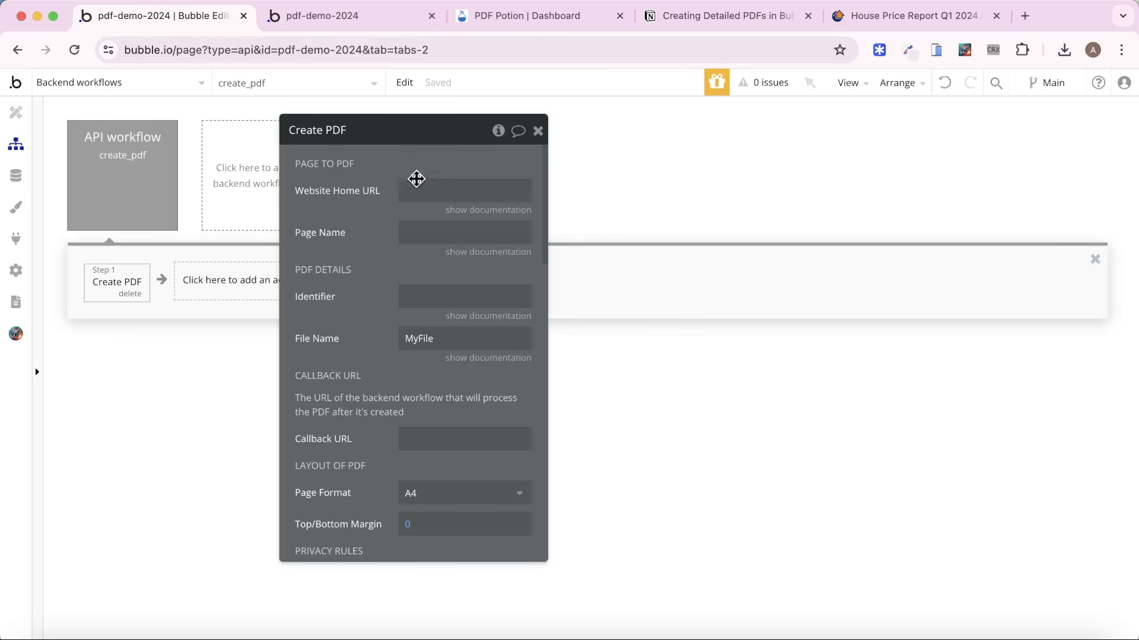
click(488, 210)
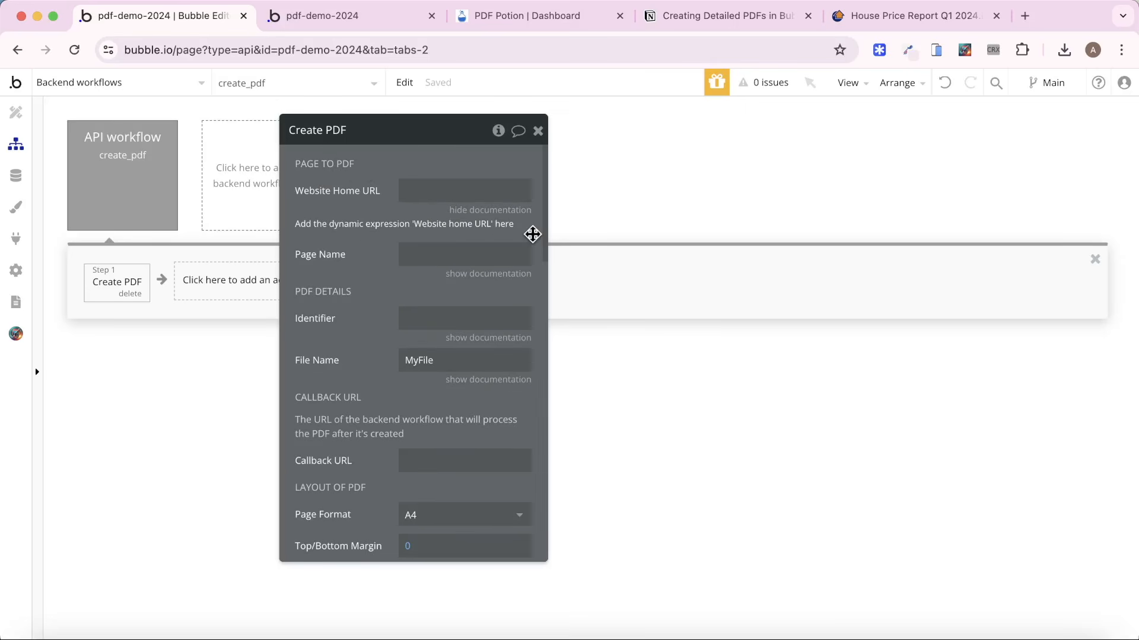
click(483, 190)
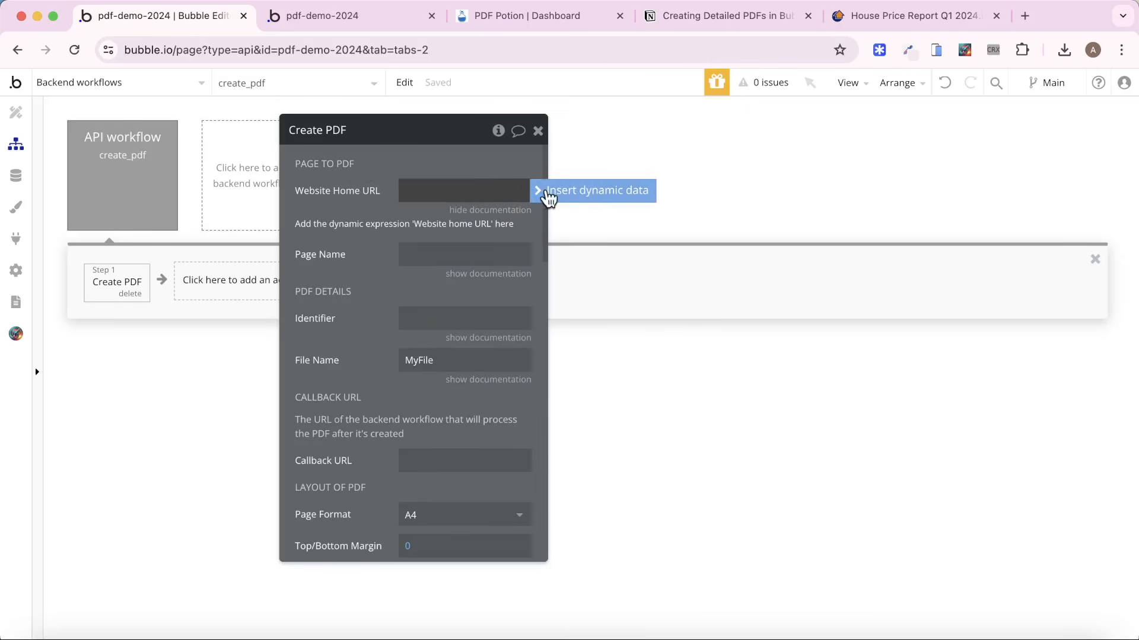
click(546, 191)
text(we)
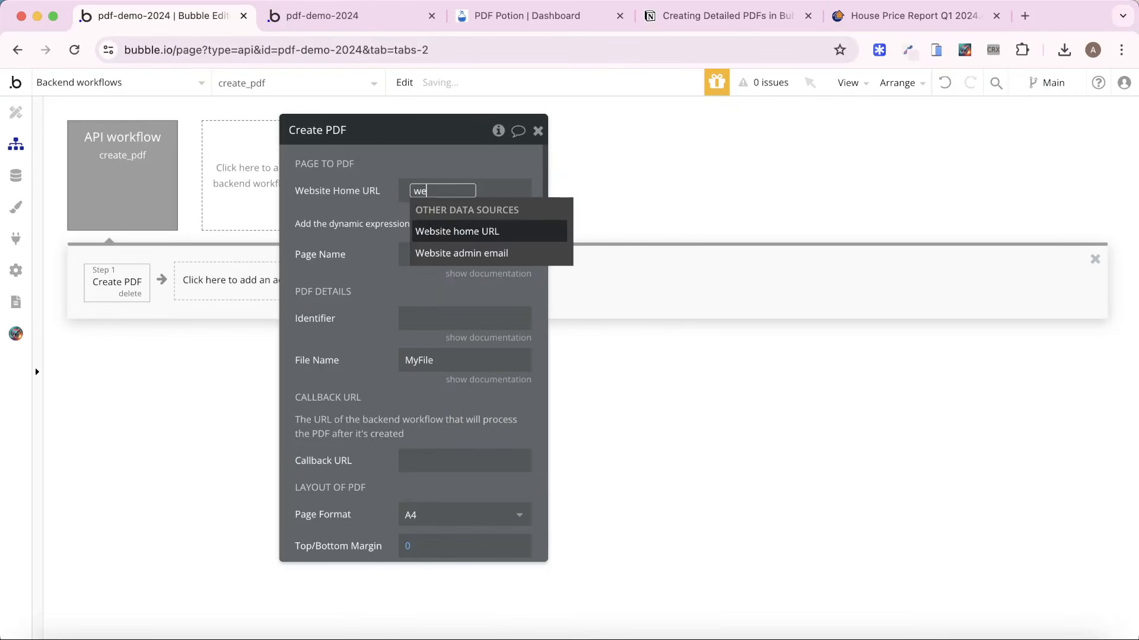
click(495, 235)
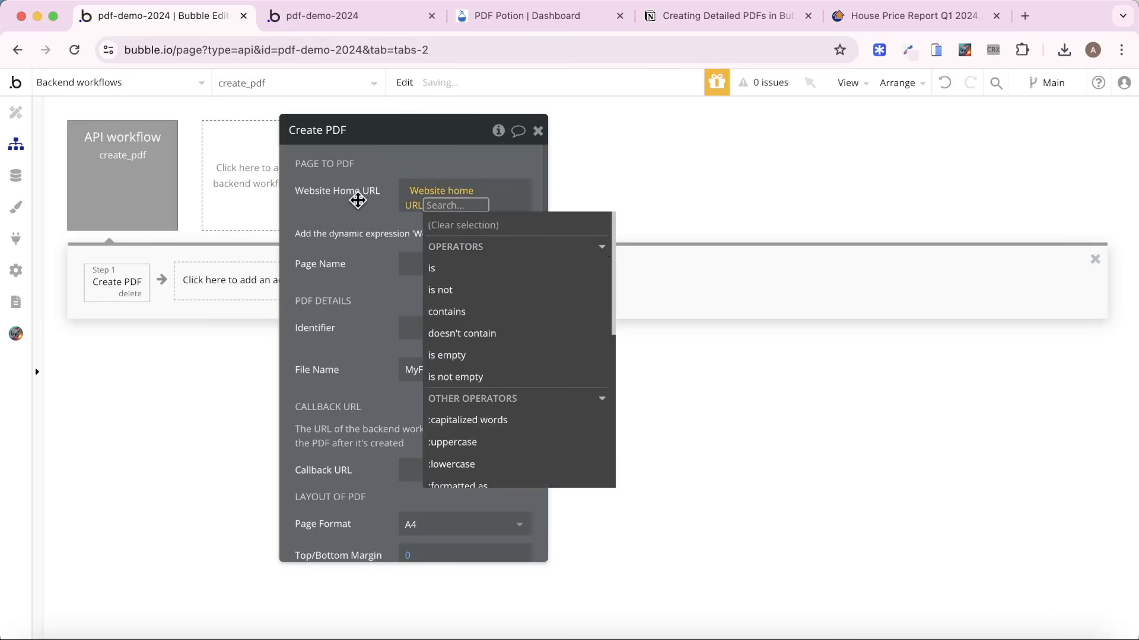
click(357, 200)
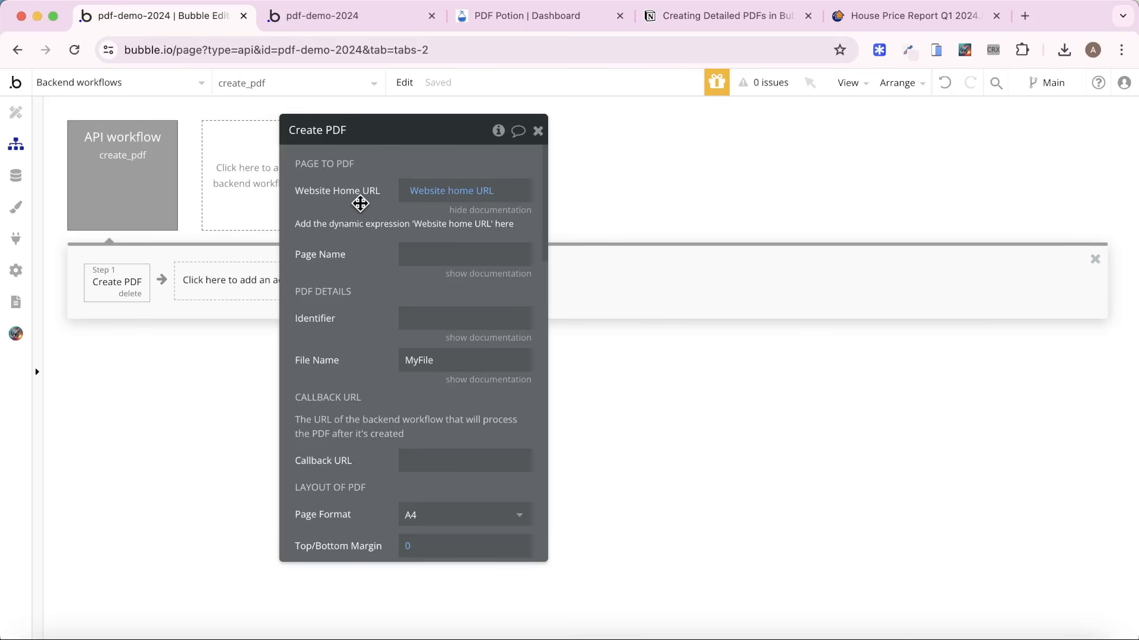
Look up the report page's name and enter property-report as the Create PDF action's Page Name.
click(163, 84)
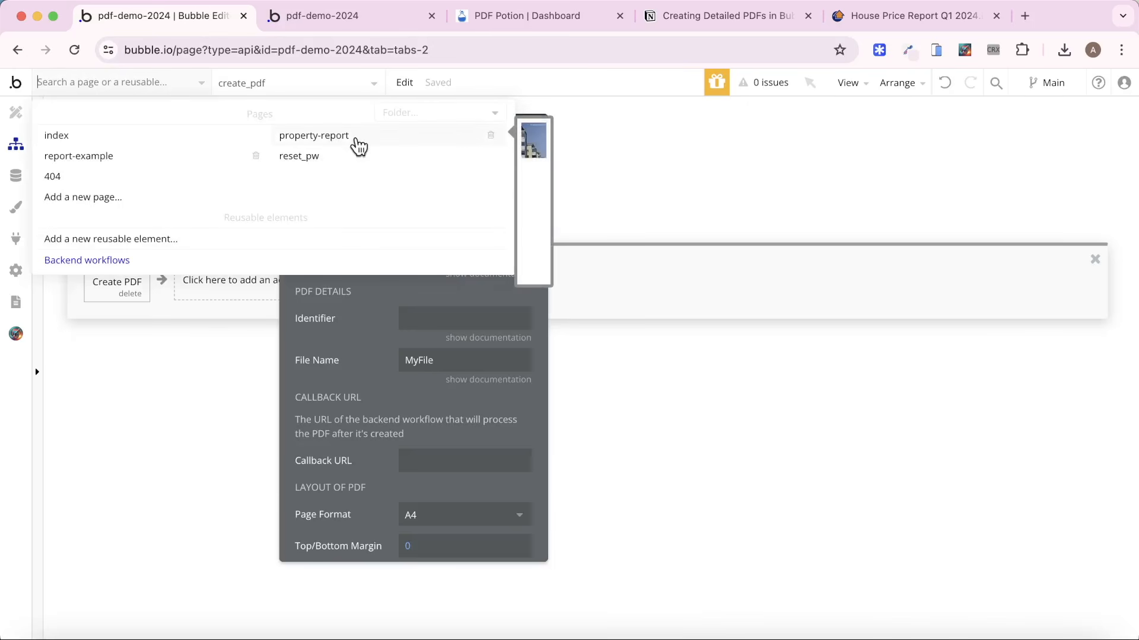
click(336, 295)
click(445, 254)
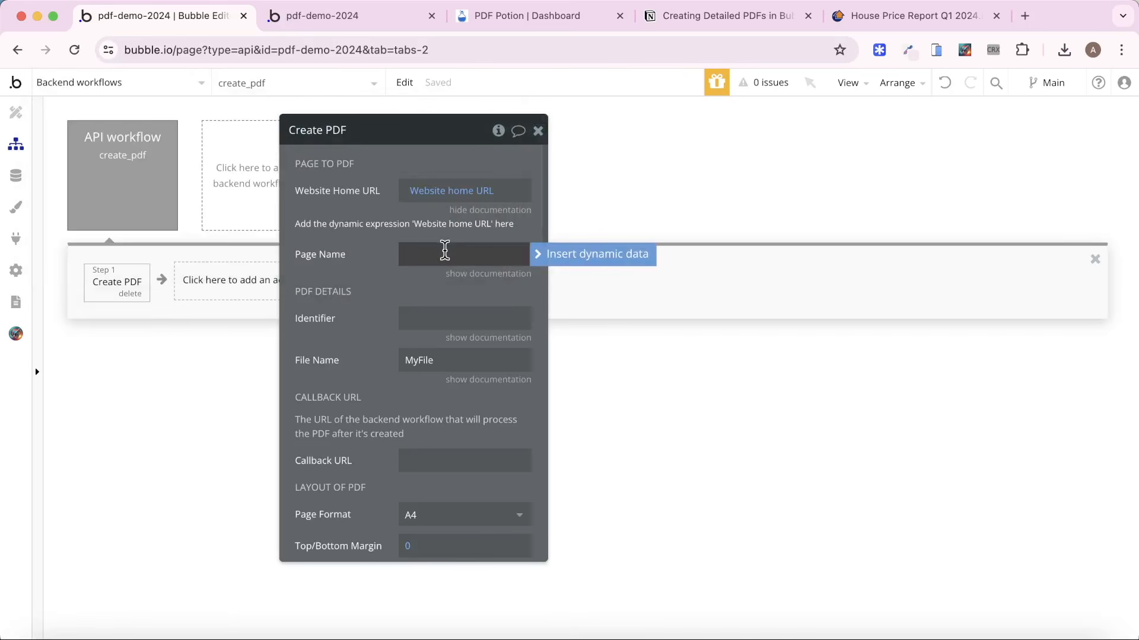
text(property-report)
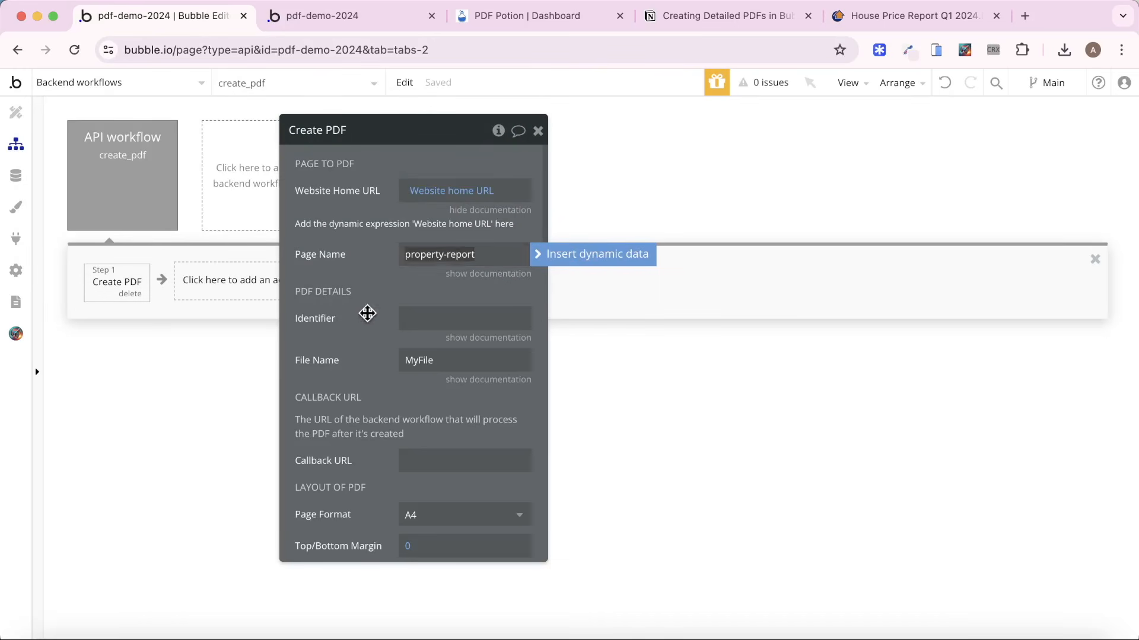
click(333, 303)
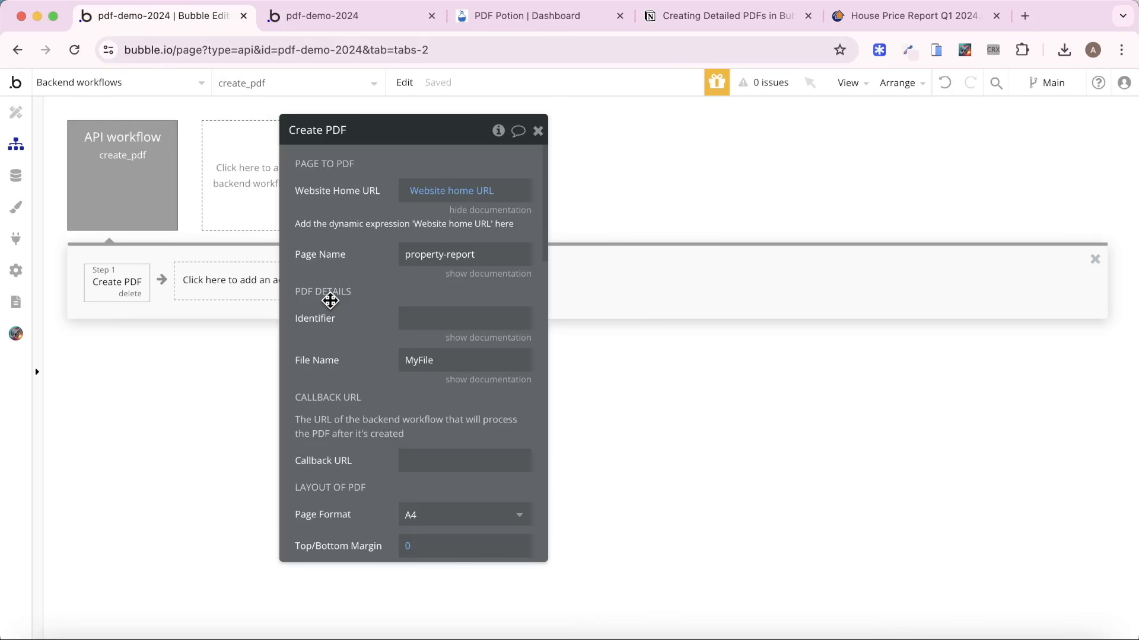
Set the Create PDF action's Identifier to the workflow's PDF ID parameter.
click(448, 311)
click(573, 320)
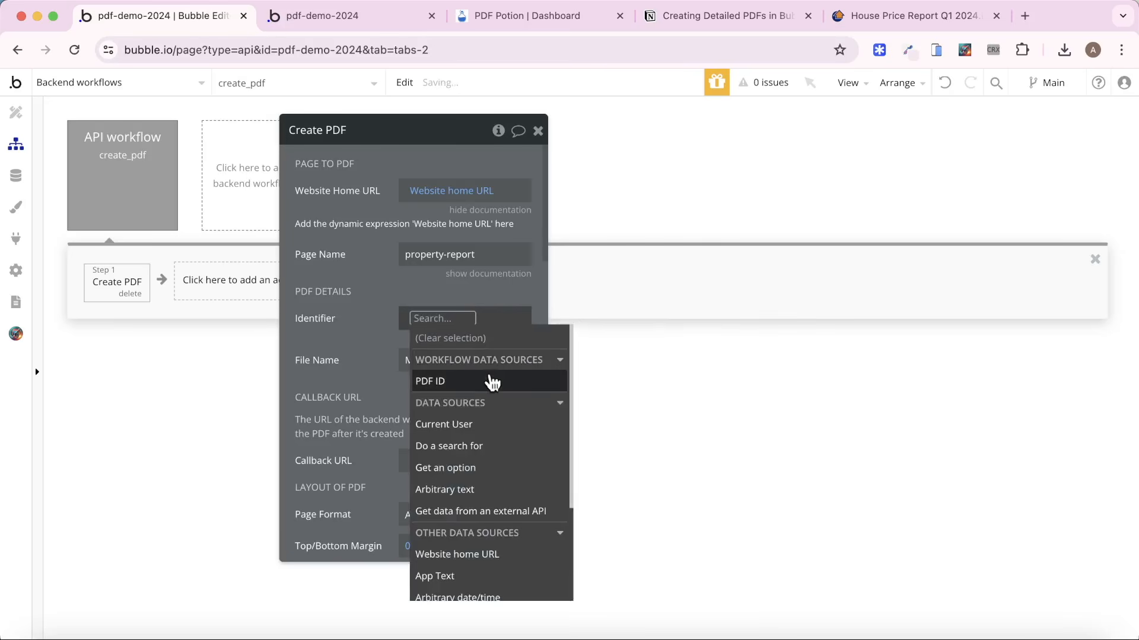
click(526, 380)
click(338, 287)
click(436, 359)
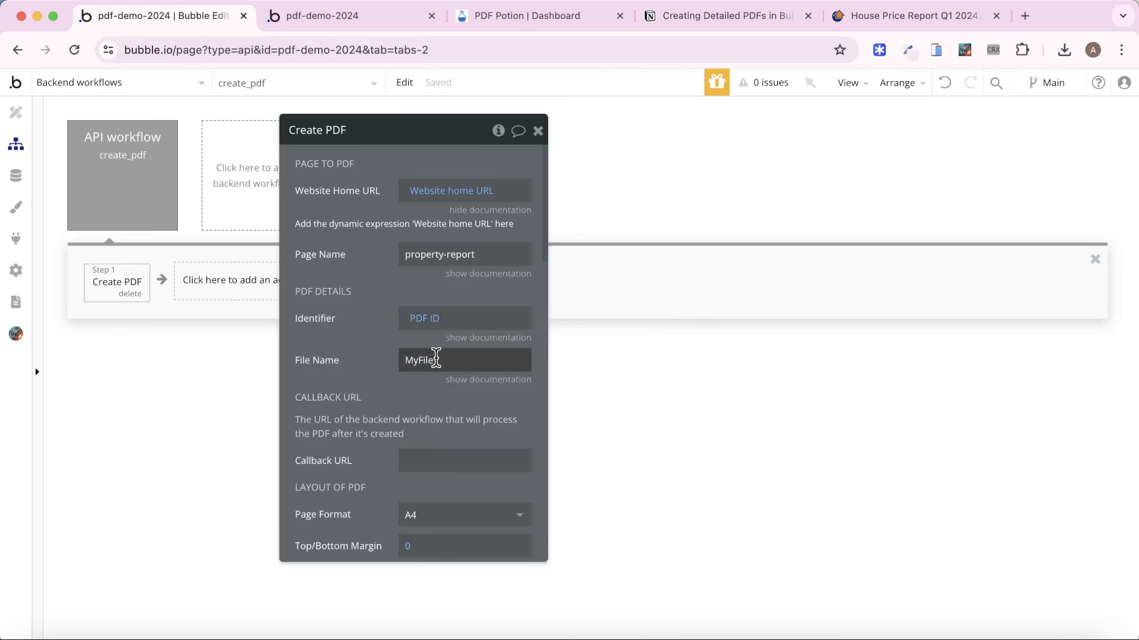
double_click(435, 360)
click(332, 358)
drag(405, 427, 493, 395)
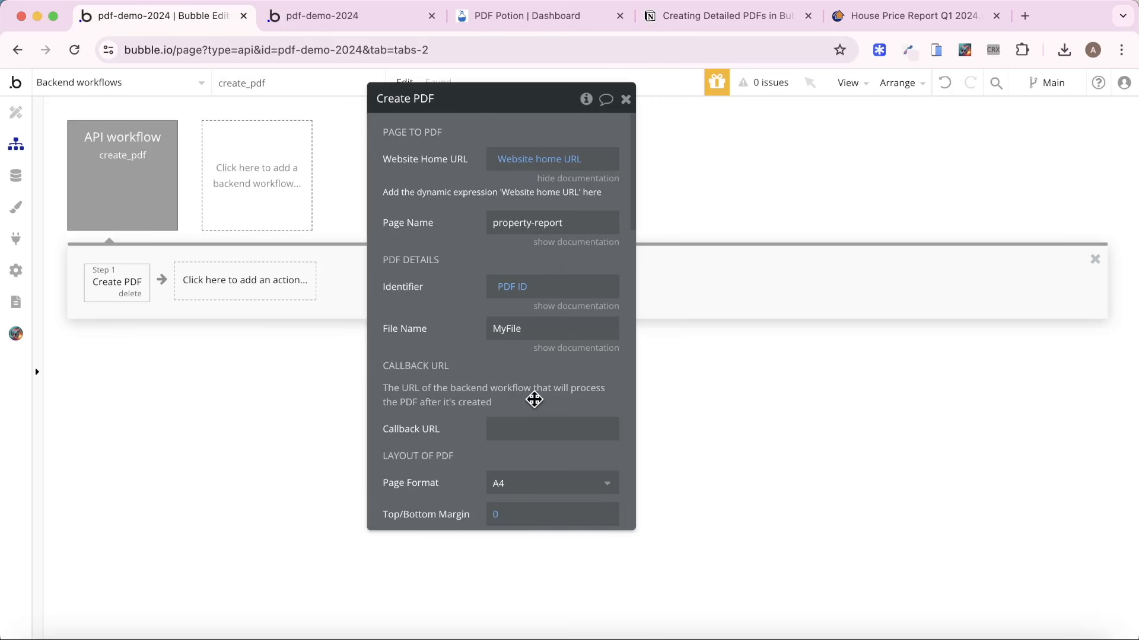
Create a backend API workflow named get_pdf that runs without authentication and ignores privacy rules.
click(231, 168)
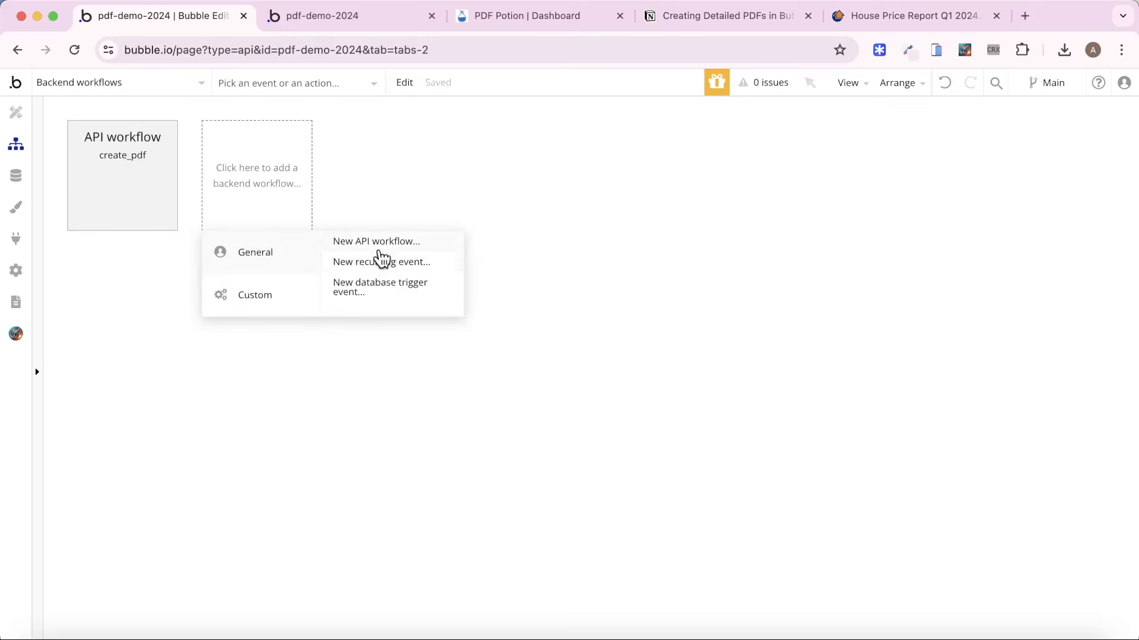
click(442, 241)
click(553, 144)
text(etg)
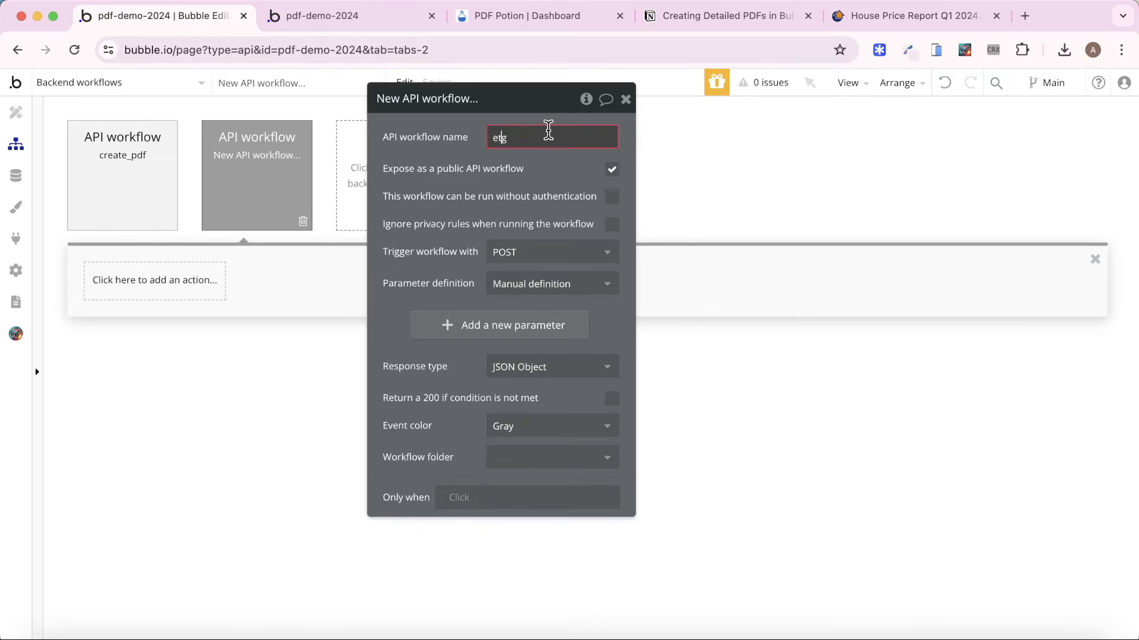
key(BackSpace)
key(BackSpace)
key(BackSpace)
text(get_pdf)
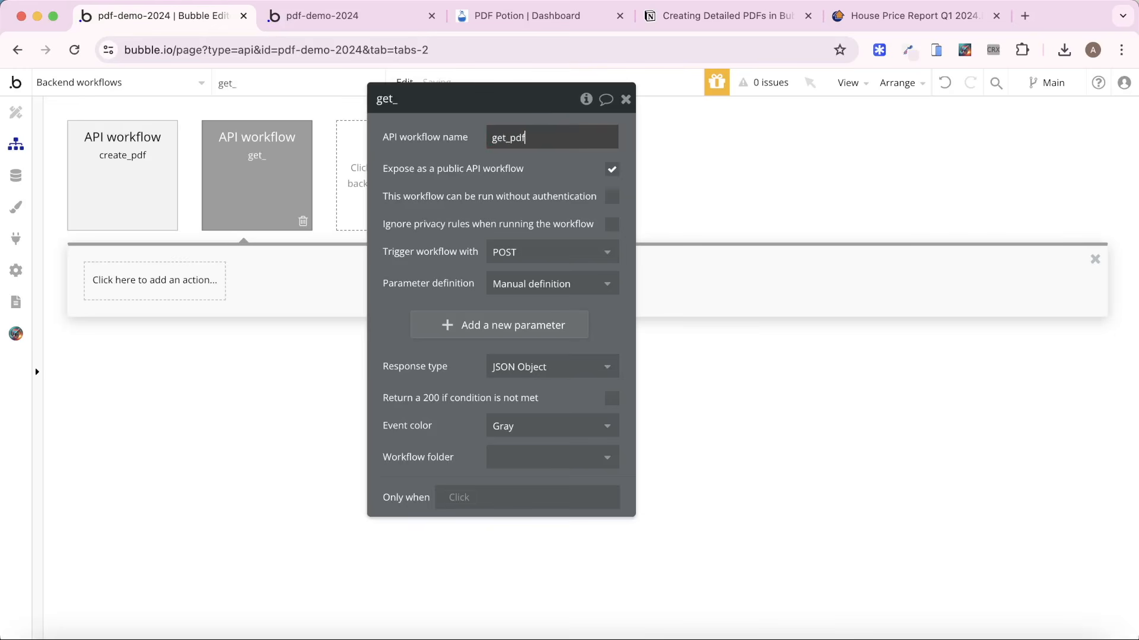
click(538, 179)
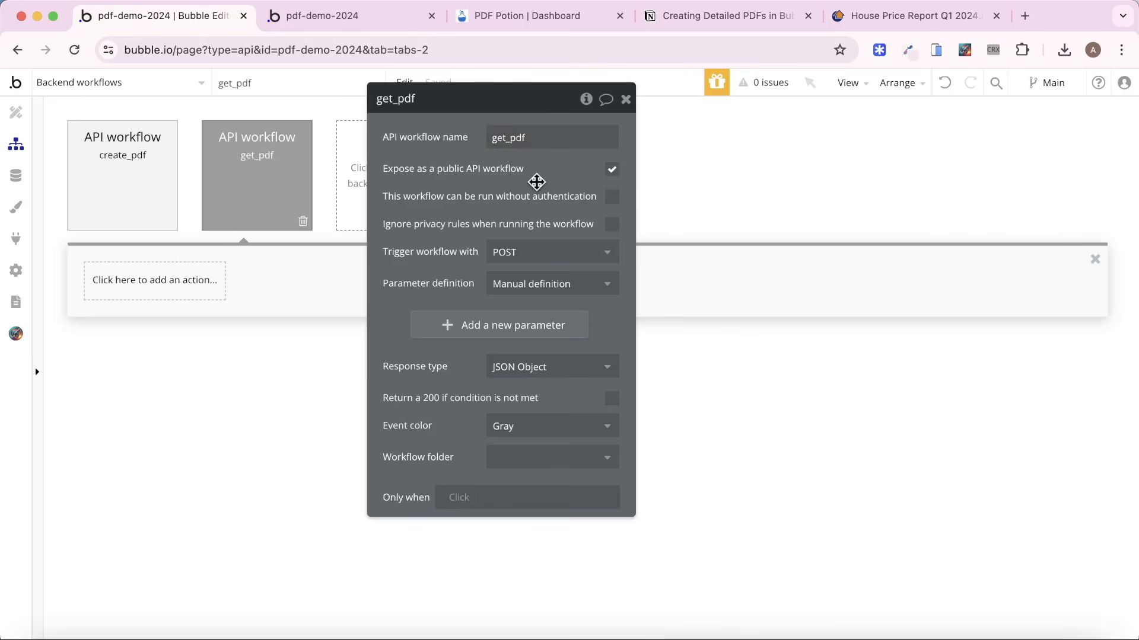
click(613, 202)
click(611, 224)
Add two text parameters with the keys id and link to the get_pdf workflow.
click(472, 332)
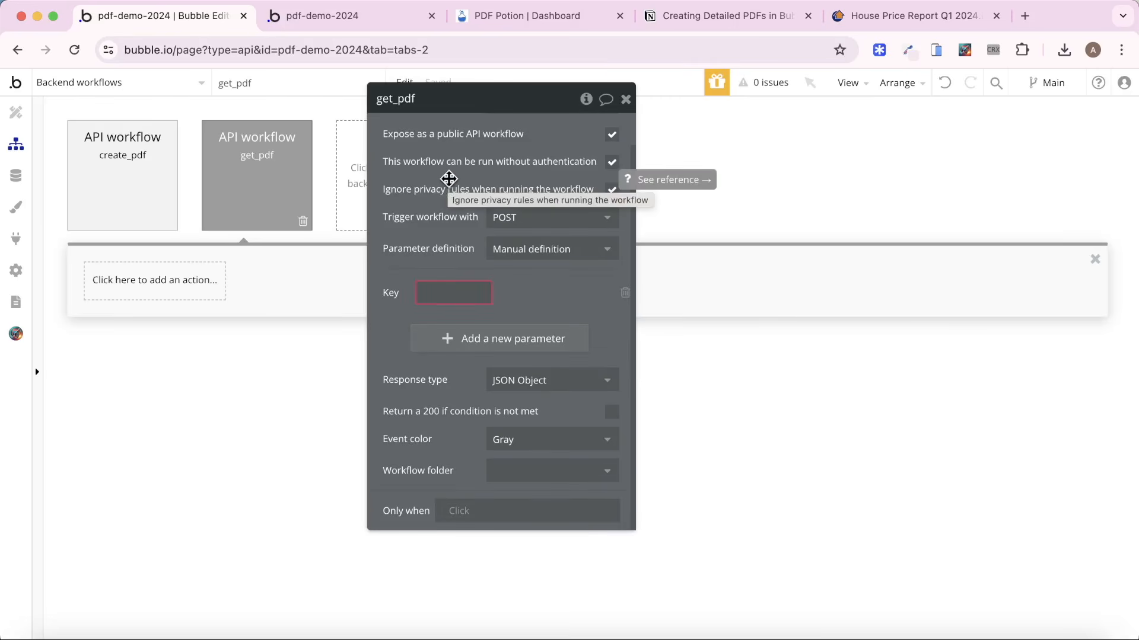
click(436, 291)
text(id)
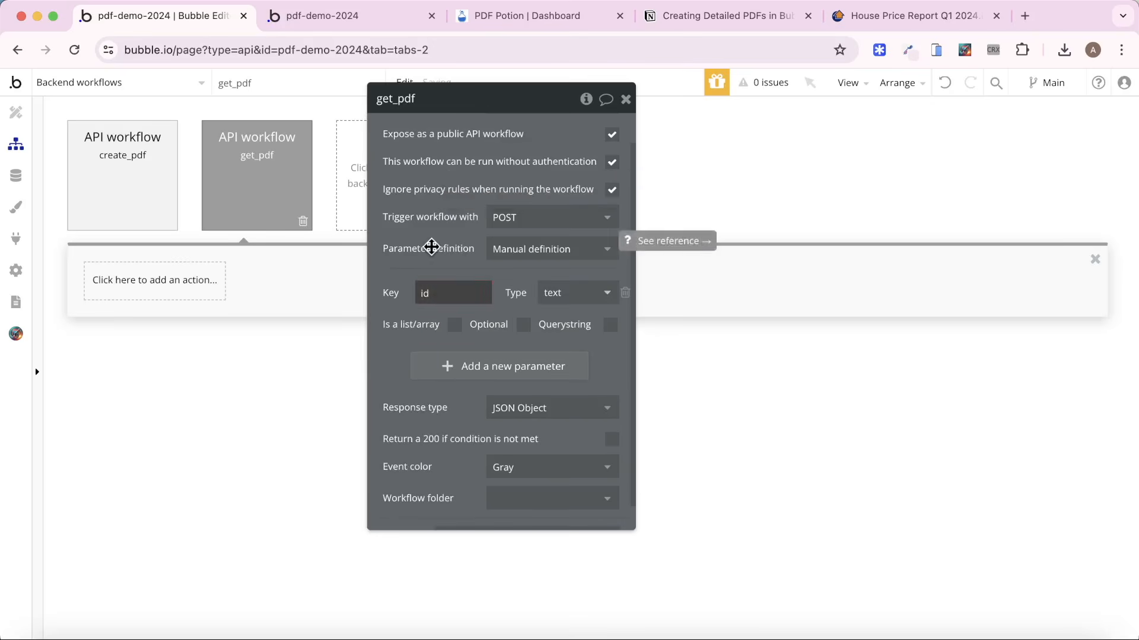
click(455, 339)
click(445, 305)
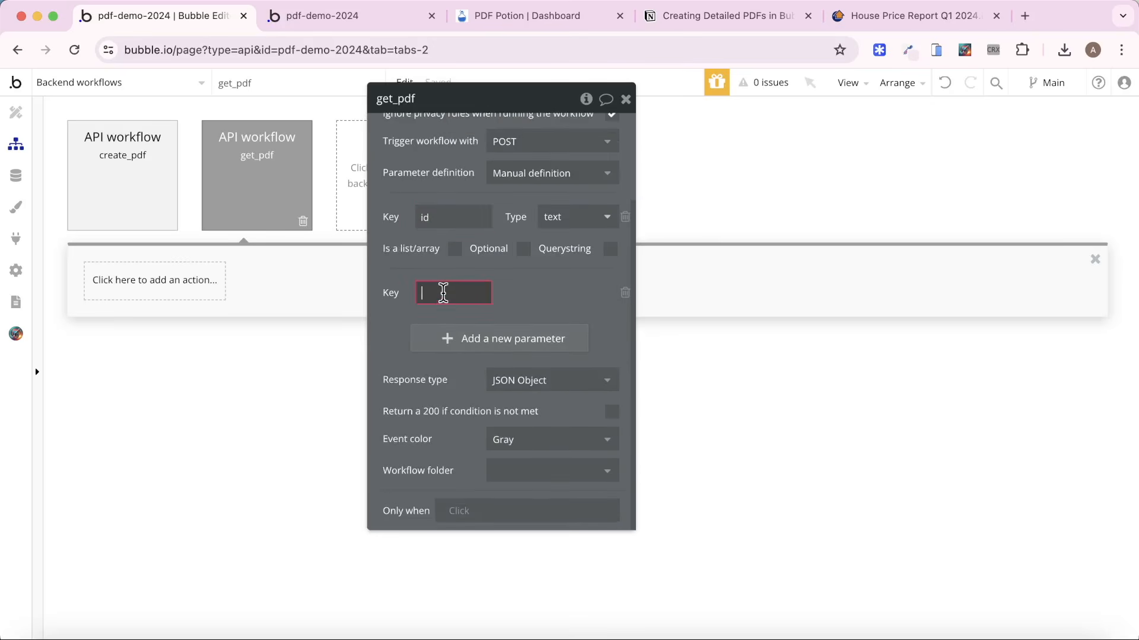
text(link)
click(386, 302)
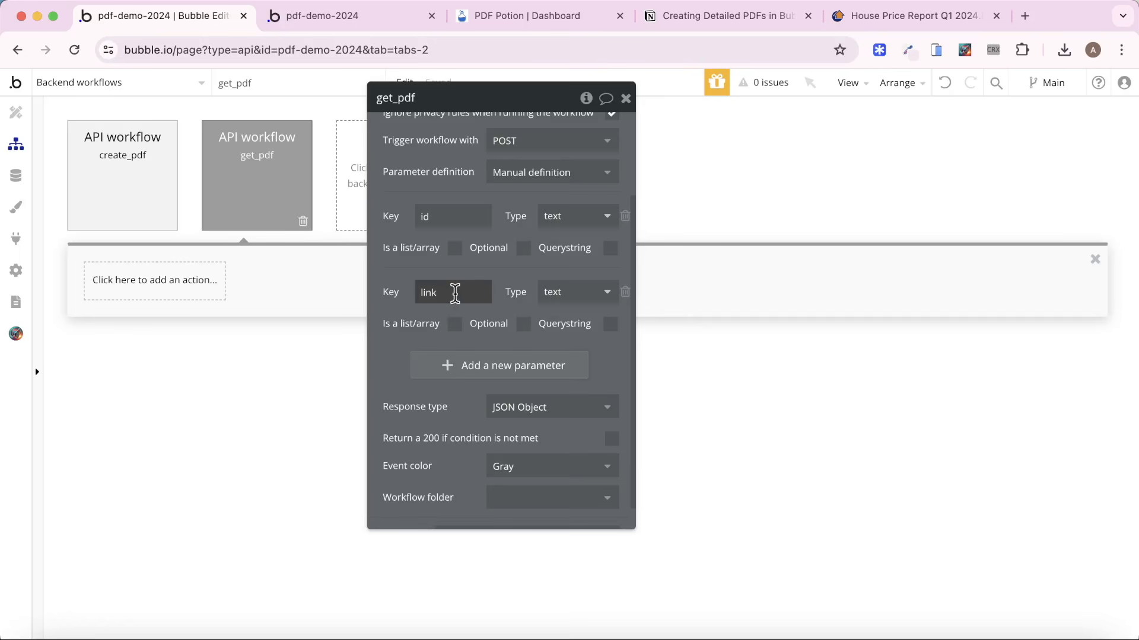
drag(445, 172, 497, 244)
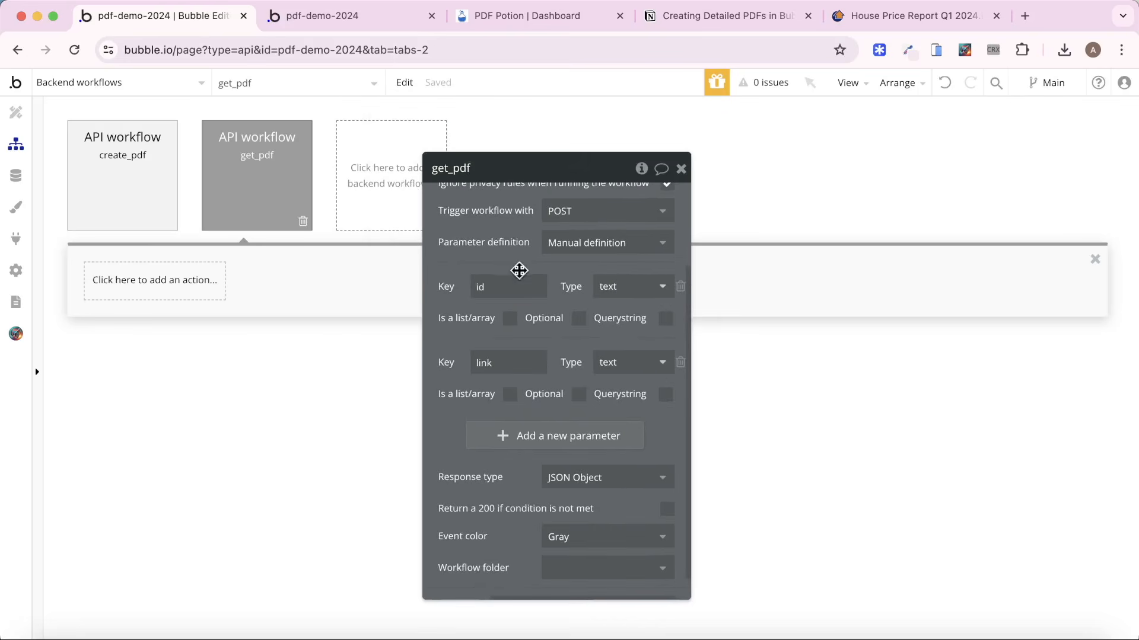
scroll(528, 281, up, 3)
mouse_move(528, 280)
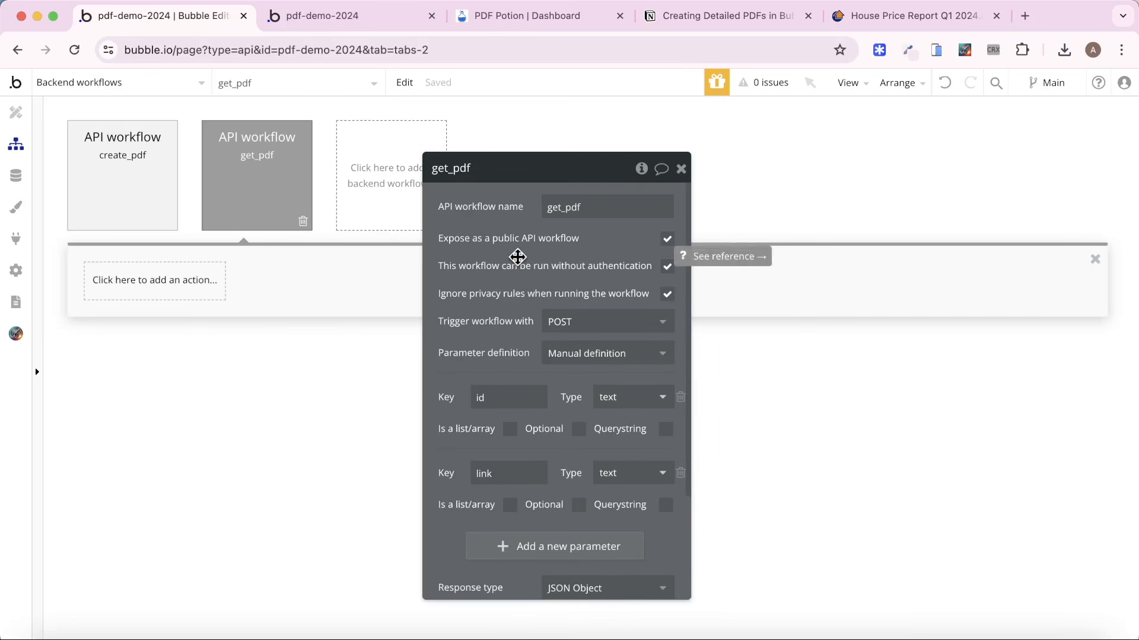
Copy the Workflow API root URL from the API settings for use in create_pdf's Create PDF action.
click(105, 188)
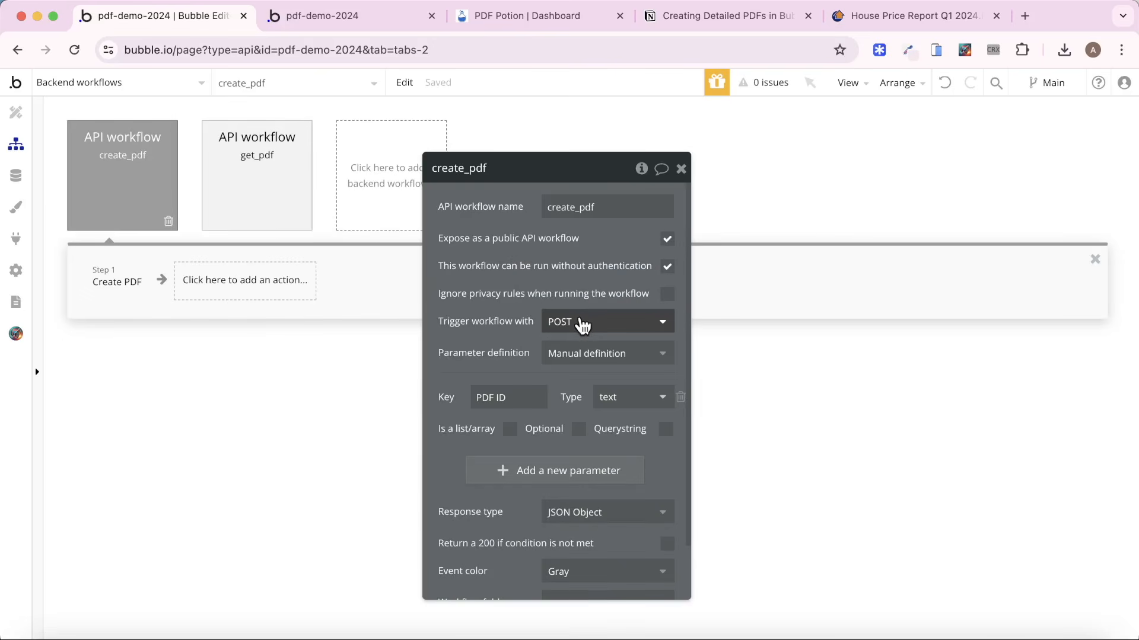
click(128, 284)
scroll(610, 427, down, 3)
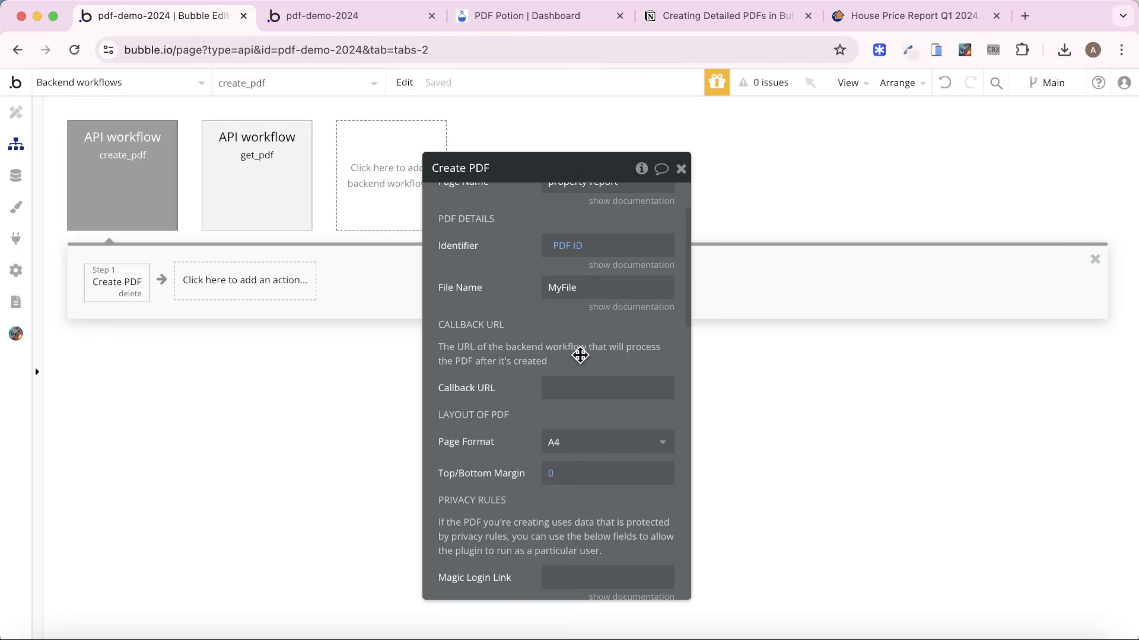
click(17, 272)
triple_click(262, 248)
key(super+c)
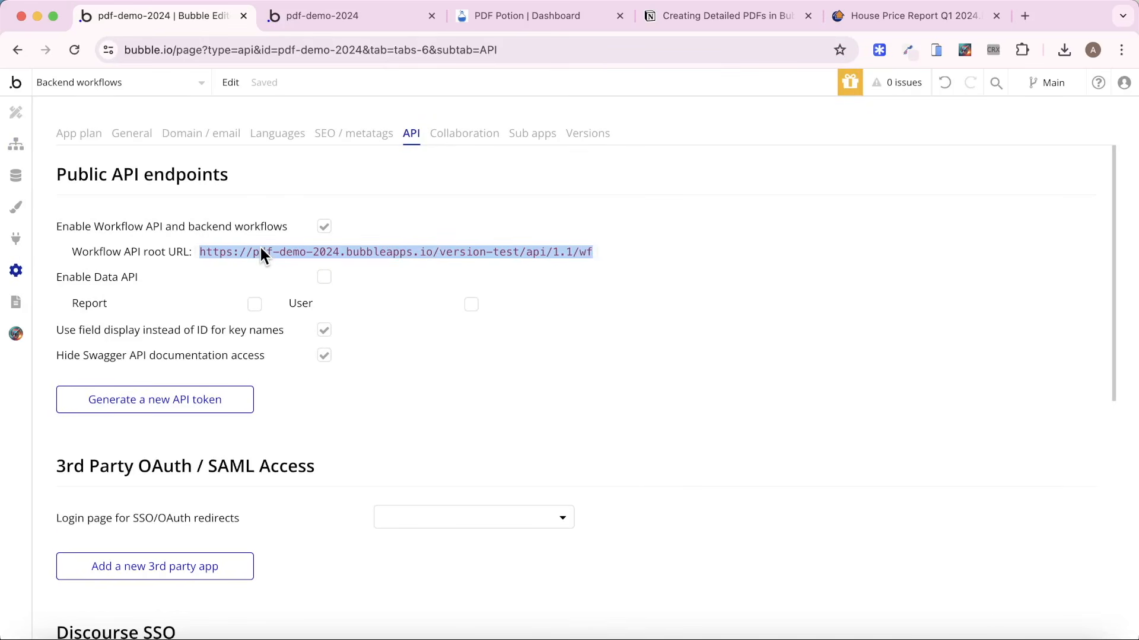
click(16, 144)
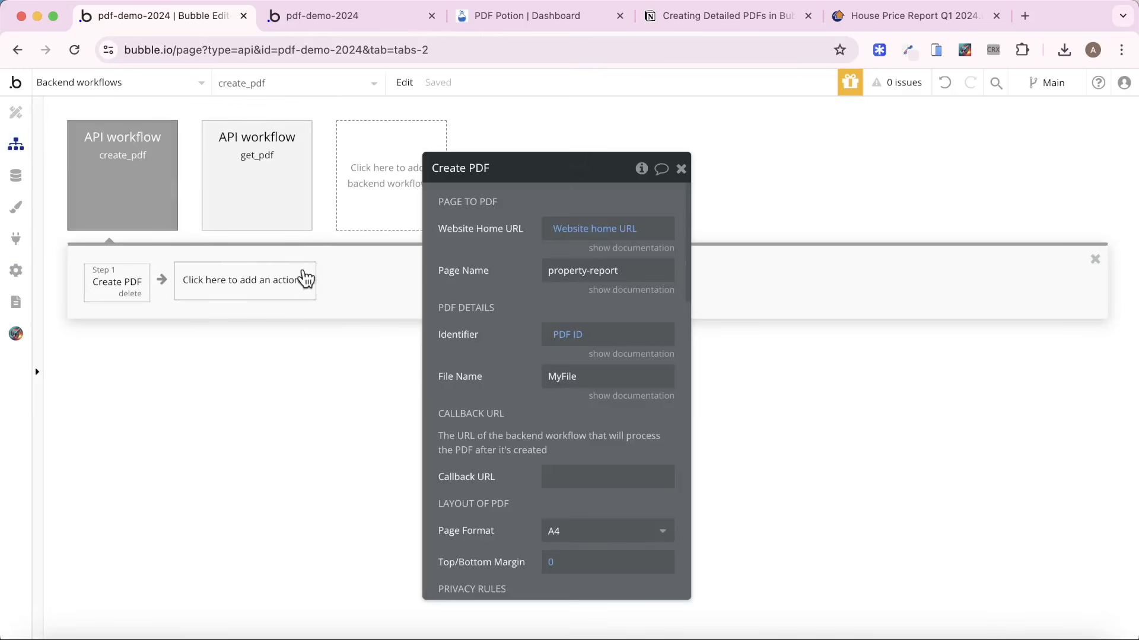
Set the Create PDF action's Callback URL to the copied root URL followed by /get_pdf.
click(609, 473)
key(super+v)
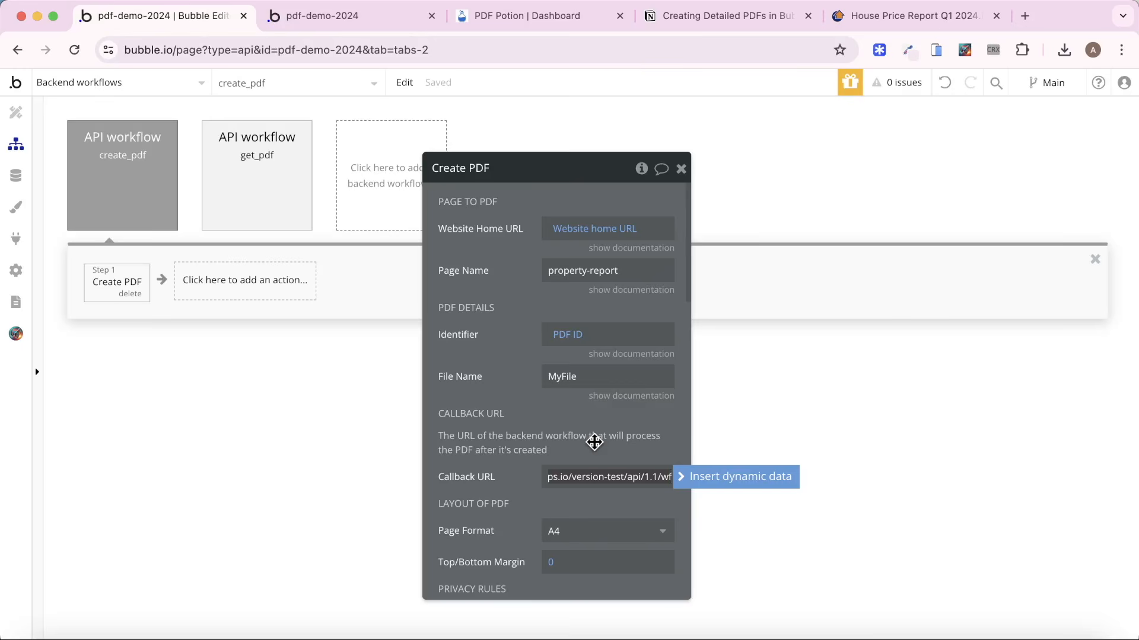
text(/)
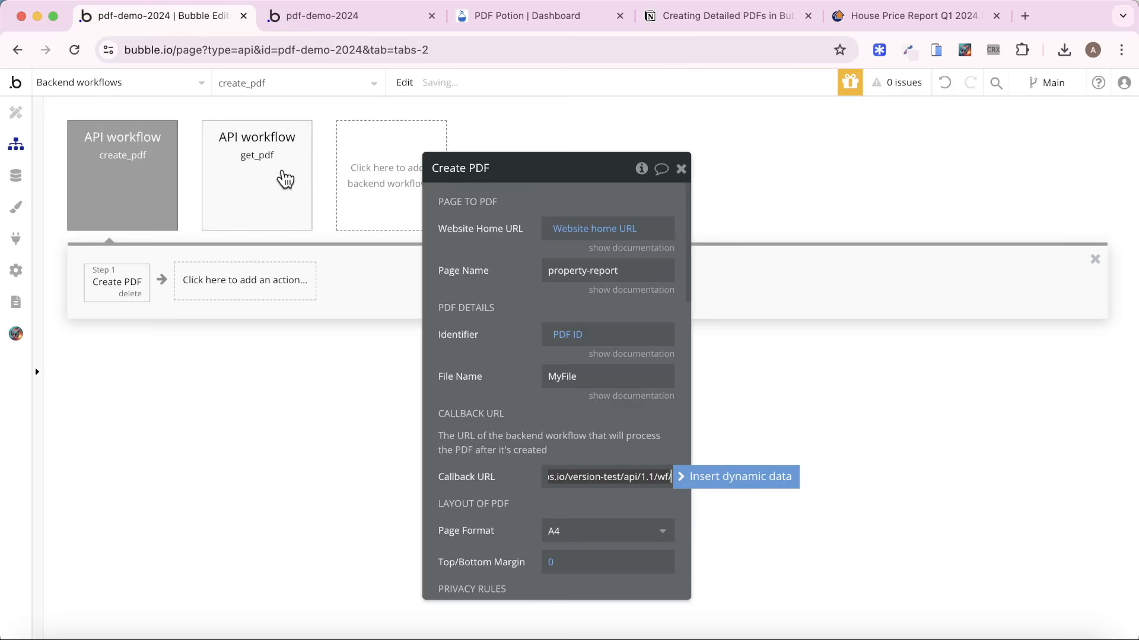
text(get)
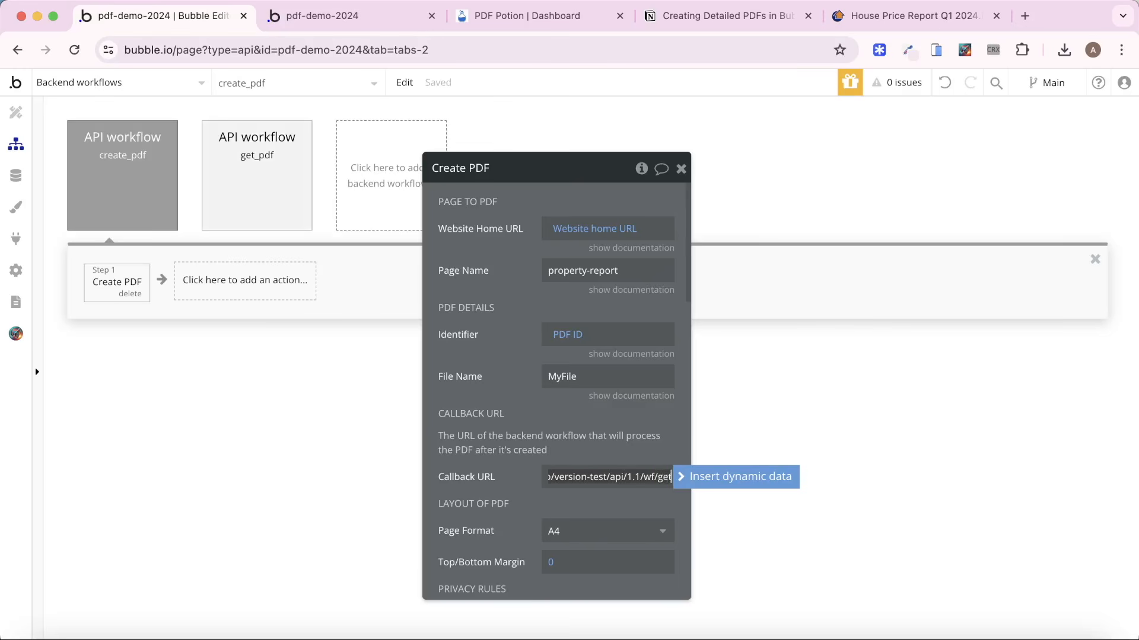
text(_pdf)
click(451, 374)
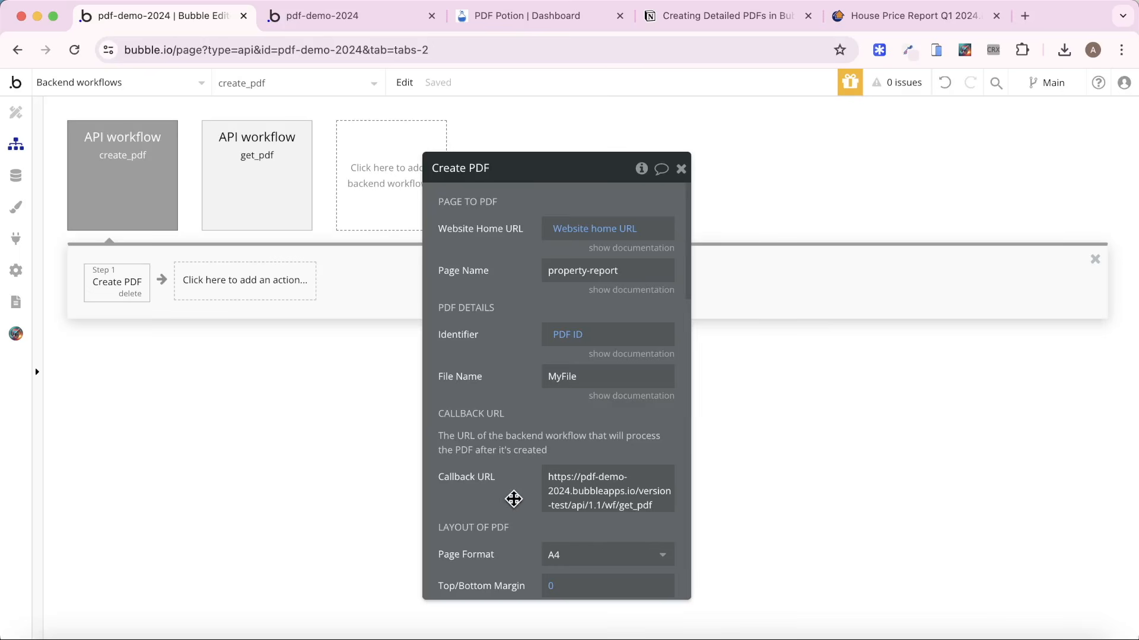
Replace the Callback URL's fixed domain part with the dynamic Website home URL, keeping api/1.1/wf/get_pdf after it.
click(569, 504)
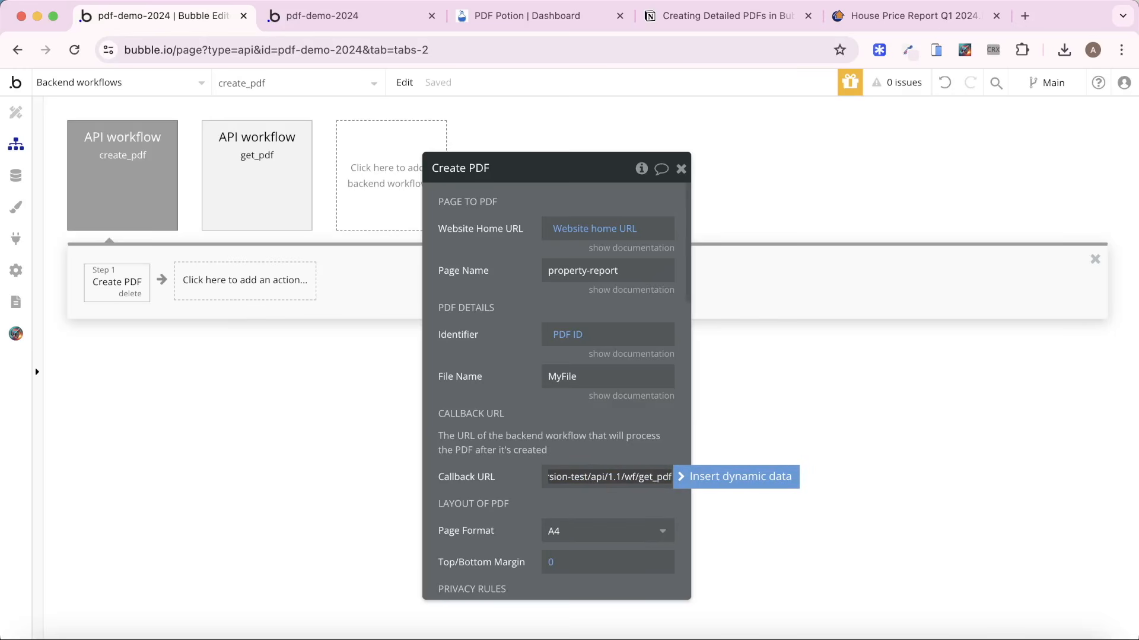
key(super+a)
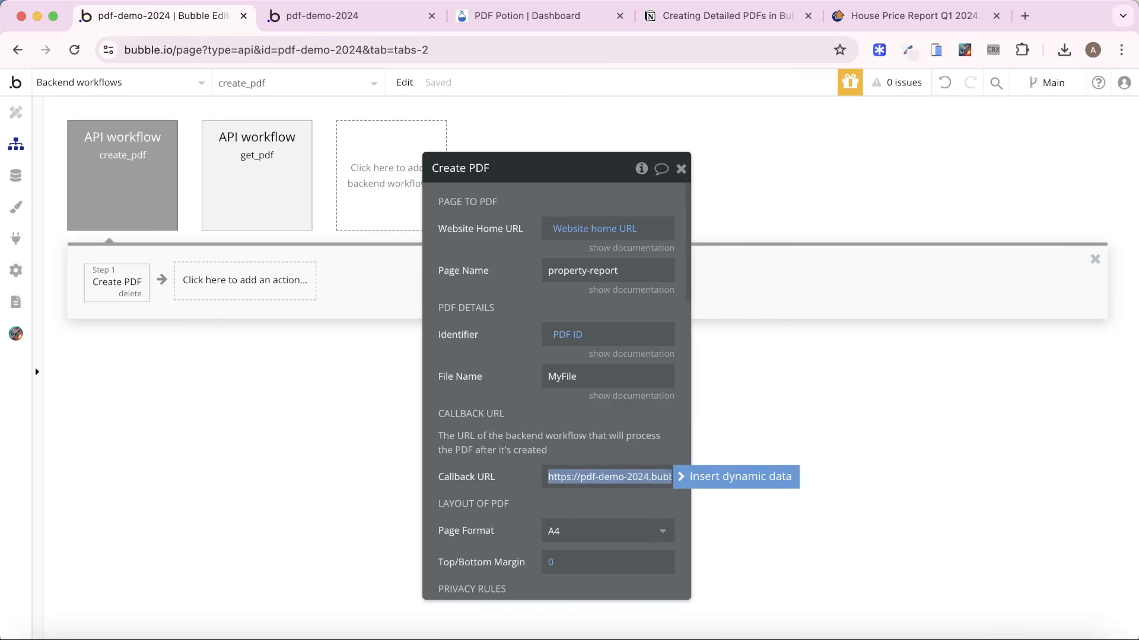
key(BackSpace)
click(762, 481)
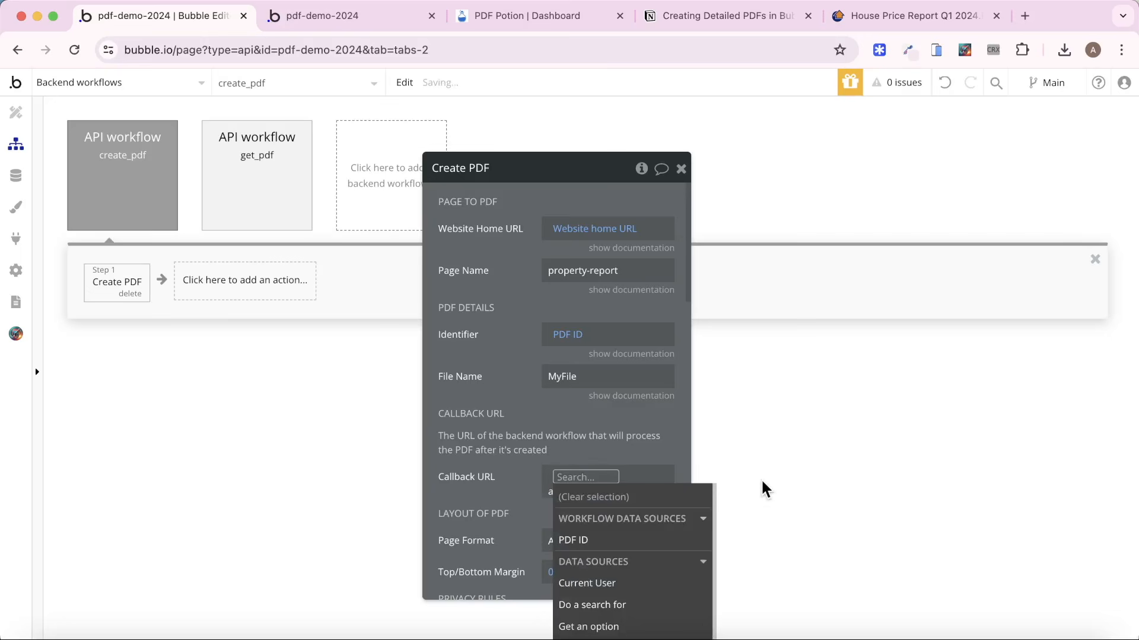
text(we)
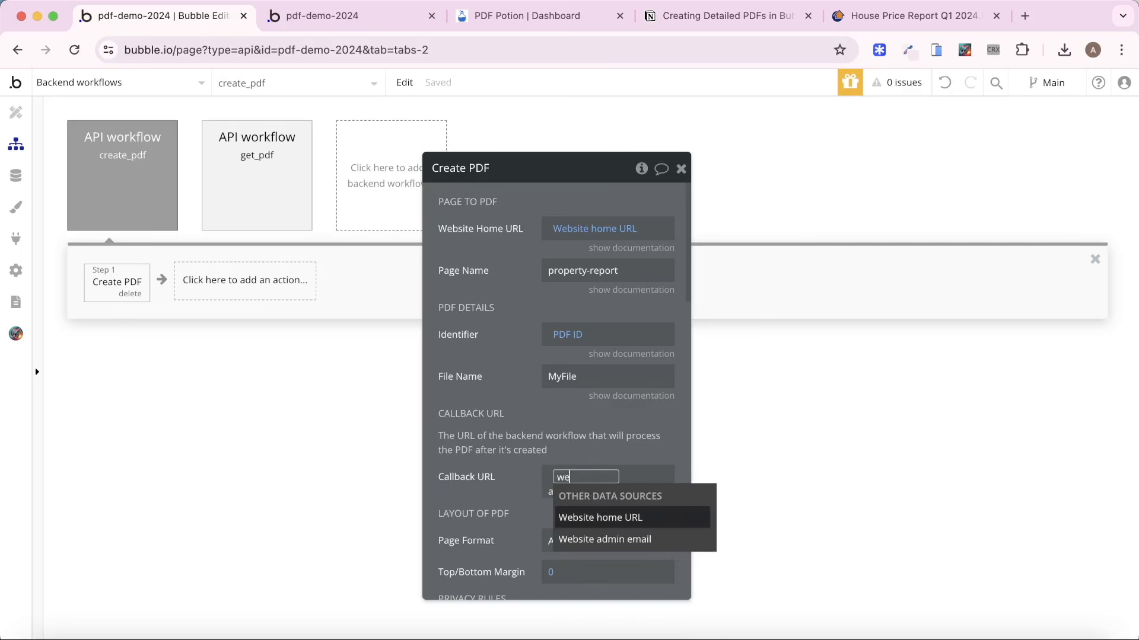
click(643, 519)
click(514, 407)
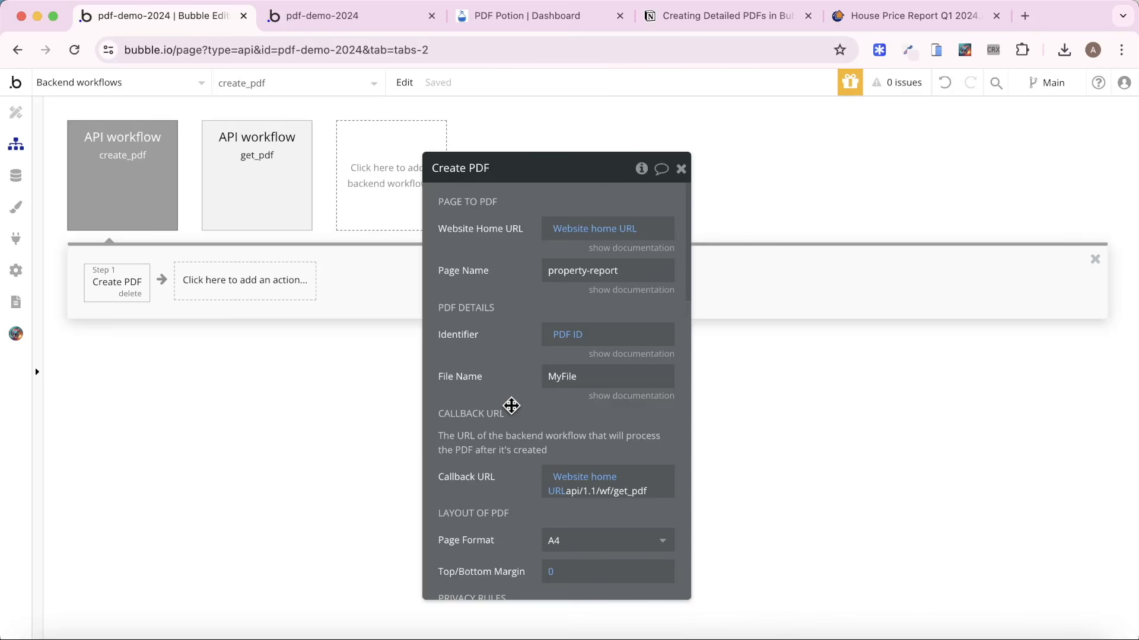
Add a Make changes to thing action to get_pdf that targets the first item of a search for Reports.
click(268, 142)
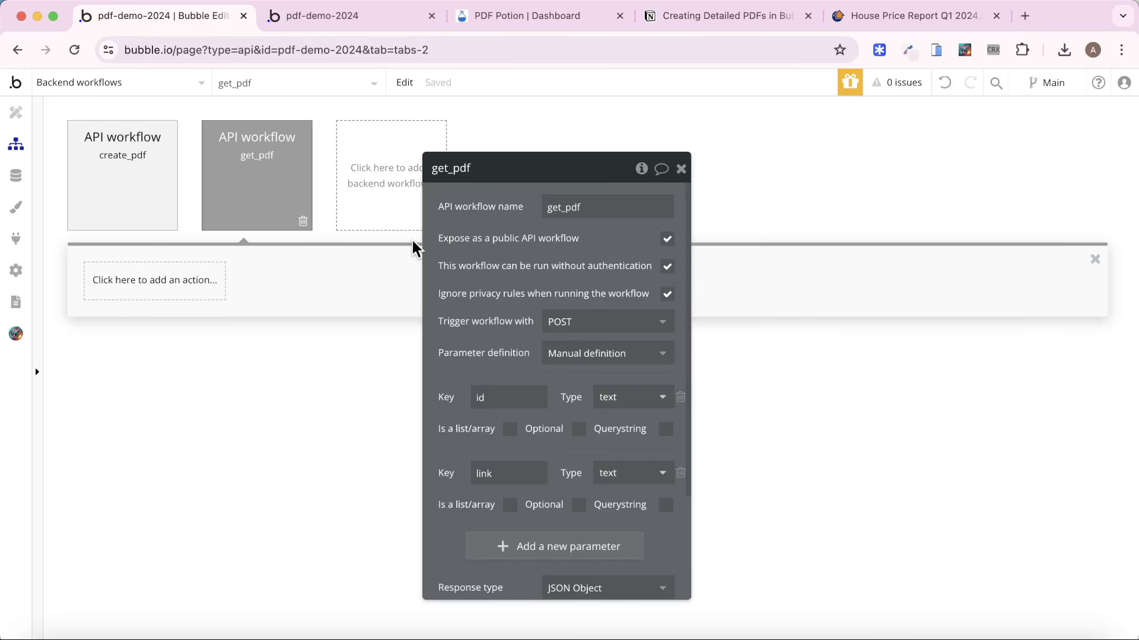
click(201, 279)
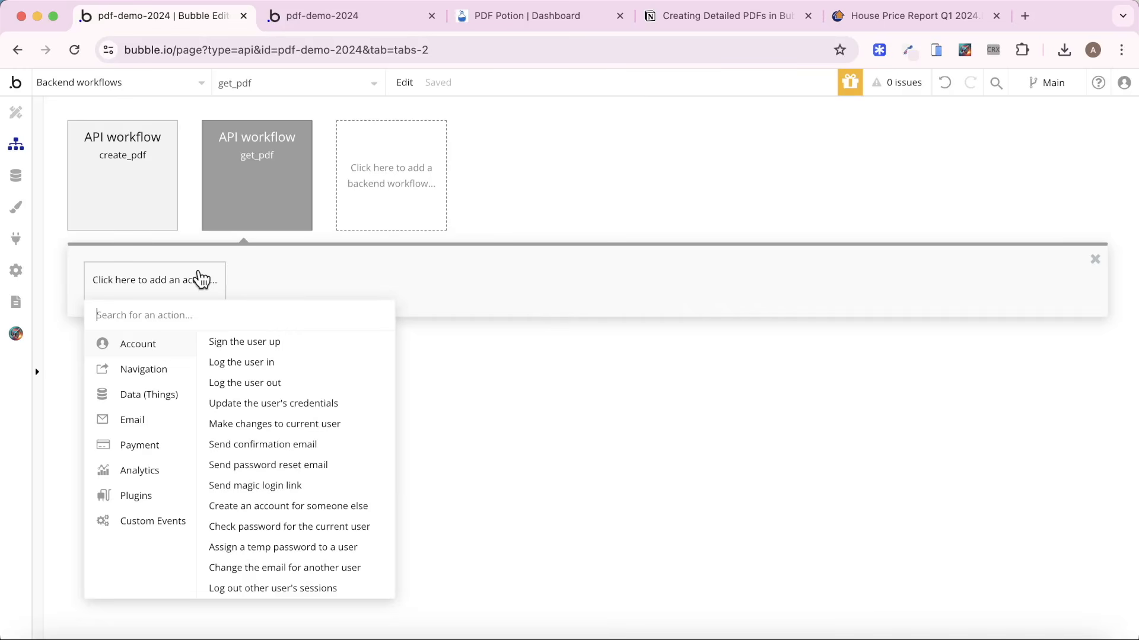
mouse_move(170, 399)
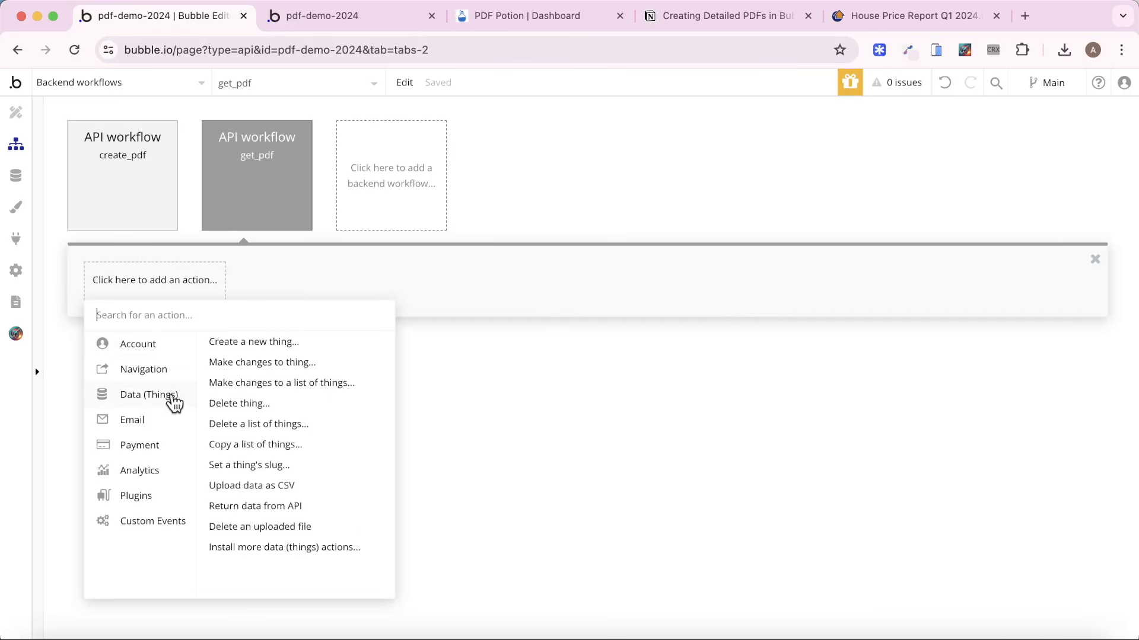
click(261, 364)
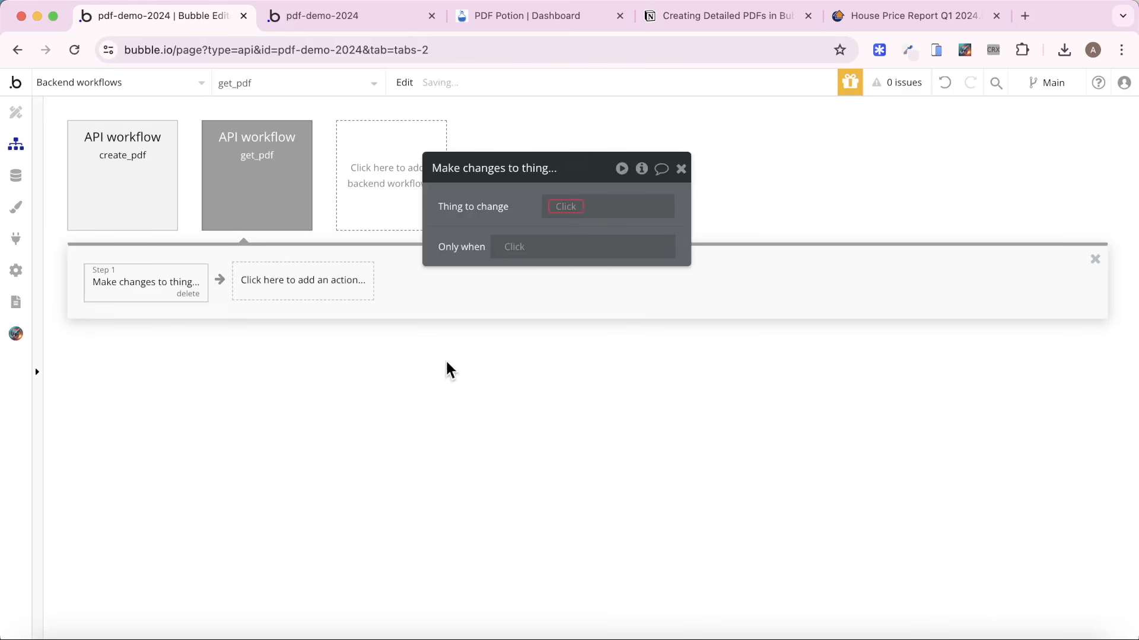
click(561, 208)
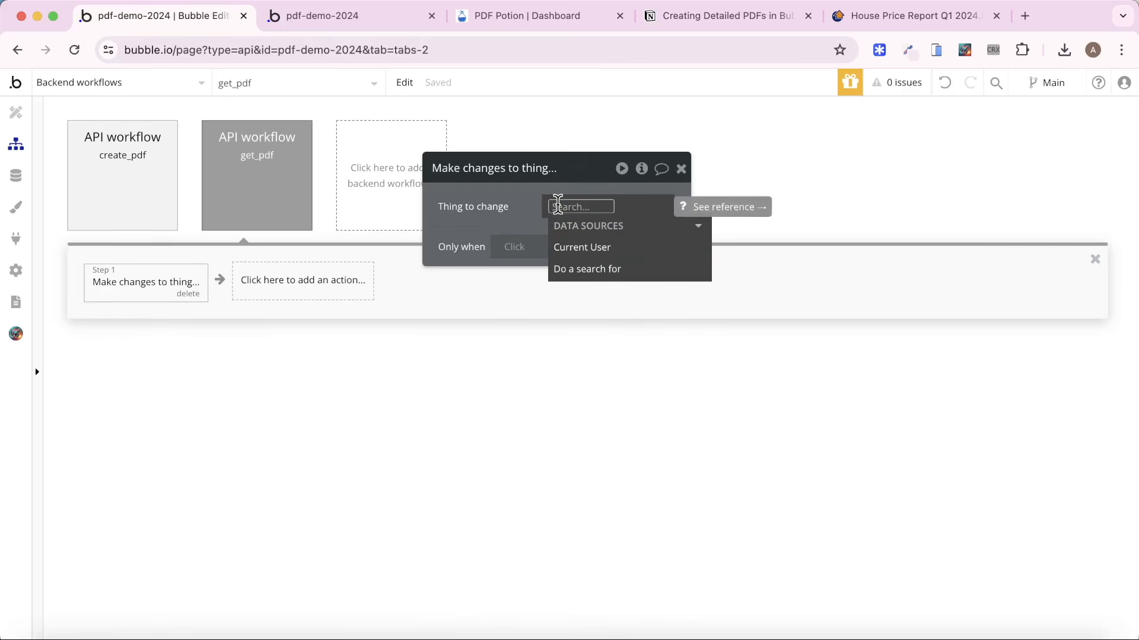
click(586, 269)
click(351, 219)
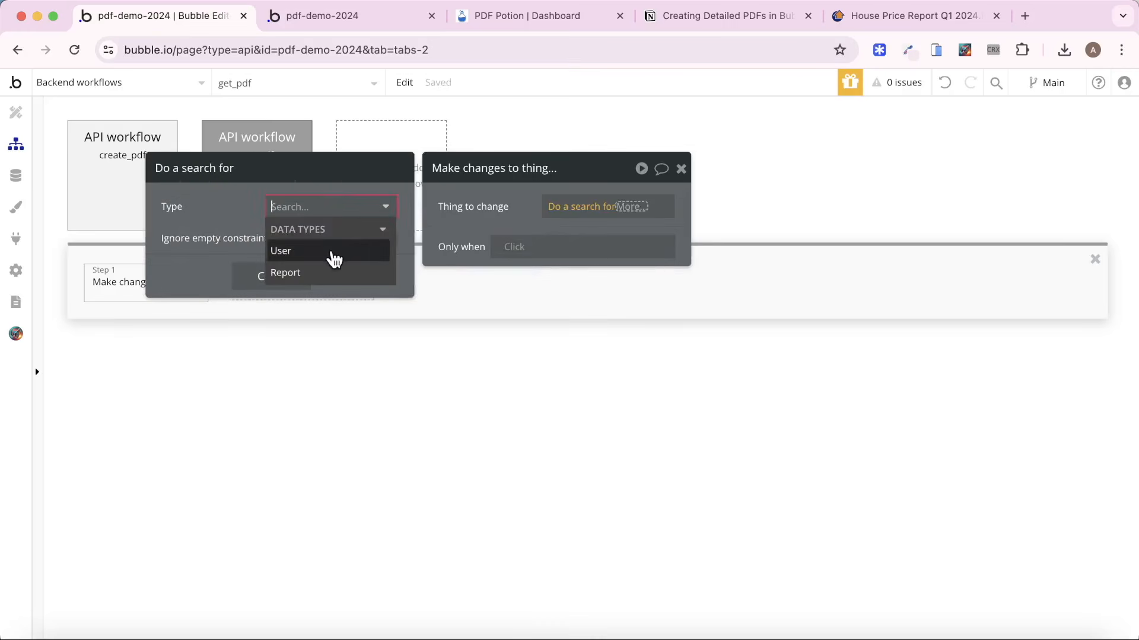
click(328, 270)
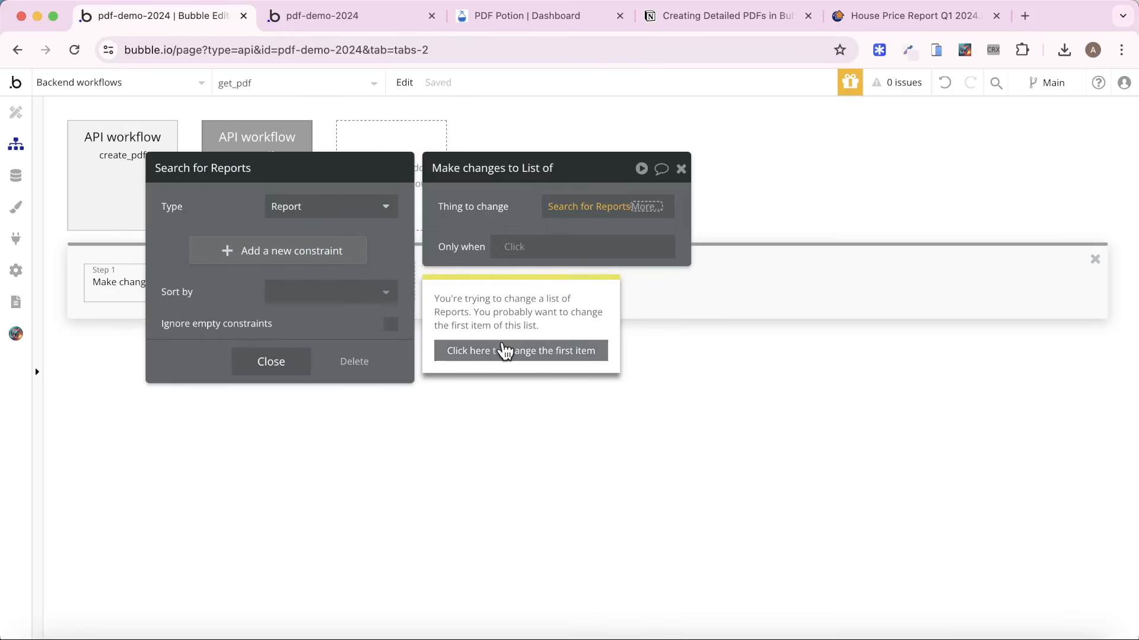
click(503, 354)
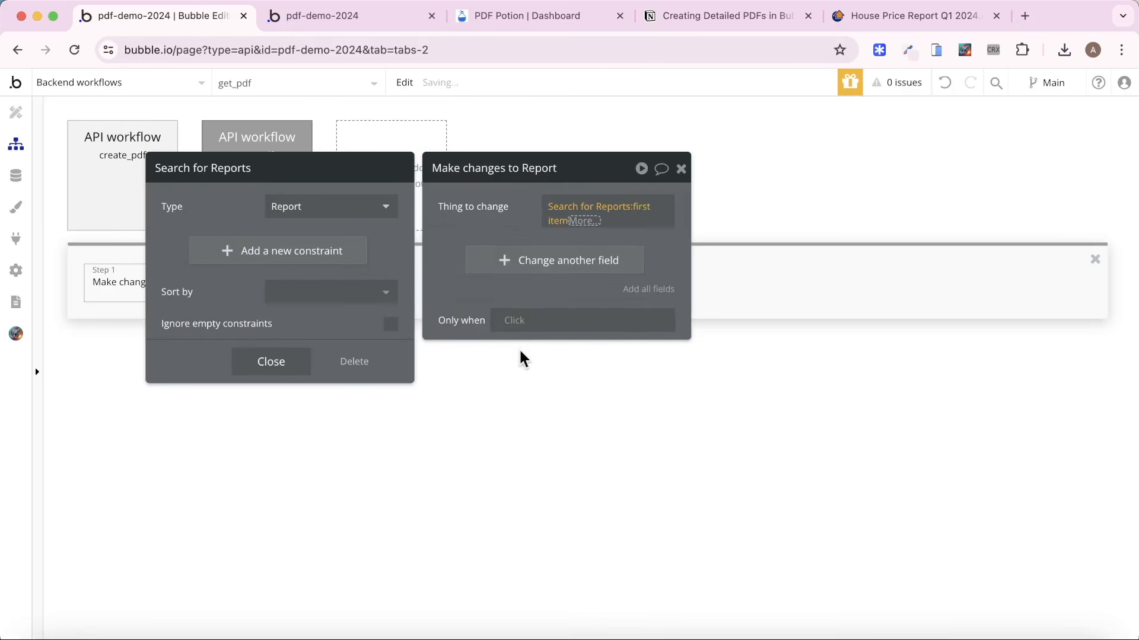
Constrain the Reports search so that unique id equals the workflow's id parameter, and close the action's settings.
click(334, 257)
click(178, 248)
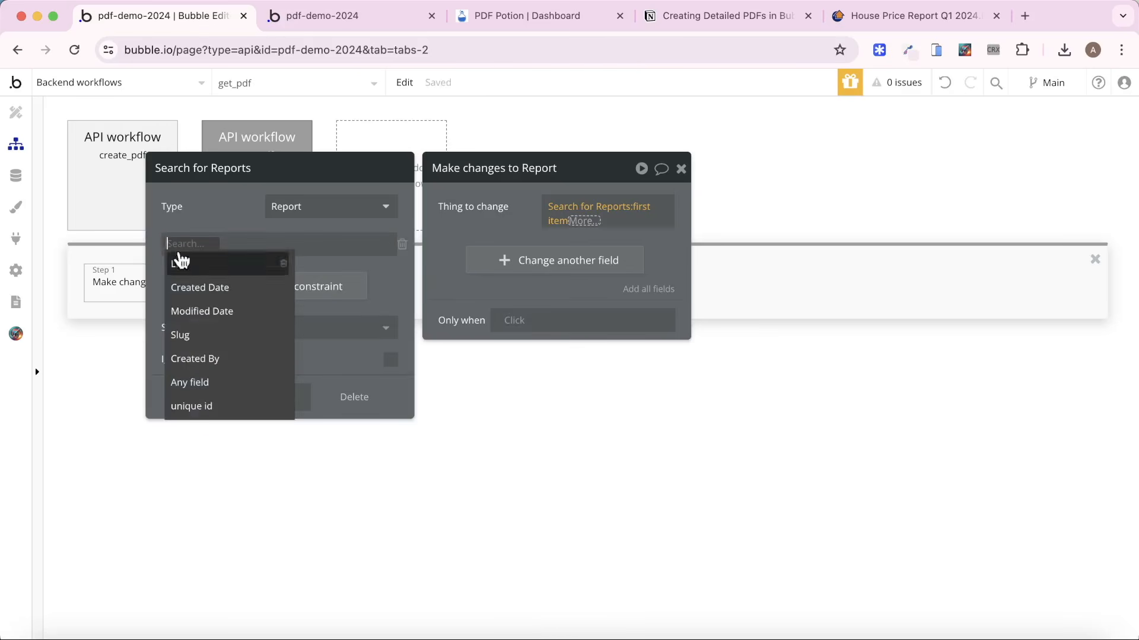
click(208, 406)
click(236, 244)
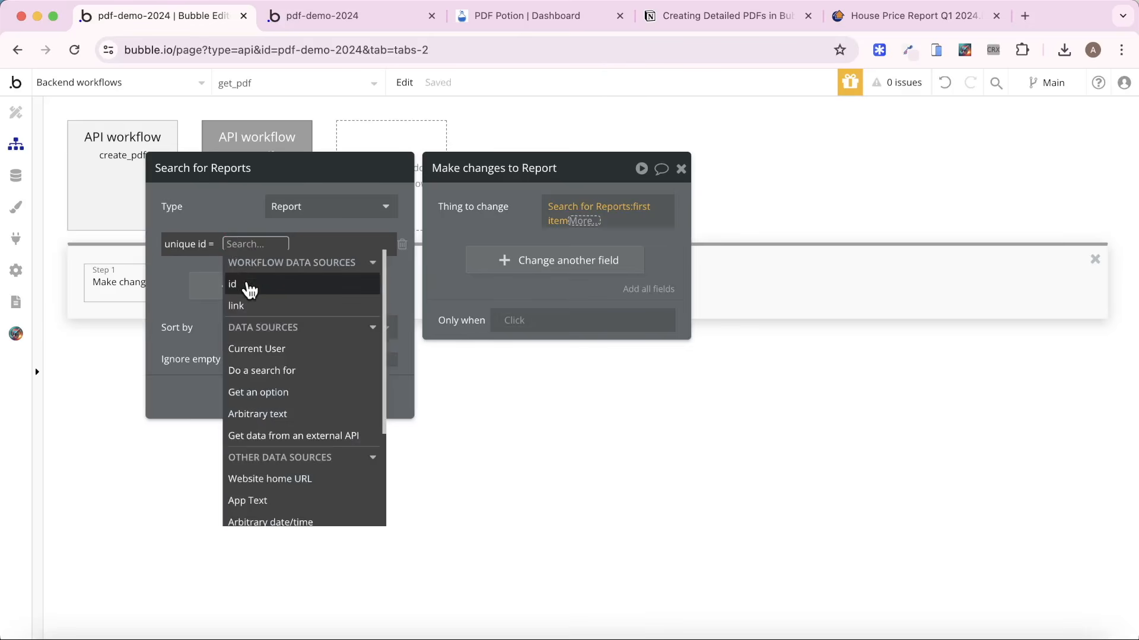
click(249, 289)
click(239, 219)
click(475, 211)
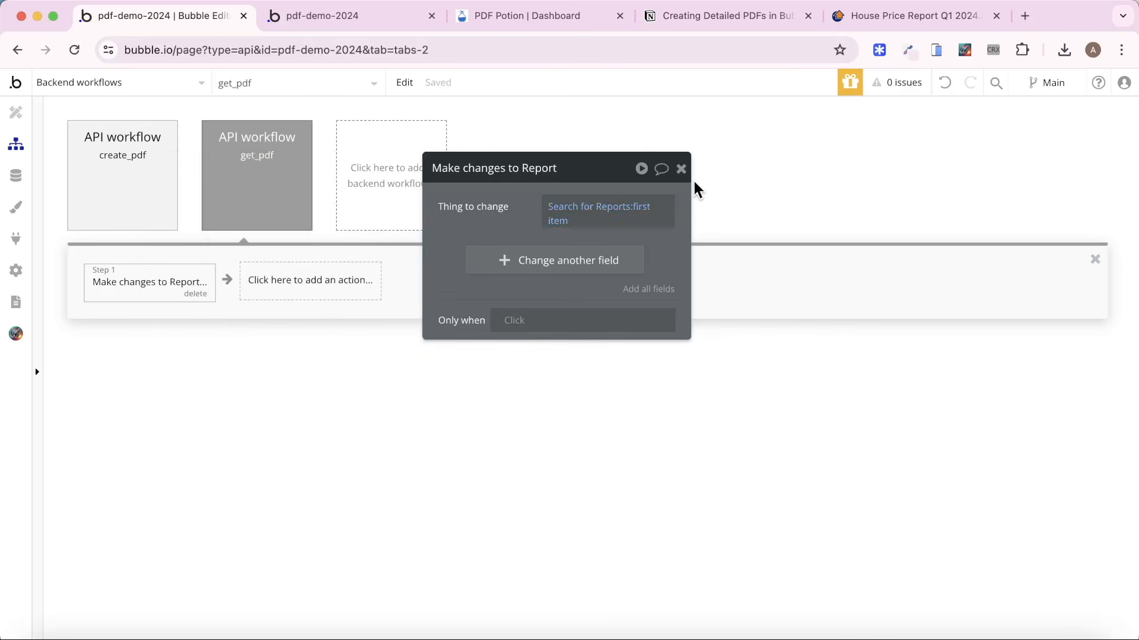
click(682, 170)
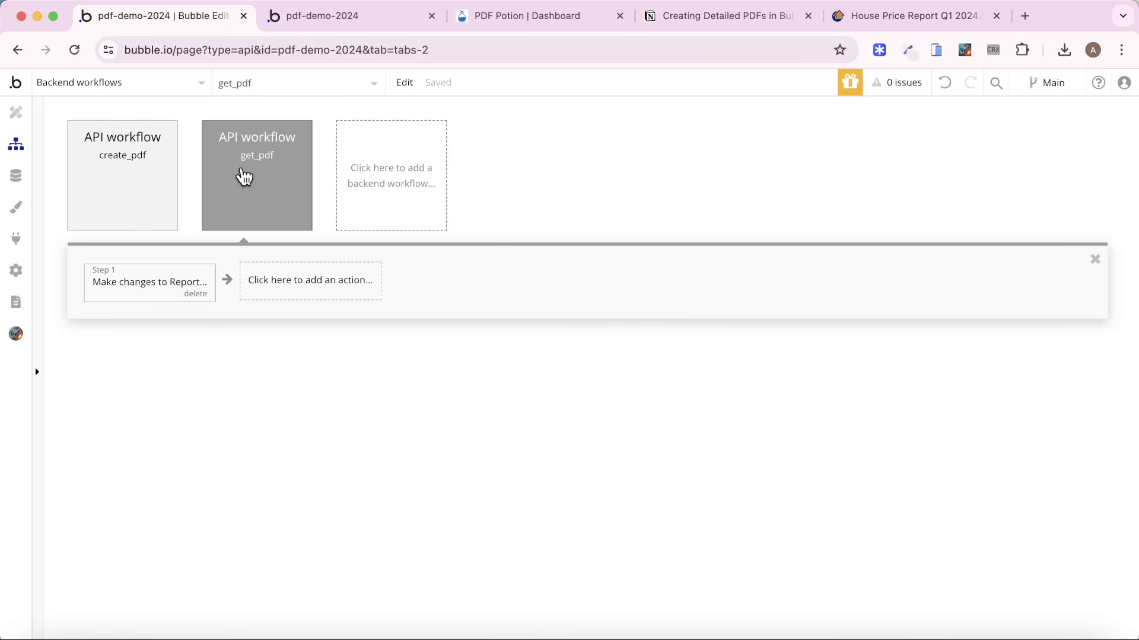
click(166, 158)
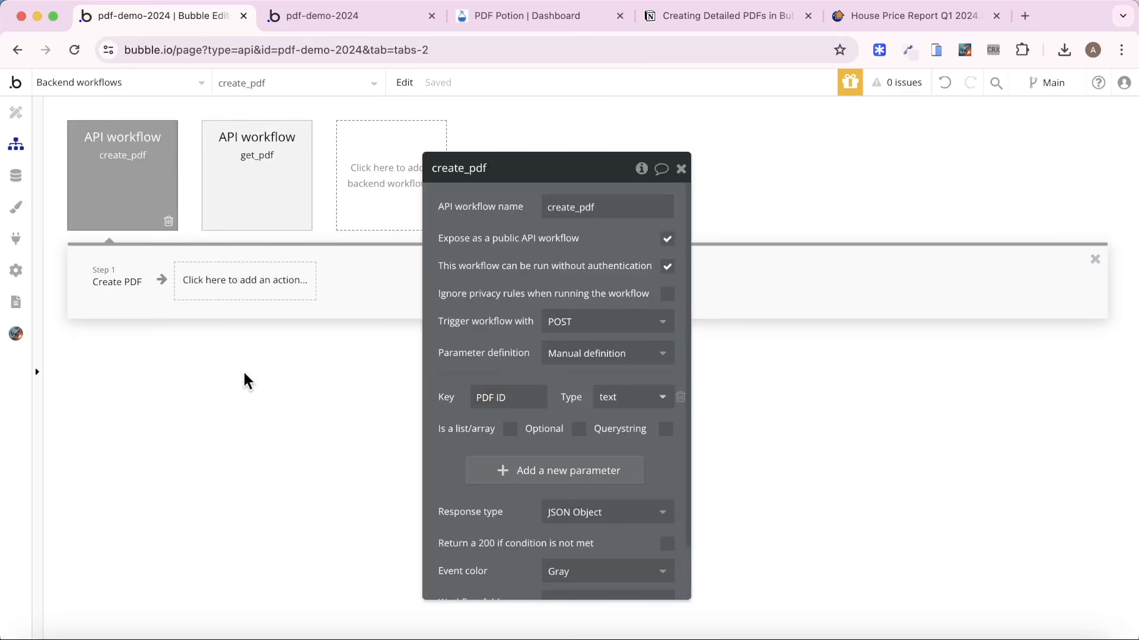
click(110, 290)
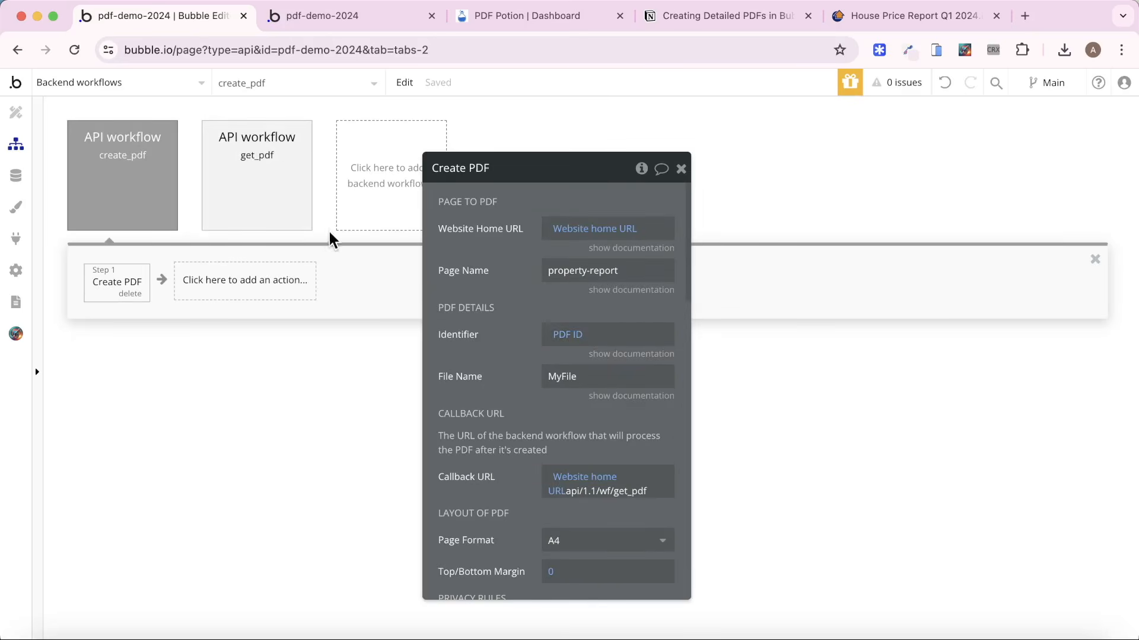
click(265, 204)
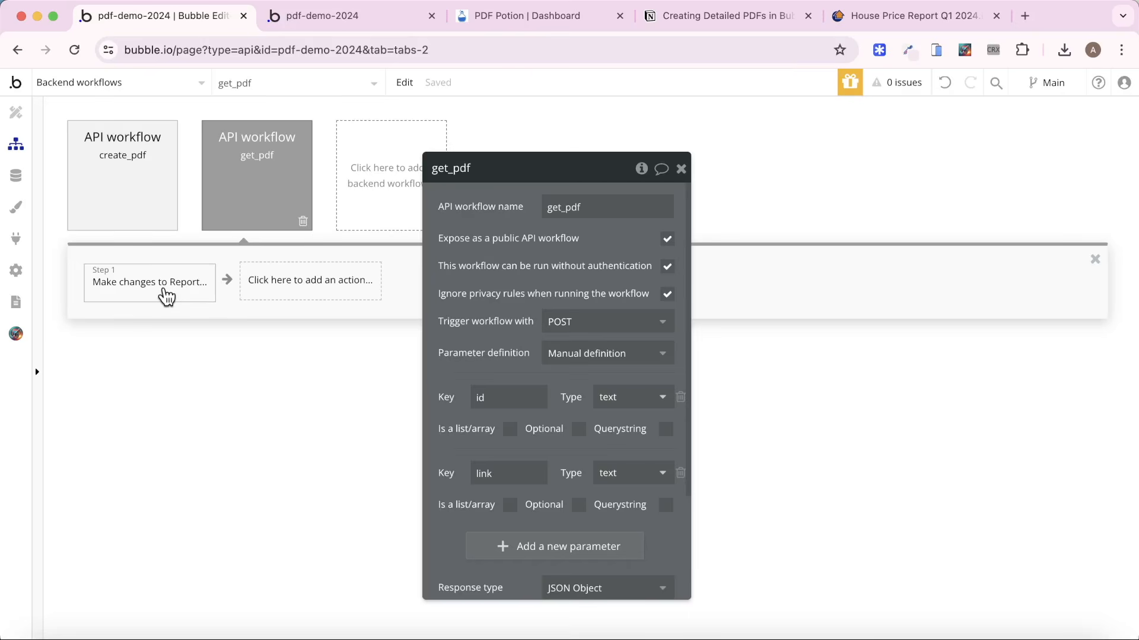
Preview the index page and run its Create PDF button to test the workflow.
click(163, 84)
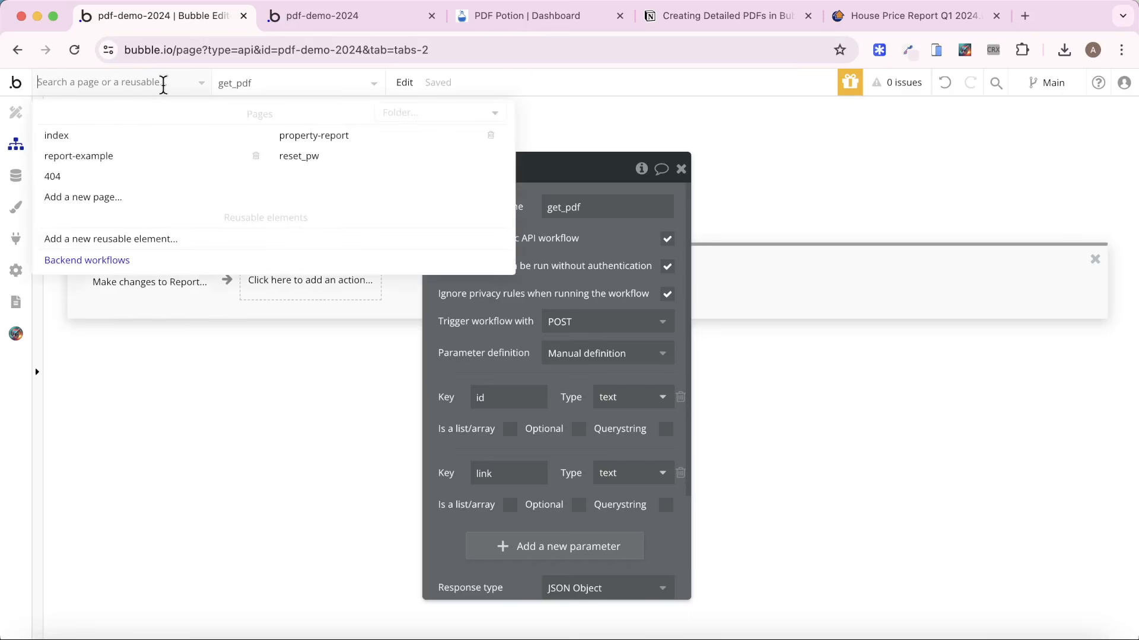
click(129, 137)
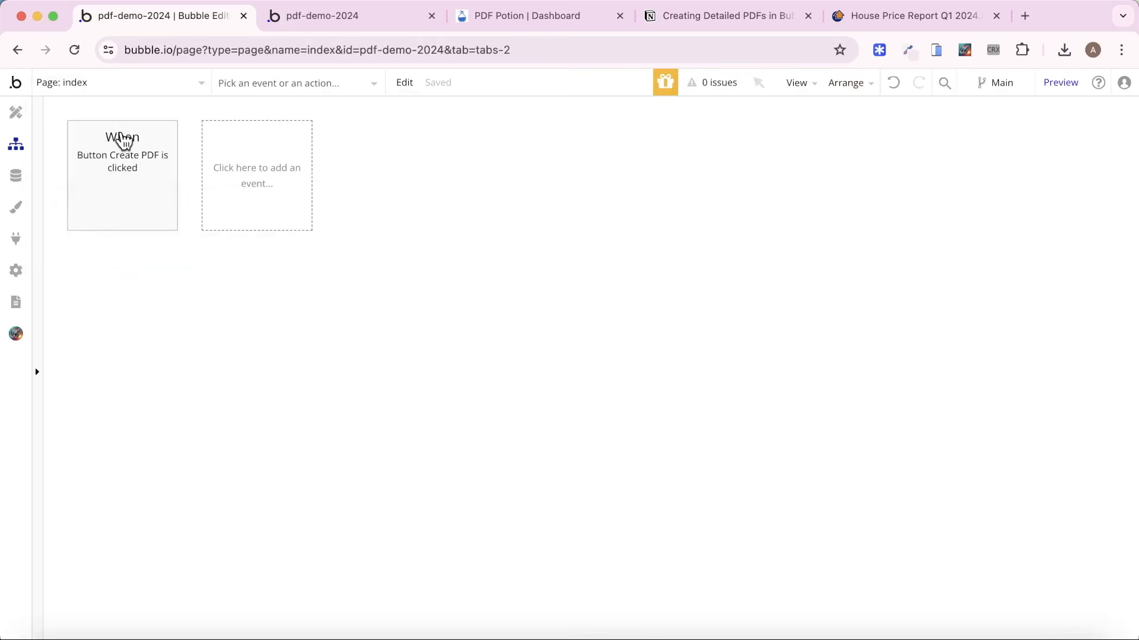
click(1063, 89)
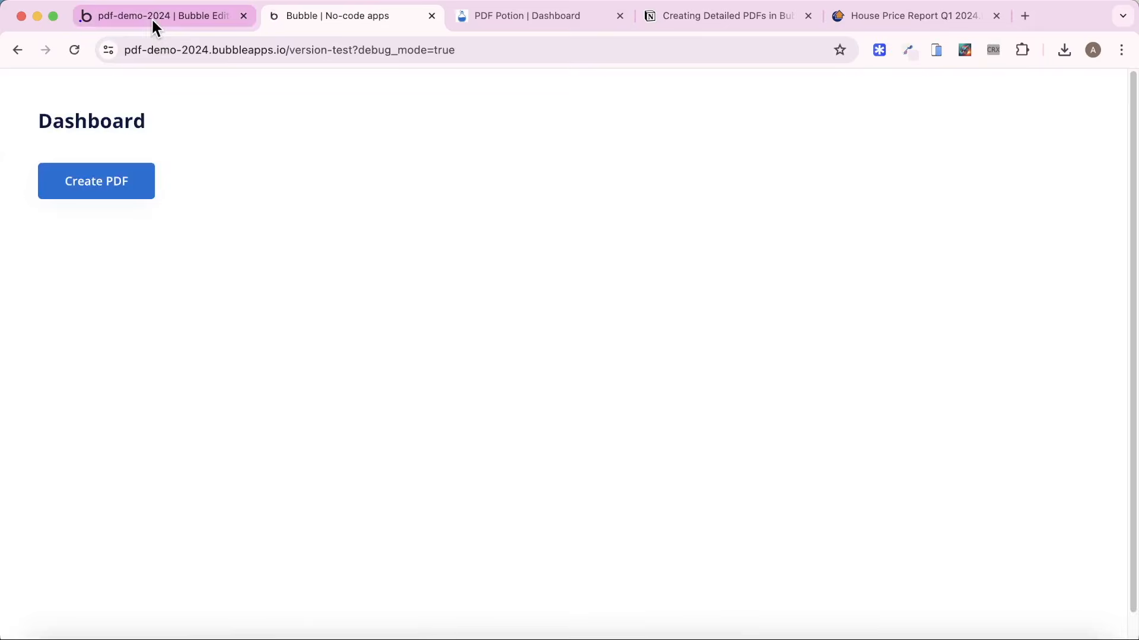
click(152, 18)
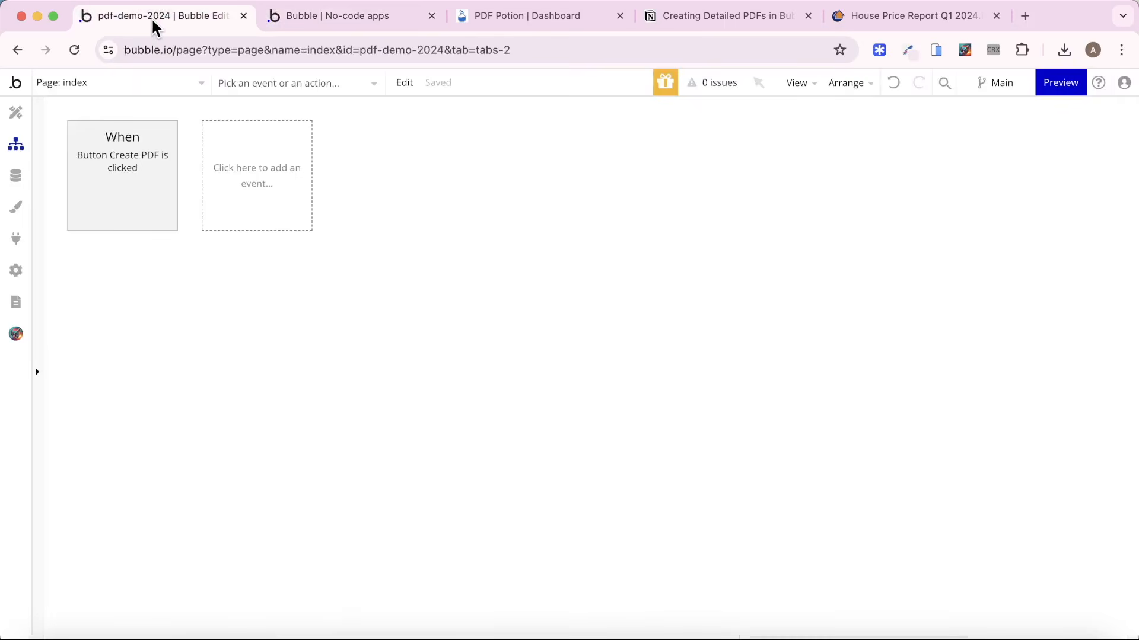
click(131, 190)
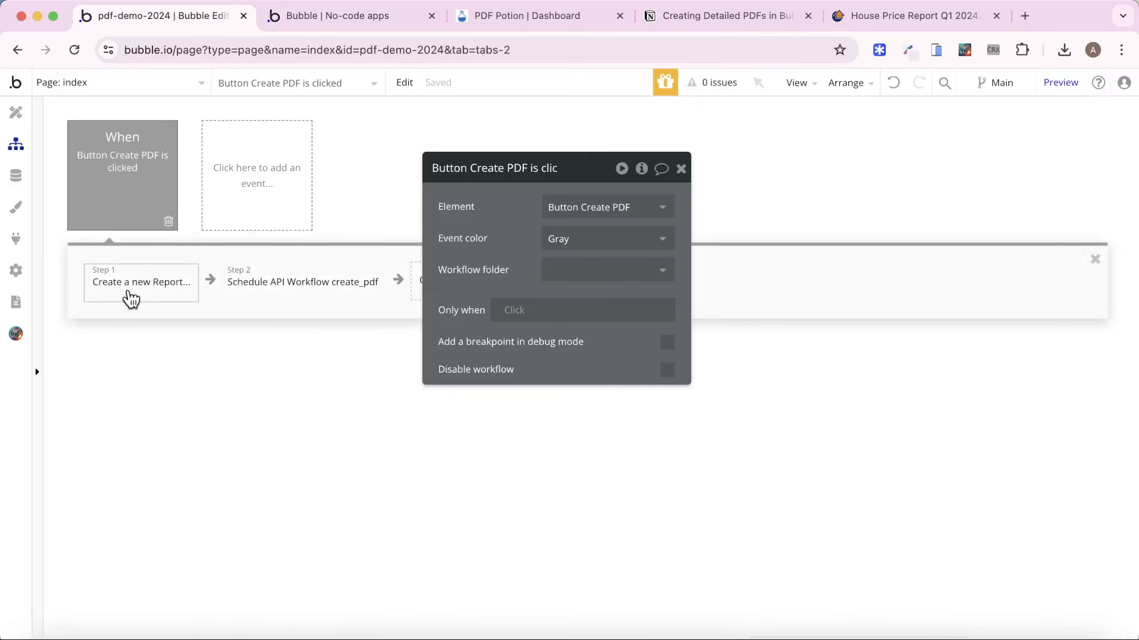
click(313, 11)
click(102, 194)
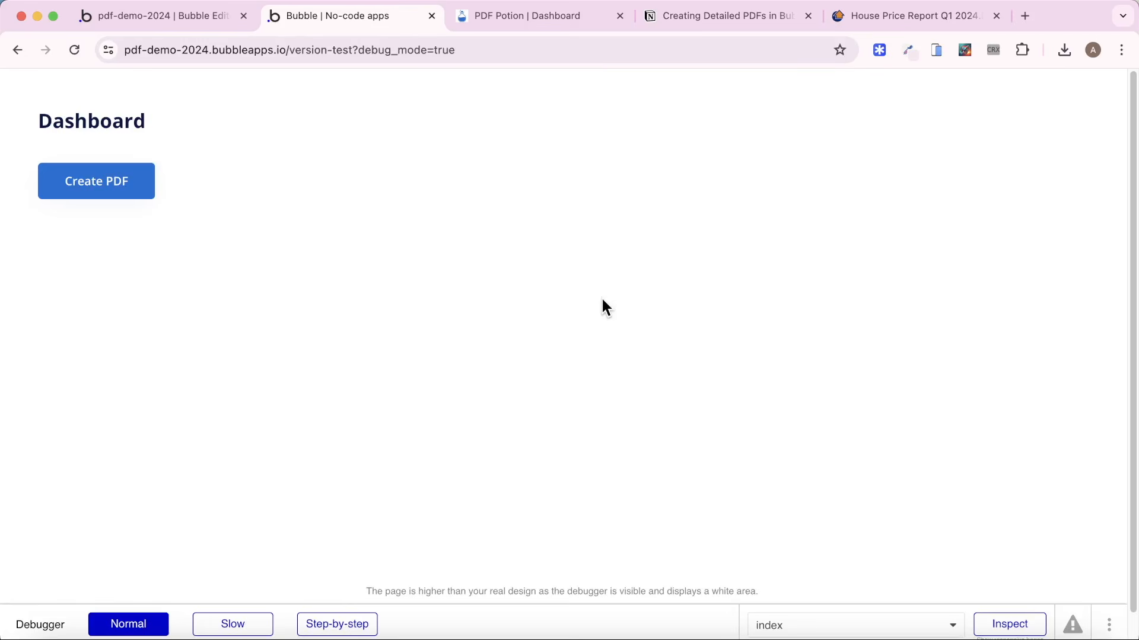
Return to the editor and check the Report entries in the database's app data.
click(189, 14)
click(16, 174)
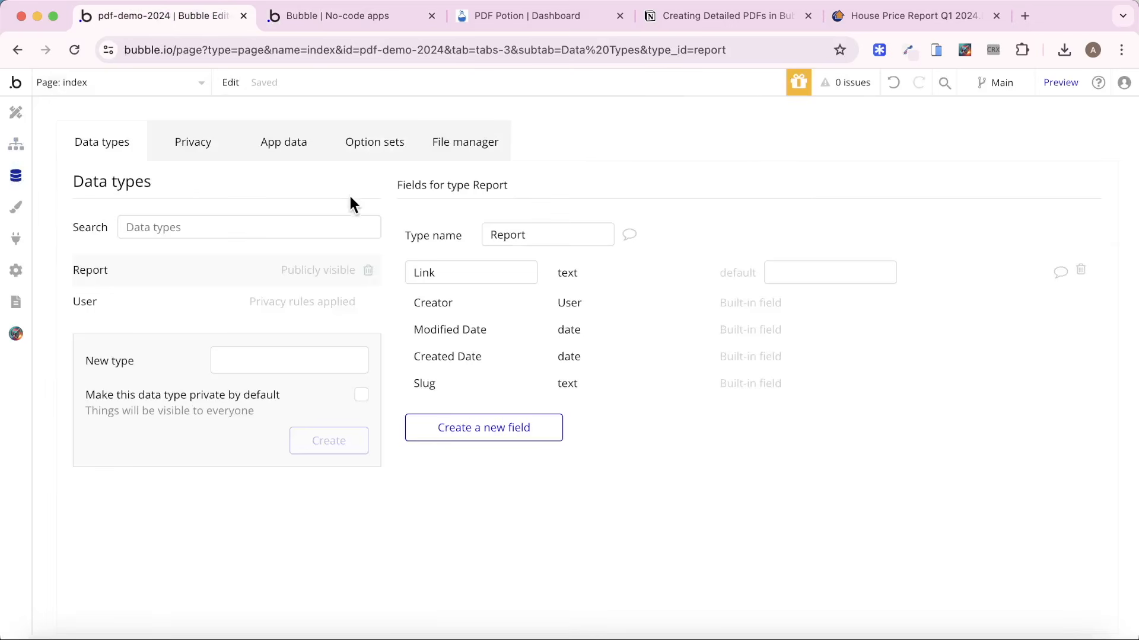
click(264, 155)
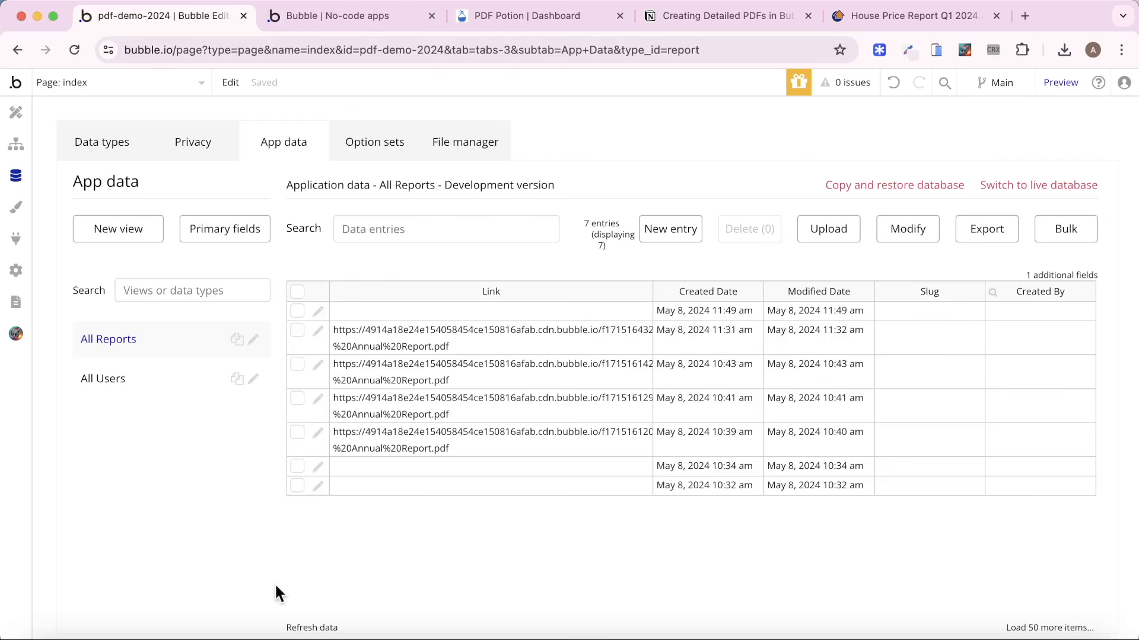
Refresh the Report entries and open the newly uploaded MyFile.pdf from the app's stored files.
click(324, 629)
click(312, 626)
click(468, 157)
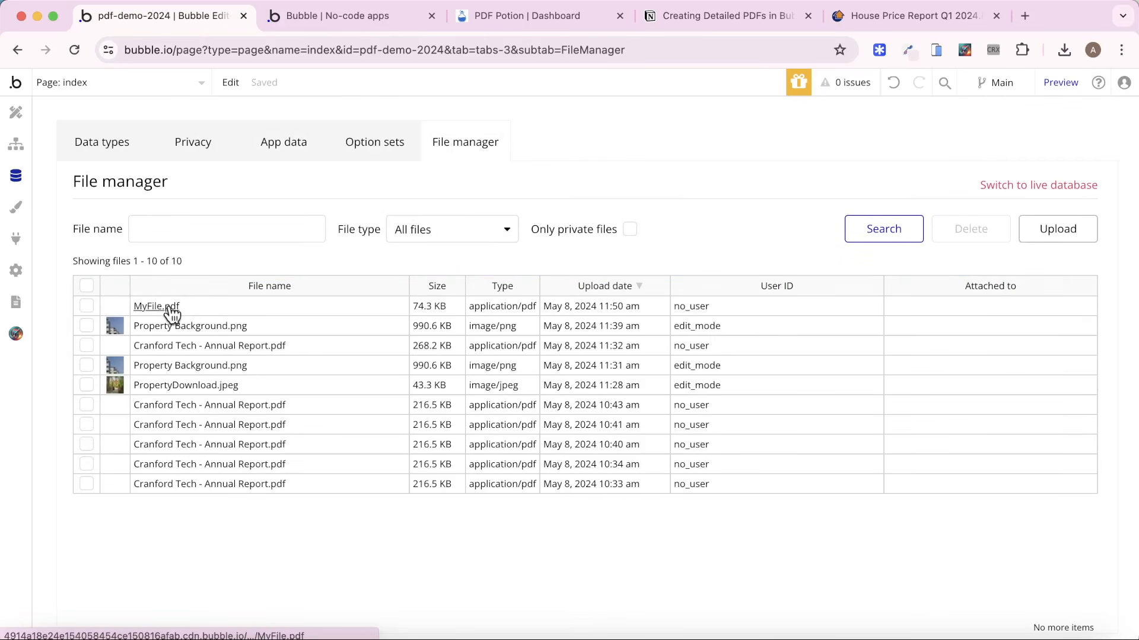
click(171, 306)
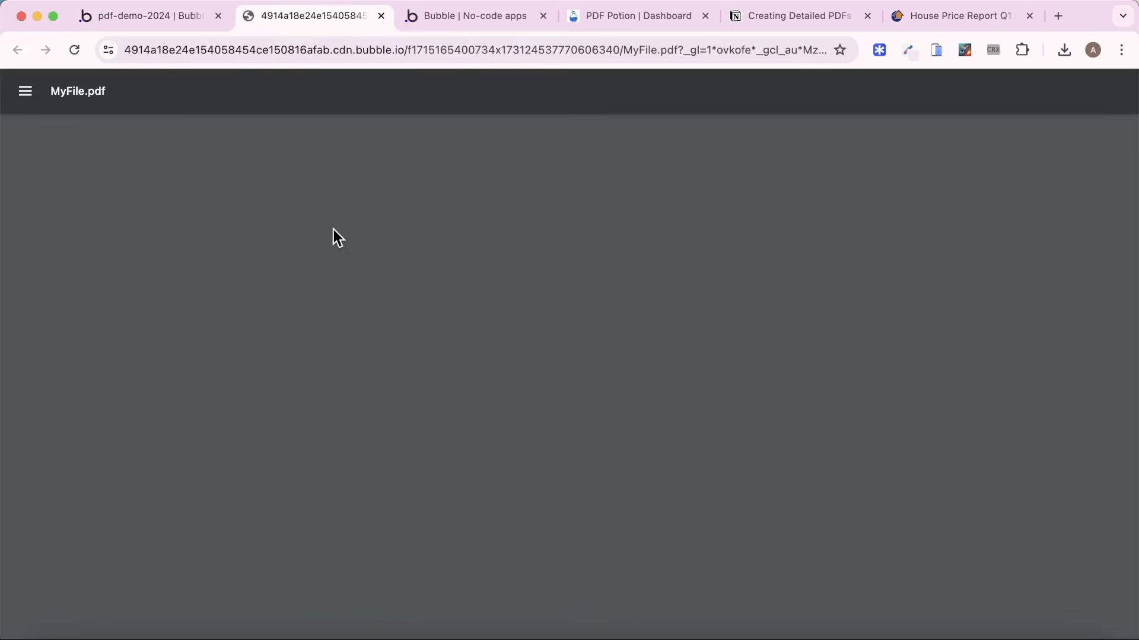
Look through the pages of the generated MyFile.pdf and return to its cover page.
scroll(386, 313, down, 10)
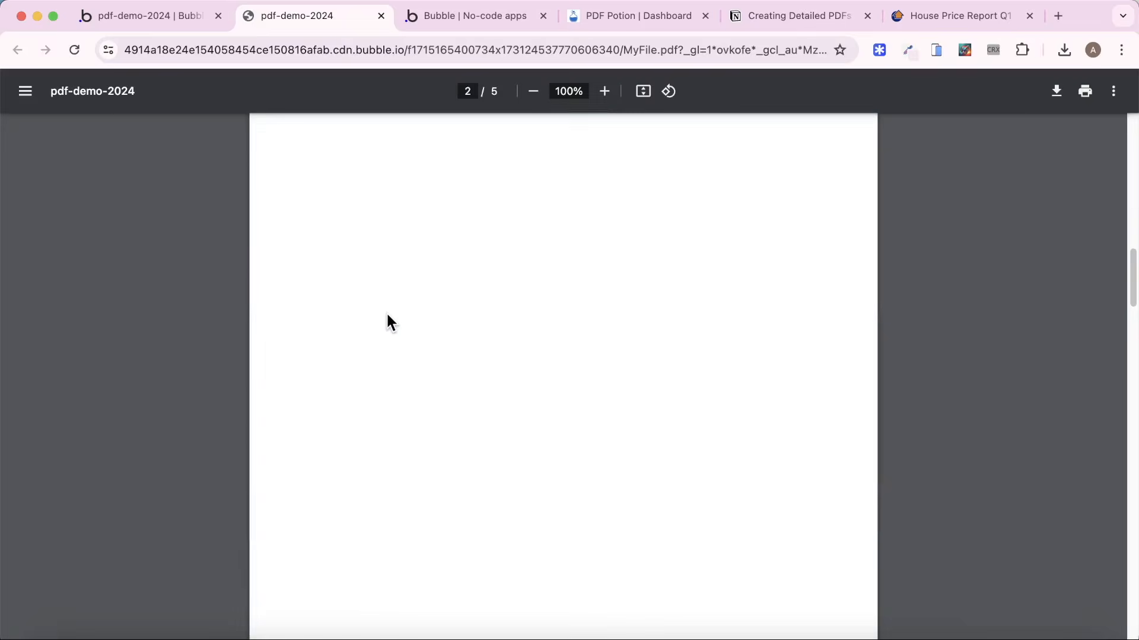
scroll(386, 312, up, 5)
scroll(384, 319, up, 4)
scroll(386, 324, down, 15)
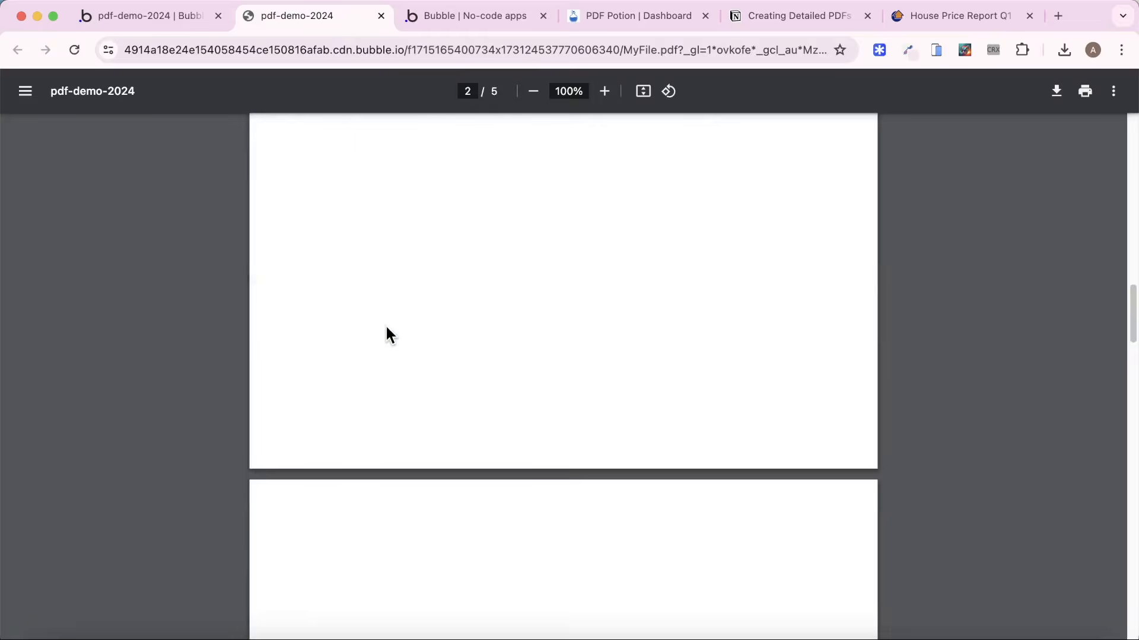
scroll(390, 333, up, 10)
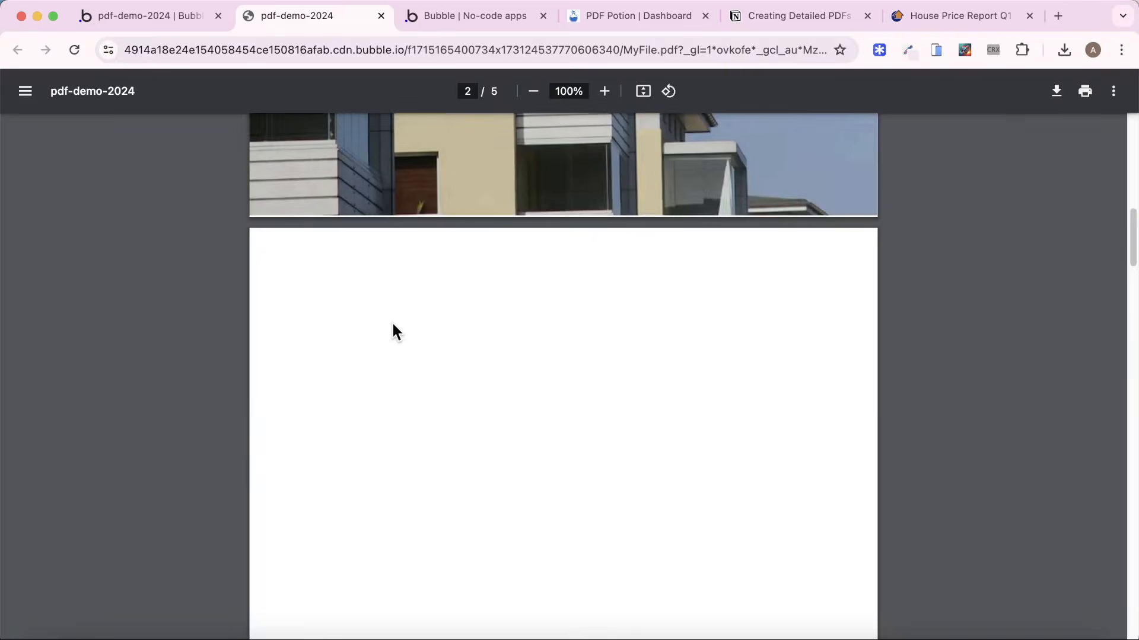
scroll(392, 332, up, 5)
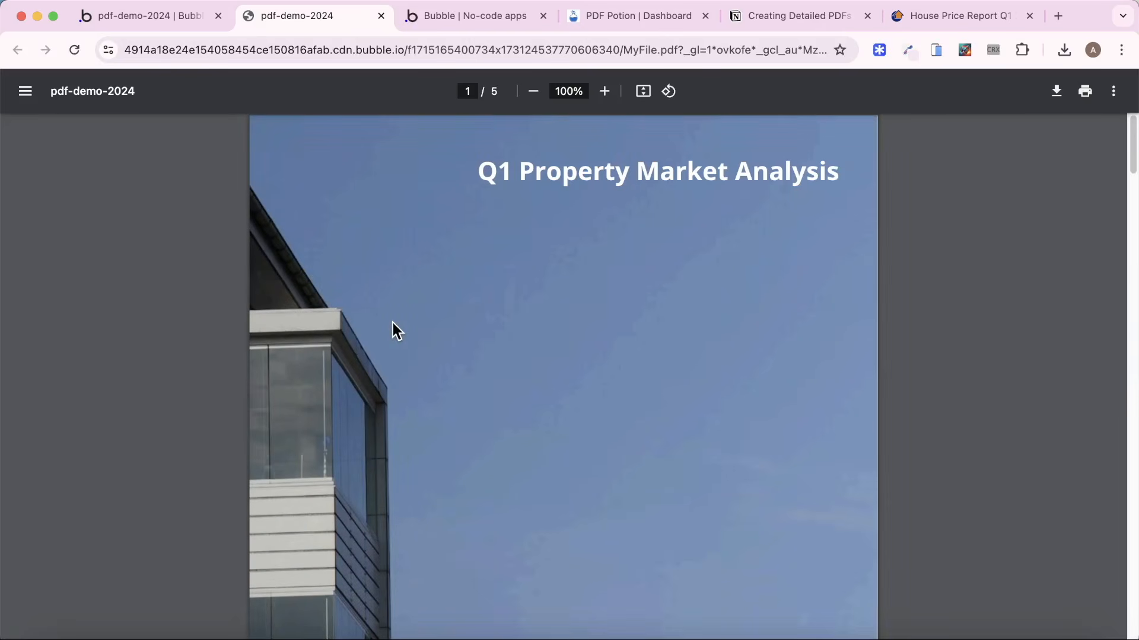
key(super+space)
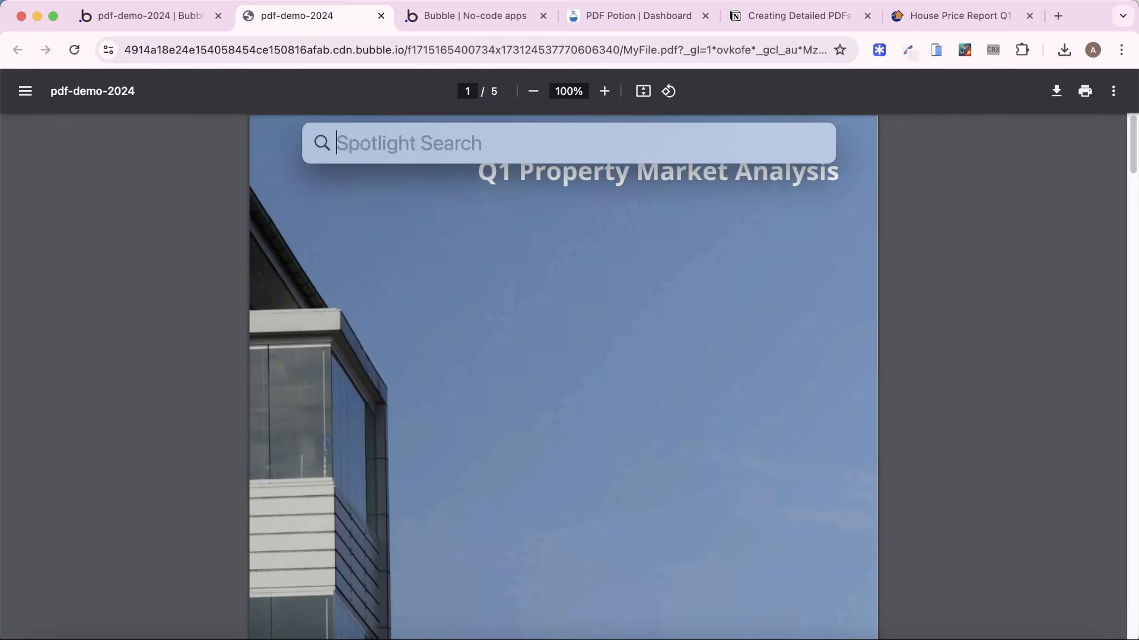
Return to the Bubble editor, refresh the Report entries with a wider Link column, and check the uploaded files again.
click(153, 23)
click(264, 148)
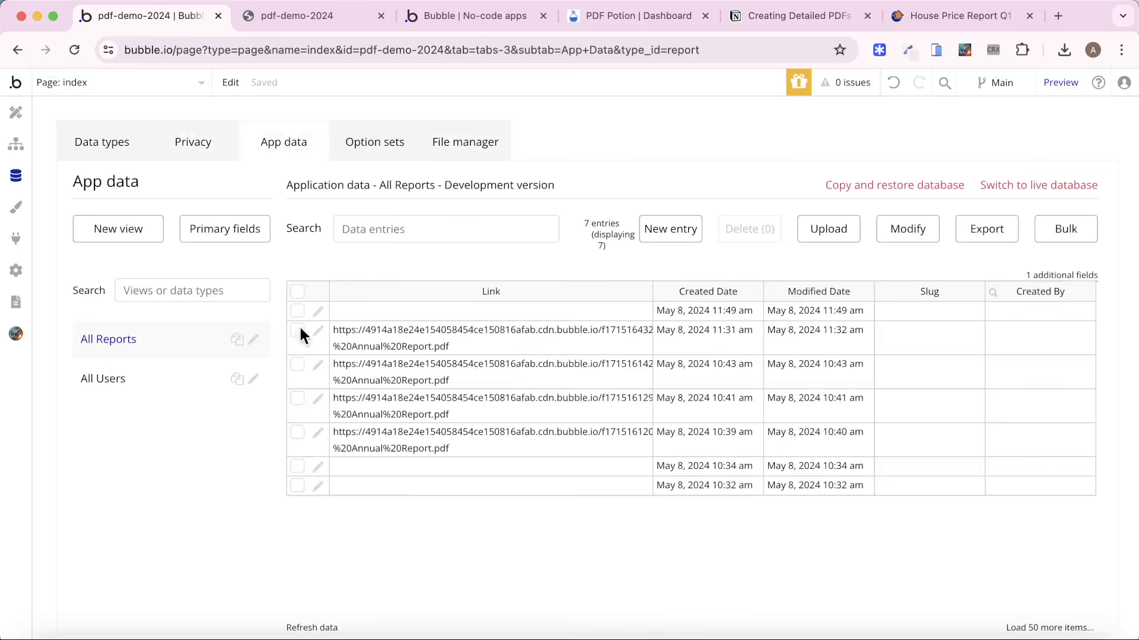
click(314, 628)
drag(650, 292, 666, 293)
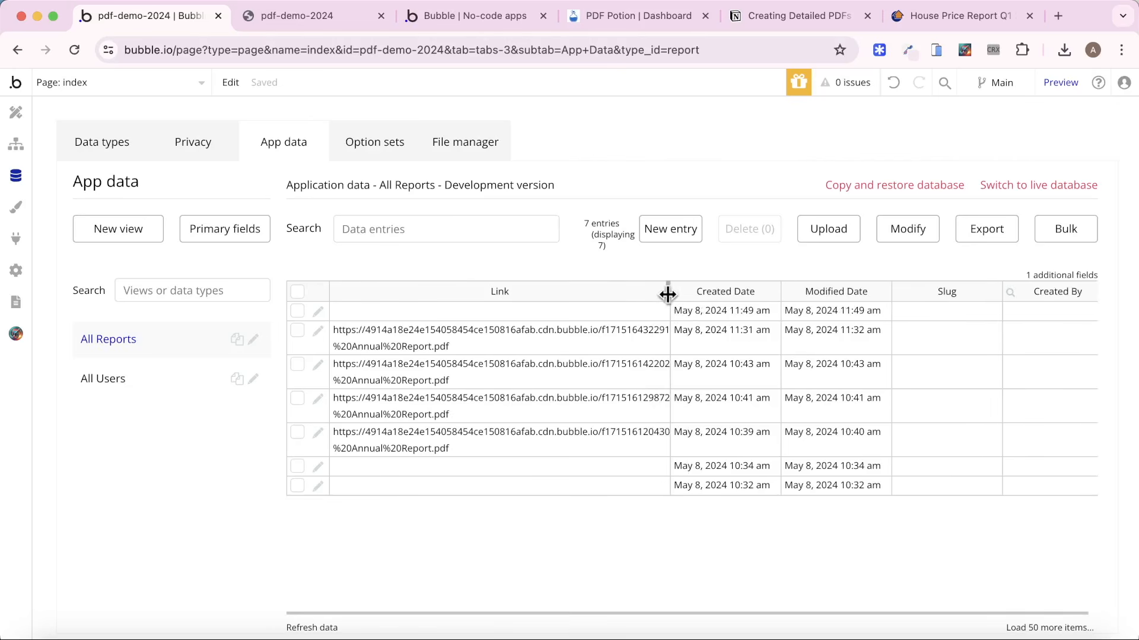
click(496, 145)
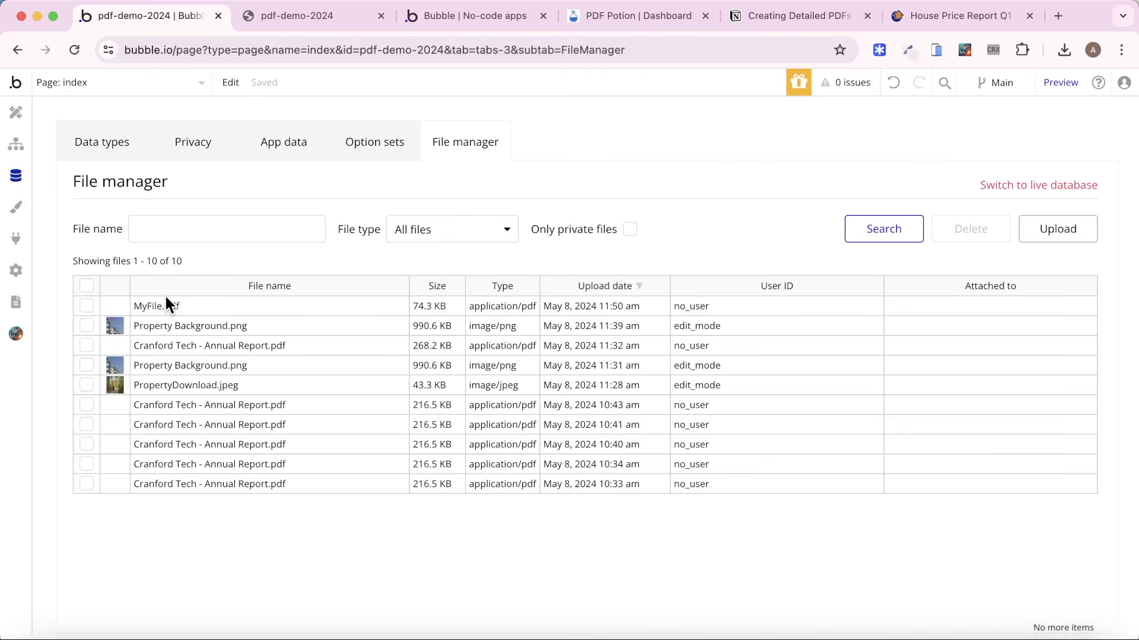
Open the get_pdf backend workflow and check its parameters and the Reports search in its Make changes action.
click(165, 83)
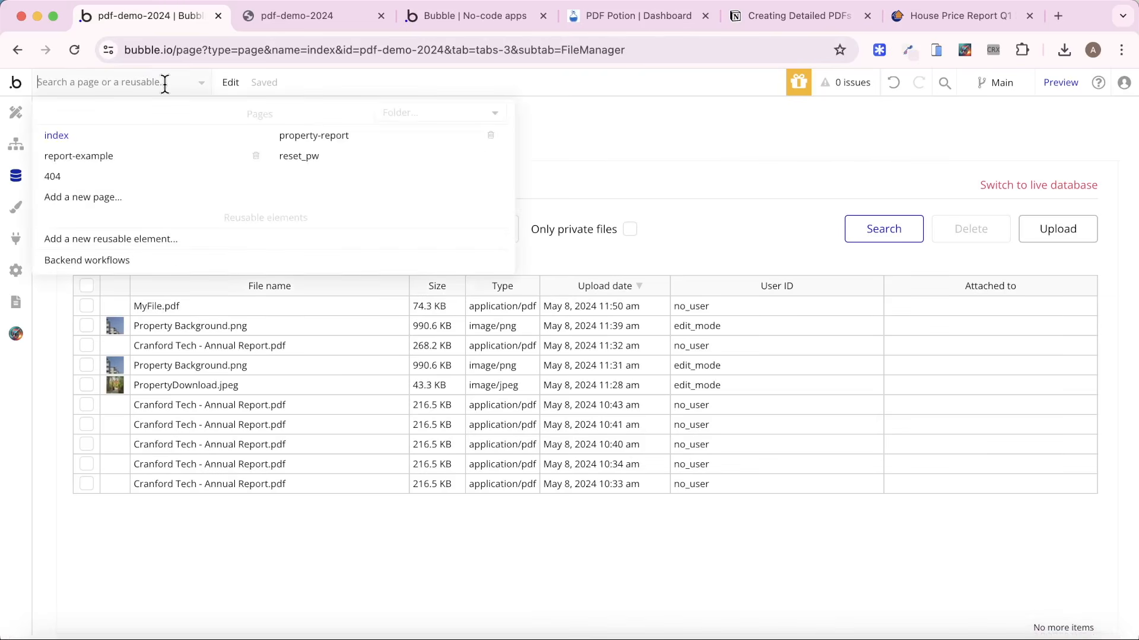
click(89, 260)
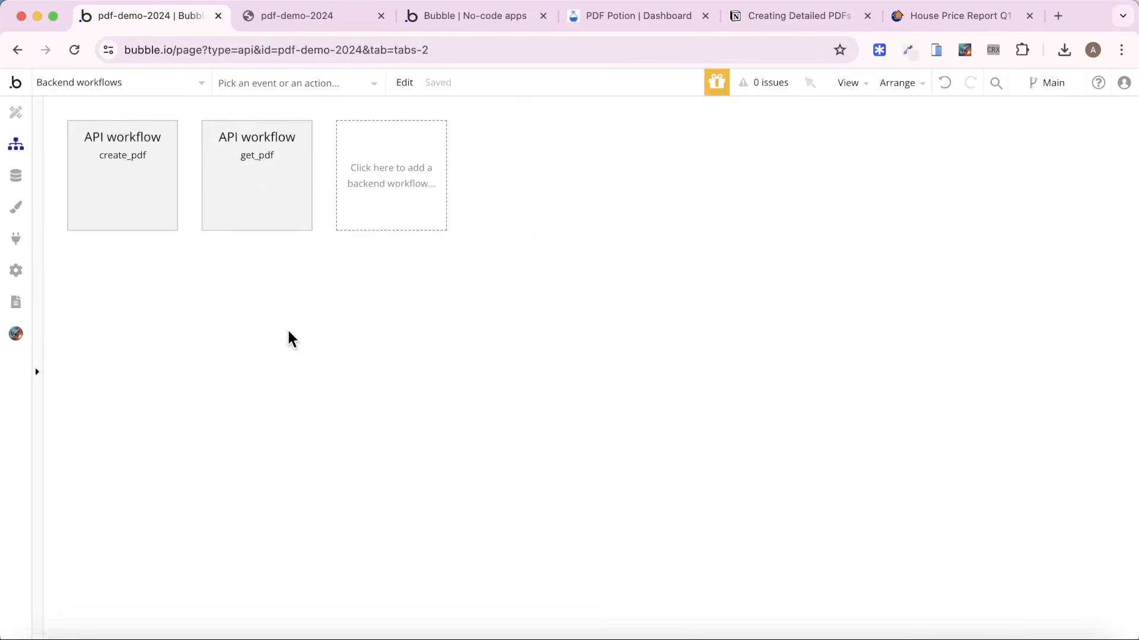
click(262, 225)
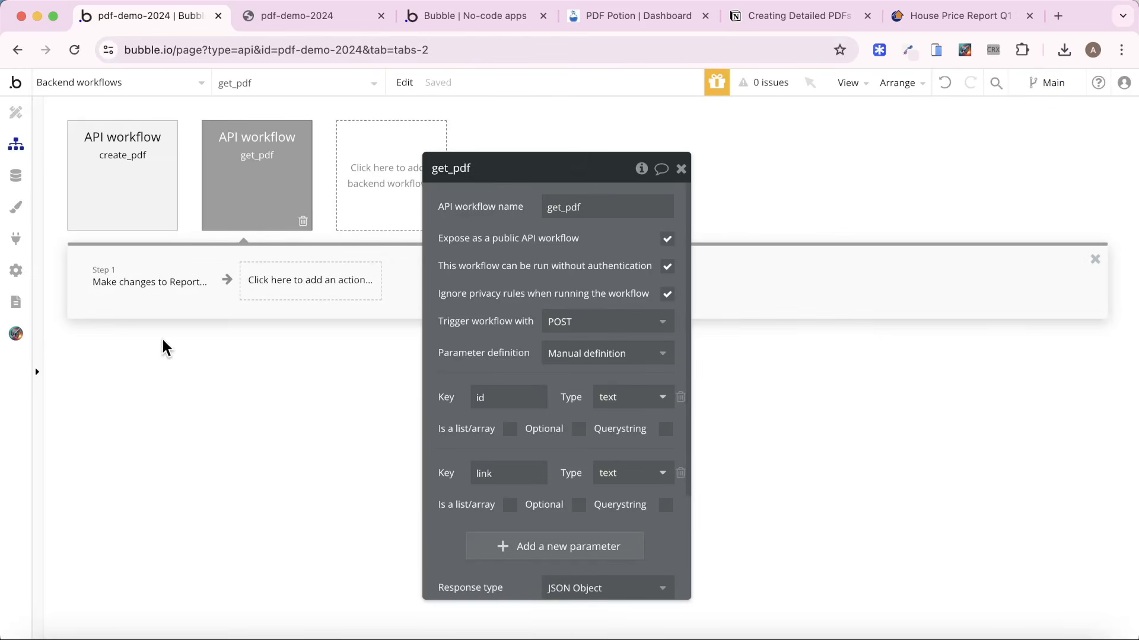
click(143, 281)
click(593, 217)
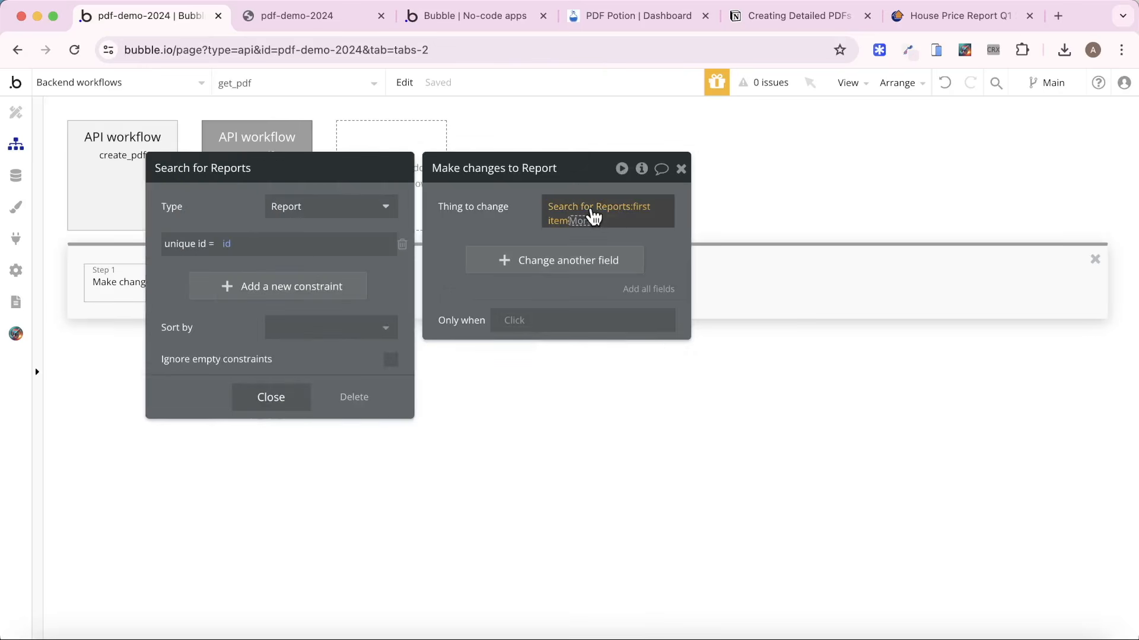
click(290, 148)
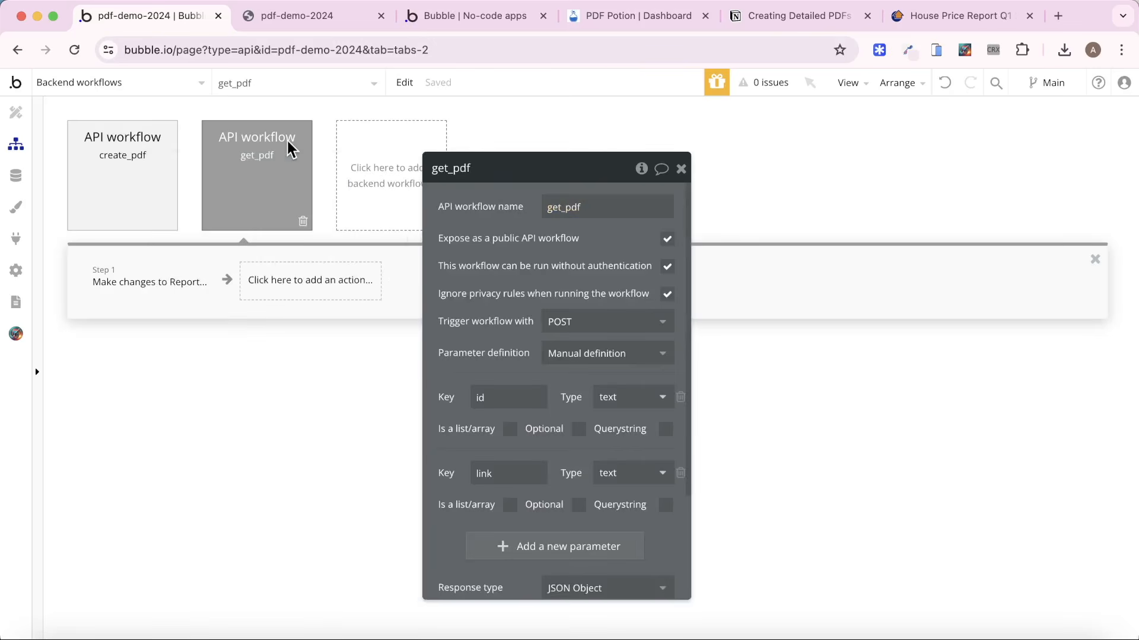
Set the Report's Link field to the workflow's link parameter in get_pdf's Make changes to Report action.
click(148, 295)
click(564, 275)
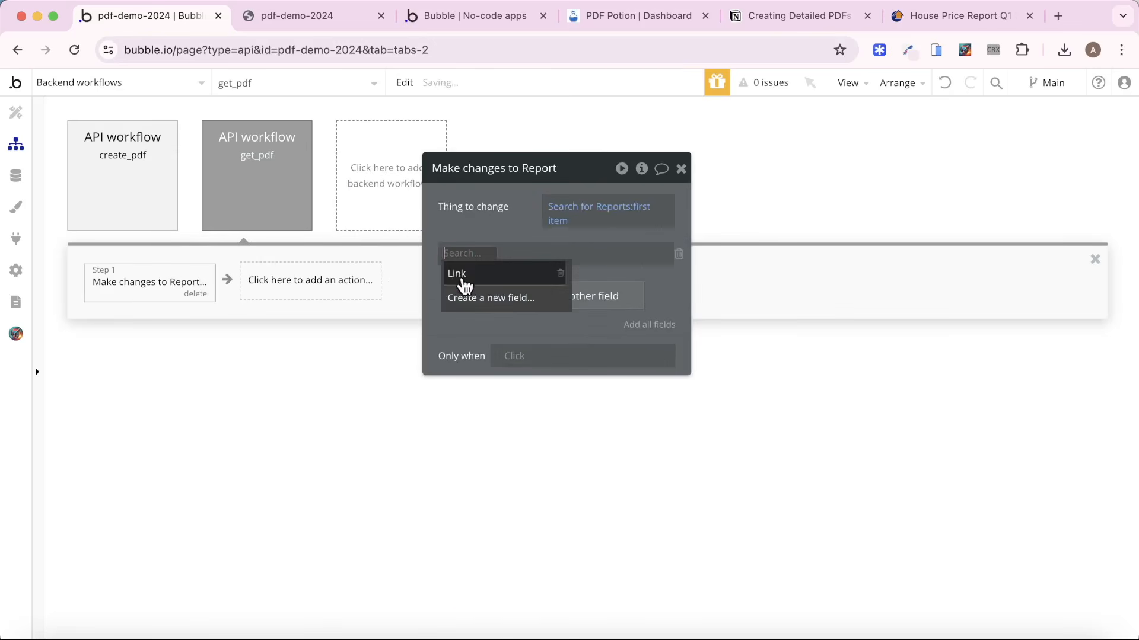
click(460, 277)
click(494, 260)
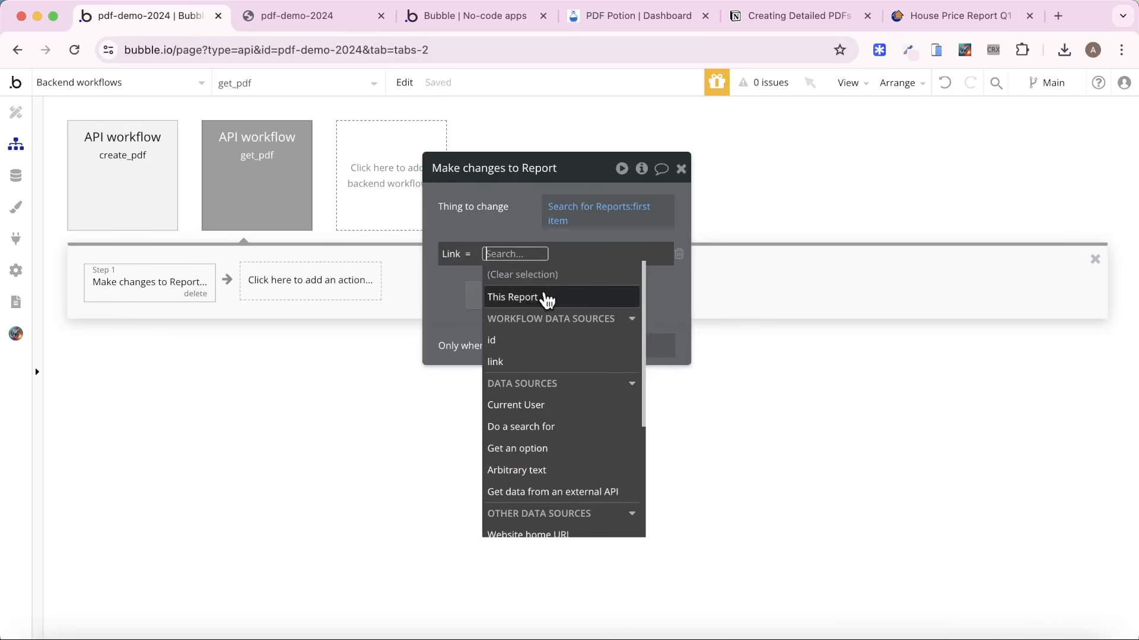
click(525, 367)
click(482, 242)
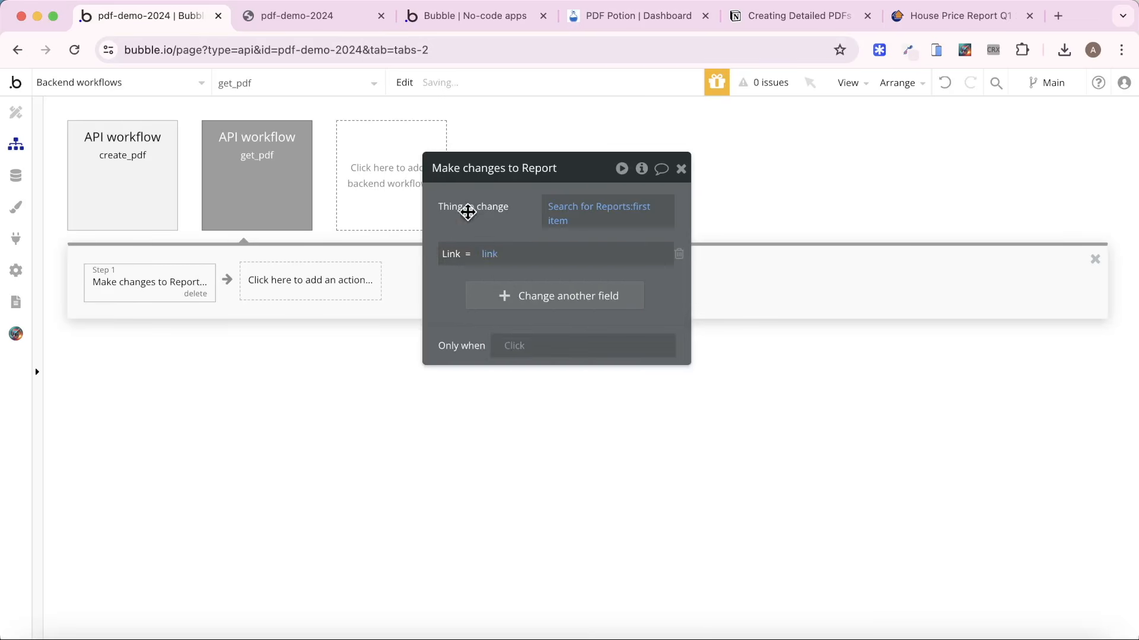
Reload the index page preview to its latest version and run Create PDF again.
click(453, 13)
click(350, 93)
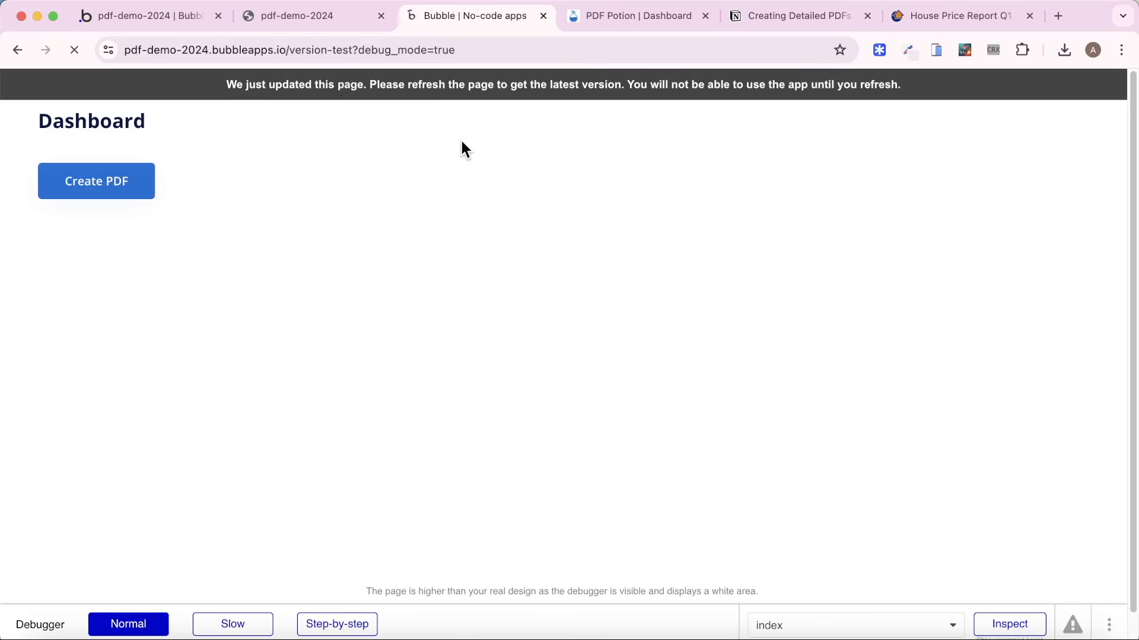
click(144, 184)
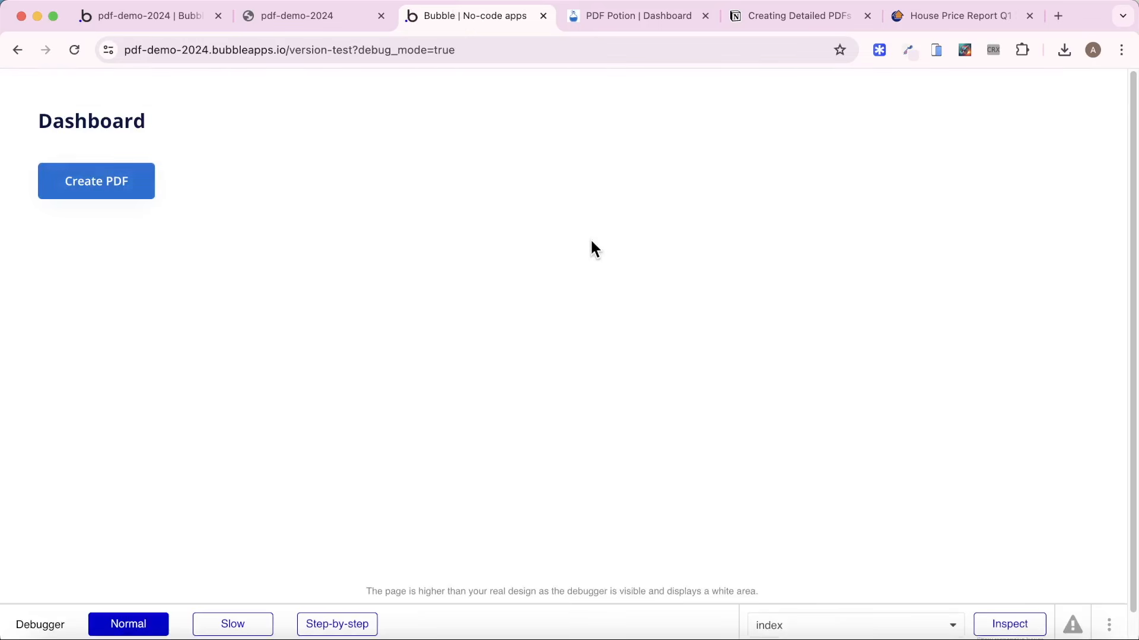
Close the opened PDF, return to the editor's app data and refresh the Report entries.
click(381, 16)
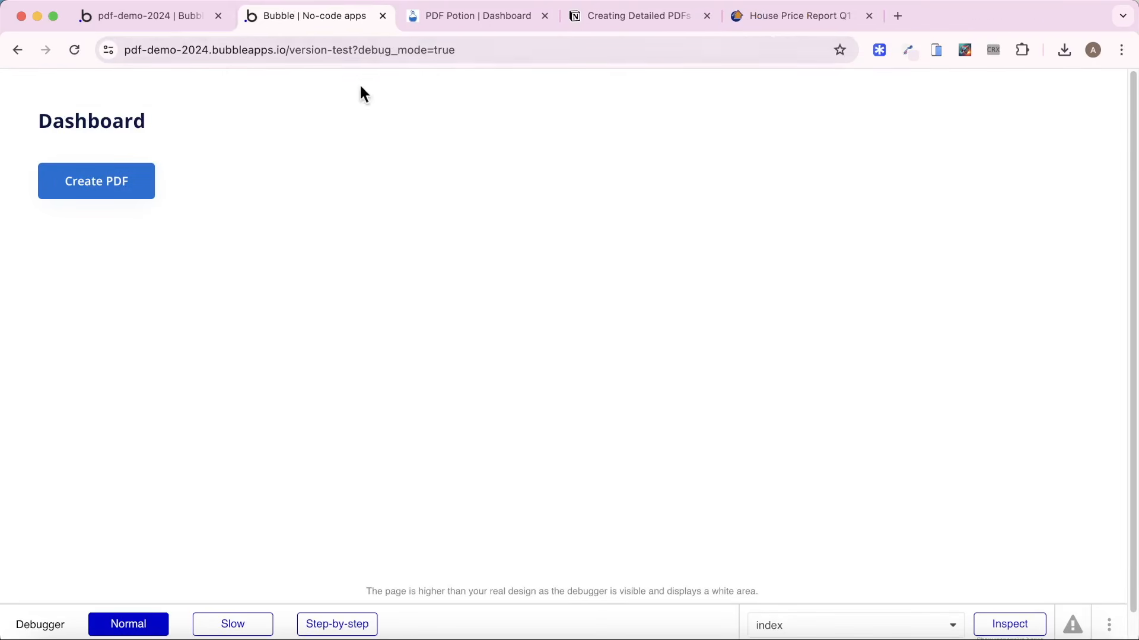
click(154, 20)
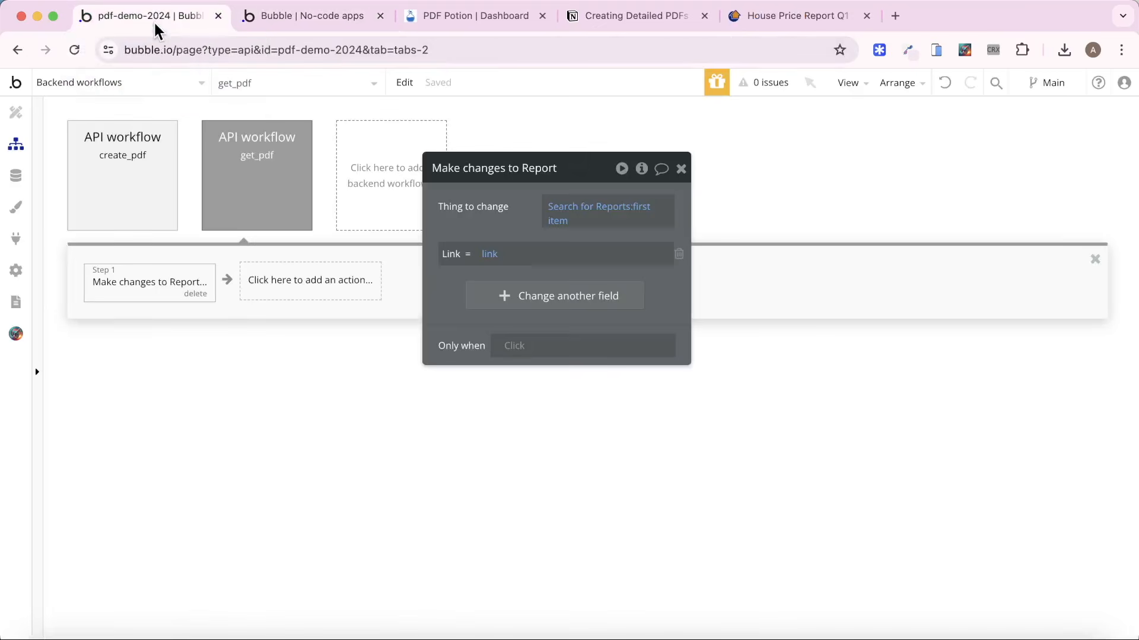
click(16, 175)
click(265, 139)
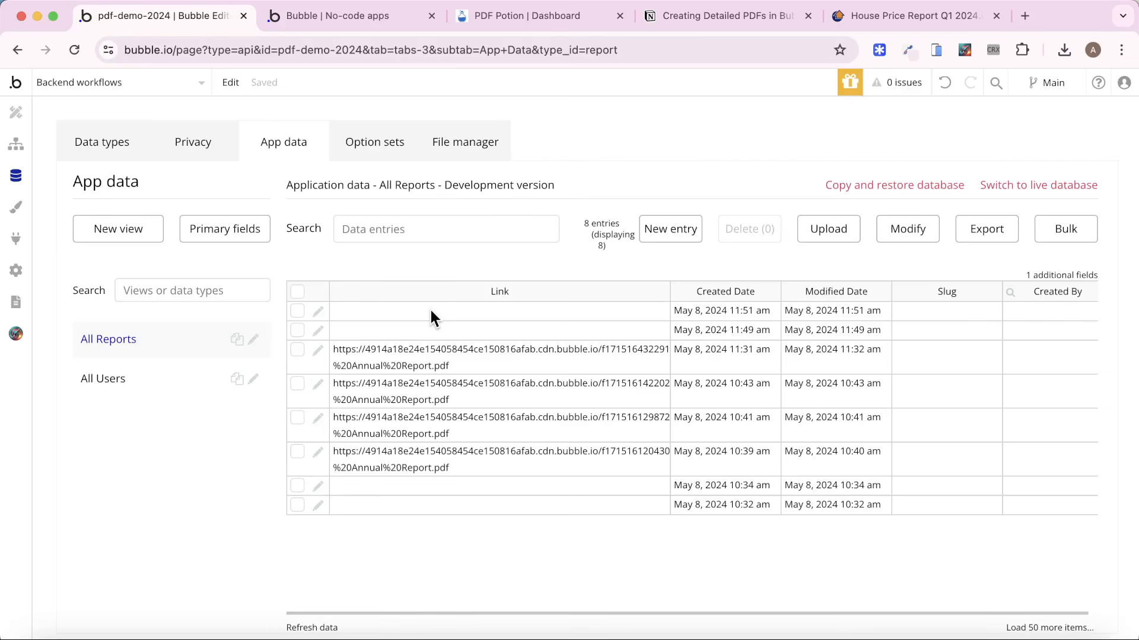
click(333, 623)
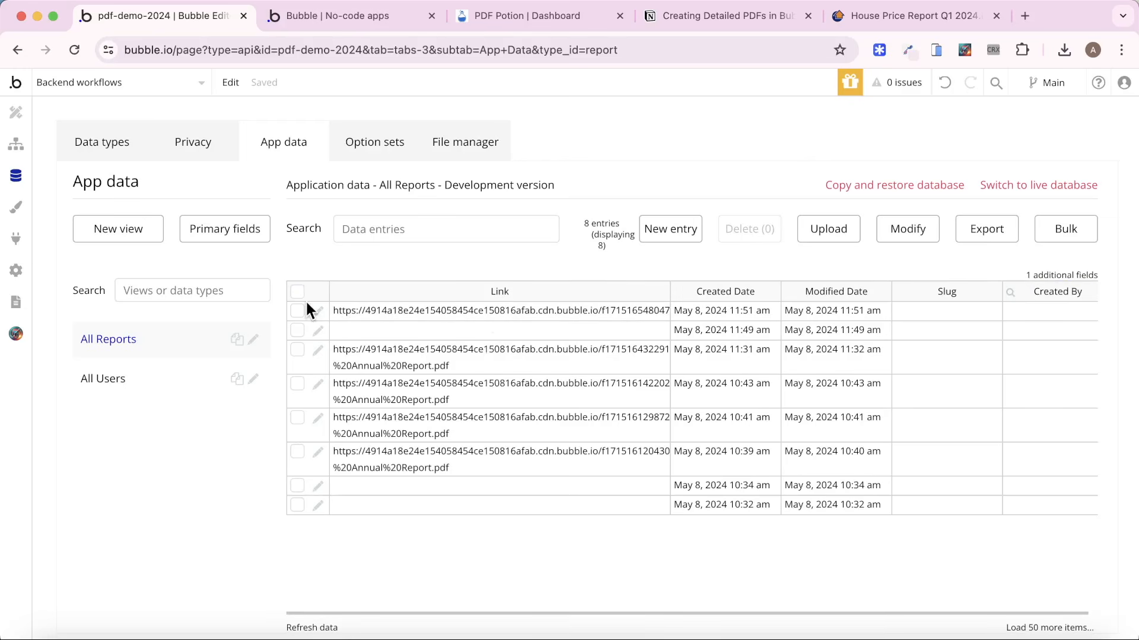
Copy the Link value from the newest Report entry and open it in a new browser tab.
click(318, 312)
click(262, 191)
key(super+a)
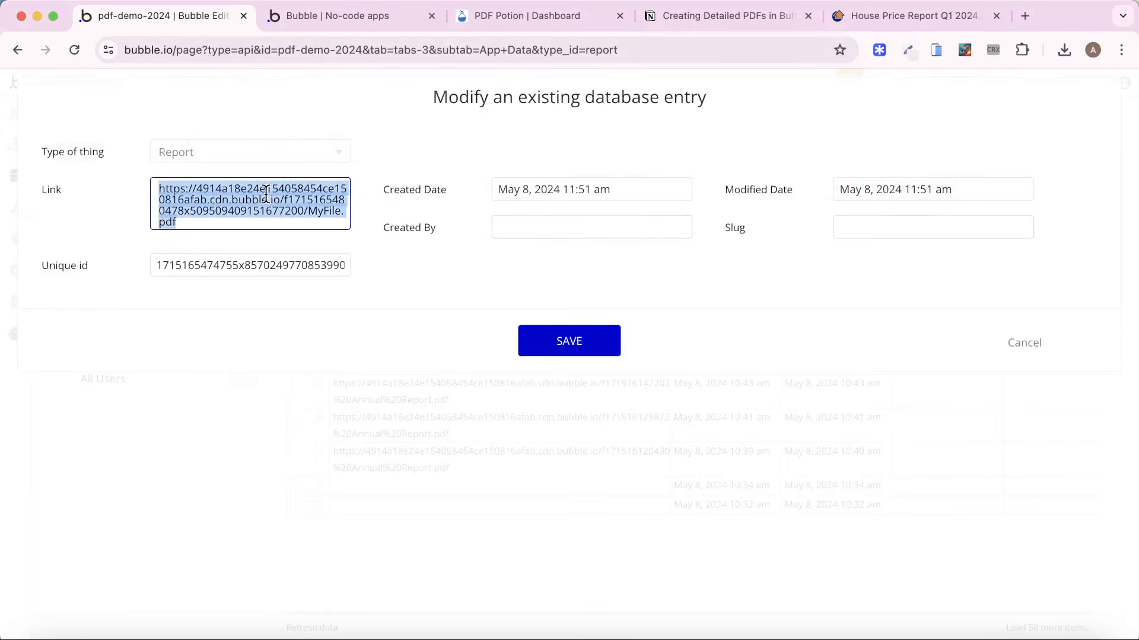
key(super+c)
click(1025, 15)
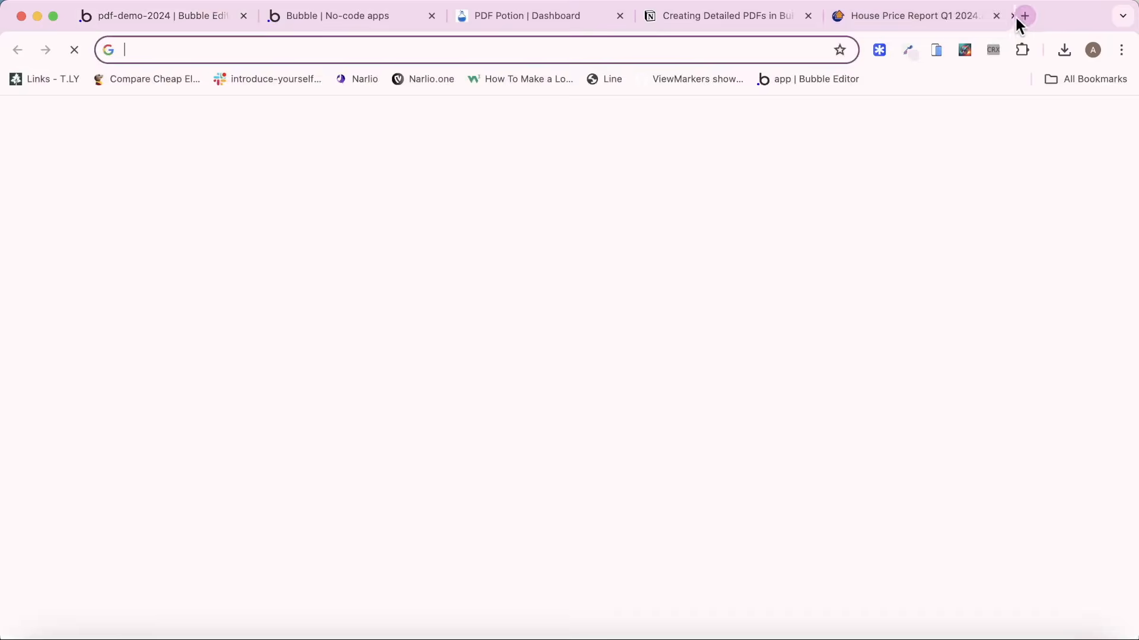
key(super+v)
key(Return)
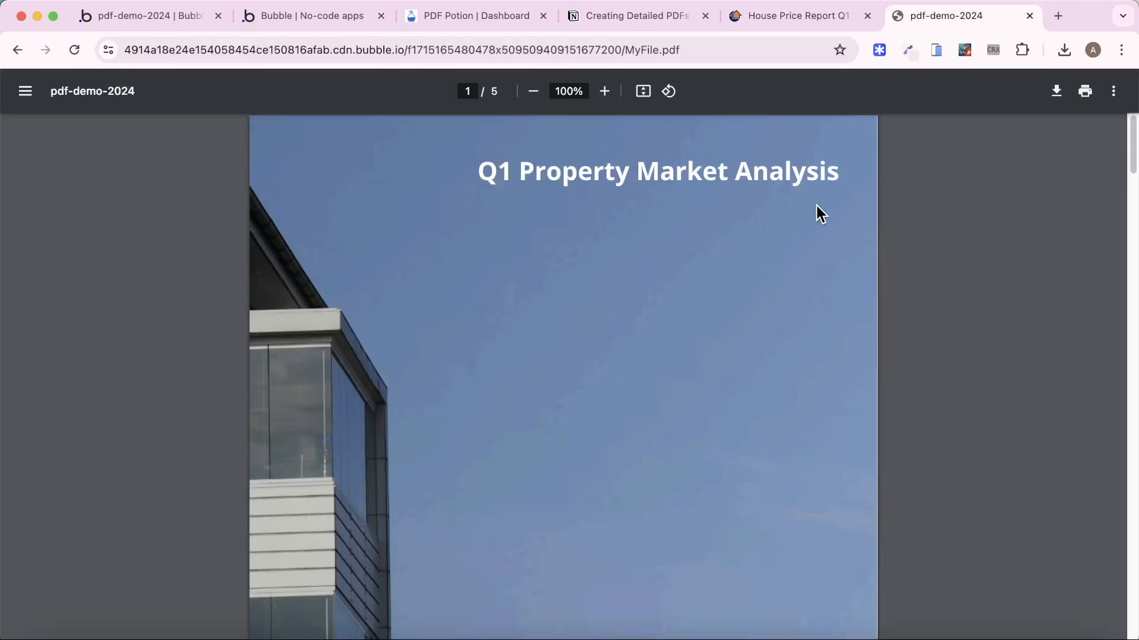
Switch to the Notion outline and review the items on creating and downloading a PDF of the cover page.
key(super+4)
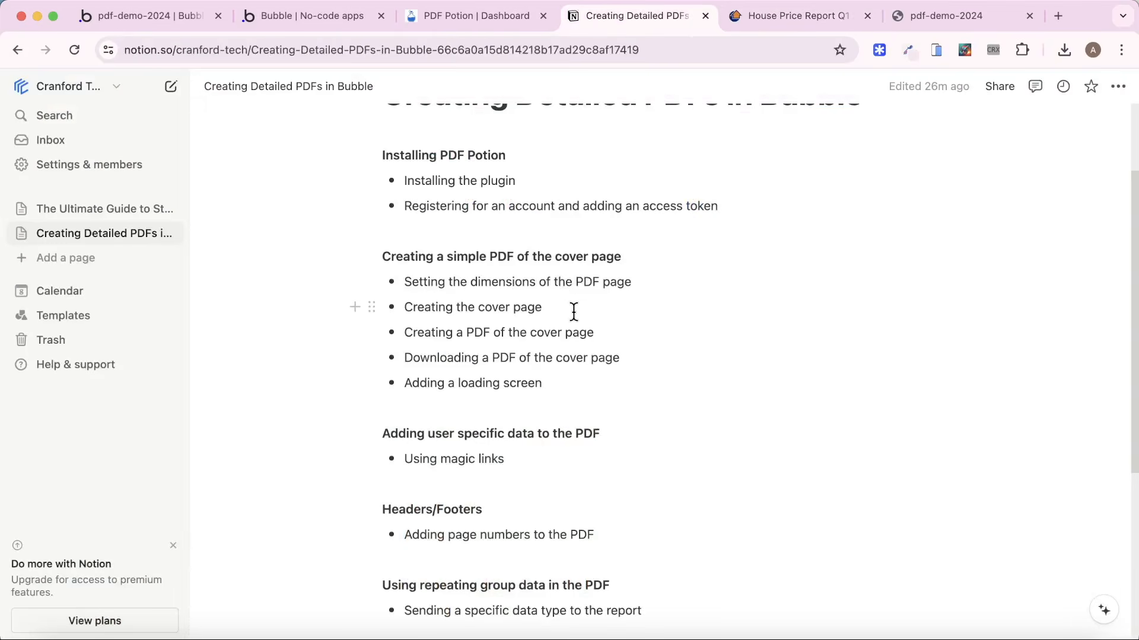
drag(605, 331, 470, 308)
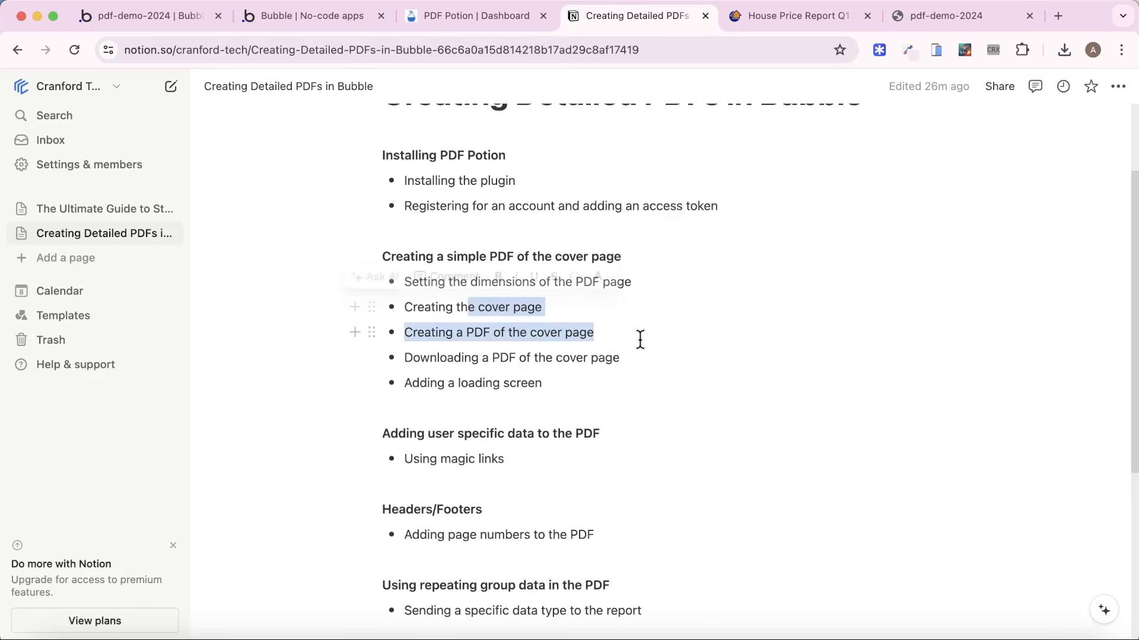
click(636, 342)
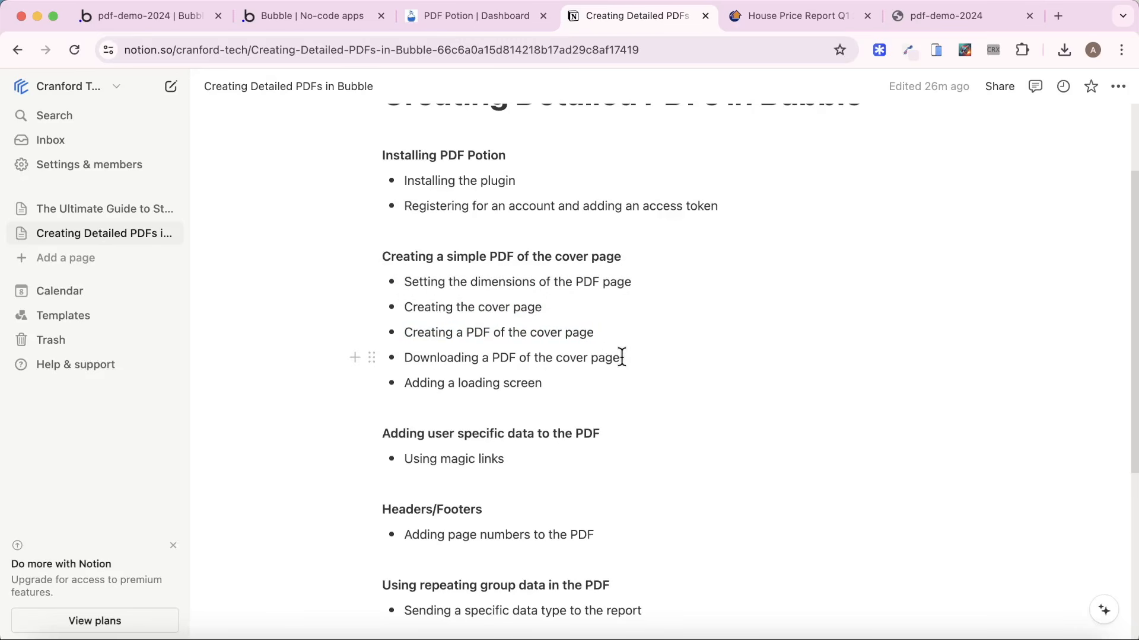
click(632, 371)
Return to the Bubble editor, close the Report entry without saving, and open the index page.
click(177, 11)
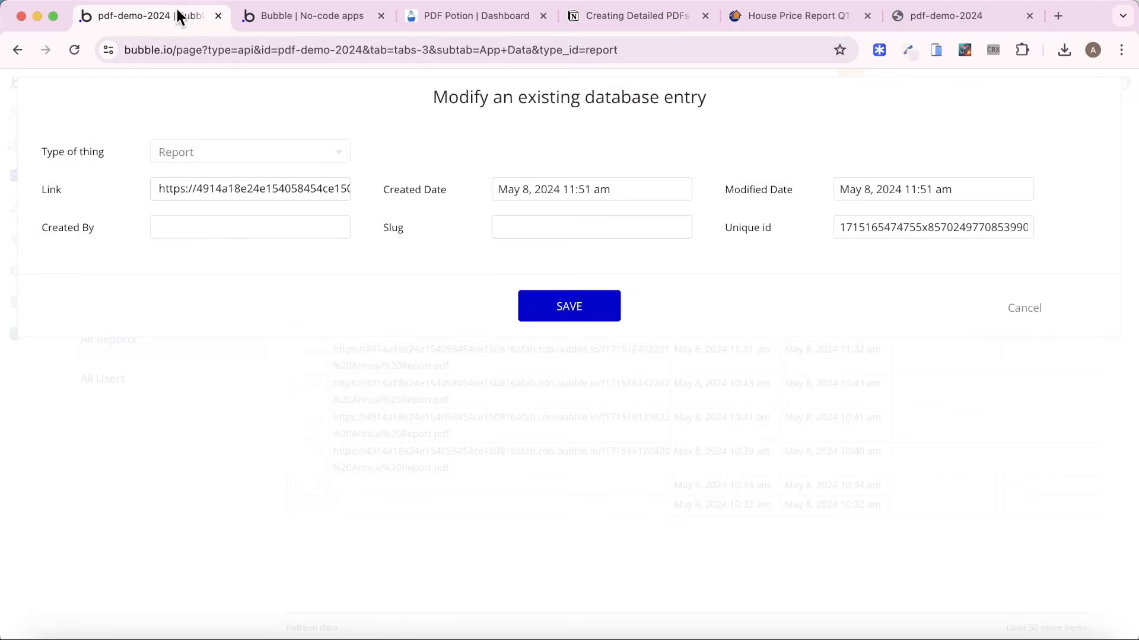
click(1016, 309)
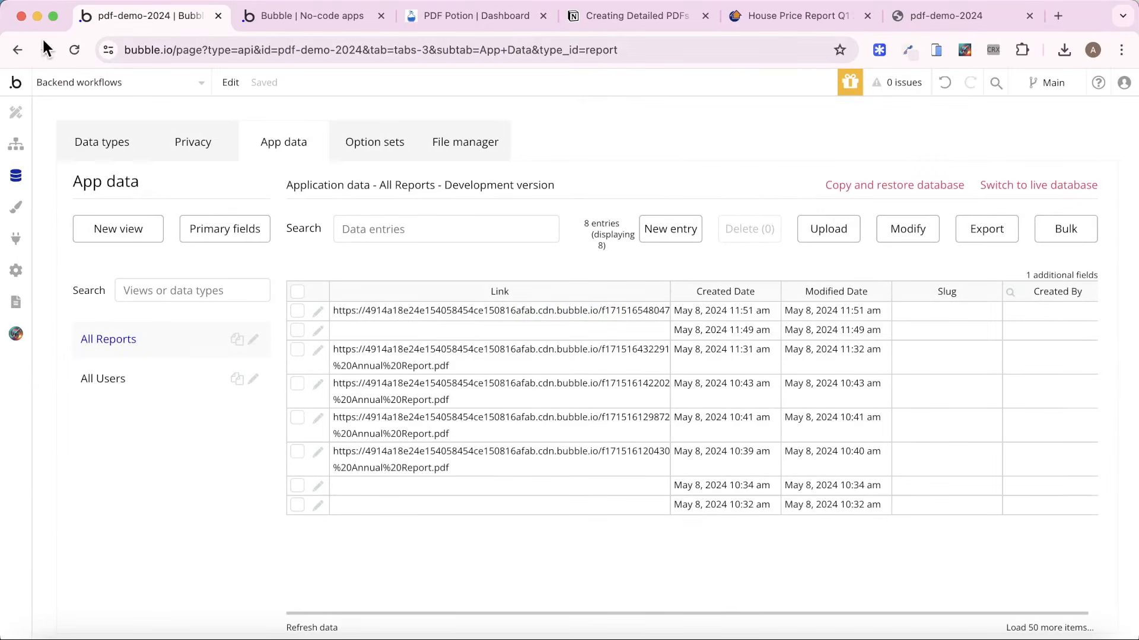
click(97, 83)
click(97, 135)
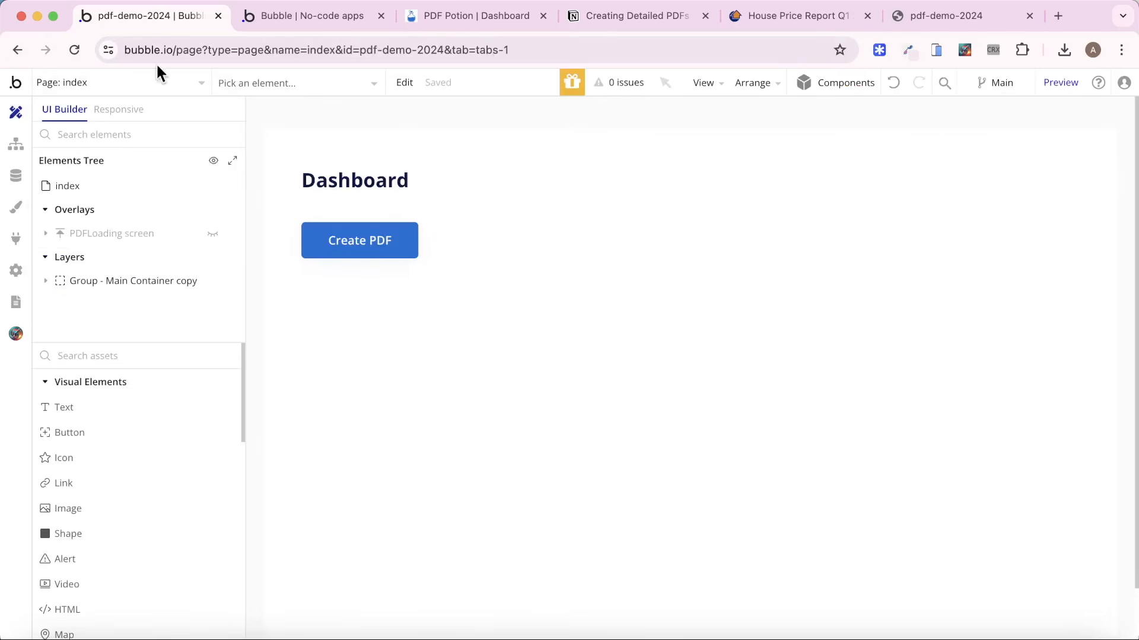
Create a custom event named PDF Created in the index page's workflows.
click(18, 144)
click(145, 201)
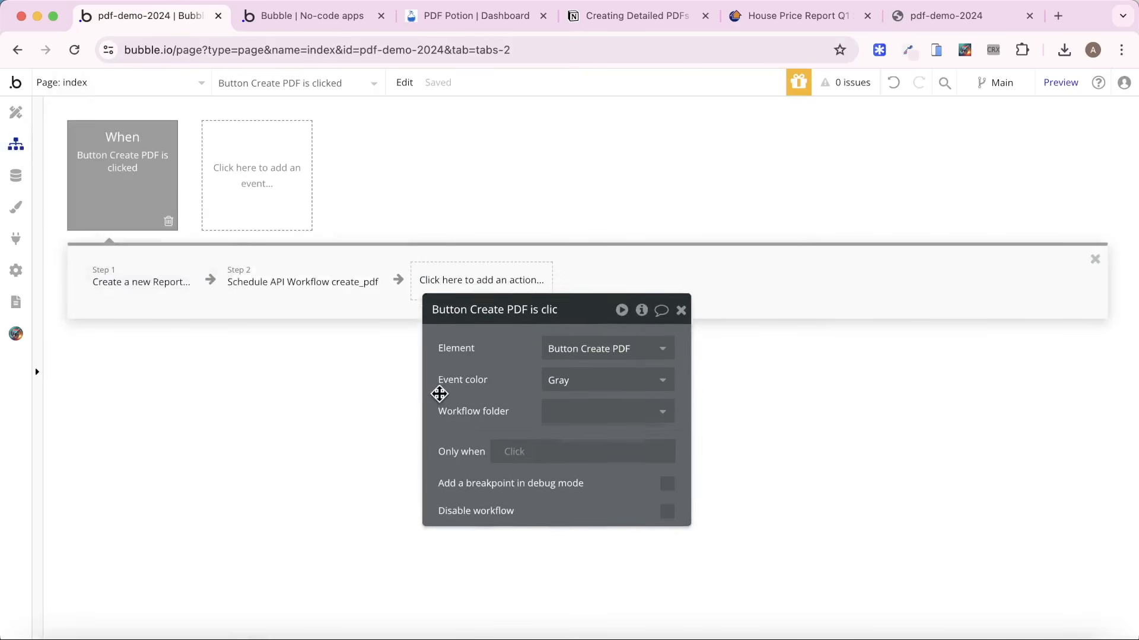
click(250, 184)
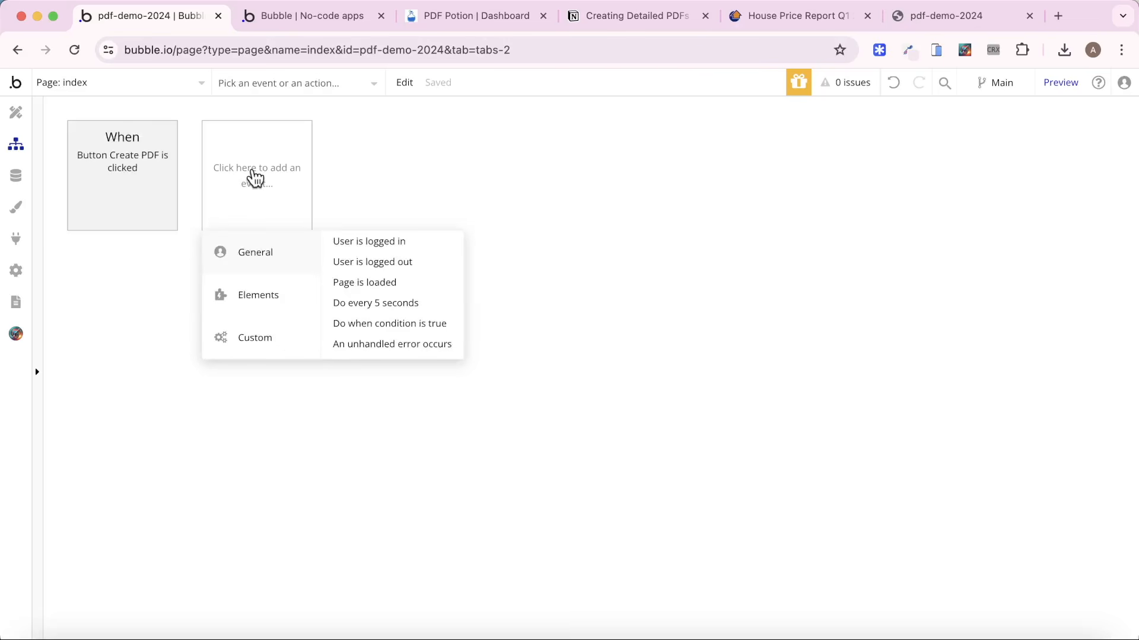
mouse_move(277, 343)
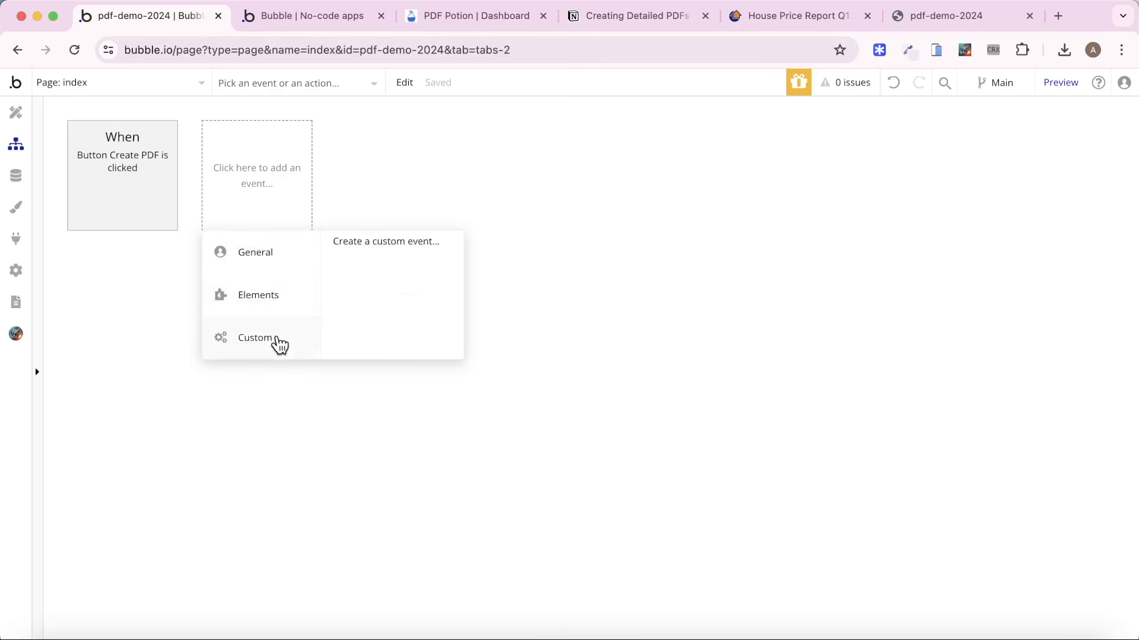
click(356, 246)
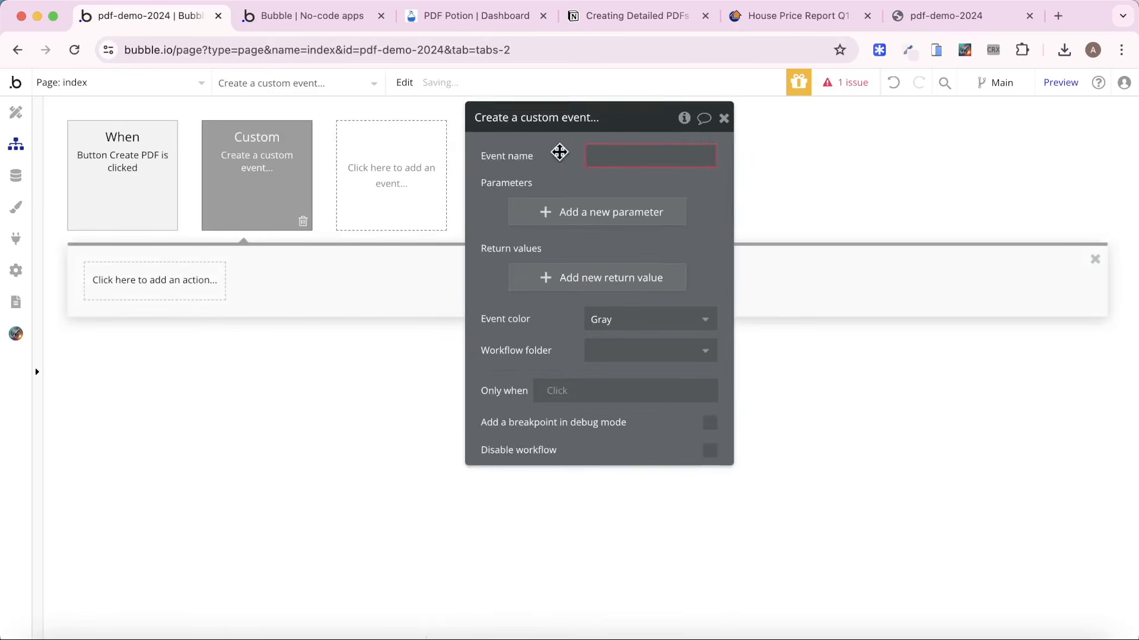
text(P)
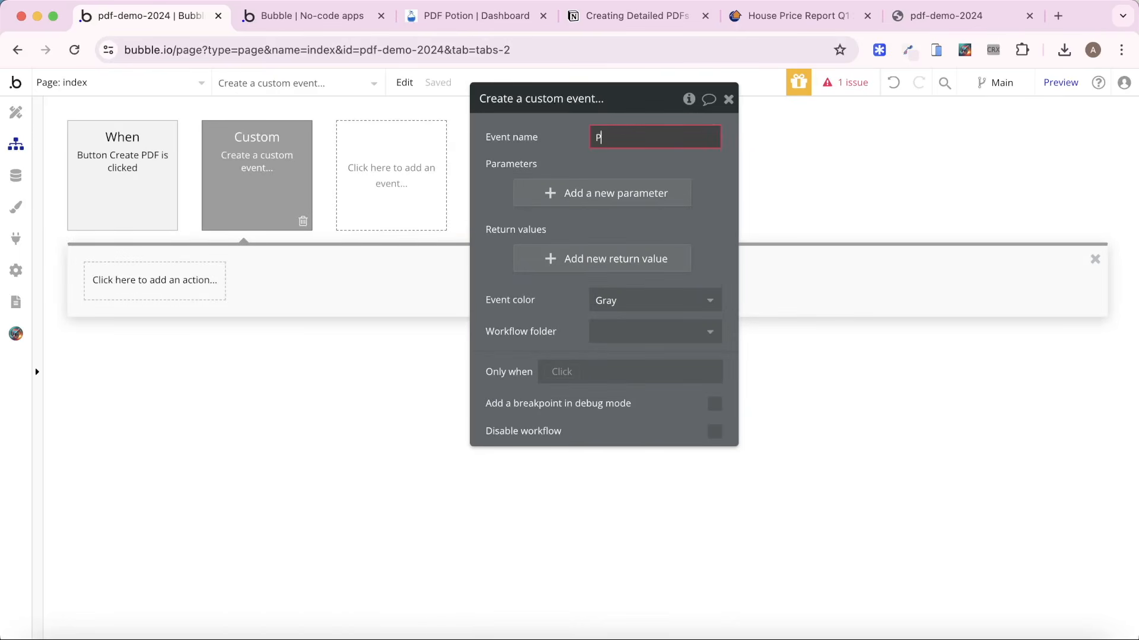
text(DF Creato)
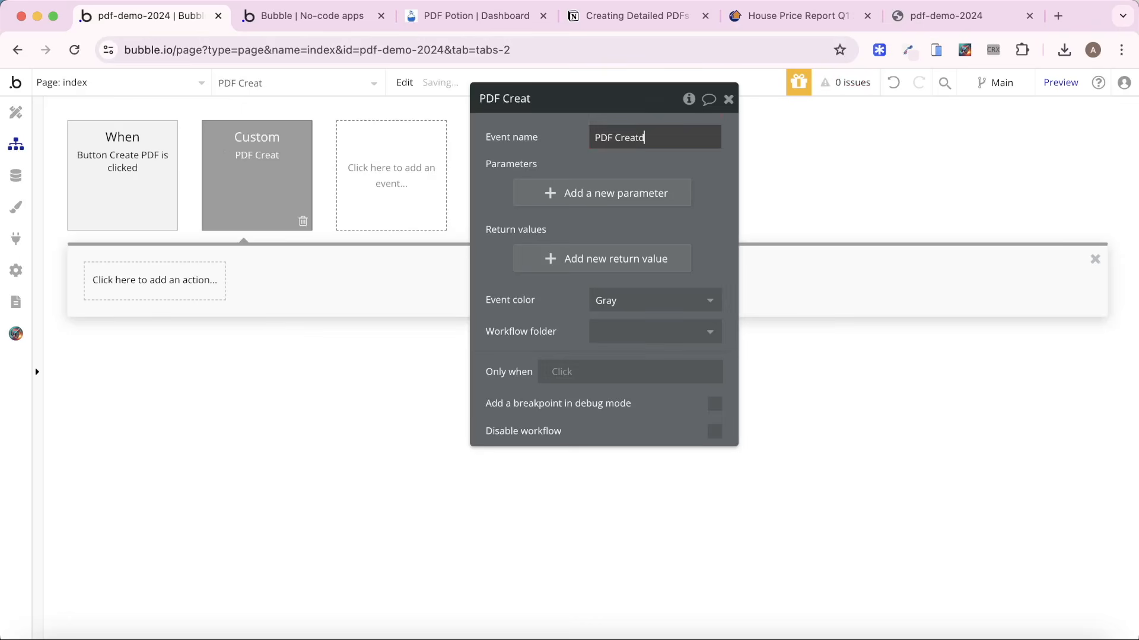
key(BackSpace)
text(ed)
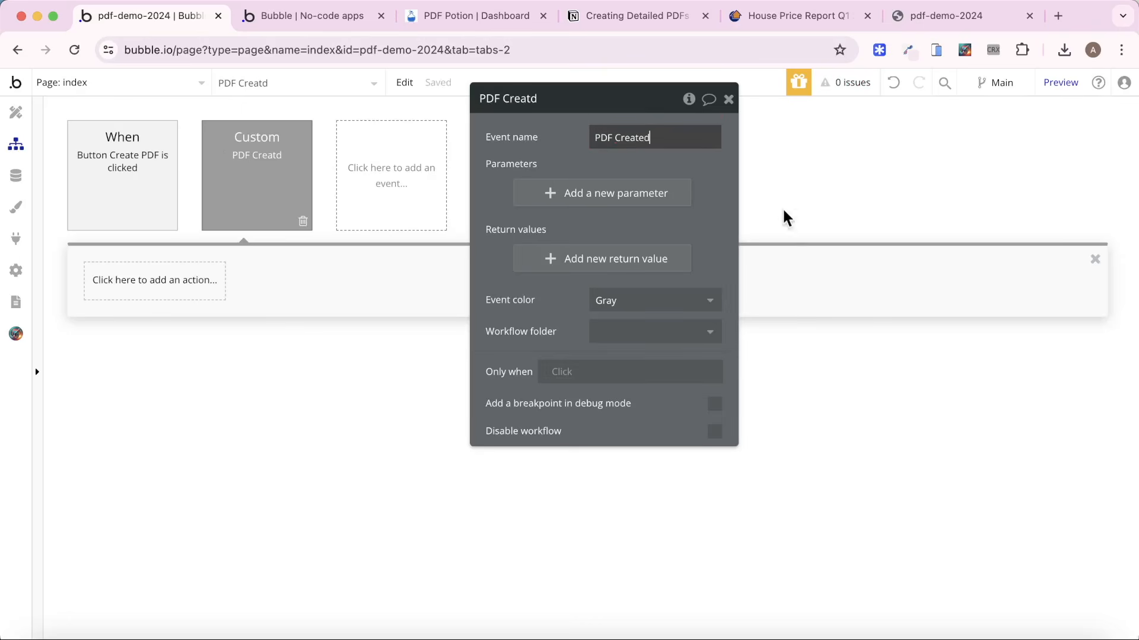
click(568, 156)
Add a required parameter named Report, of type Report, to the PDF Created event.
click(591, 202)
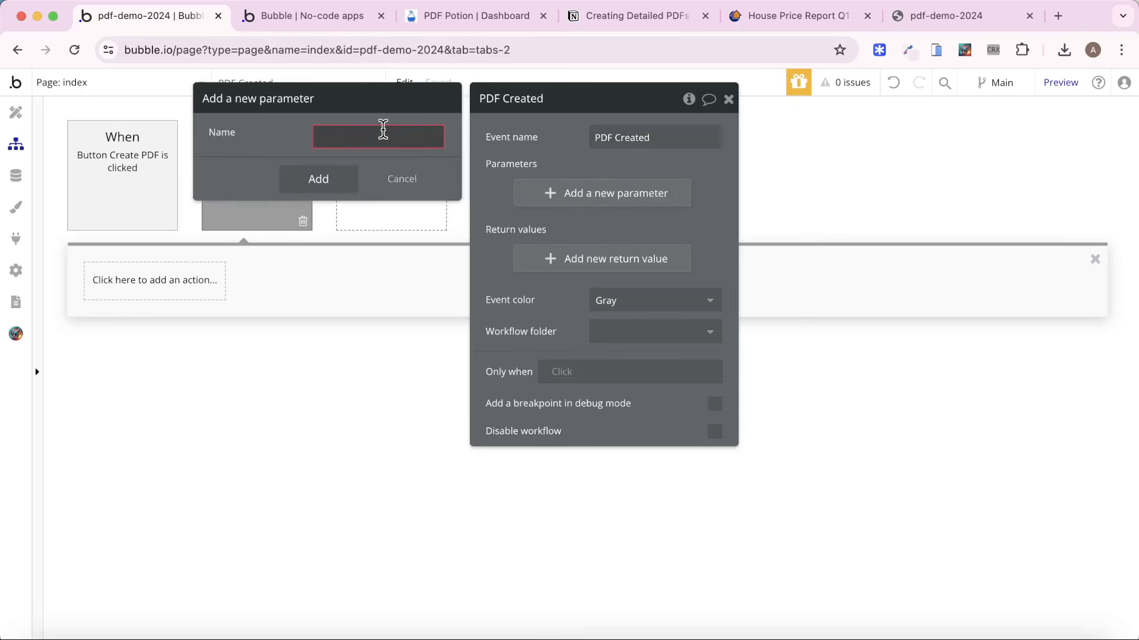
text(Report)
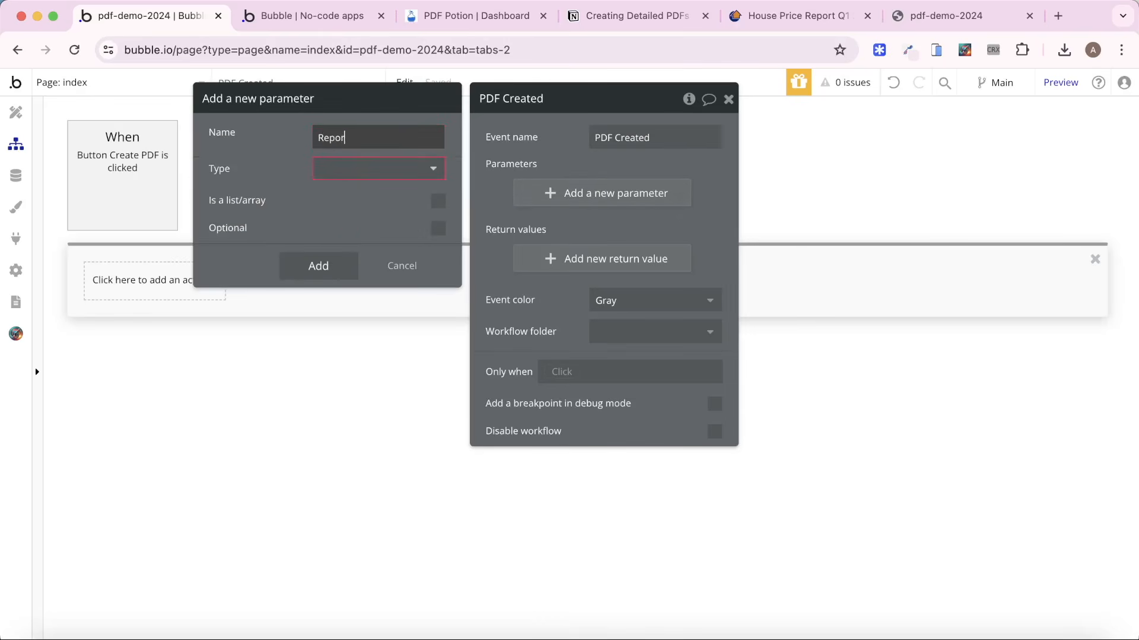
click(402, 170)
click(382, 235)
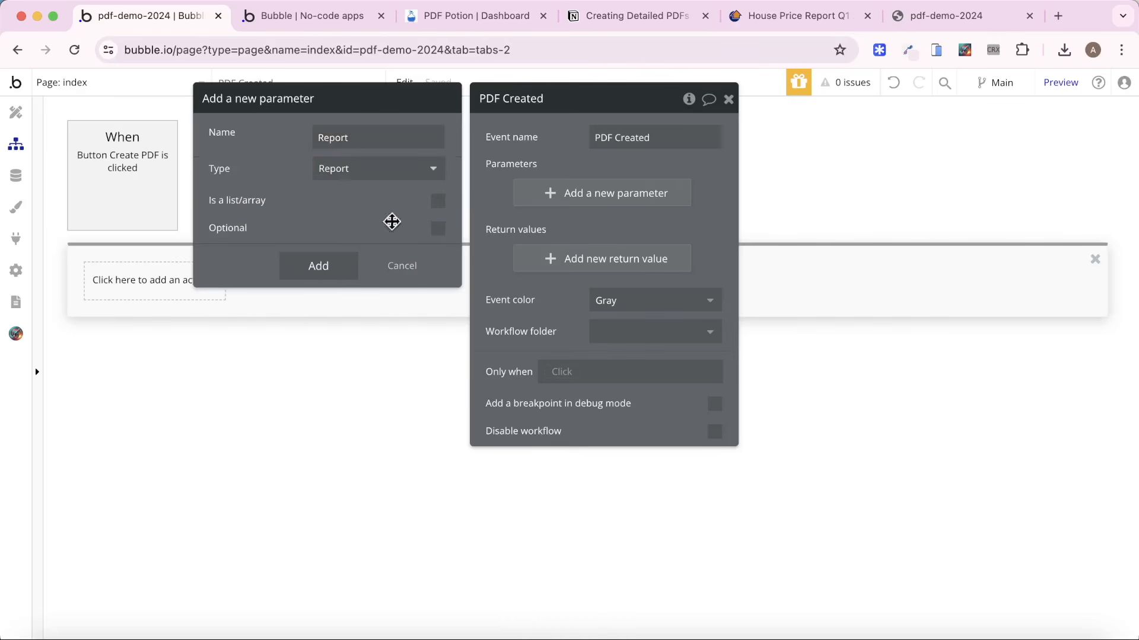
click(575, 138)
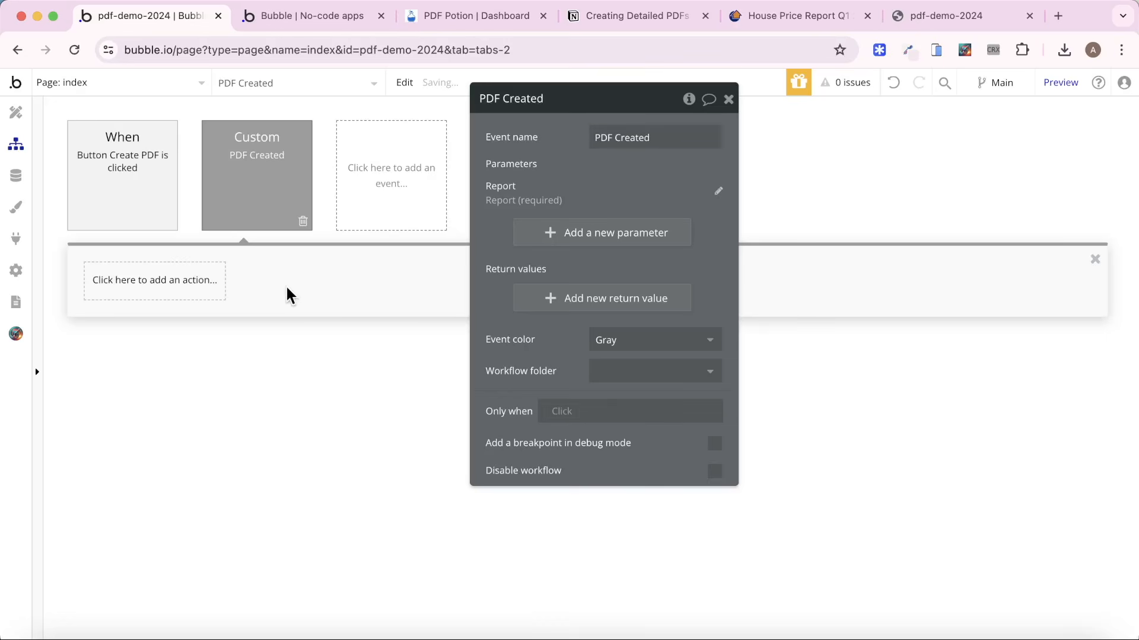
Add a Download PDF action to the PDF Created event and set its link to Report's Link.
click(178, 289)
mouse_move(154, 521)
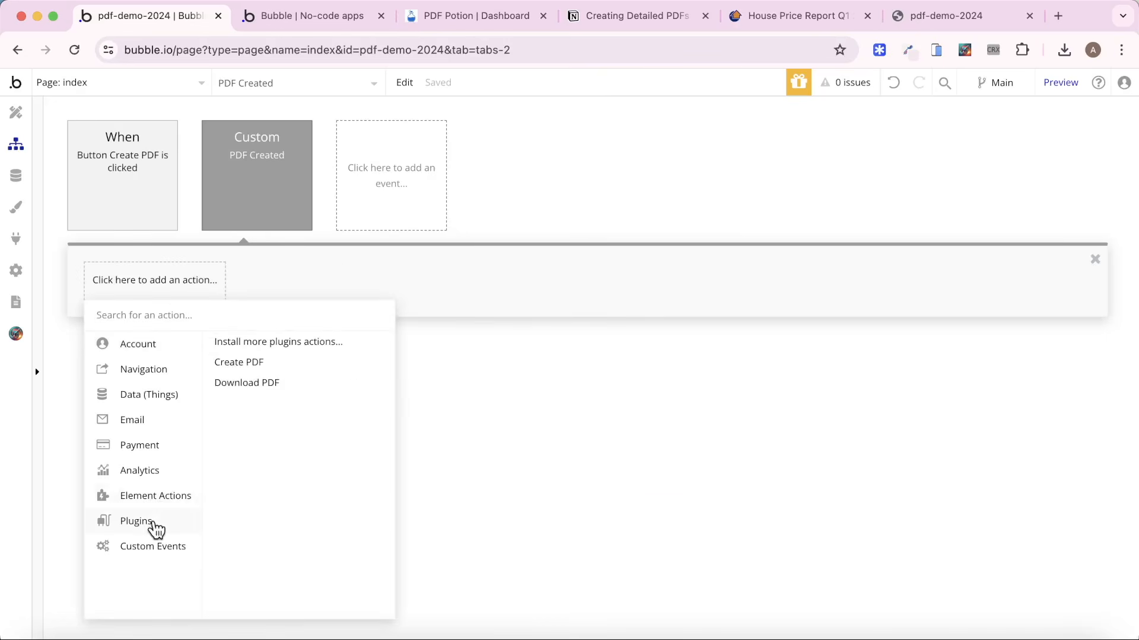
click(263, 387)
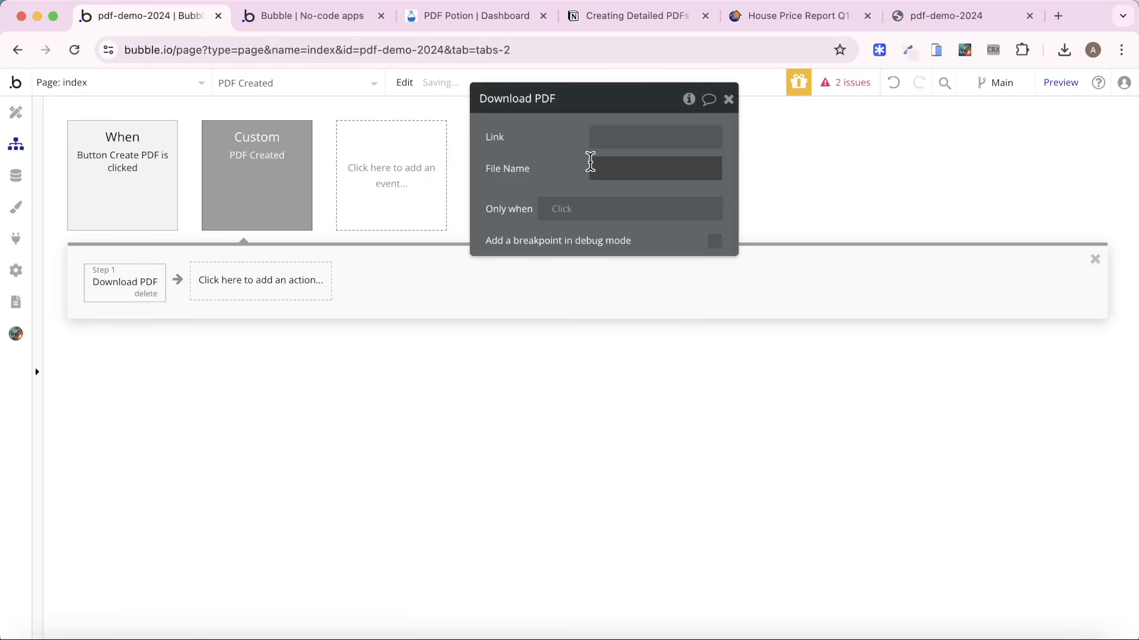
click(615, 140)
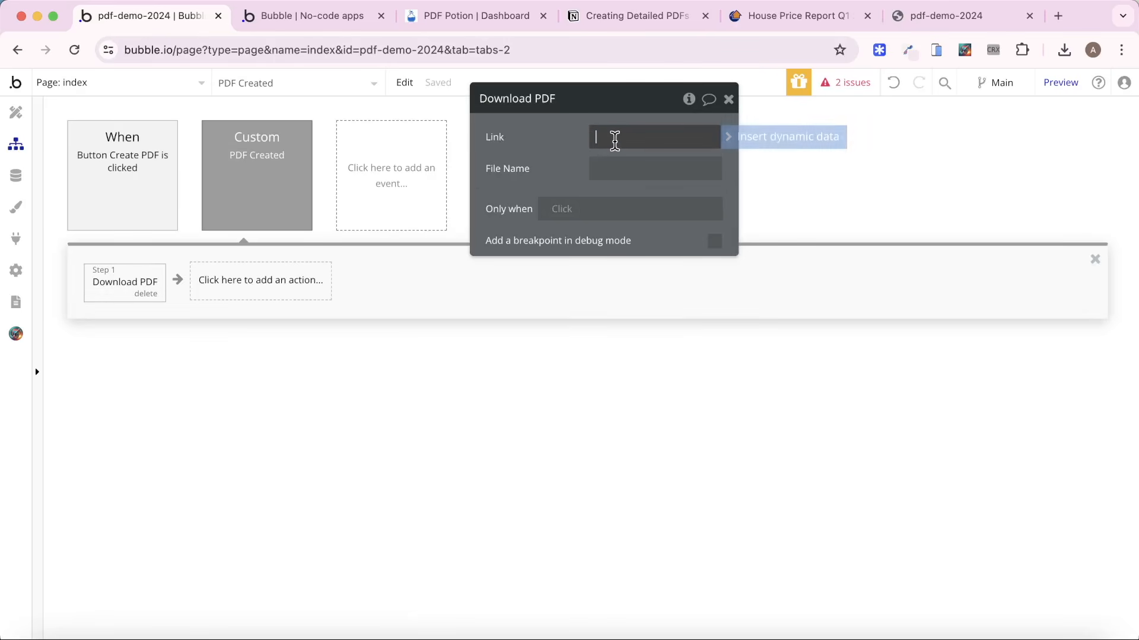
click(734, 140)
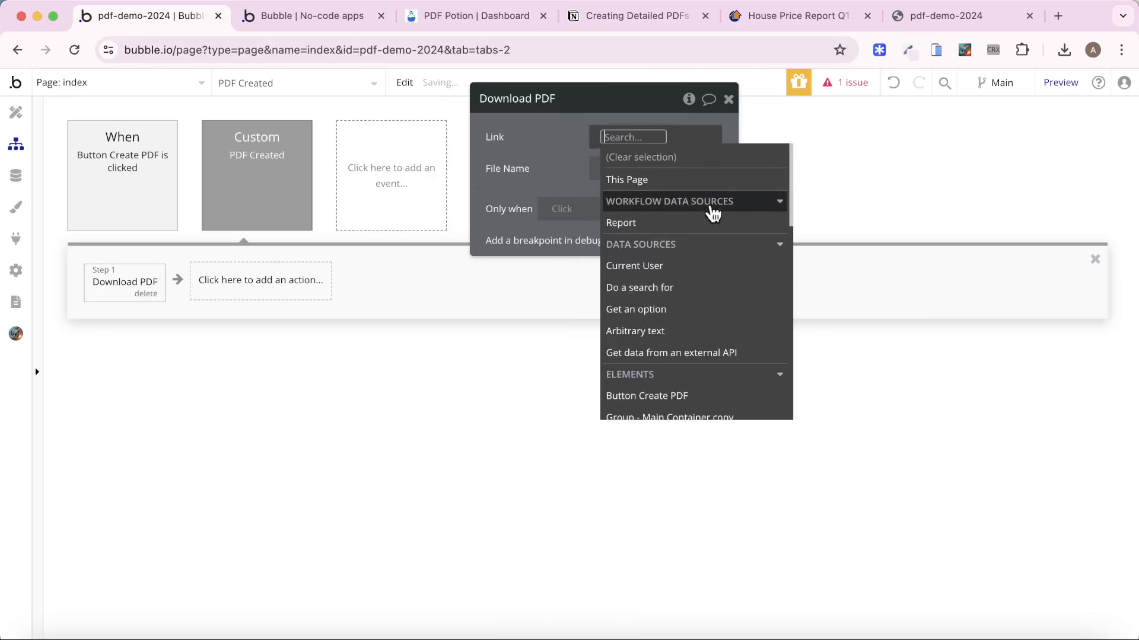
click(705, 223)
click(701, 244)
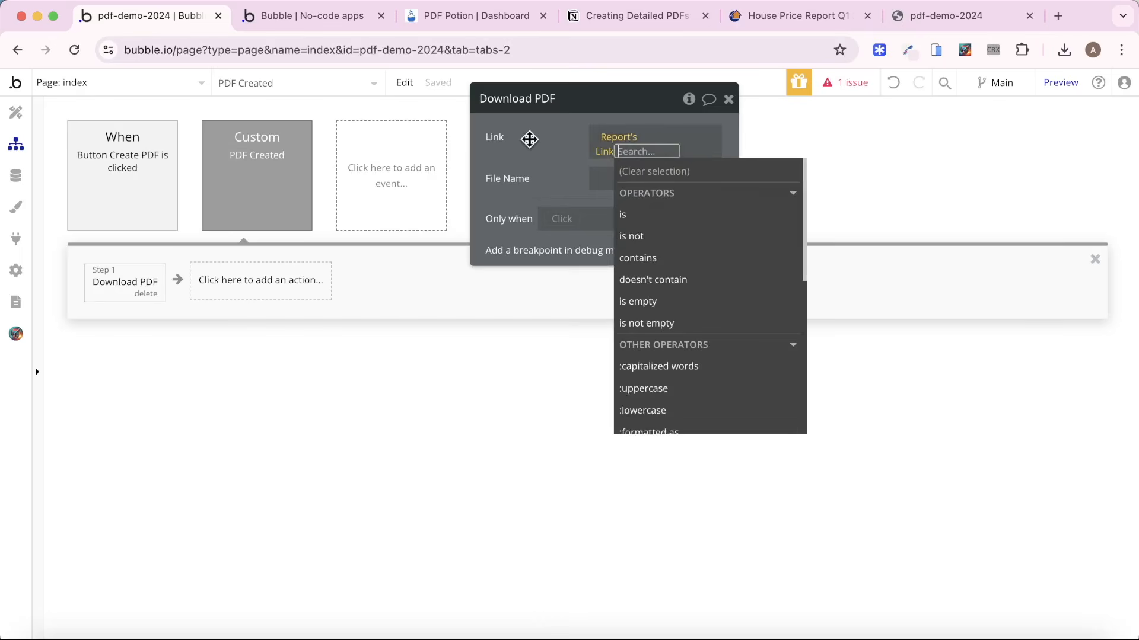
click(529, 140)
click(288, 162)
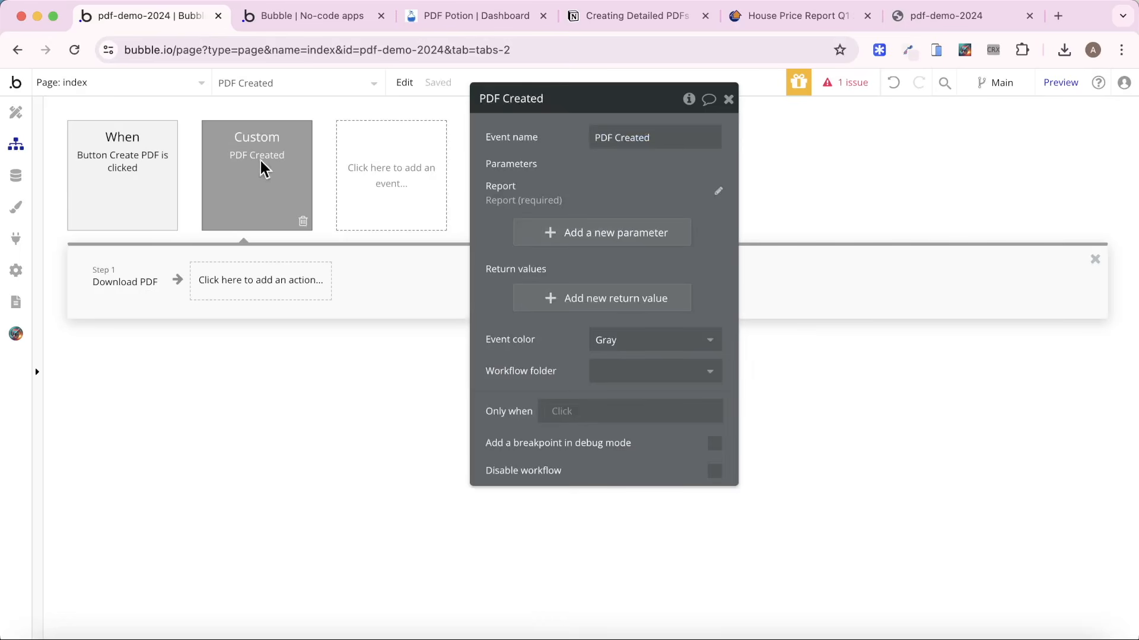
click(132, 282)
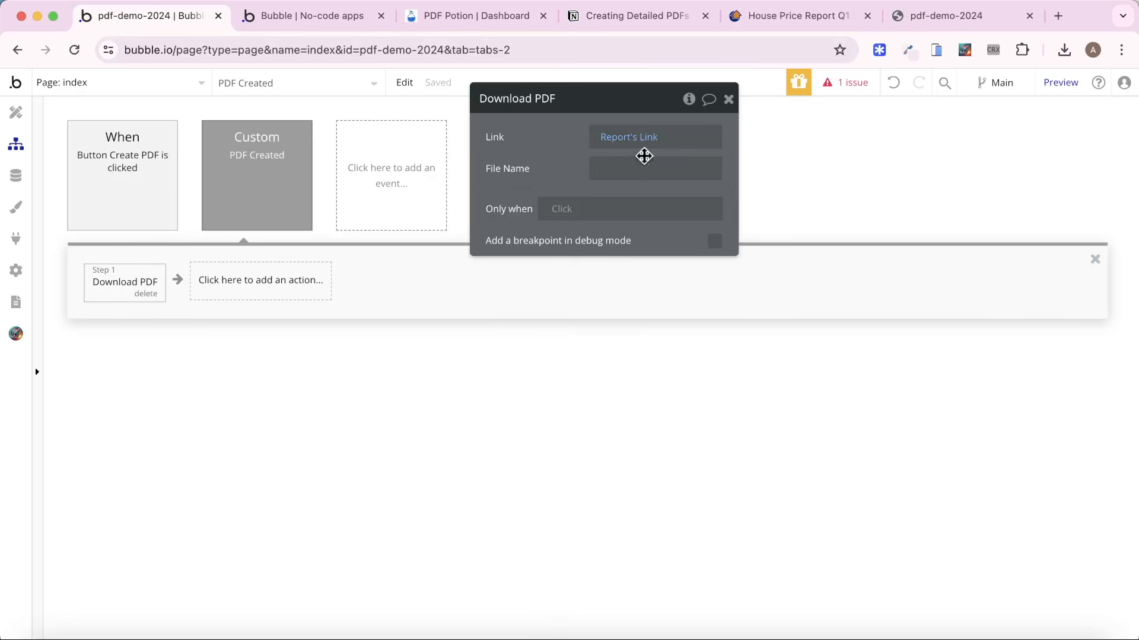
Set the Download PDF action's file name to "Property Report - May-24".
click(636, 168)
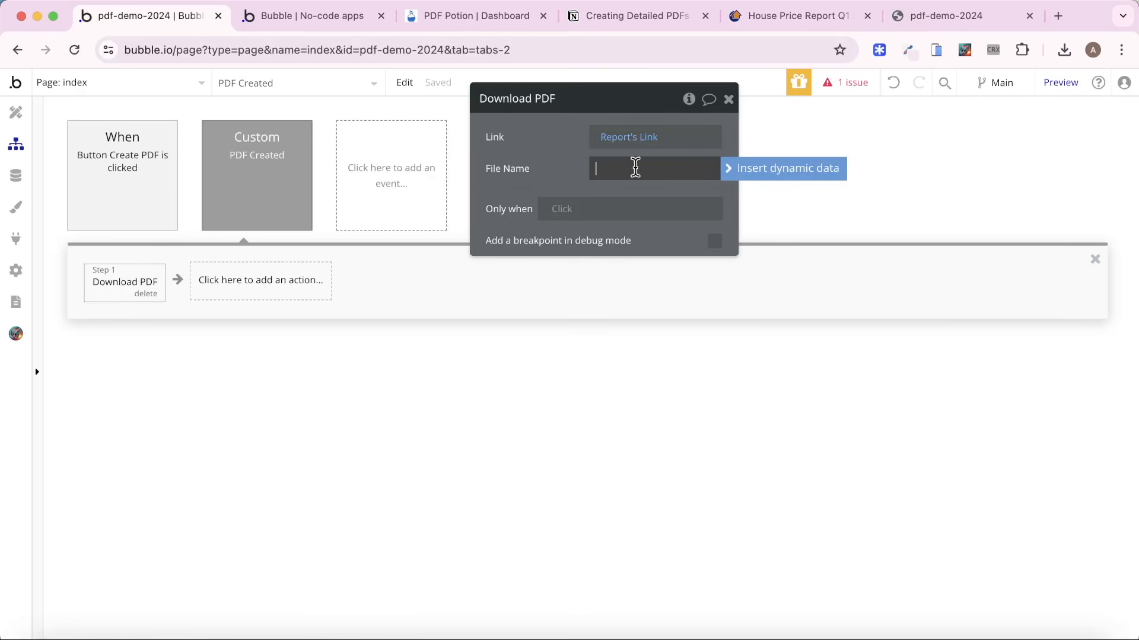
text(Property Report - May-24)
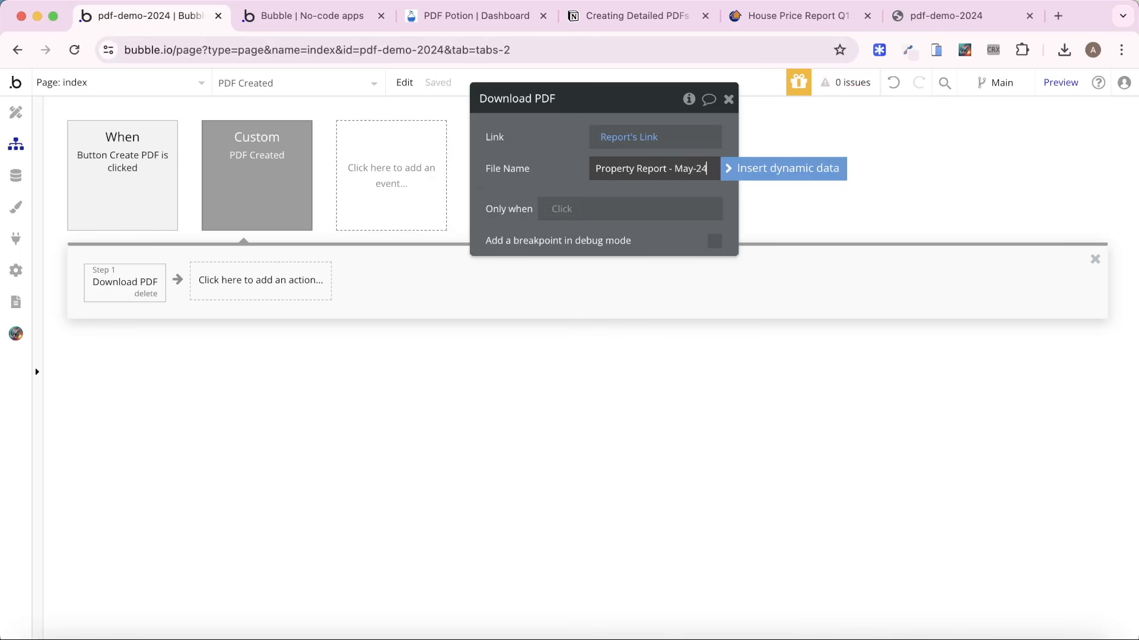
click(499, 166)
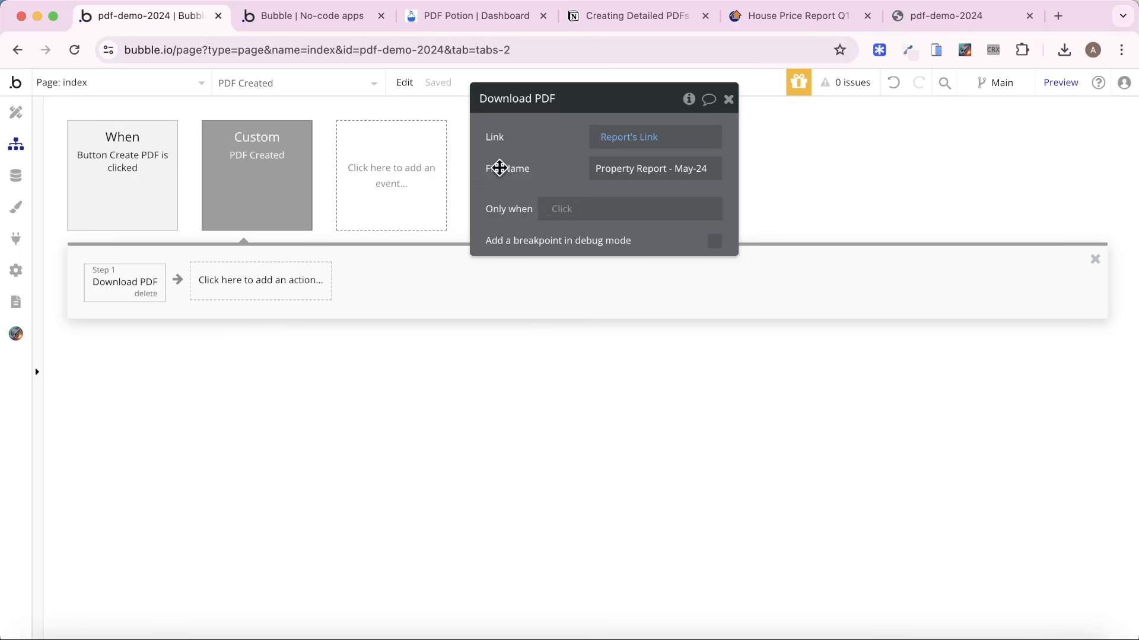
Add an action to the Create PDF button's workflow that triggers PDF Created when data changes, and check the Report entries in the app data.
click(136, 159)
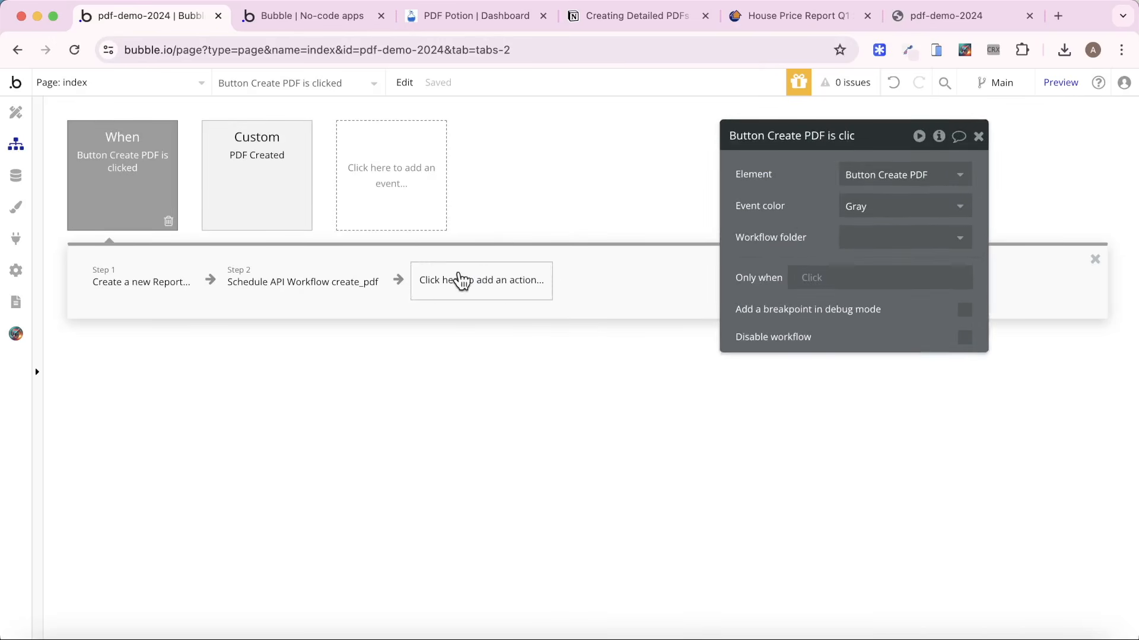
click(460, 280)
click(467, 548)
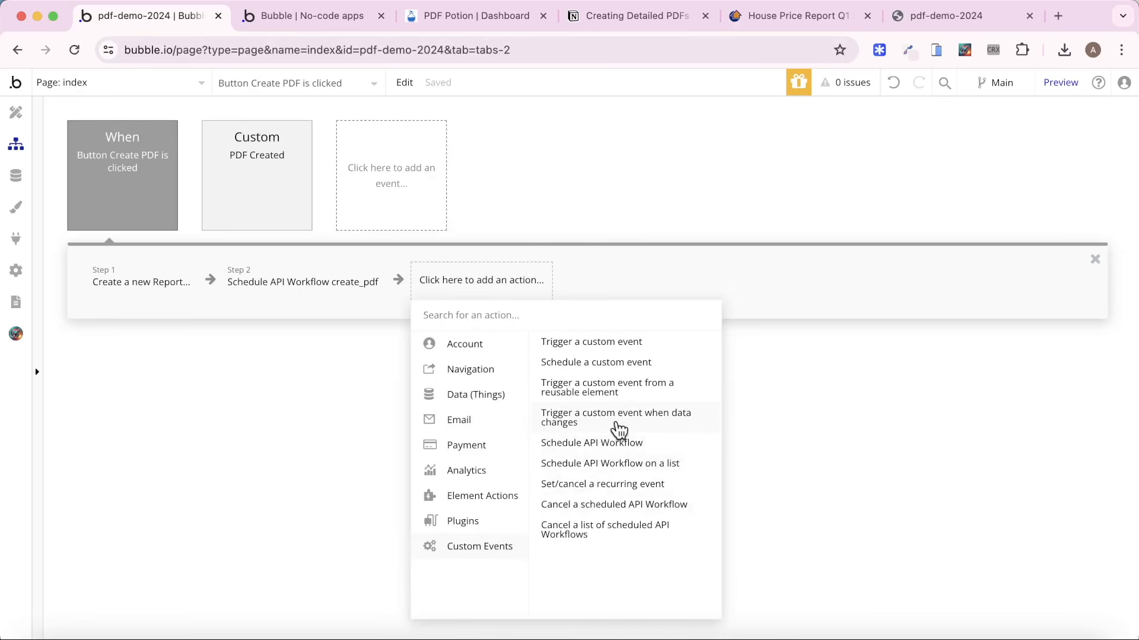
mouse_move(619, 429)
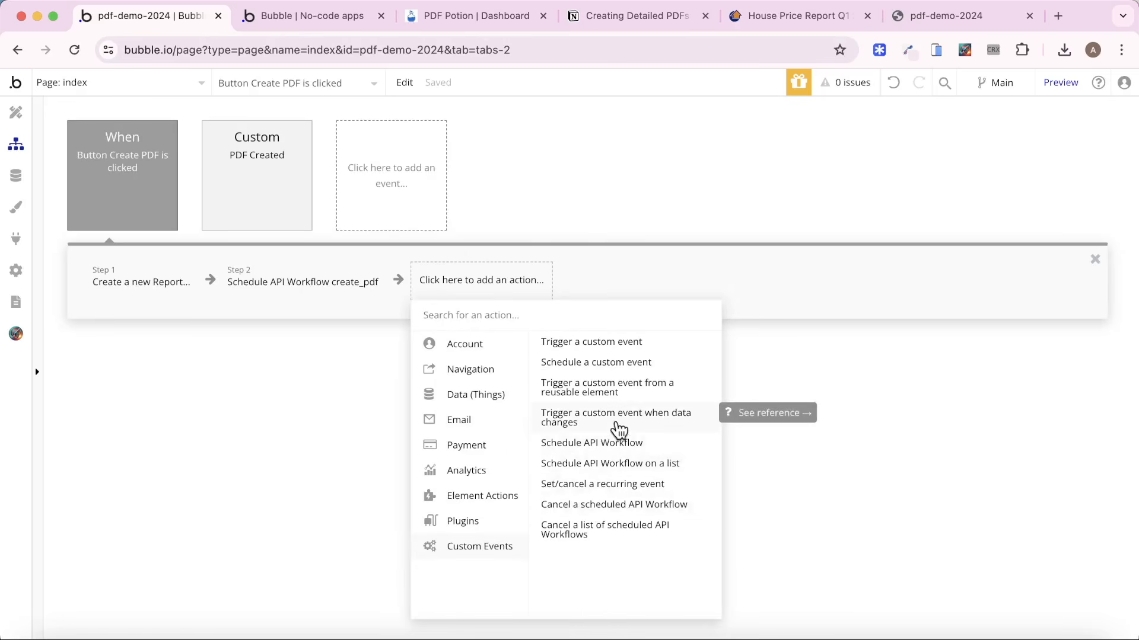
click(618, 428)
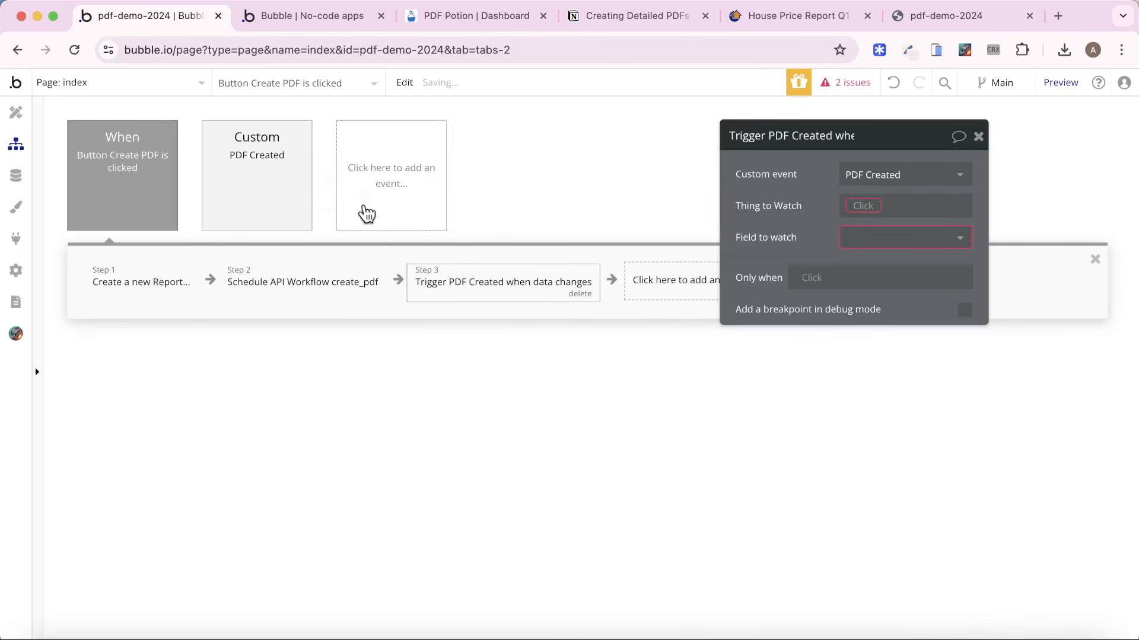
click(26, 168)
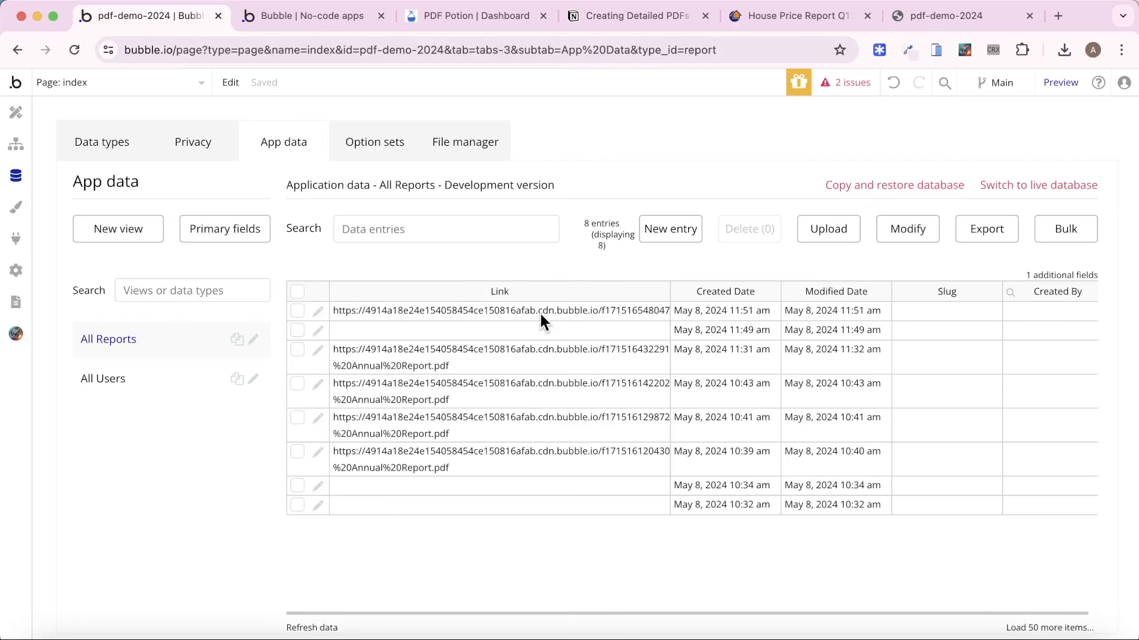
Make the PDF Created trigger watch the Link field of the Report created in step 1.
click(13, 144)
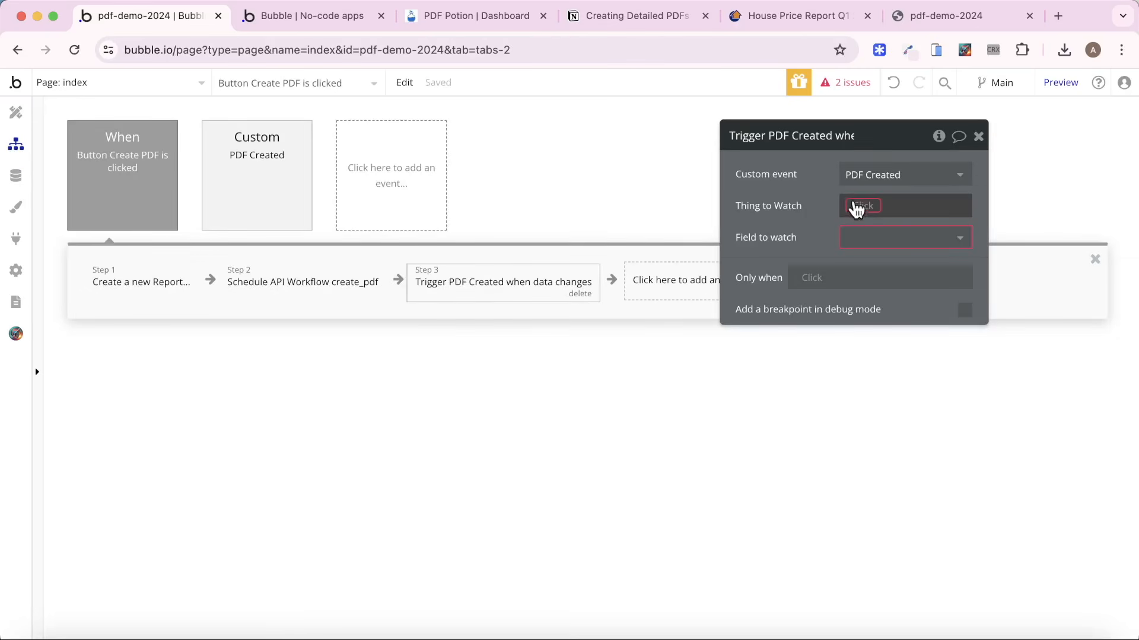
click(855, 205)
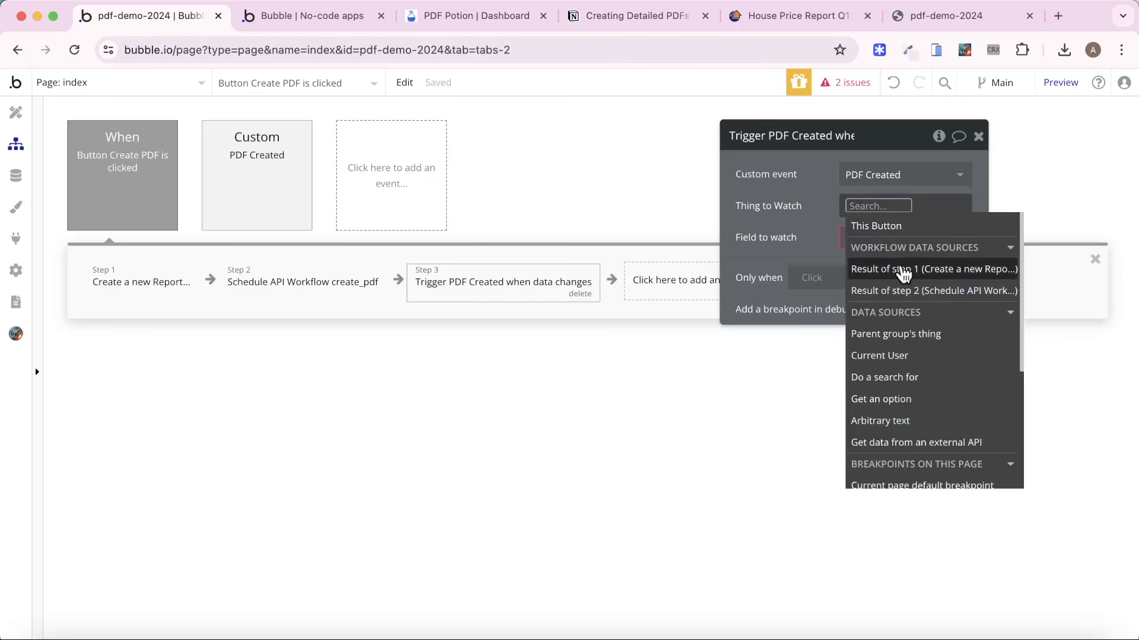
click(897, 268)
click(802, 208)
click(877, 247)
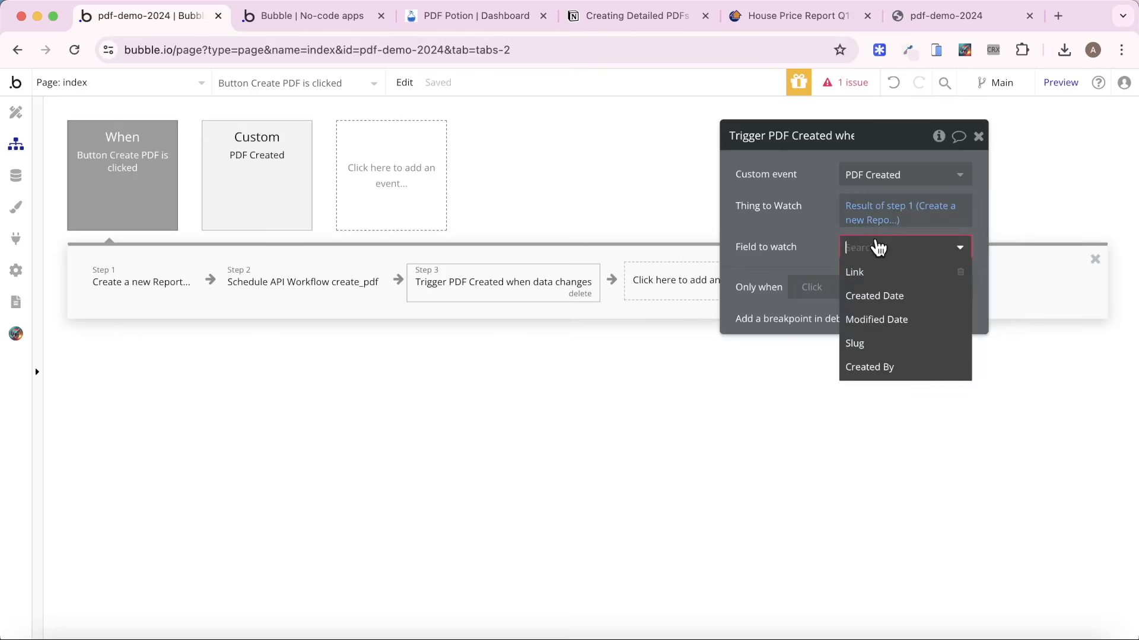
click(877, 247)
click(877, 247)
click(891, 272)
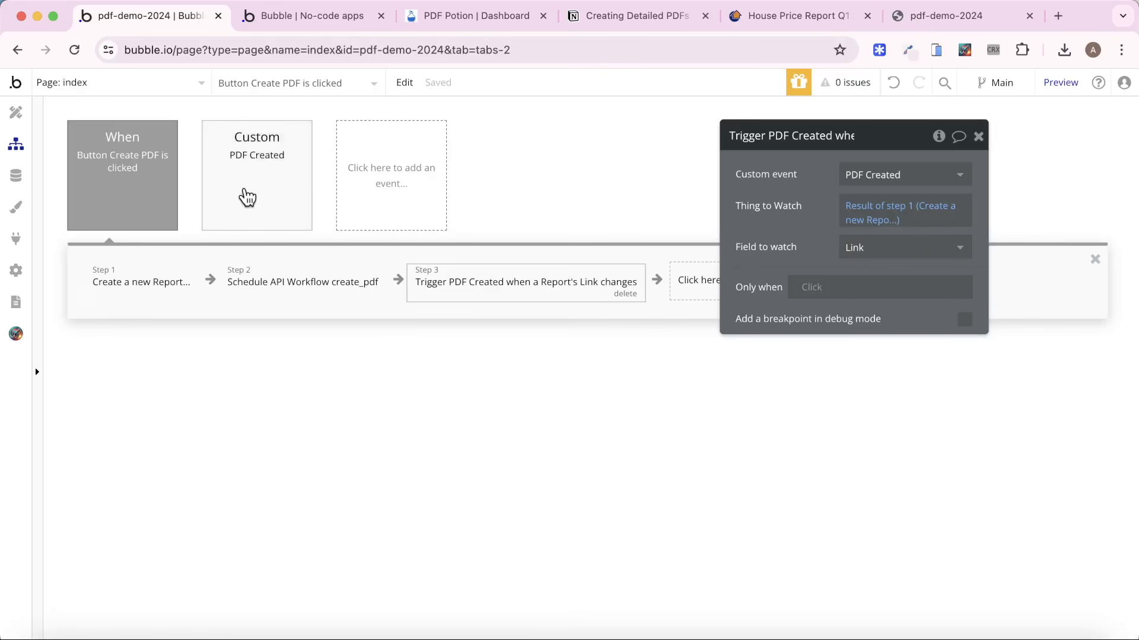
Test PDF creation in the app preview and look through the downloaded Property Report - May-24.pdf.
click(318, 25)
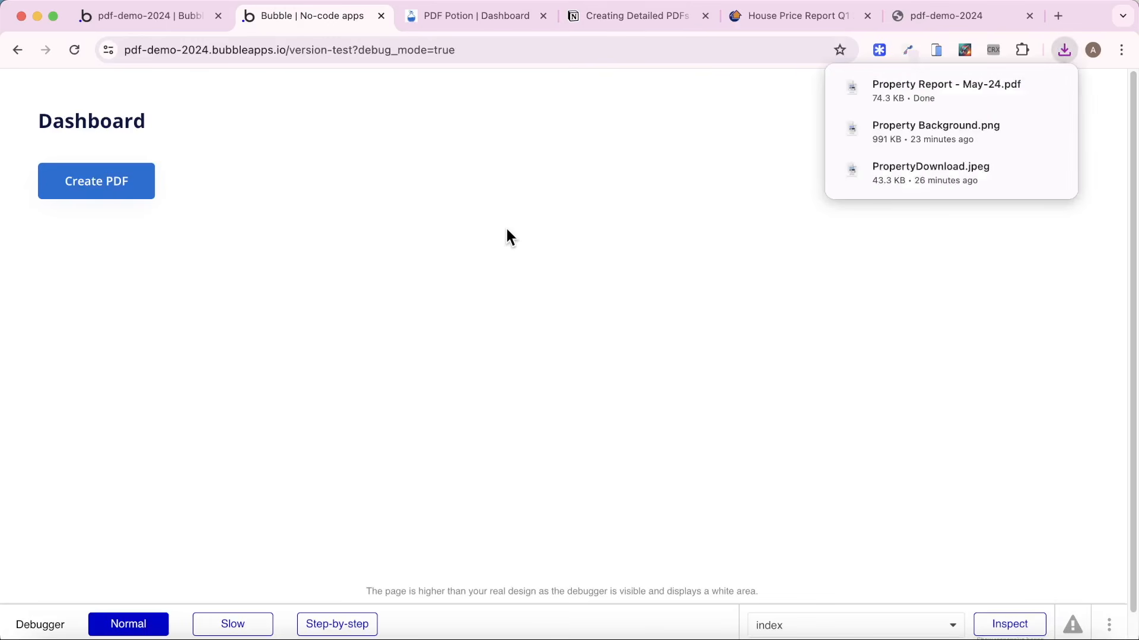
click(920, 95)
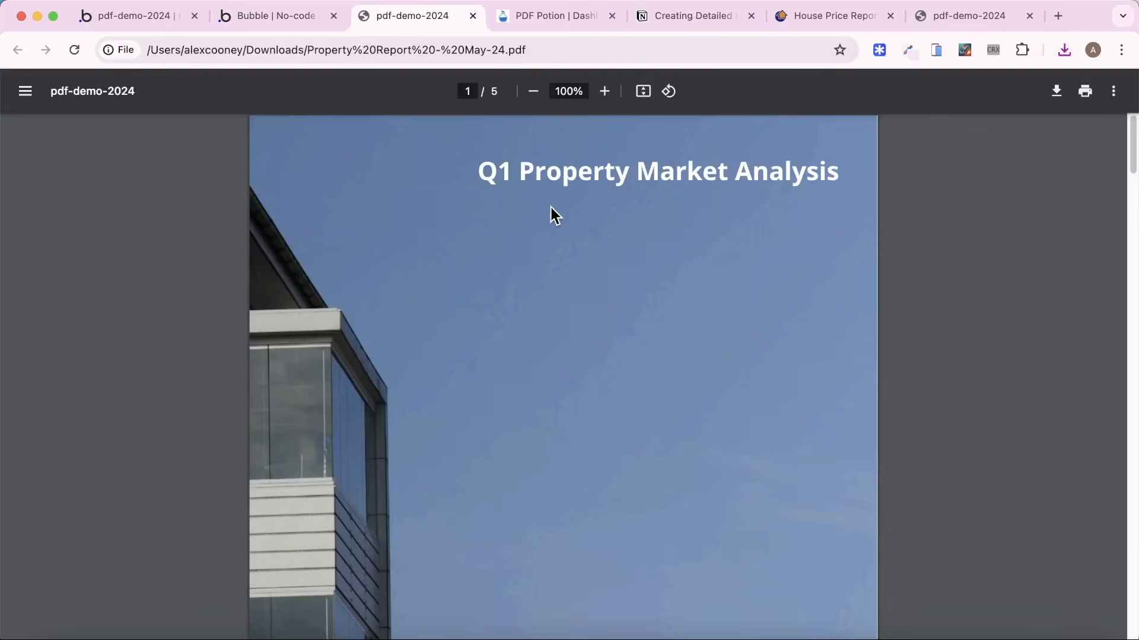
scroll(555, 216, down, 20)
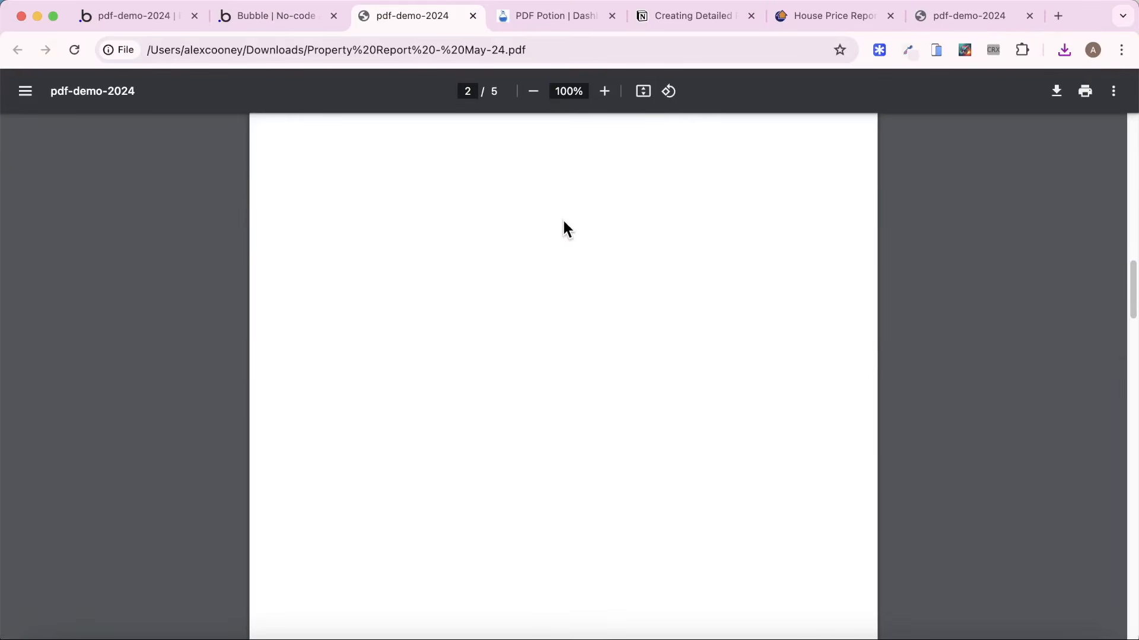
scroll(561, 222, up, 20)
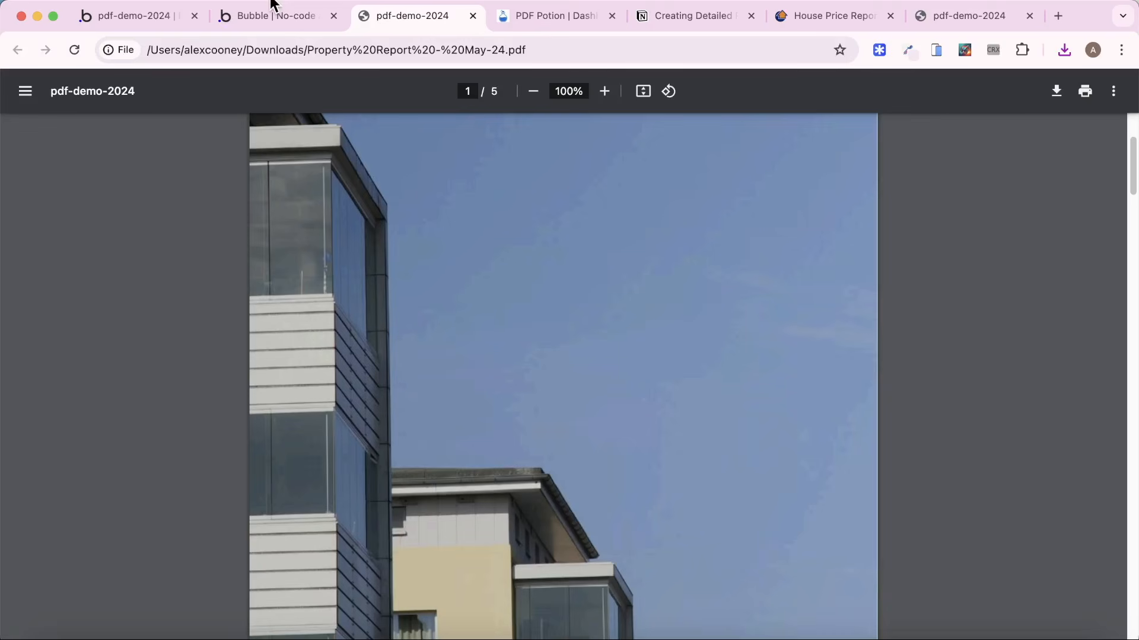
Check the Notion outline and the PDF Potion subscription plans, and run Create PDF again in the app preview.
click(697, 10)
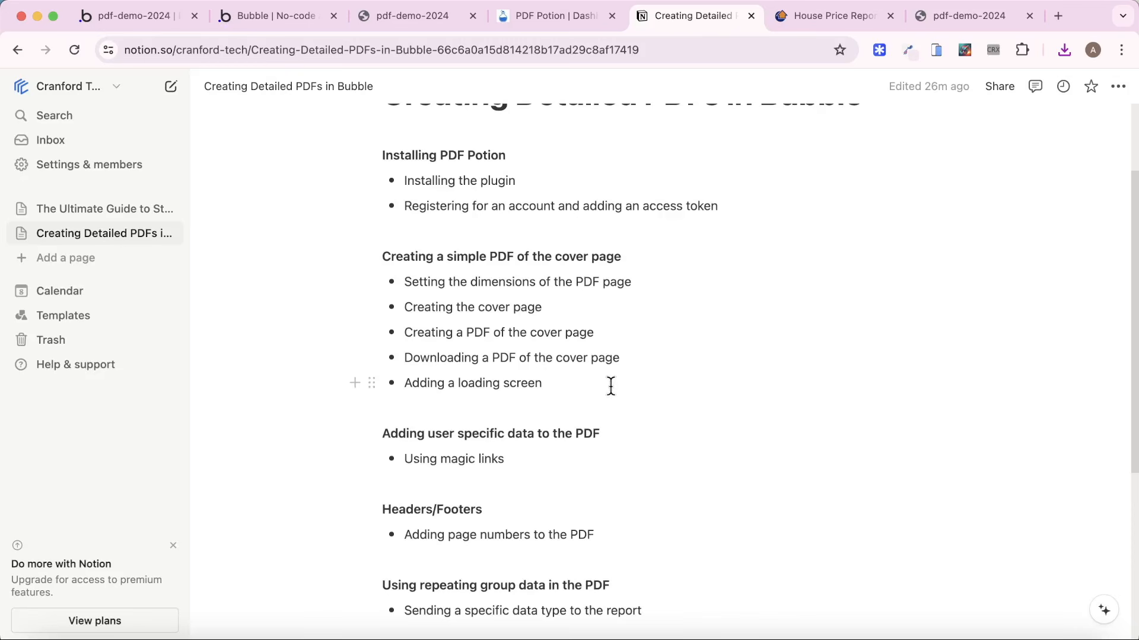
click(521, 18)
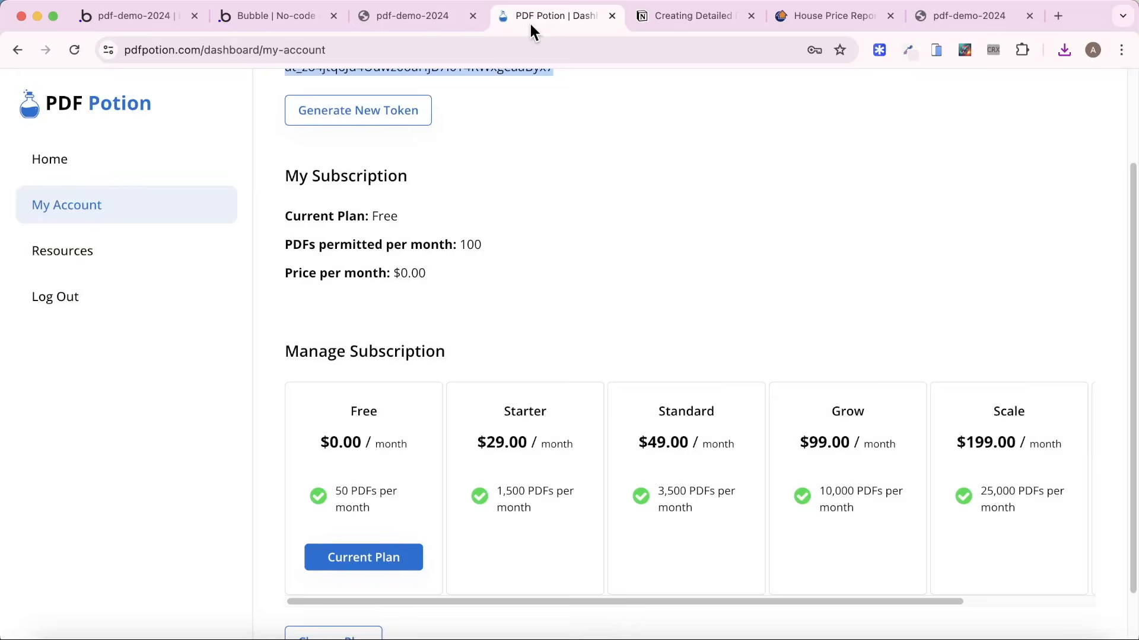
click(309, 16)
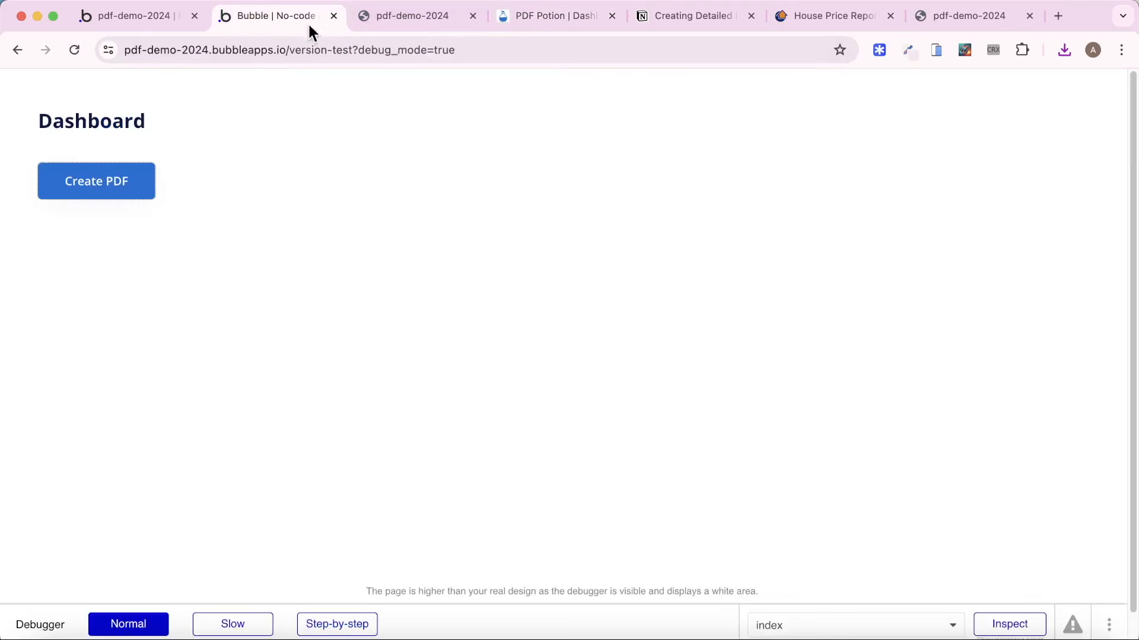
click(134, 183)
Open the property-report page in the Bubble editor and compare it with the downloaded PDF's pages.
click(136, 15)
click(119, 83)
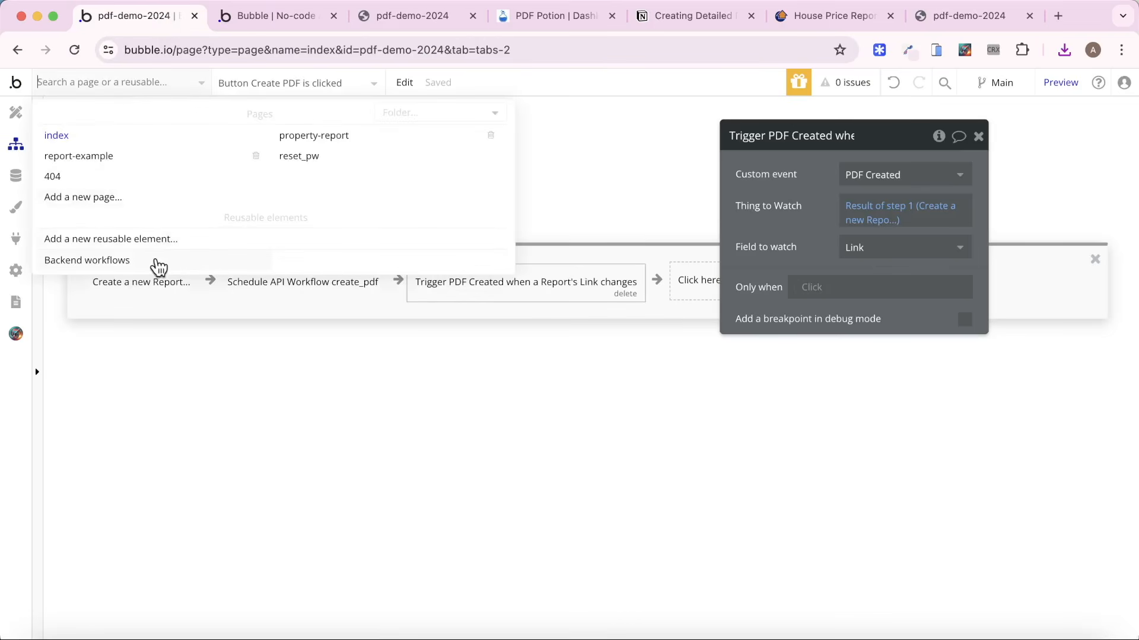
click(375, 136)
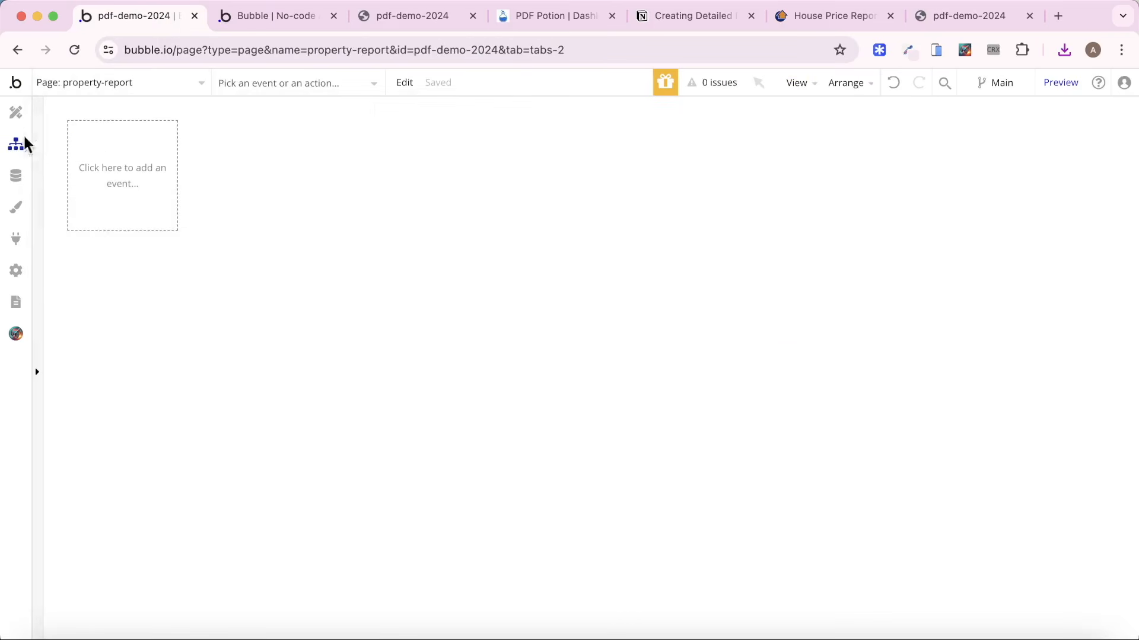
click(415, 16)
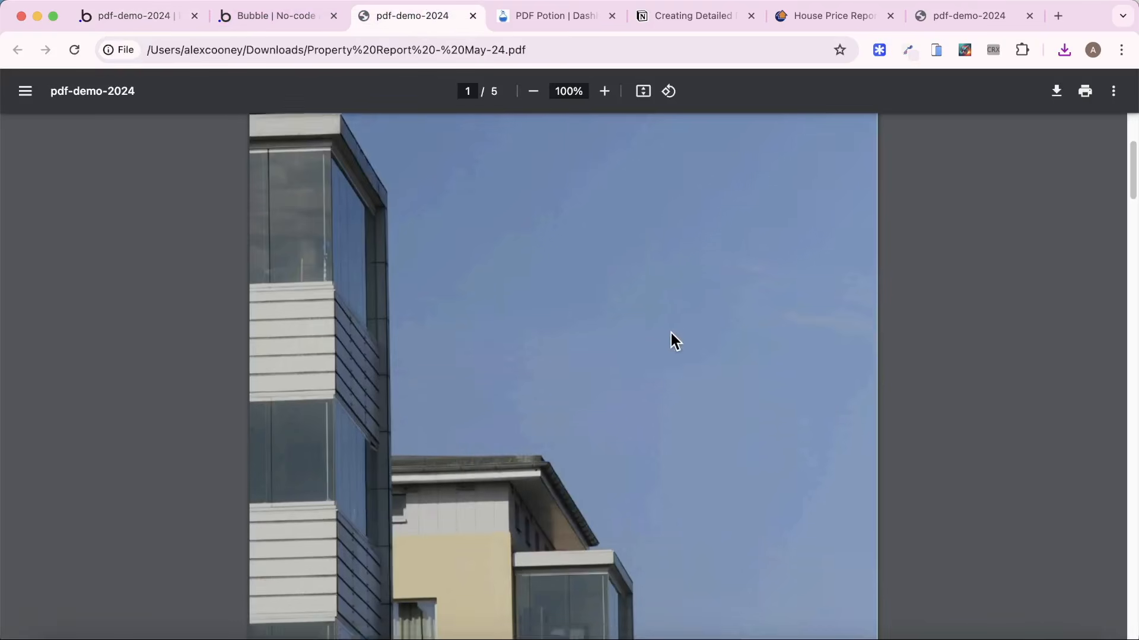
scroll(671, 341, down, 10)
click(173, 16)
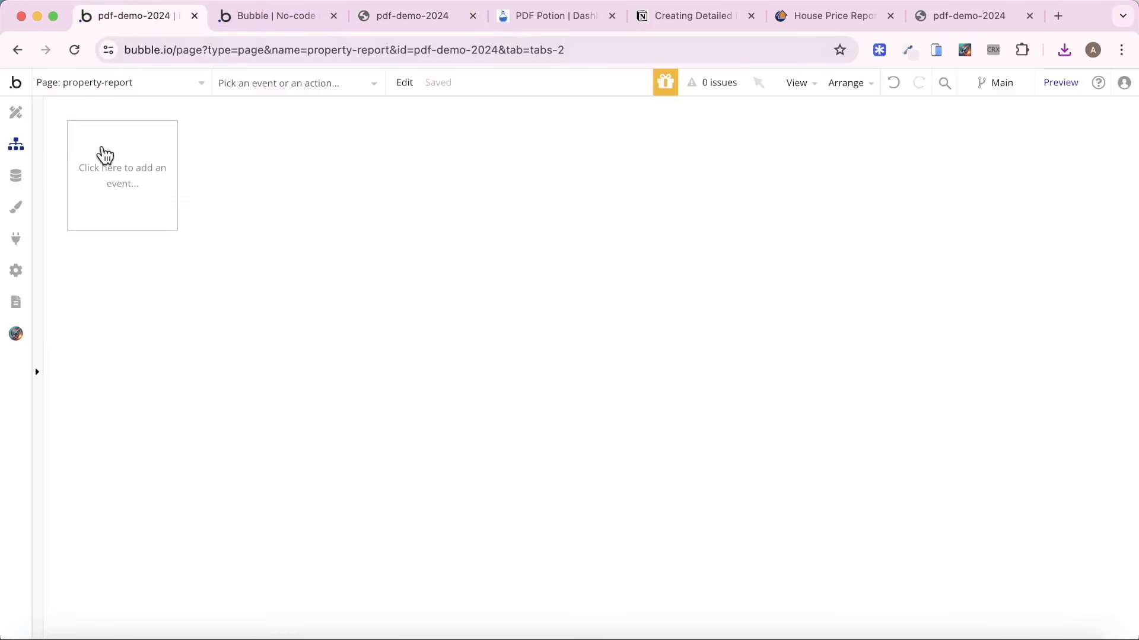
Set the property-report page's minimum height to 0 and return to the index page in the designer.
click(15, 112)
scroll(711, 382, down, 10)
click(714, 376)
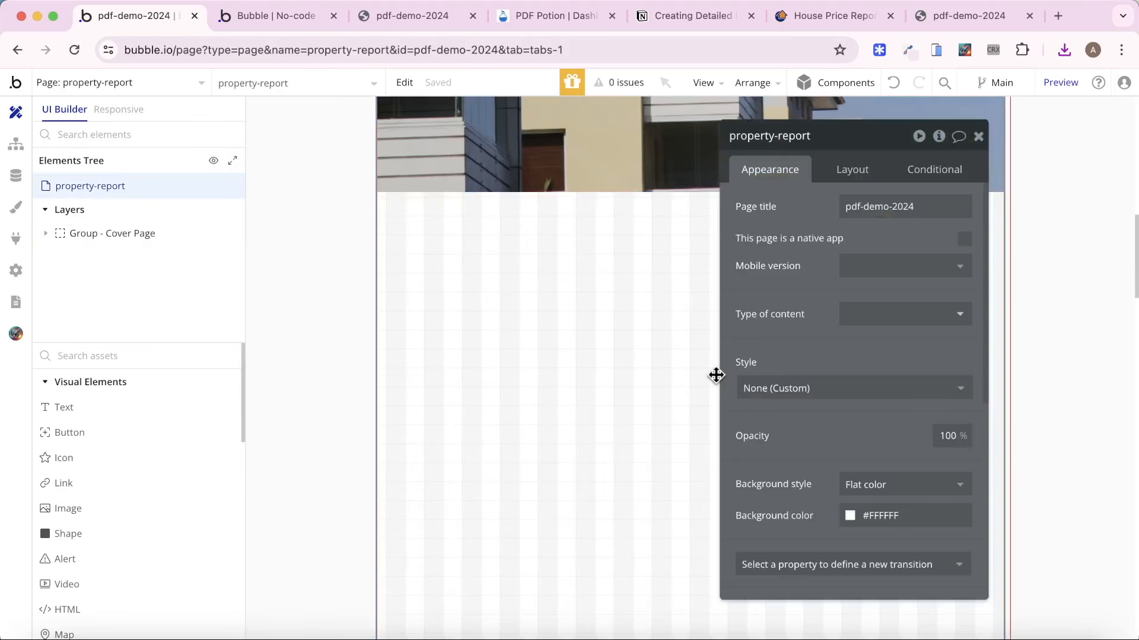
click(850, 171)
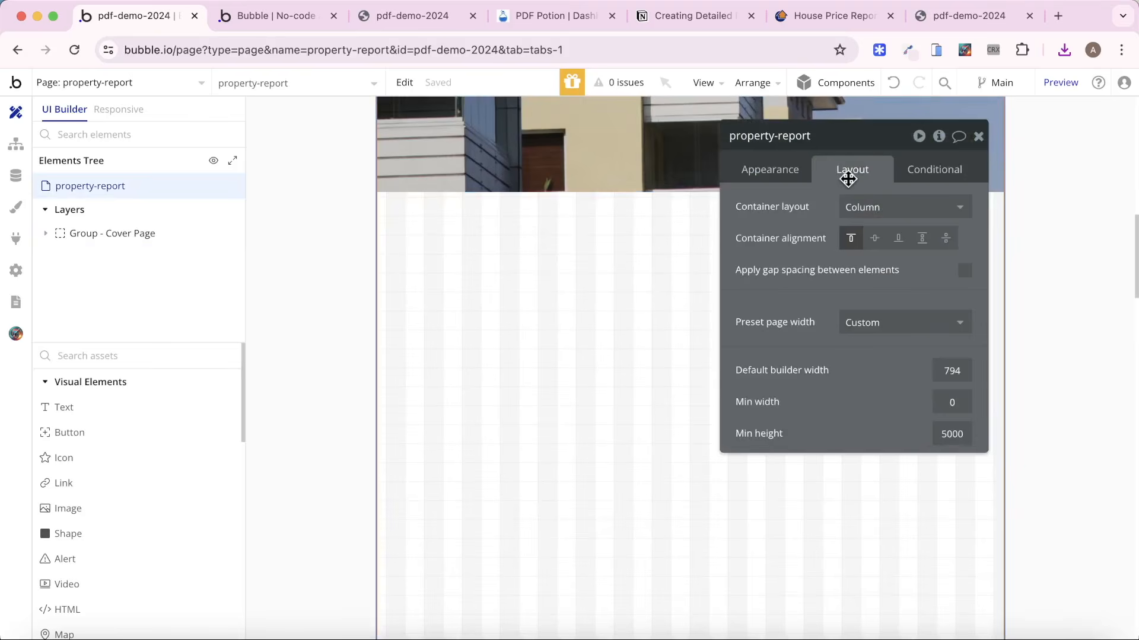
double_click(945, 433)
key(BackSpace)
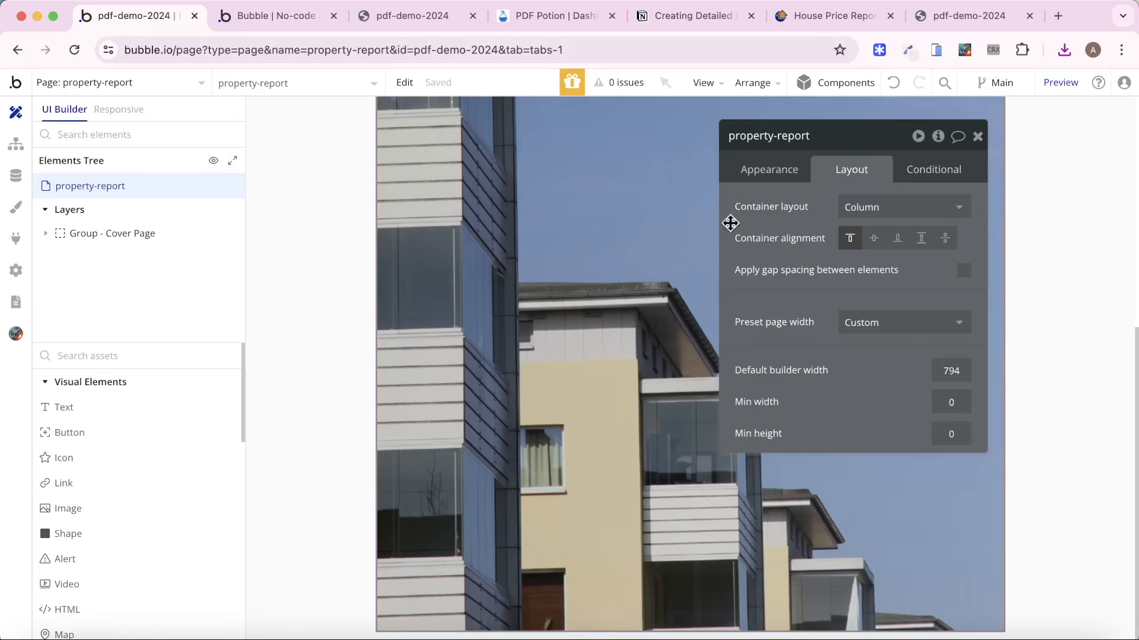
click(977, 138)
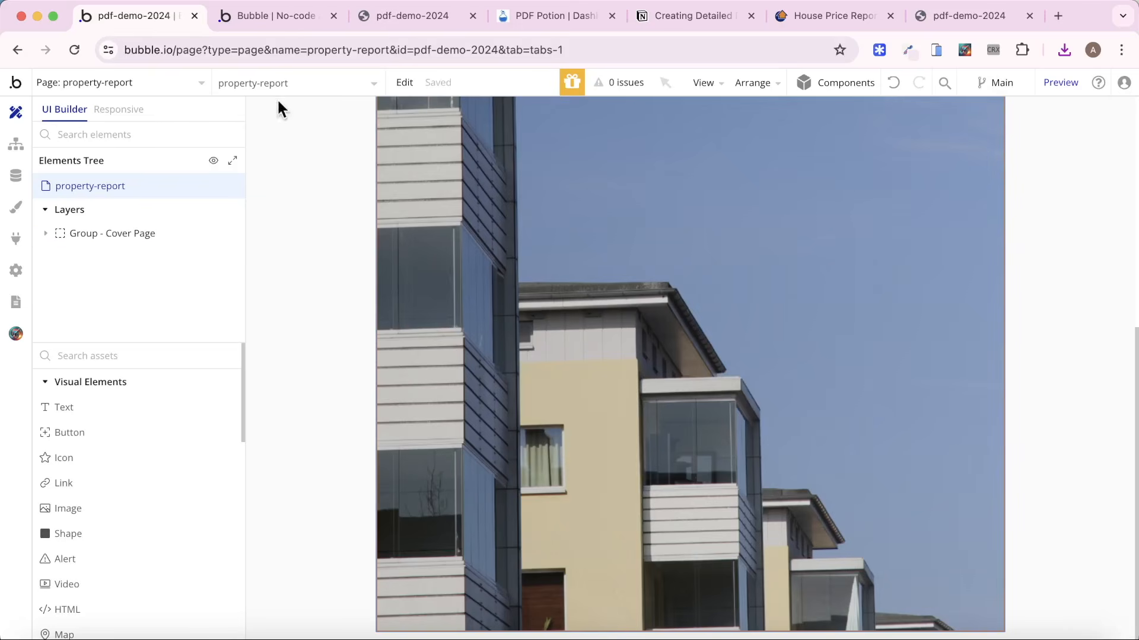
click(166, 101)
click(94, 135)
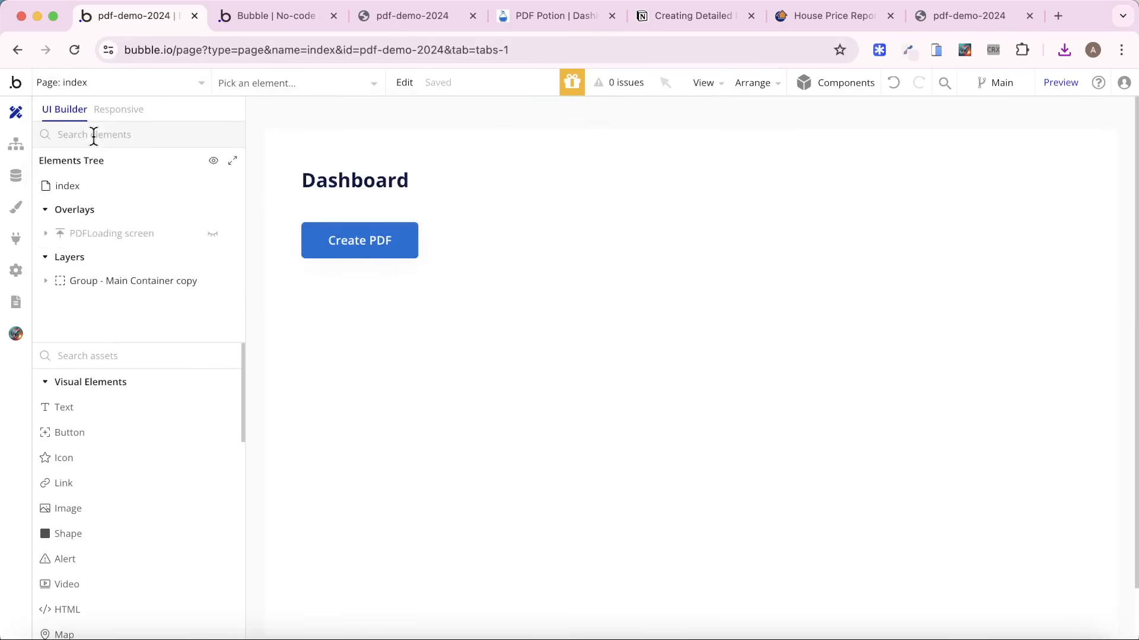
Draw a floating group about 945 by 522 px over the index page.
click(148, 351)
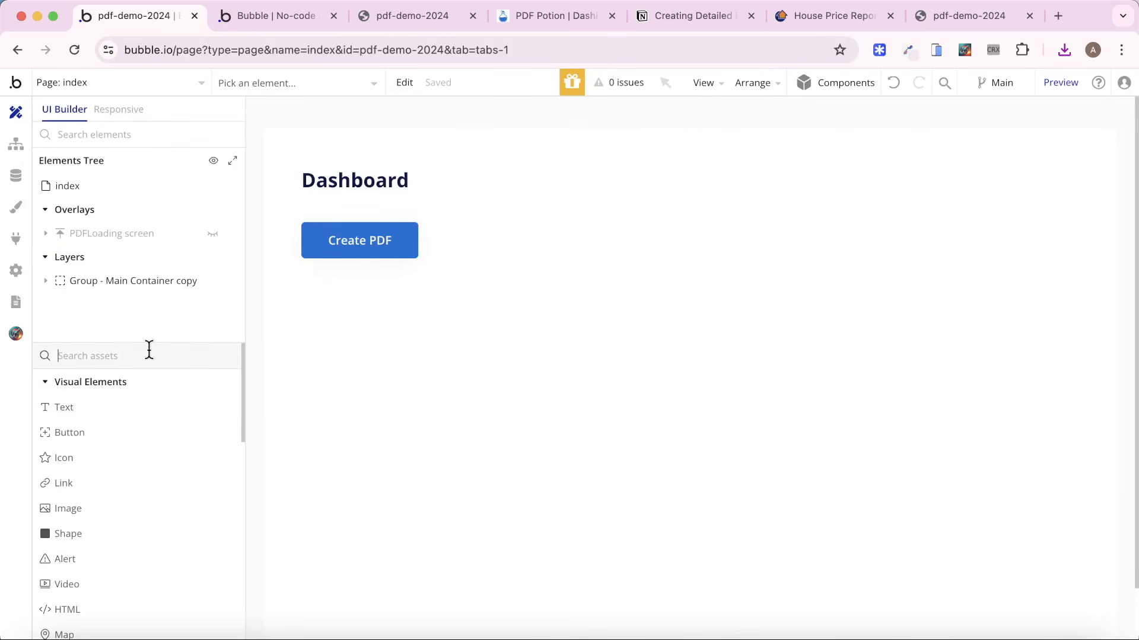
text(flo)
click(153, 400)
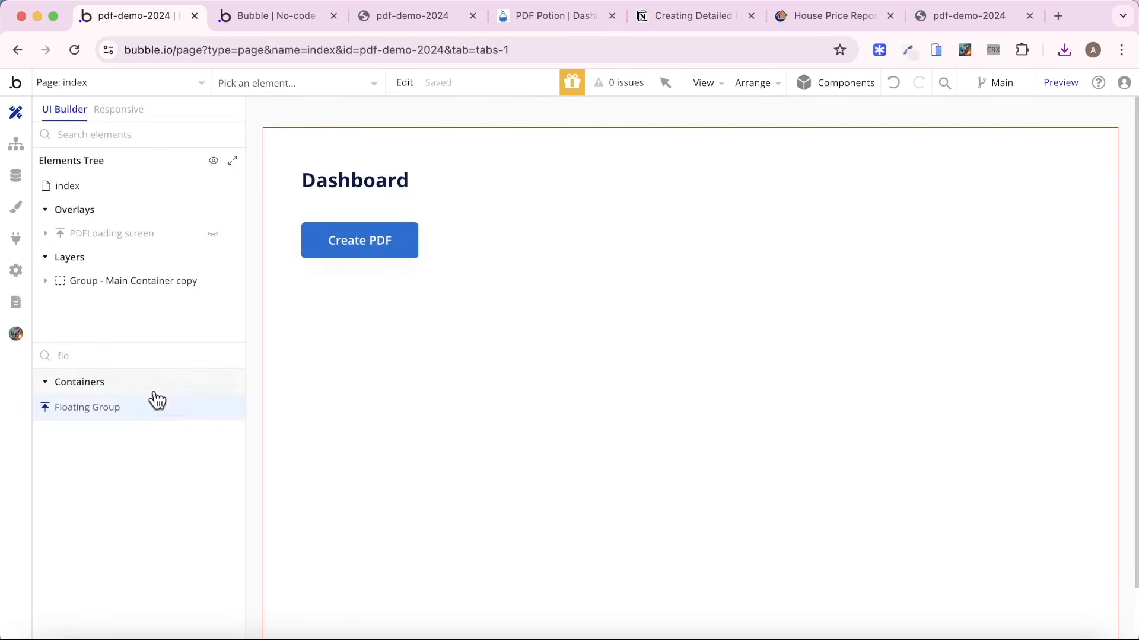
drag(268, 139, 1010, 541)
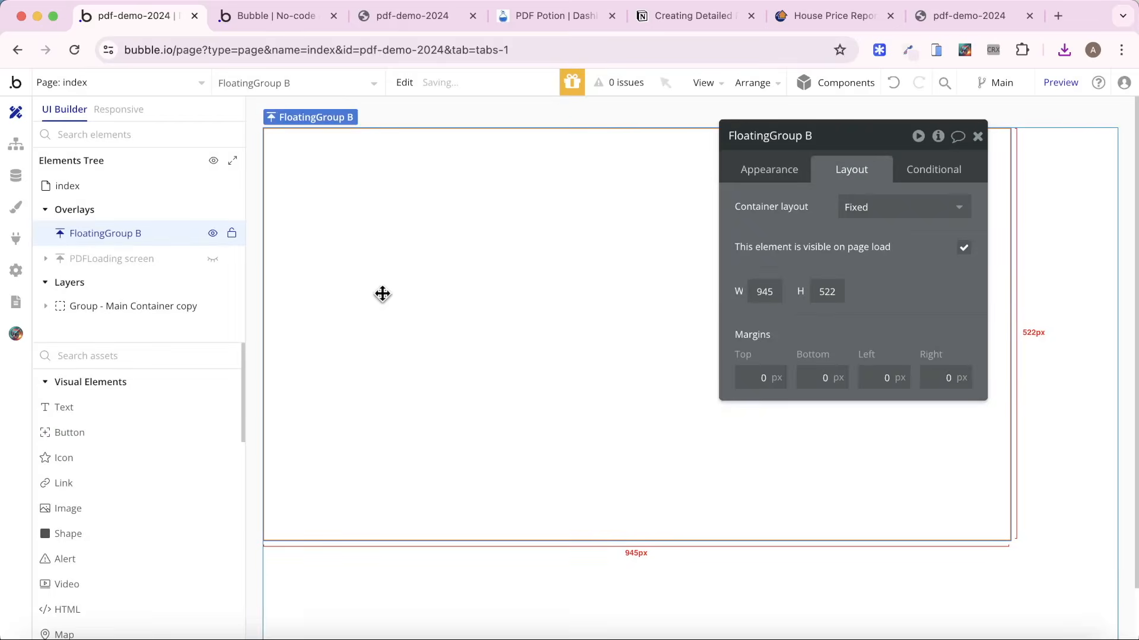
Give the new floating group a Column layout and turn off its fixed width and fit-height-to-content settings.
click(846, 208)
click(902, 320)
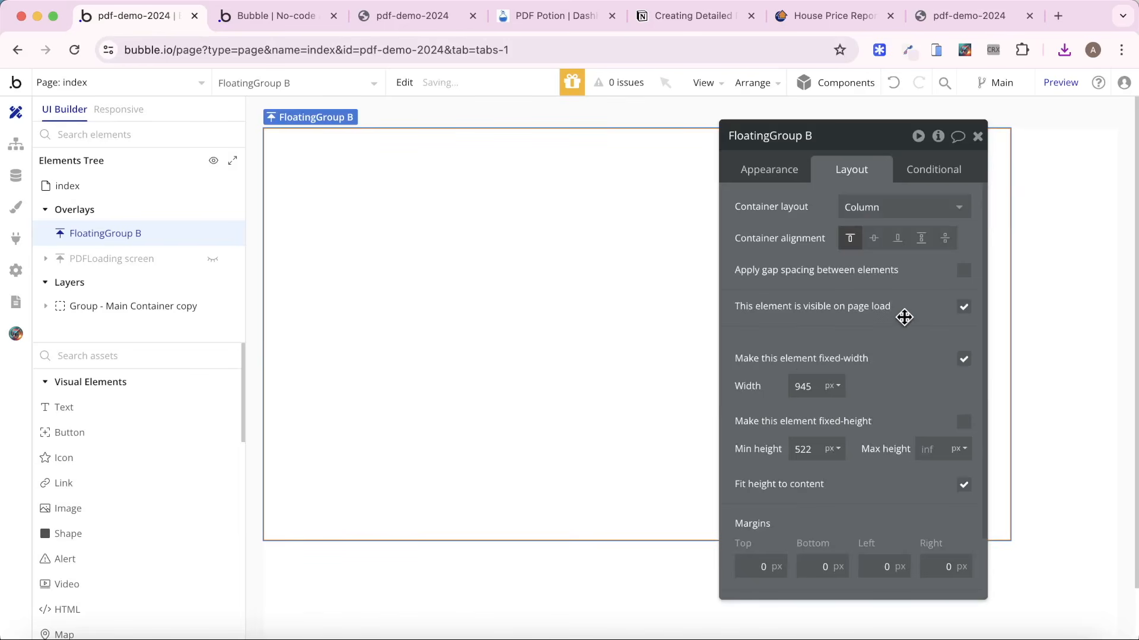
click(964, 359)
click(964, 513)
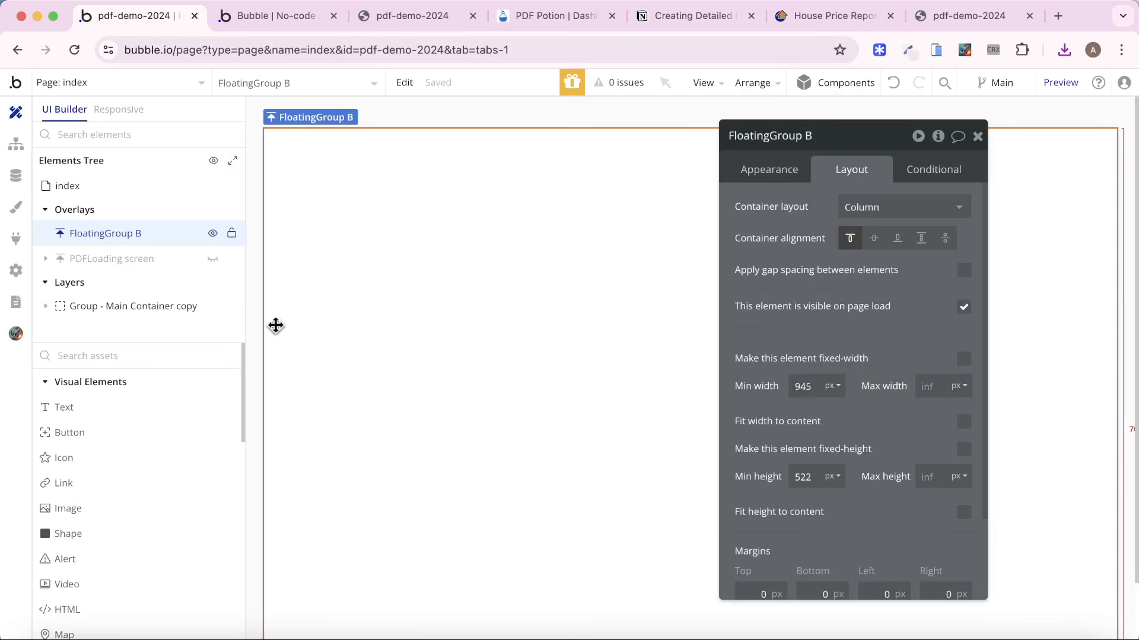
Look over the PDFLoading screen's appearance settings, and delete the blank floating group from the index page.
click(135, 259)
click(767, 172)
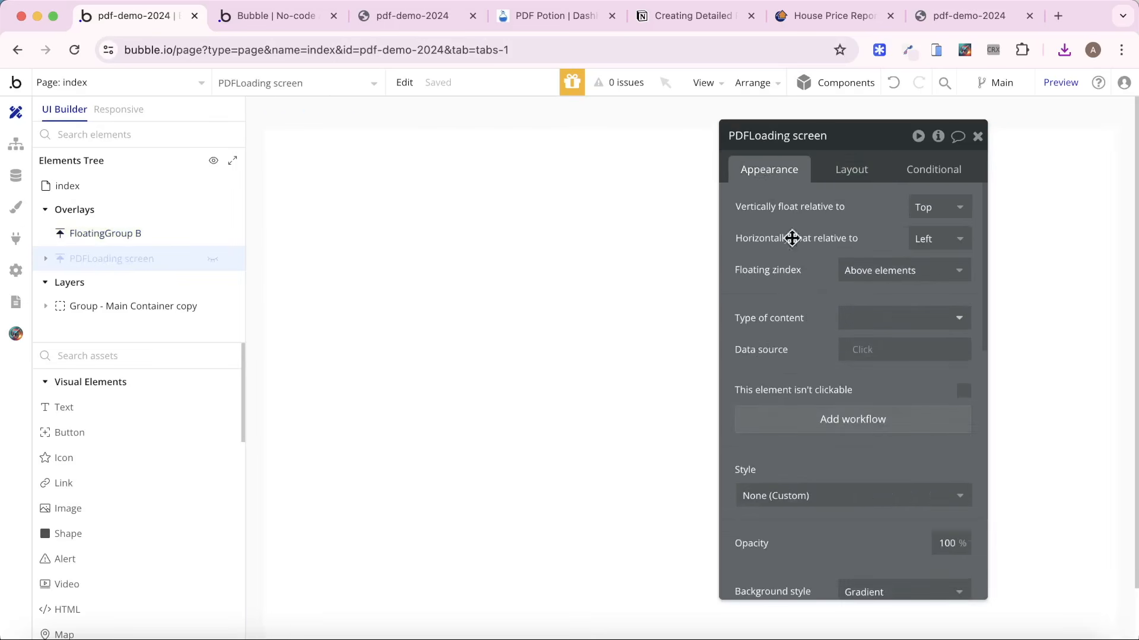
scroll(900, 407, down, 3)
scroll(896, 407, down, 6)
scroll(896, 407, up, 5)
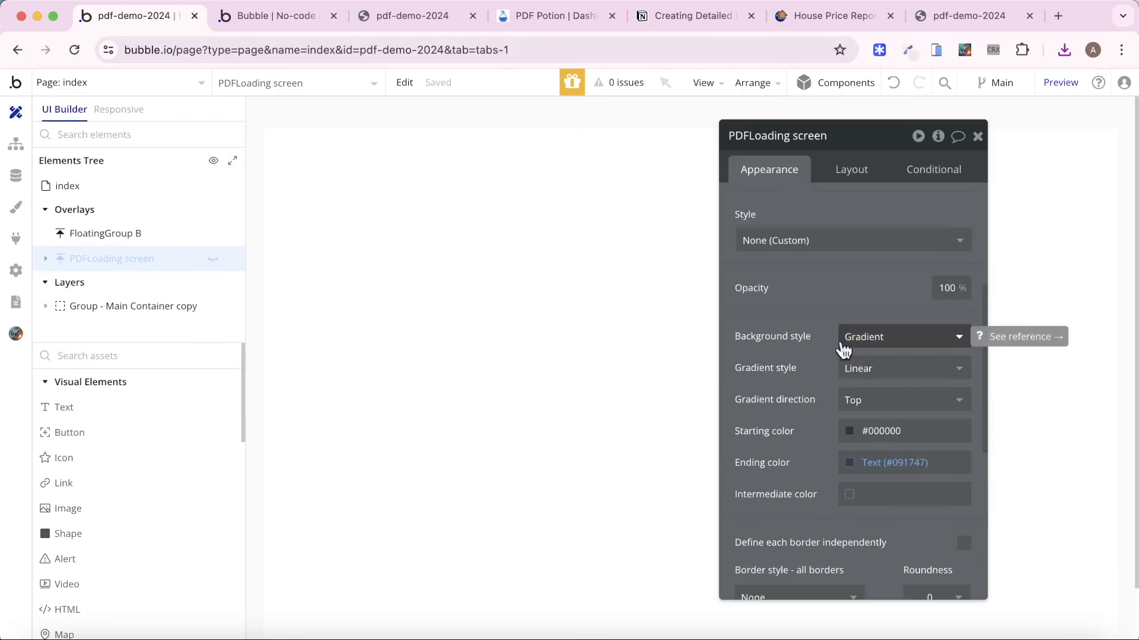
right_click(135, 233)
click(289, 279)
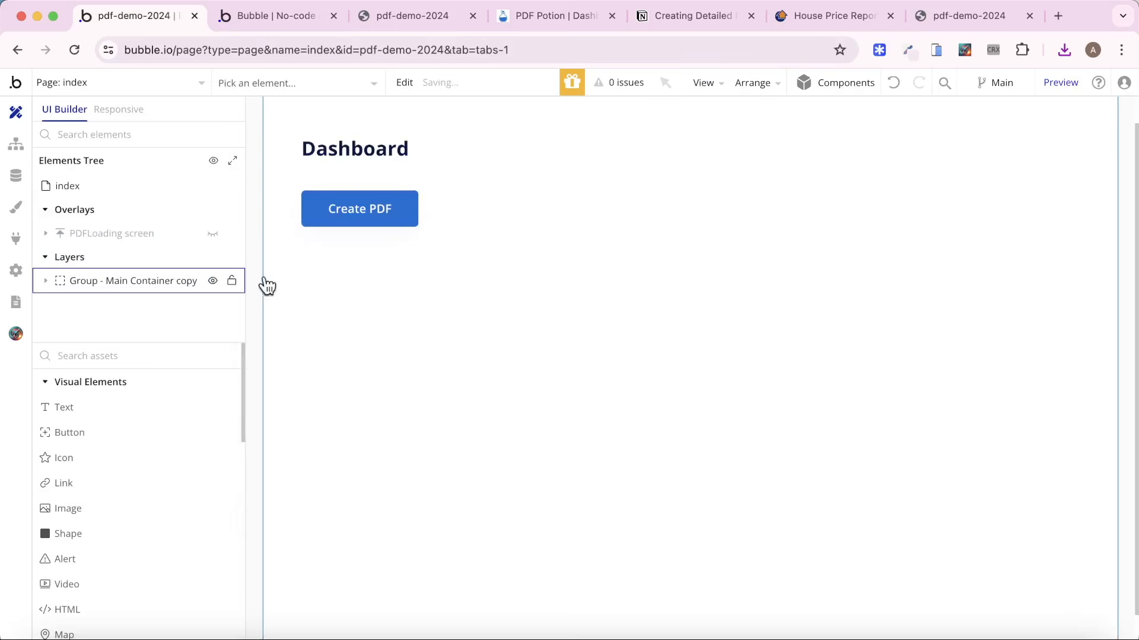
Examine the PDFLoading screen's gradient starting, ending and intermediate colors, and show the overlay on the canvas.
click(147, 233)
scroll(839, 252, down, 10)
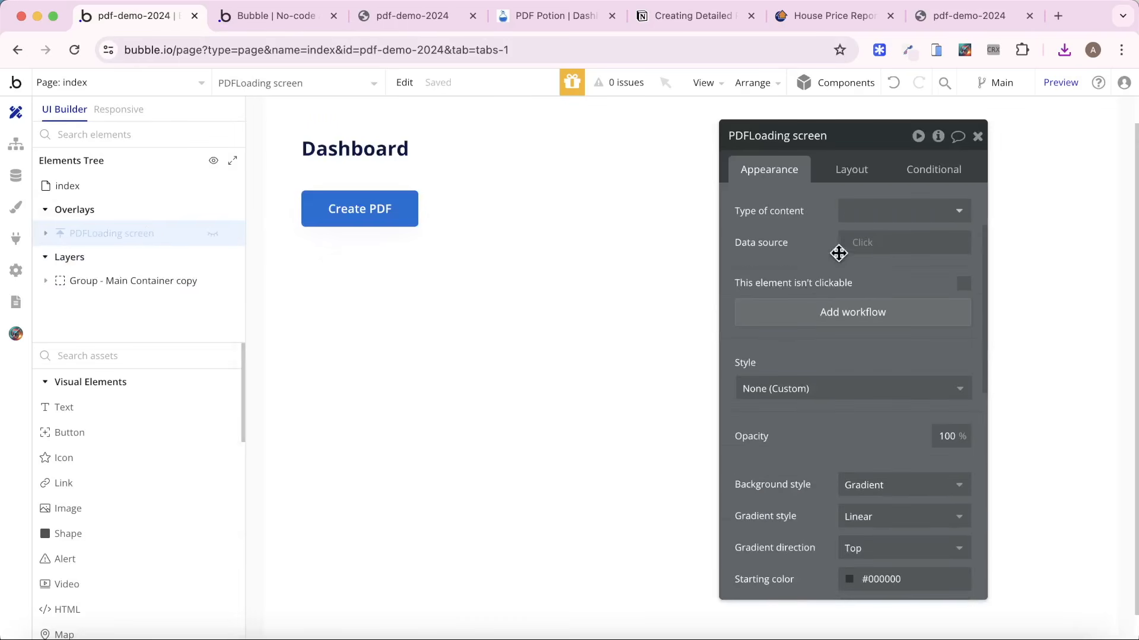
scroll(866, 320, up, 5)
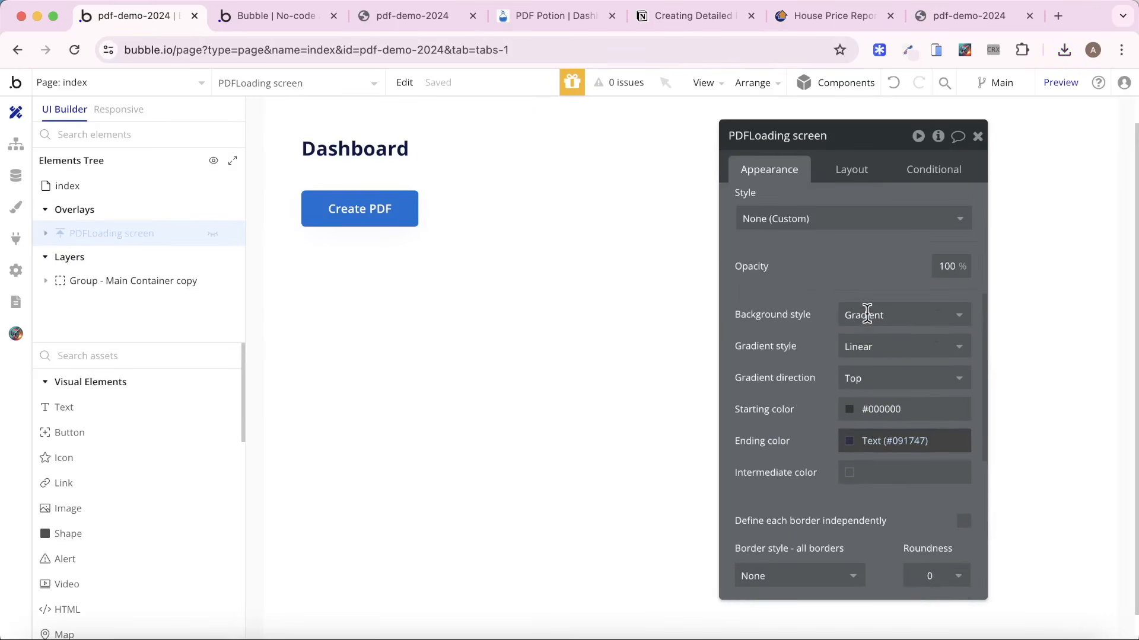
click(901, 409)
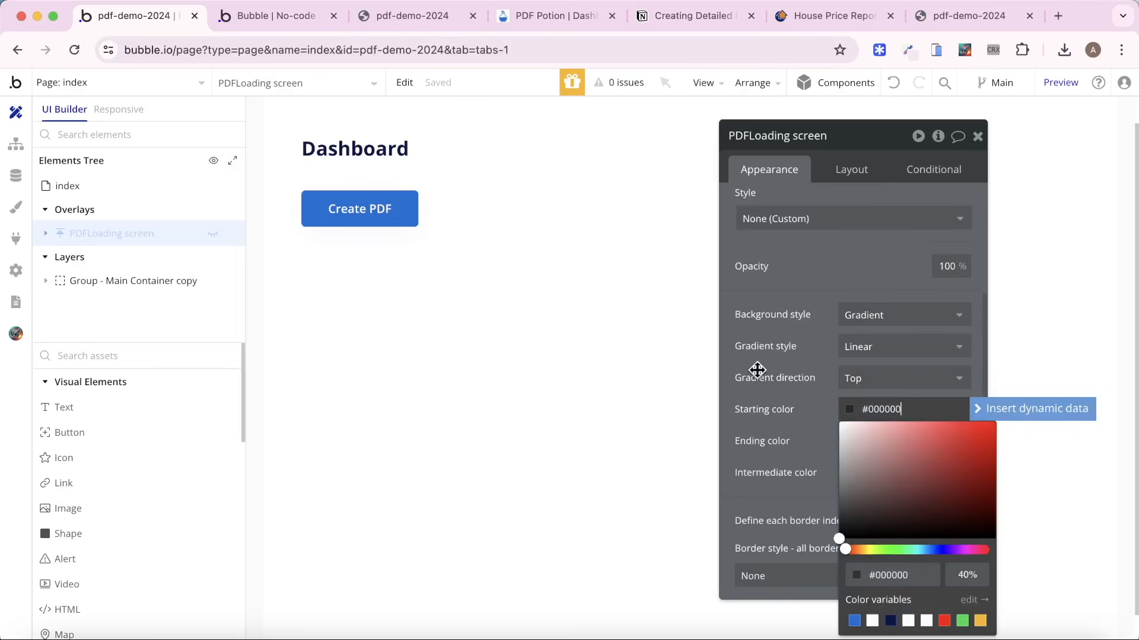
click(790, 414)
click(890, 437)
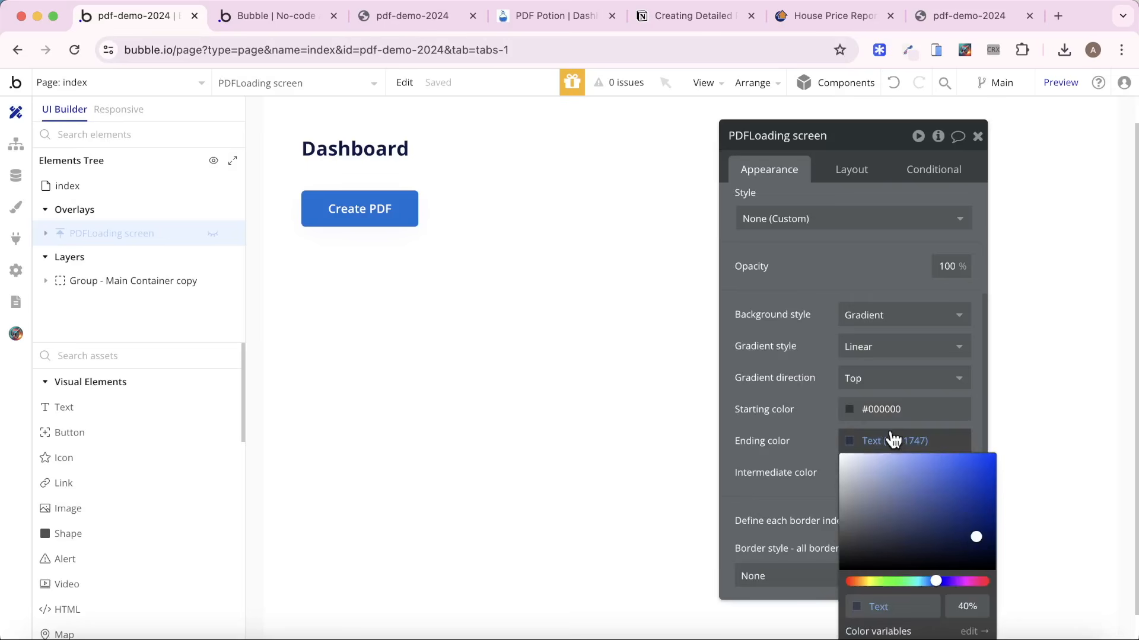
click(816, 424)
click(896, 466)
click(786, 435)
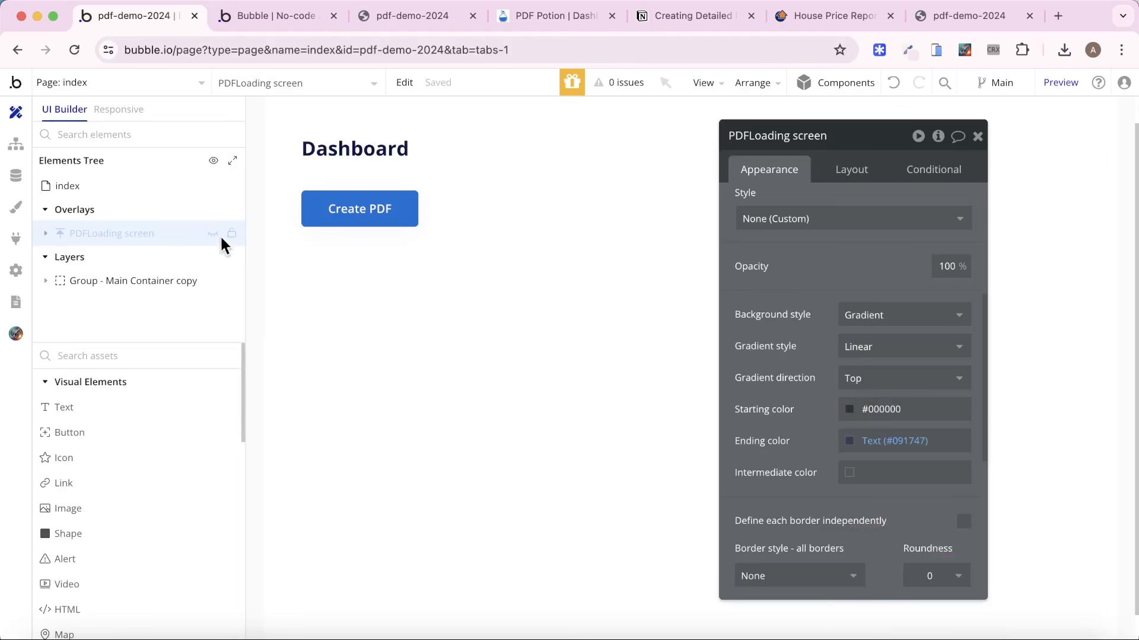
click(217, 236)
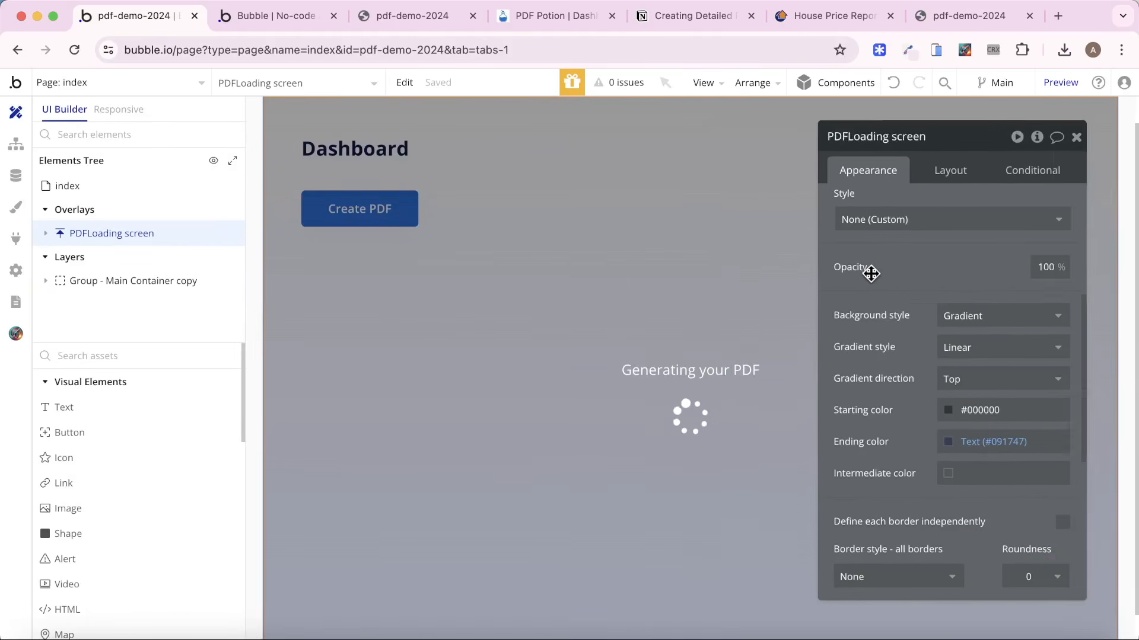
Examine the appearance settings of the loading text and the rotating spinner icon on the PDFLoading screen overlay.
click(682, 380)
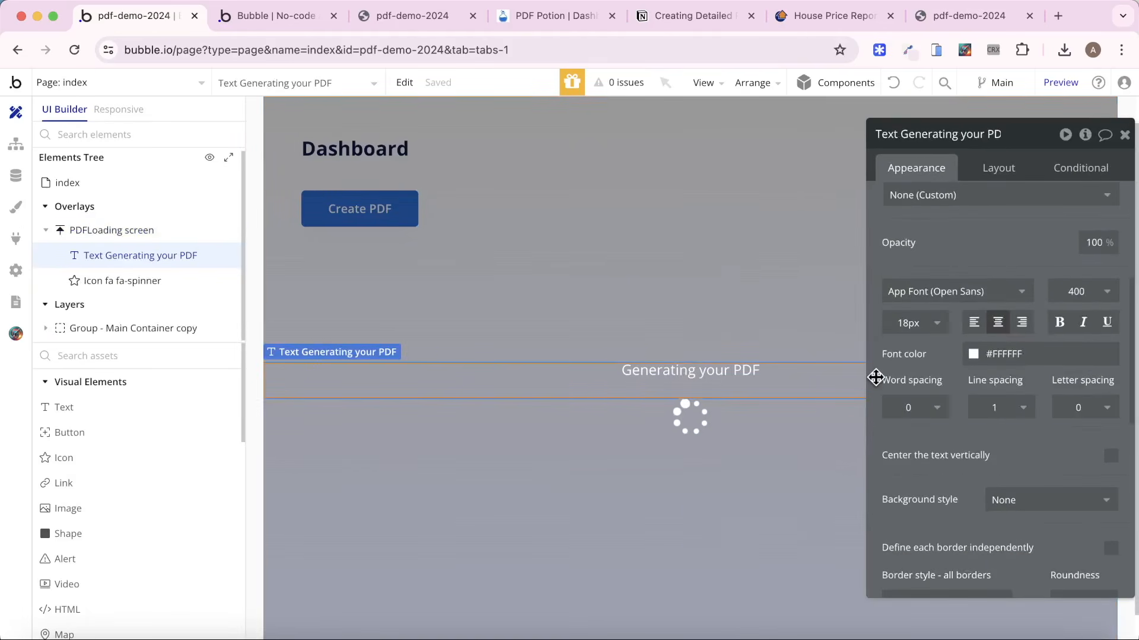
click(688, 416)
drag(956, 259, 934, 325)
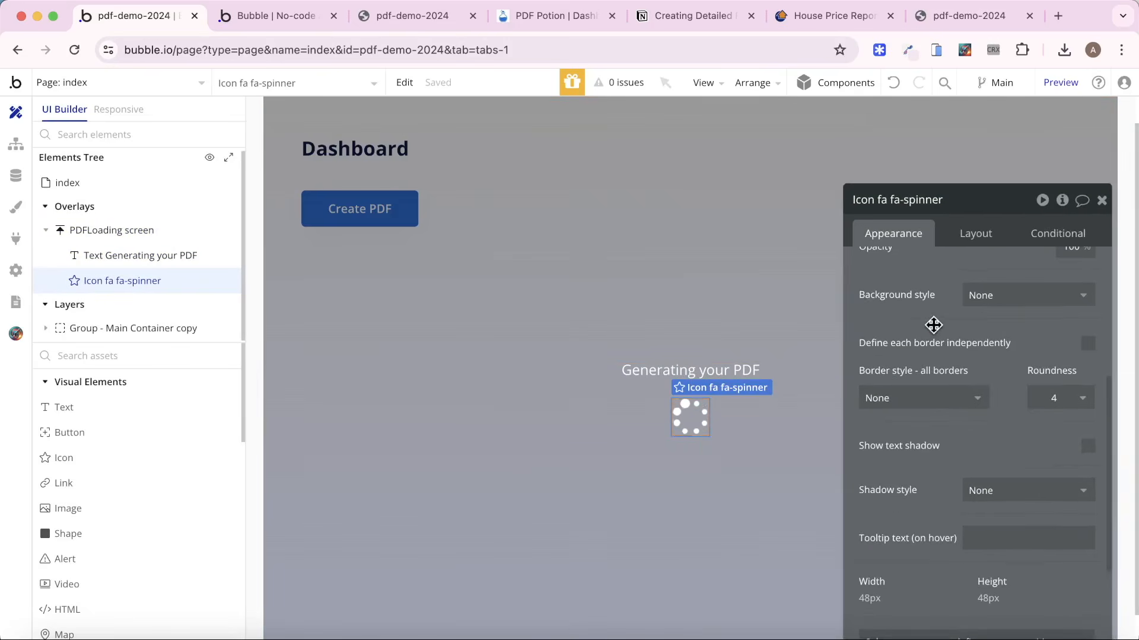
scroll(940, 368, up, 5)
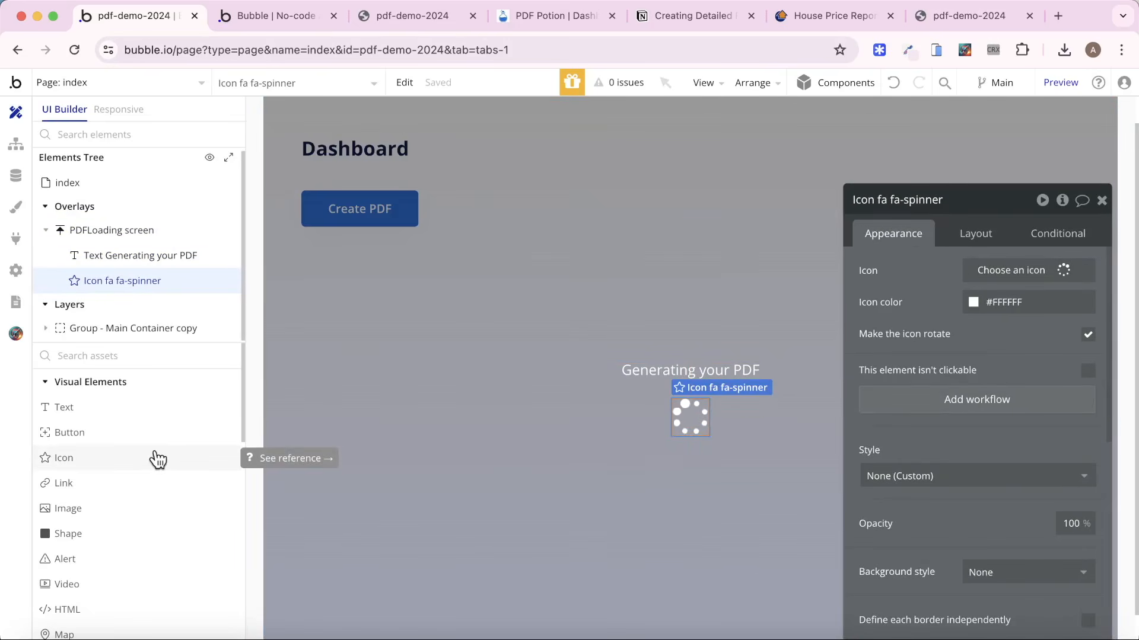
click(1002, 273)
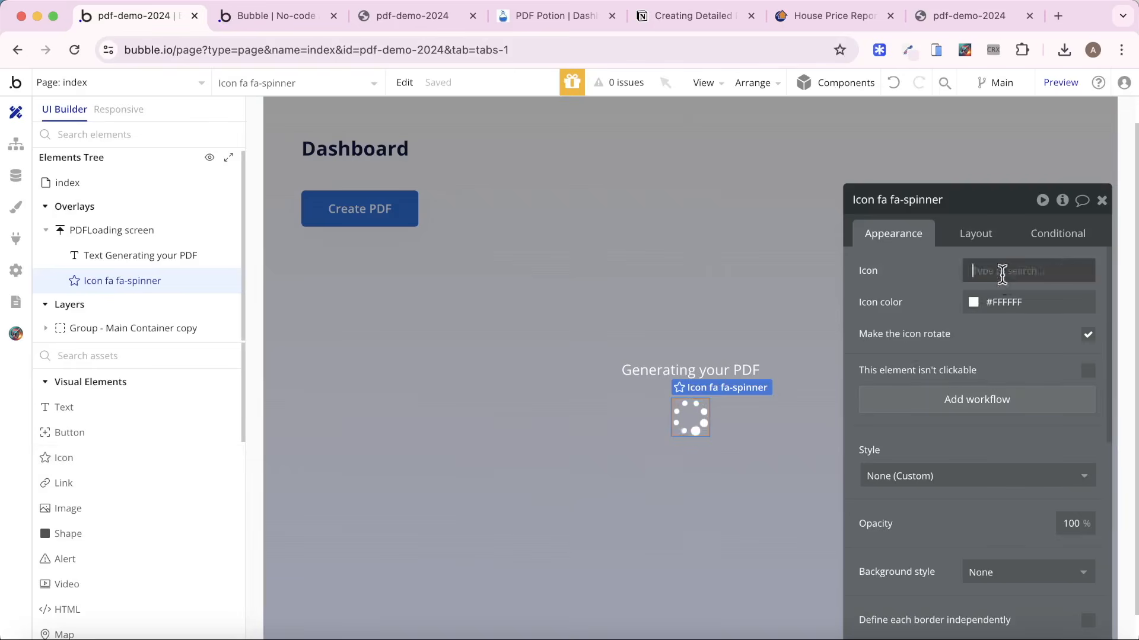
click(889, 289)
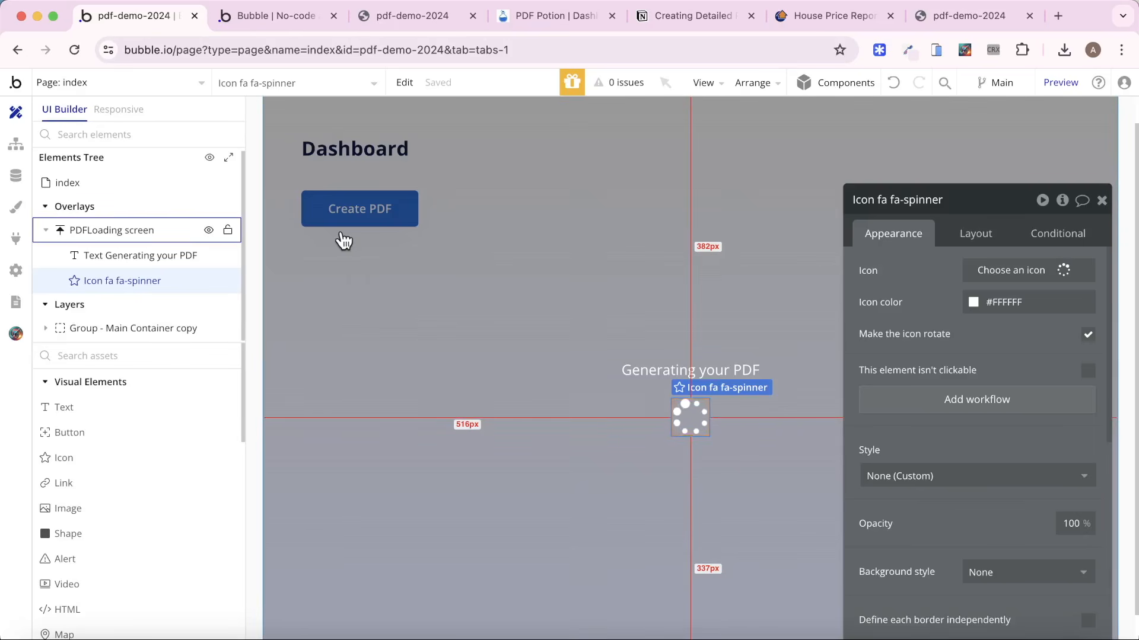
Insert a Show an element action for PDFLoading screen as the first step of the Create PDF button's workflow.
click(18, 144)
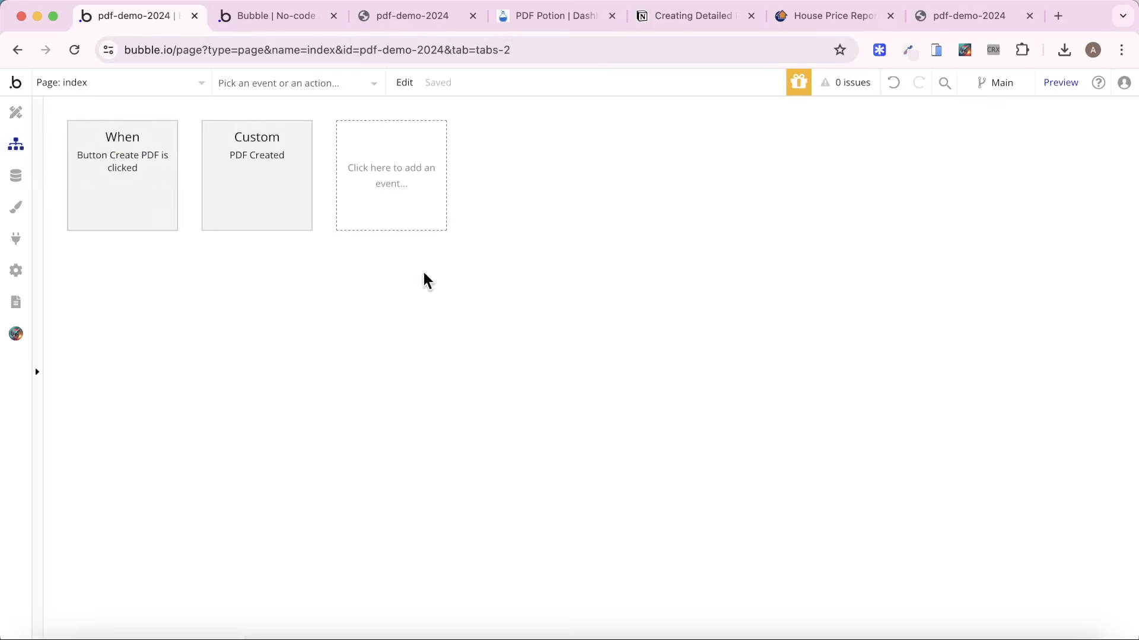
click(96, 207)
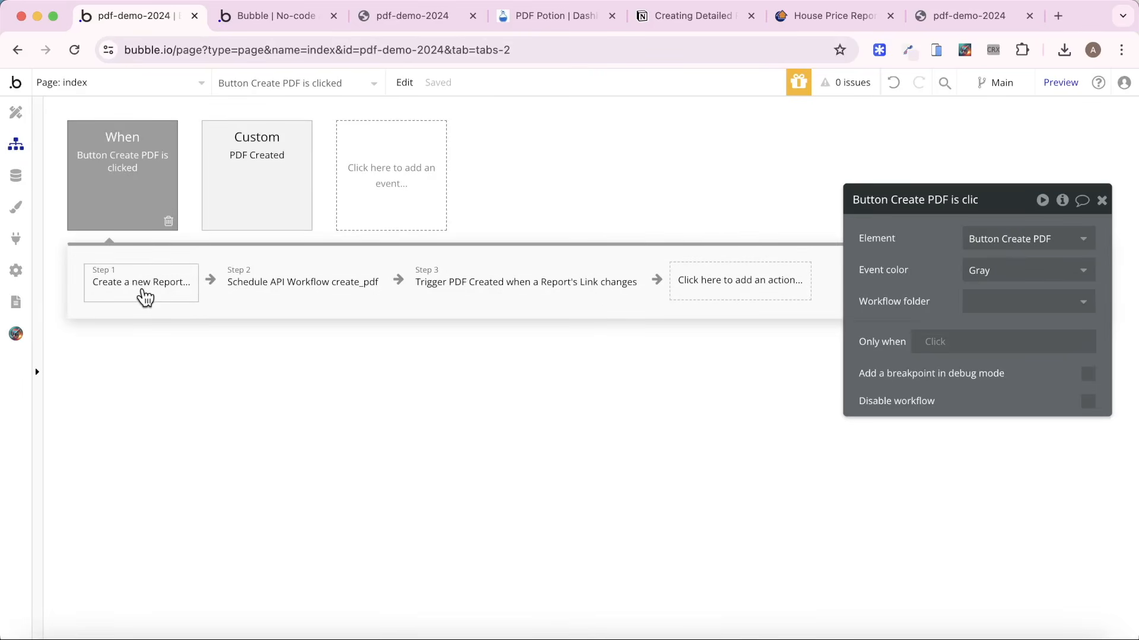
right_click(146, 297)
click(254, 330)
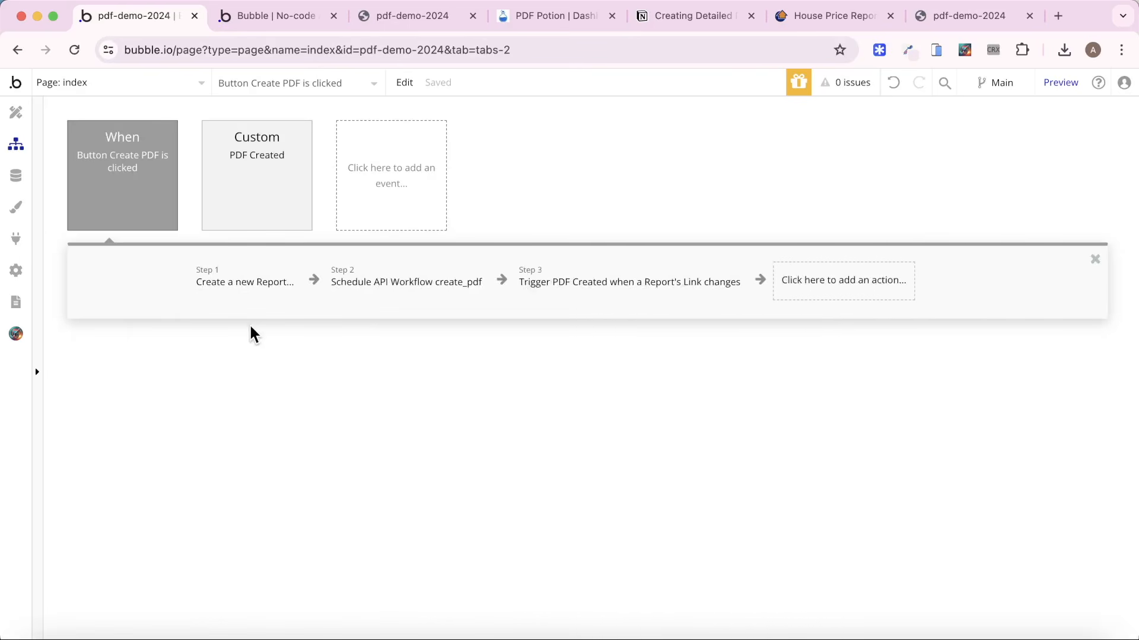
text(show)
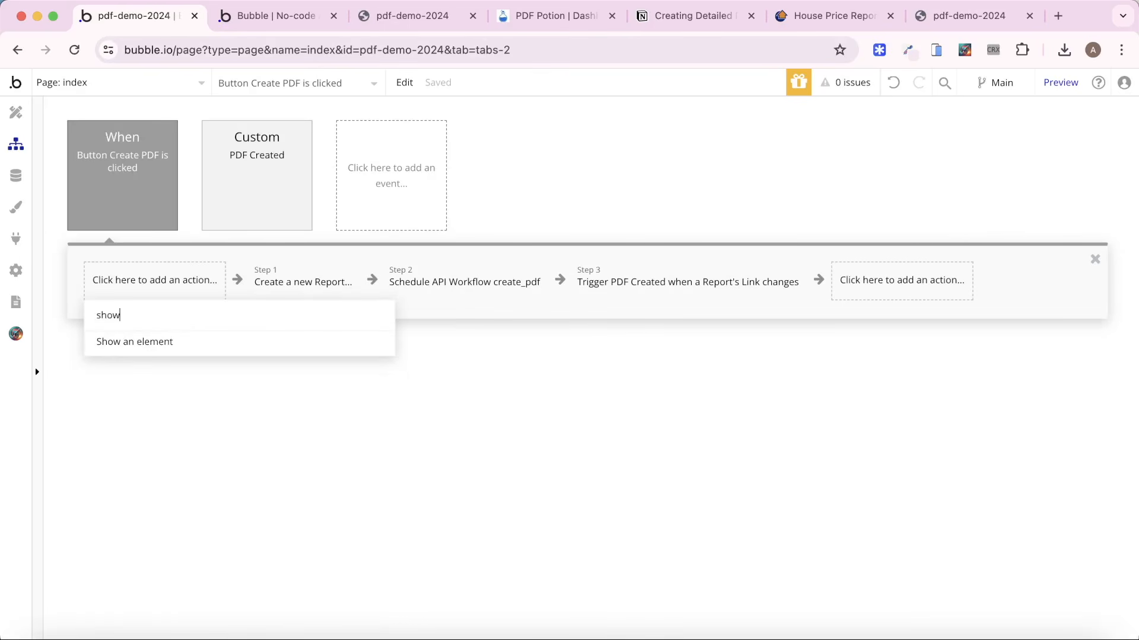
click(201, 344)
click(973, 240)
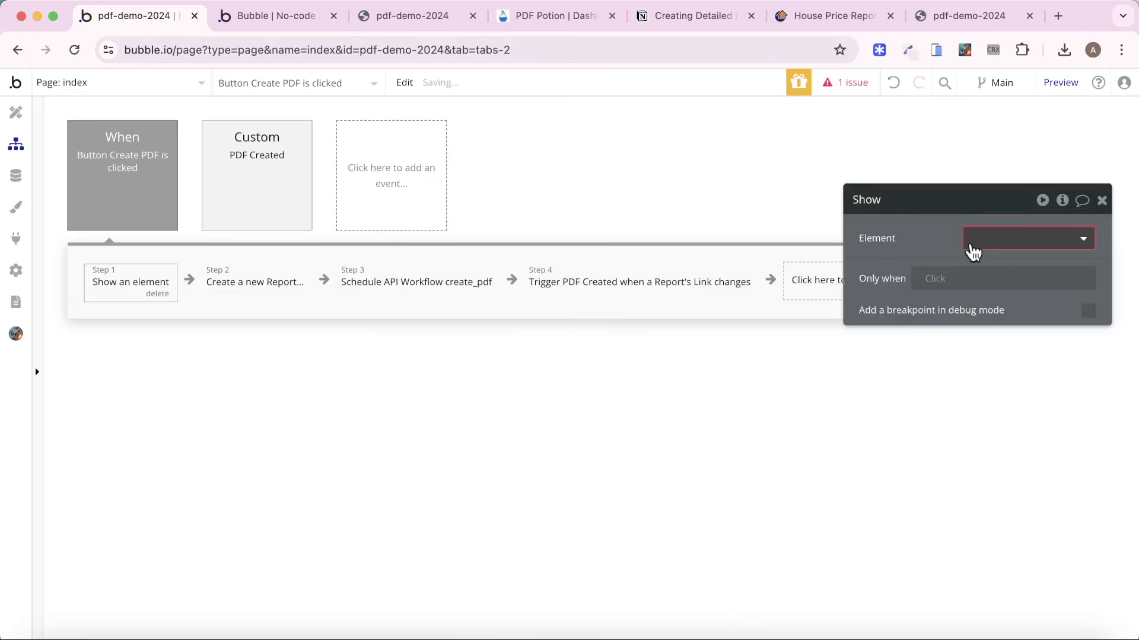
click(998, 291)
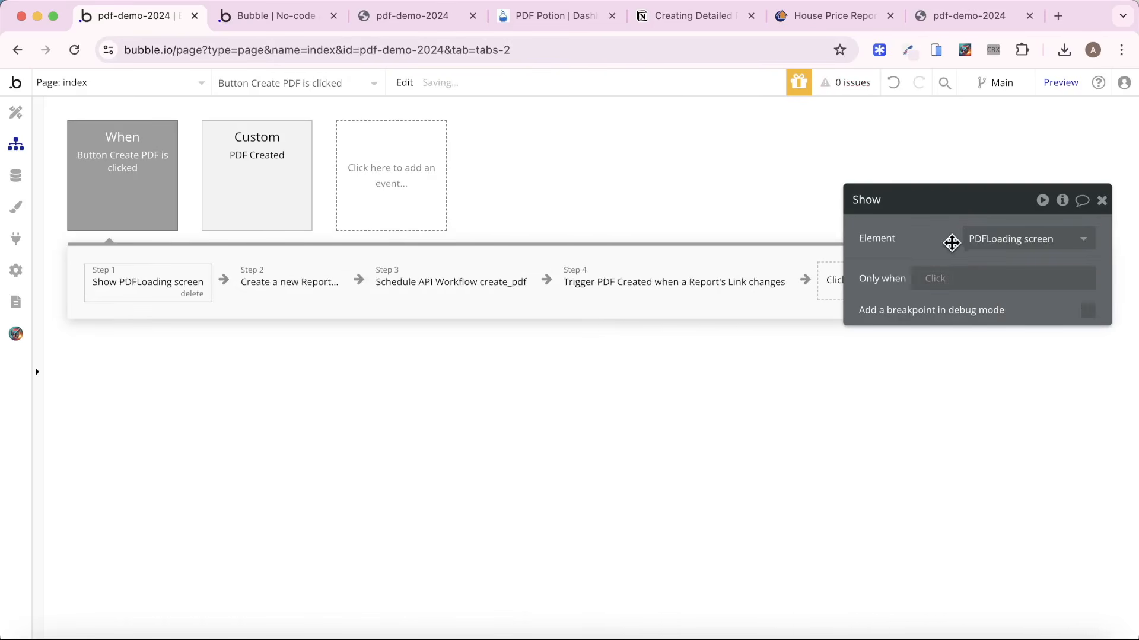
Add a Hide an element action for PDFLoading screen after Download PDF in the PDF Created custom event.
click(308, 219)
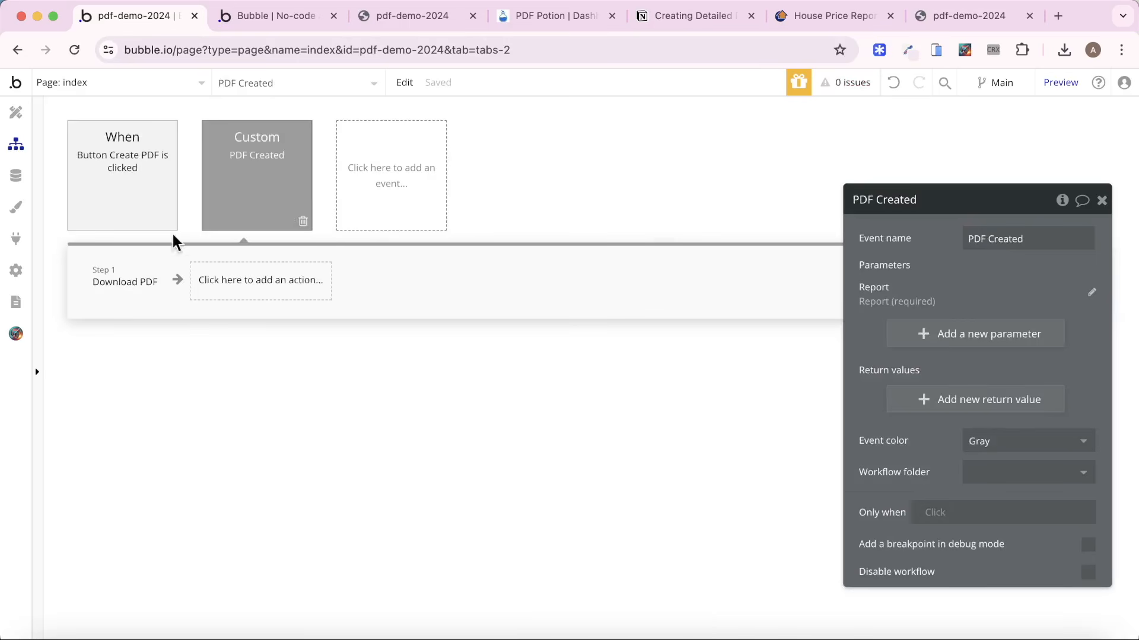
click(148, 285)
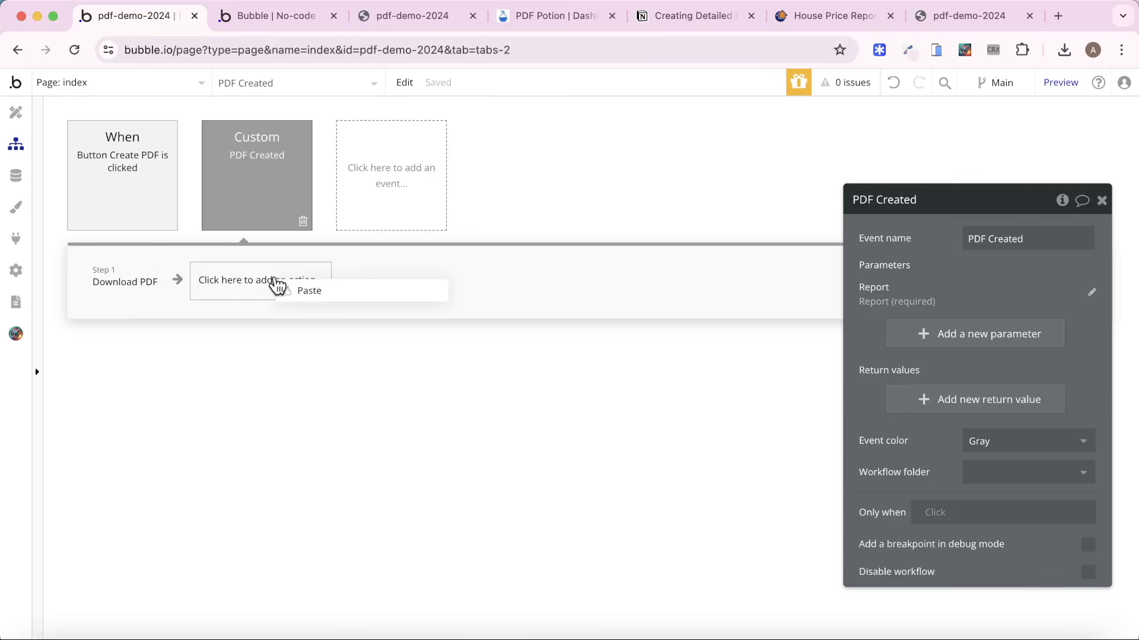
right_click(129, 283)
click(203, 318)
click(178, 289)
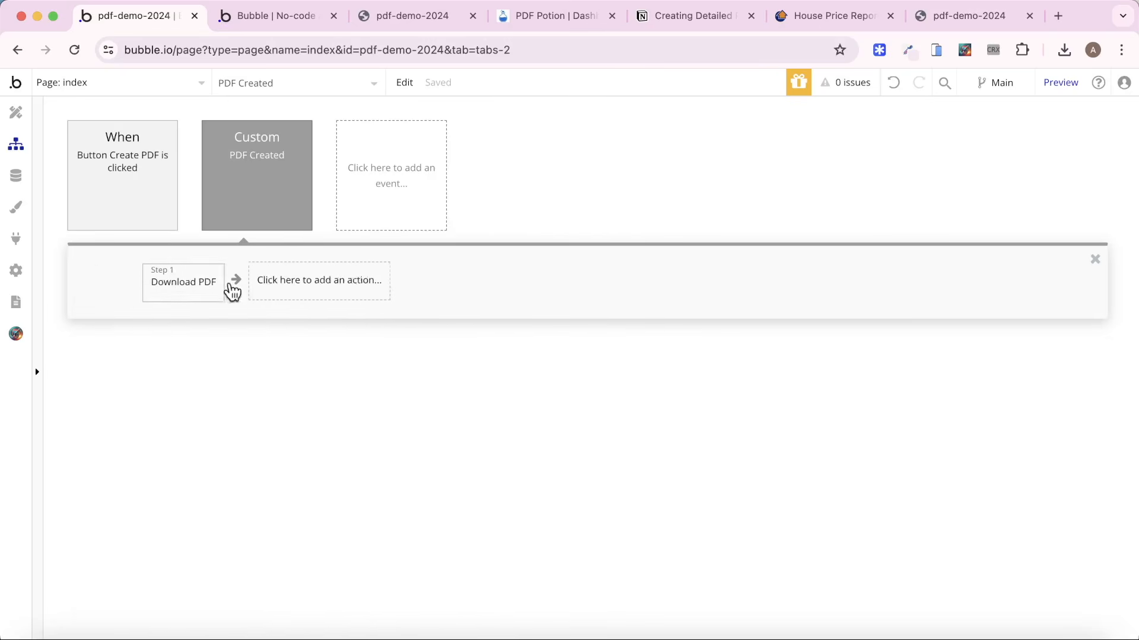
click(327, 279)
text(hid)
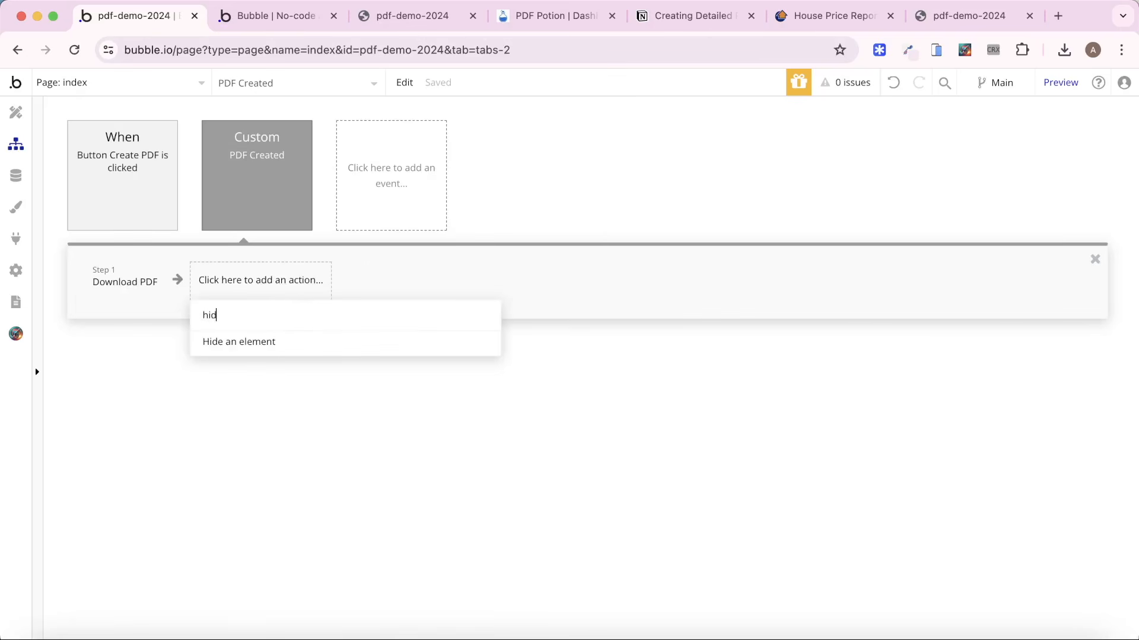
click(330, 340)
click(978, 252)
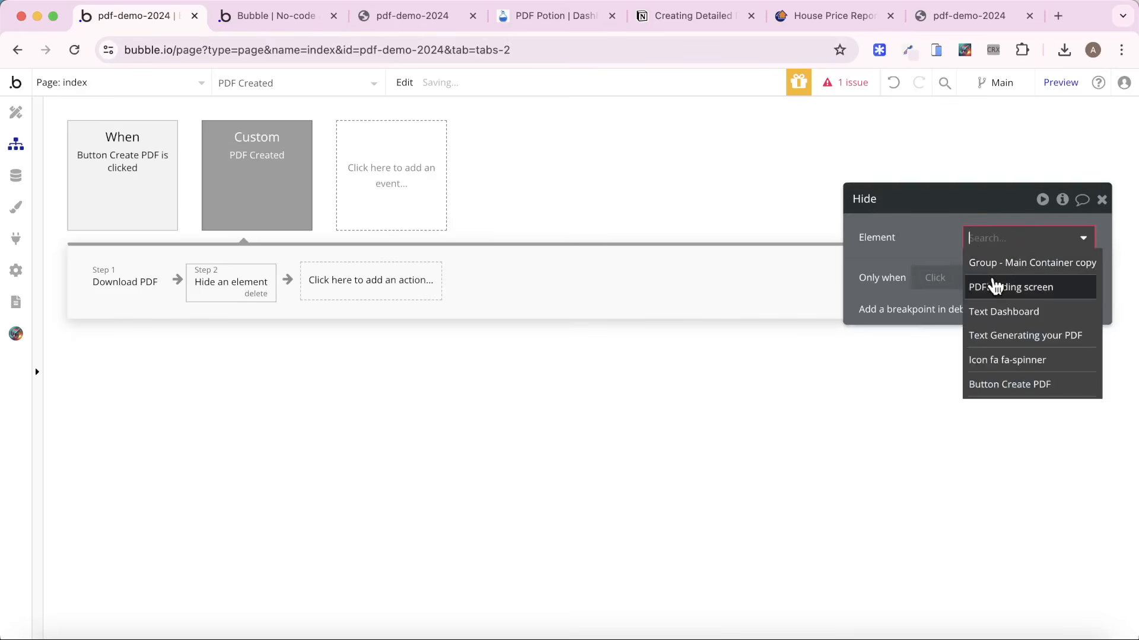
click(912, 287)
Switch to the app preview, refresh it to the latest version, and create a PDF from the Dashboard.
click(290, 15)
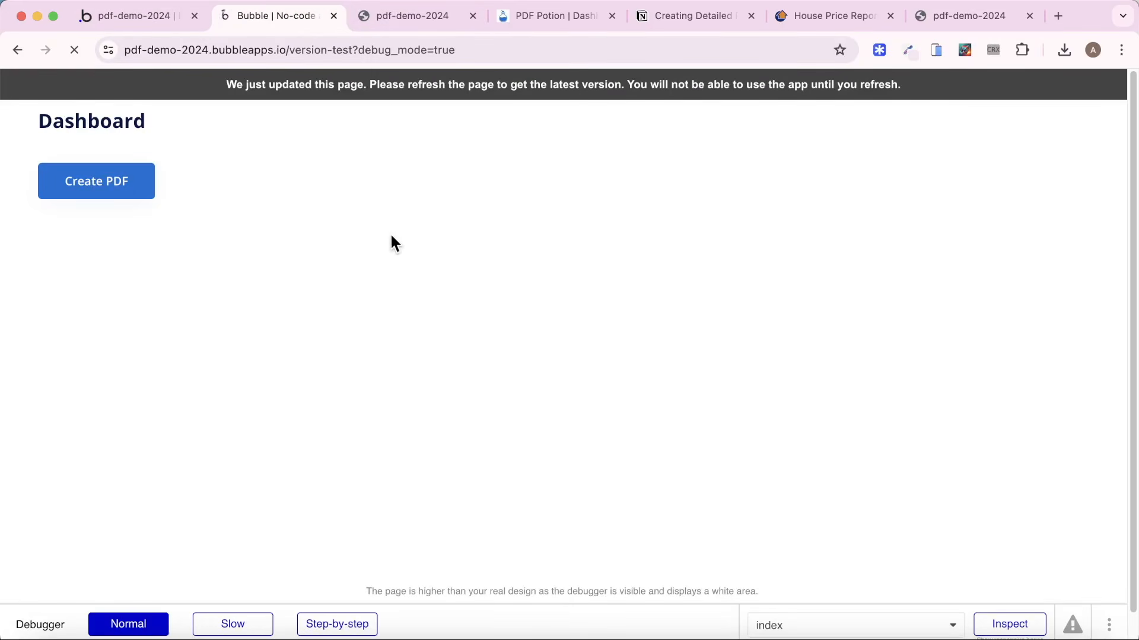
click(151, 189)
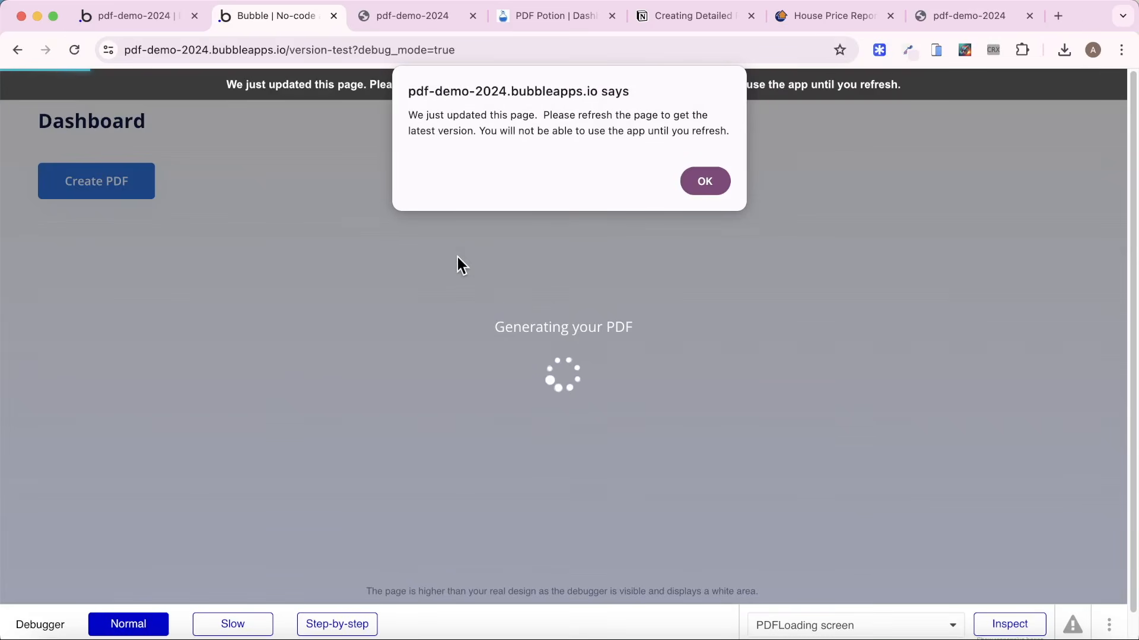
click(704, 181)
click(682, 89)
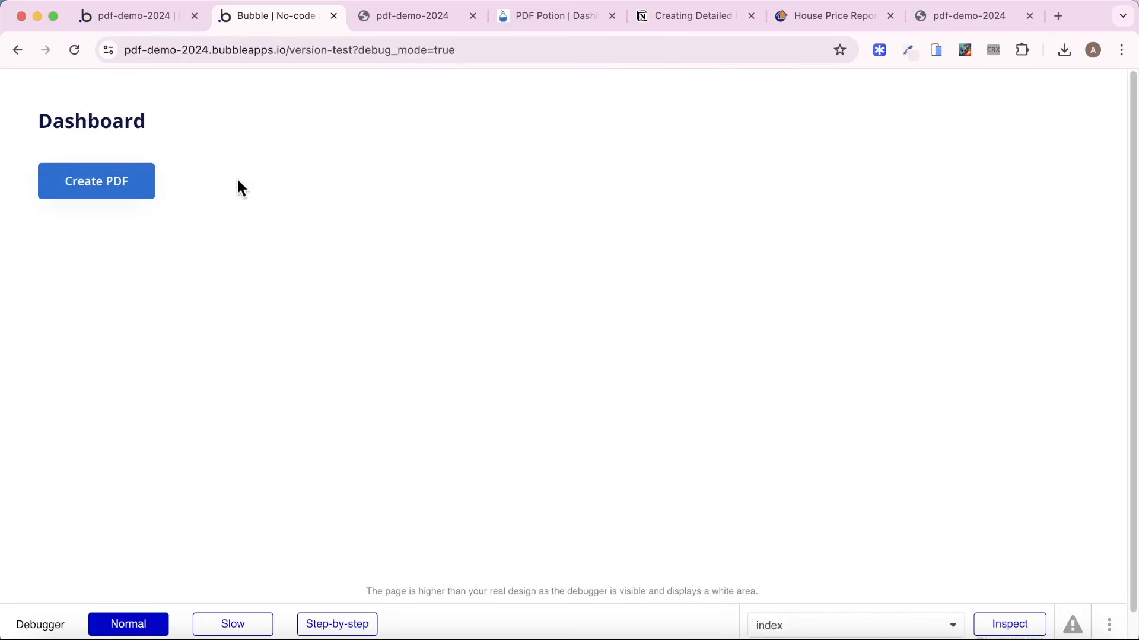
click(115, 190)
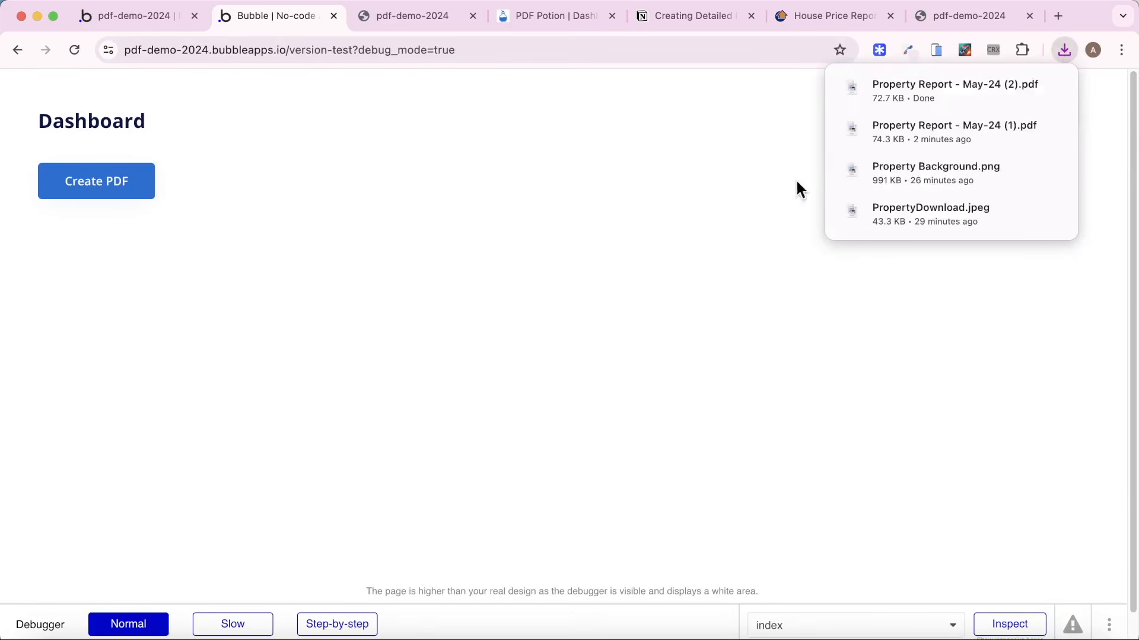
Open the downloaded Property Report - May-24 (2).pdf and check that its cover title text is selectable.
click(905, 98)
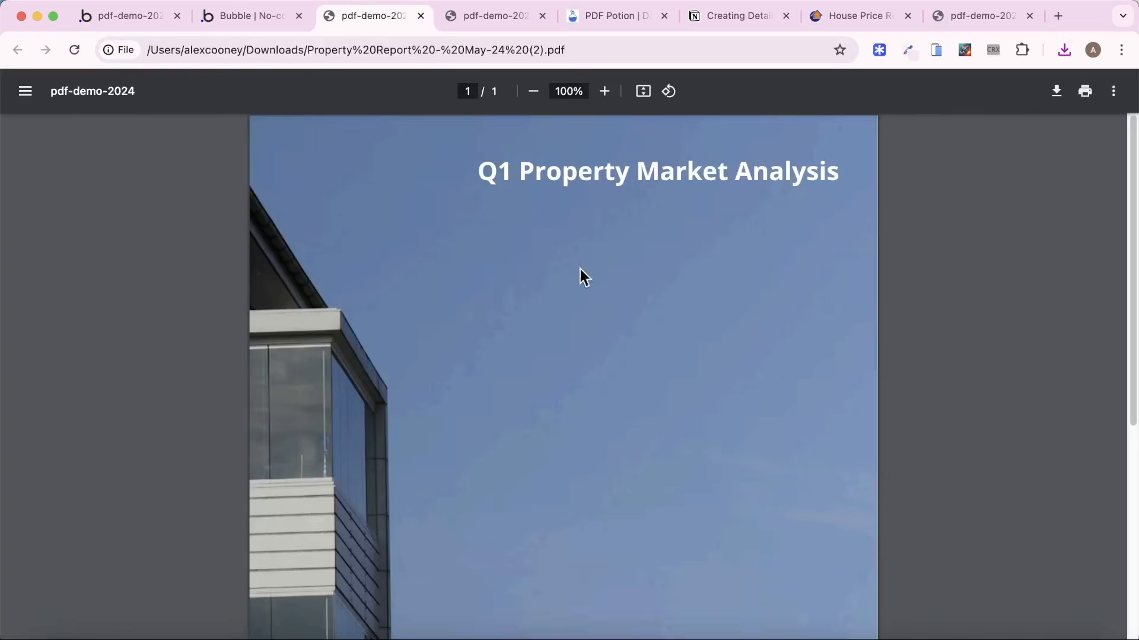
scroll(561, 187, down, 5)
scroll(554, 208, up, 5)
triple_click(585, 164)
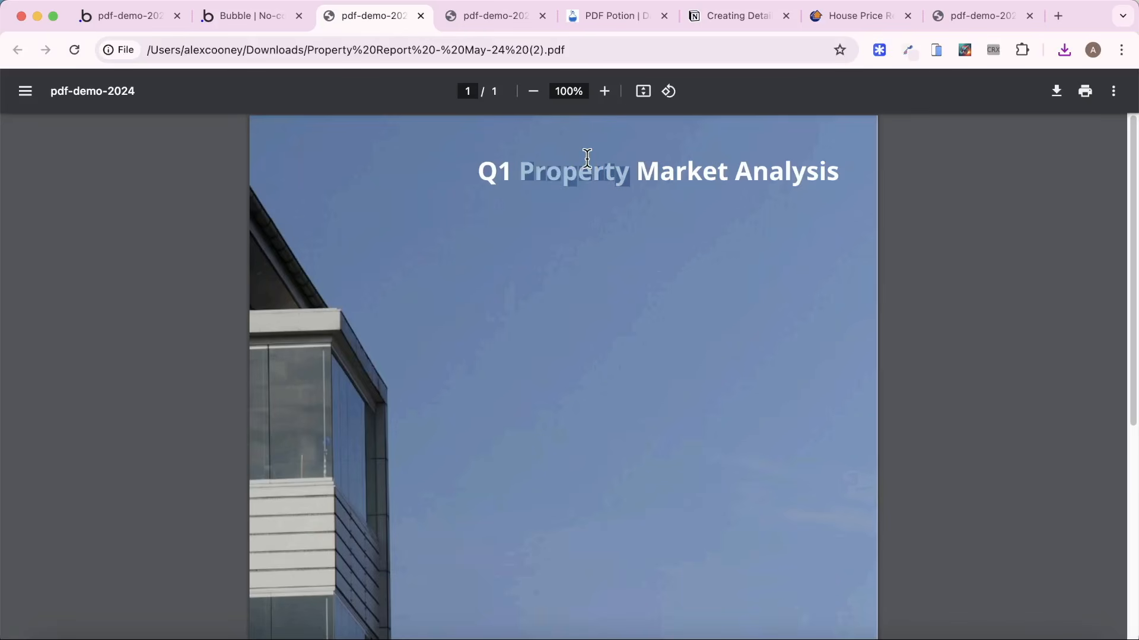
click(737, 221)
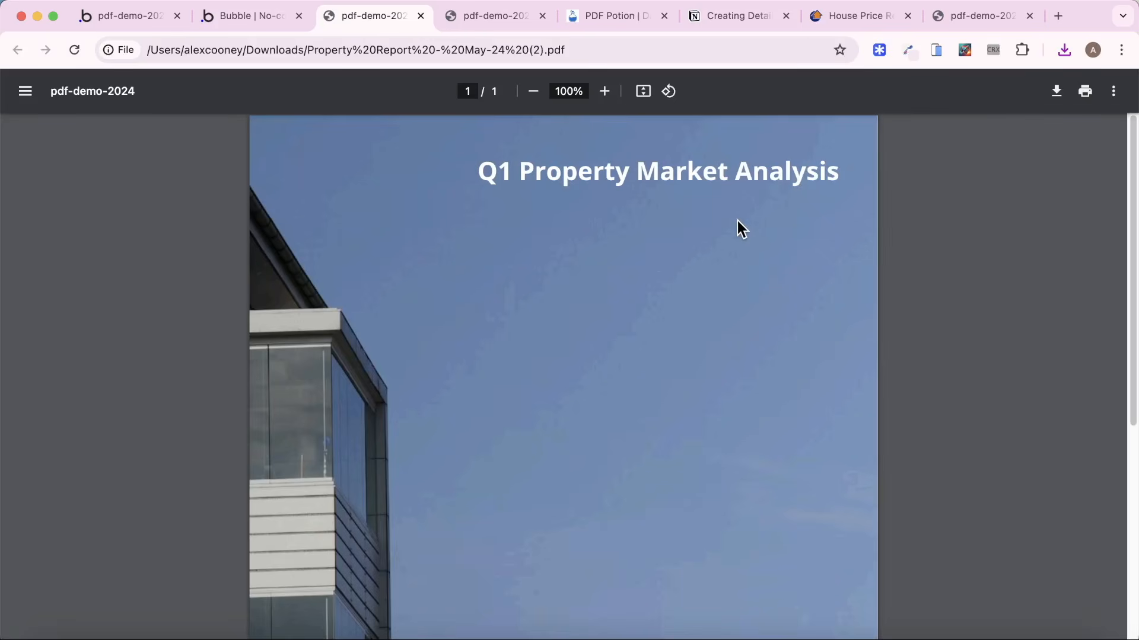
Search the PDF for "prop" and "ana" to test its searchable text, and close the search.
key(super+f)
text(prope)
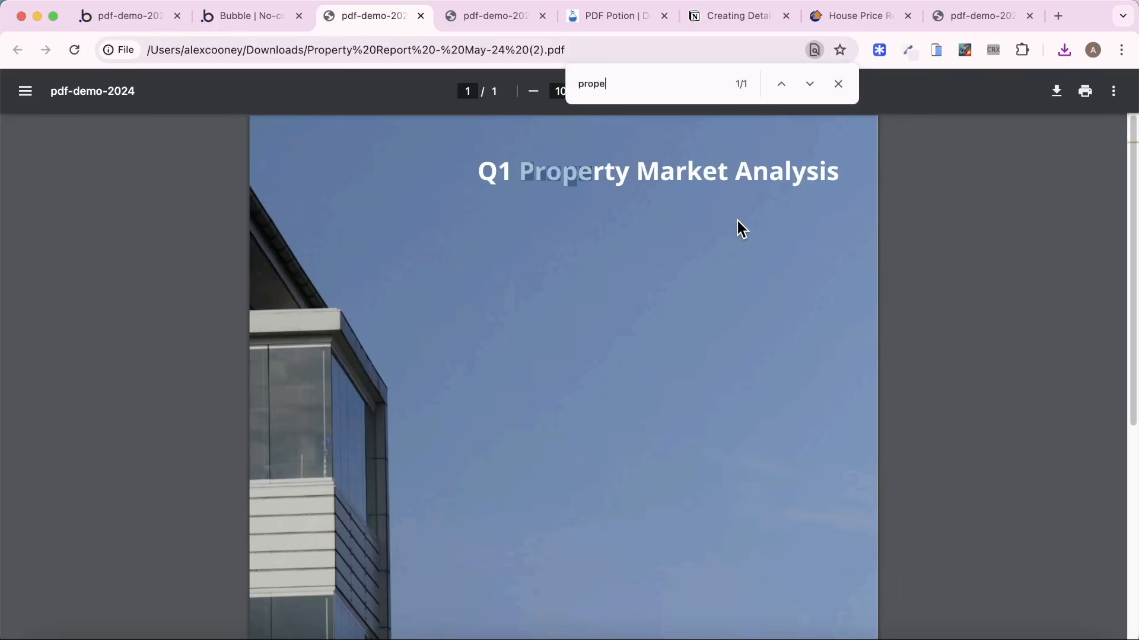
key(super+a)
text(ana)
key(super+a)
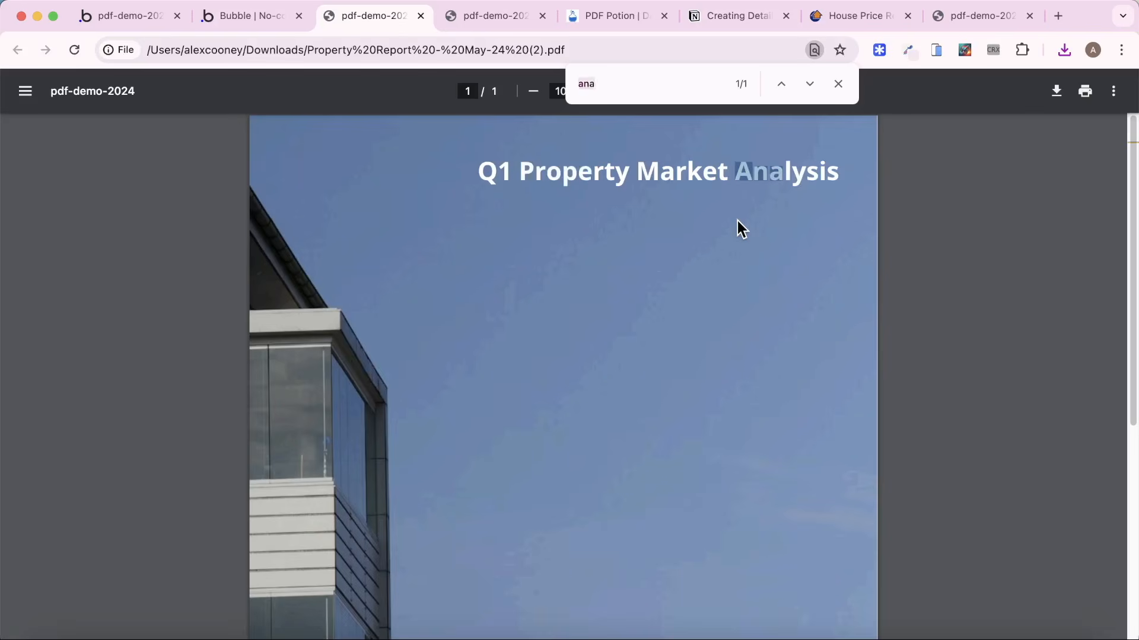
key(BackSpace)
click(838, 84)
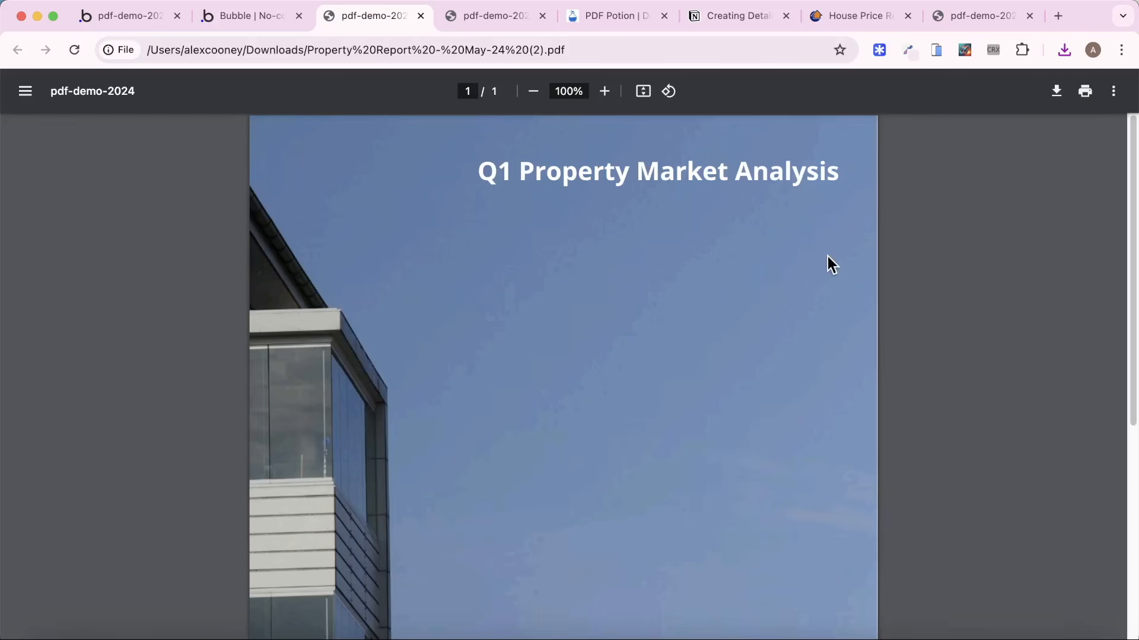
Look over the sample MyFile.pdf report and the Notion outline, and return to the app data in the Bubble editor.
key(super+9)
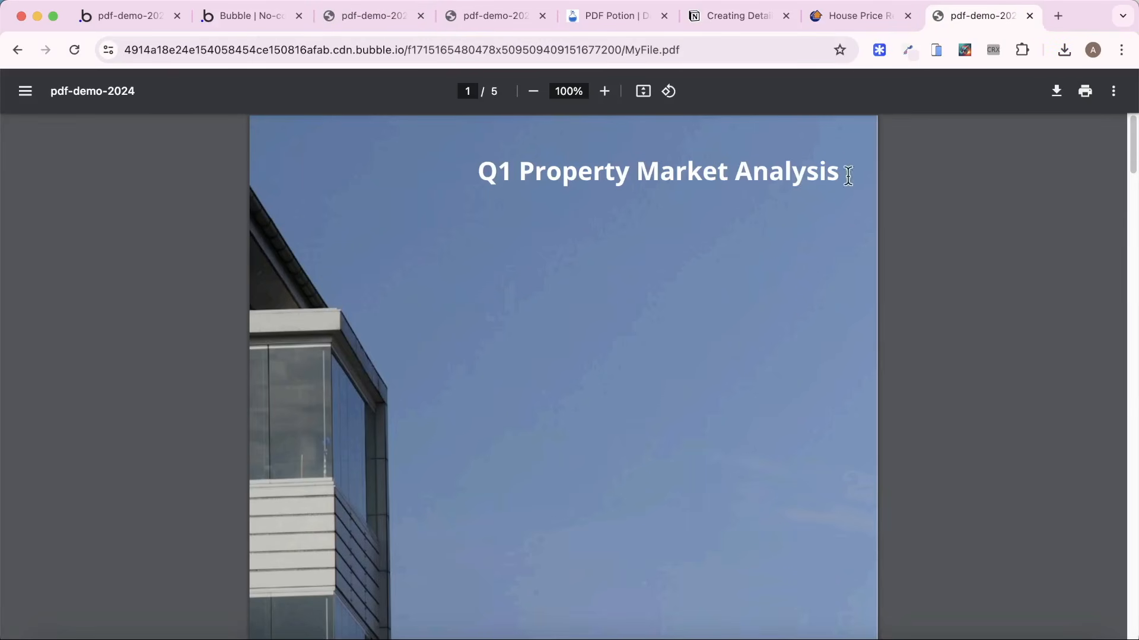
click(727, 20)
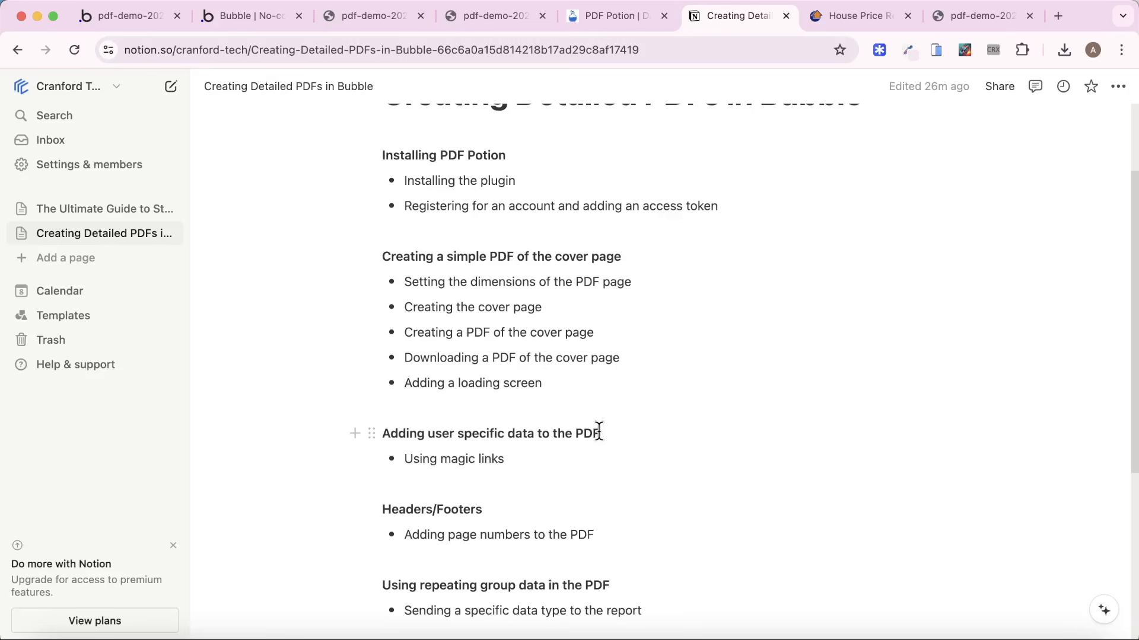
click(958, 18)
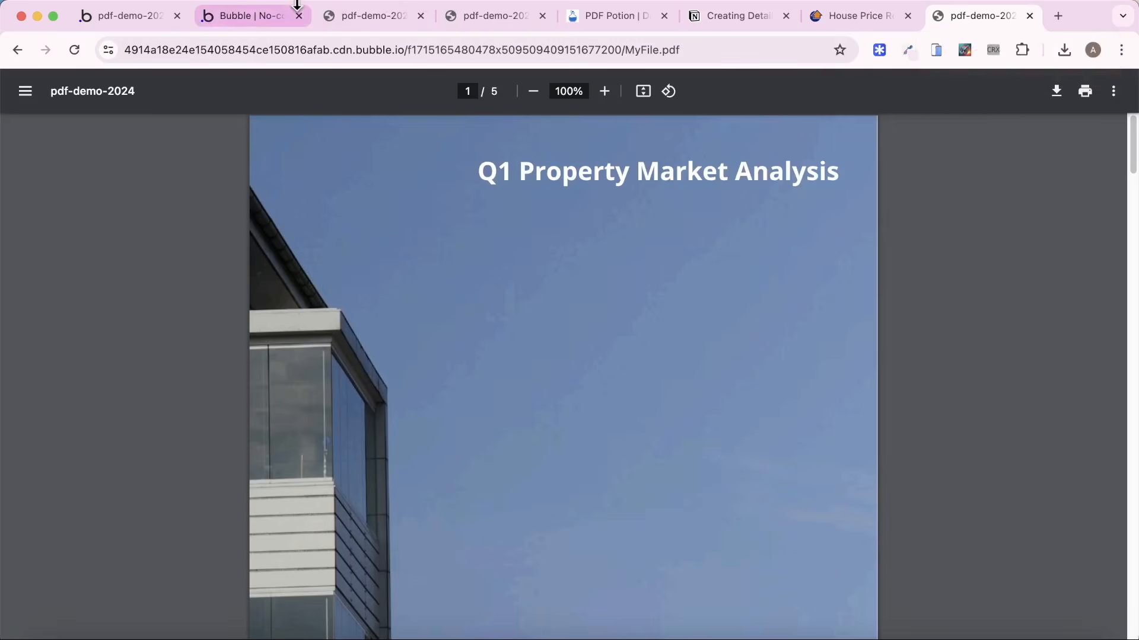
click(145, 18)
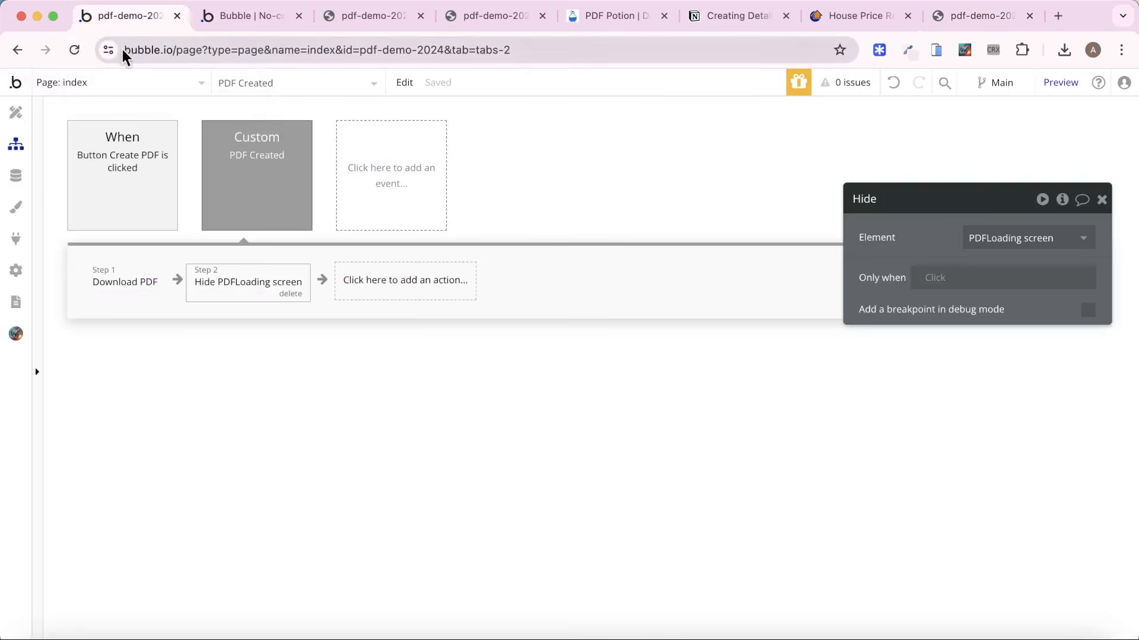
click(16, 175)
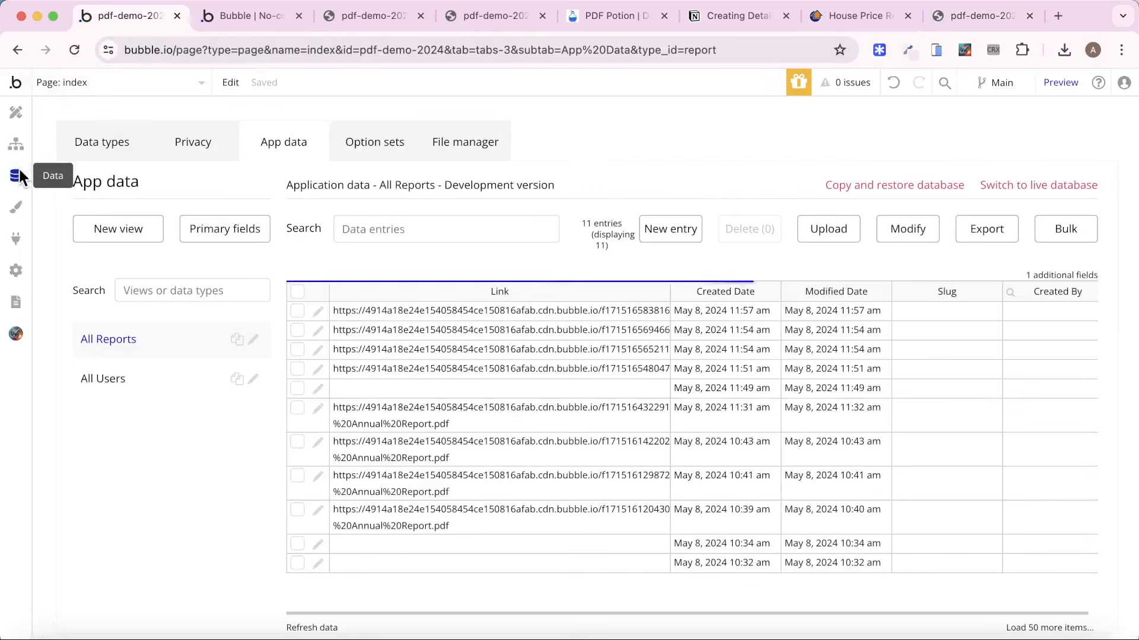
click(118, 387)
click(673, 231)
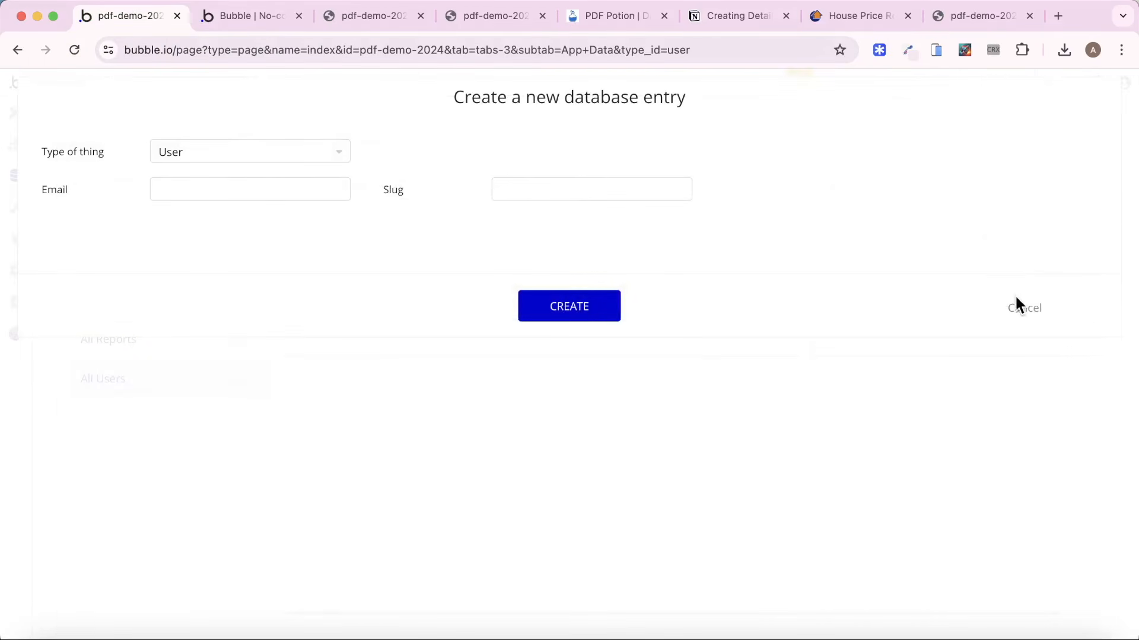
click(1017, 305)
Add a text field called Name to the User data type.
click(129, 149)
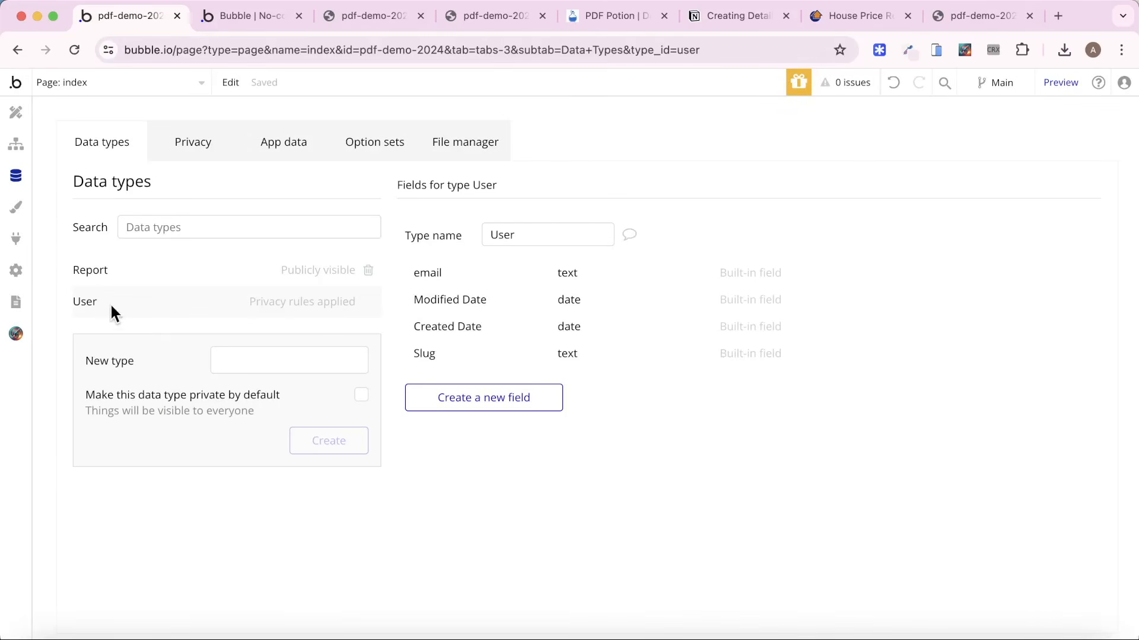
click(483, 399)
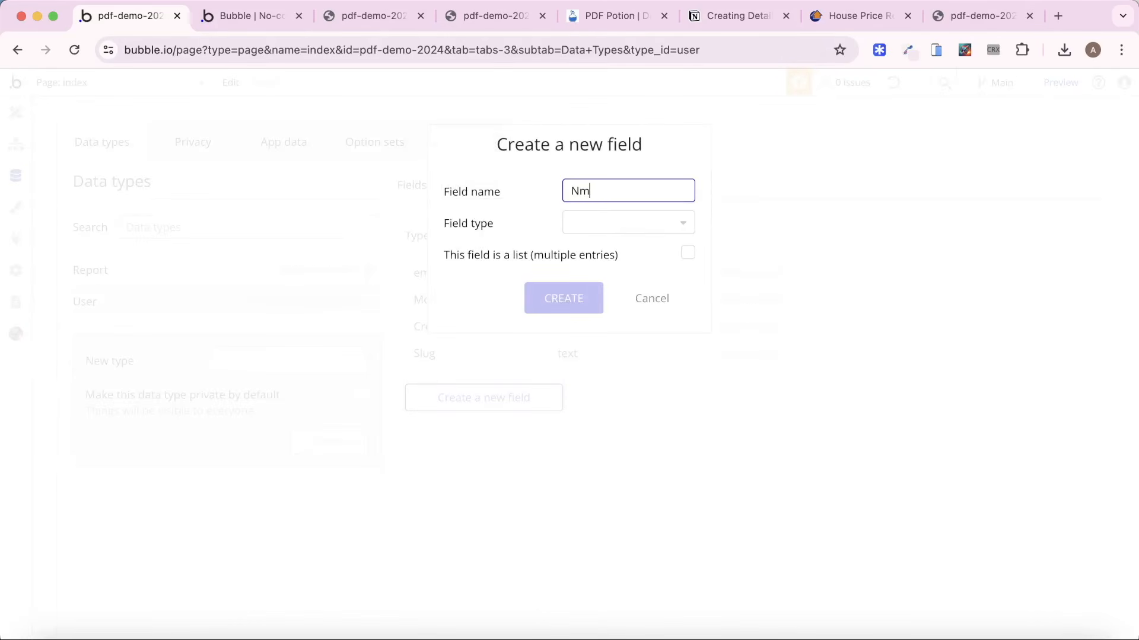
click(691, 228)
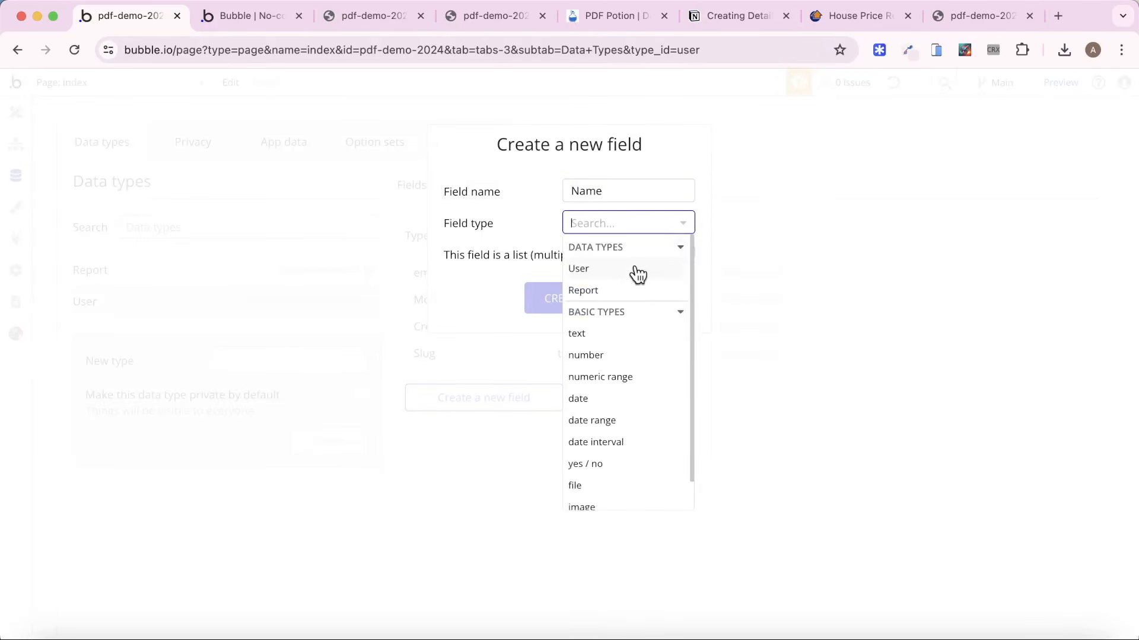
text(te)
click(611, 267)
click(552, 297)
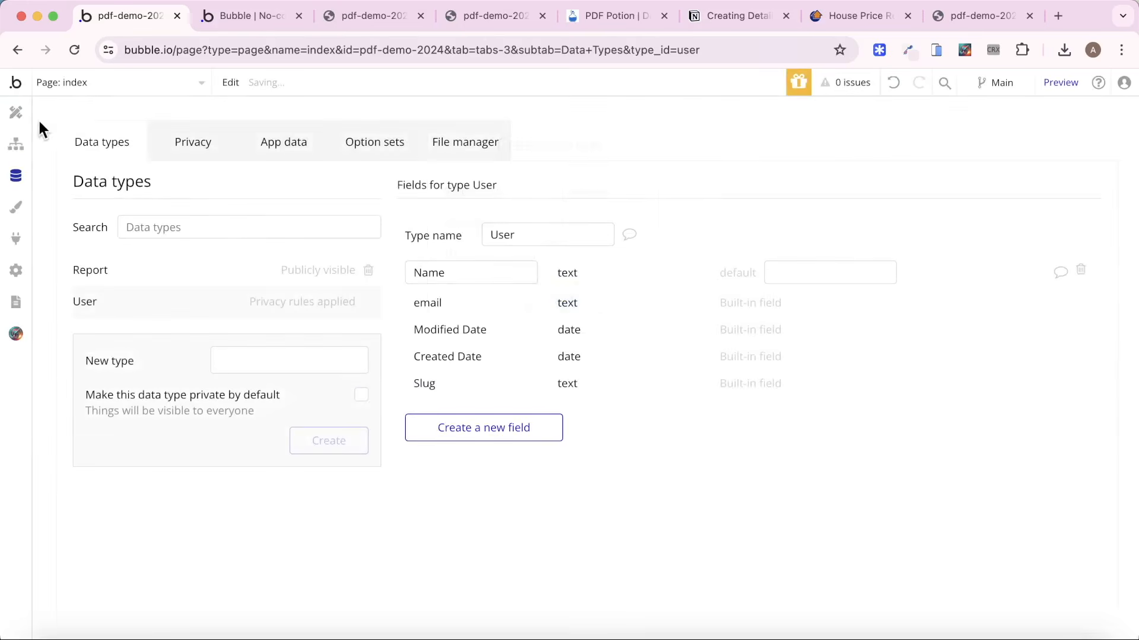
Create a User entry in the development database with the sample user's full name and e-mail address.
click(277, 150)
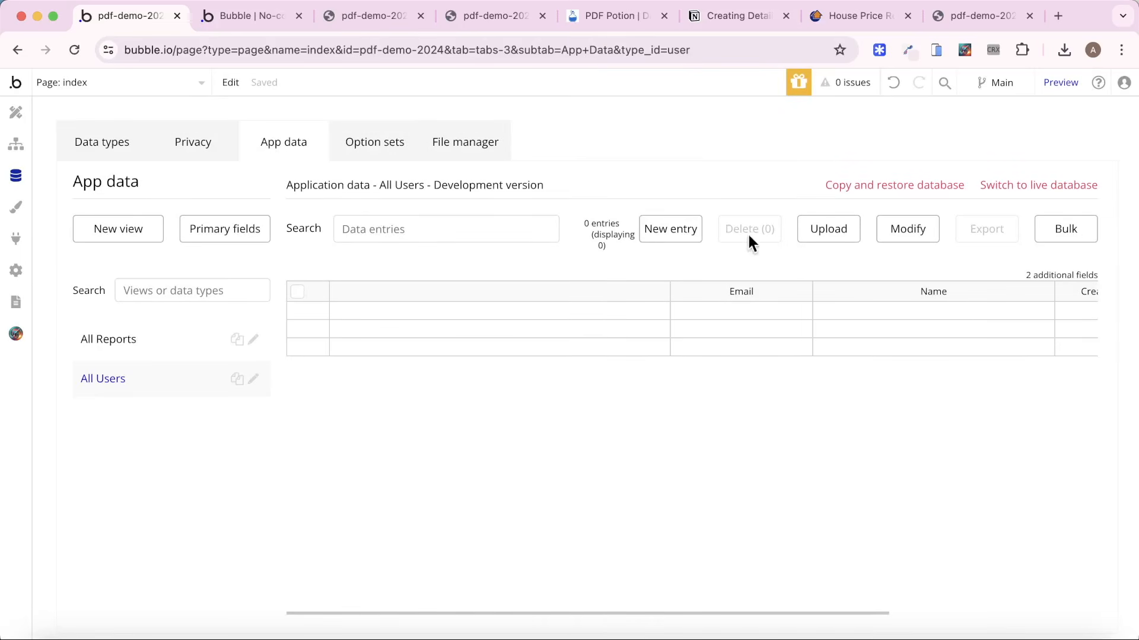
click(670, 229)
click(270, 187)
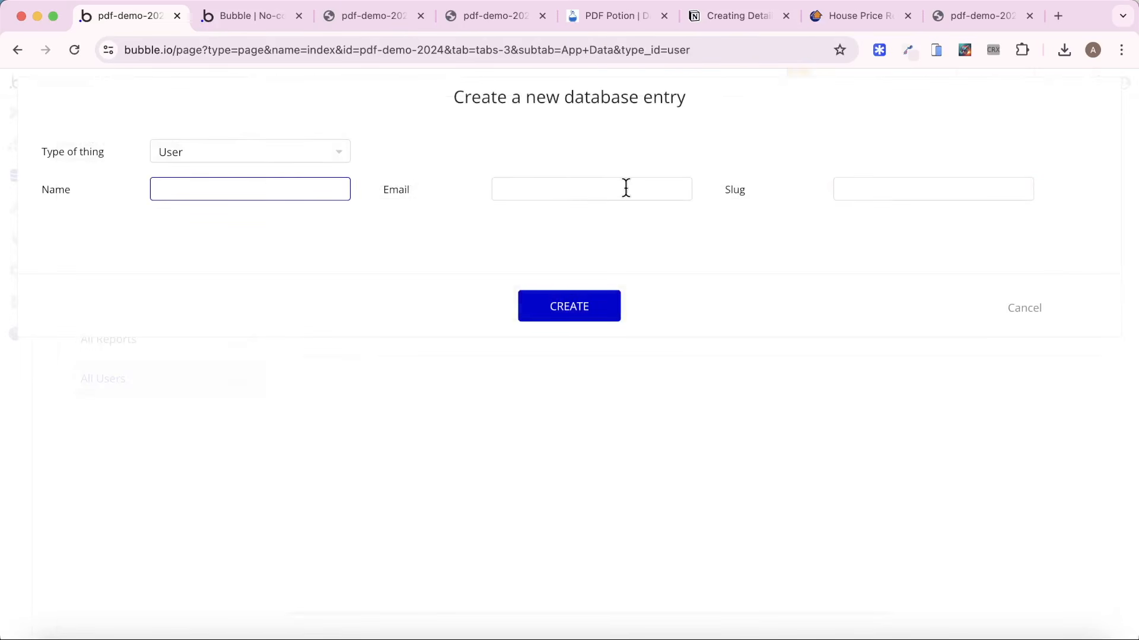
click(651, 178)
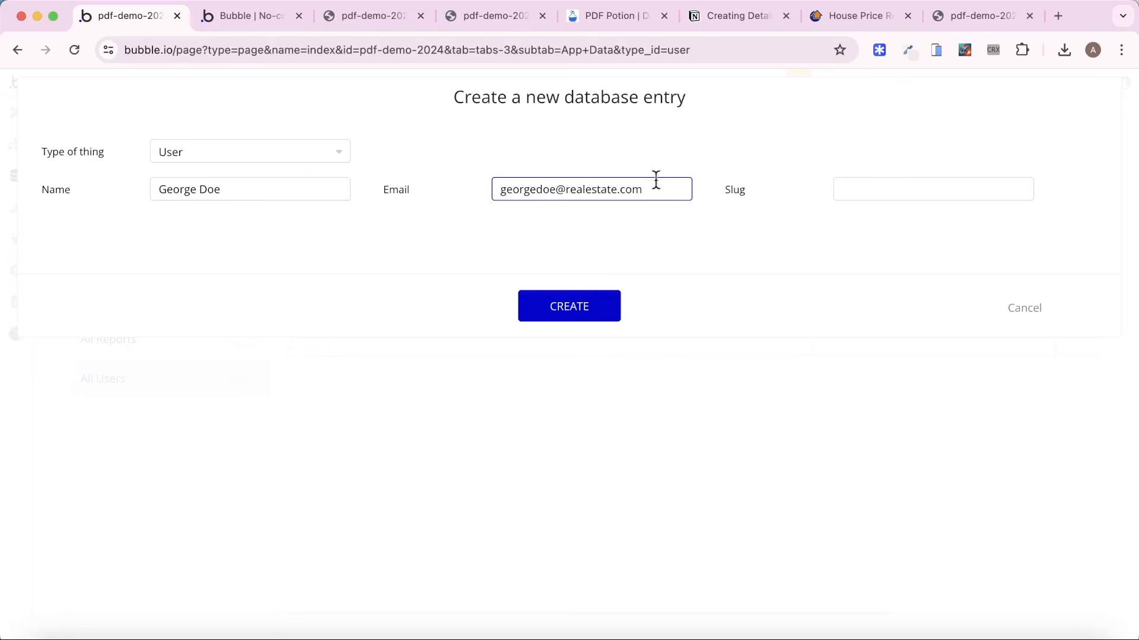
click(580, 300)
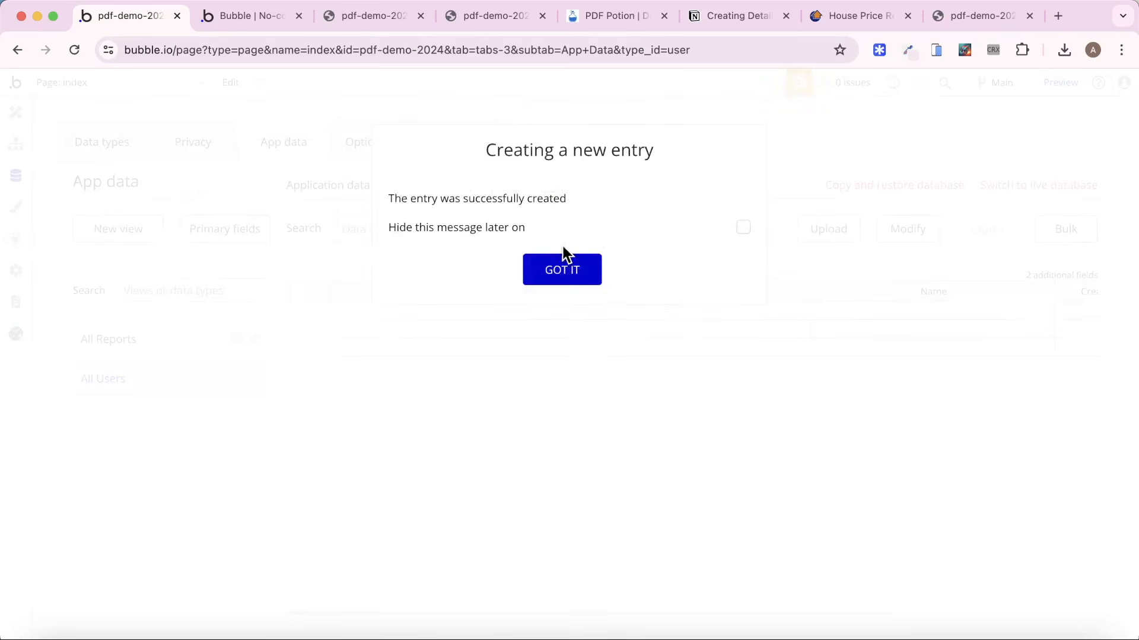
click(563, 264)
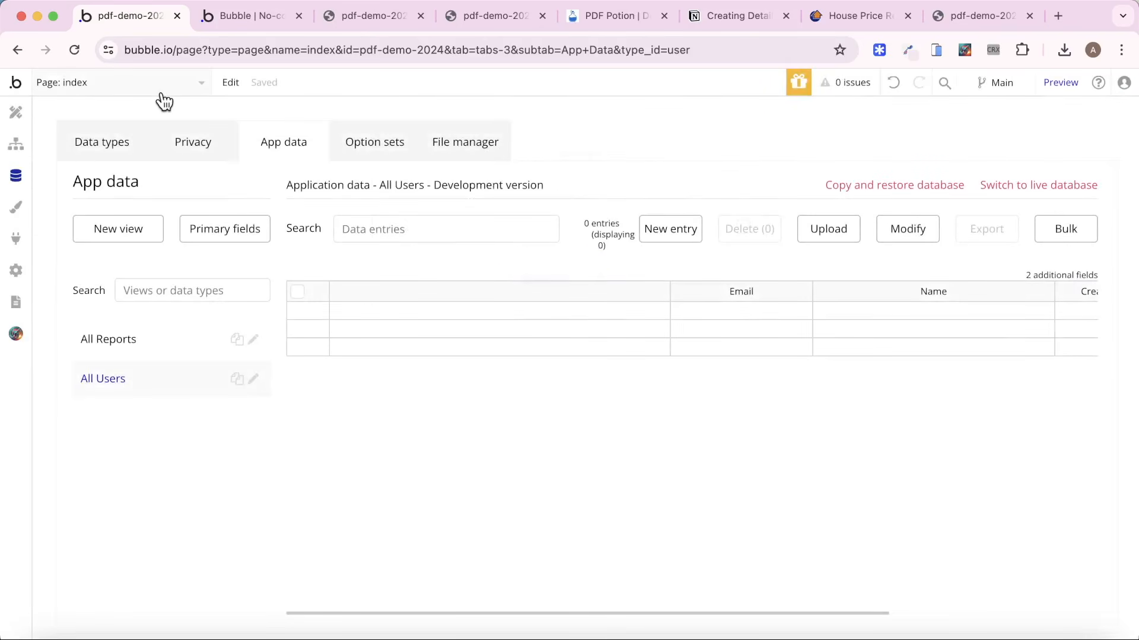
Open the property-report page and duplicate the "Q1 Property Market Analysis" title on the cover page.
click(163, 94)
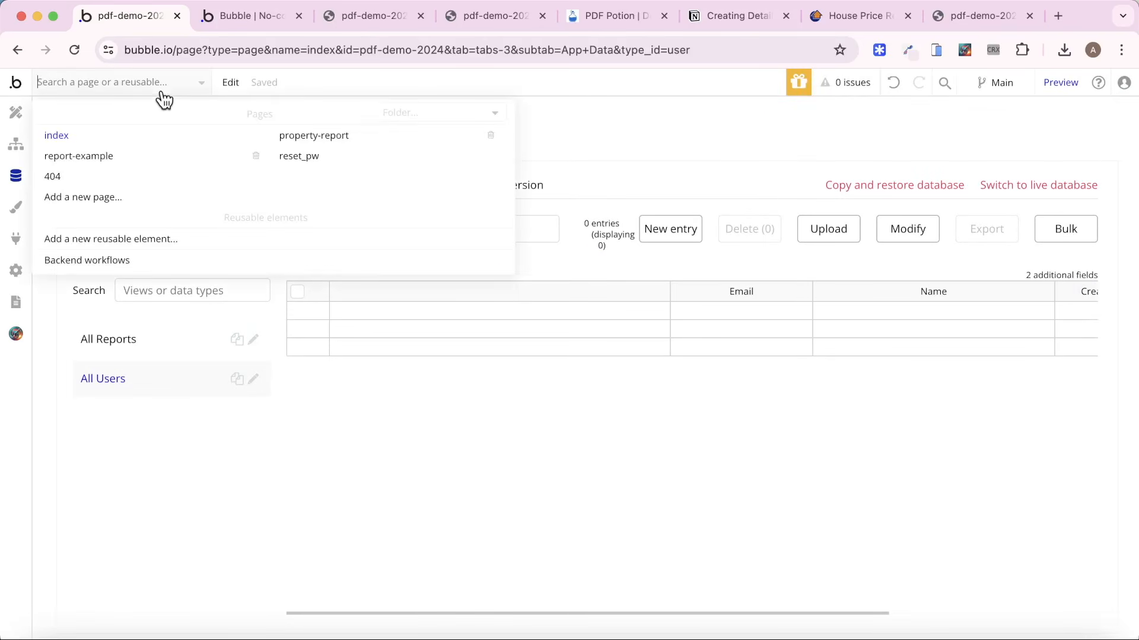
click(363, 135)
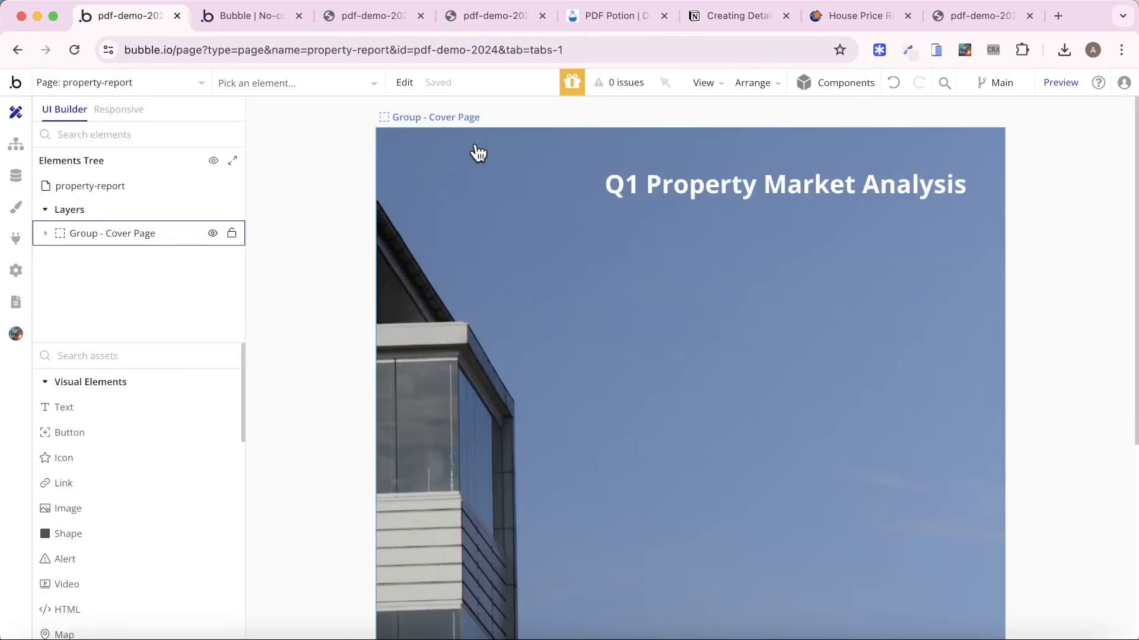
click(777, 183)
key(ctrl+c)
key(ctrl+v)
click(962, 232)
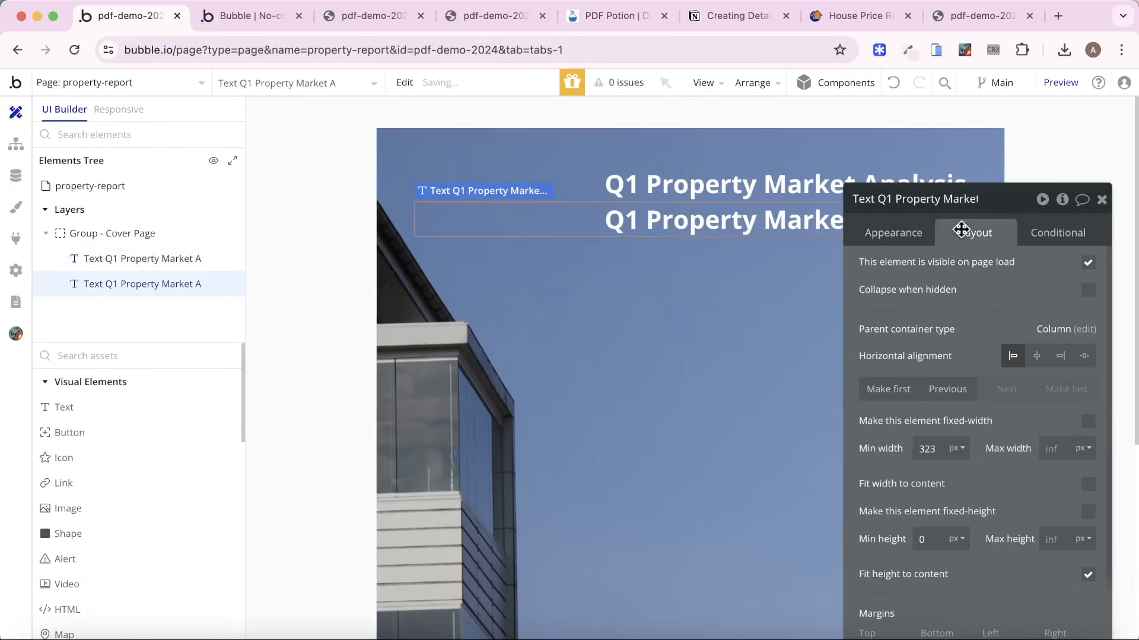
Change the duplicated title's text to "Created for:" followed by the dynamic Current User's Name.
click(888, 233)
triple_click(955, 273)
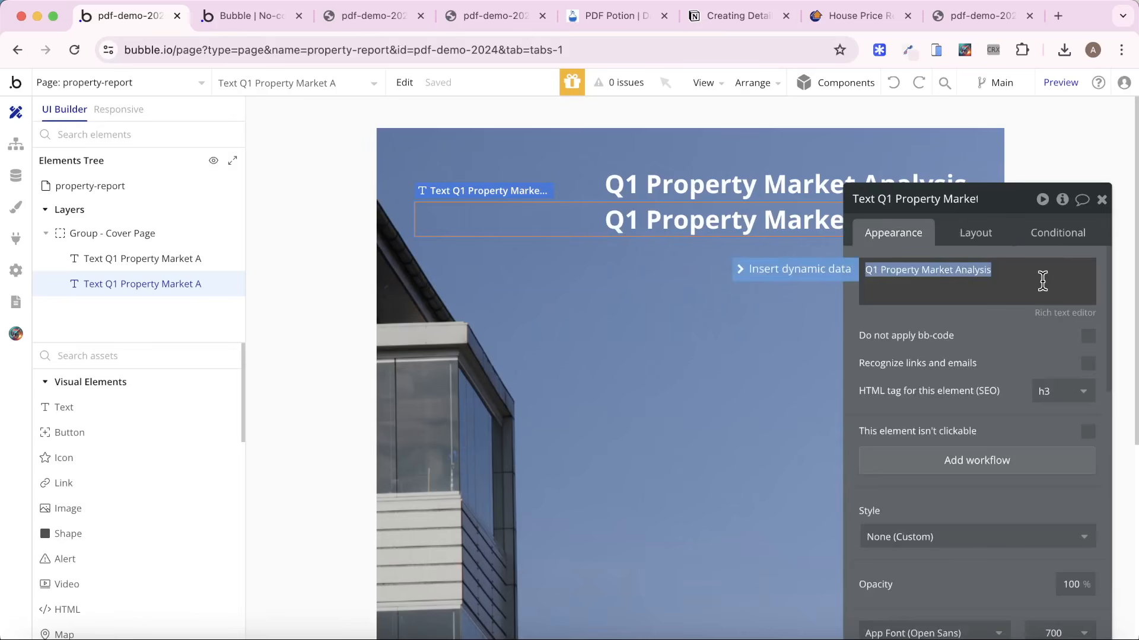
text(Created for)
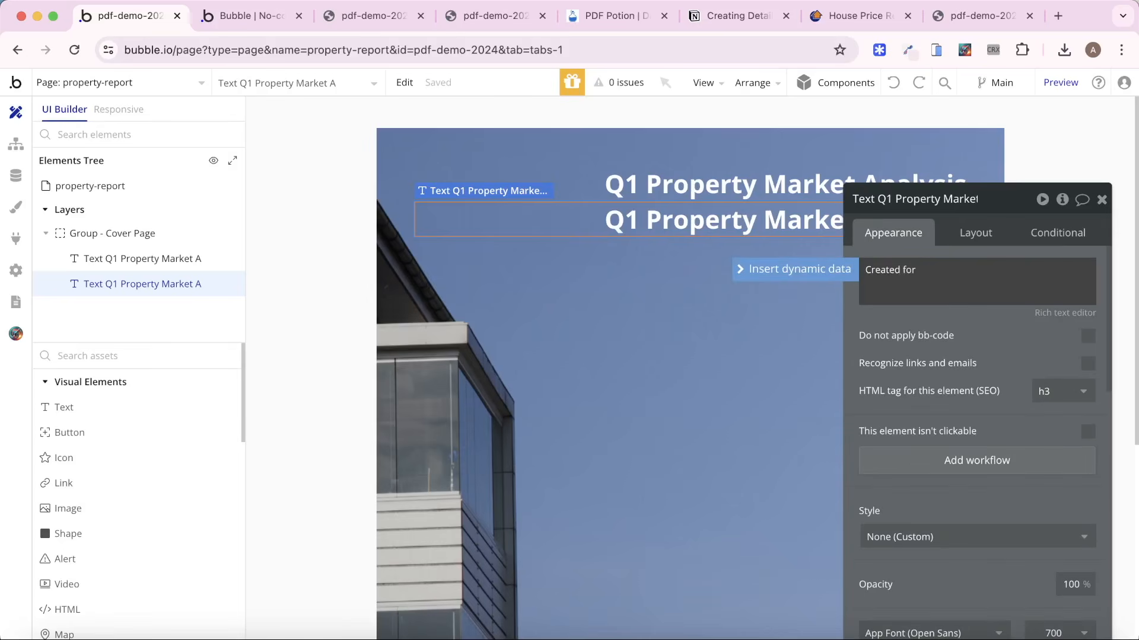
text(:)
click(831, 269)
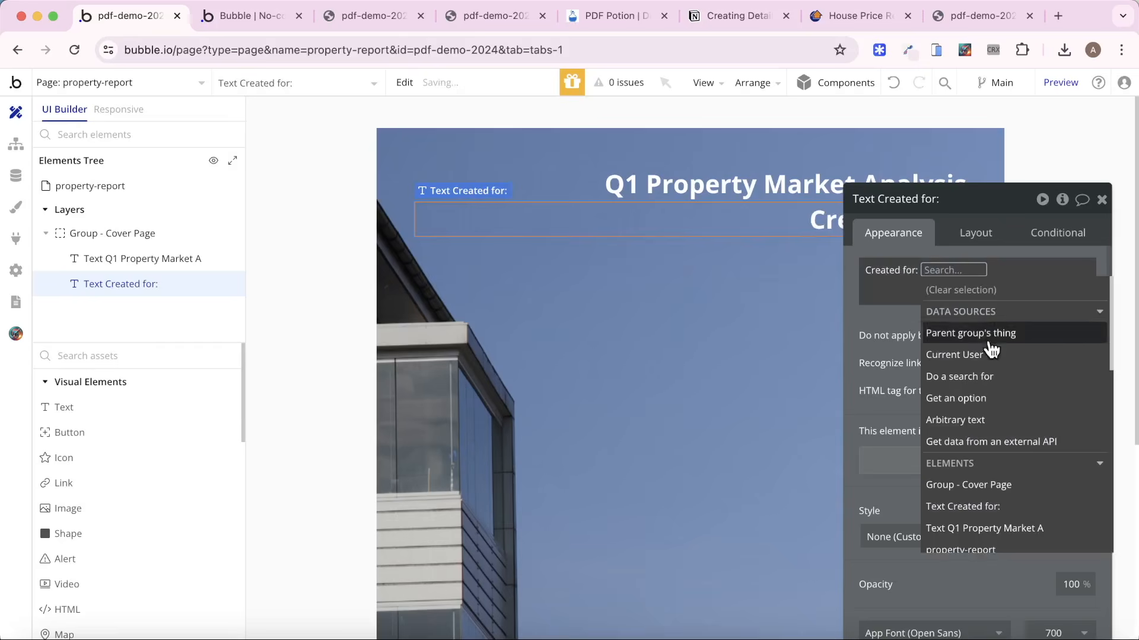
click(949, 353)
click(1017, 379)
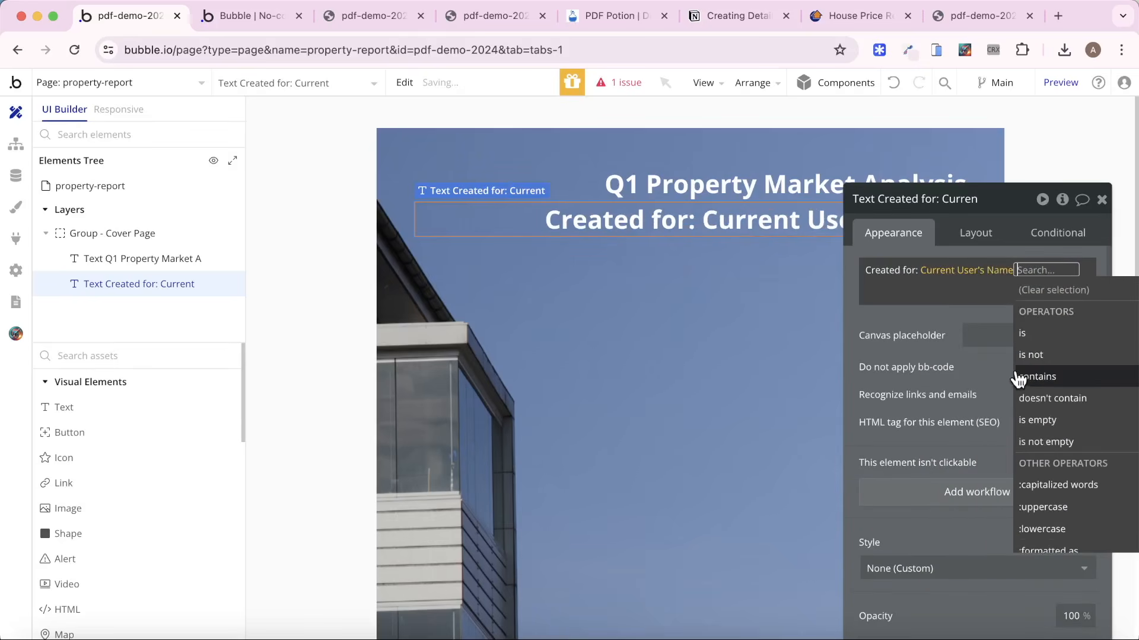
click(922, 344)
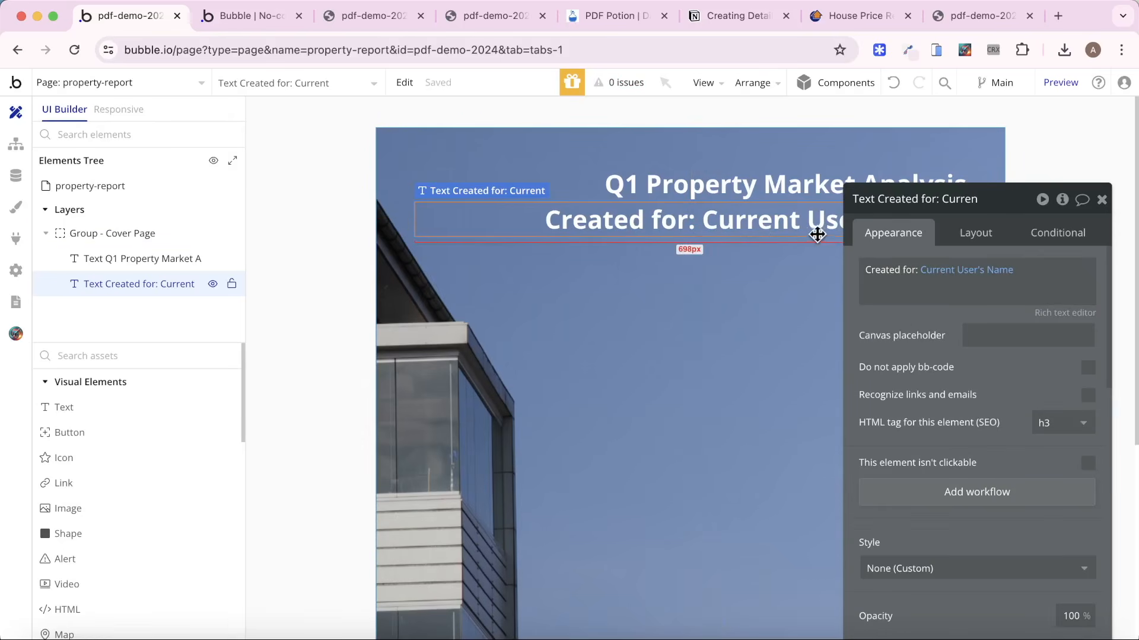
Apply gap spacing between elements in Group - Cover Page with a row gap of 24 px.
click(768, 304)
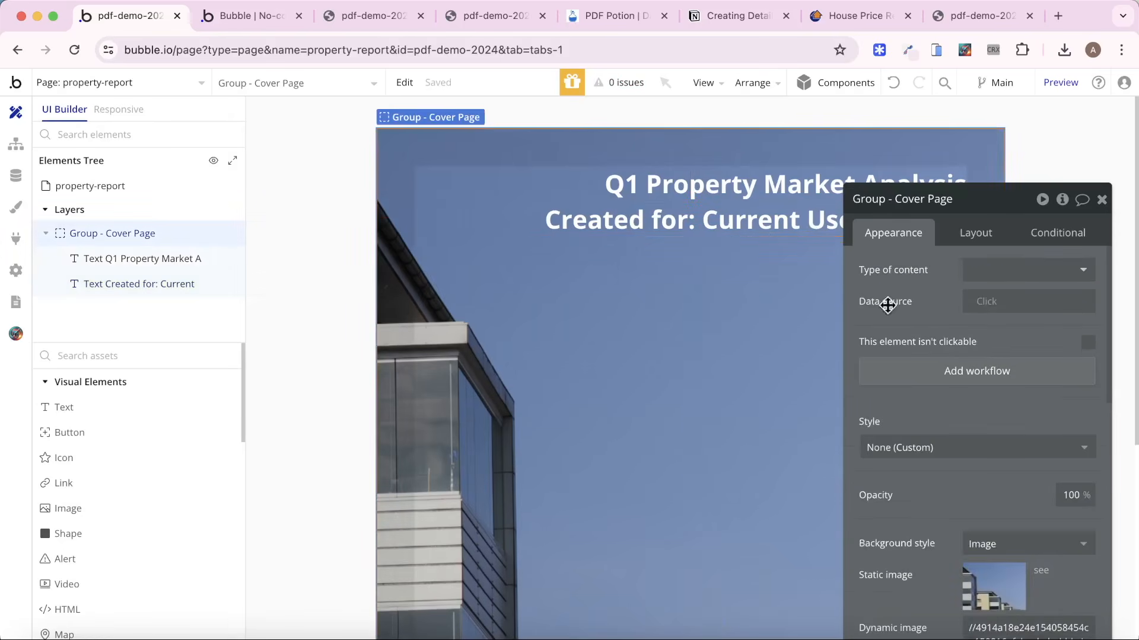
click(976, 233)
click(1088, 333)
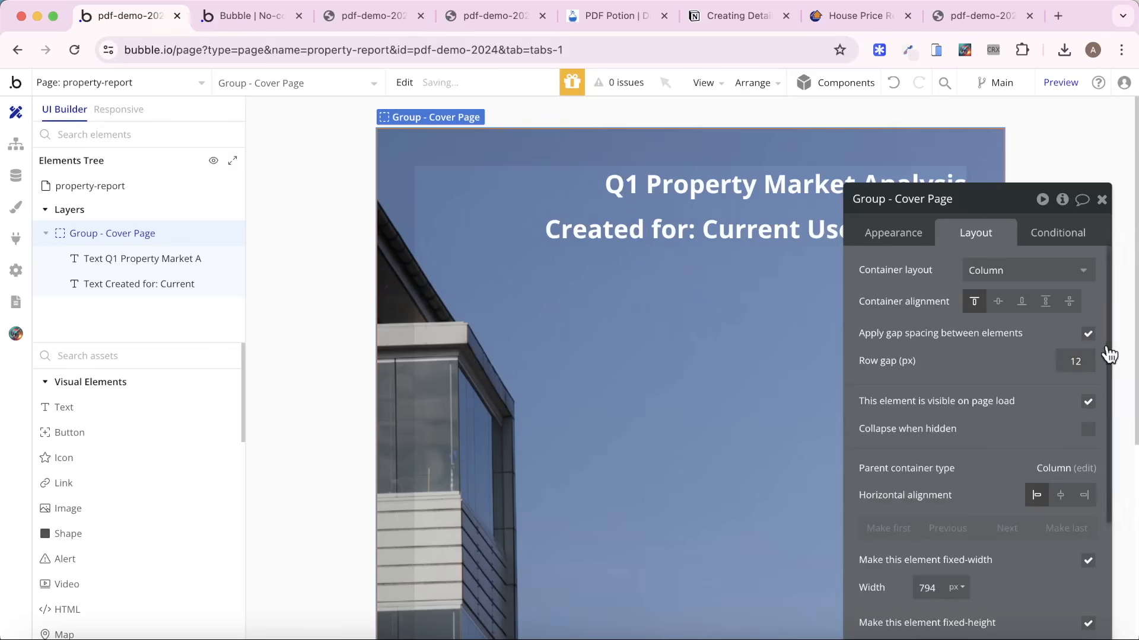
double_click(1074, 361)
text(24)
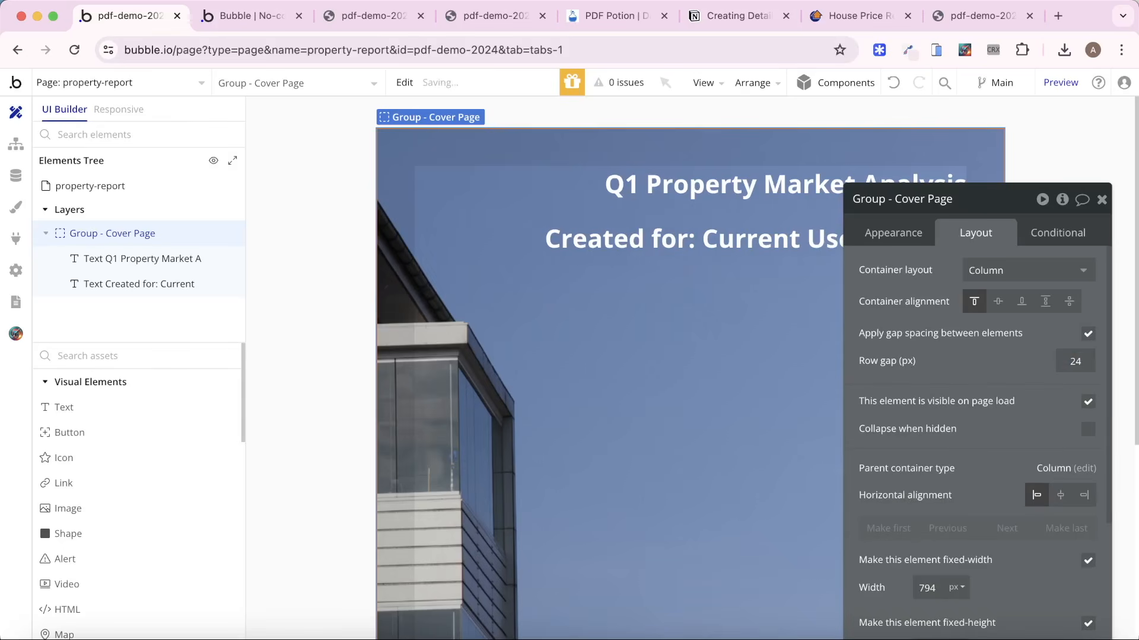
Set the font size of the "Created for" text to 24px and close its properties.
click(702, 254)
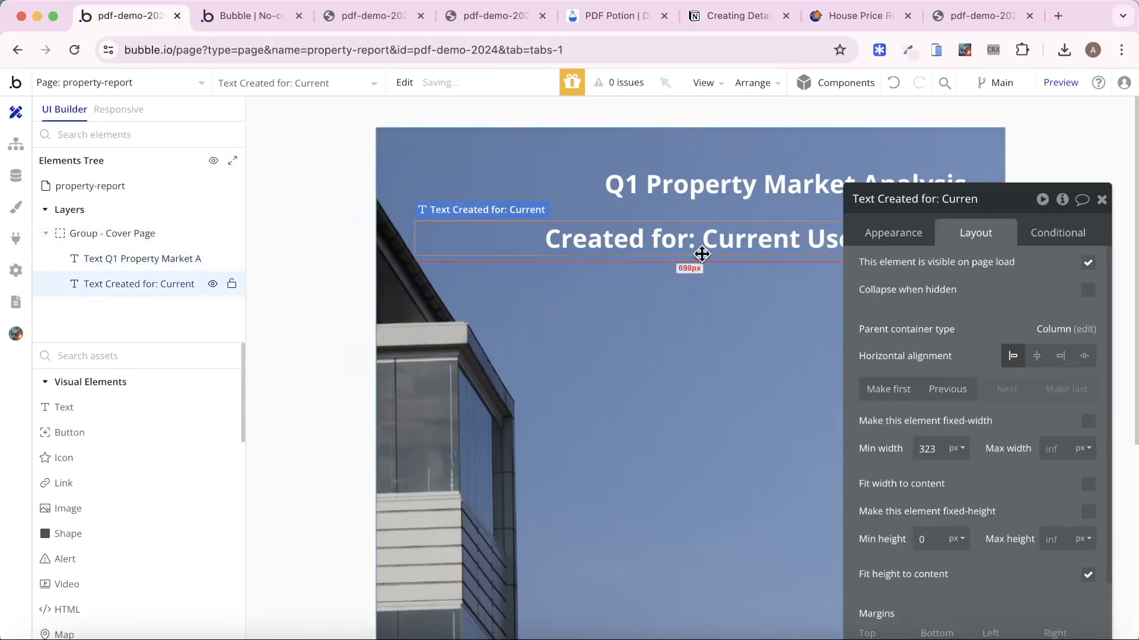
click(896, 231)
scroll(938, 349, down, 5)
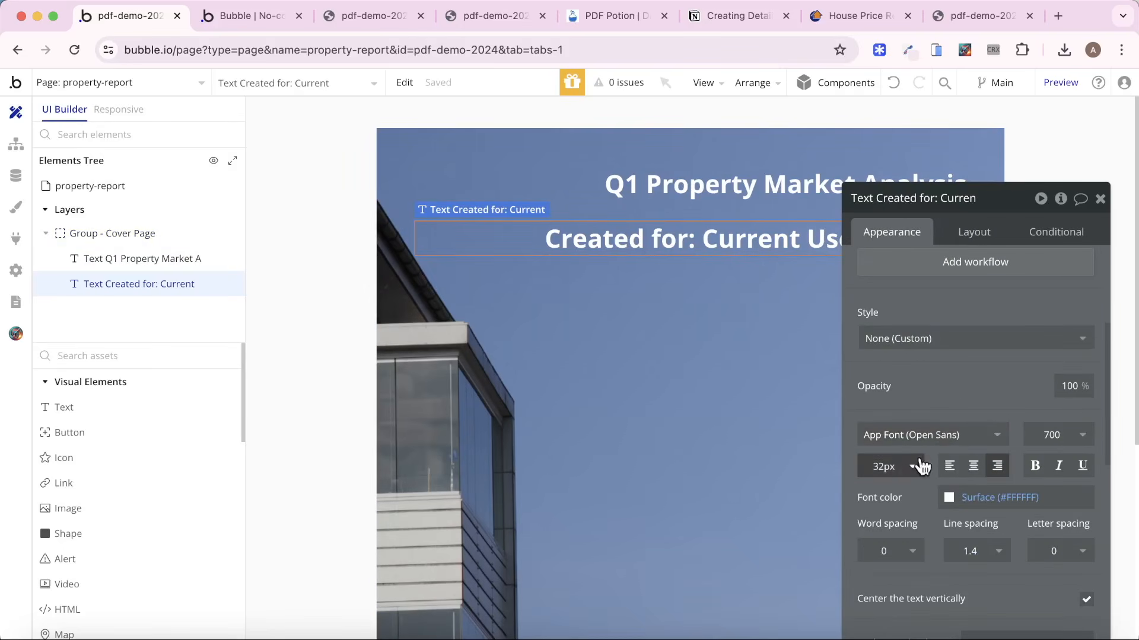
click(889, 466)
text(3)
key(BackSpace)
text(24)
key(Return)
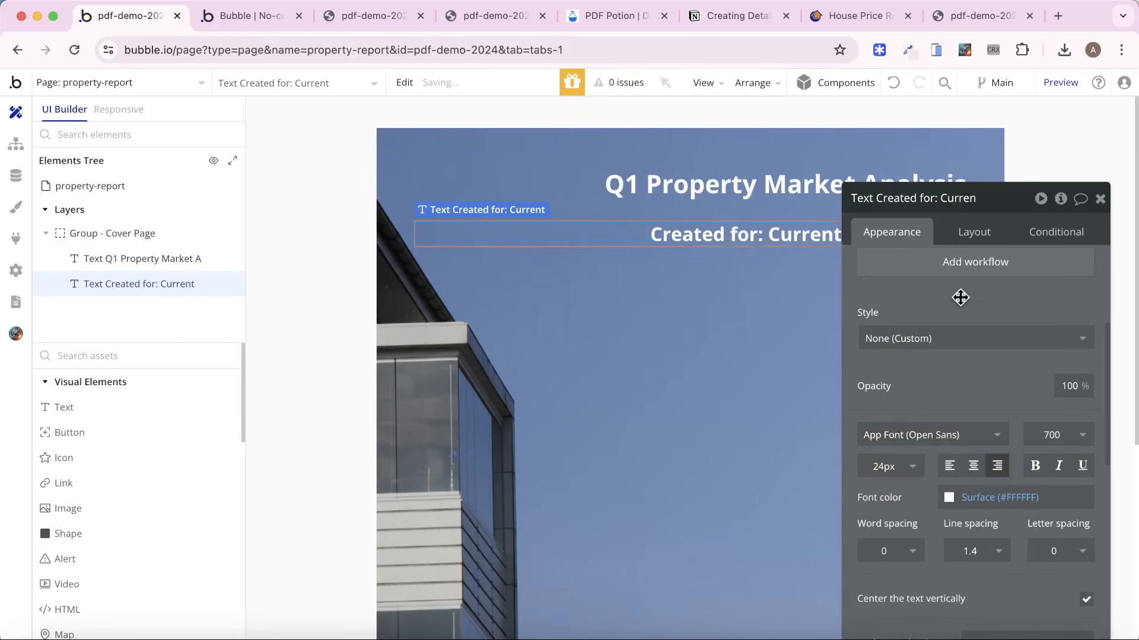
click(1099, 200)
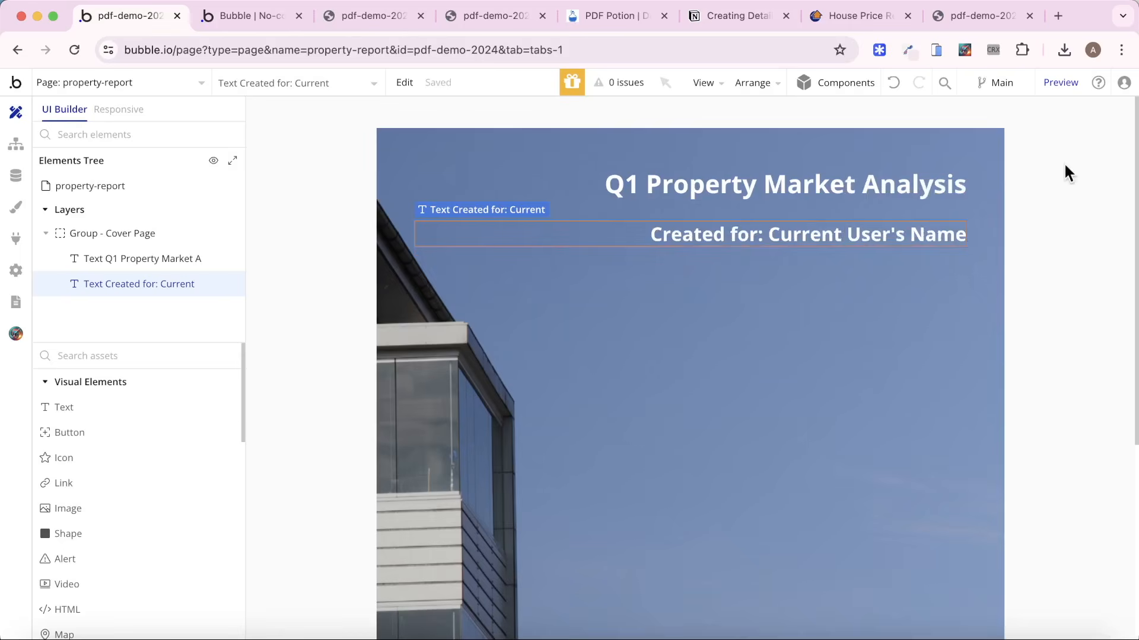
Return to the index page's user data, reload the editor, and run the app as the new user.
click(132, 89)
click(116, 133)
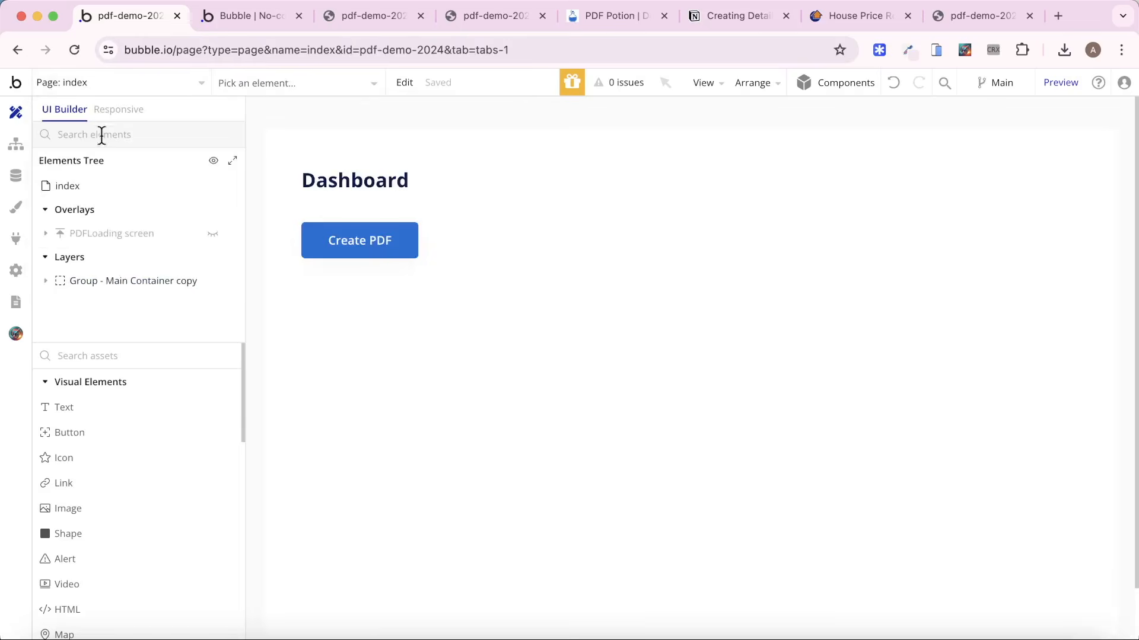
click(16, 175)
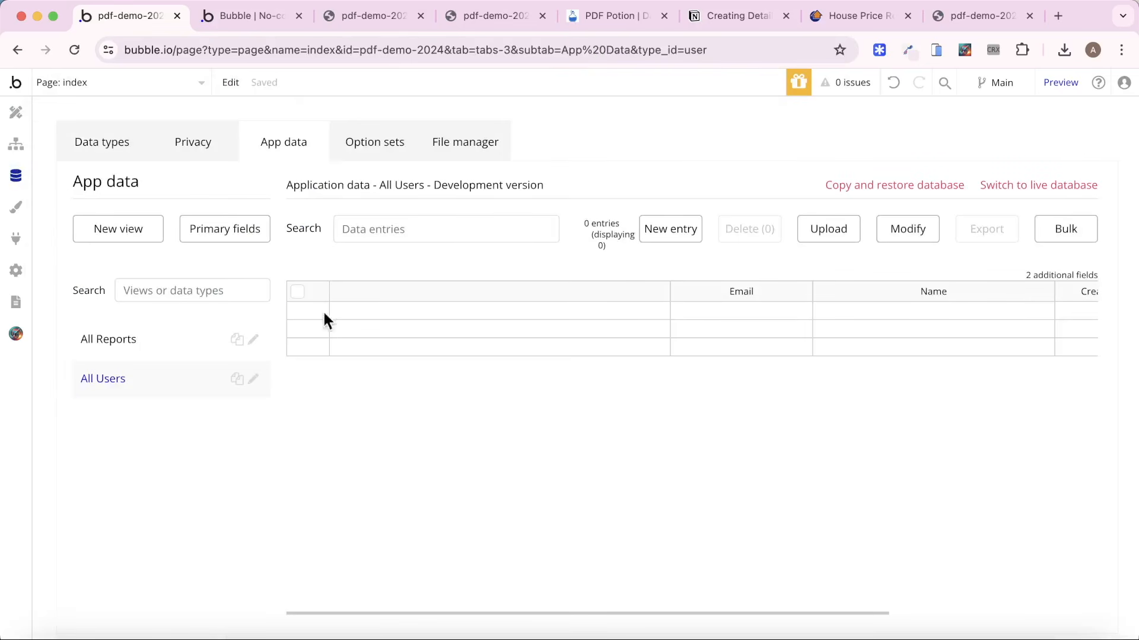
click(74, 50)
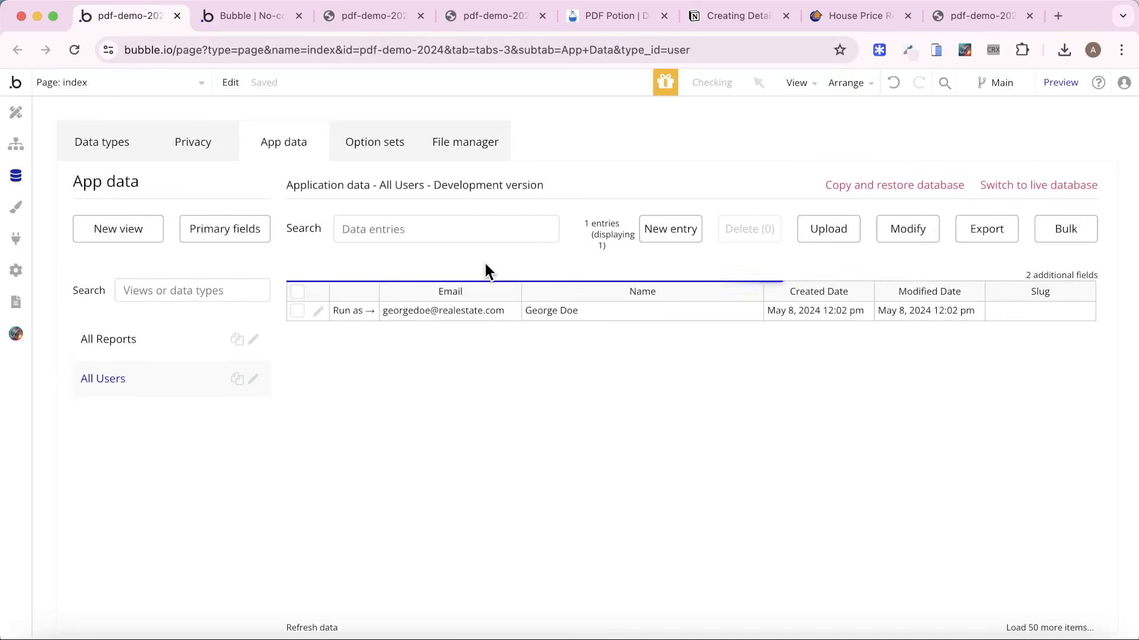
click(353, 312)
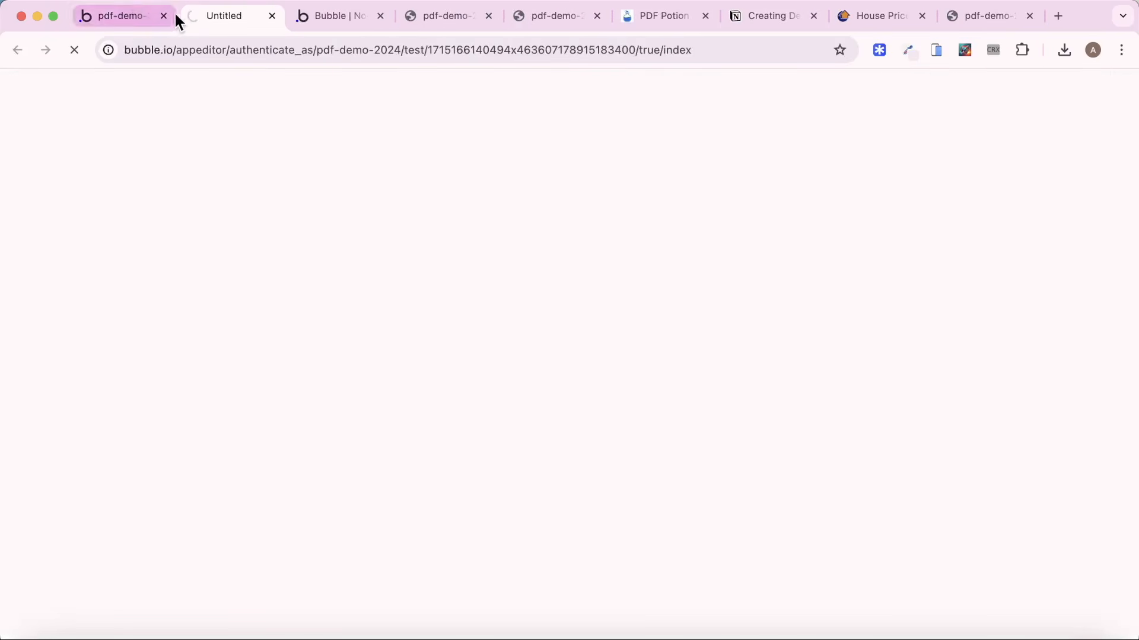
Close the outdated PDF and PDF Potion tabs, then create a PDF from the Dashboard and open the downloaded Property Report - May-24 (3).pdf.
click(301, 19)
click(380, 16)
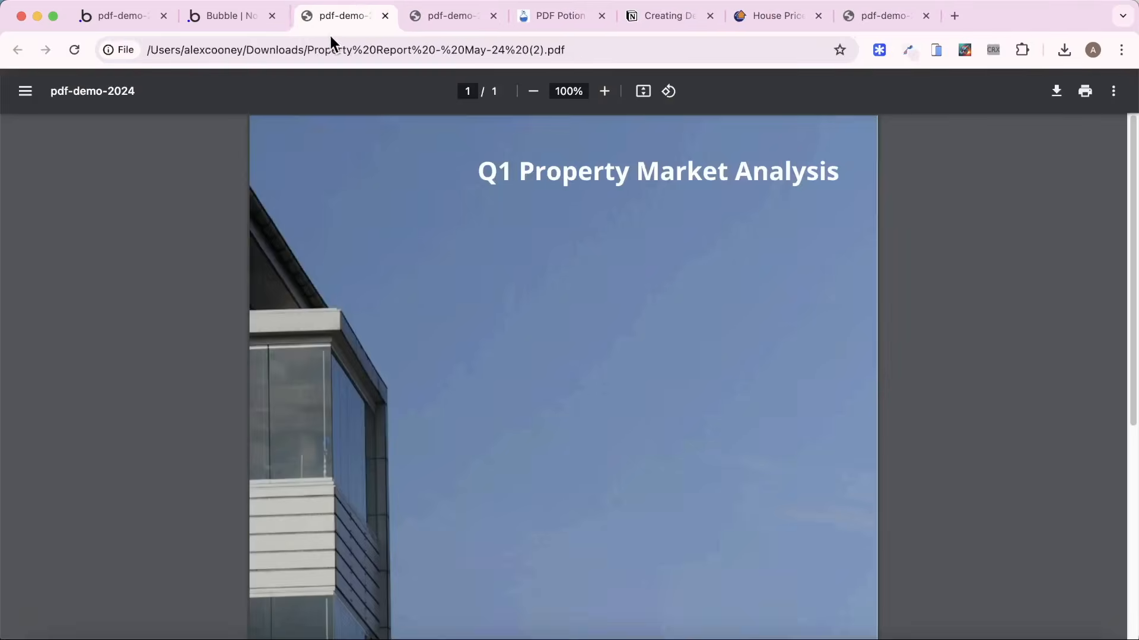
click(380, 16)
click(378, 16)
click(234, 17)
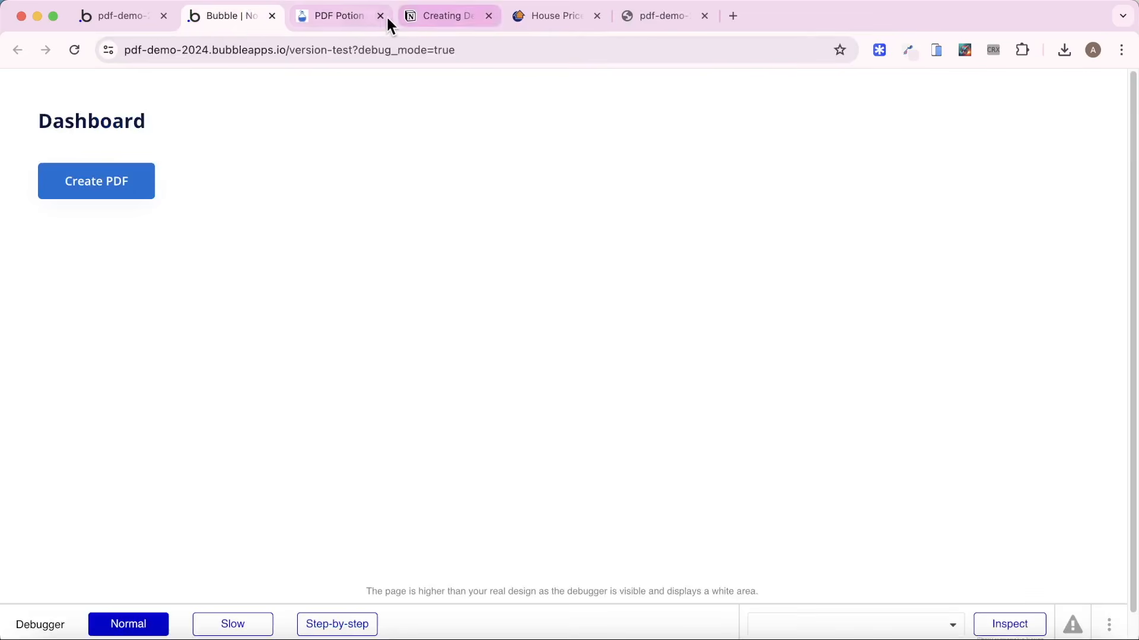
click(382, 16)
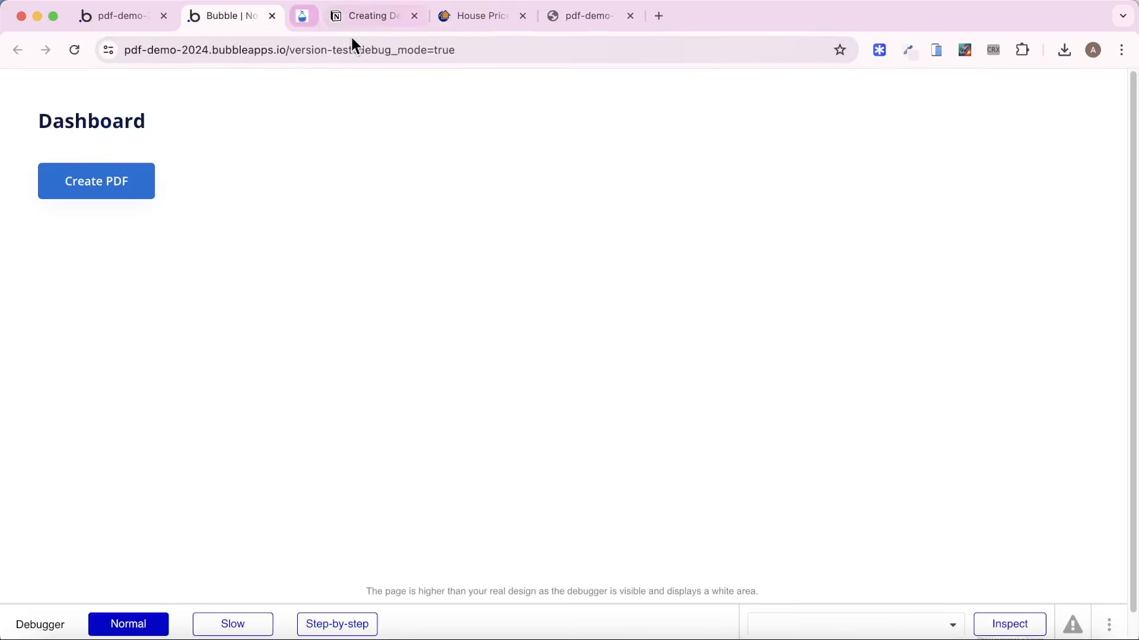
click(125, 181)
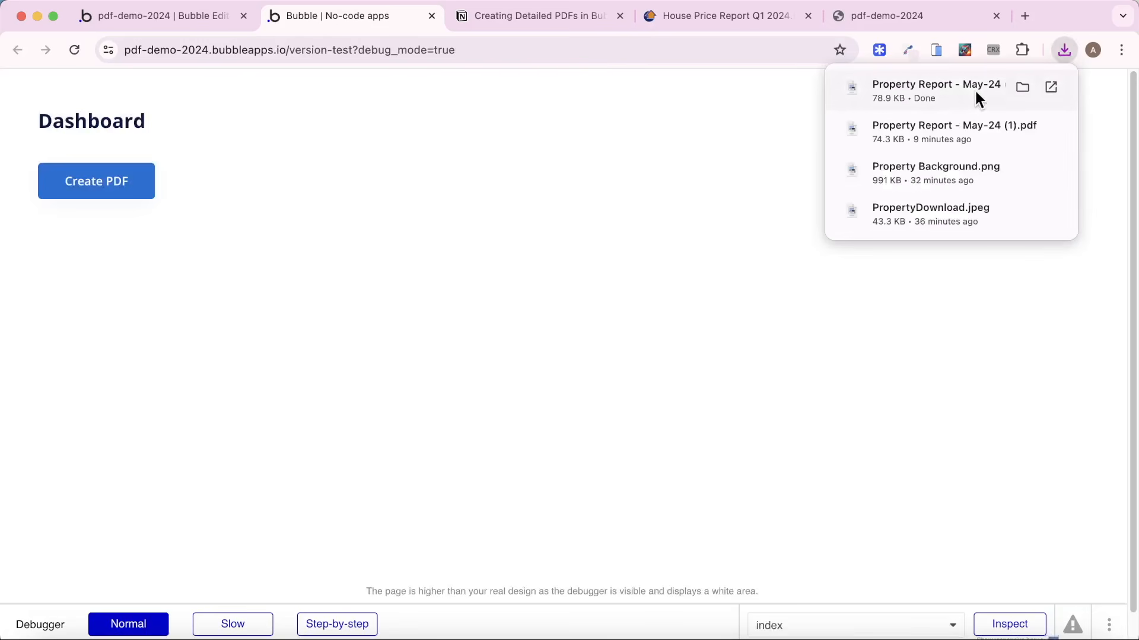
click(949, 89)
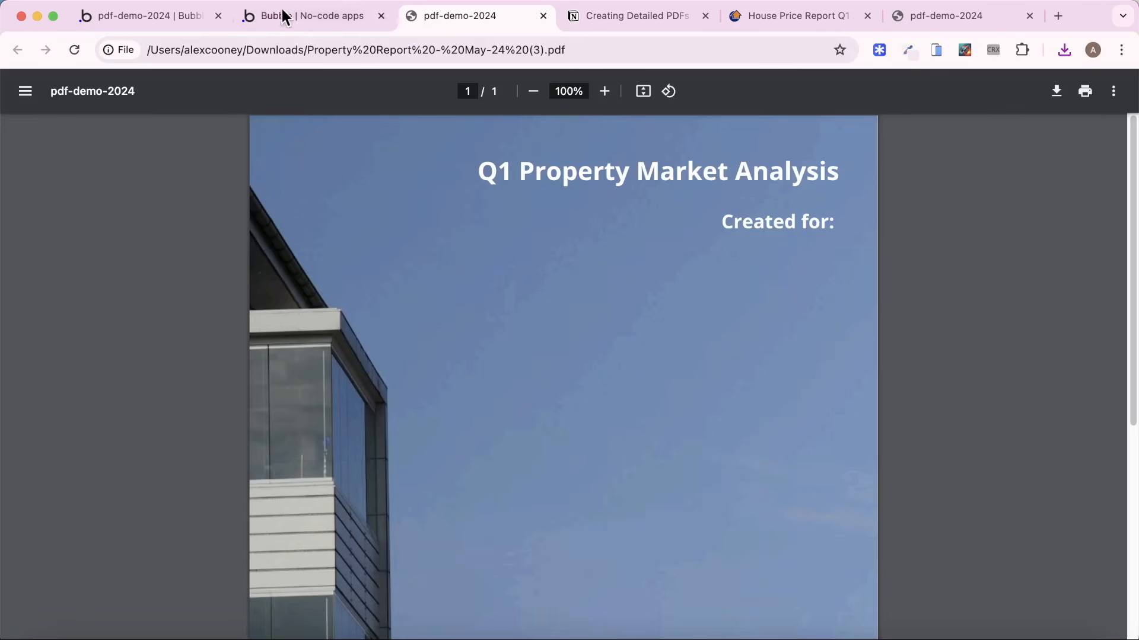
In the index page's Button Create PDF workflow, insert a Send magic login link action before Create a new Report.
click(168, 17)
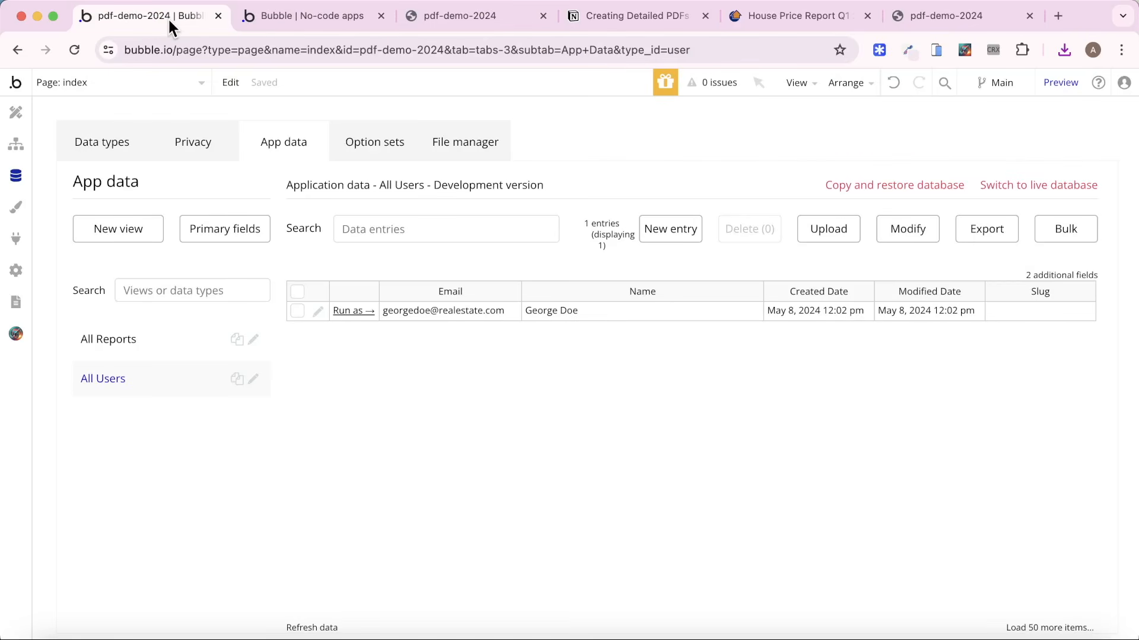
click(17, 144)
click(132, 158)
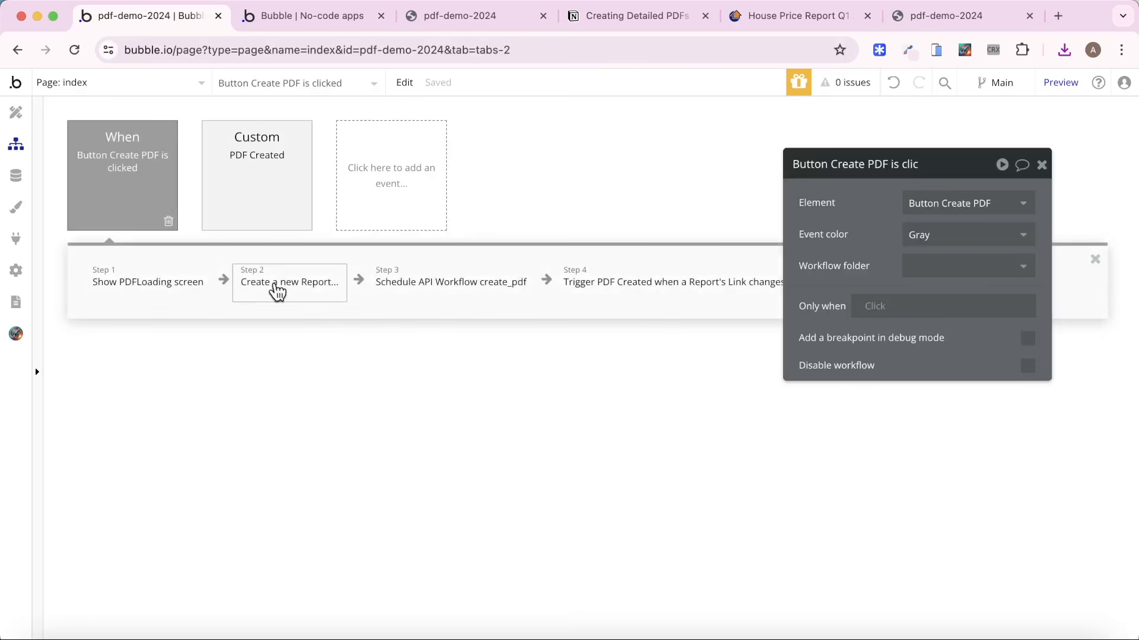
right_click(281, 290)
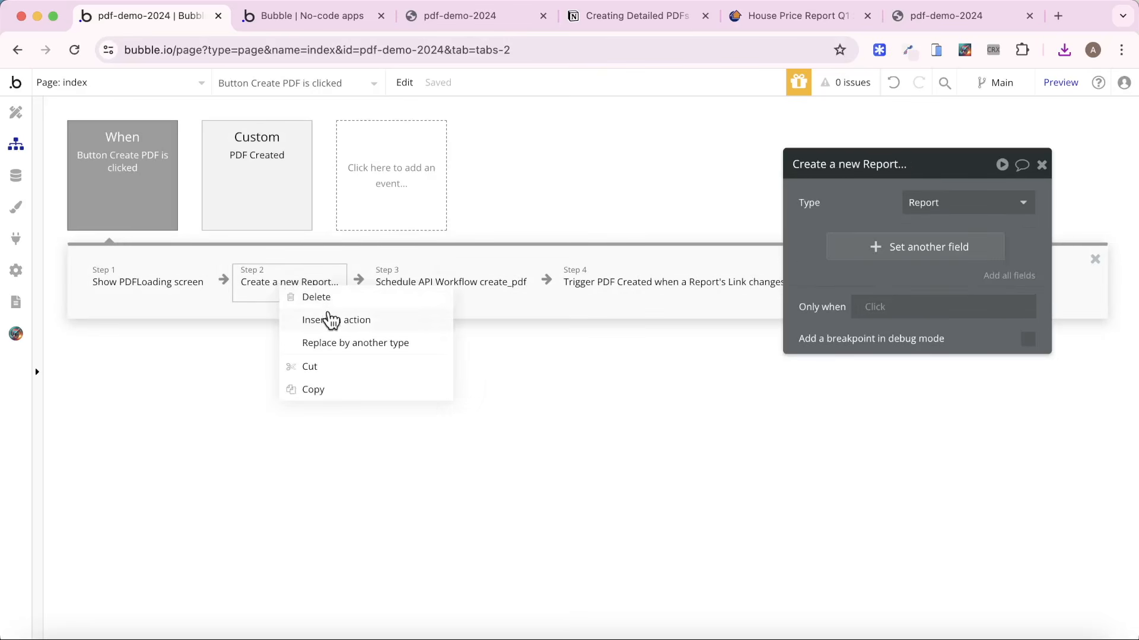
click(330, 319)
text(send)
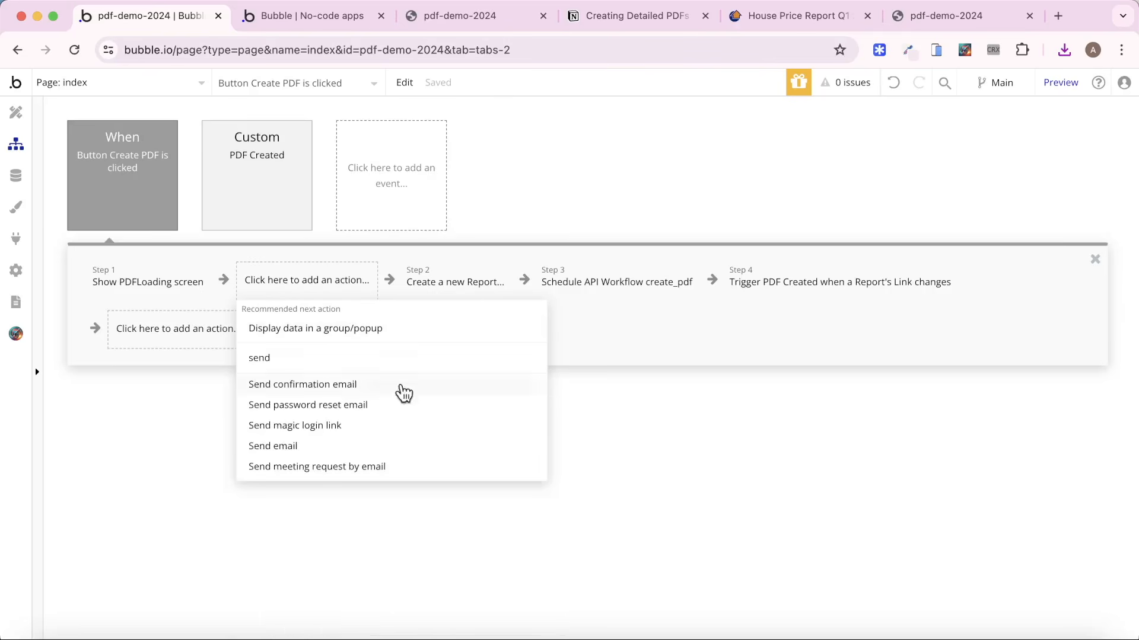
click(362, 425)
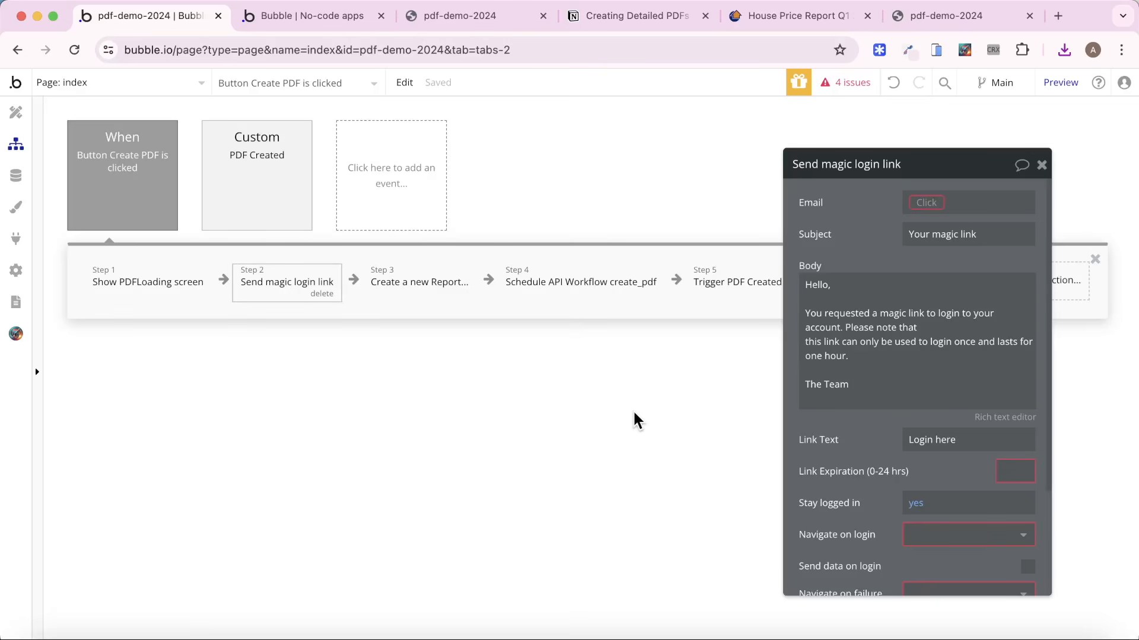
click(920, 200)
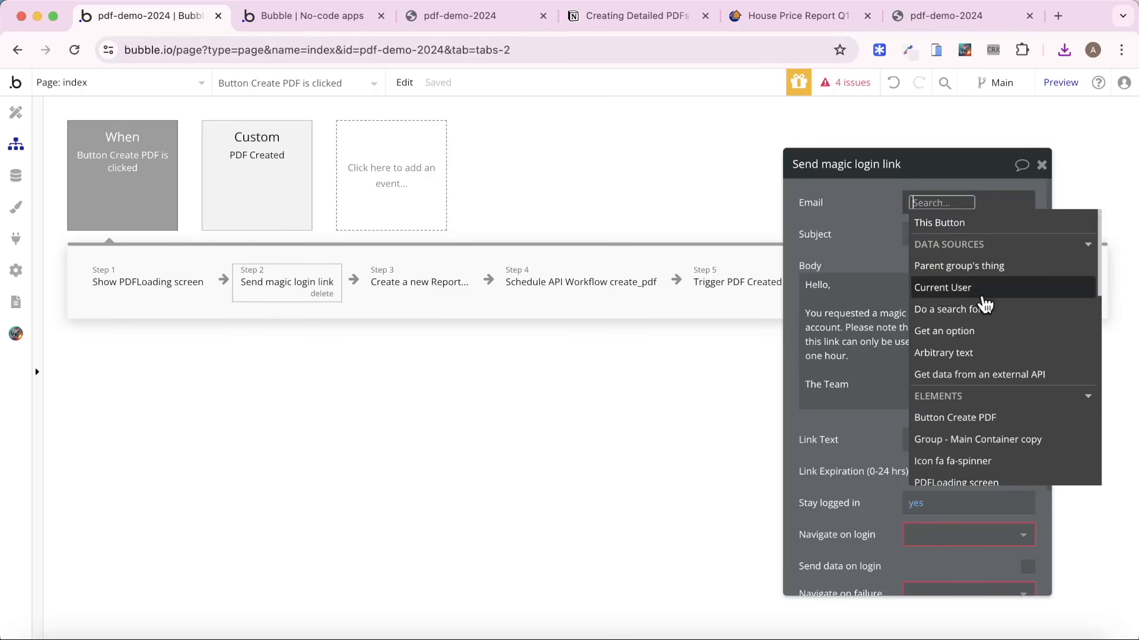
click(966, 287)
text(e)
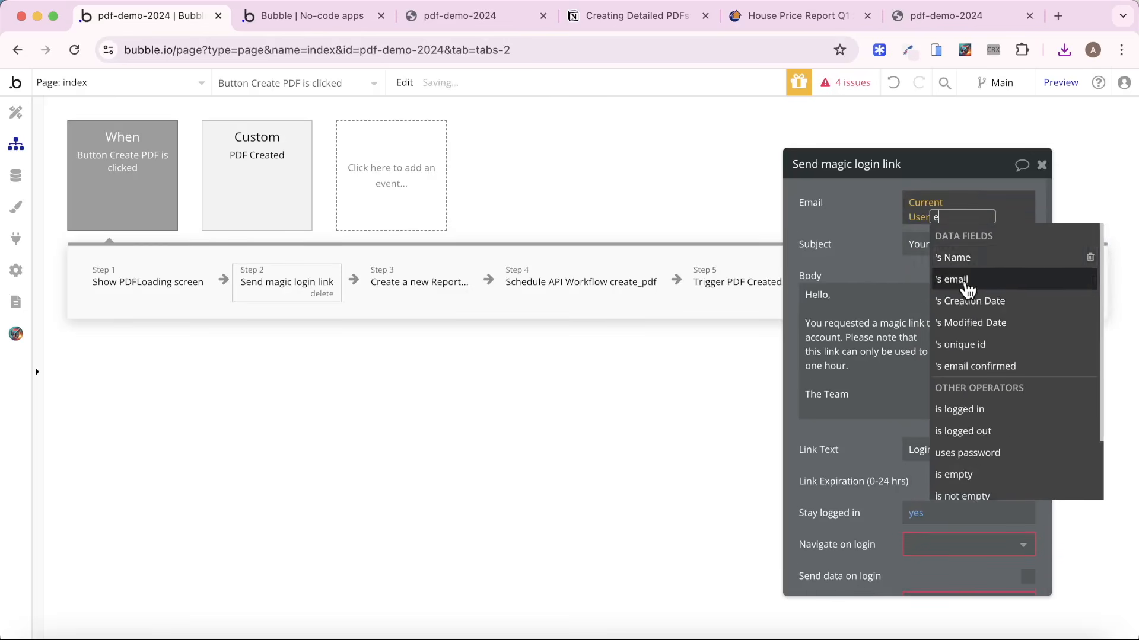
click(966, 290)
click(851, 251)
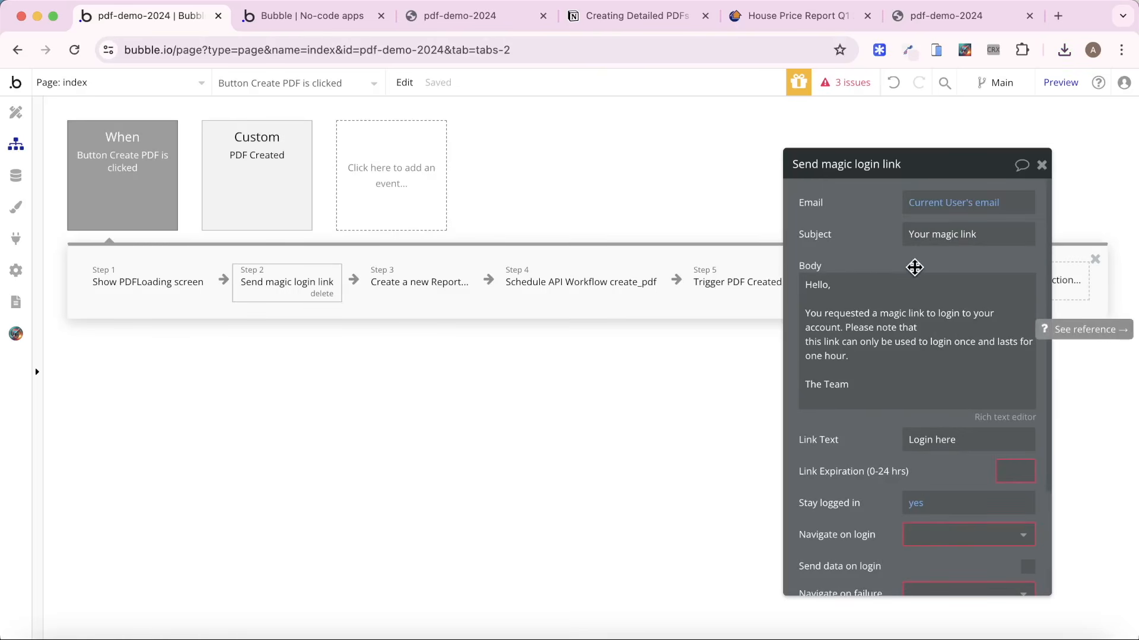
Make the action only create the link without sending email, with expiration 1 and index as the page for both login and failure.
scroll(886, 274, down, 3)
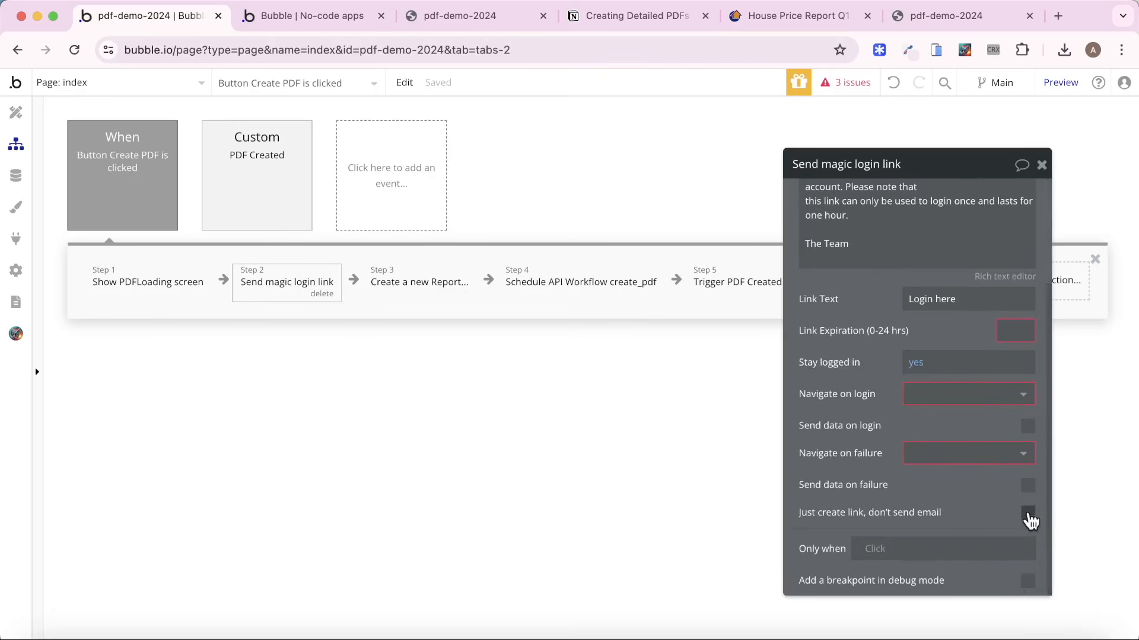
click(1028, 515)
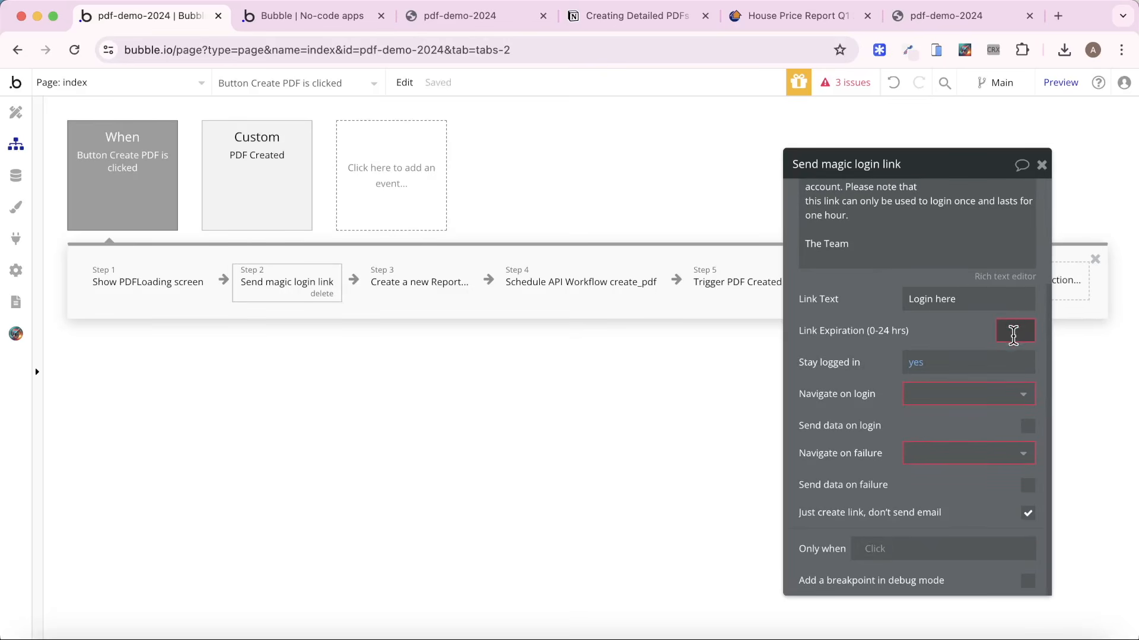
click(966, 397)
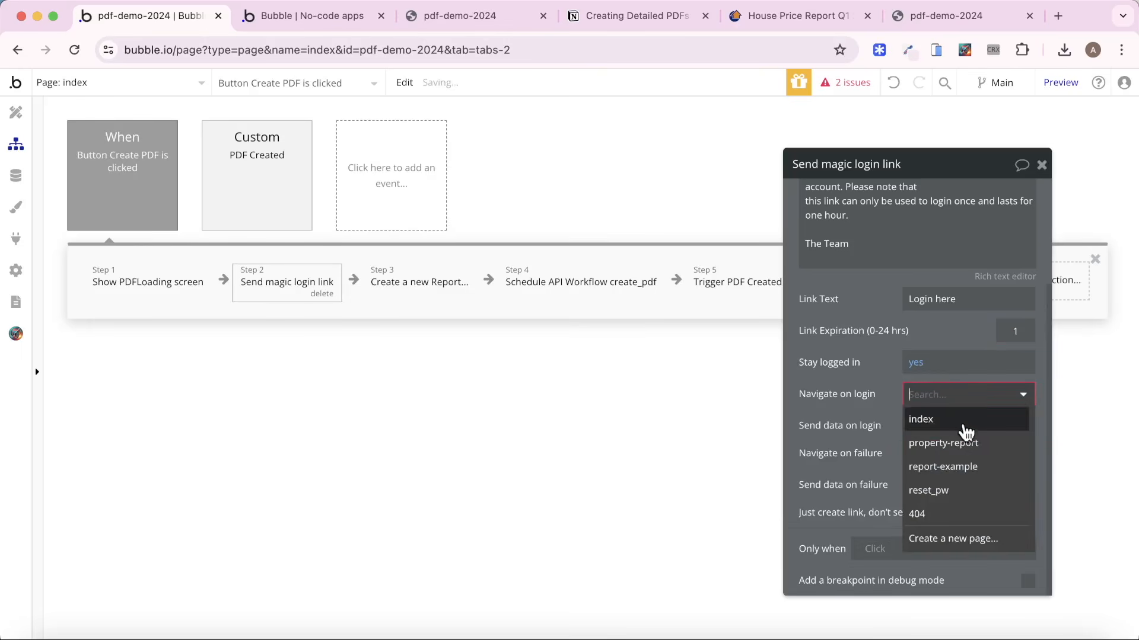
click(965, 422)
click(952, 454)
click(945, 477)
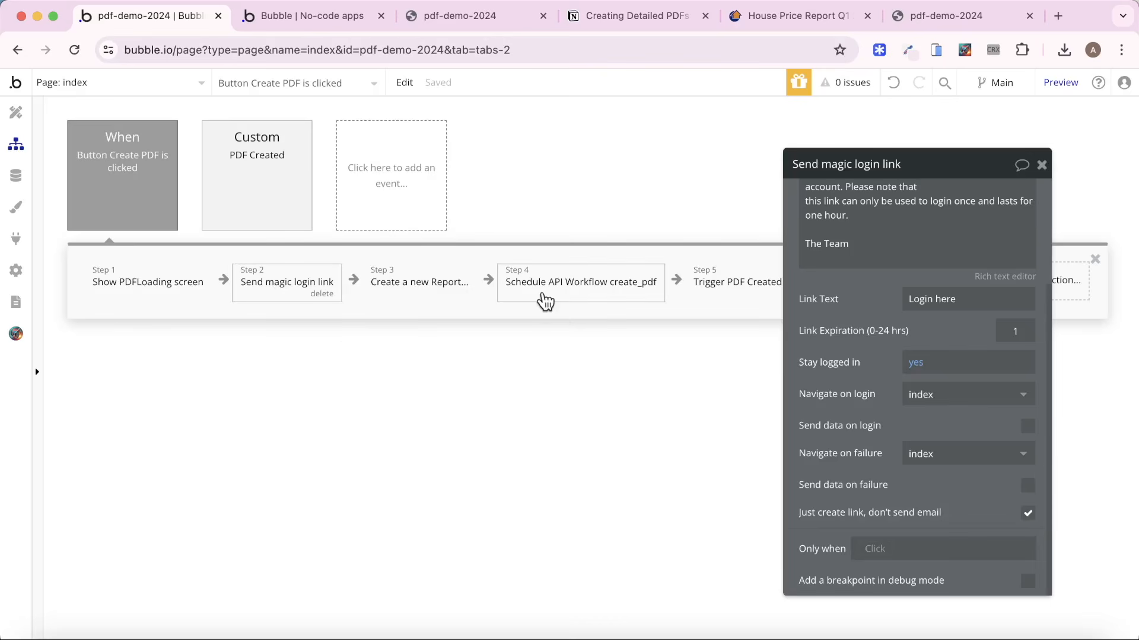
Add a text parameter named Magic Link to the create_pdf API workflow in the backend workflows.
click(545, 302)
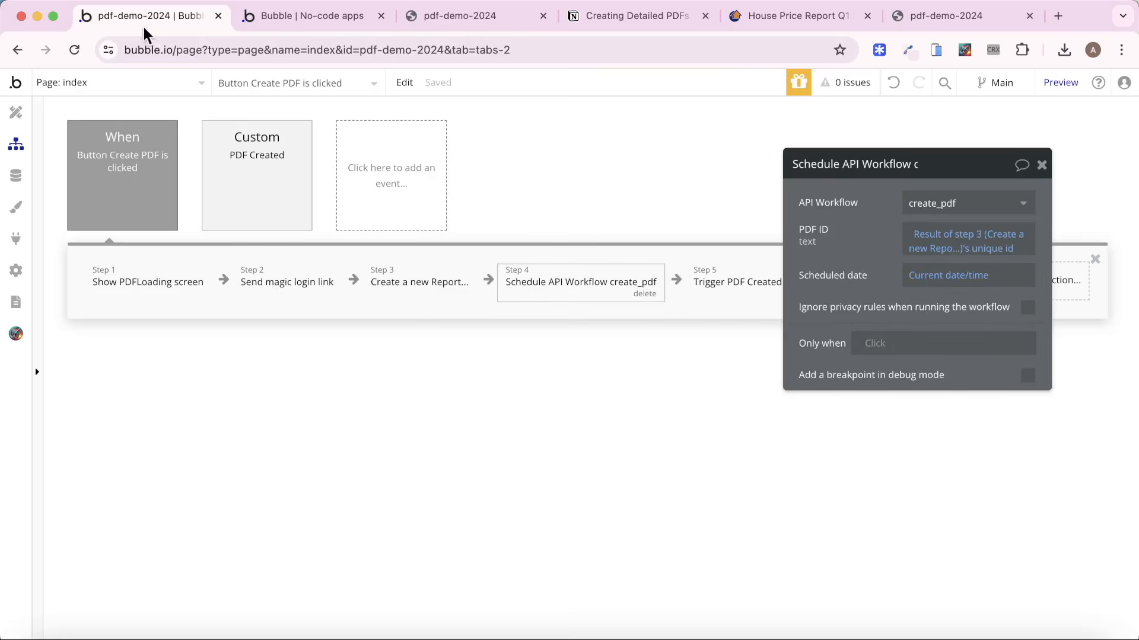
click(145, 94)
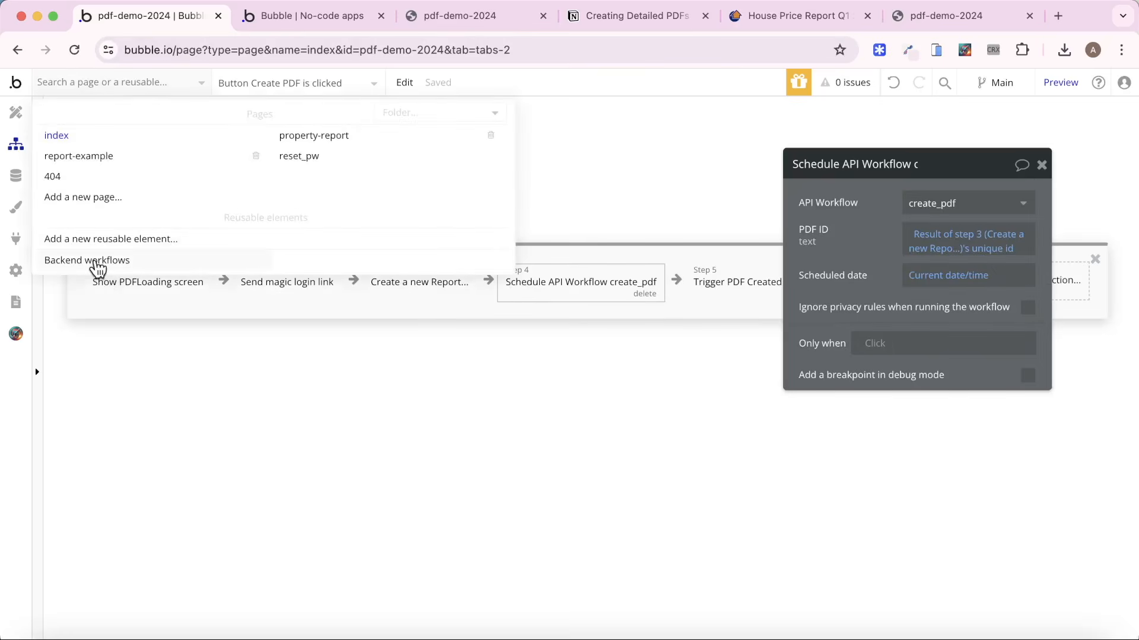
click(102, 259)
click(125, 224)
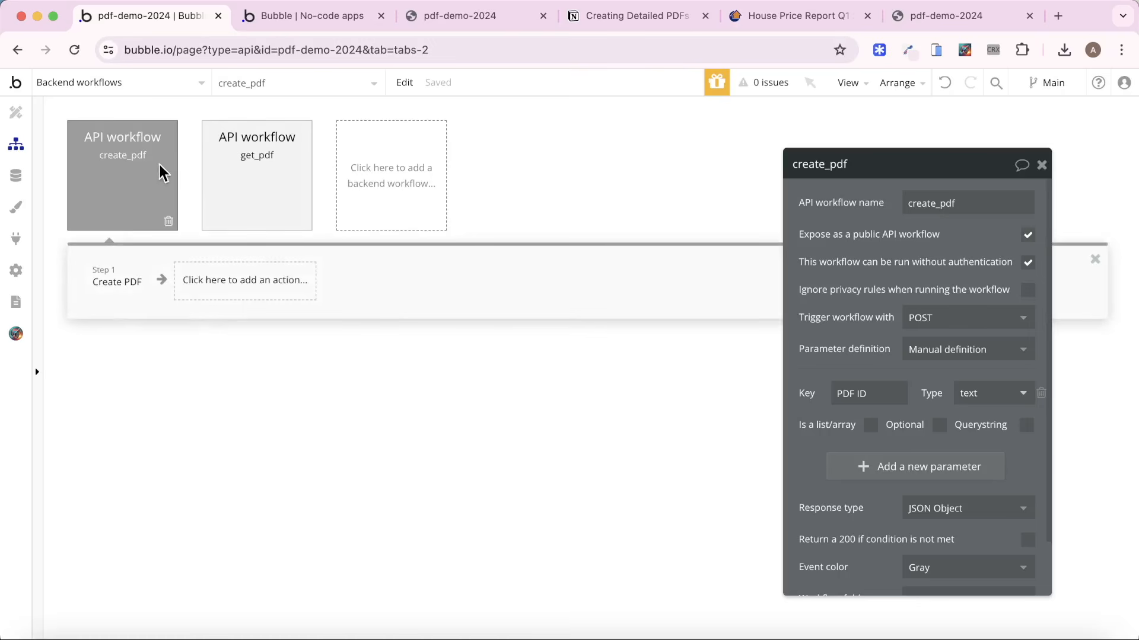
drag(813, 308, 462, 240)
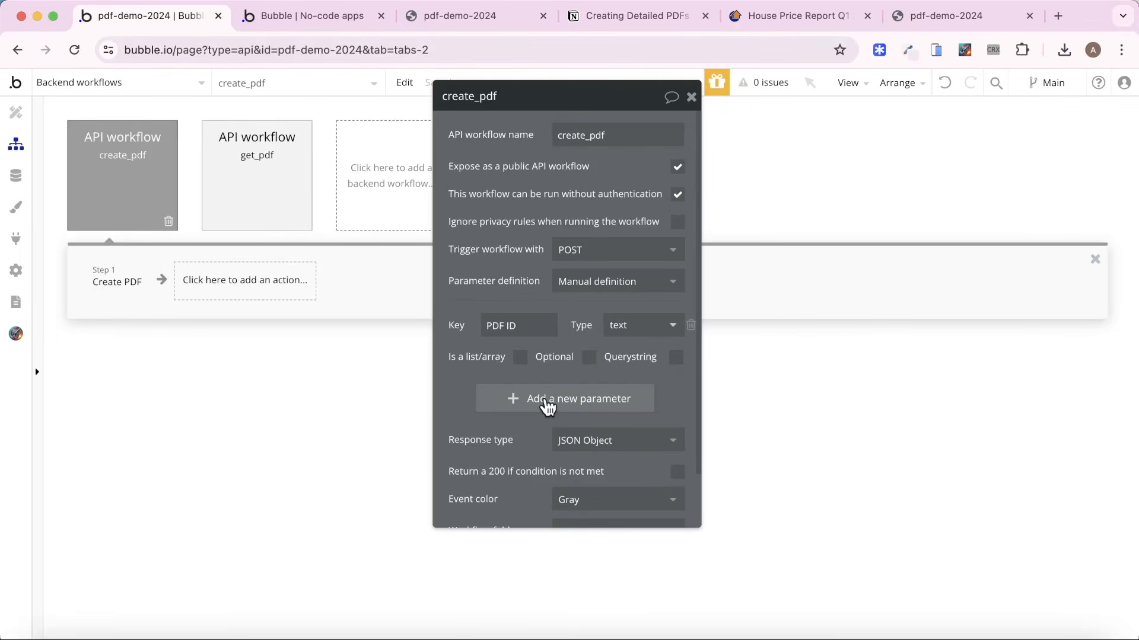
click(547, 398)
click(511, 289)
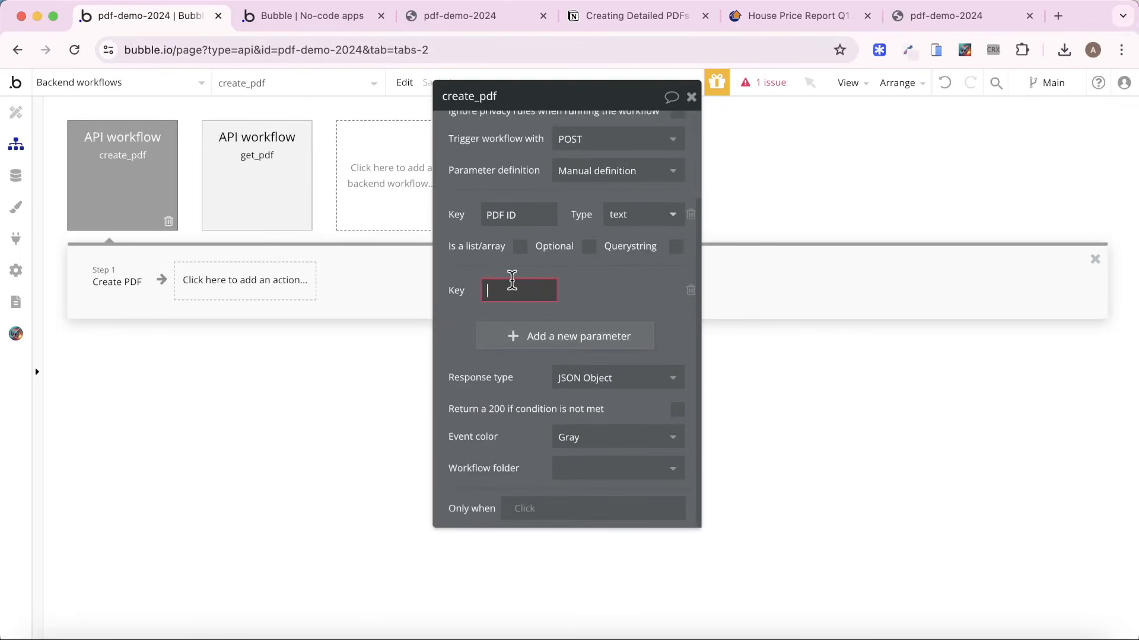
text(Magic LInk)
key(BackSpace)
key(BackSpace)
text(ink)
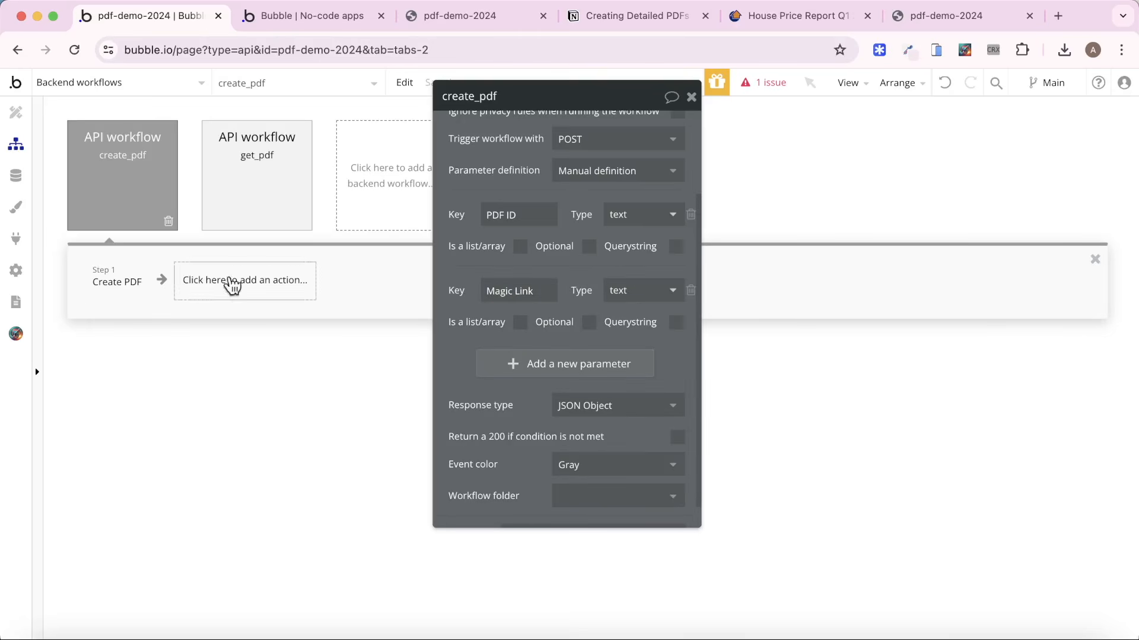
Set the Magic Login Link of the Create PDF action to the workflow's Magic Link parameter.
click(125, 281)
scroll(476, 292, down, 5)
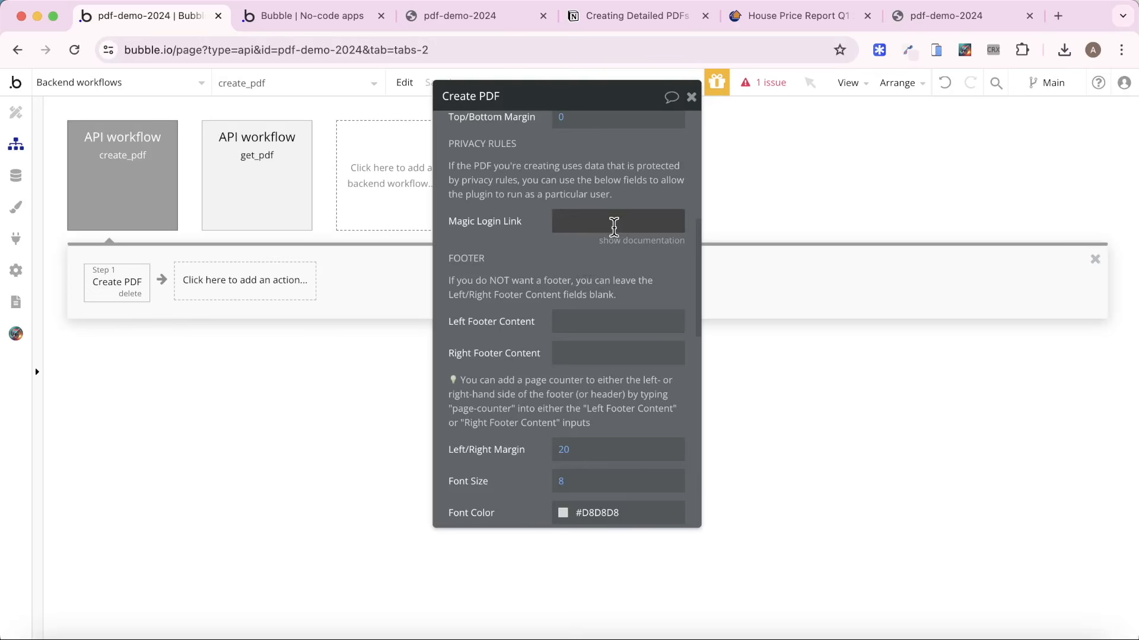
click(614, 224)
click(709, 228)
click(641, 307)
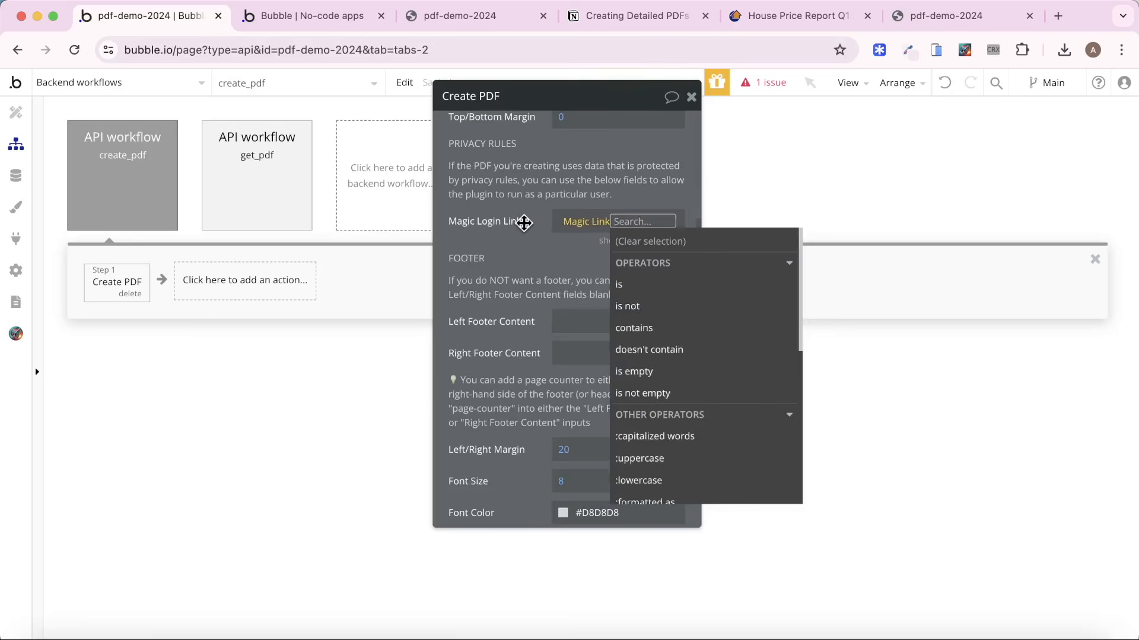
click(521, 222)
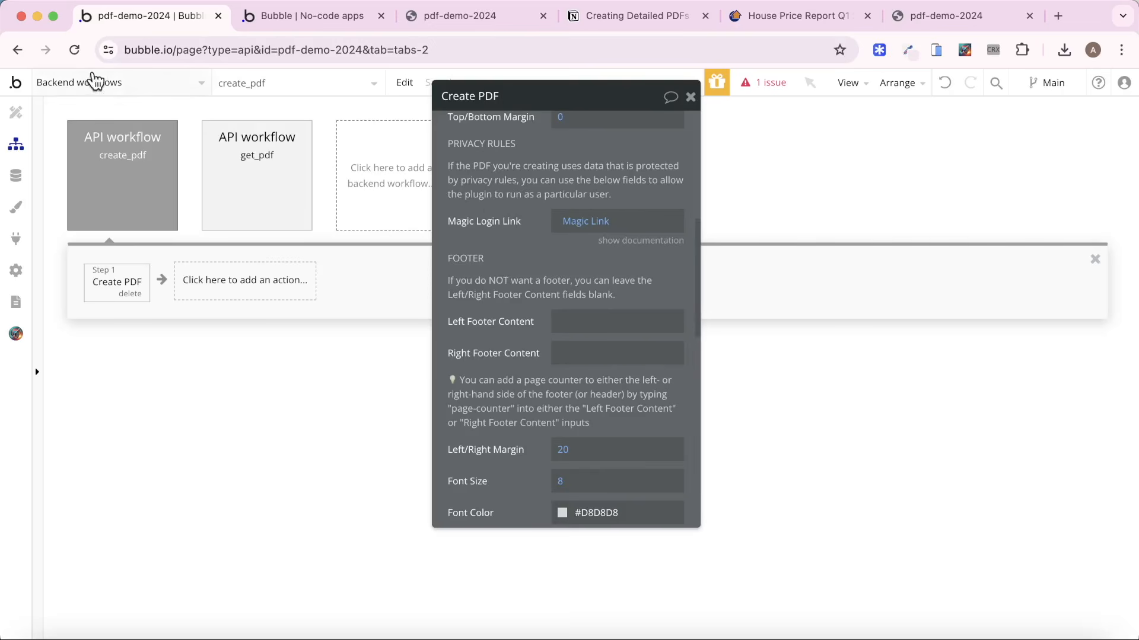
Open the reported issue and set the scheduled create_pdf workflow's Magic Link to Result of step 2 (Send magic login link).
click(750, 82)
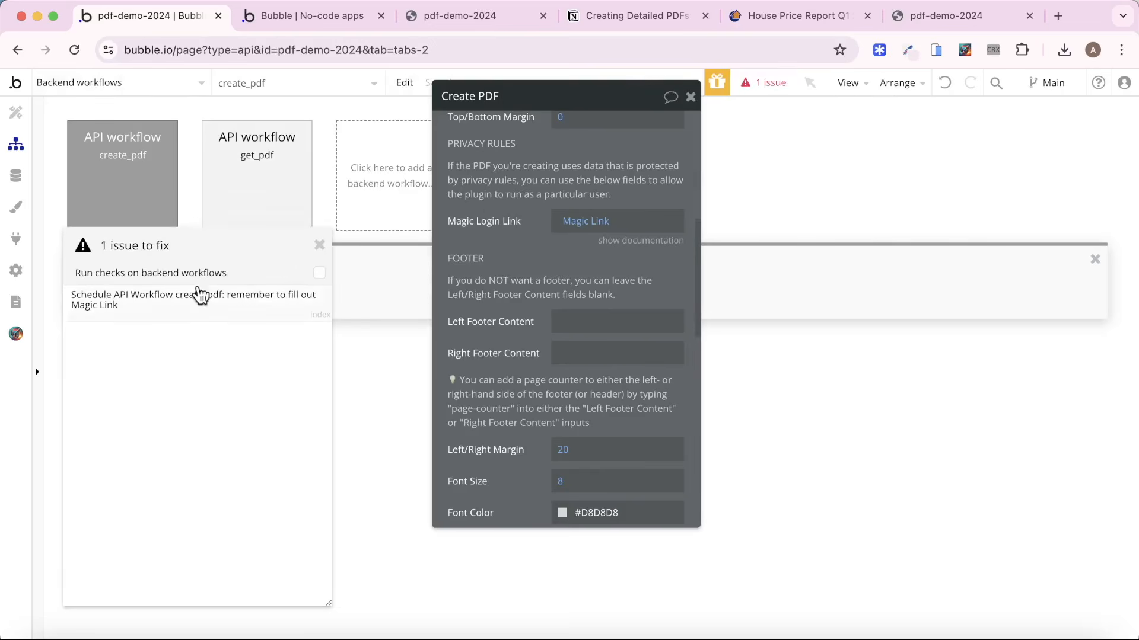
click(192, 299)
click(319, 245)
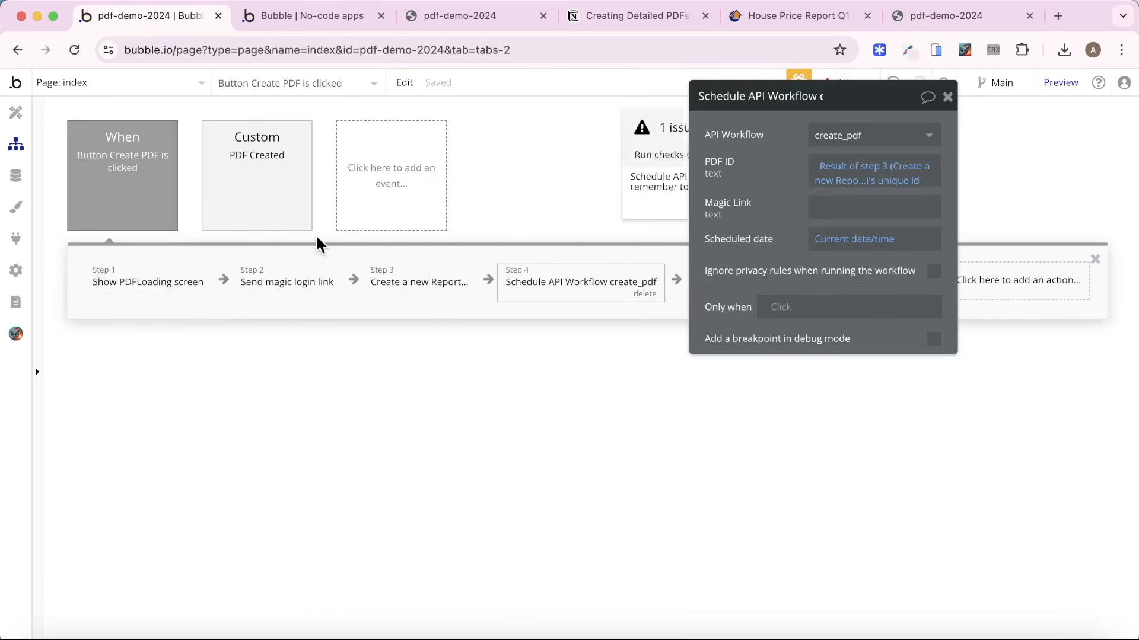
click(824, 207)
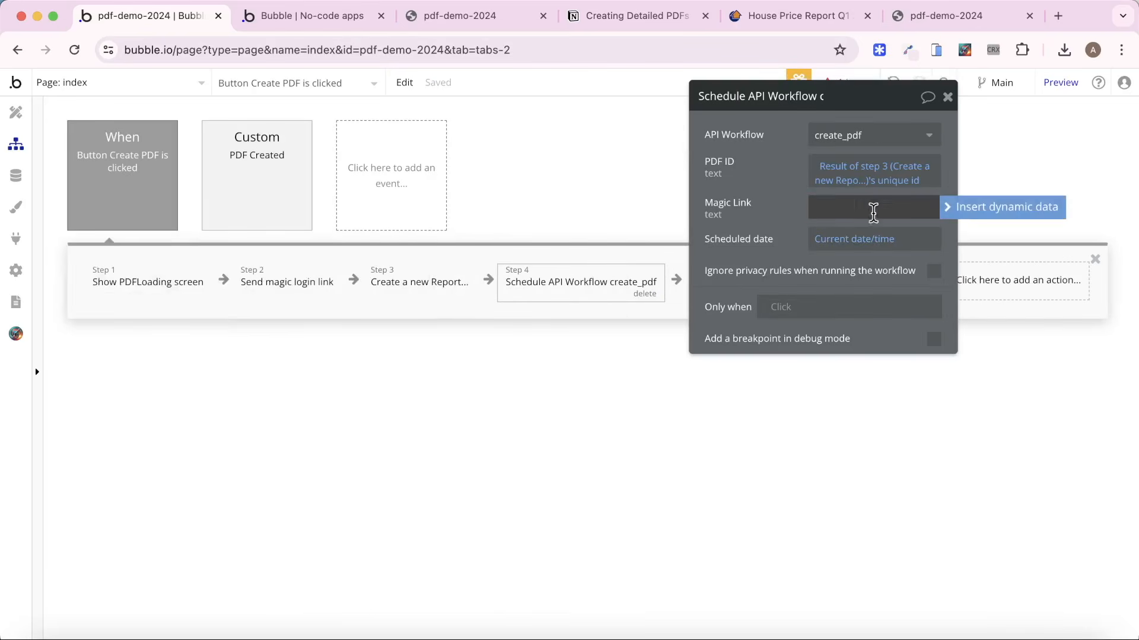
click(989, 222)
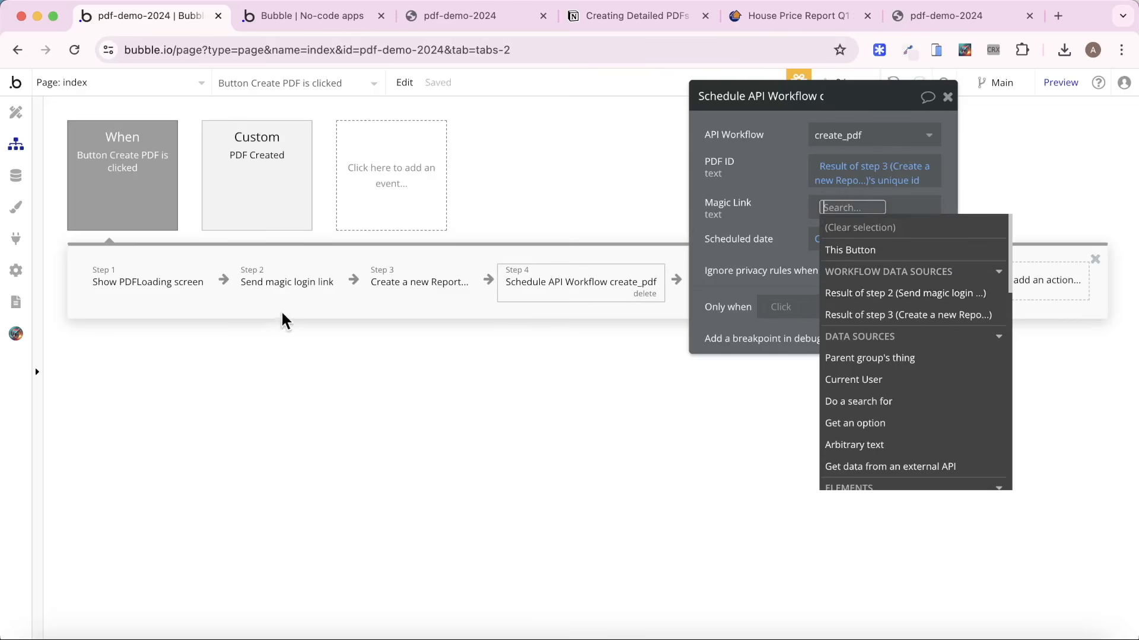
click(872, 293)
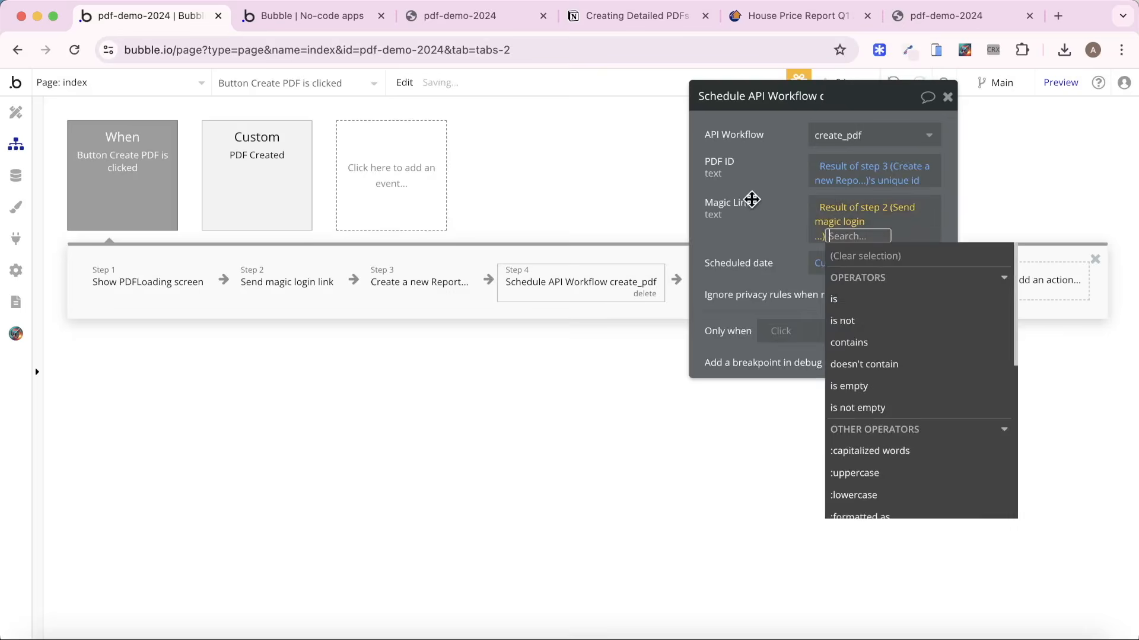
click(751, 198)
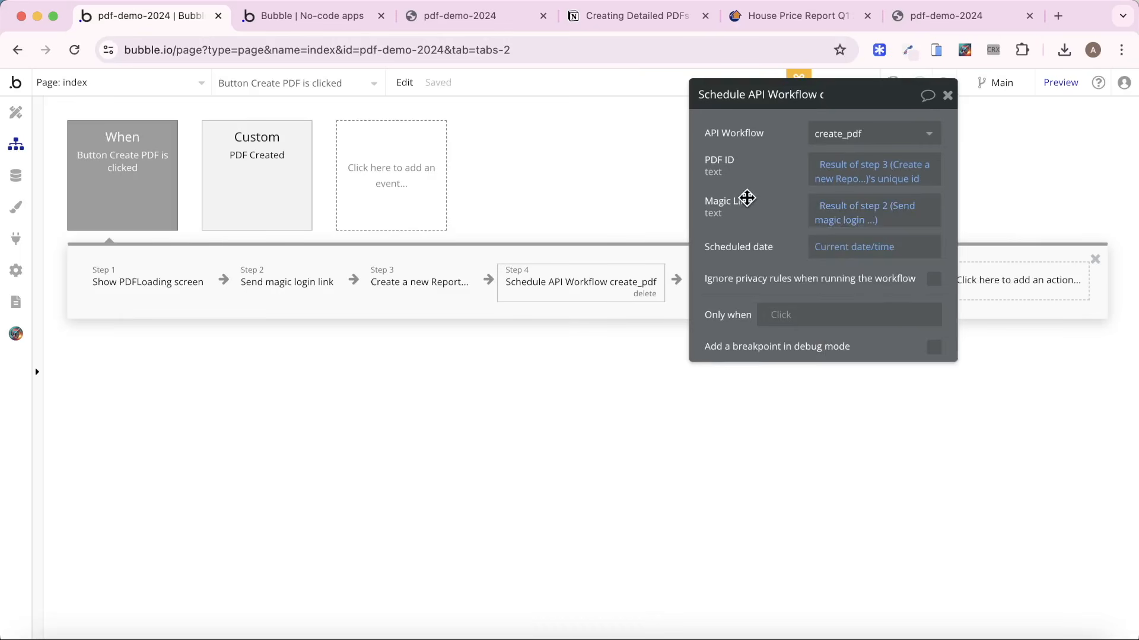
Return to the running Dashboard, create a PDF, and open the downloaded Property Report - May-24 (4).pdf.
click(305, 16)
click(332, 98)
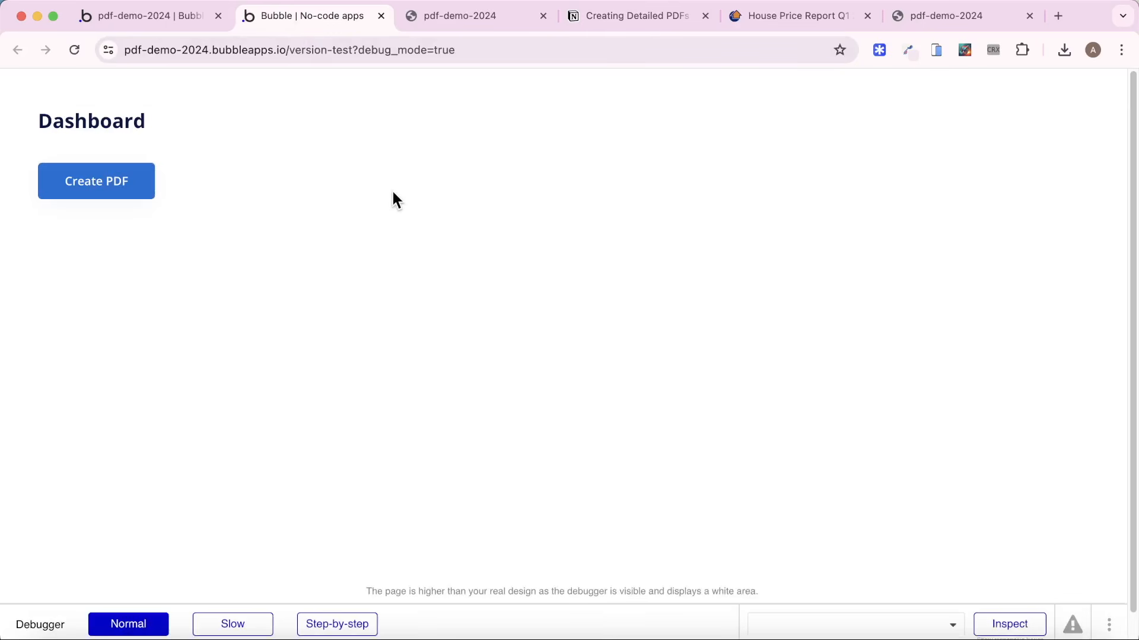
click(126, 187)
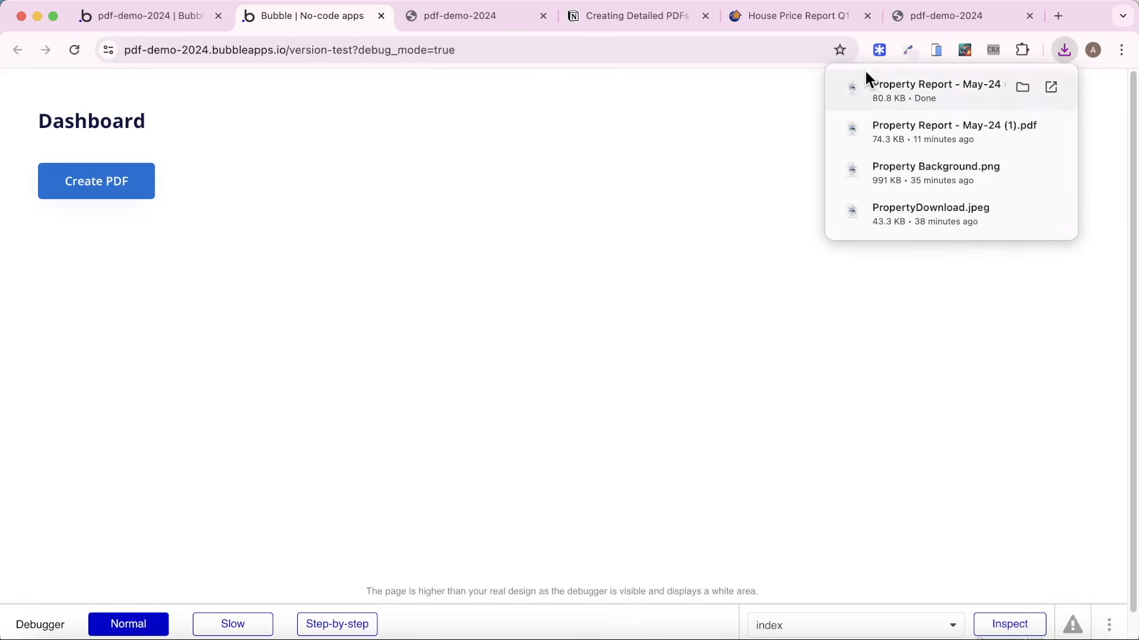
click(887, 83)
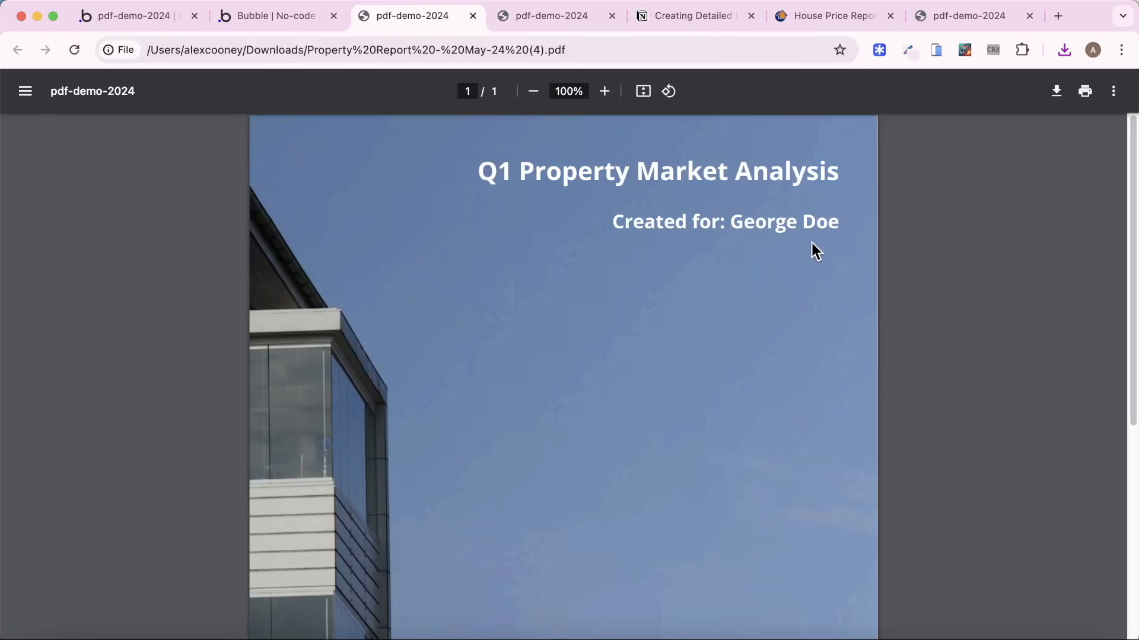
Check the Notion outline, then examine the page footer in the House Price Report Q1 2024 PDF down to page 3.
click(696, 17)
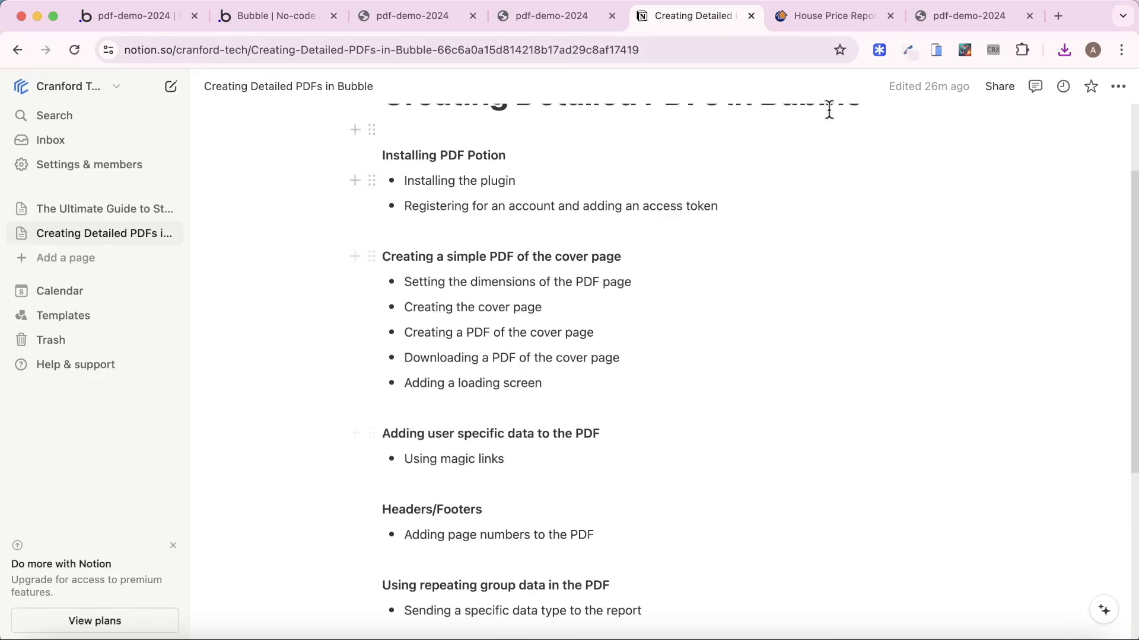
click(817, 19)
scroll(655, 173, down, 4)
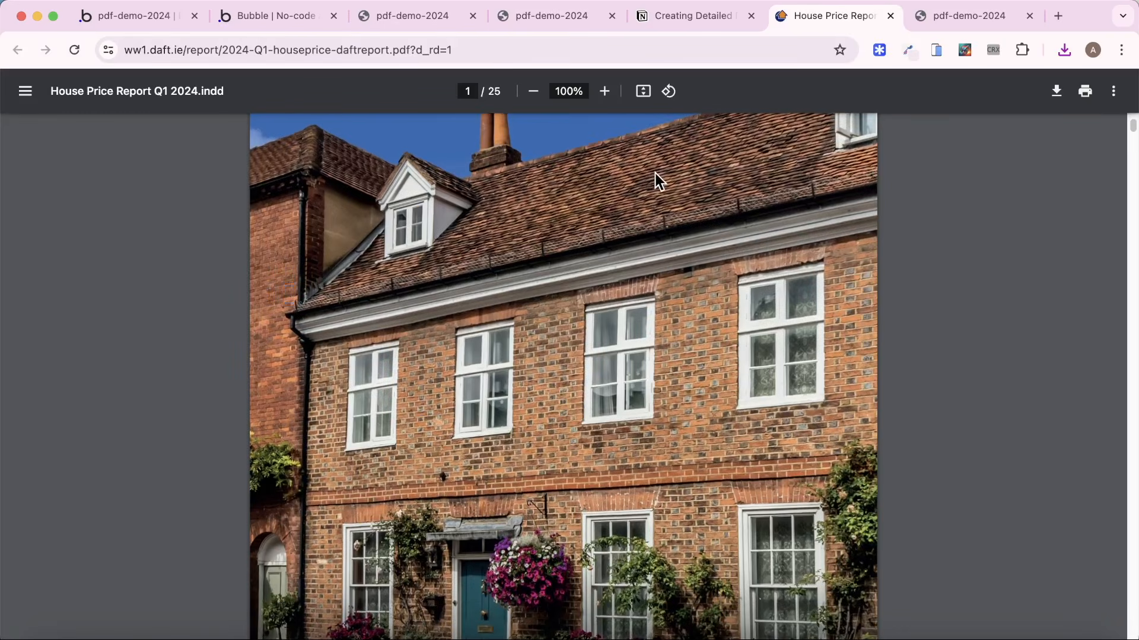
scroll(655, 171, down, 20)
scroll(600, 173, down, 7)
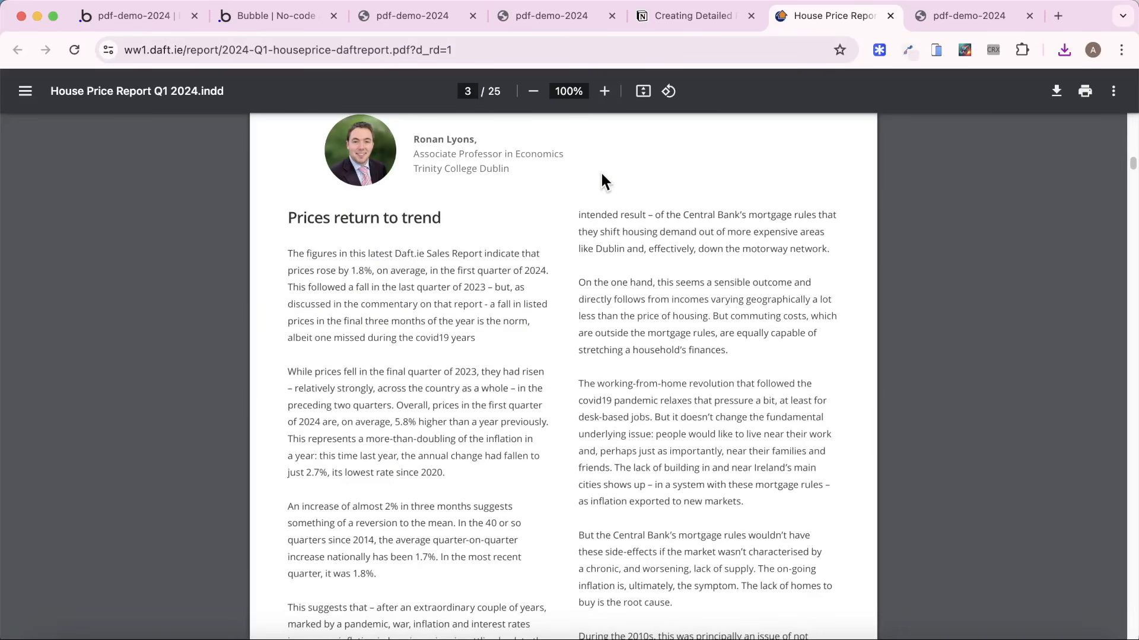
scroll(517, 202, down, 5)
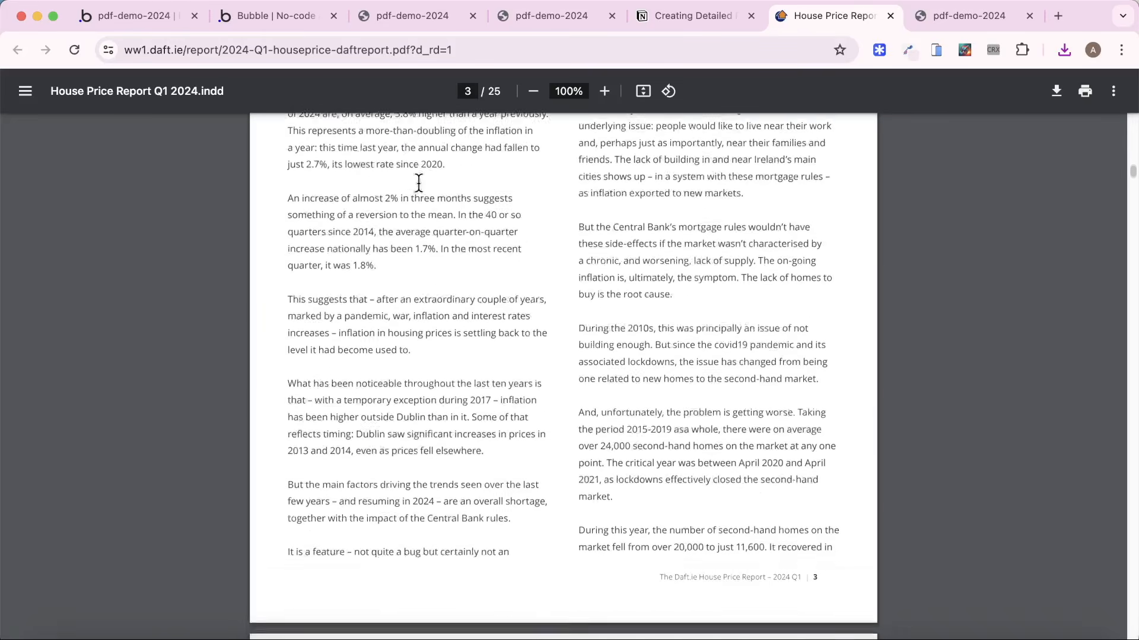
scroll(419, 183, down, 2)
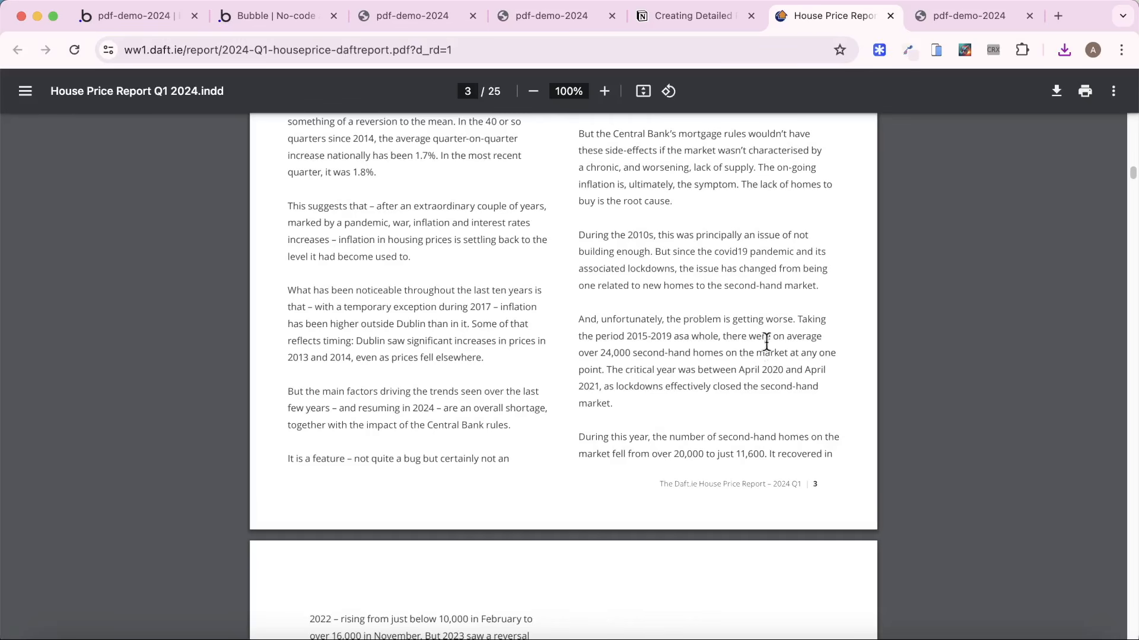
Switch back to the Bubble editor and open the property-report page in the design view.
click(149, 22)
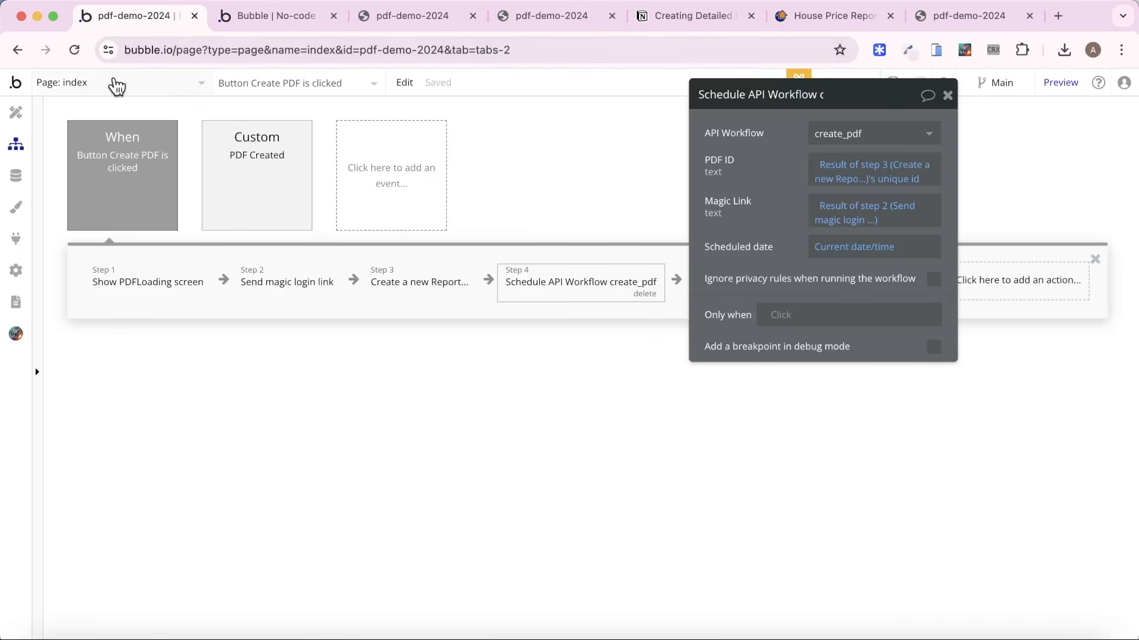
click(116, 83)
click(320, 138)
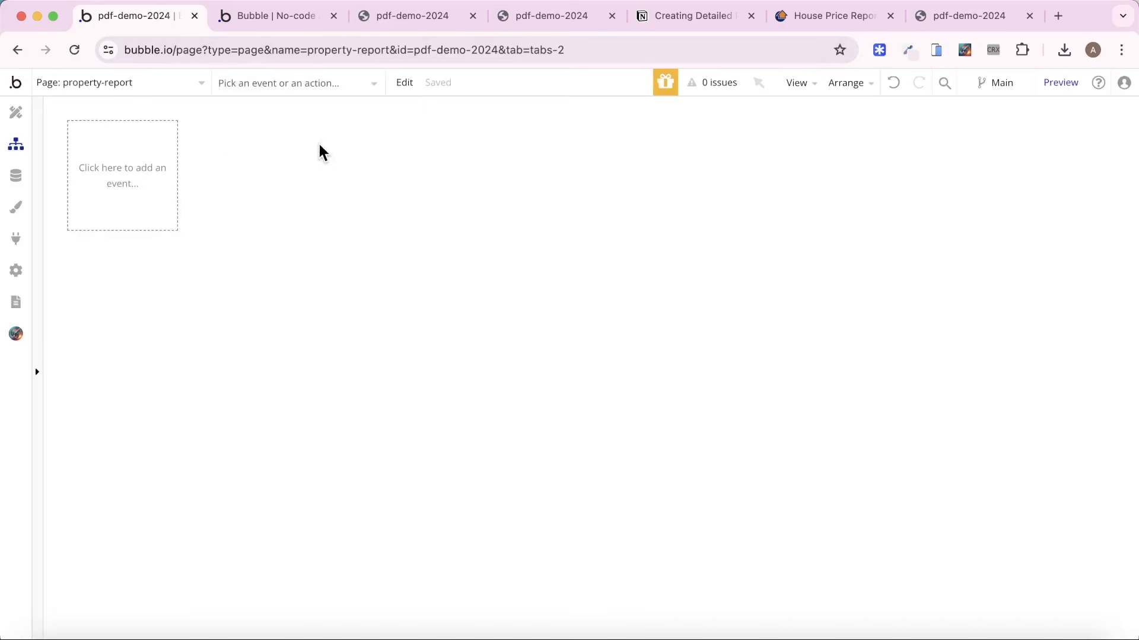
click(16, 114)
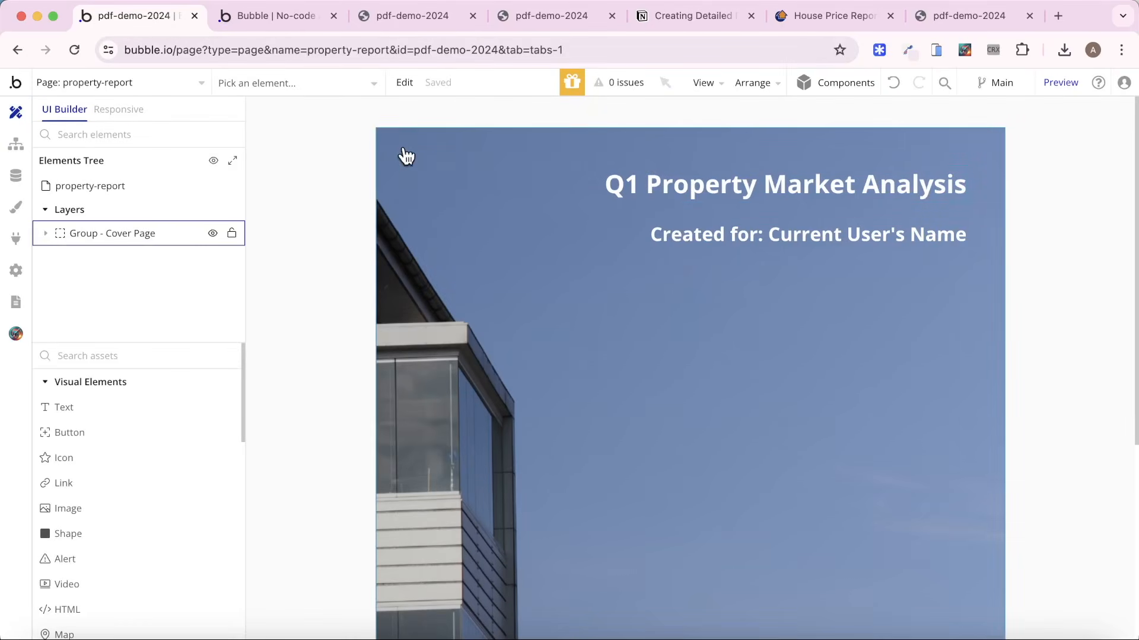
Draw a new group on the property-report page, over the cover page area.
scroll(151, 433, down, 1)
scroll(151, 432, down, 5)
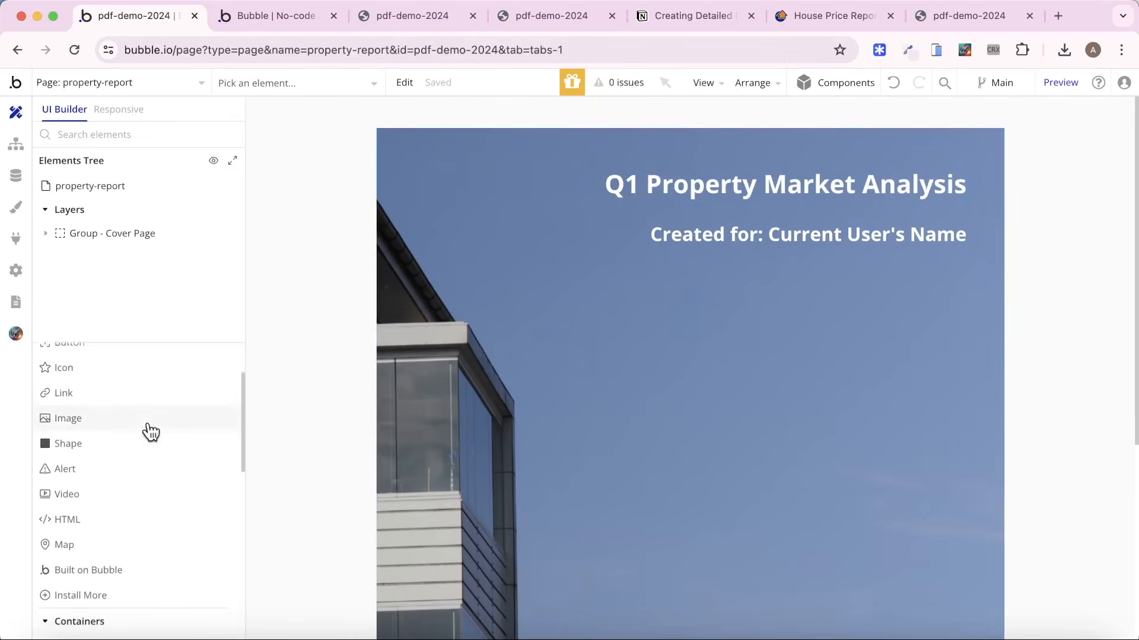
click(110, 543)
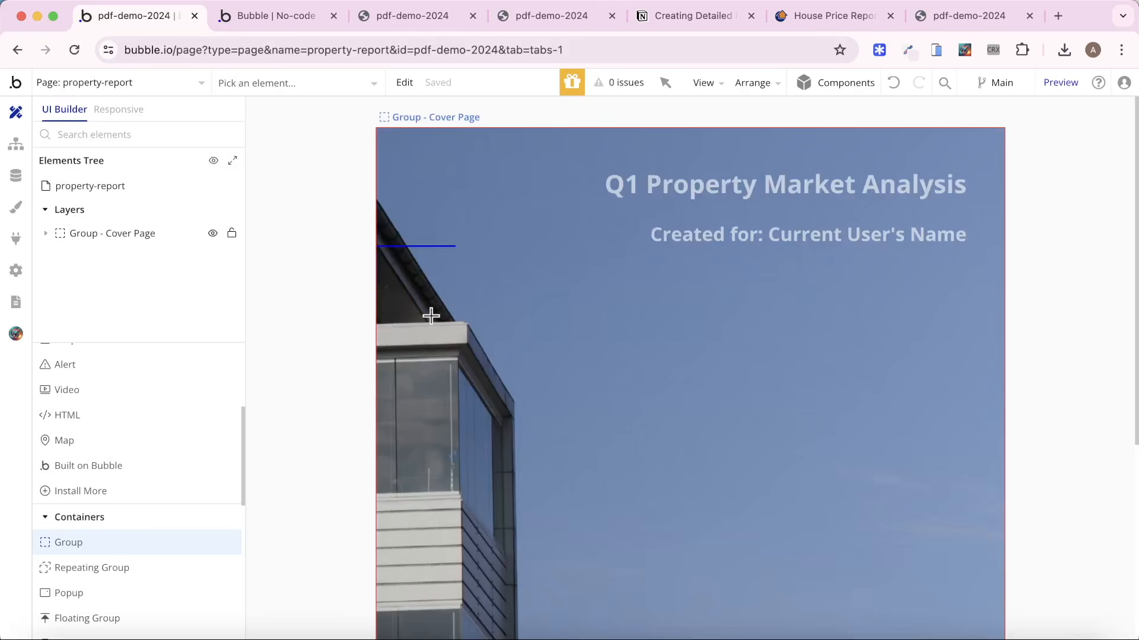
drag(430, 315, 487, 321)
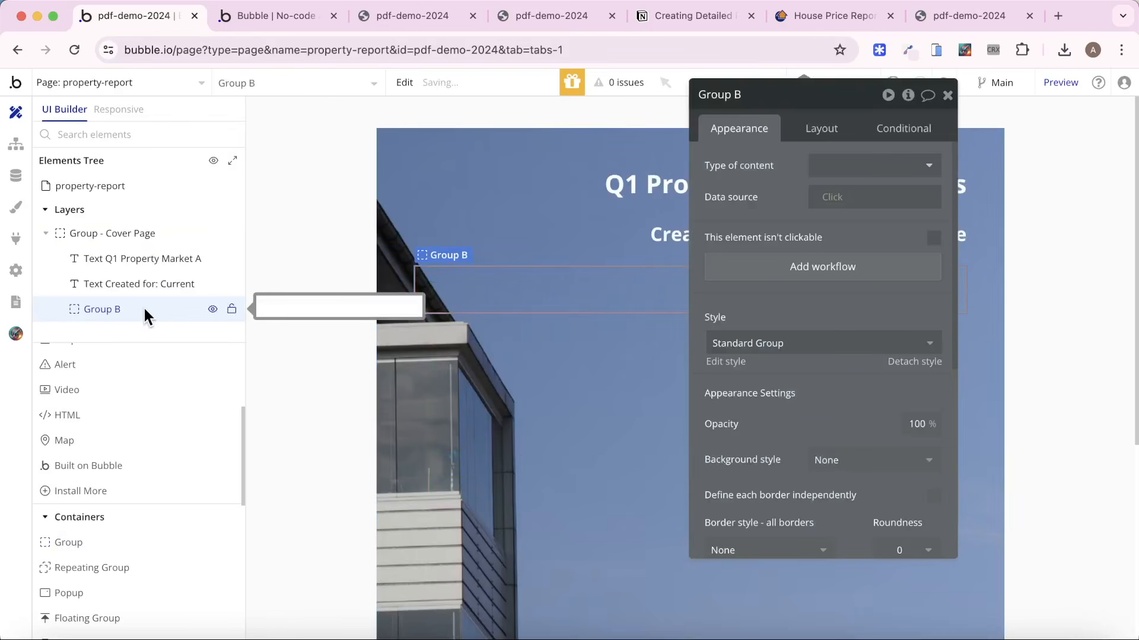
Set the property-report page's minimum height to 5000.
click(106, 187)
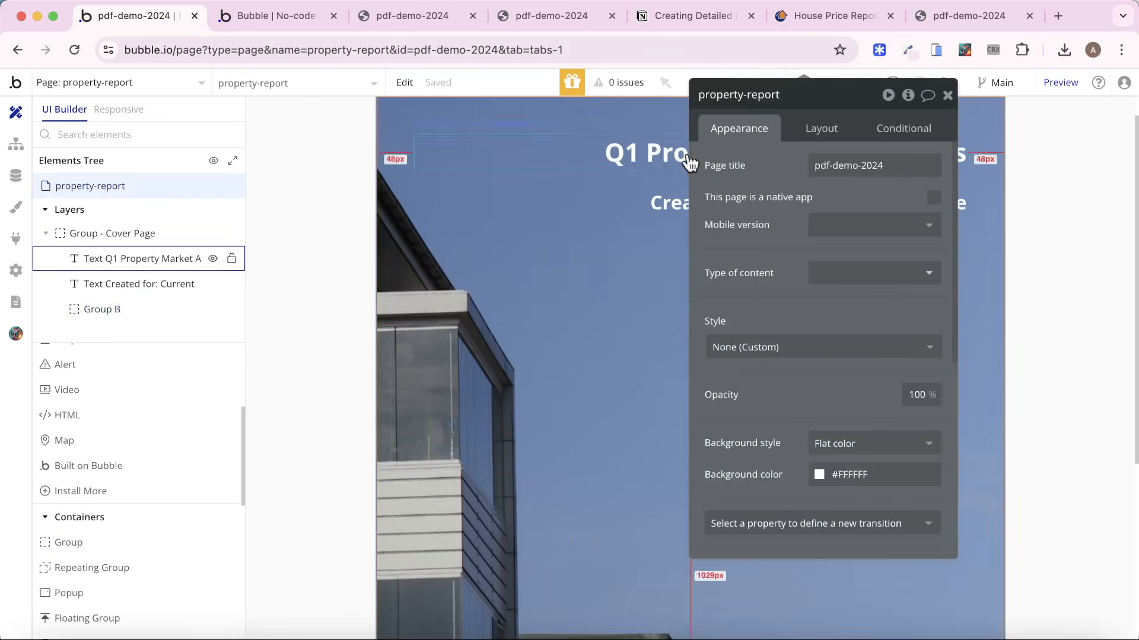
click(817, 127)
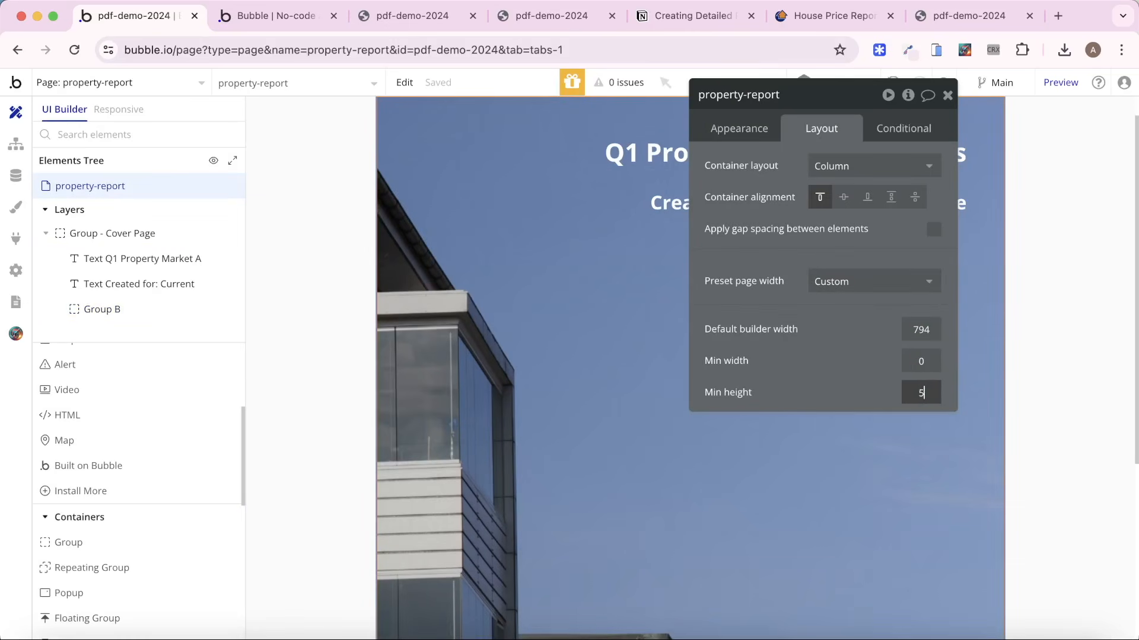
key(Return)
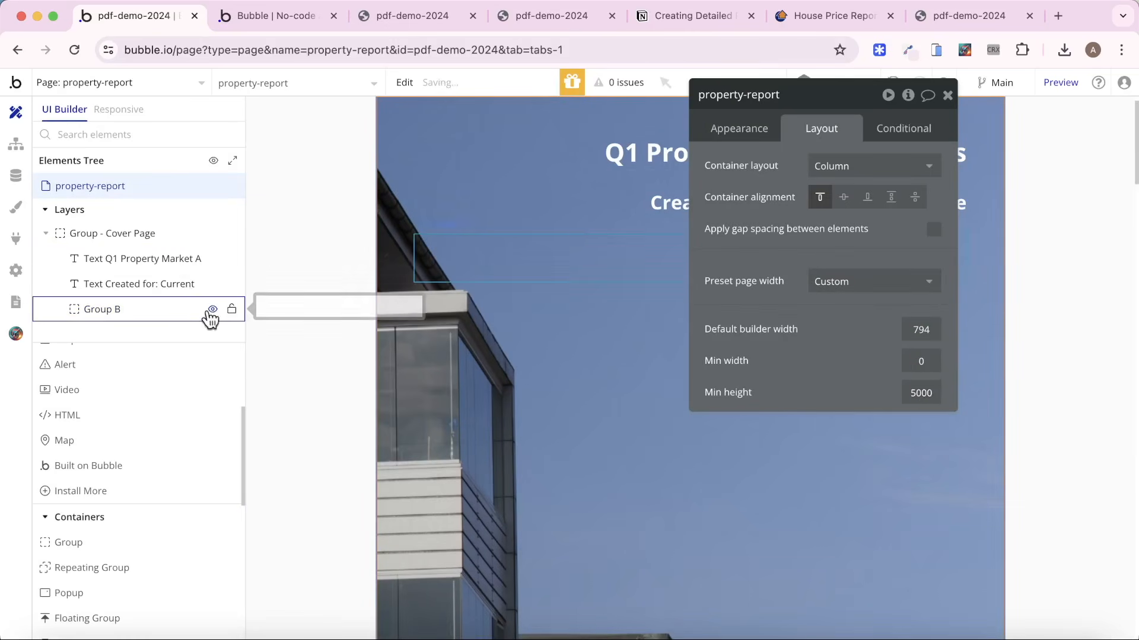
Move the new group out of the Cover Page group to page level and rename it Group - Introduction Page.
drag(173, 307, 129, 324)
click(45, 233)
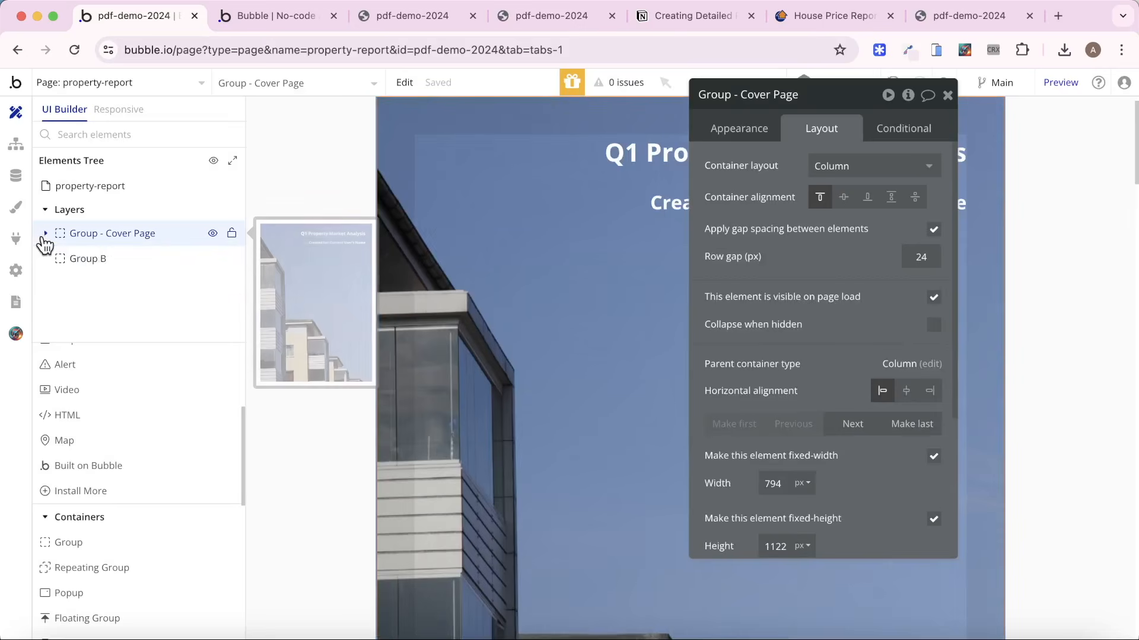
click(177, 259)
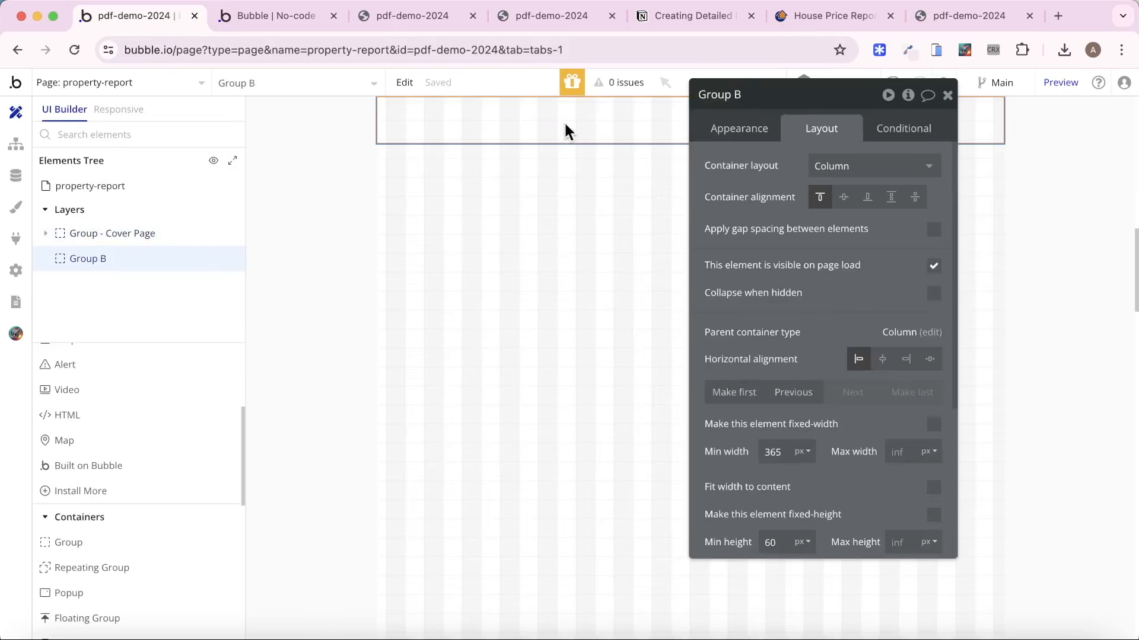
click(761, 93)
text(- Introduction Page)
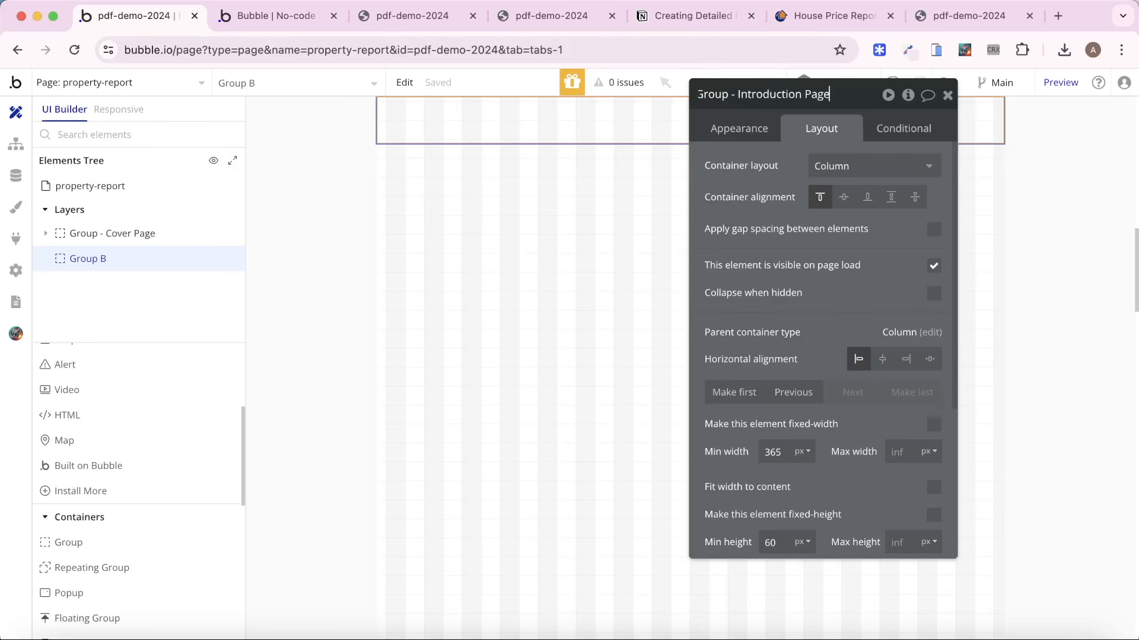
key(Return)
Give the Introduction Page group a fixed width of 794 px and a fixed height of 1122 px, with fit height to content off.
click(933, 424)
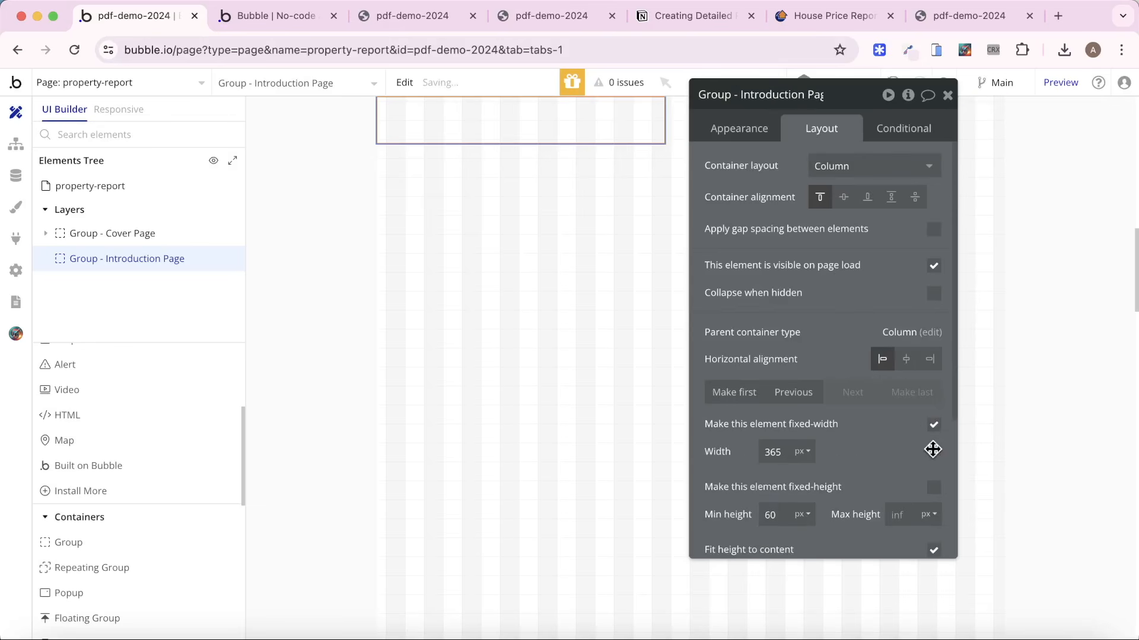
double_click(777, 463)
text(794)
scroll(887, 471, down, 3)
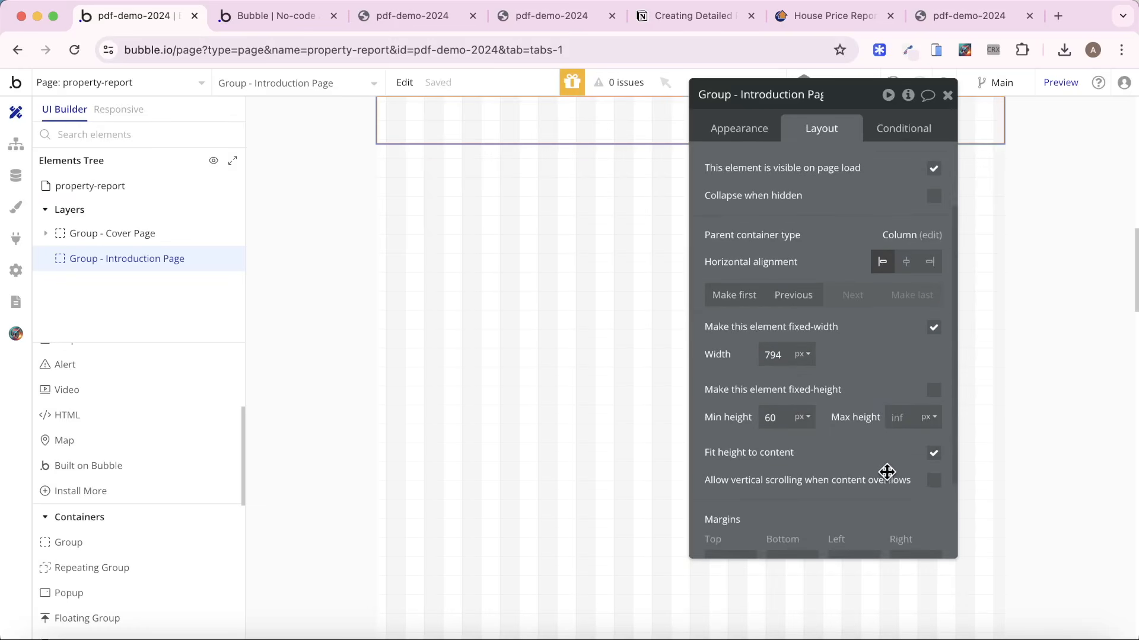
click(934, 453)
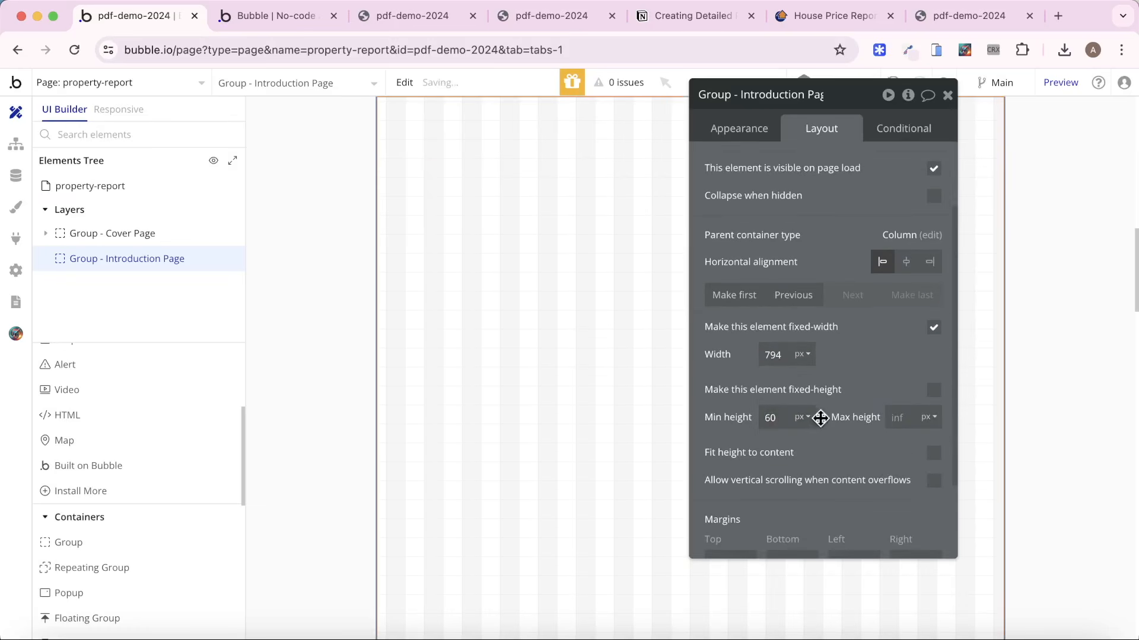
click(934, 390)
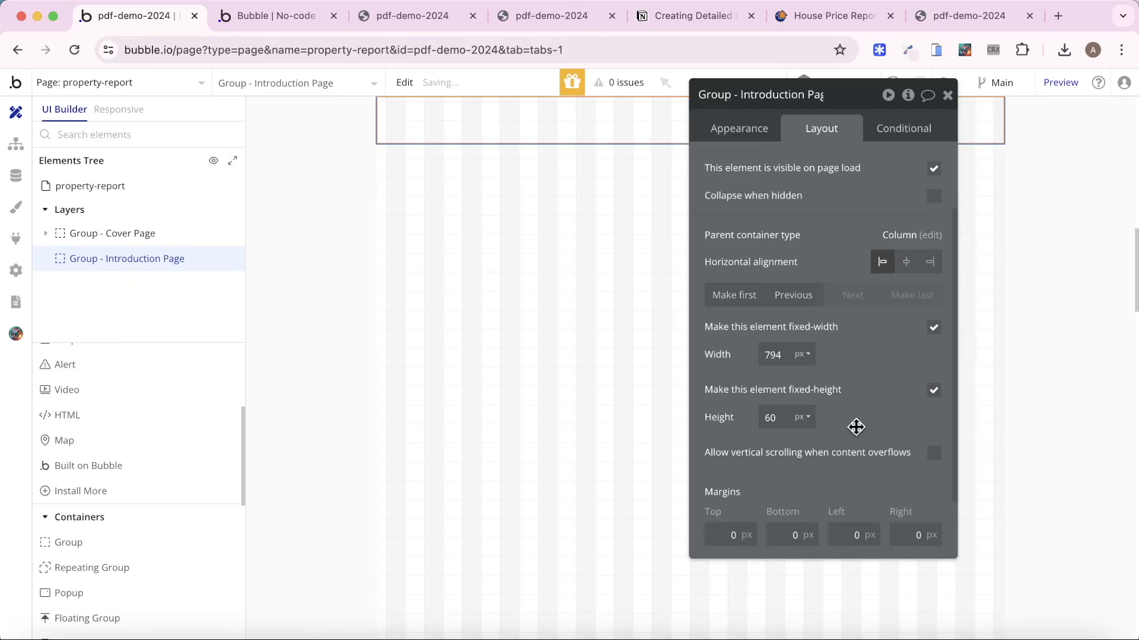
double_click(770, 417)
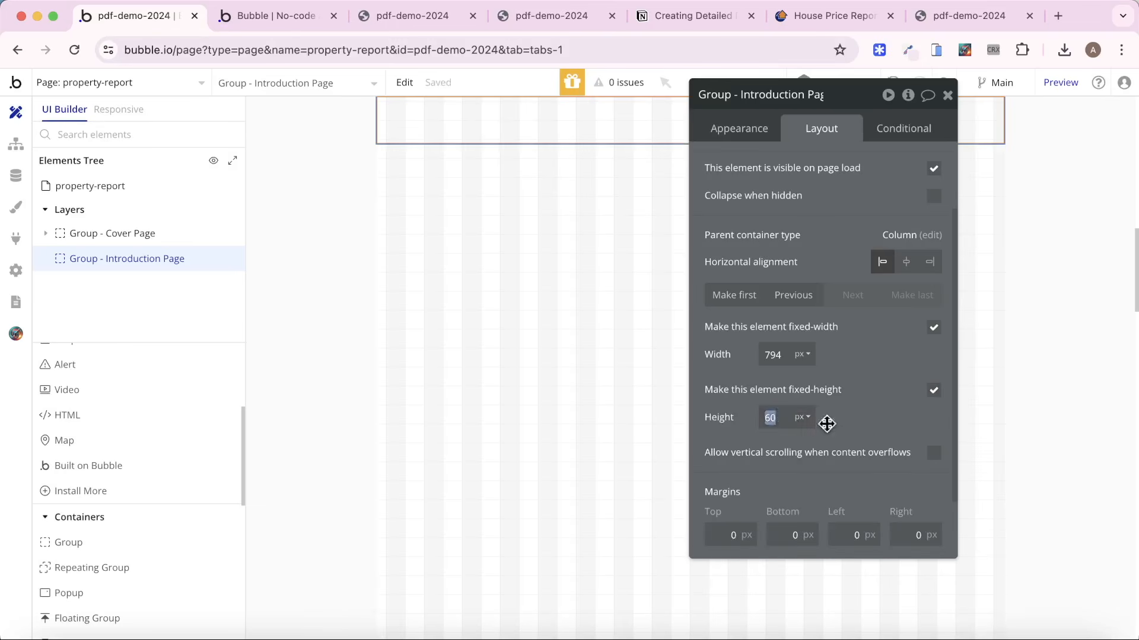
click(856, 407)
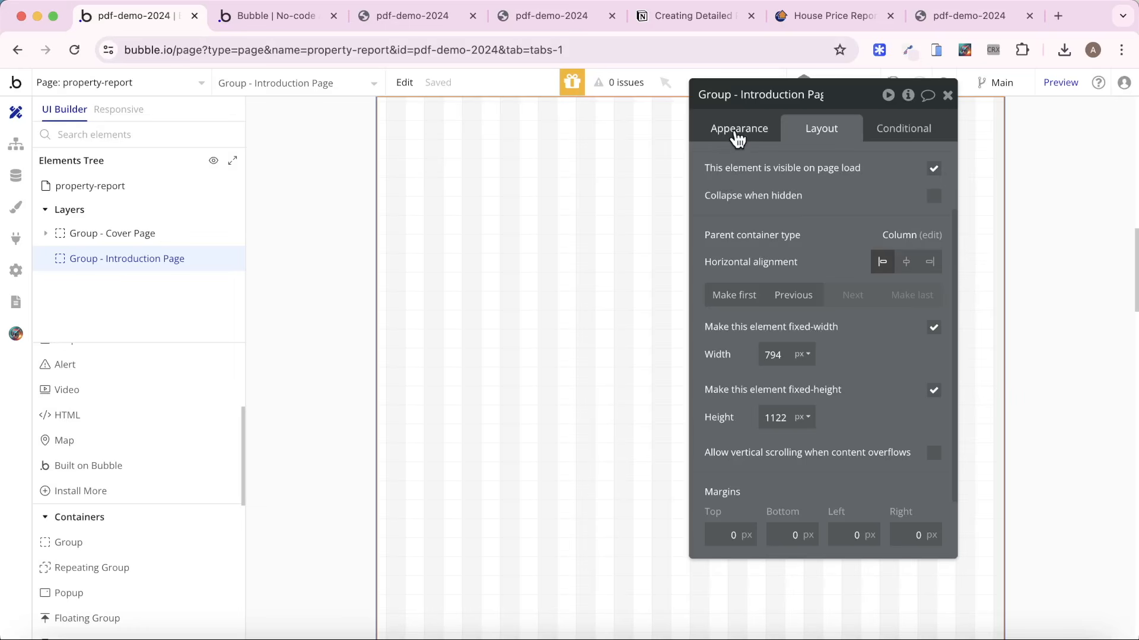
Detach the Introduction Page group's style and give it a flat color background of #FFFFFF.
click(737, 135)
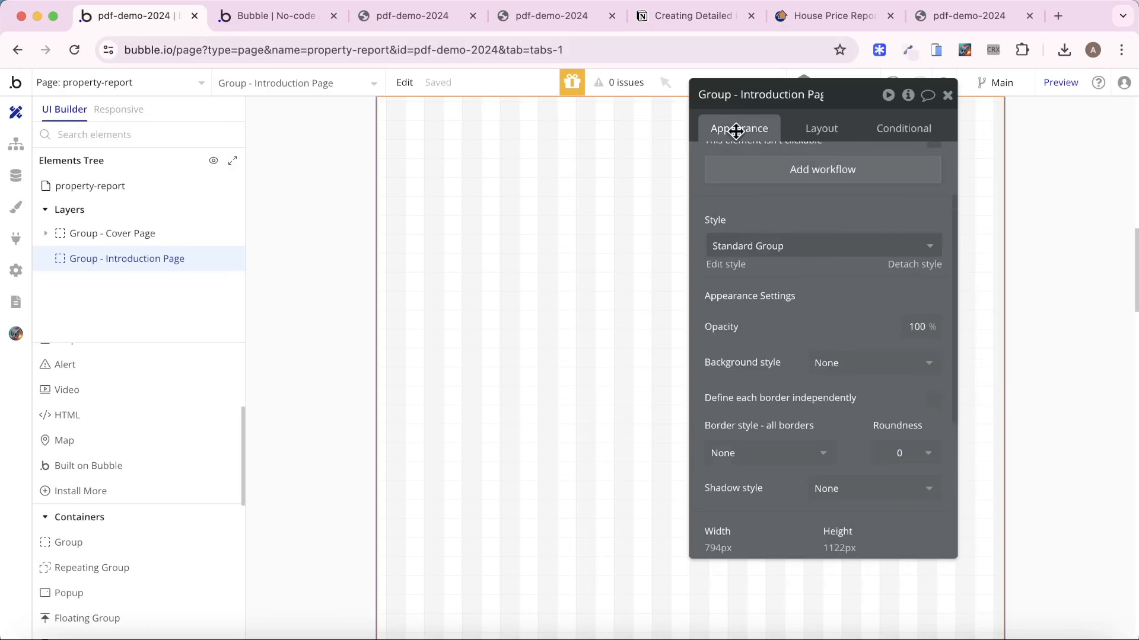
click(920, 267)
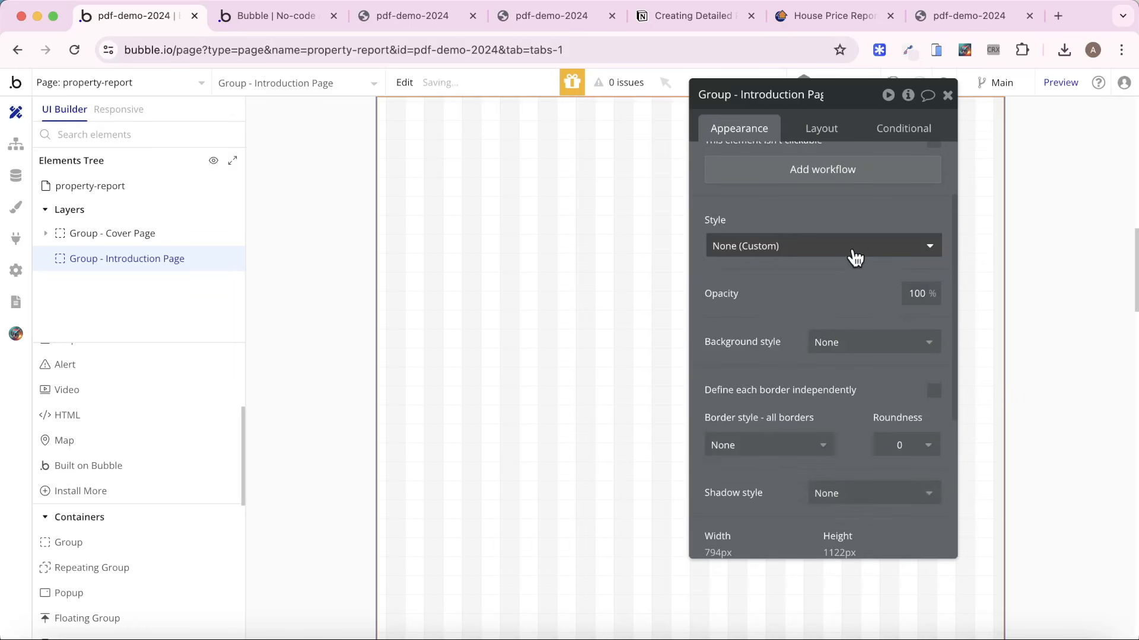
click(893, 353)
click(879, 410)
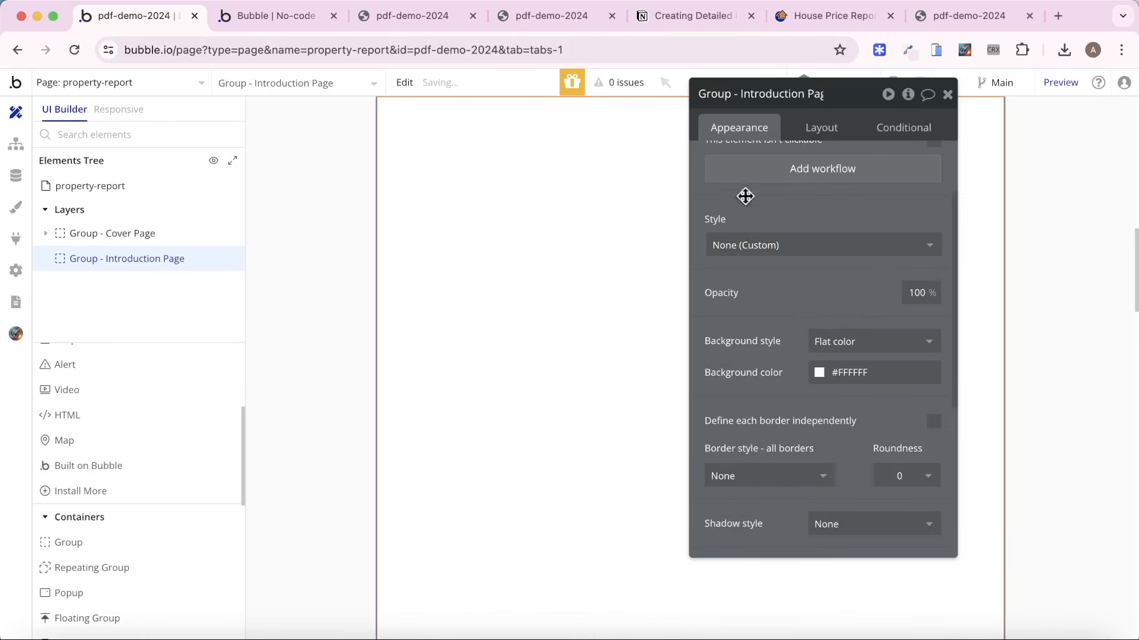
Check the Cover Page group's padding, and set the Introduction Page group's padding to 48 px on all four sides.
scroll(519, 237, up, 2)
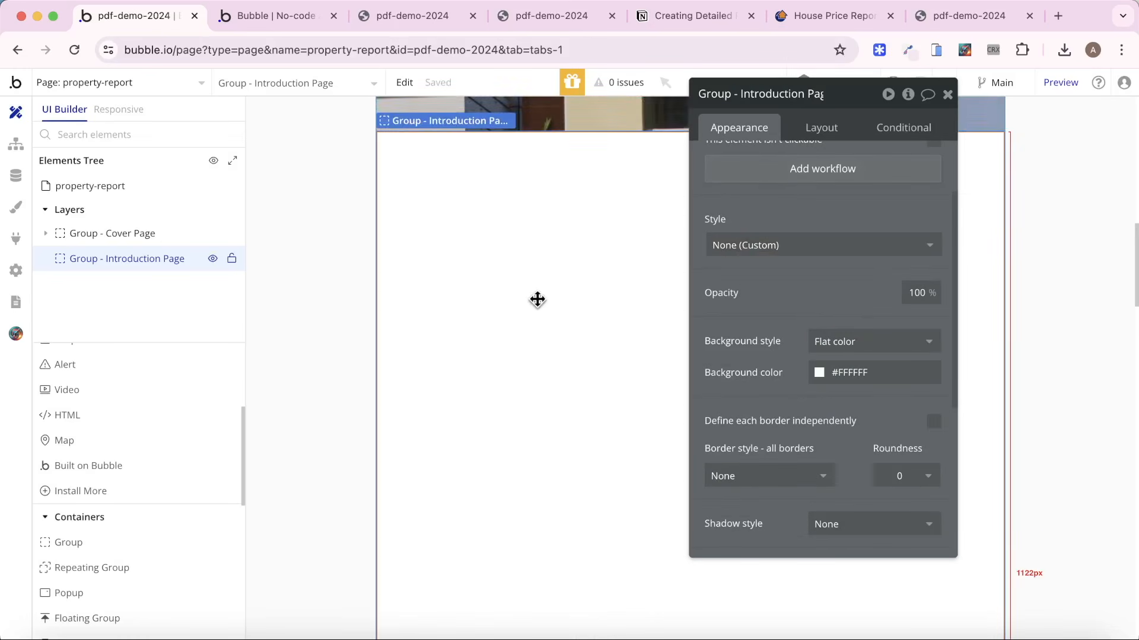
scroll(534, 308, up, 5)
click(518, 330)
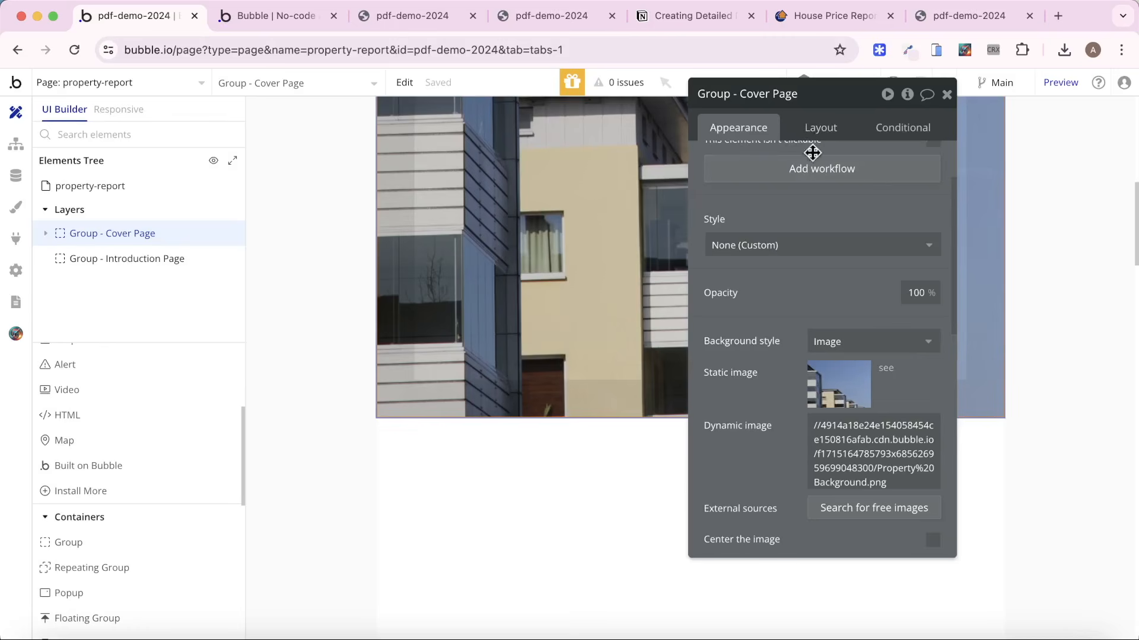
scroll(833, 325, down, 5)
click(817, 130)
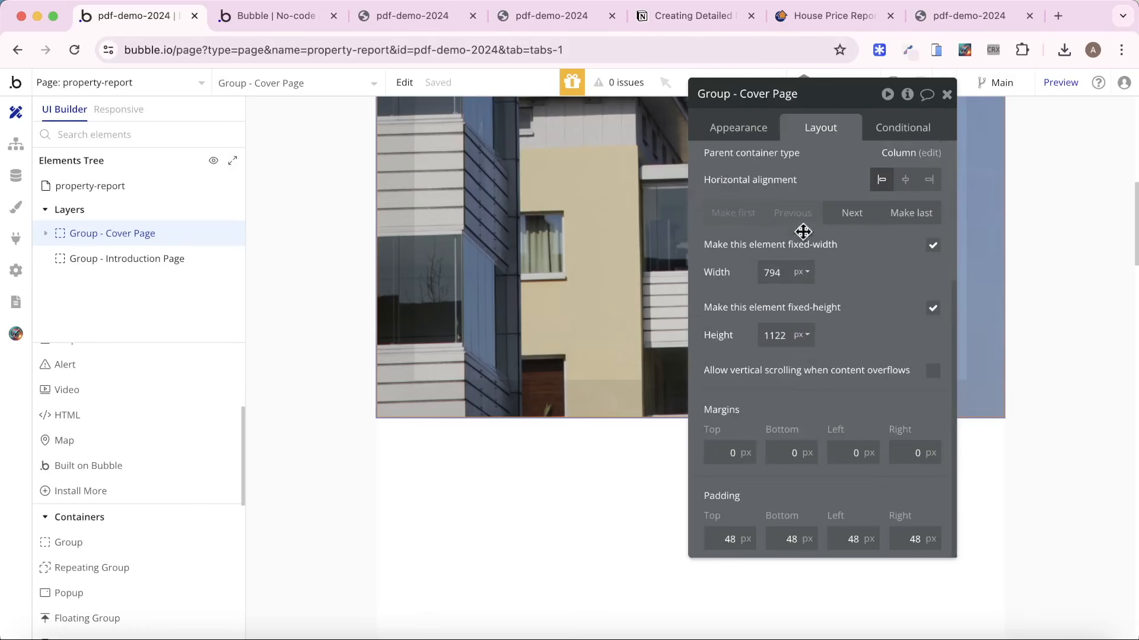
click(437, 500)
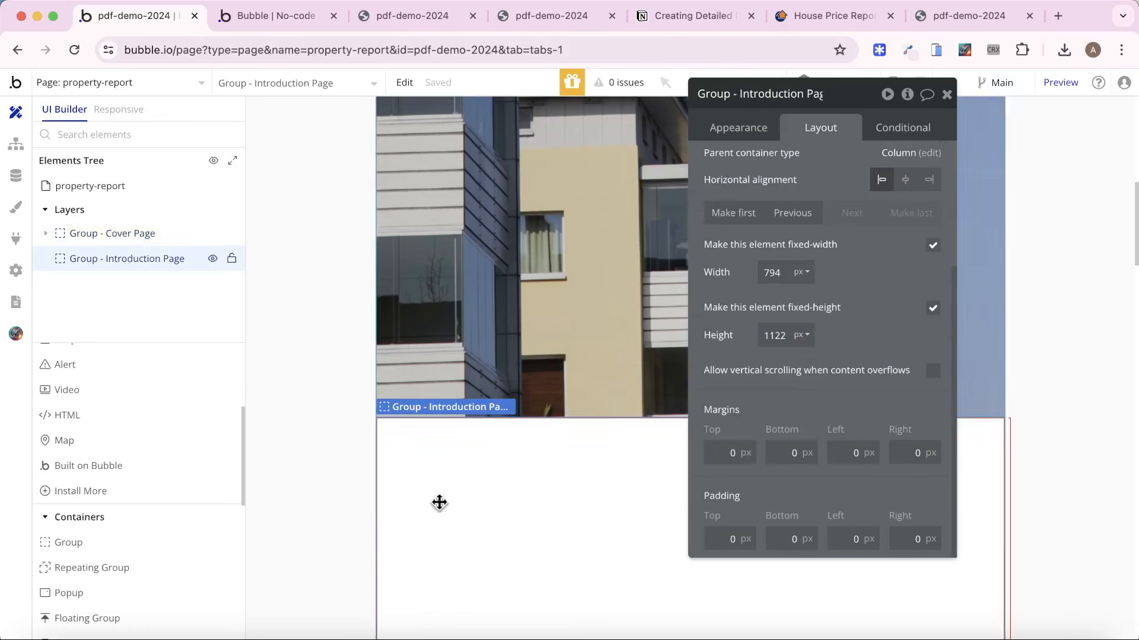
click(728, 531)
text(48)
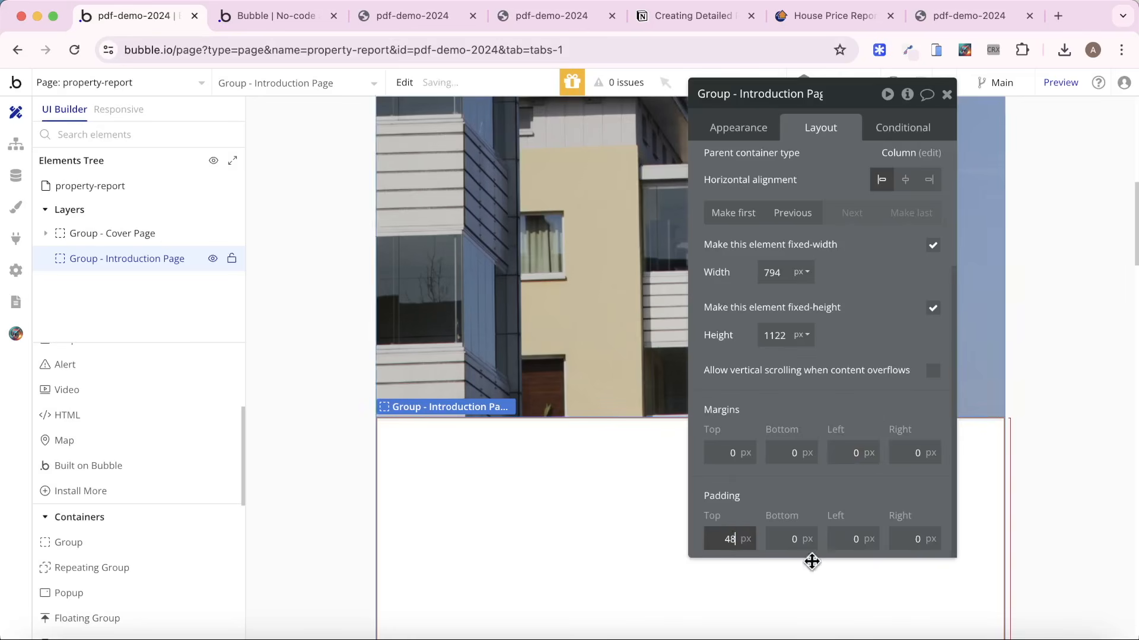
click(789, 539)
text(48)
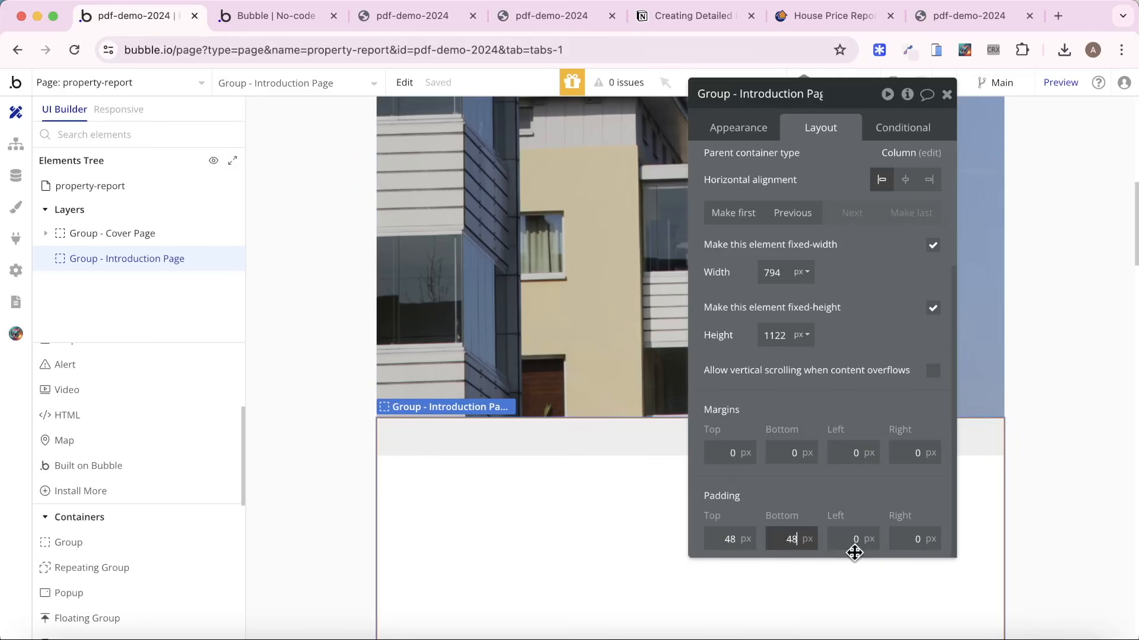
click(852, 539)
text(48)
click(915, 539)
text(48)
click(889, 515)
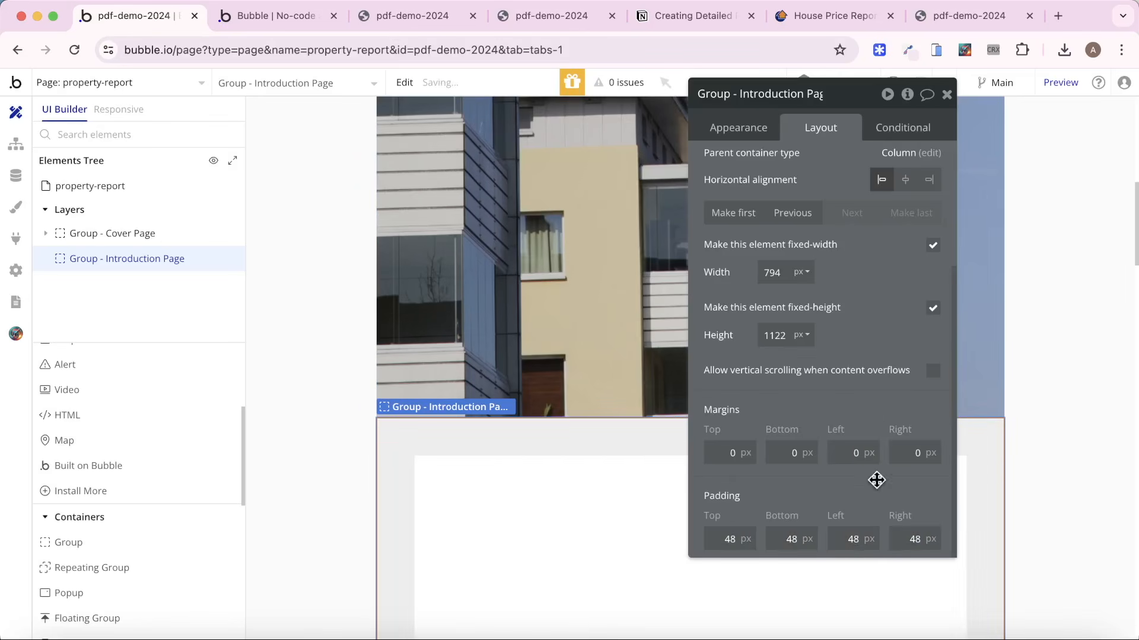
Add a text element reading "Welcome to our report" at the start of the Introduction Page group, using the Heading 4 style.
scroll(118, 405, up, 3)
click(117, 407)
drag(426, 463, 593, 489)
text(S)
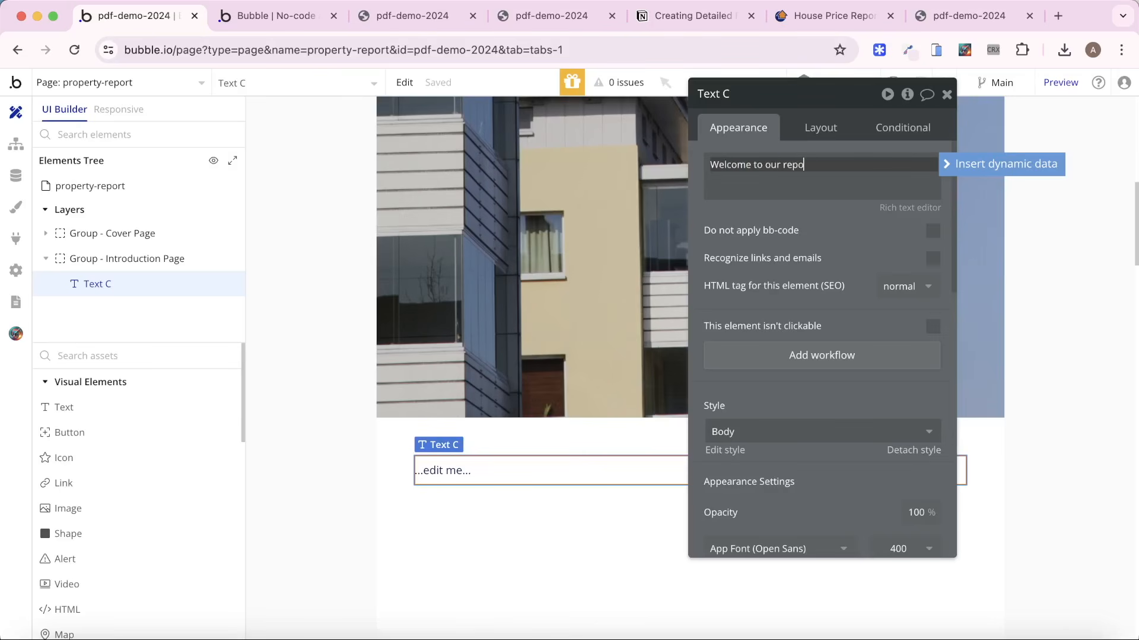
click(890, 432)
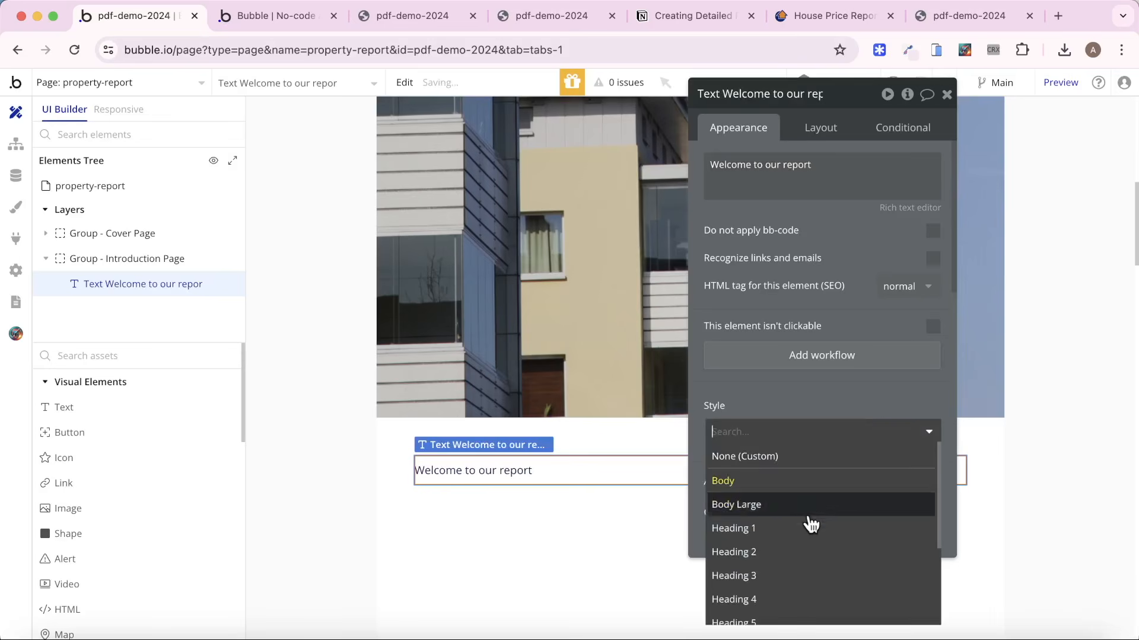
click(793, 601)
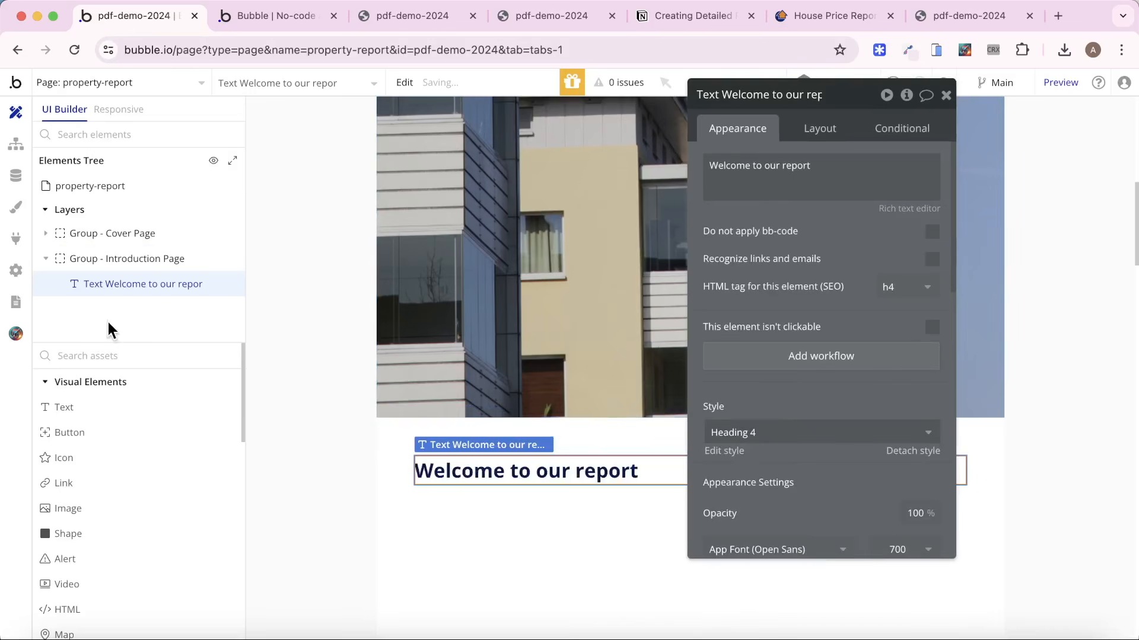
Duplicate the "Welcome to our report" heading inside the Introduction Page group.
click(107, 414)
double_click(512, 488)
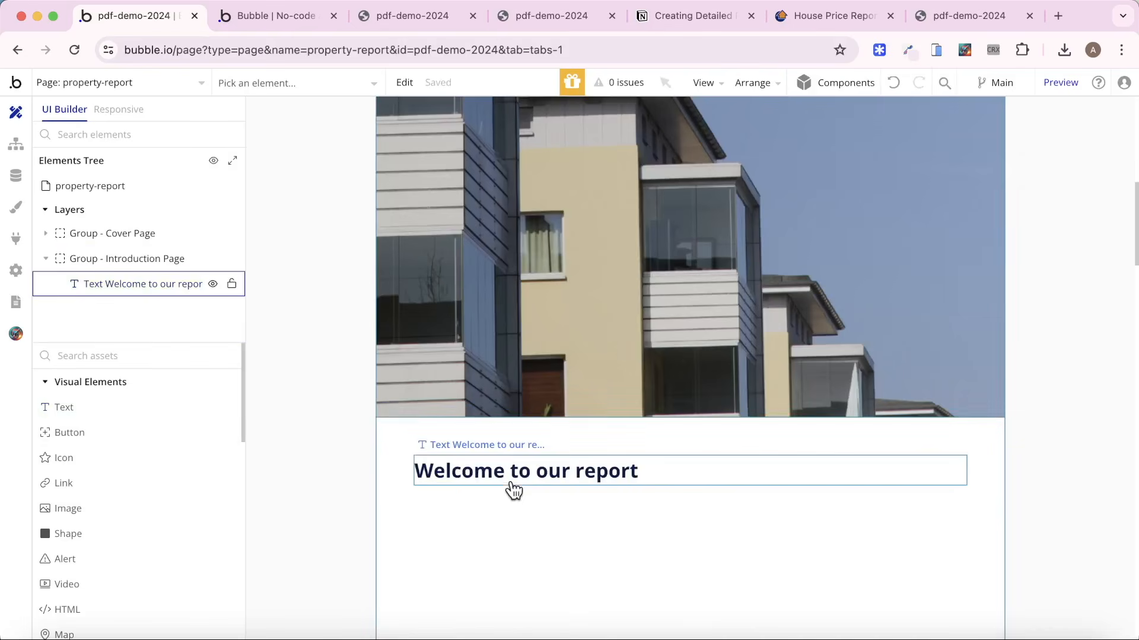
key(ctrl+c)
click(496, 542)
key(ctrl+v)
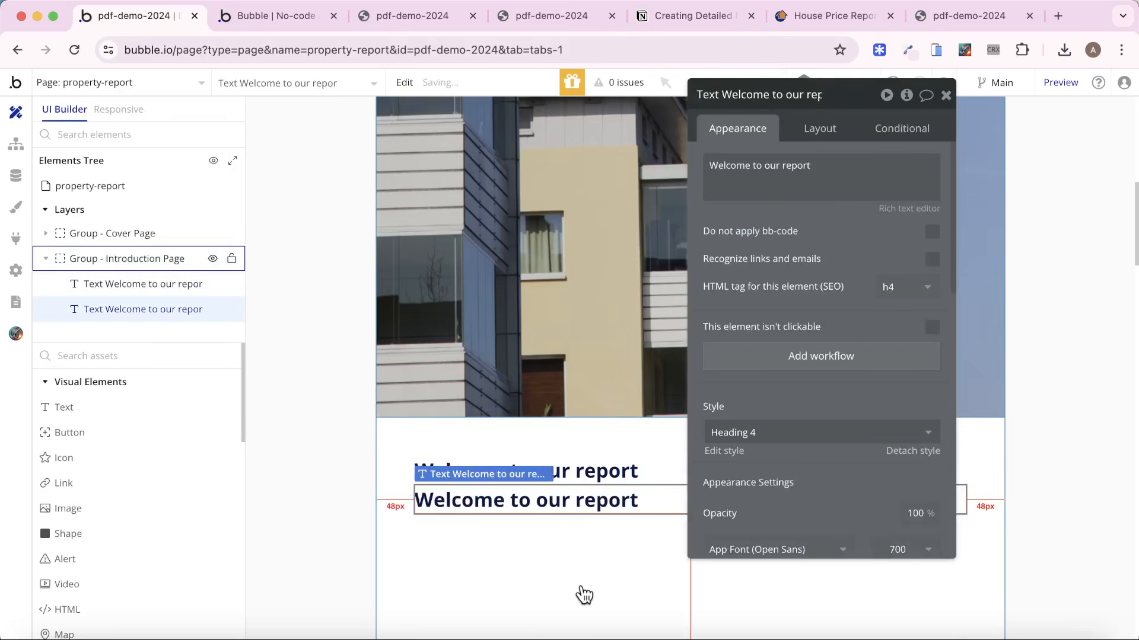
Apply gap spacing between elements in the Introduction Page group with a row gap of 48 px.
click(582, 595)
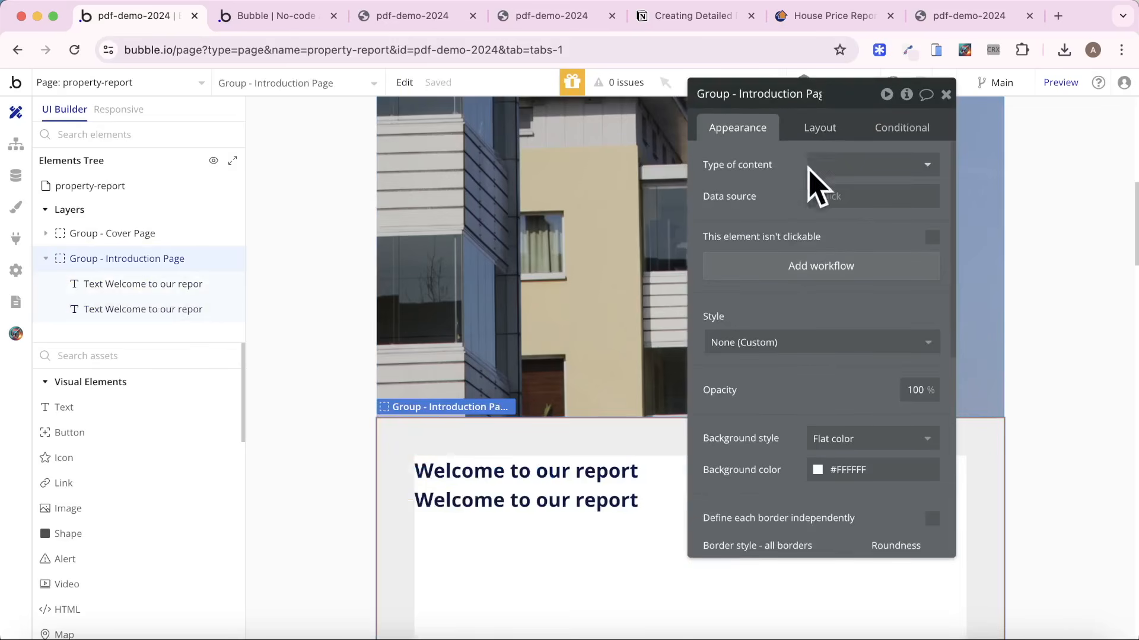
click(806, 128)
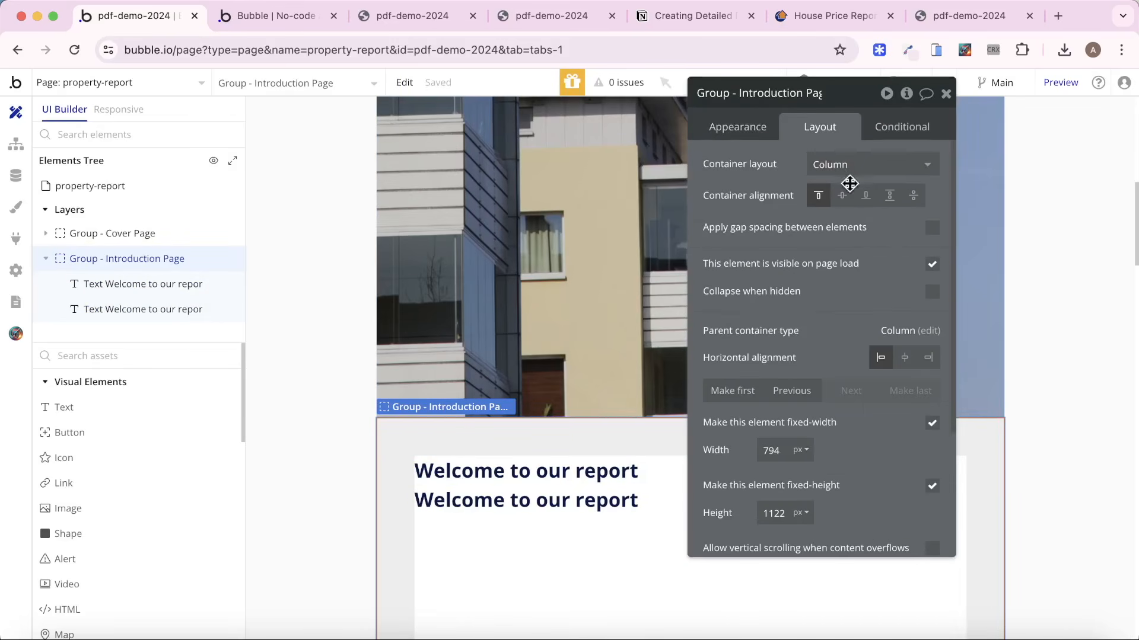
click(929, 226)
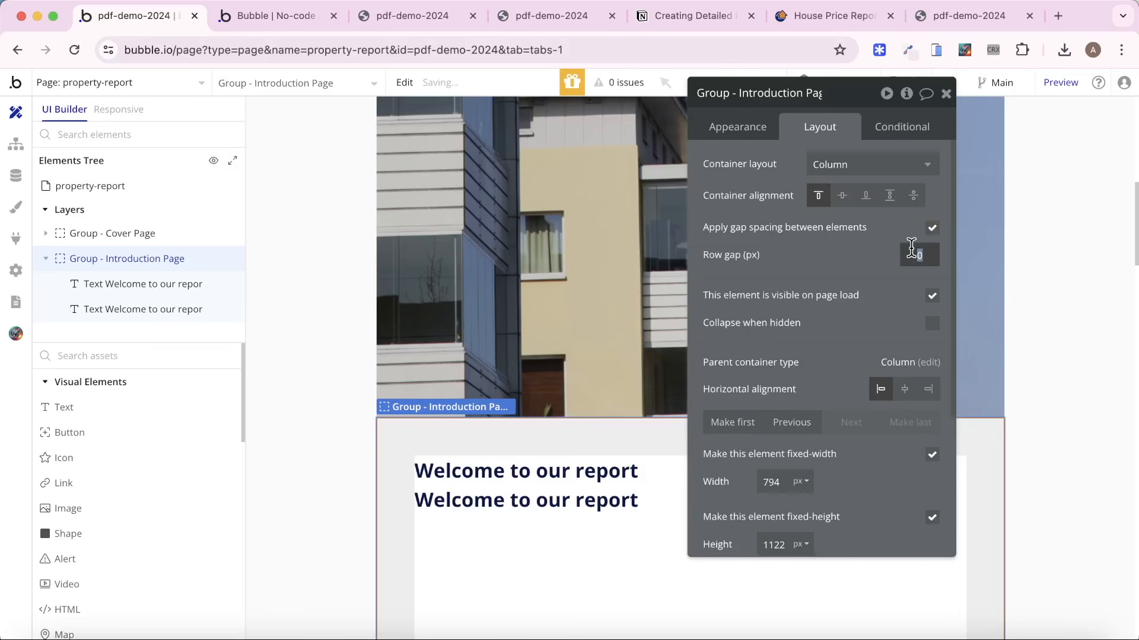
text(48)
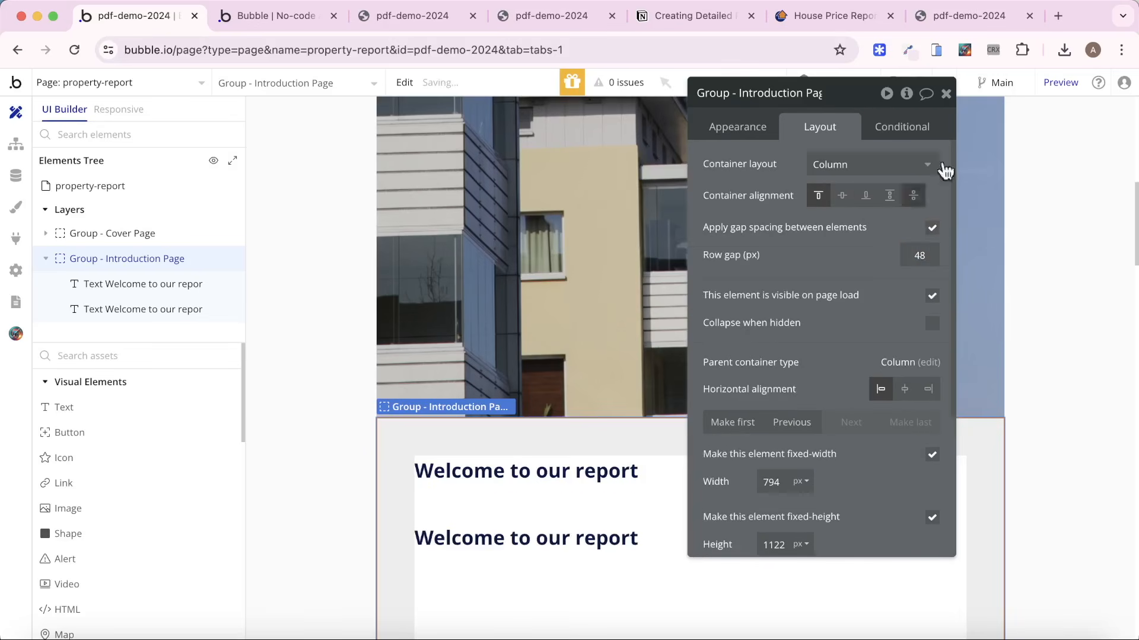
Open loremipsum.io in a new tab and copy the placeholder paragraph from its Lorem Ipsum generator.
click(1058, 16)
text(lore)
key(Return)
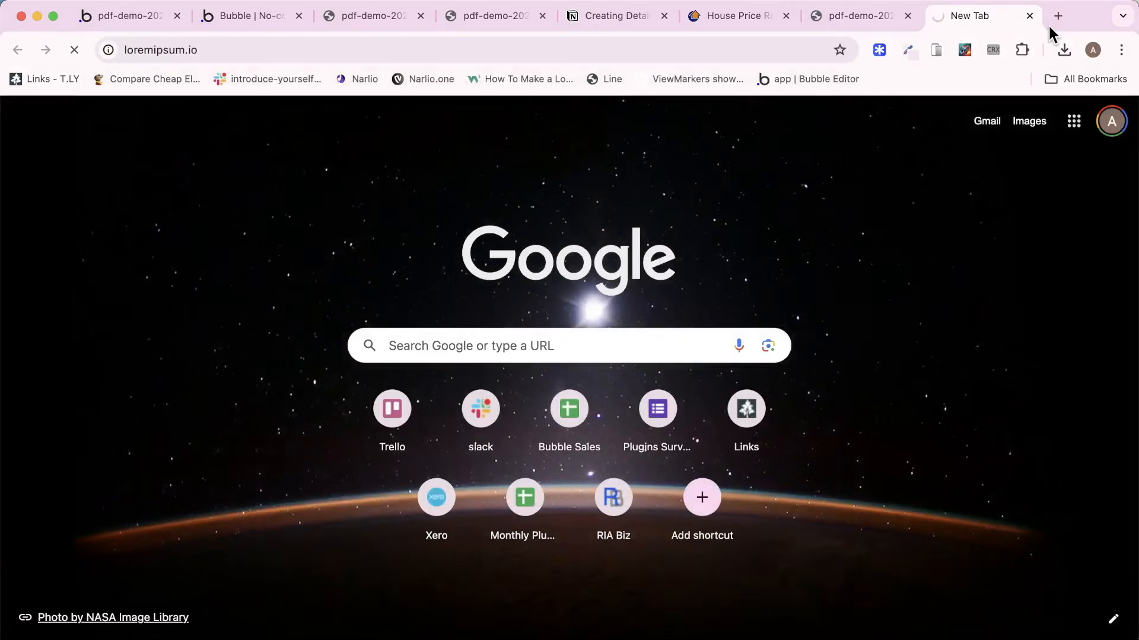
scroll(587, 373, down, 5)
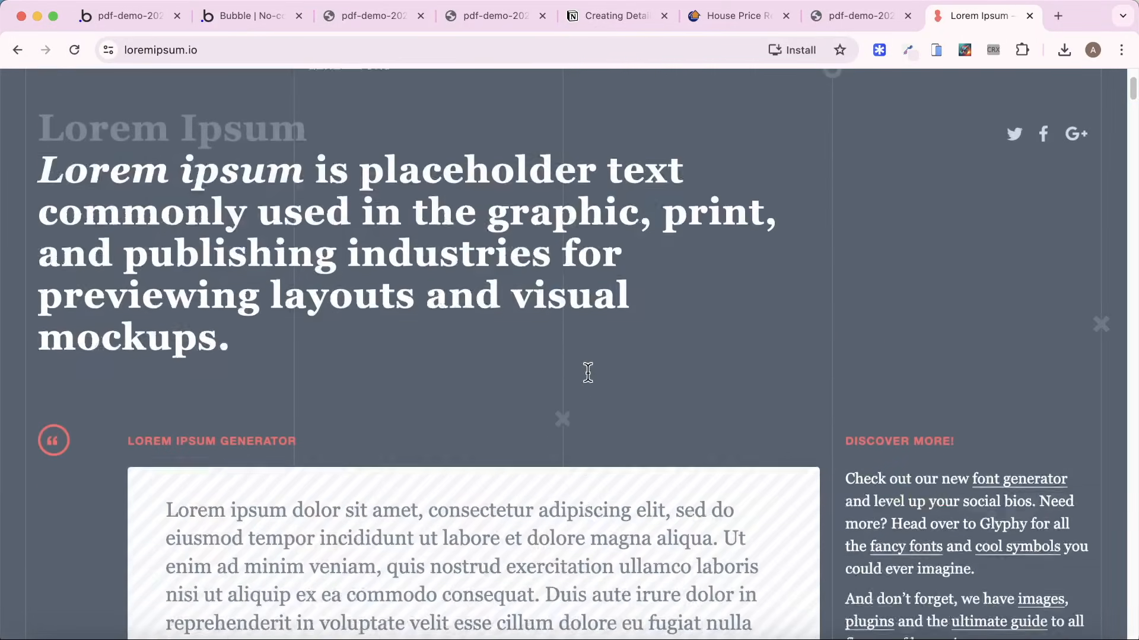
triple_click(489, 428)
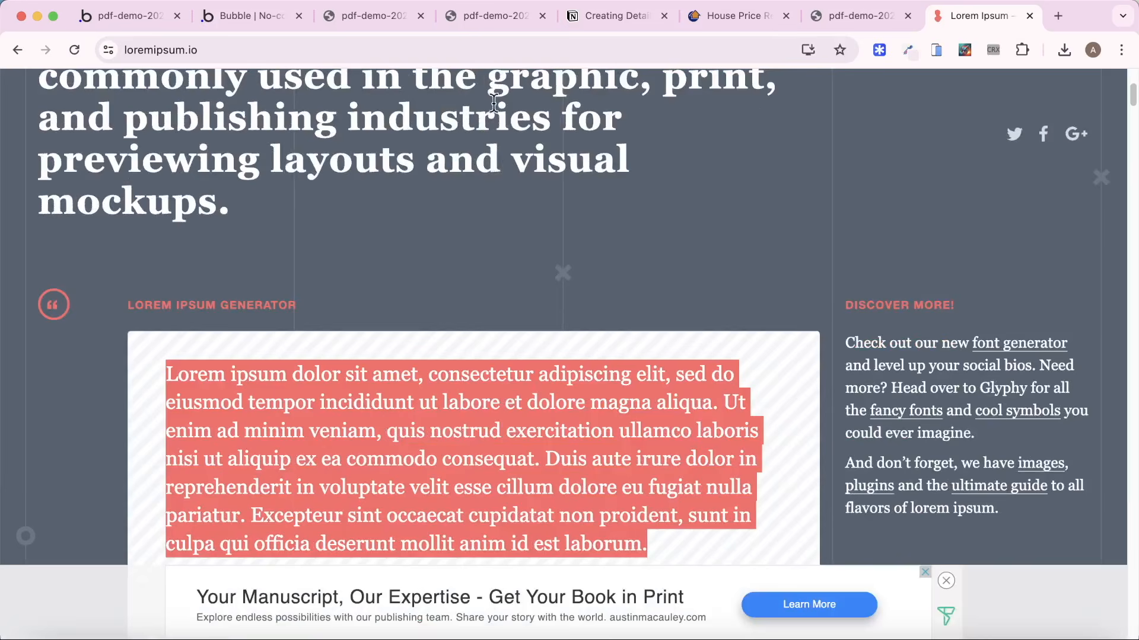
Back in the Bubble editor, replace the duplicated heading's text with two copies of the lorem ipsum paragraph.
click(125, 16)
click(564, 540)
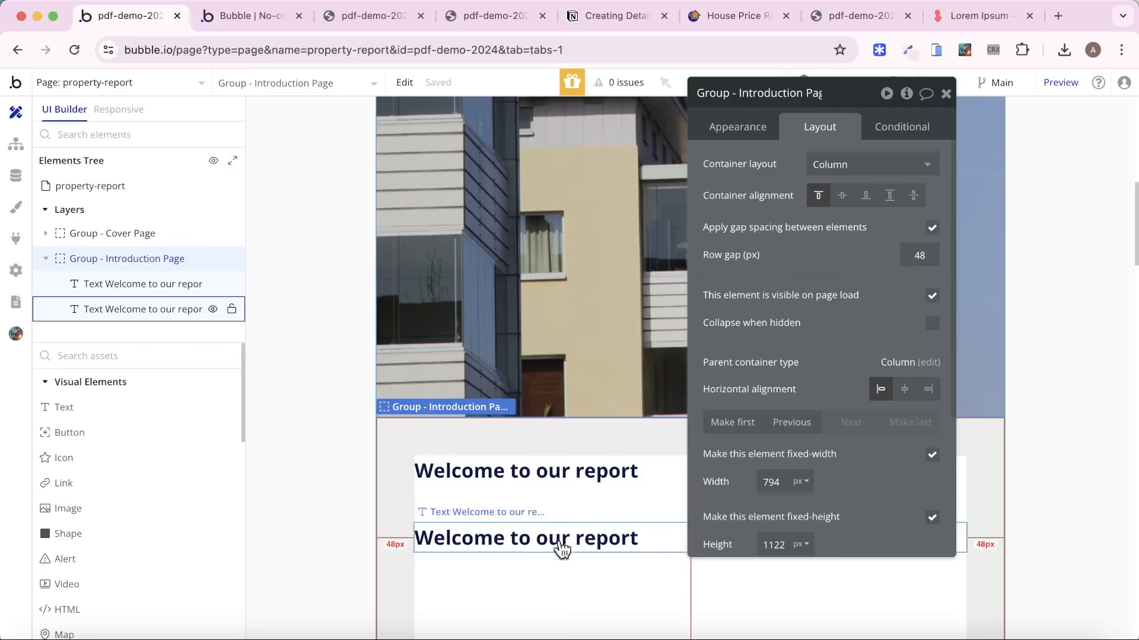
click(737, 127)
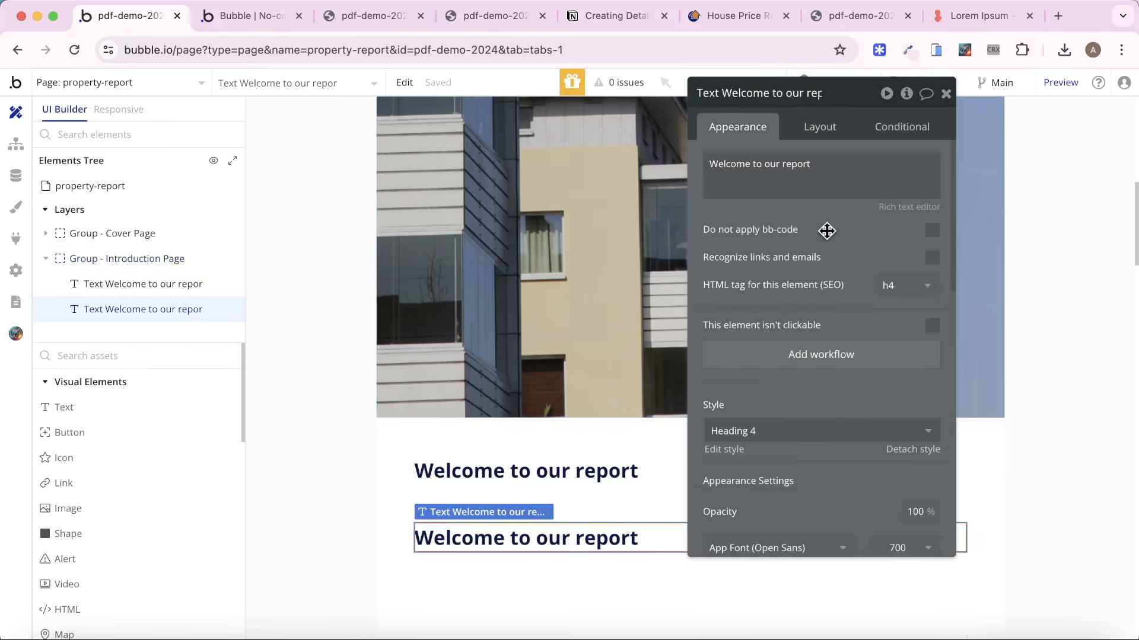
click(807, 182)
key(ctrl+a)
key(ctrl+v)
key(super+v)
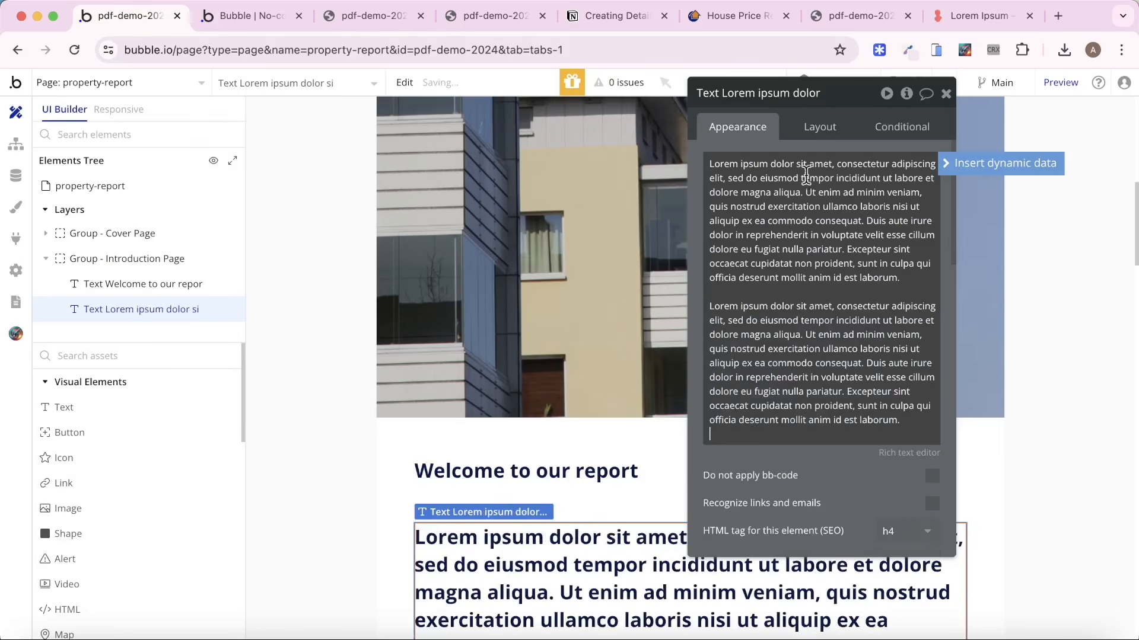
Apply the Body Large style to the lorem ipsum text element.
scroll(837, 327, down, 7)
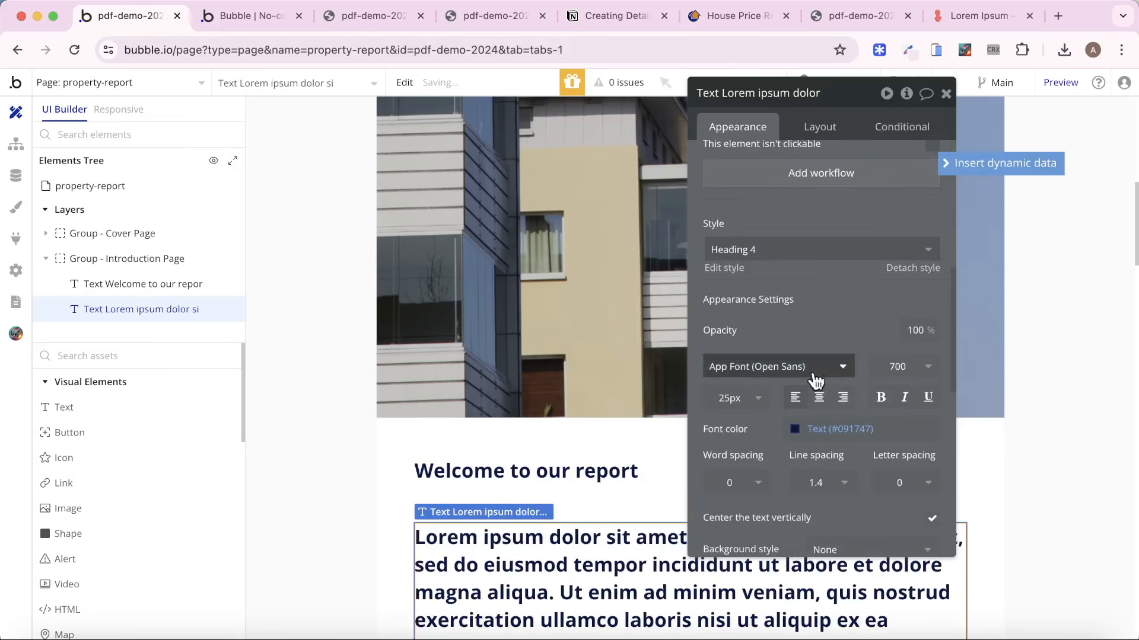
click(784, 252)
click(780, 322)
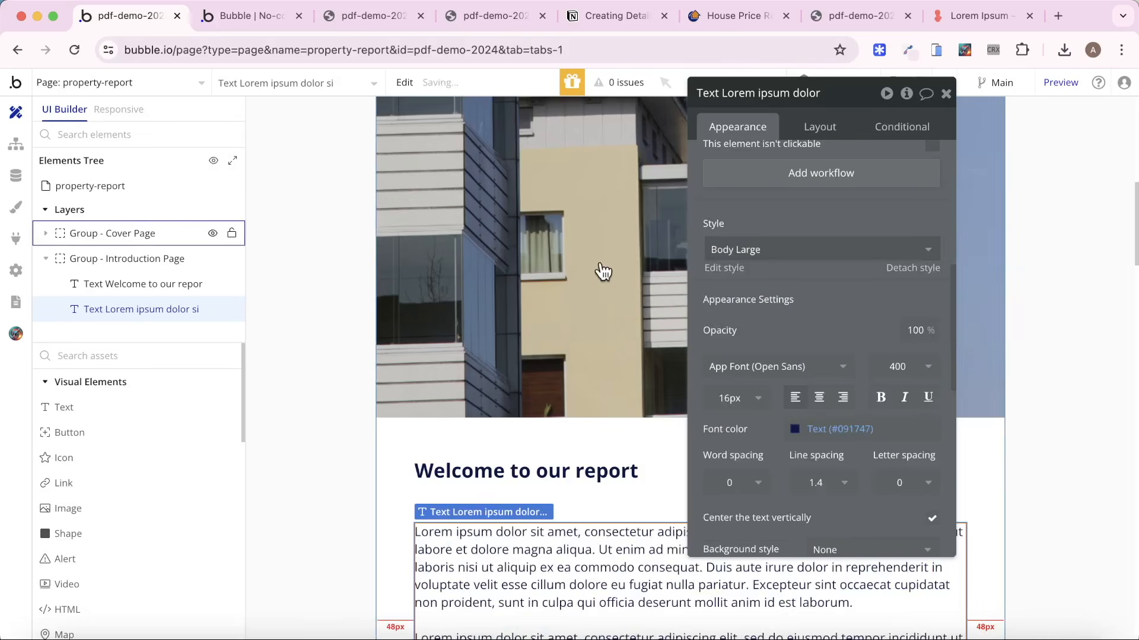
Append more copies of the lorem ipsum paragraph to the body text and review the Introduction Page layout.
scroll(602, 272, down, 5)
scroll(851, 321, up, 5)
click(860, 205)
key(super+a)
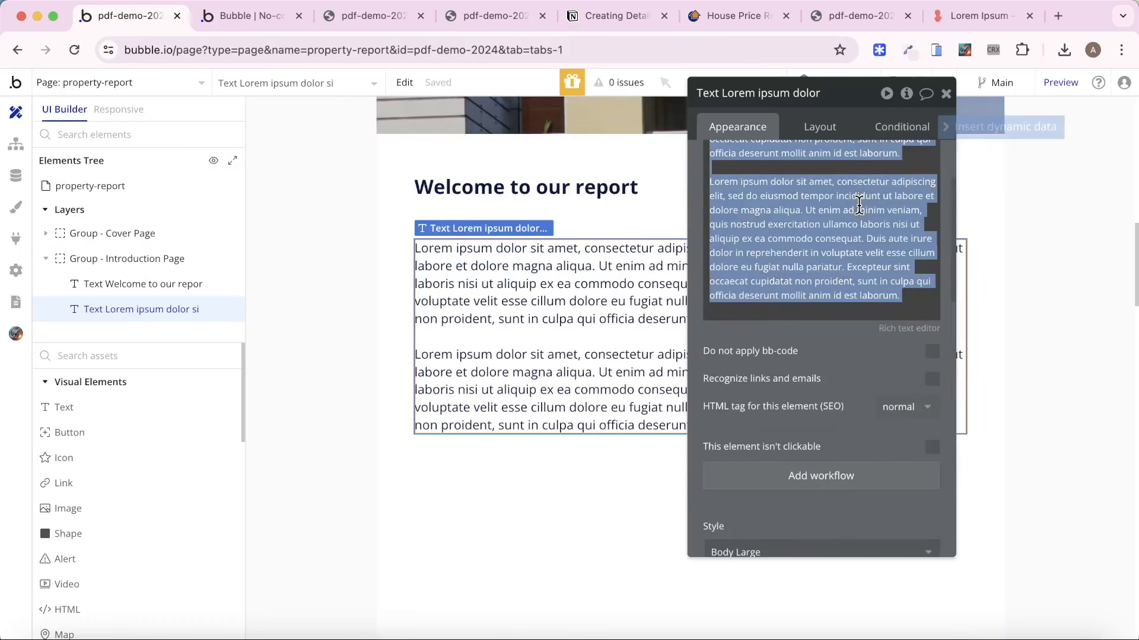
key(Right)
key(super+v)
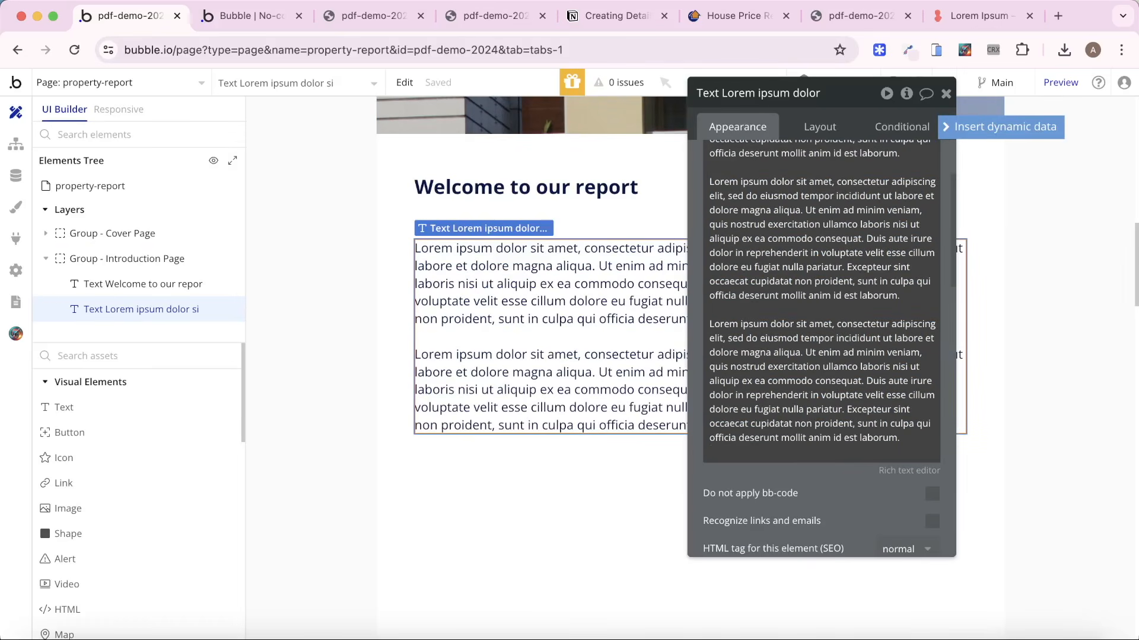
key(super+v)
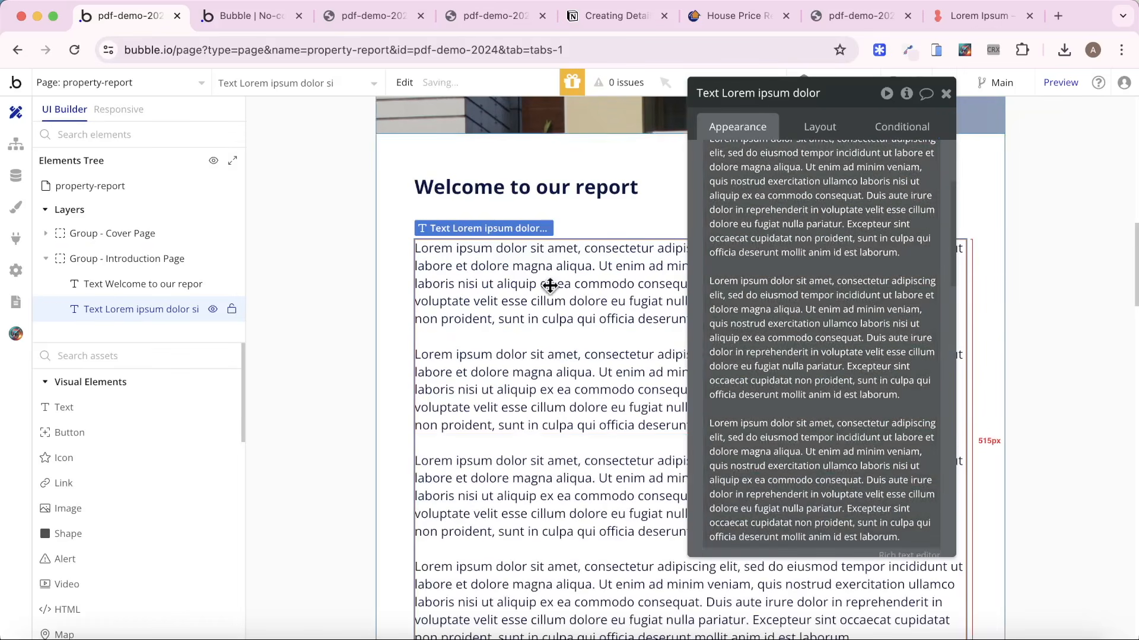
scroll(549, 284, down, 5)
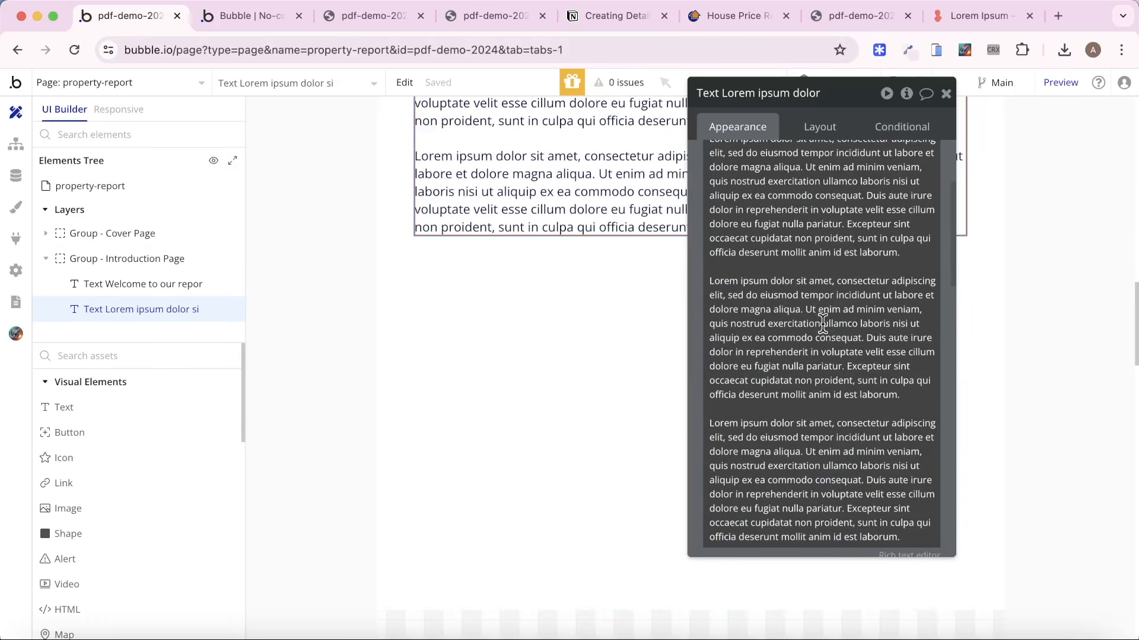
scroll(823, 323, down, 1)
click(946, 93)
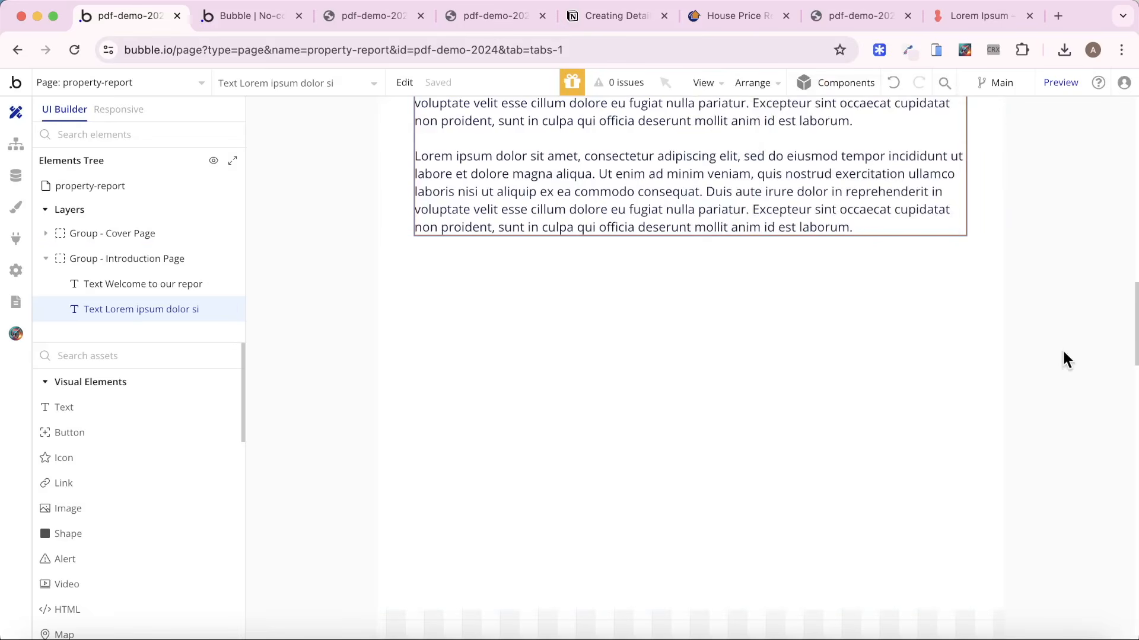
scroll(1049, 385, up, 5)
scroll(1050, 385, down, 1)
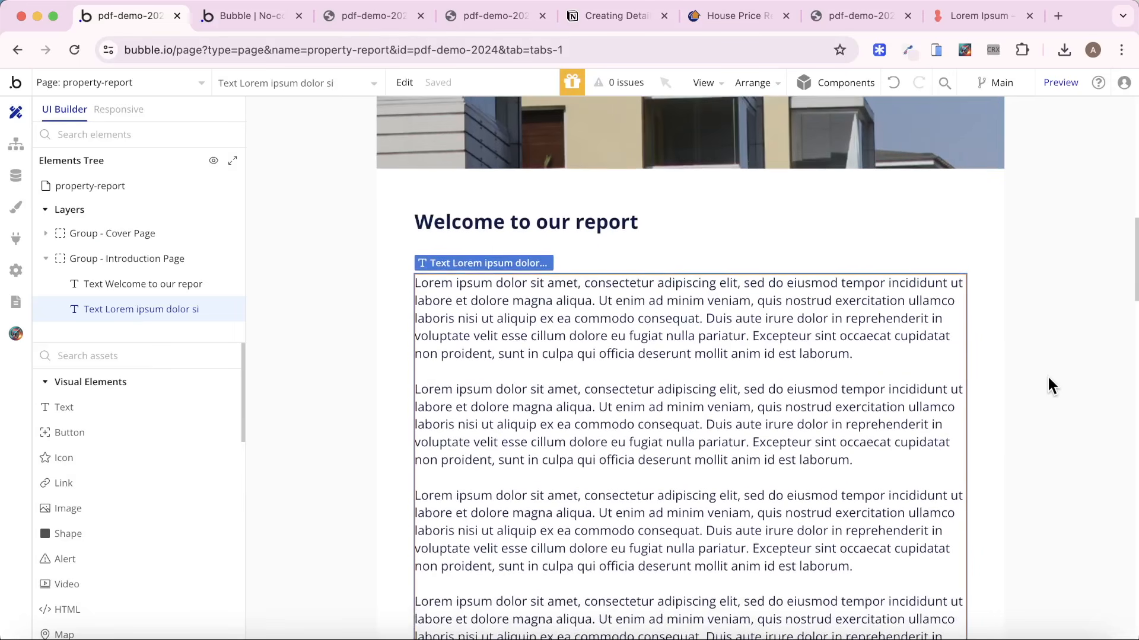
Generate a new PDF of the property report from the app's Dashboard preview and return there for the download.
click(275, 16)
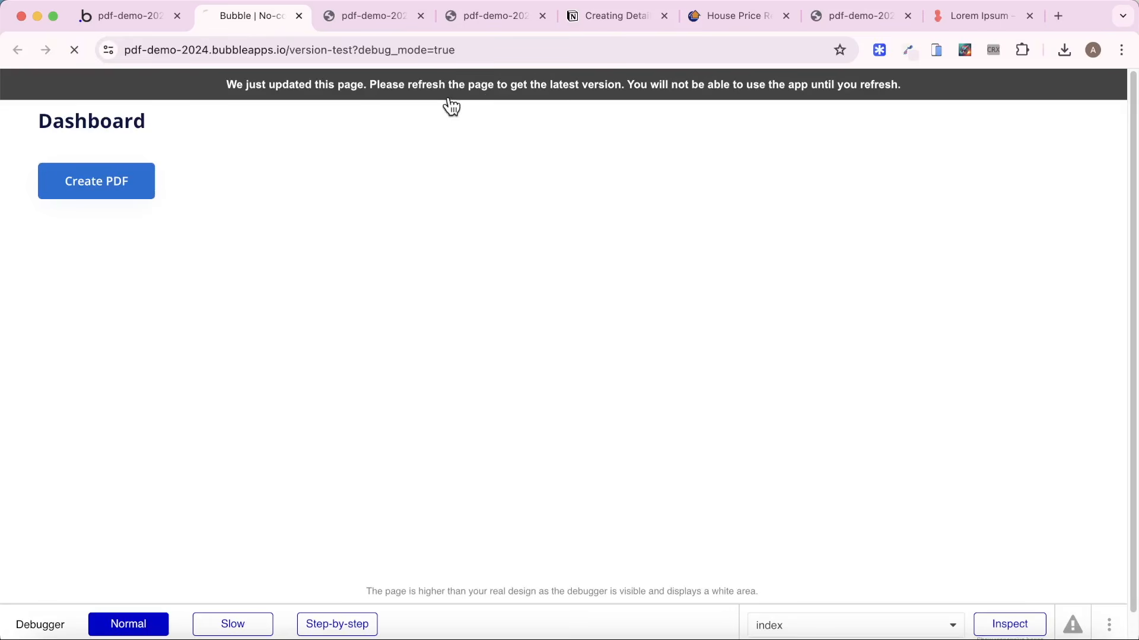
click(124, 181)
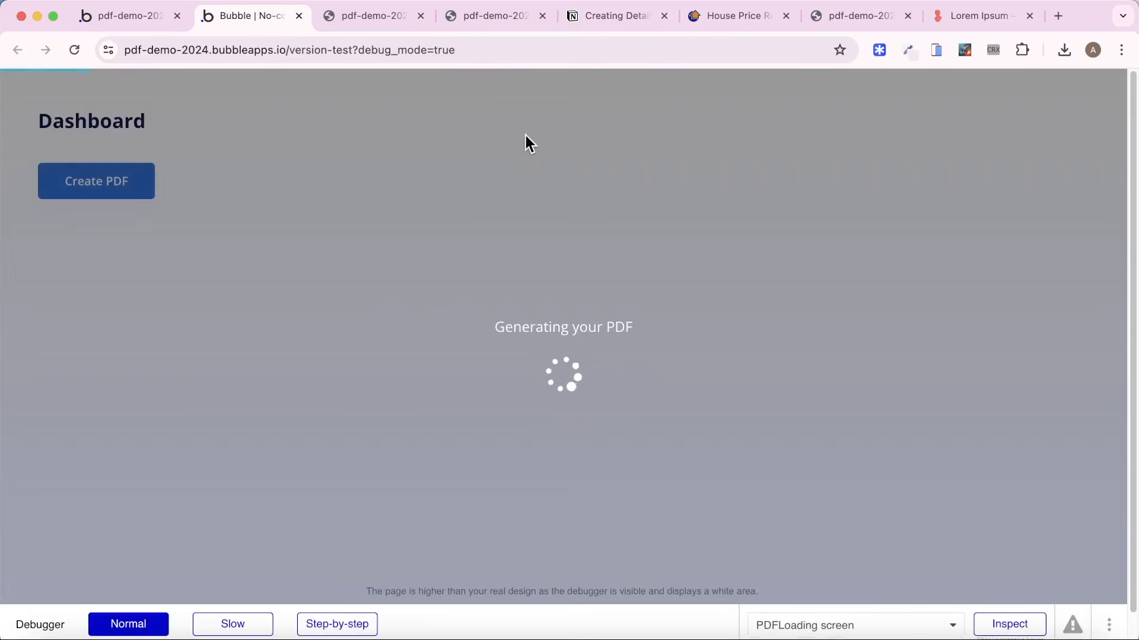
click(117, 21)
scroll(658, 344, down, 10)
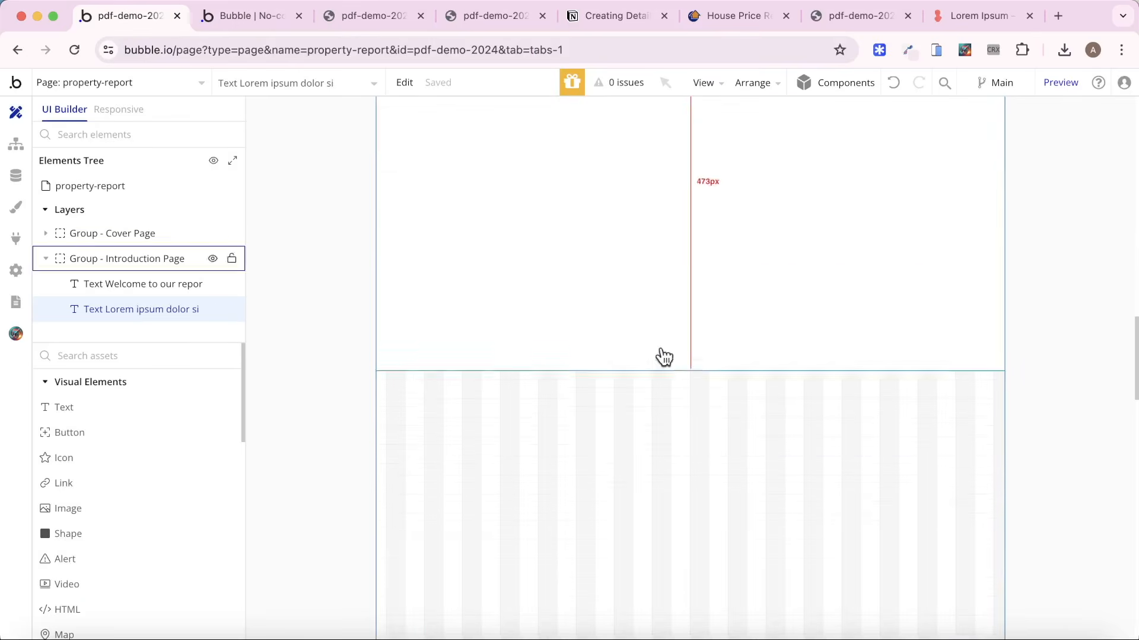
scroll(656, 356, up, 5)
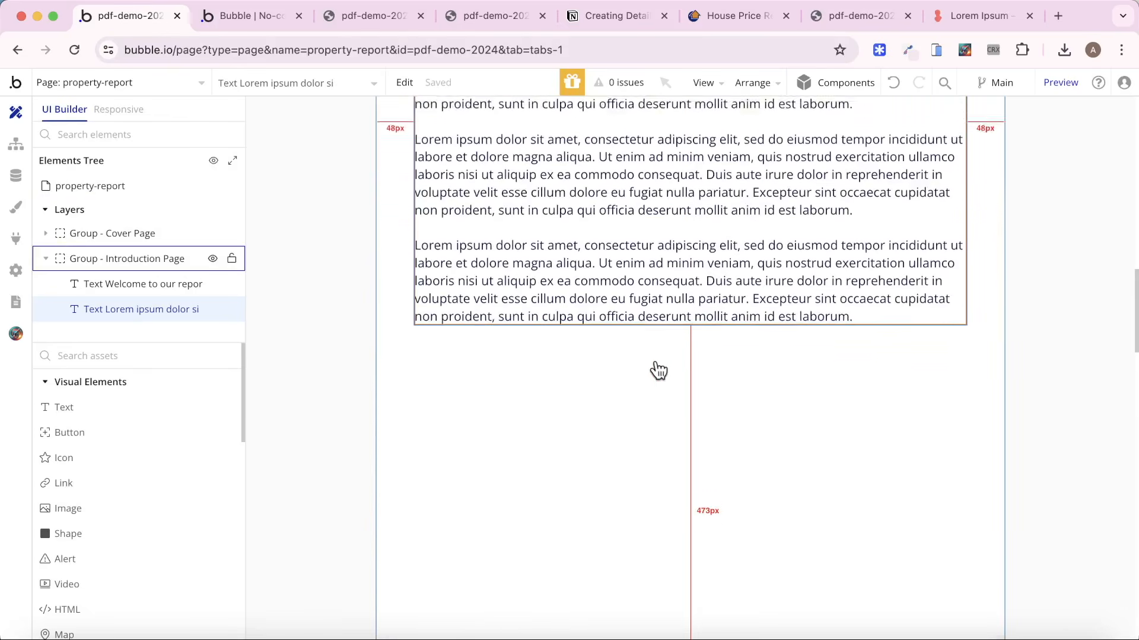
click(246, 17)
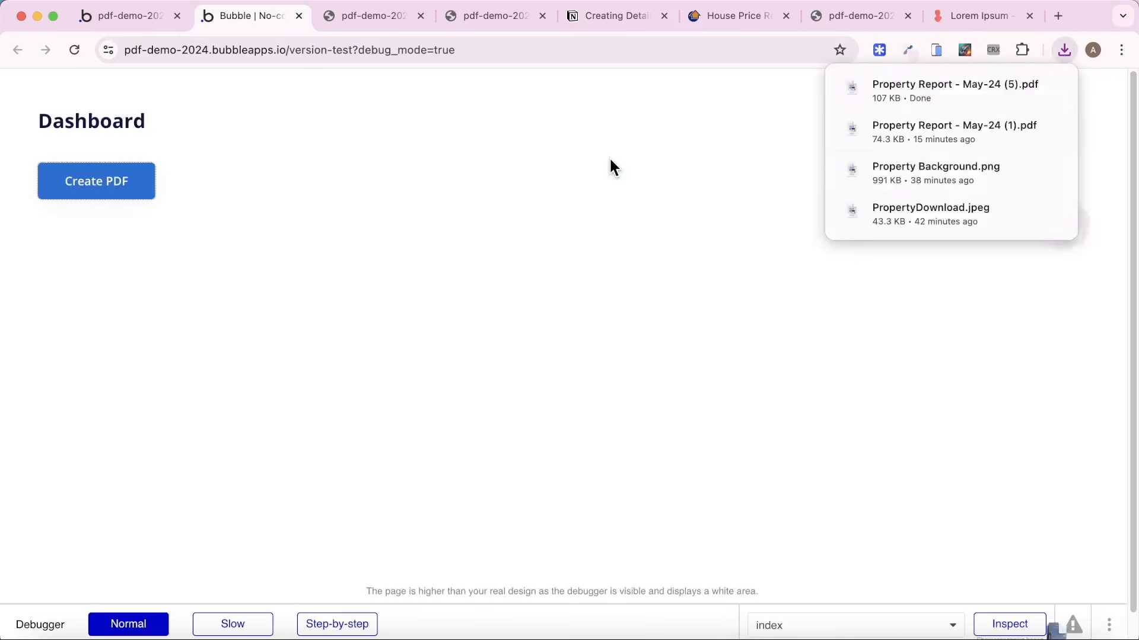
Open "Property Report - May-24 (5).pdf" and examine its cover, introduction page and page breaks.
click(935, 98)
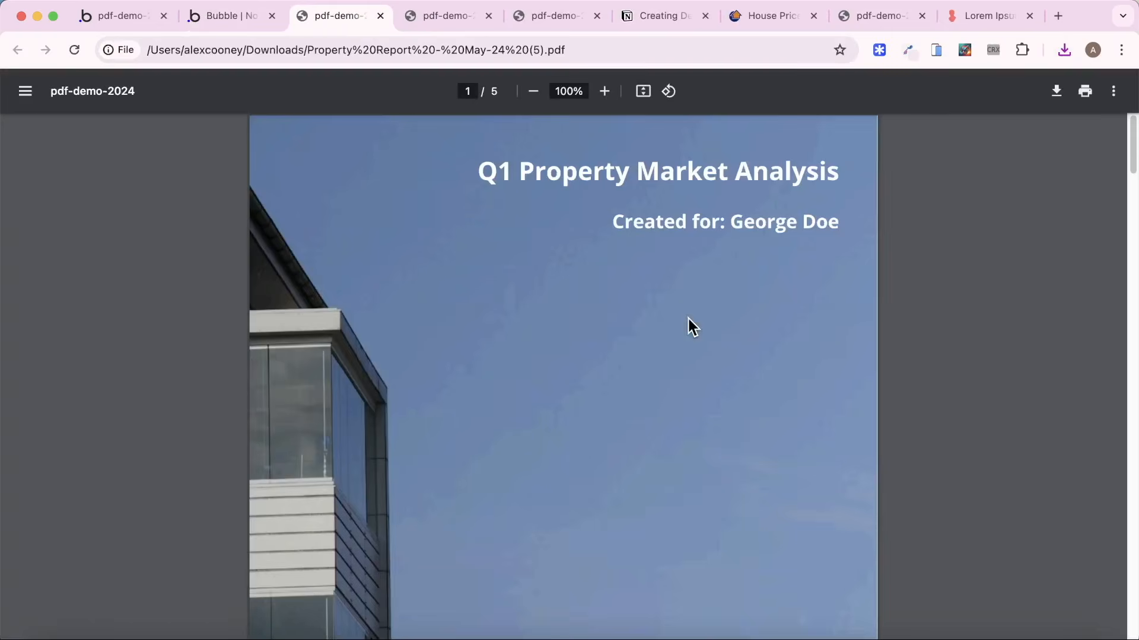
scroll(689, 316, down, 15)
scroll(706, 308, down, 8)
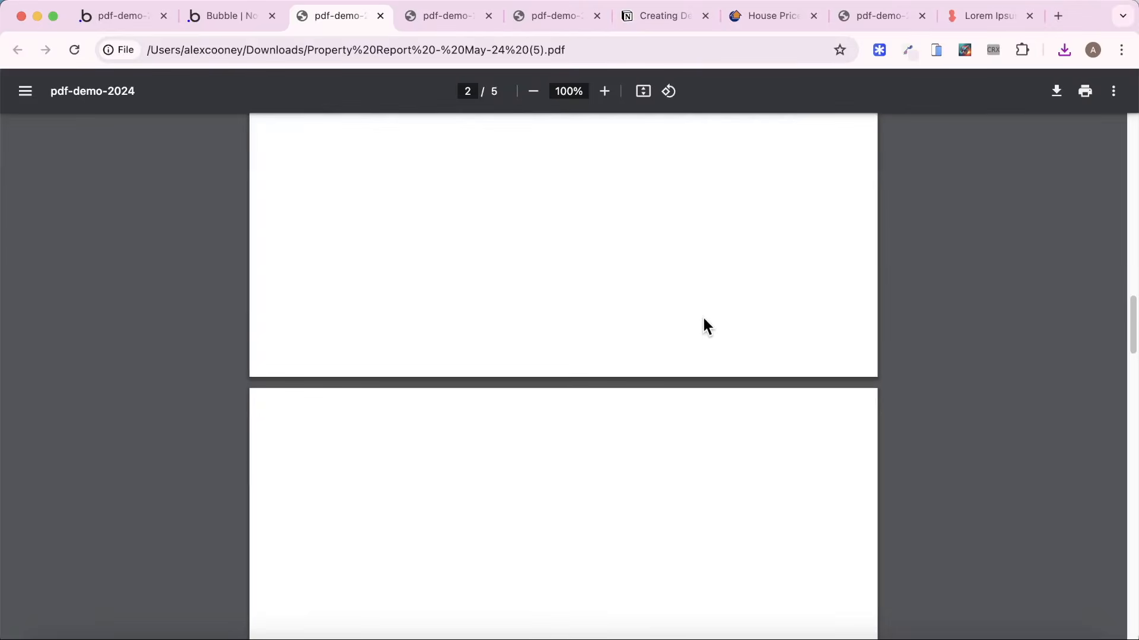
scroll(703, 315, up, 10)
scroll(703, 321, up, 5)
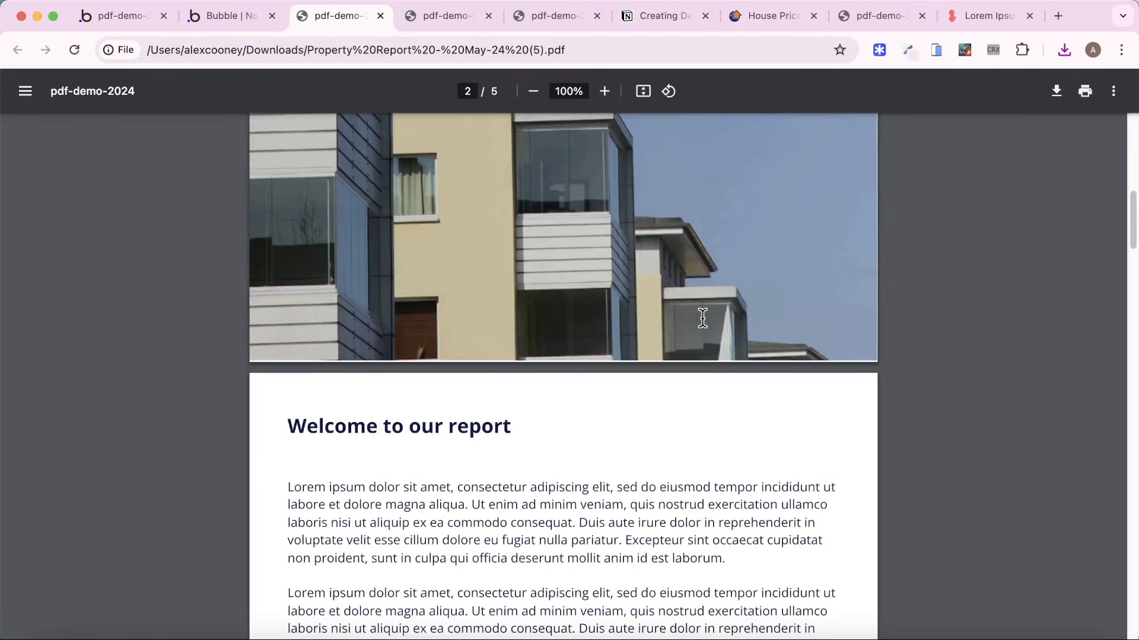
In the Bubble editor's backend workflows, open the Create PDF action of the create_pdf API workflow.
click(130, 15)
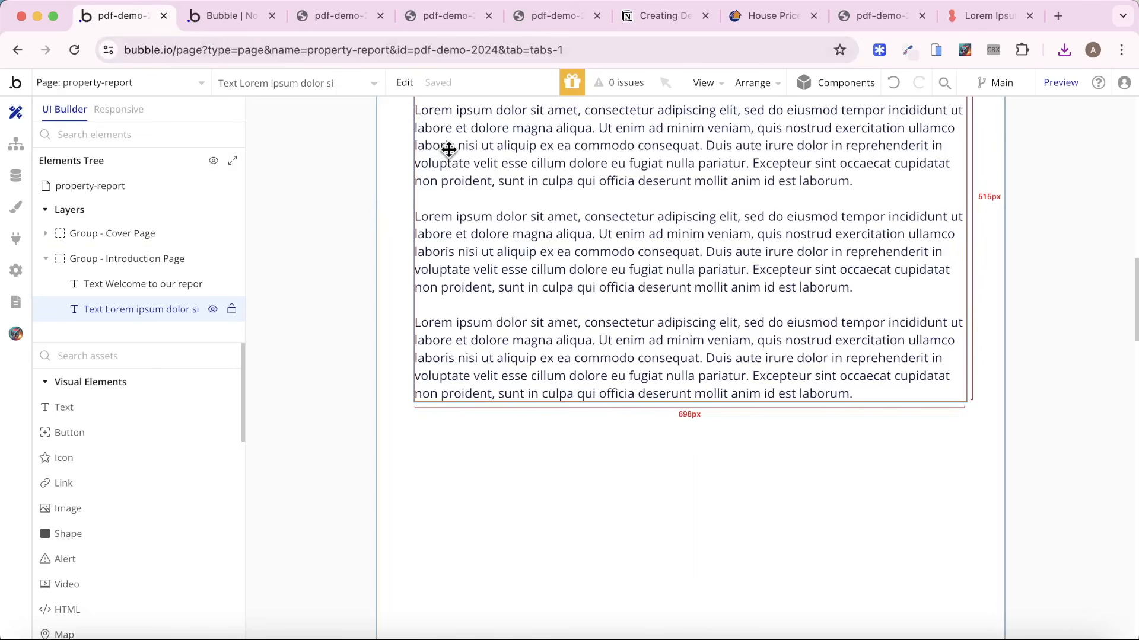
click(107, 81)
click(71, 262)
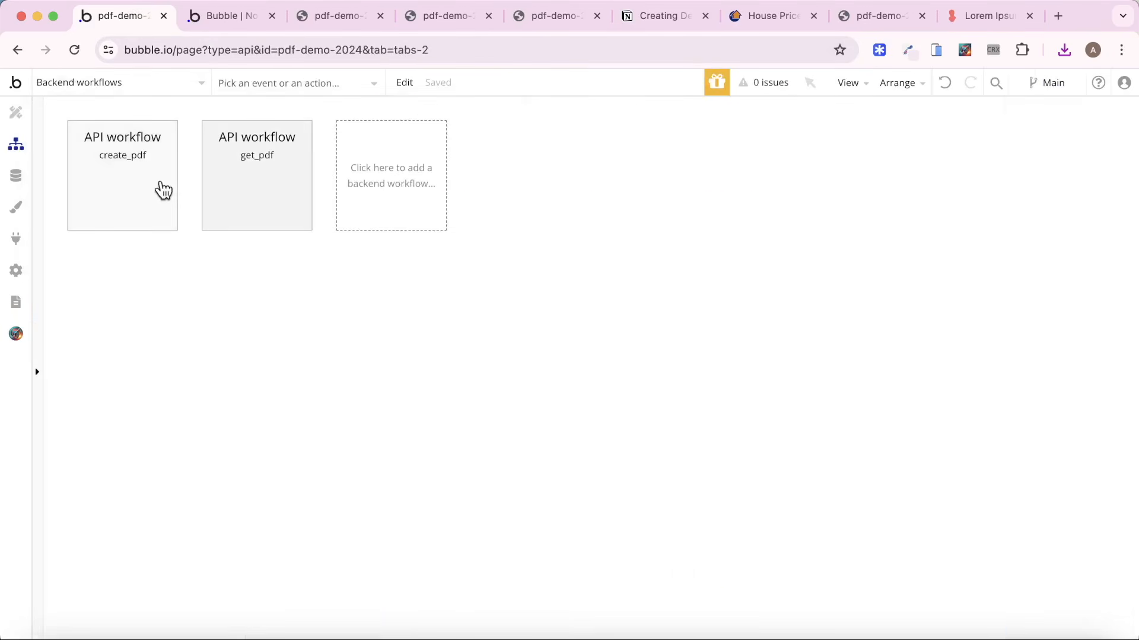
click(162, 189)
click(117, 281)
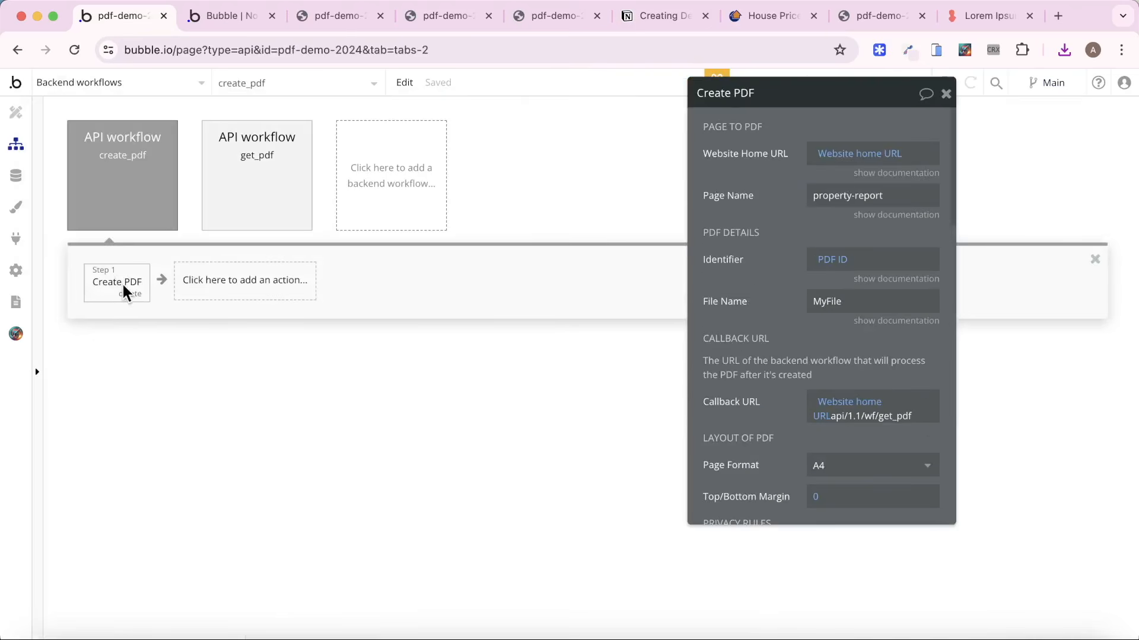
Review the Create PDF action's footer and header settings, and set Right Footer Content to "Cranford Tech".
scroll(799, 302, down, 8)
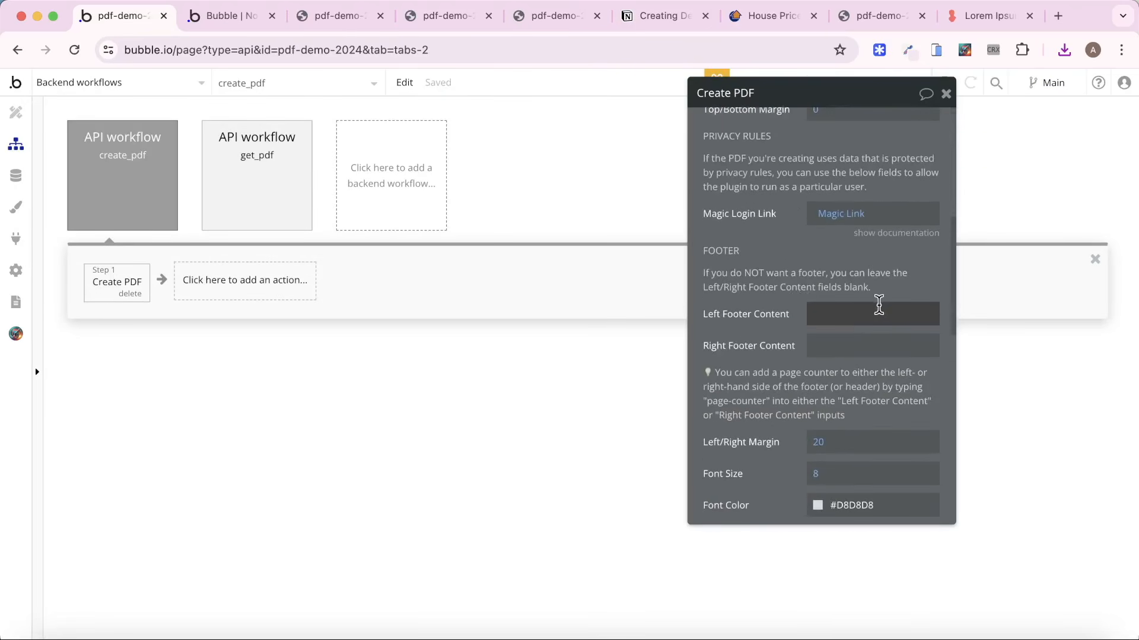
scroll(878, 306, down, 5)
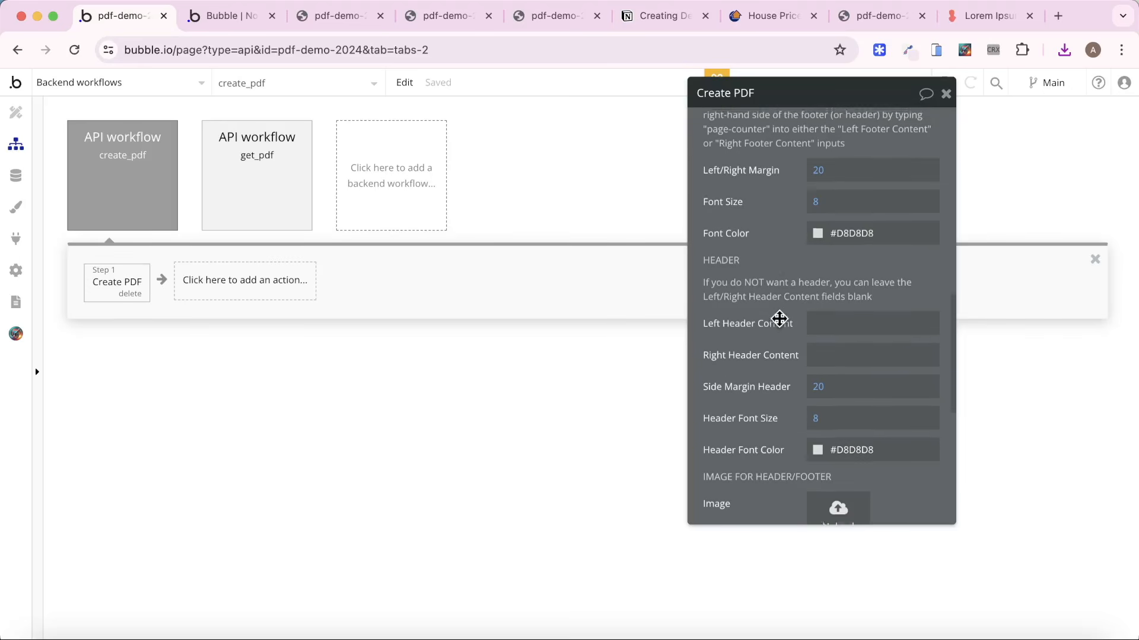
scroll(778, 316, up, 3)
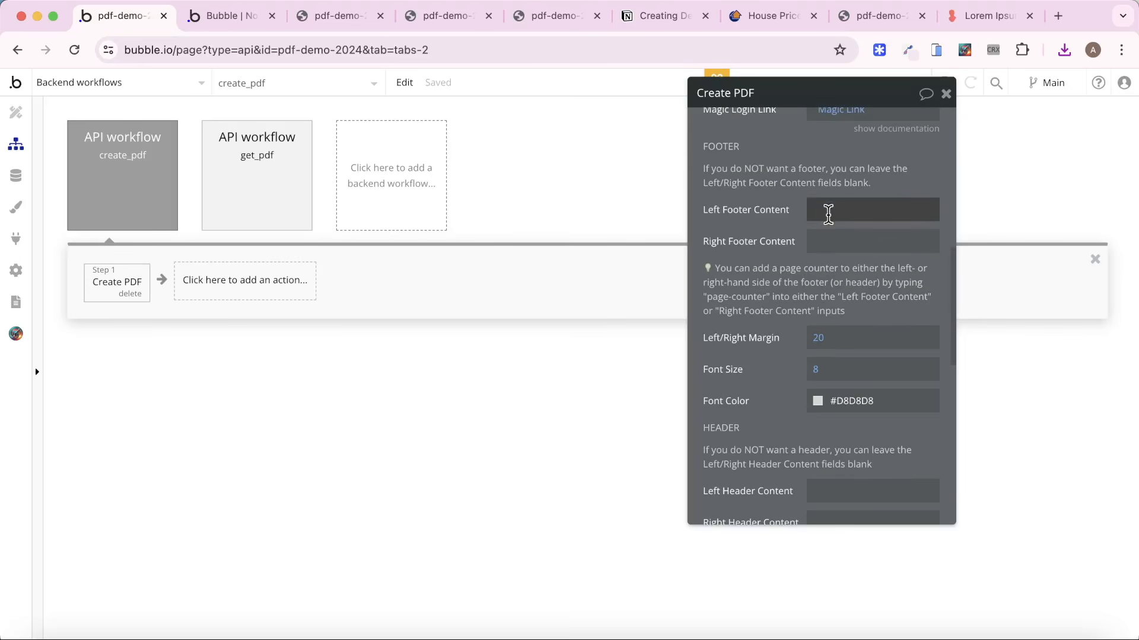
click(829, 212)
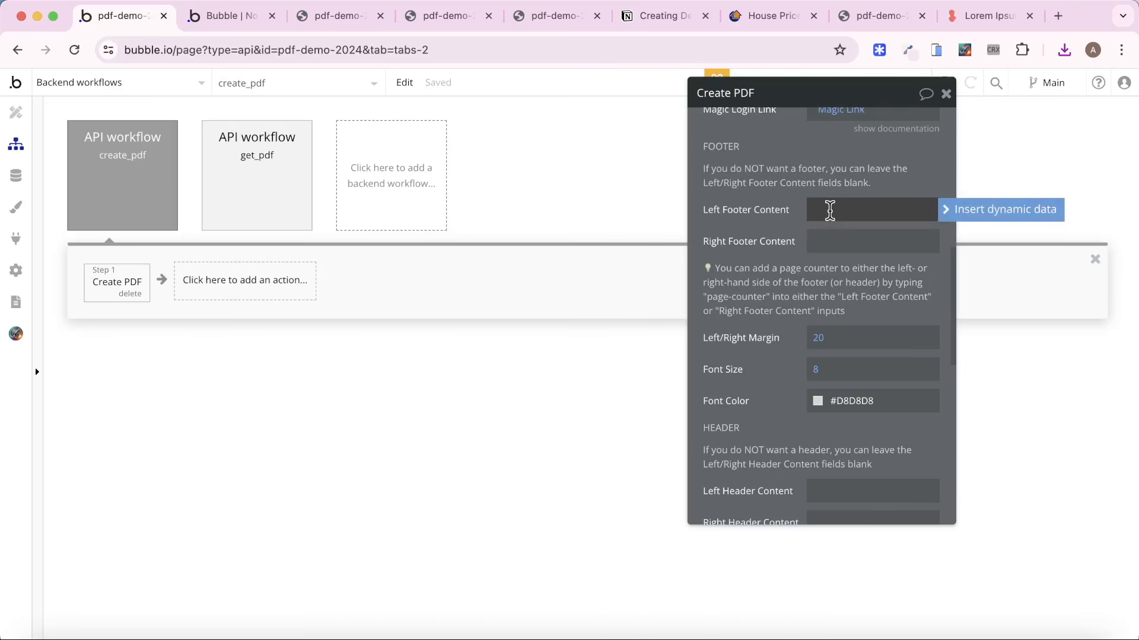
key(Tab)
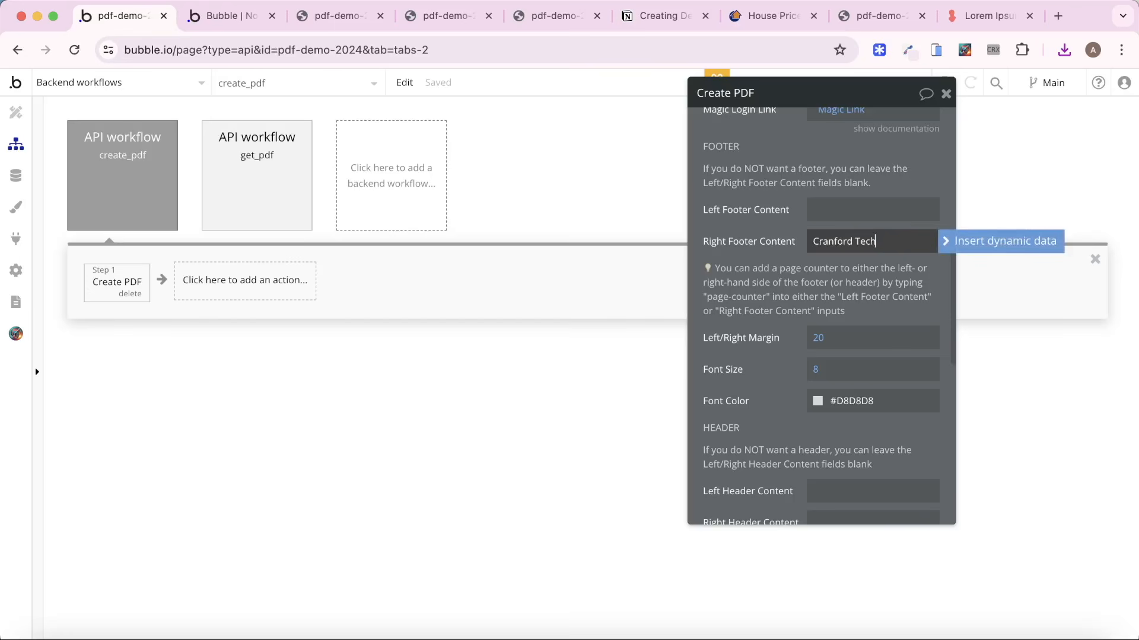
click(783, 235)
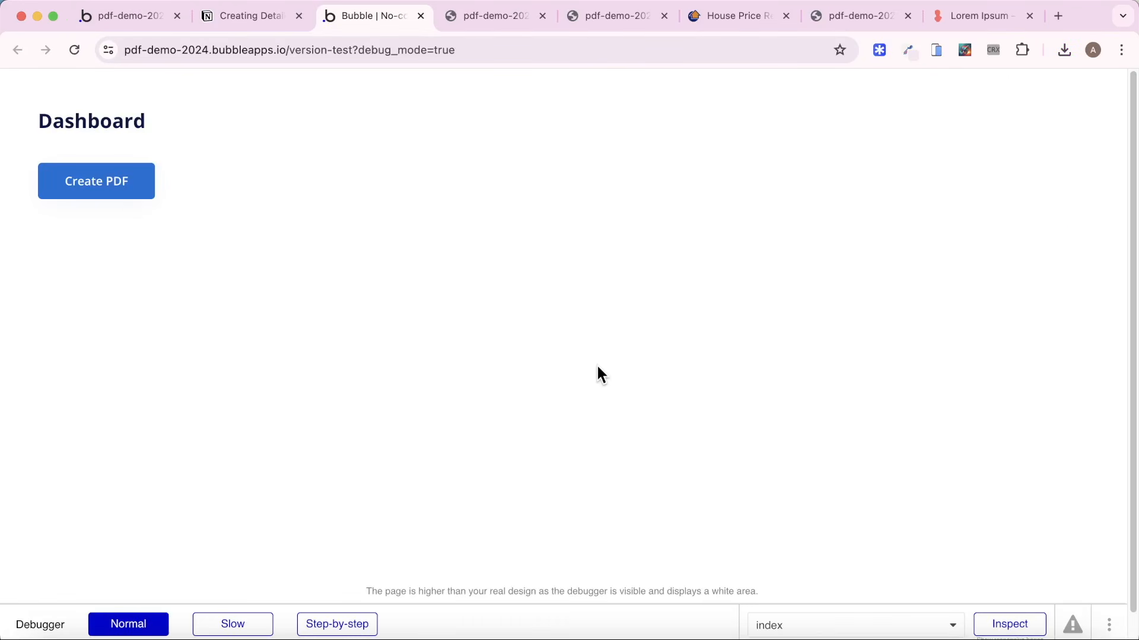
Generate a new PDF from the Dashboard, open "Property Report - May-24 (9).pdf" and examine the footer area of its introduction page.
click(68, 193)
click(947, 92)
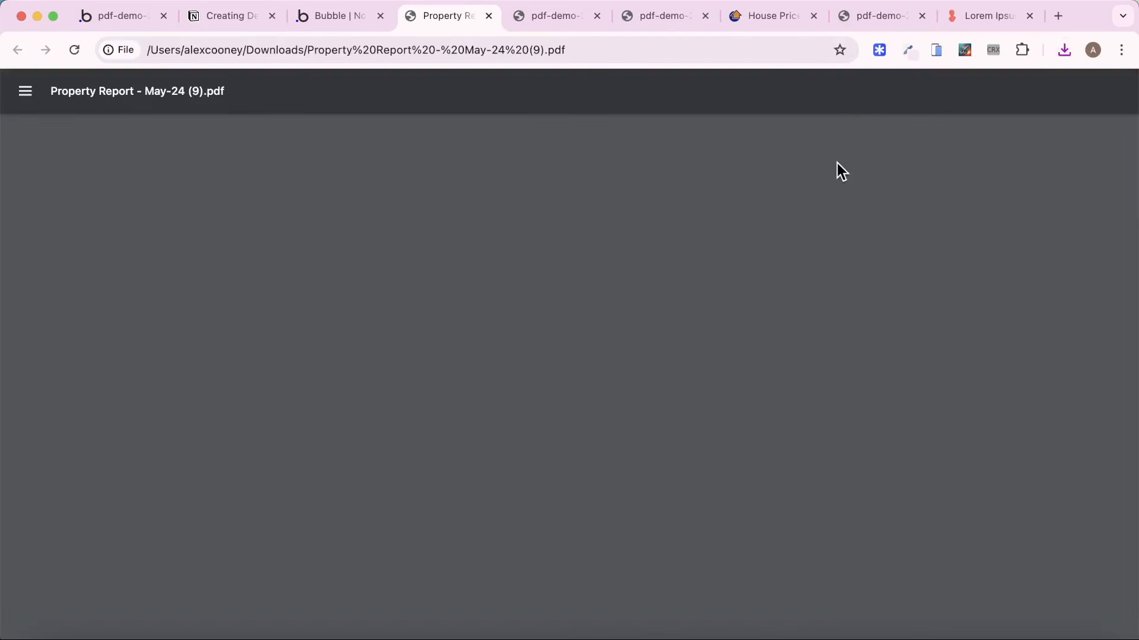
scroll(873, 283, down, 10)
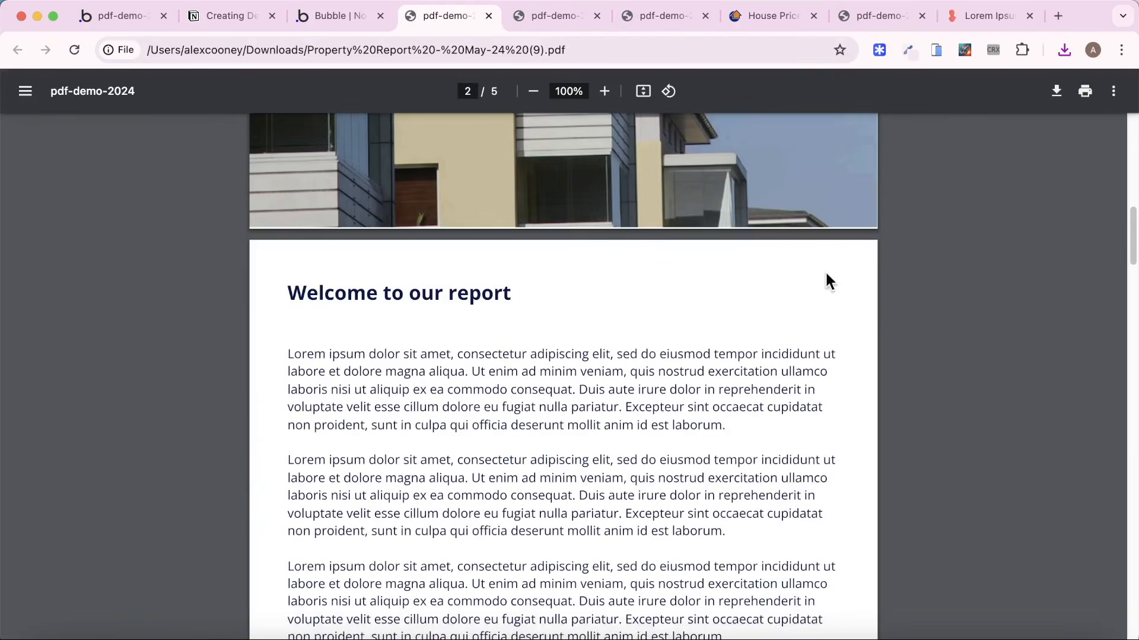
scroll(834, 226, down, 10)
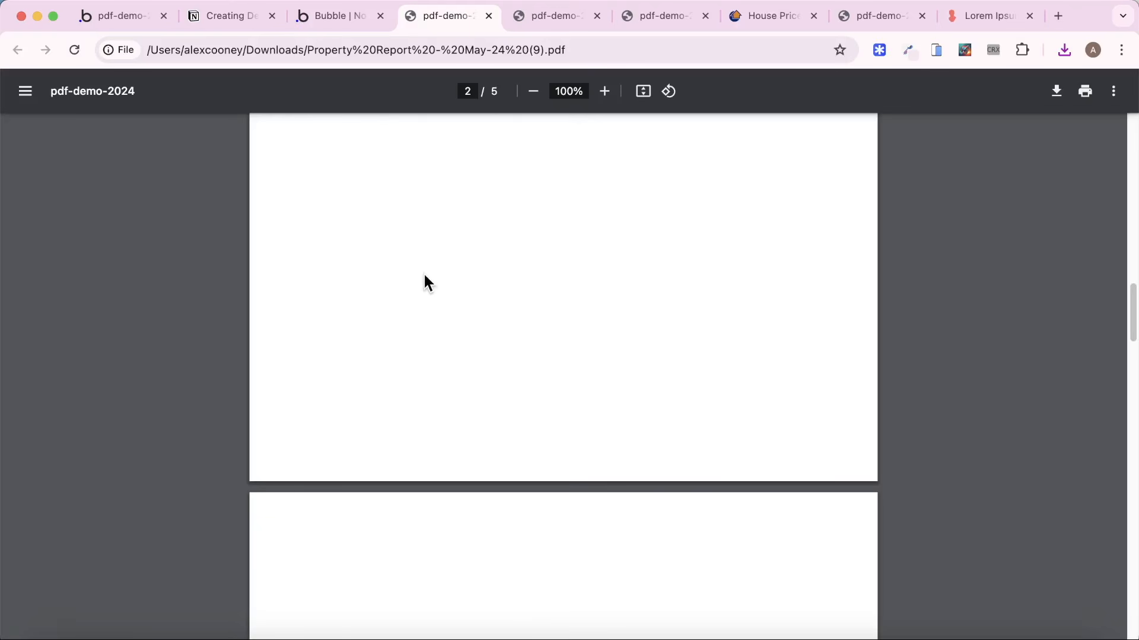
In the Bubble editor, set the Background style of the property-report page to None.
click(126, 19)
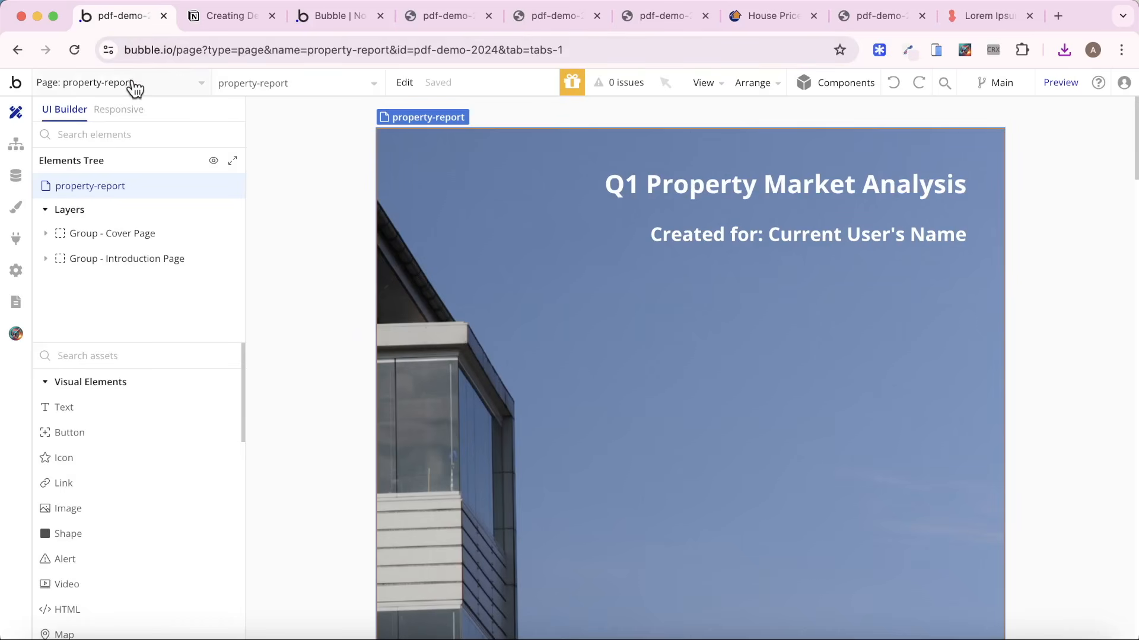
scroll(812, 366, down, 1)
click(117, 190)
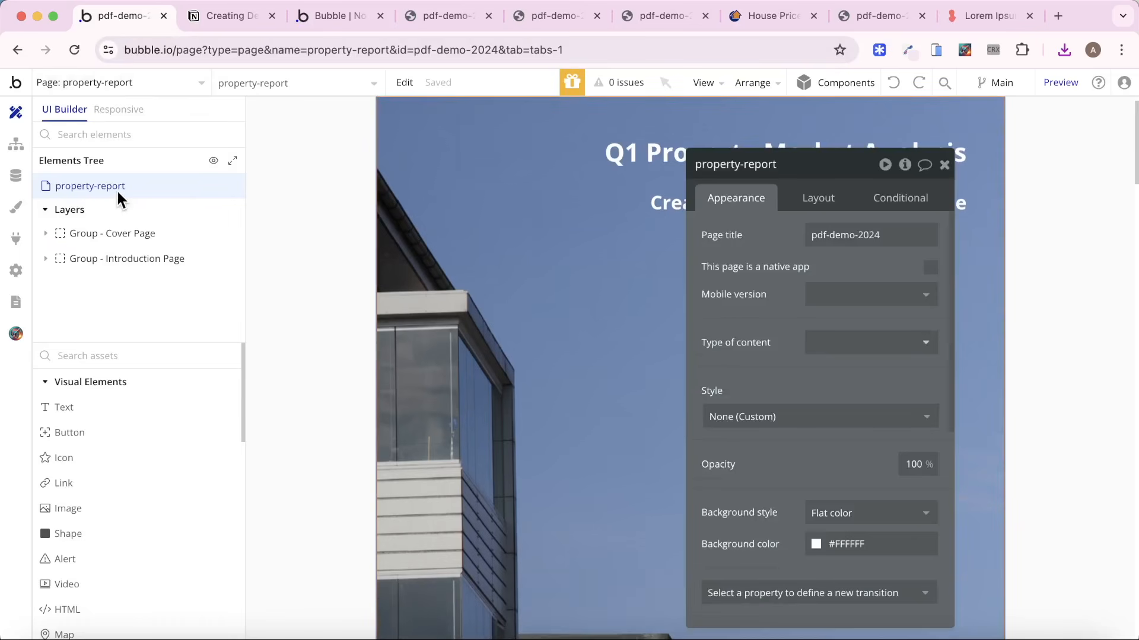
click(854, 525)
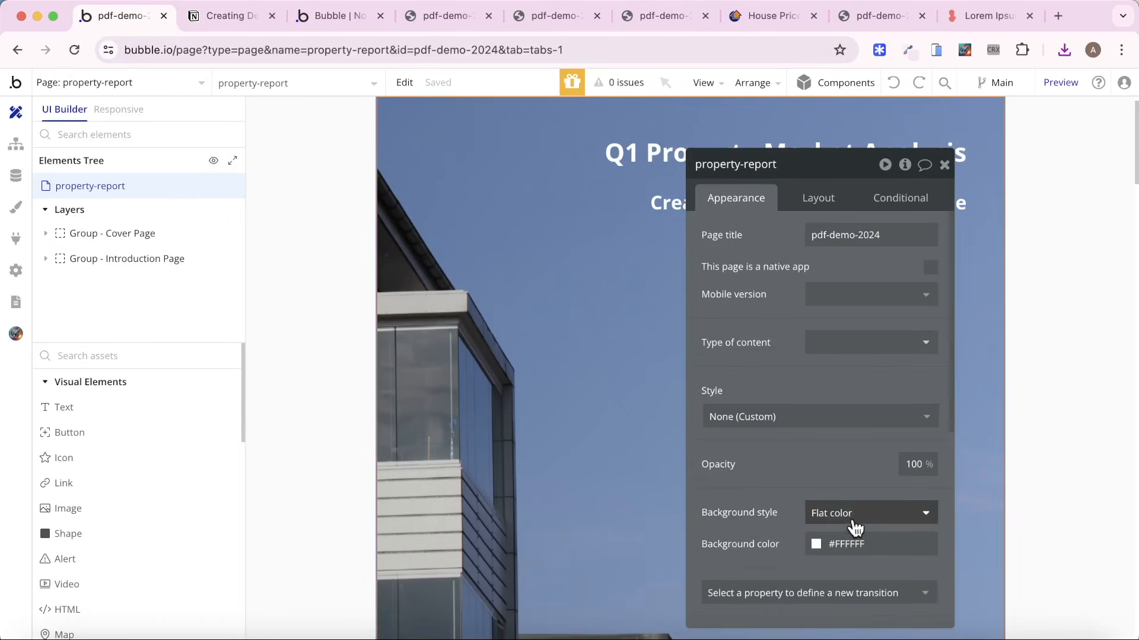
click(860, 568)
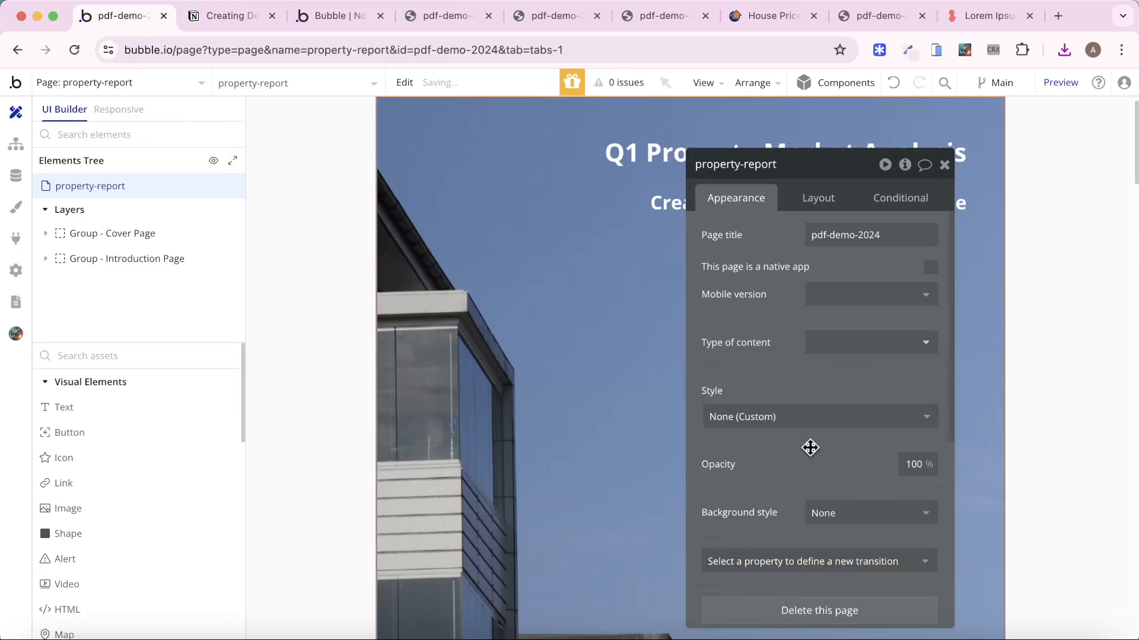
Set the Background style of Group - Introduction Page to None.
scroll(503, 361, down, 5)
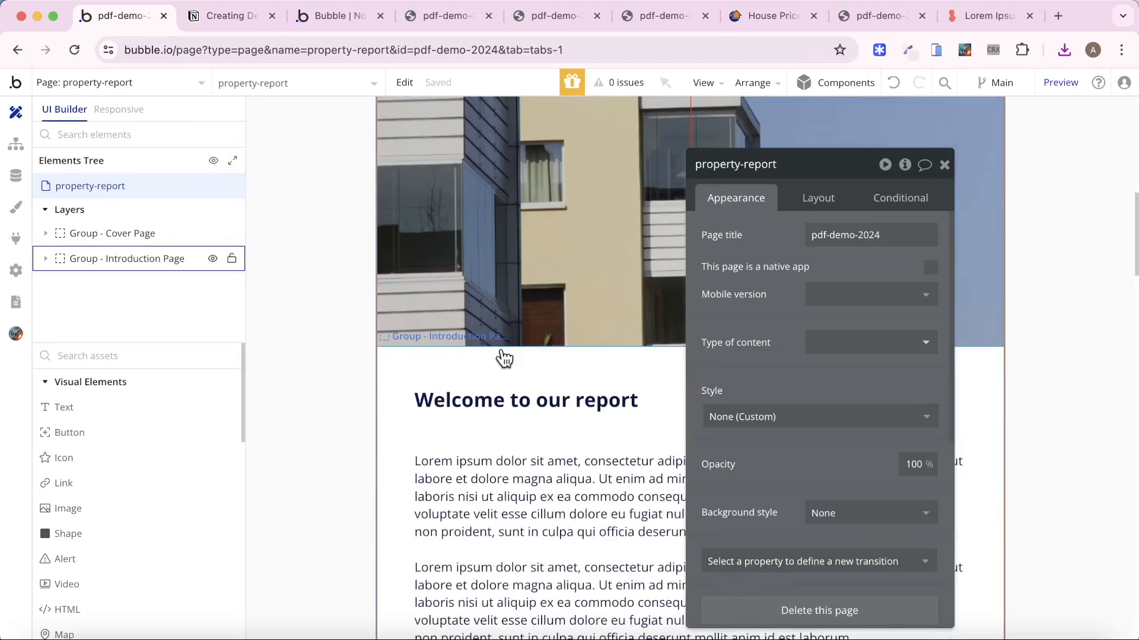
click(413, 414)
scroll(859, 450, down, 3)
click(876, 363)
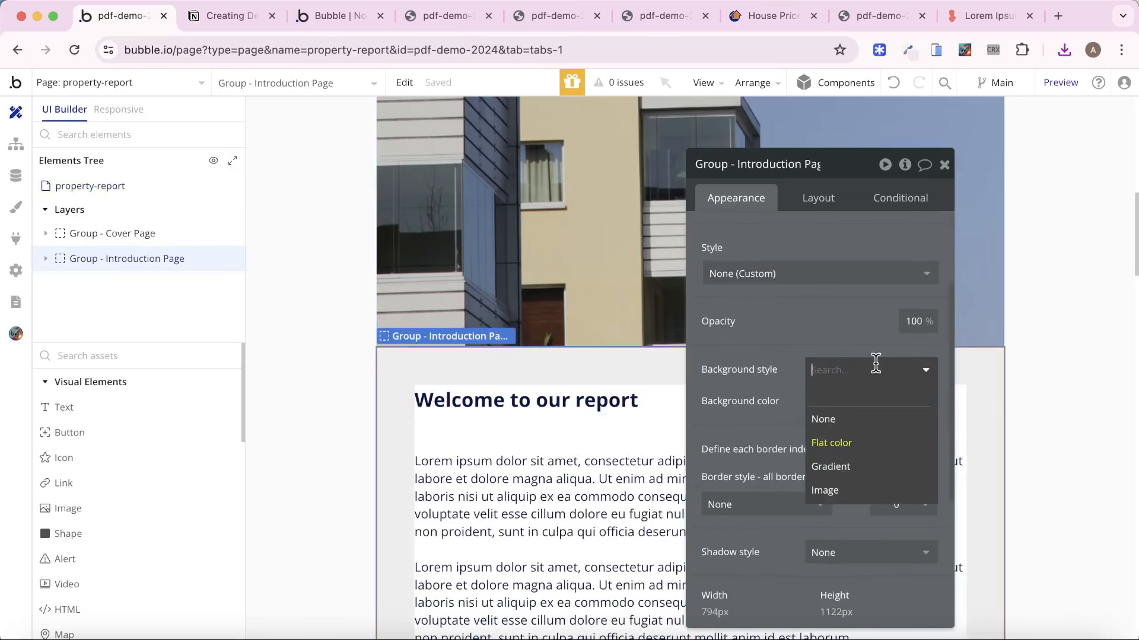
click(830, 419)
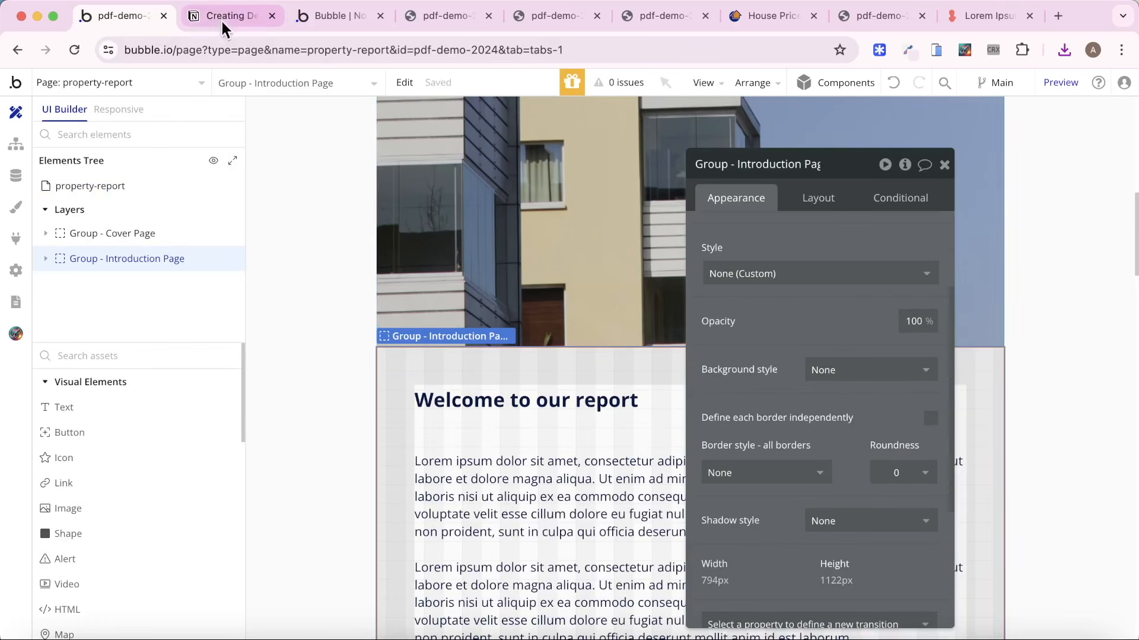
Generate the PDF again from the Dashboard preview, open "Property Report - May-24 (10).pdf" and check the introduction page's footer.
click(320, 13)
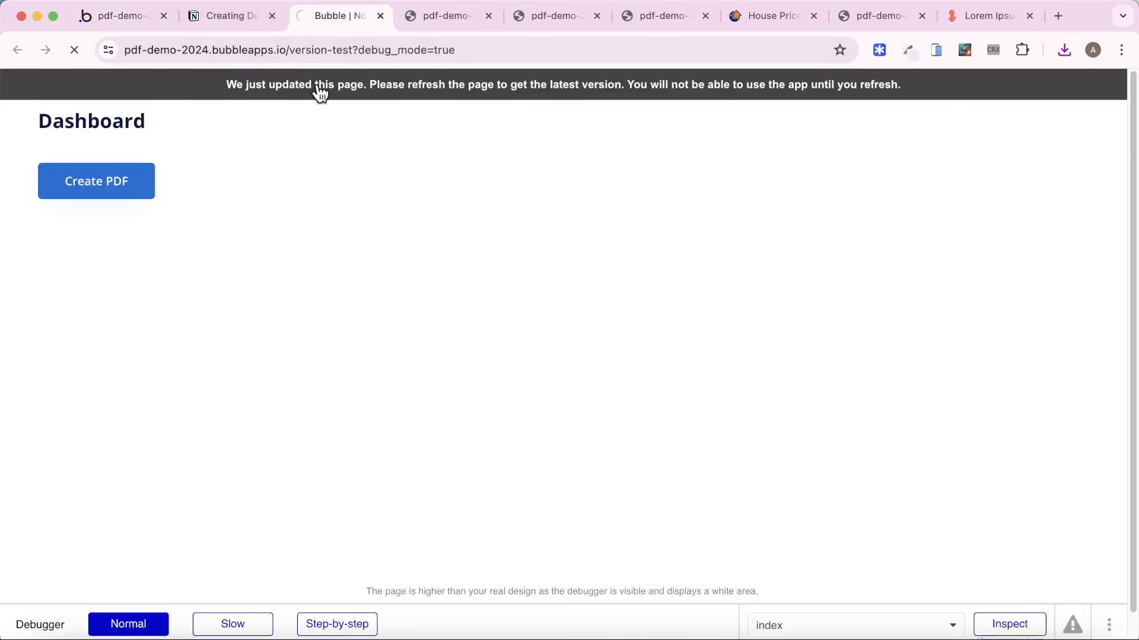
click(142, 183)
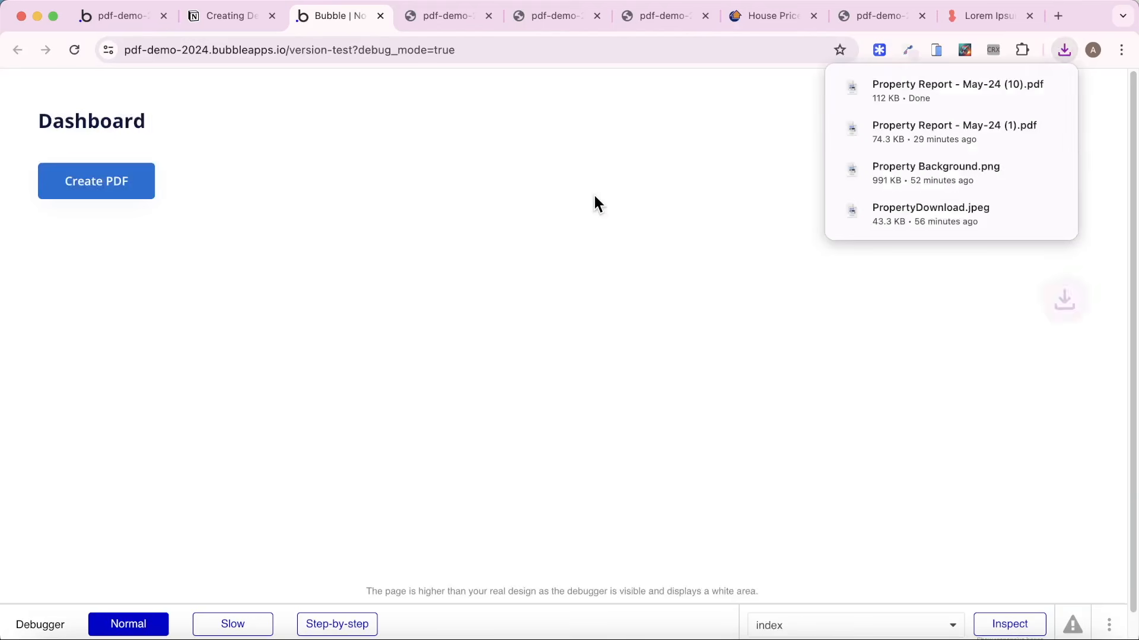
click(914, 81)
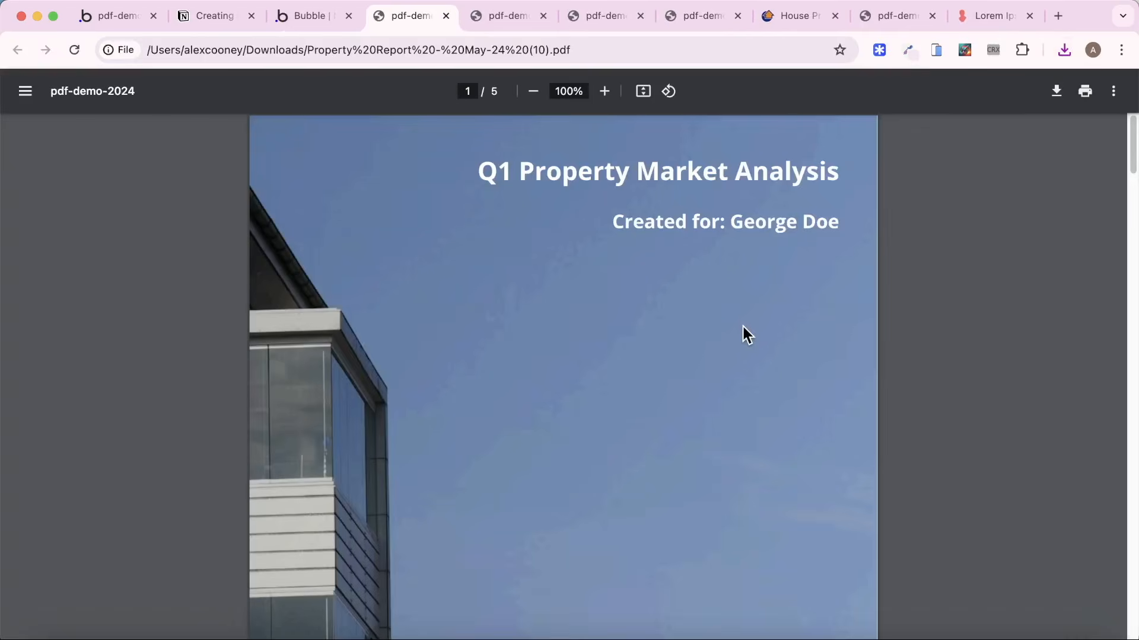
scroll(742, 326, down, 15)
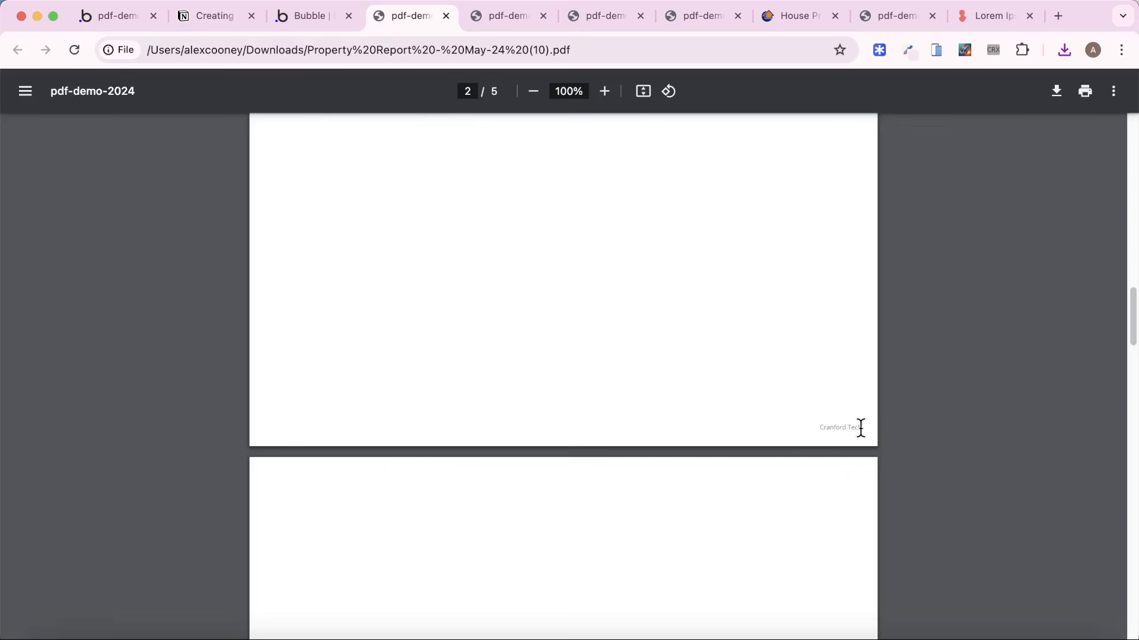
Return to the Bubble editor's backend workflows and open the Create PDF action of the create_pdf API workflow.
click(114, 17)
click(178, 83)
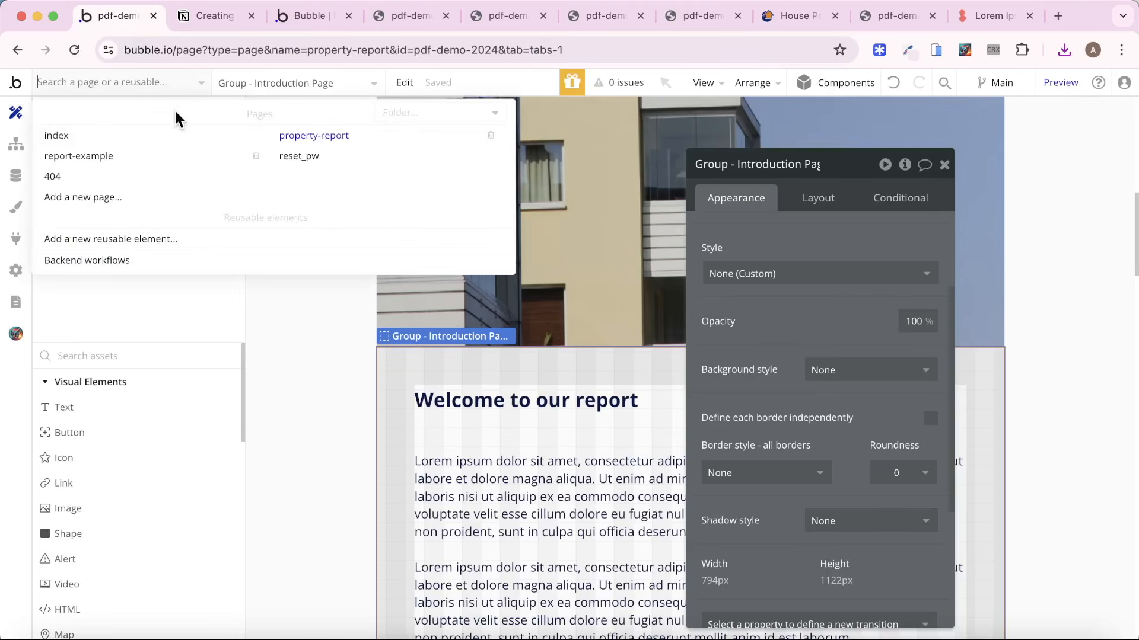
click(120, 261)
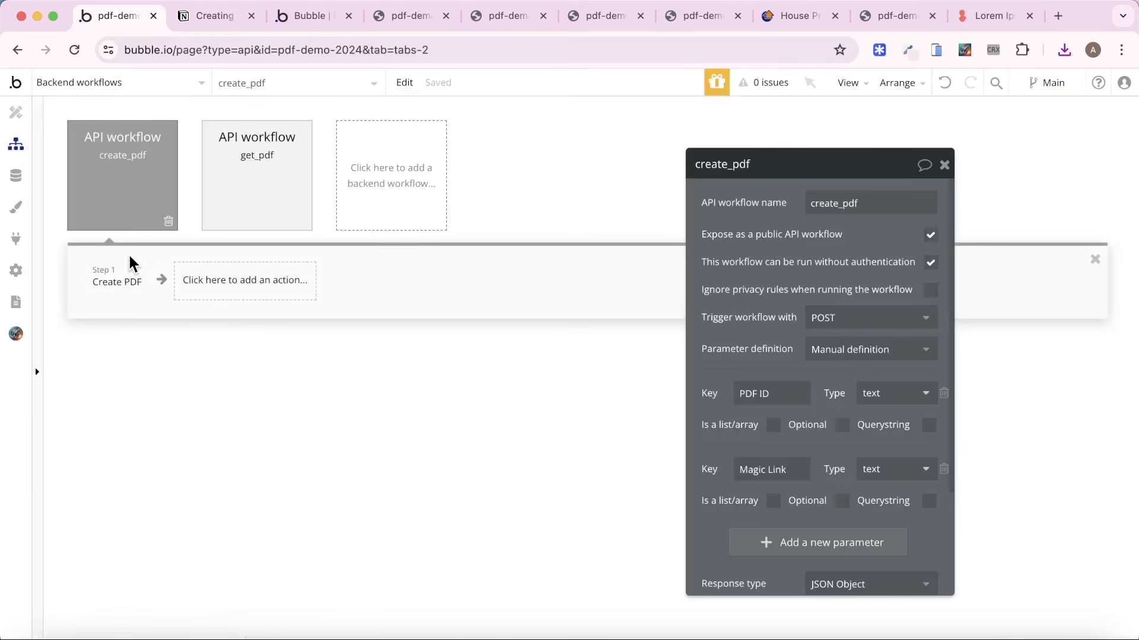
click(117, 281)
drag(688, 320, 374, 283)
In the Create PDF action's footer settings, set Font Size to 14 and Left/Right Margin to 48.
scroll(465, 287, down, 5)
scroll(472, 283, down, 4)
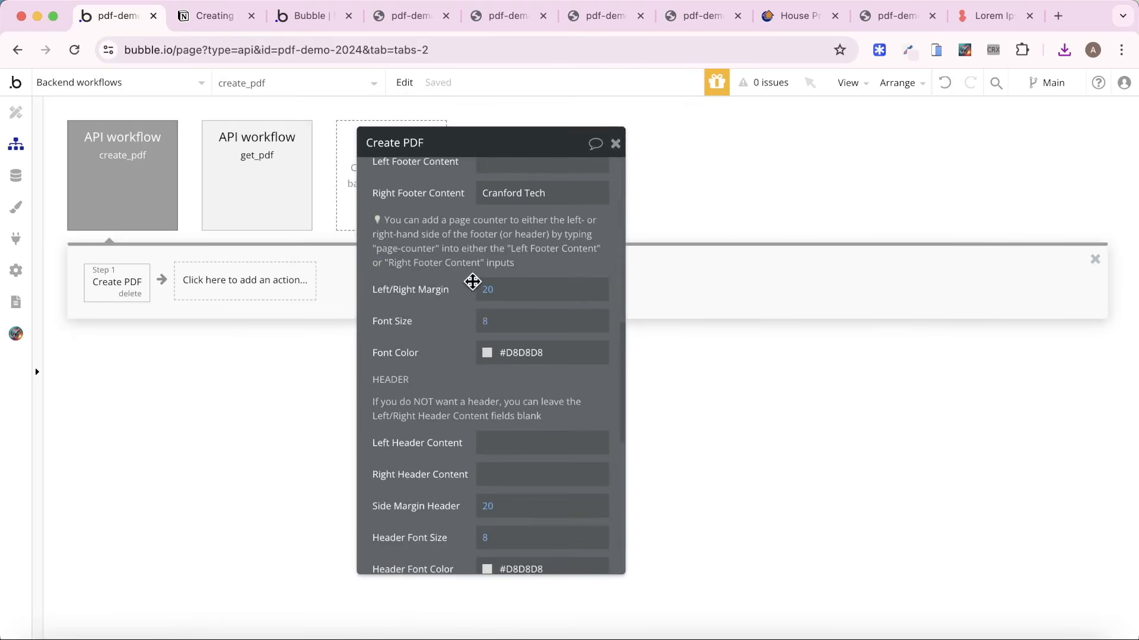
scroll(457, 240, up, 1)
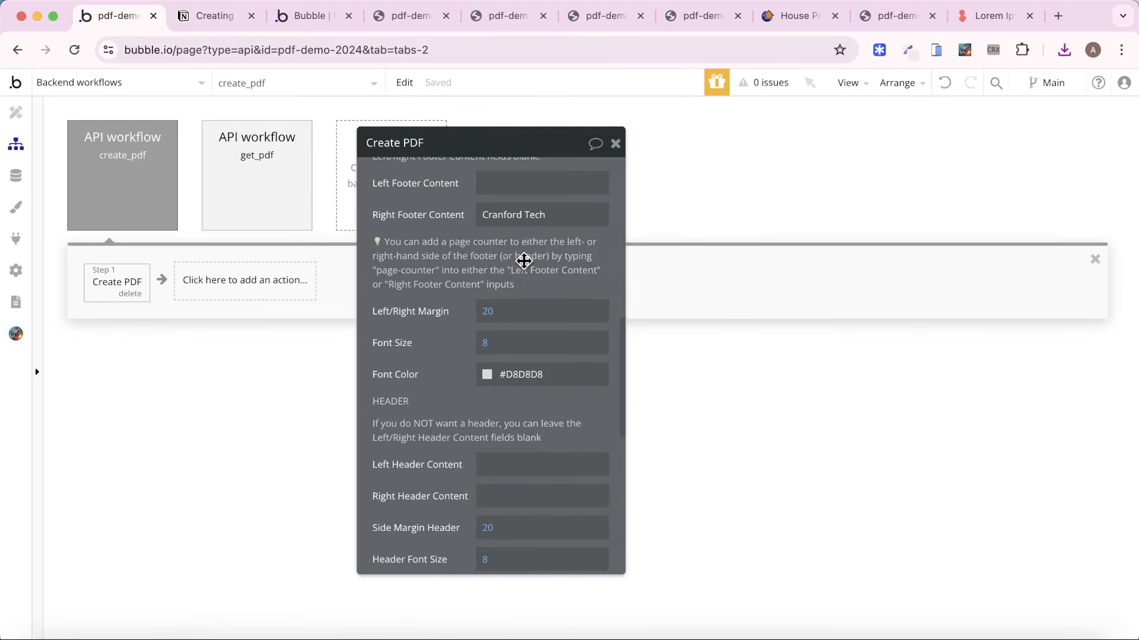
click(491, 352)
text(14)
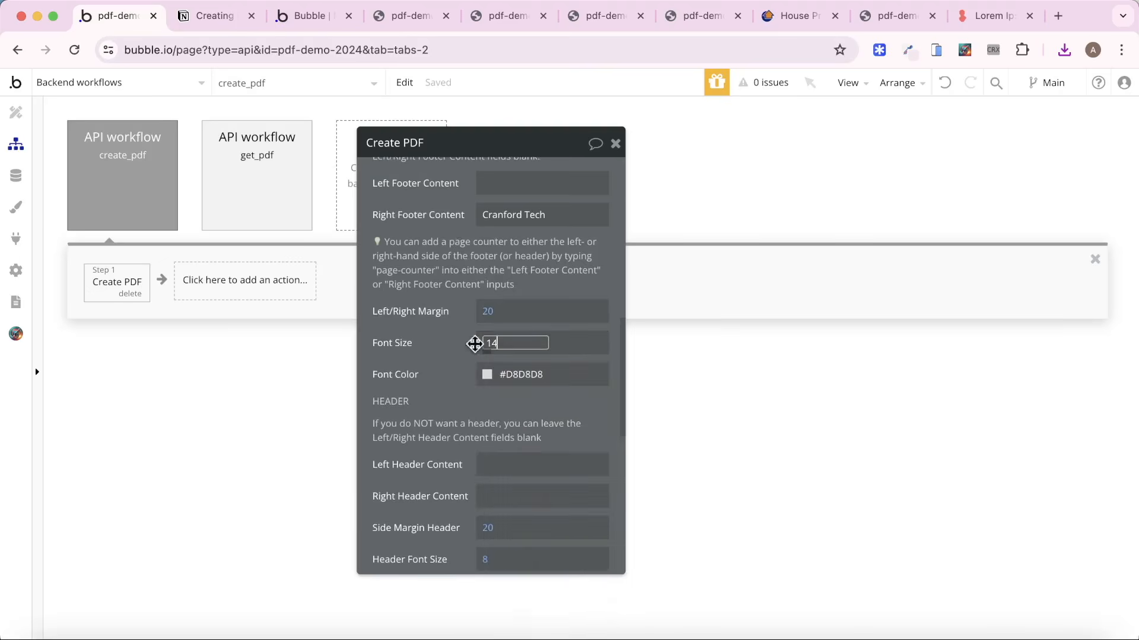
click(405, 330)
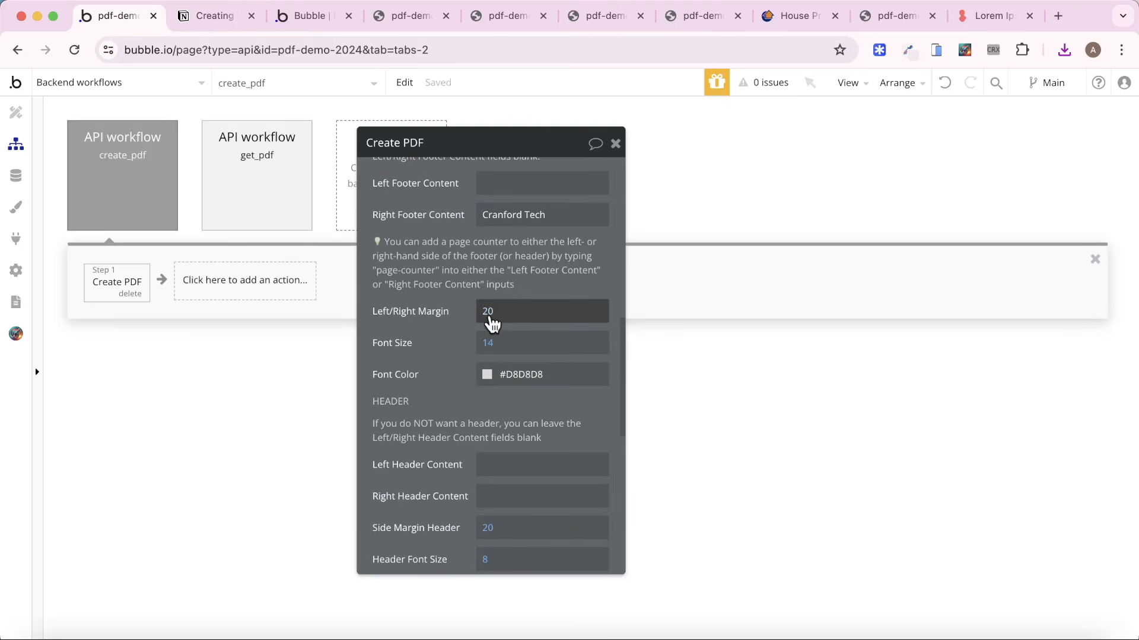
click(491, 323)
text(48)
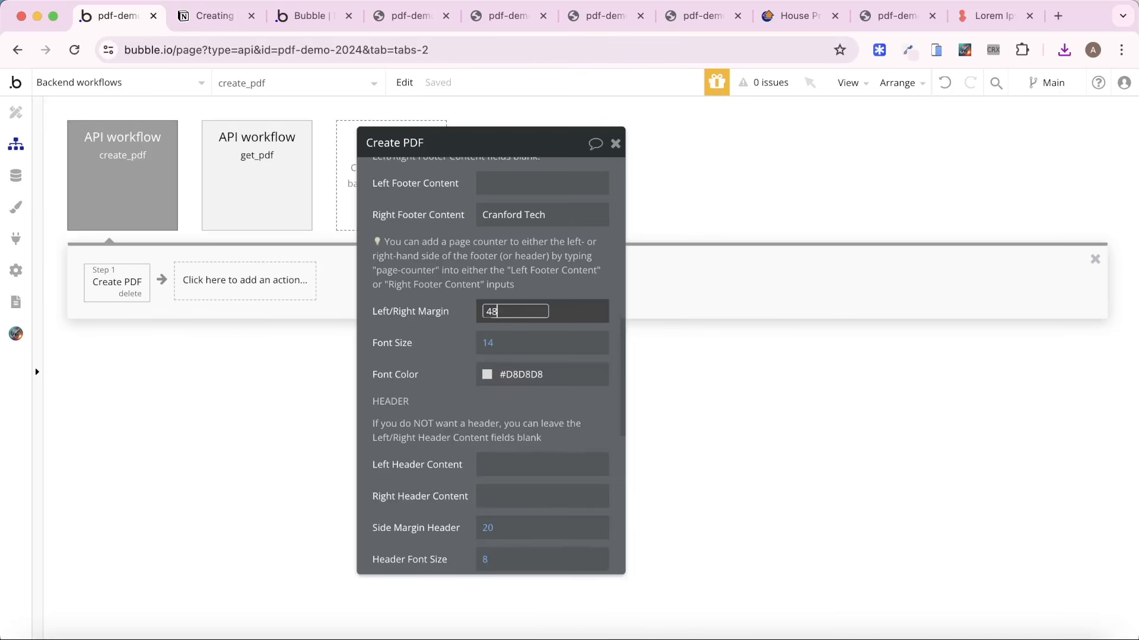
click(442, 304)
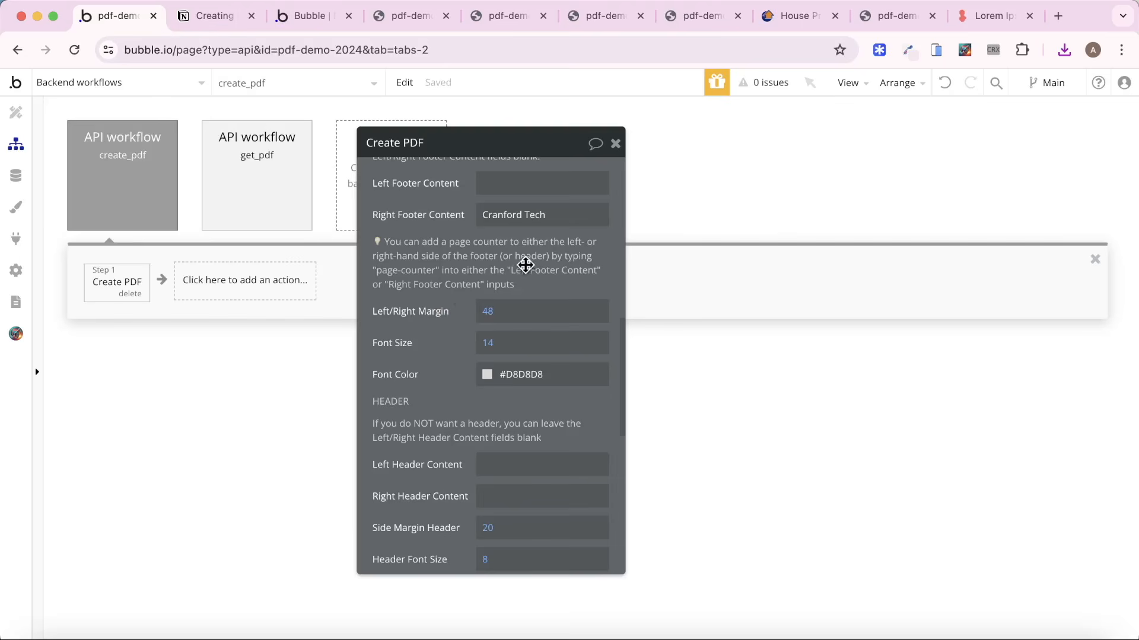
Replace the Create PDF action's Right Footer Content with "page-counter".
triple_click(544, 219)
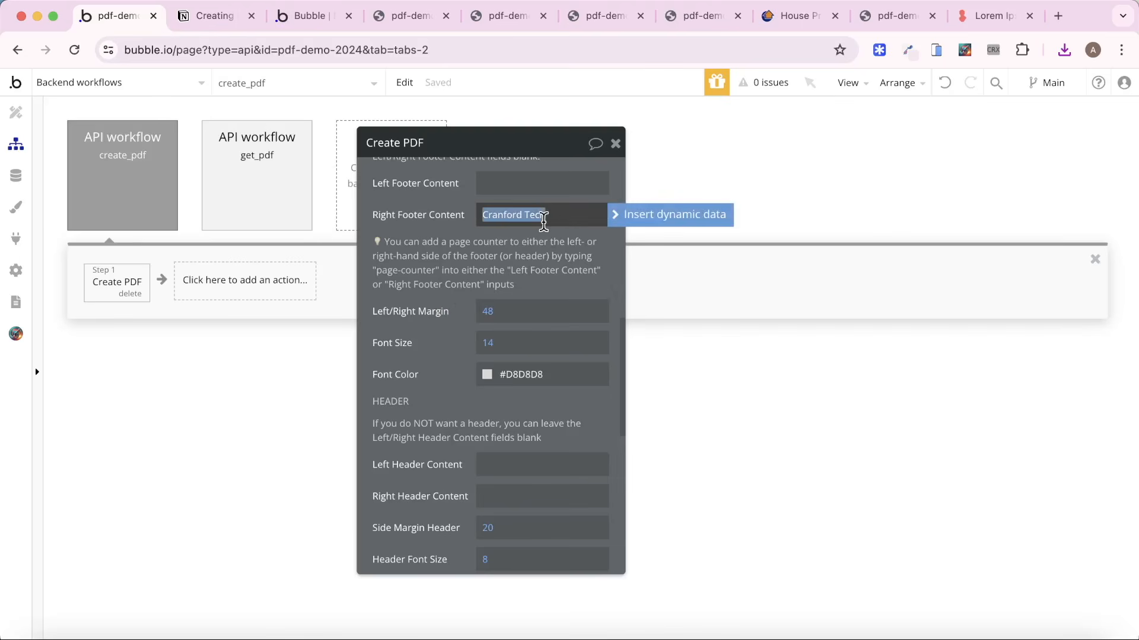
text(page-counter)
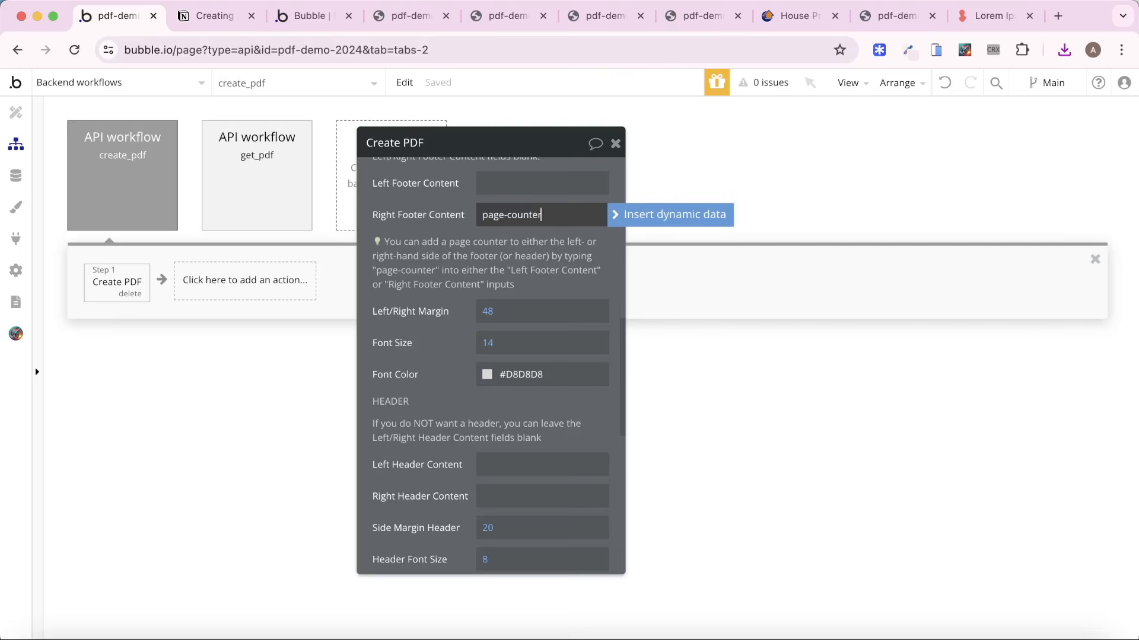
click(423, 257)
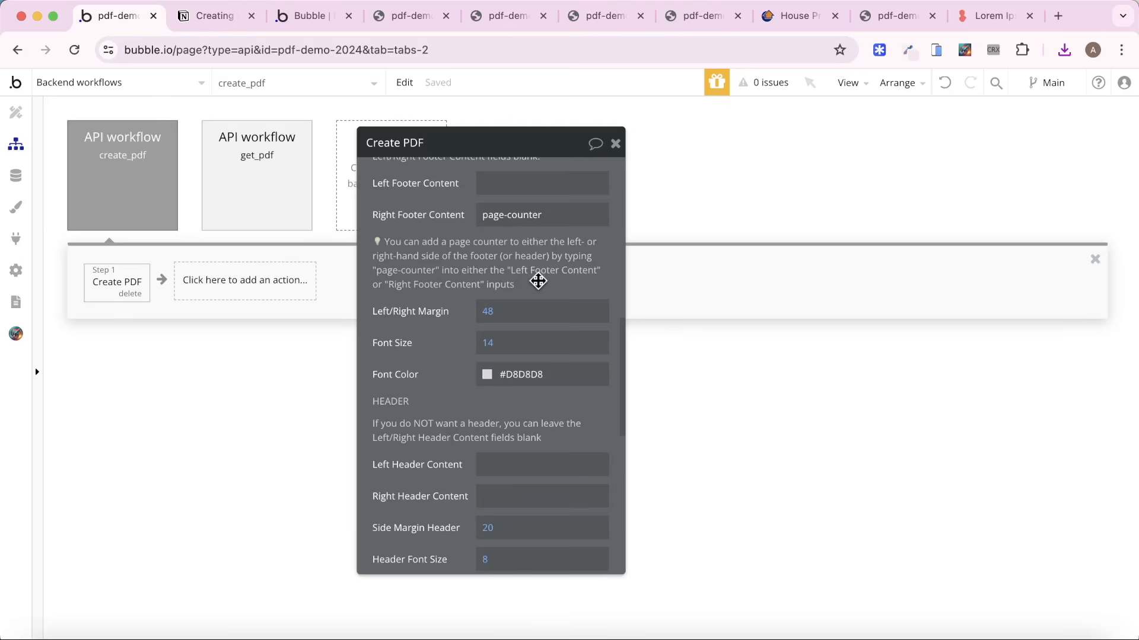
Generate another PDF from the Dashboard preview with the updated footer settings.
click(301, 18)
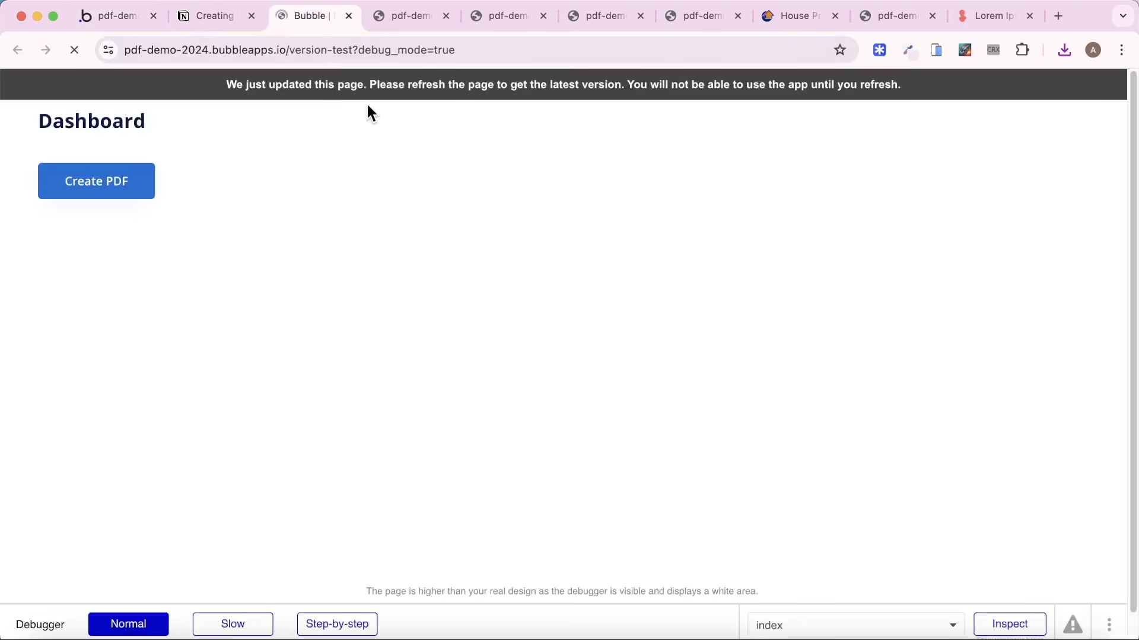
click(106, 176)
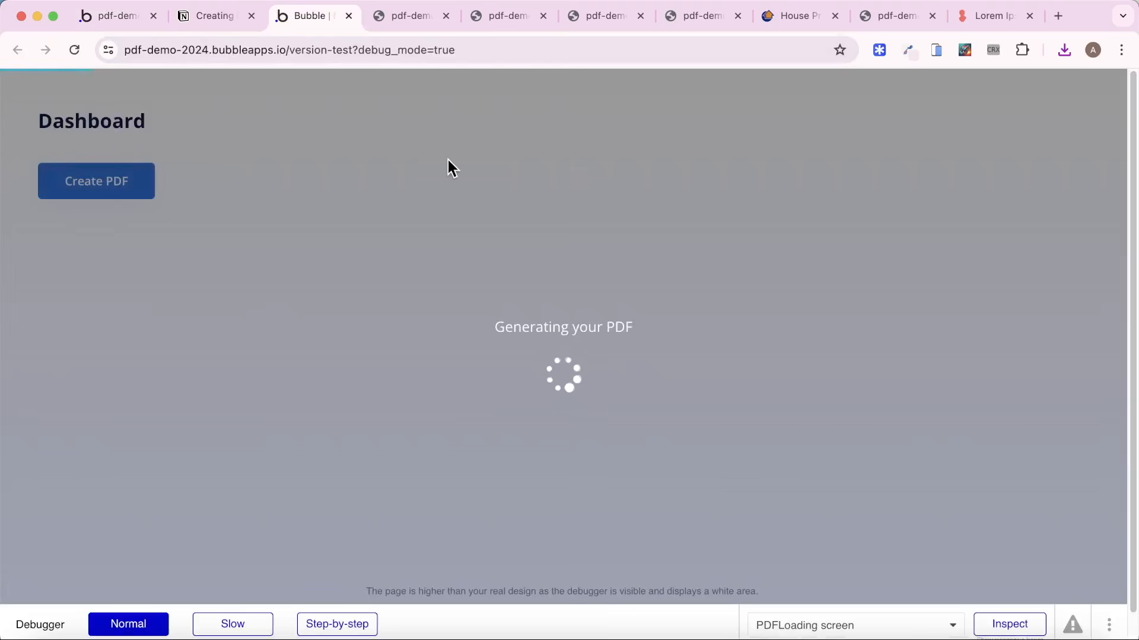
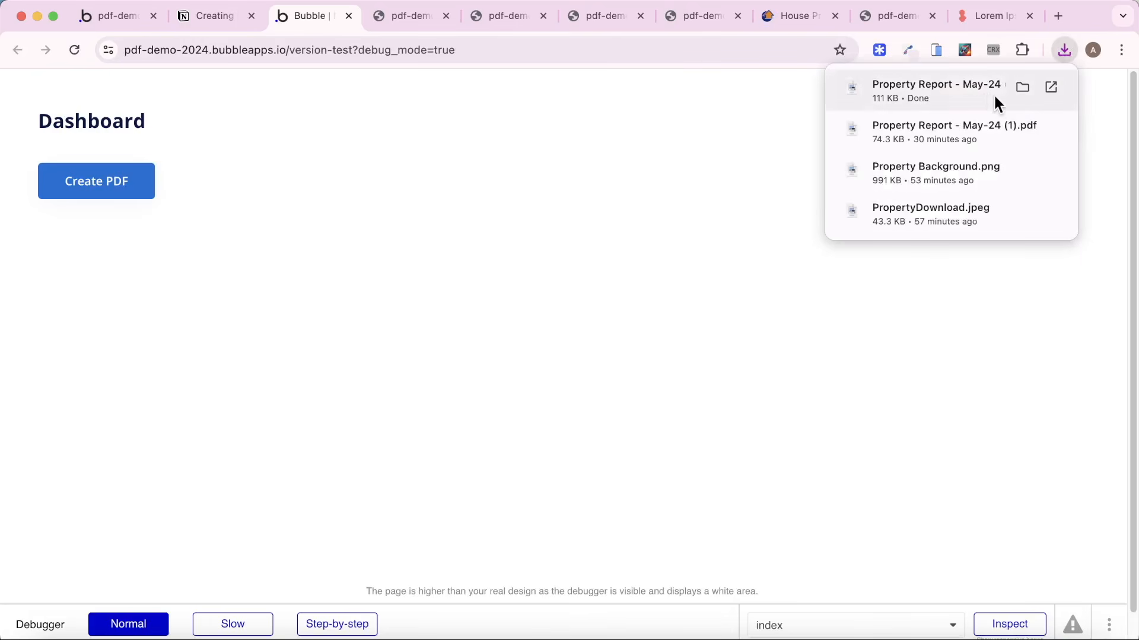
Open the newly downloaded Property Report PDF and check the page numbers in the footers across its pages.
click(989, 93)
scroll(718, 315, down, 10)
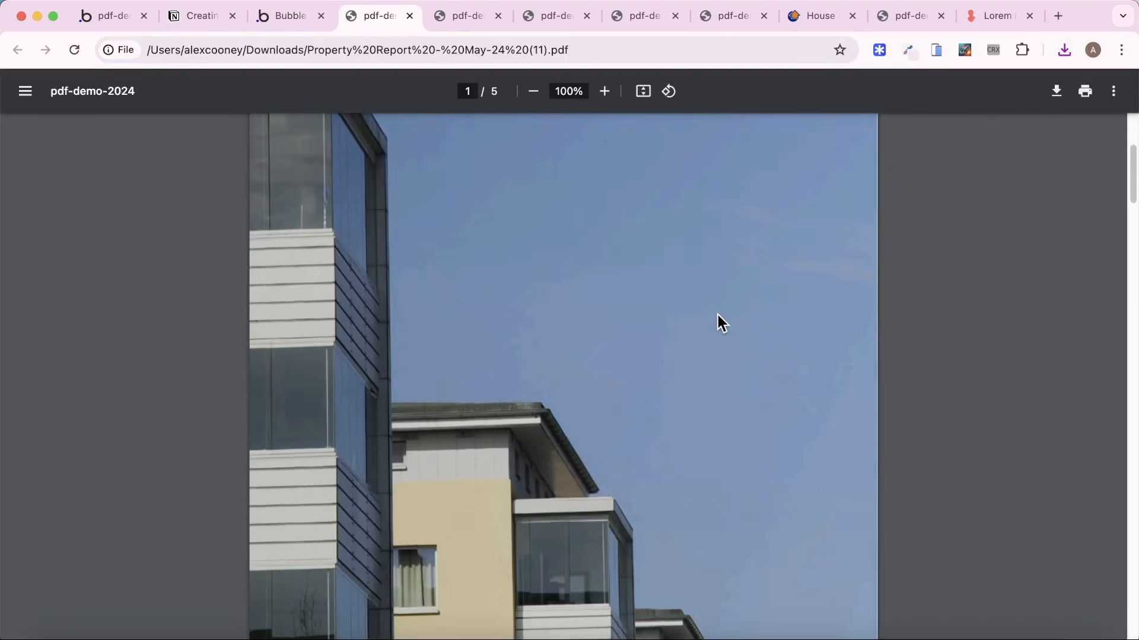
scroll(722, 321, down, 10)
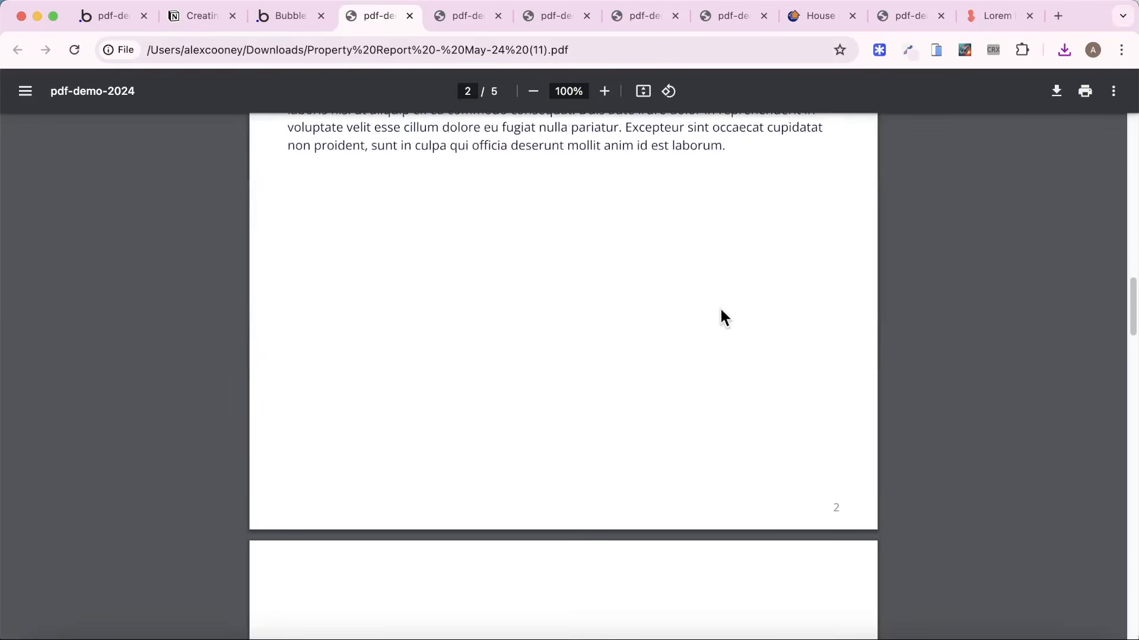
scroll(841, 486, down, 12)
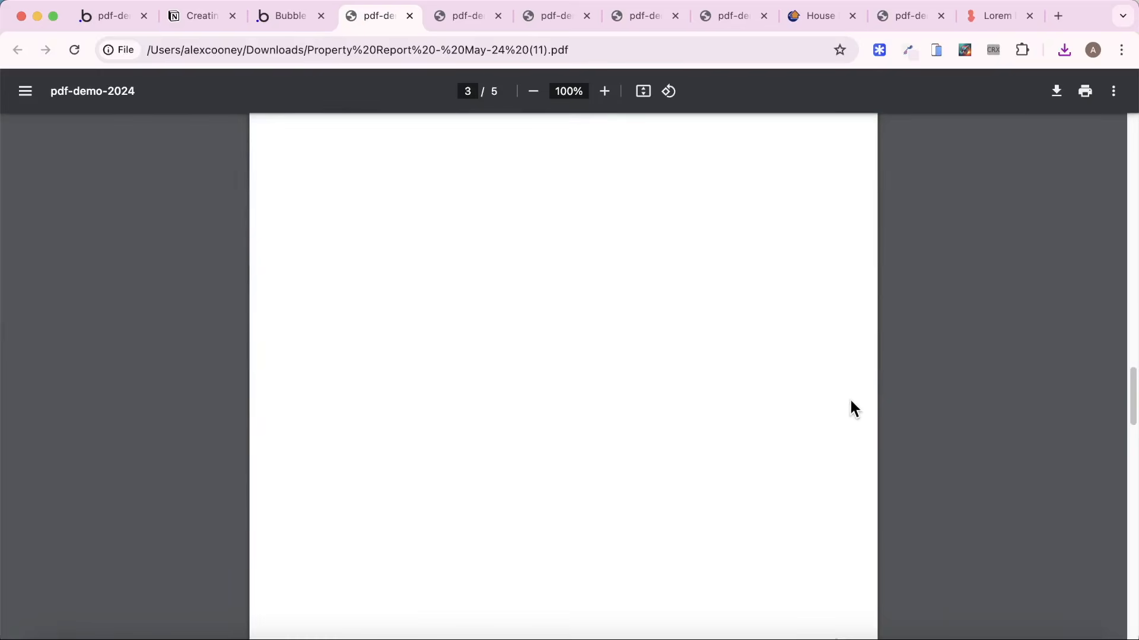
scroll(839, 393, down, 10)
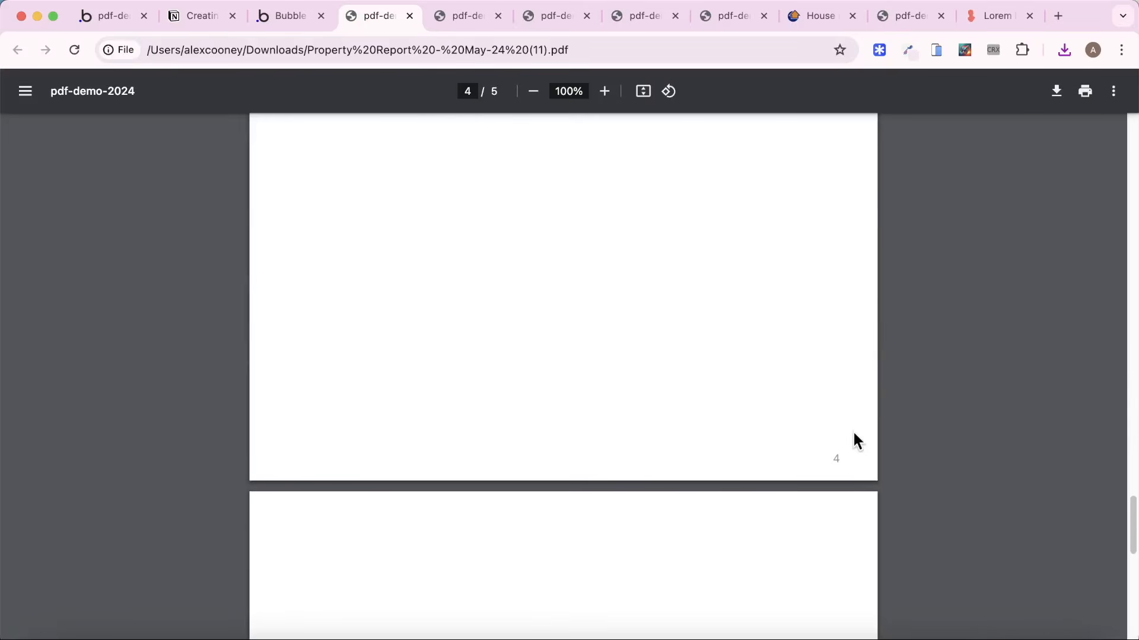
drag(1129, 554, 1034, 185)
scroll(917, 318, down, 10)
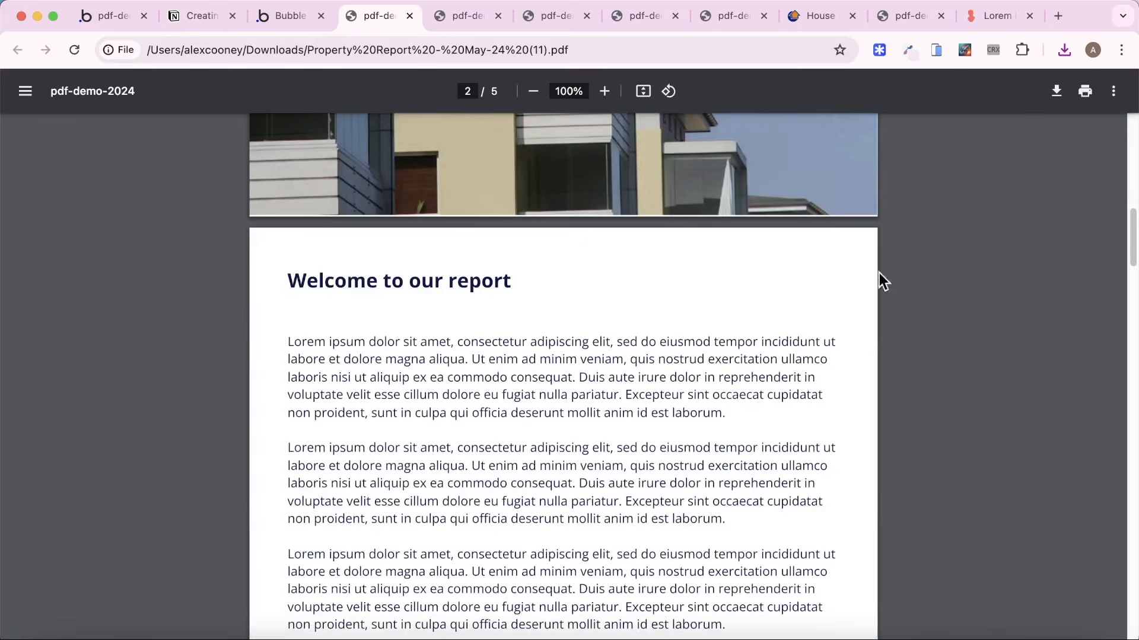
scroll(752, 301, up, 7)
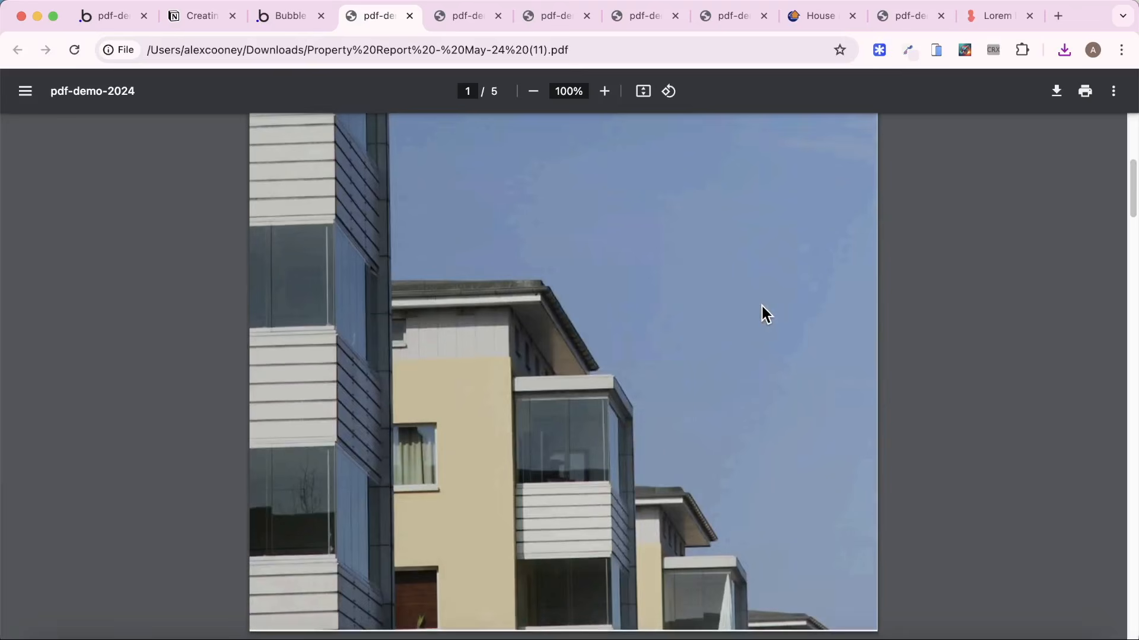
scroll(762, 306, down, 15)
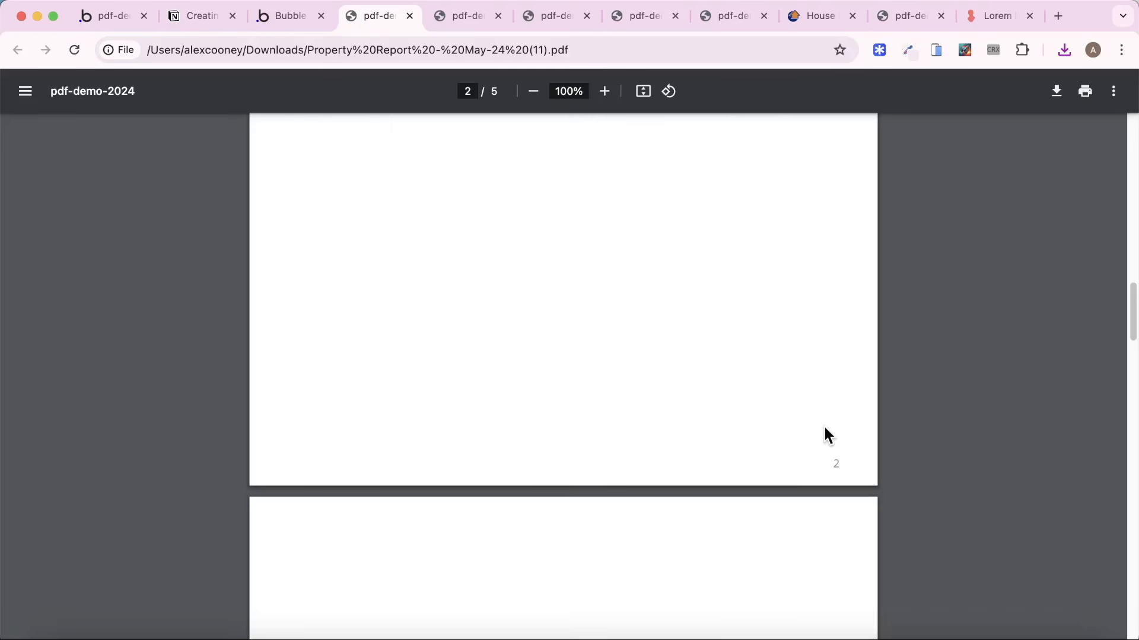
Review the Notion tutorial outline and the regional pages of the Daft.ie House Price Report PDF.
key(super+2)
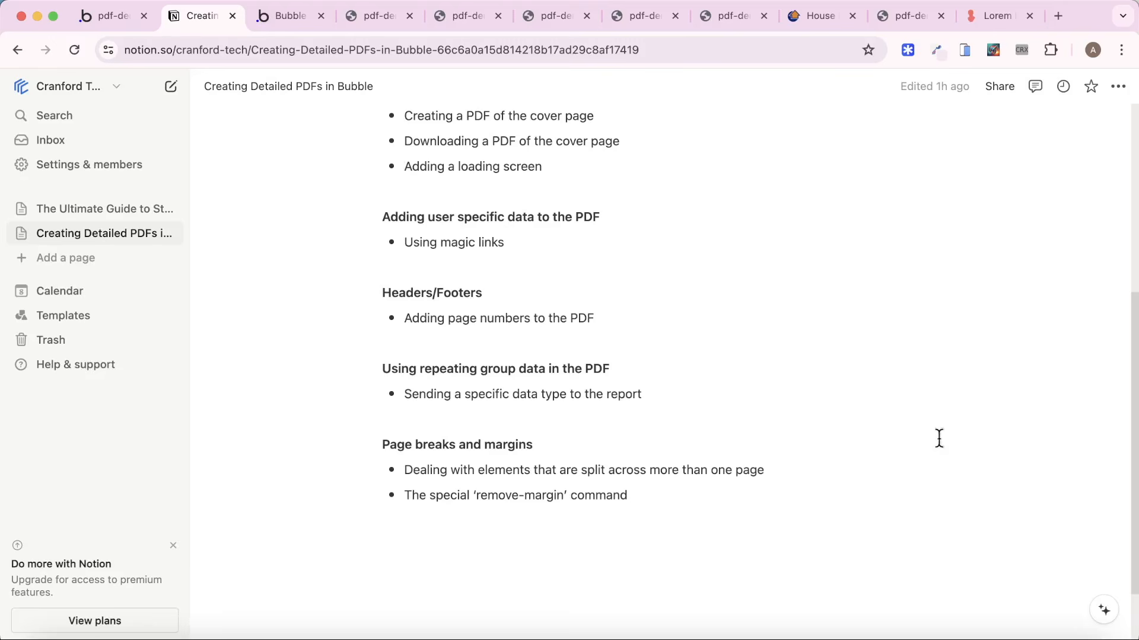
click(810, 16)
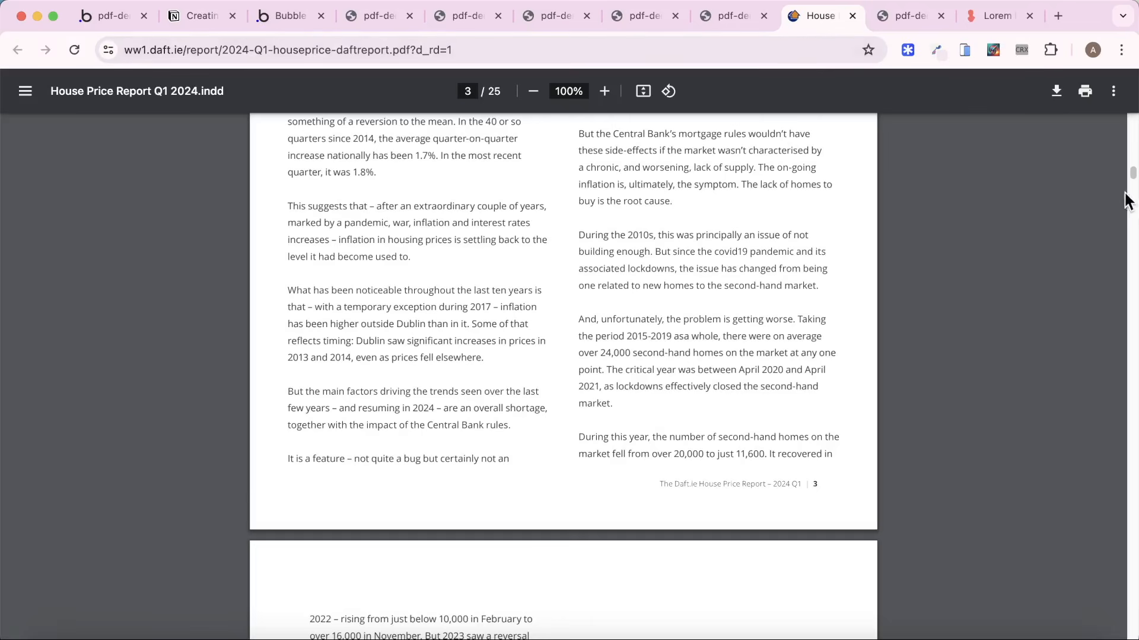
drag(1132, 181, 1133, 544)
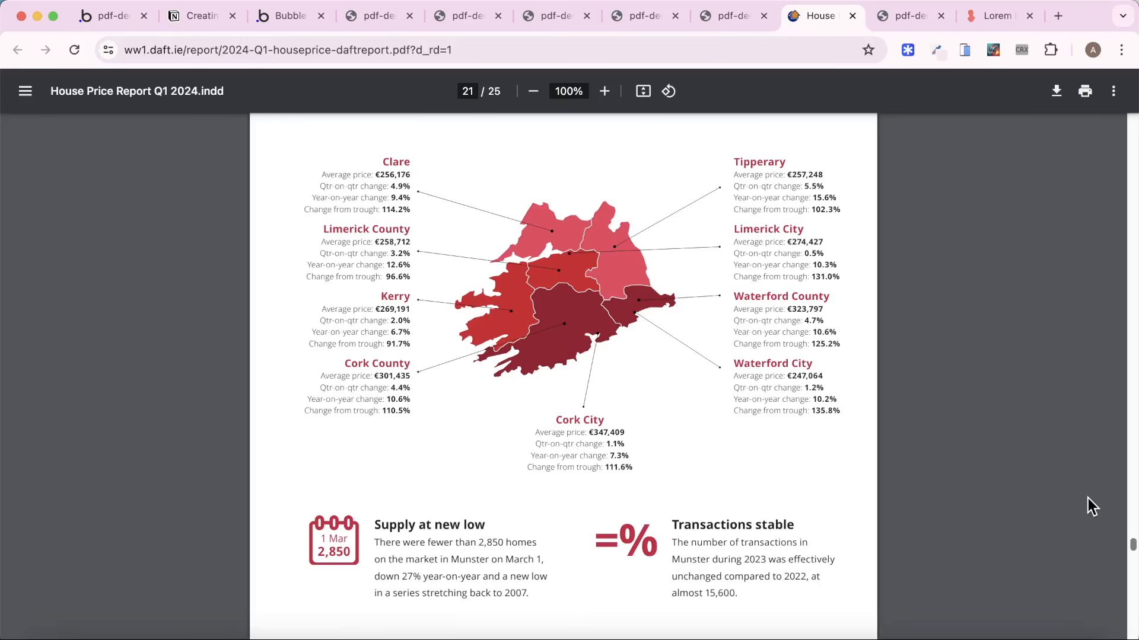
Return to the Bubble editor and create a new data type named "Region - subreport" in the database.
click(123, 16)
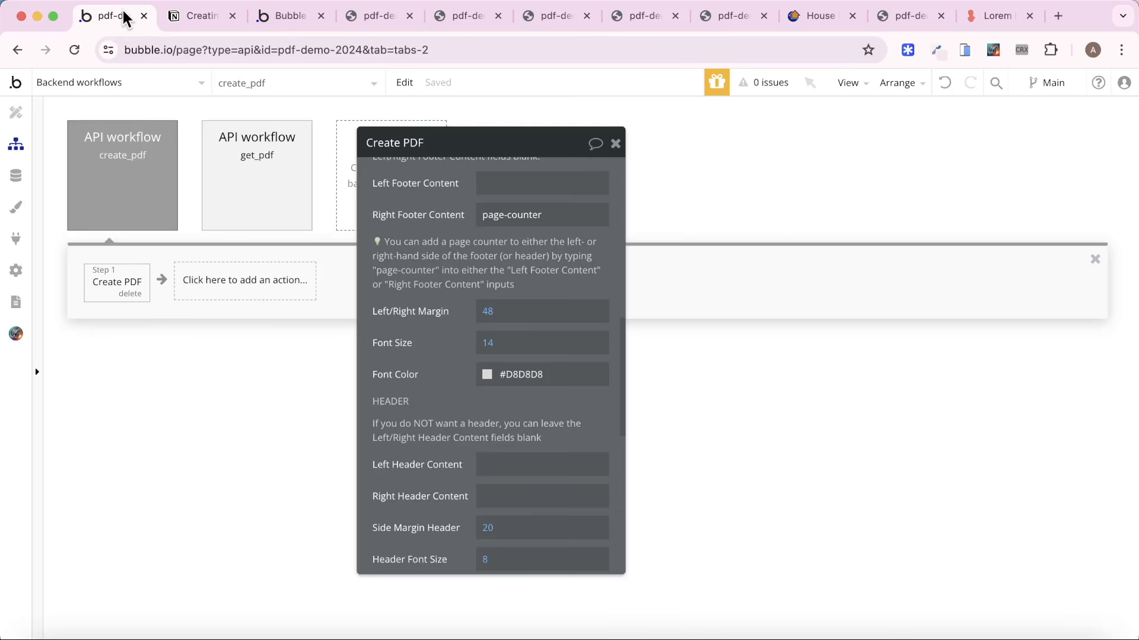
click(18, 176)
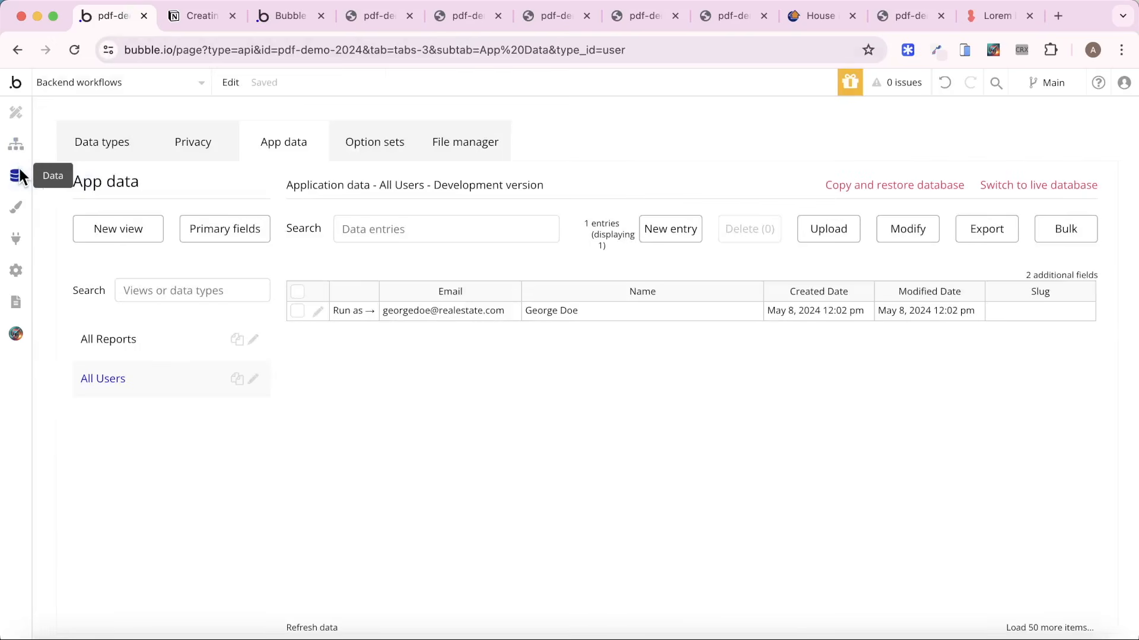
click(80, 155)
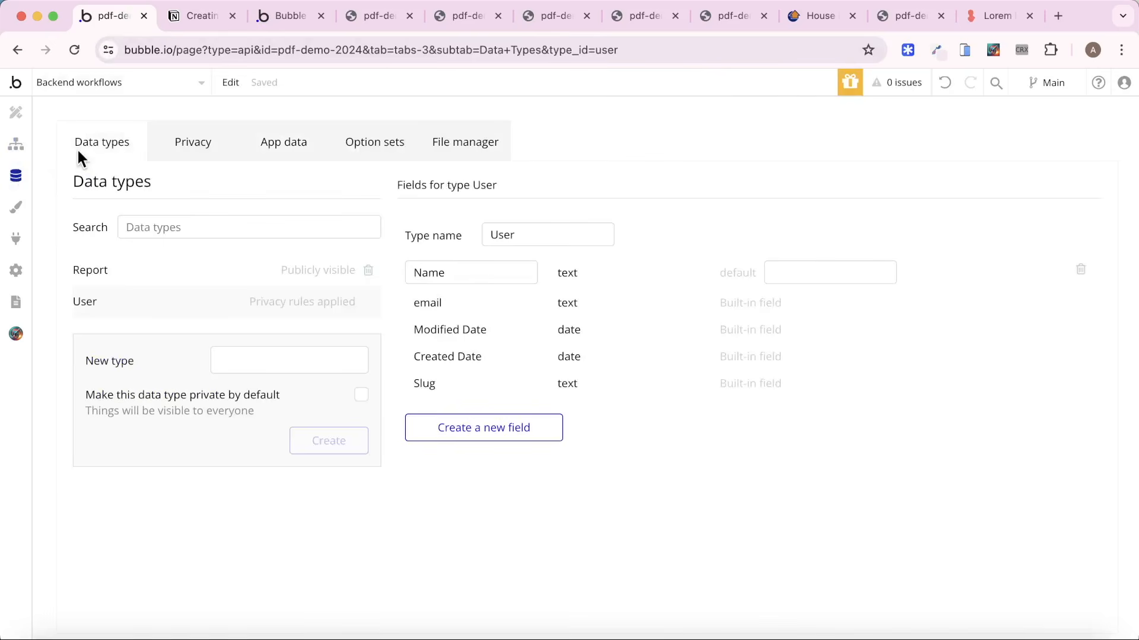
click(234, 353)
text(Region - subreport)
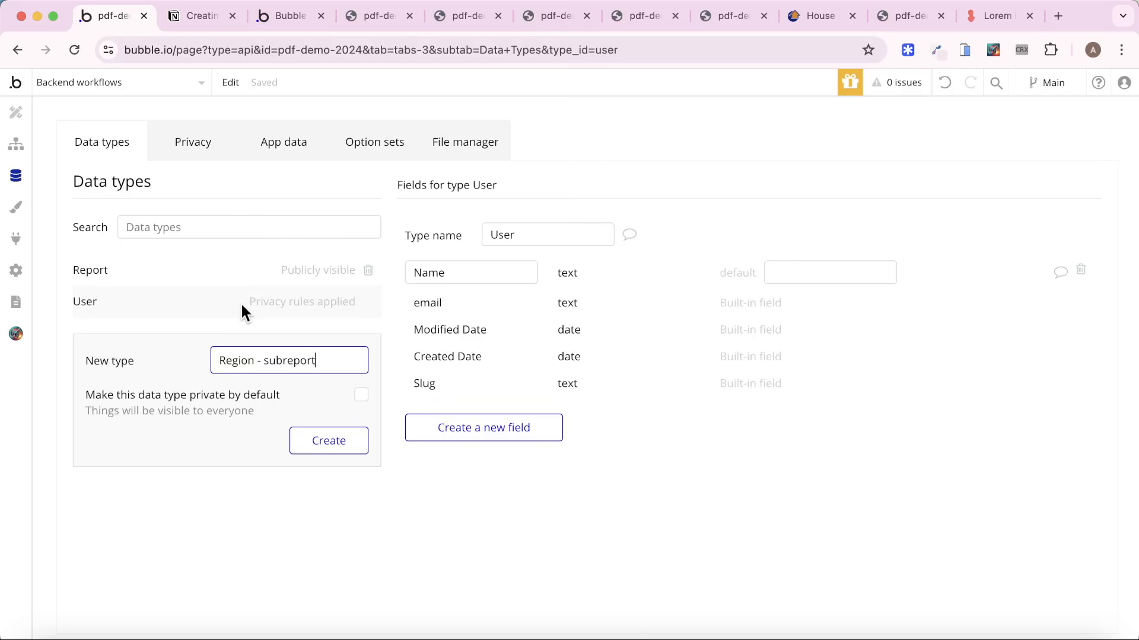
click(312, 439)
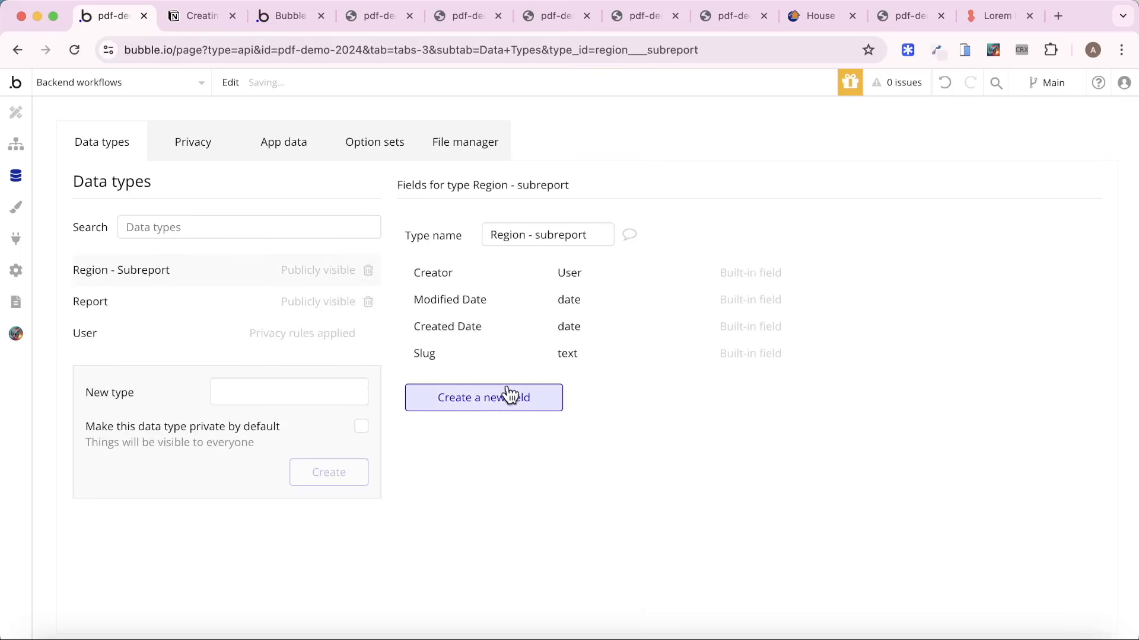
Add a text field named "Region" to the Region - subreport data type.
click(510, 396)
text(REgion)
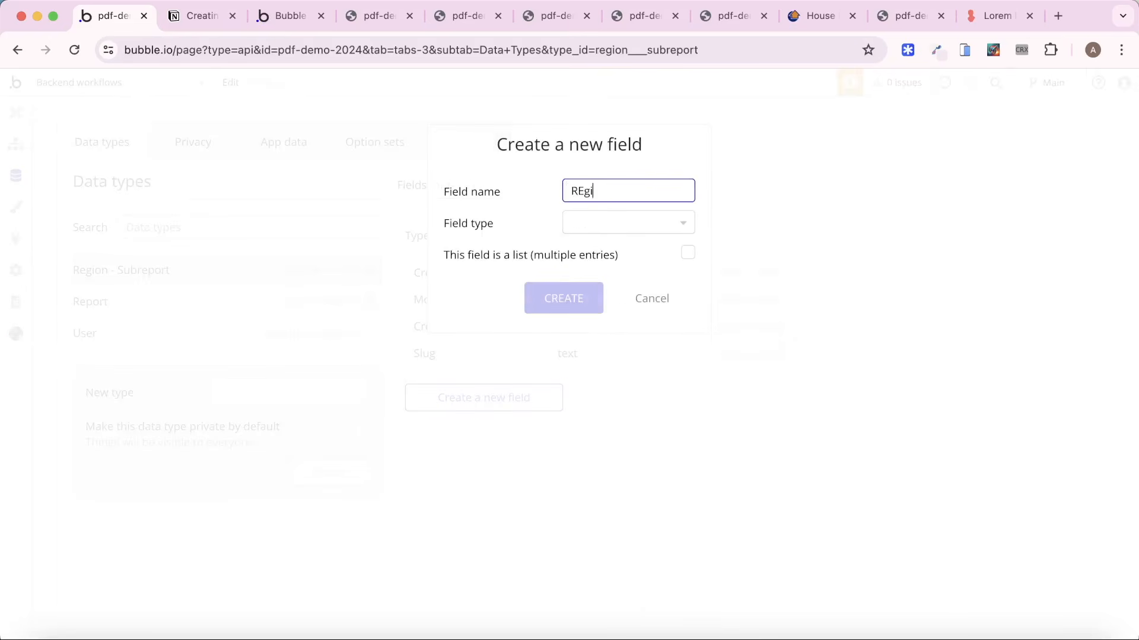
click(633, 224)
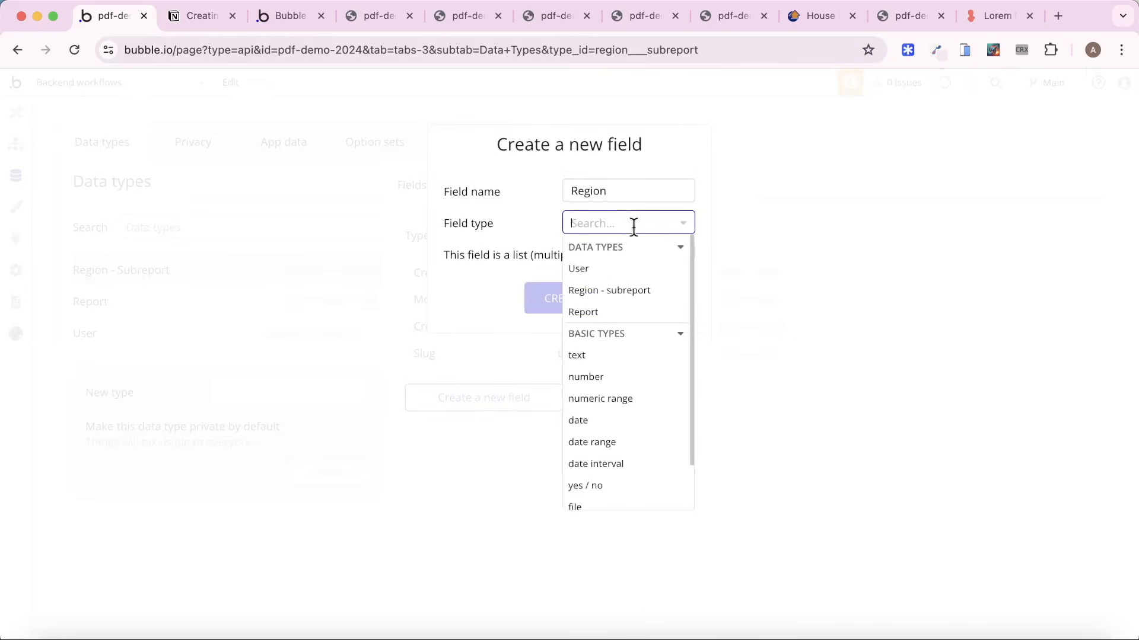
click(609, 363)
click(583, 303)
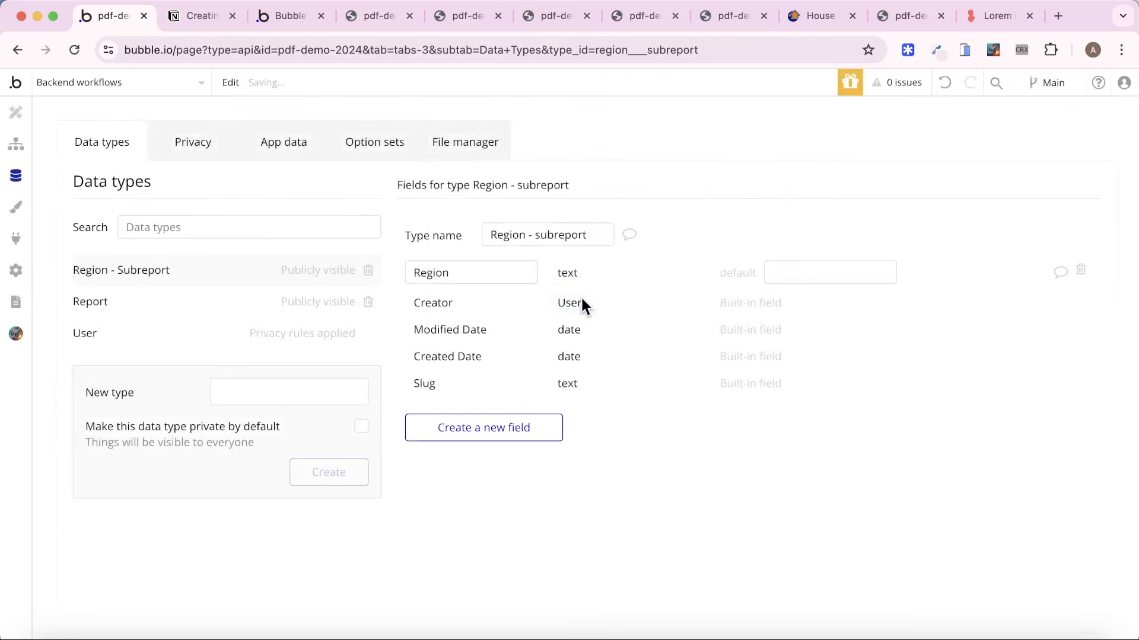
Add a text field named "Description" to the Region - subreport data type.
click(517, 428)
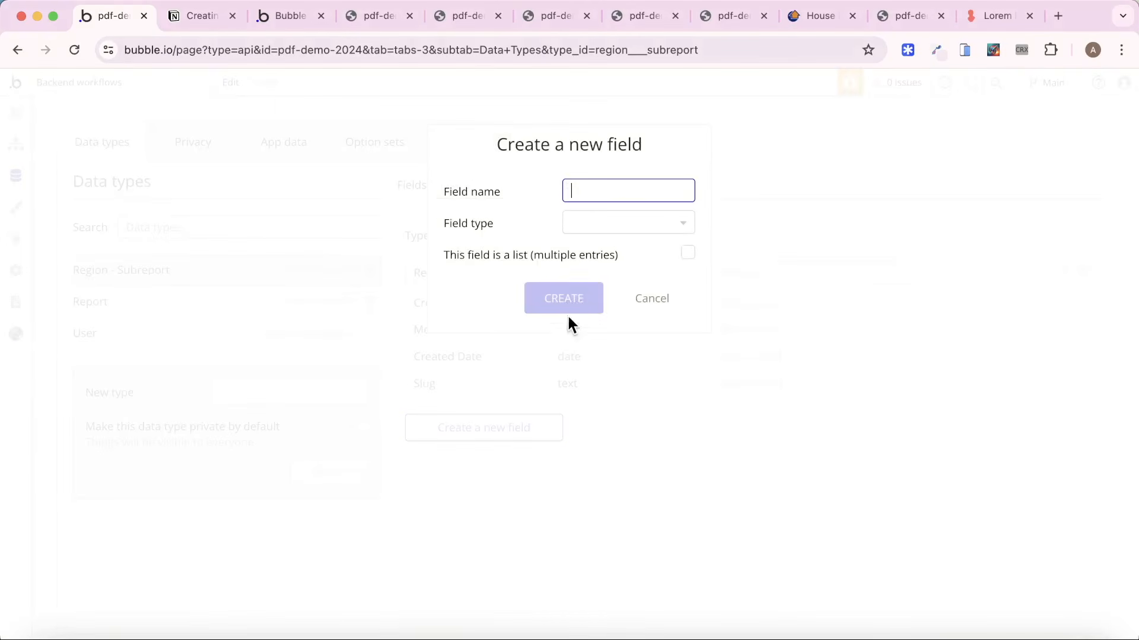
text(Description)
click(609, 224)
click(609, 358)
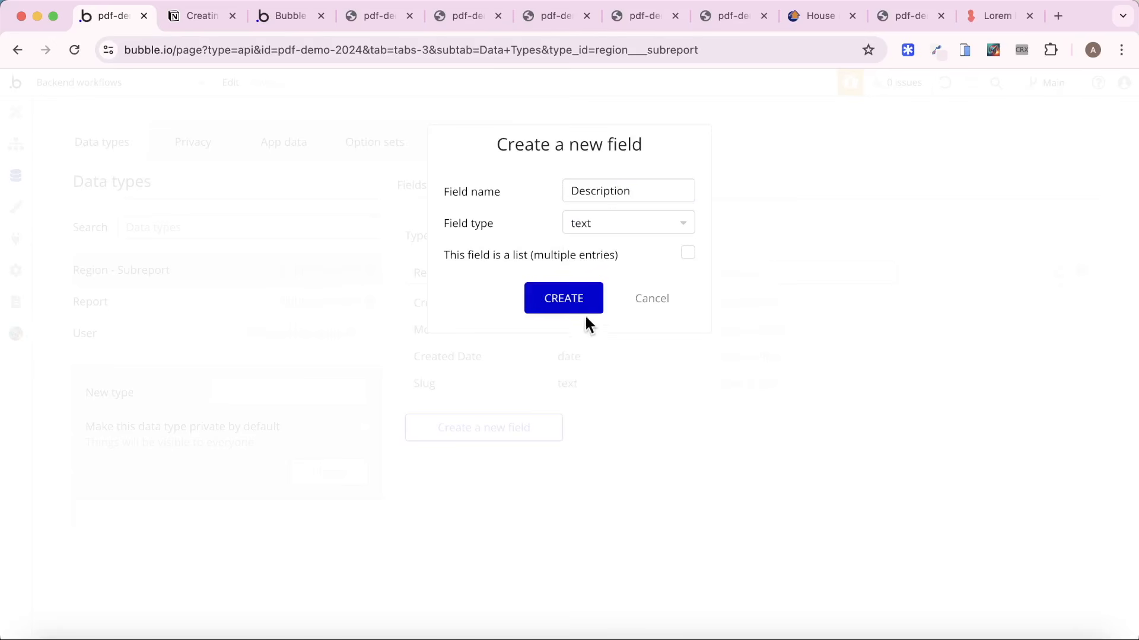
click(568, 297)
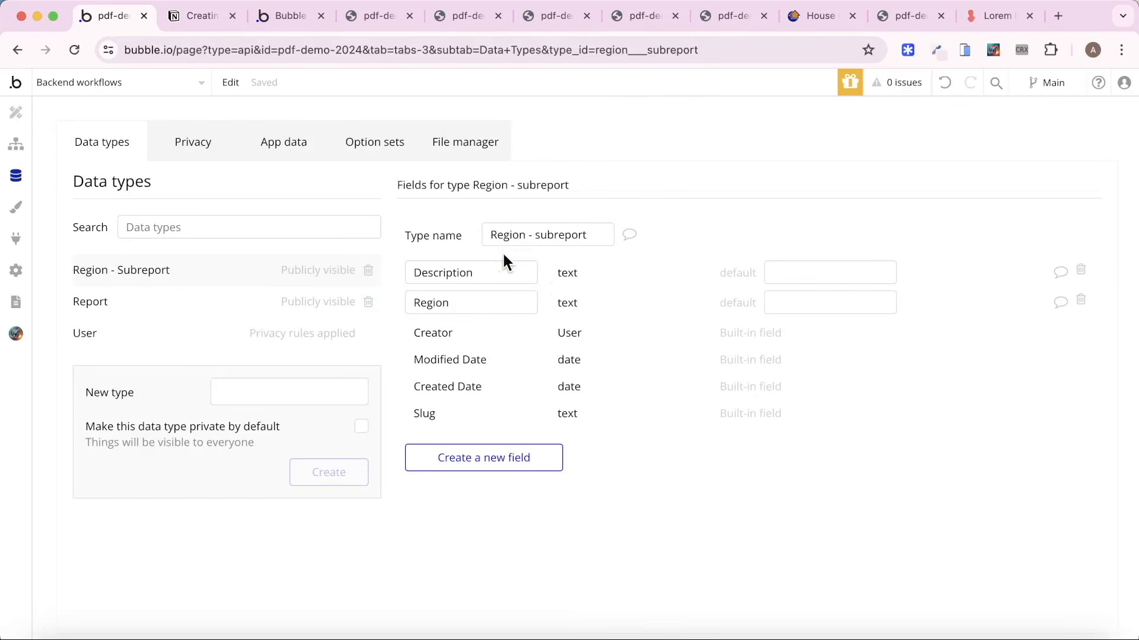
Open the property-report page for editing and locate the end of the Introduction Page group.
click(104, 86)
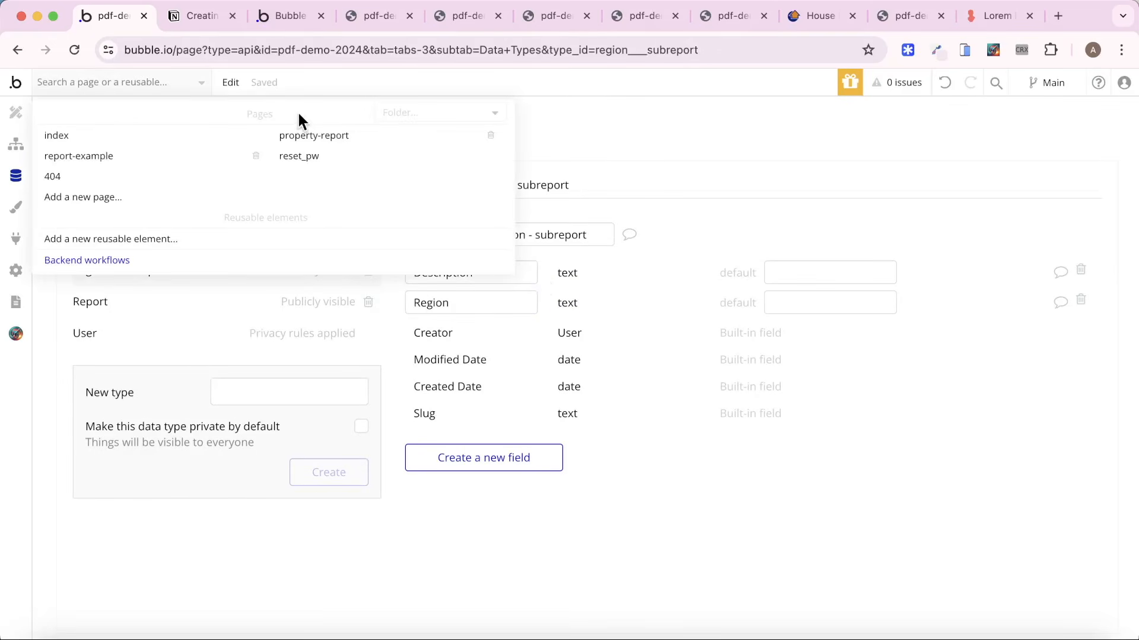
click(332, 145)
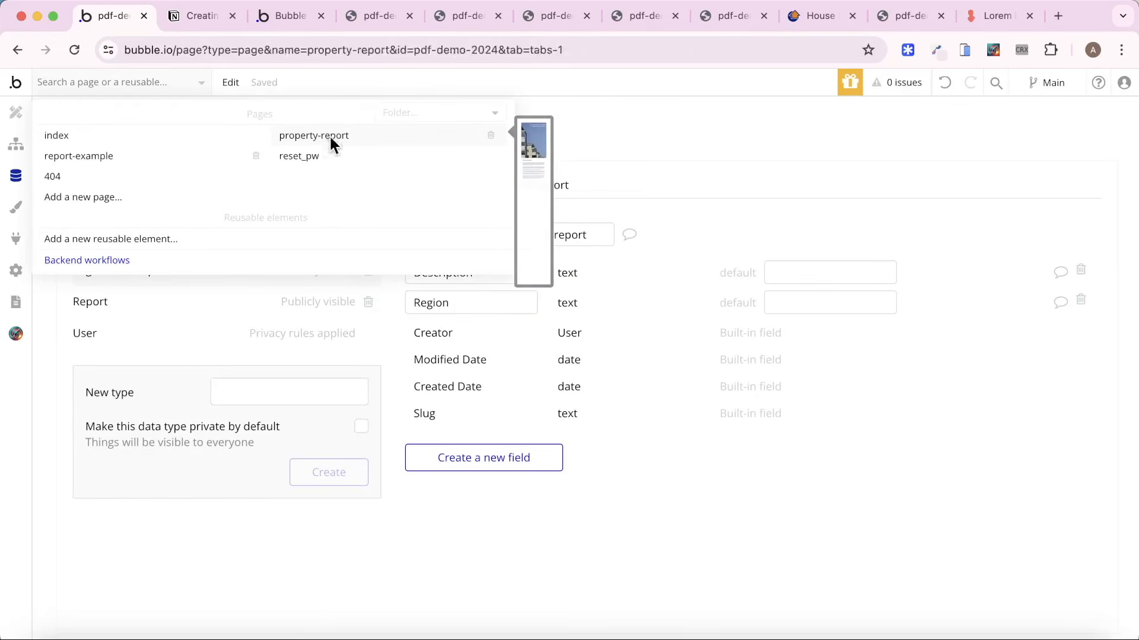
scroll(537, 390, down, 15)
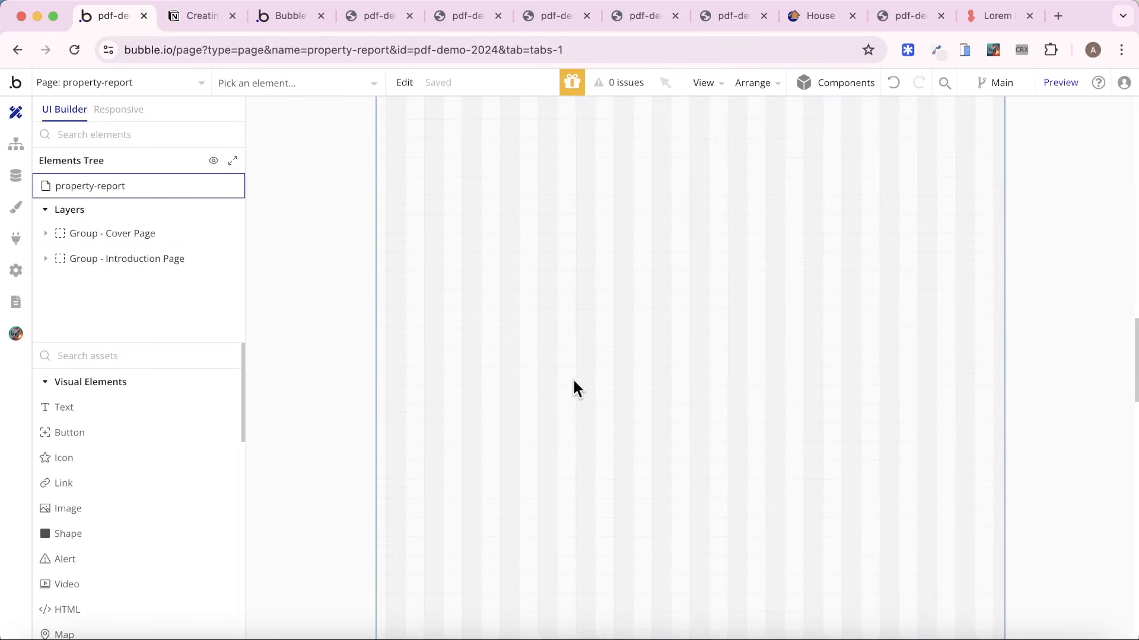
double_click(536, 261)
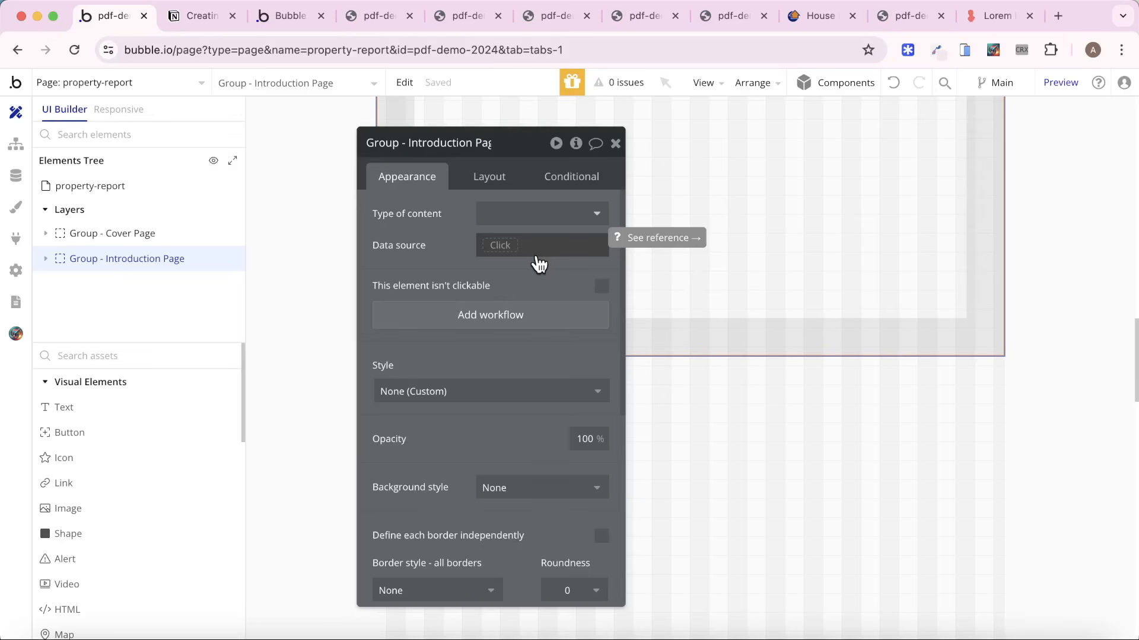
click(616, 144)
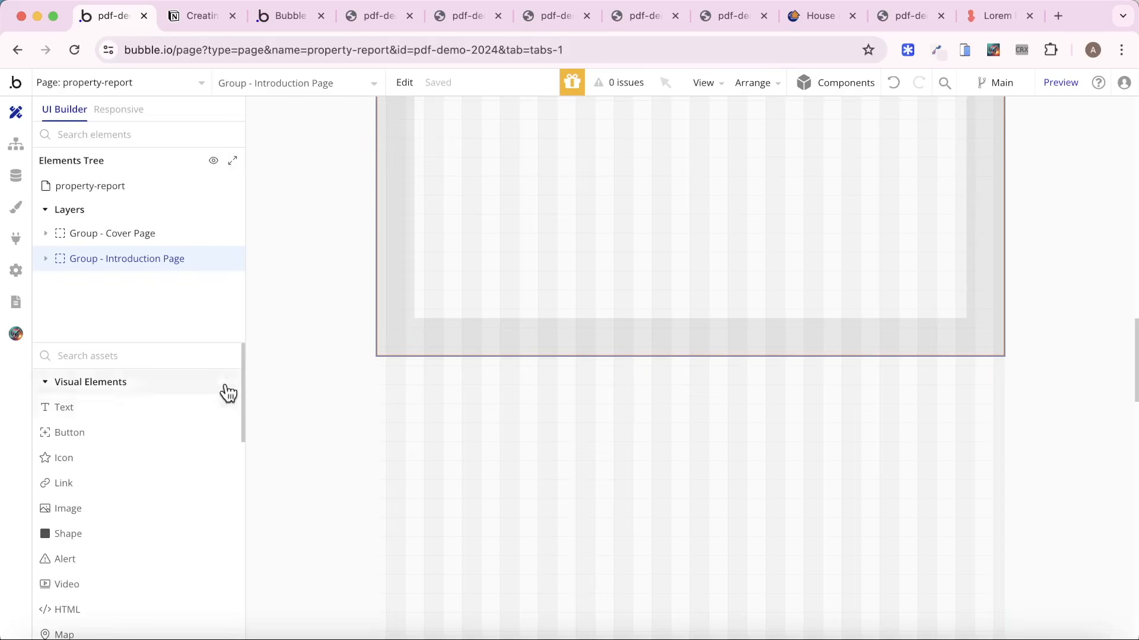
Place a Repeating Group on the property-report page, in the empty area below the Introduction Page group.
click(154, 358)
text(re)
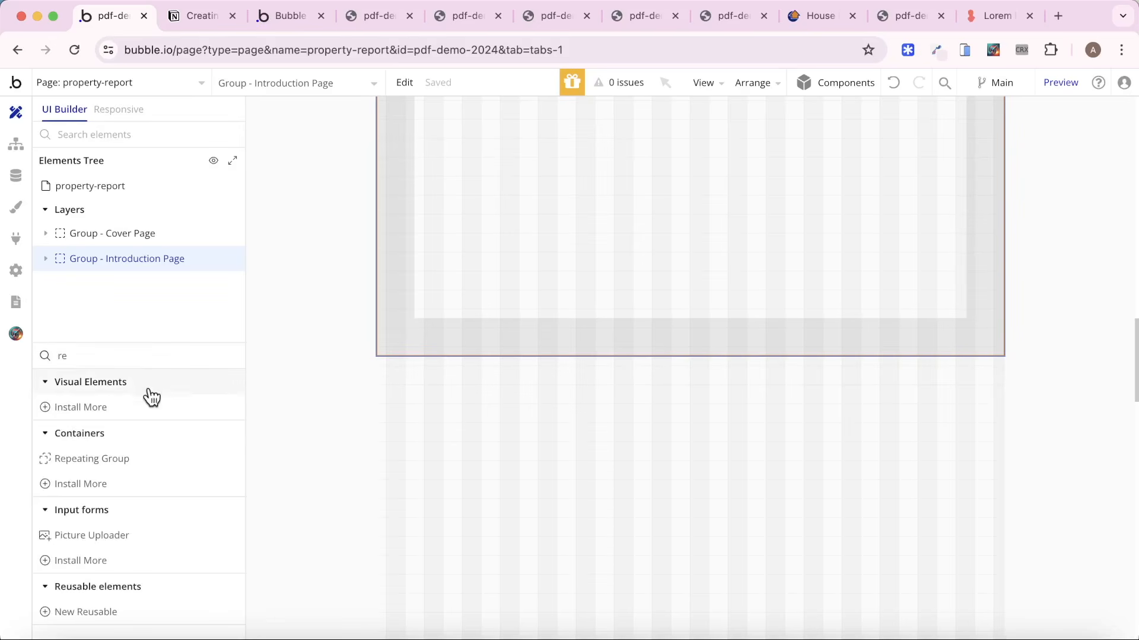
click(141, 461)
drag(396, 363, 858, 537)
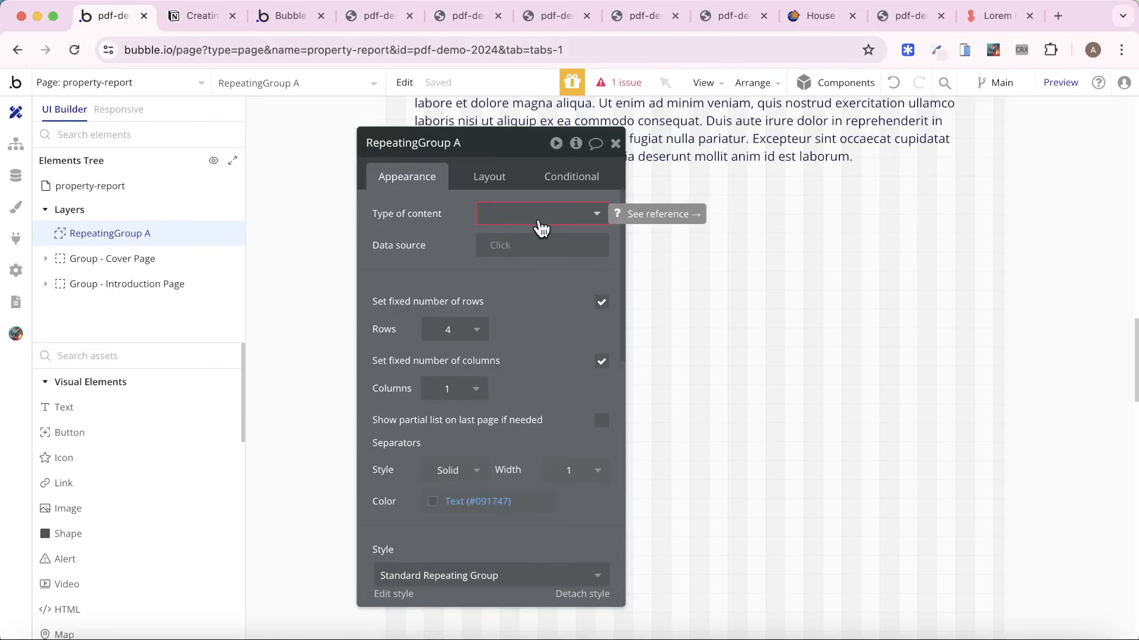
Set the repeating group's content type to Region - subreport and its data source to a search for Region - subreports.
click(540, 225)
click(546, 279)
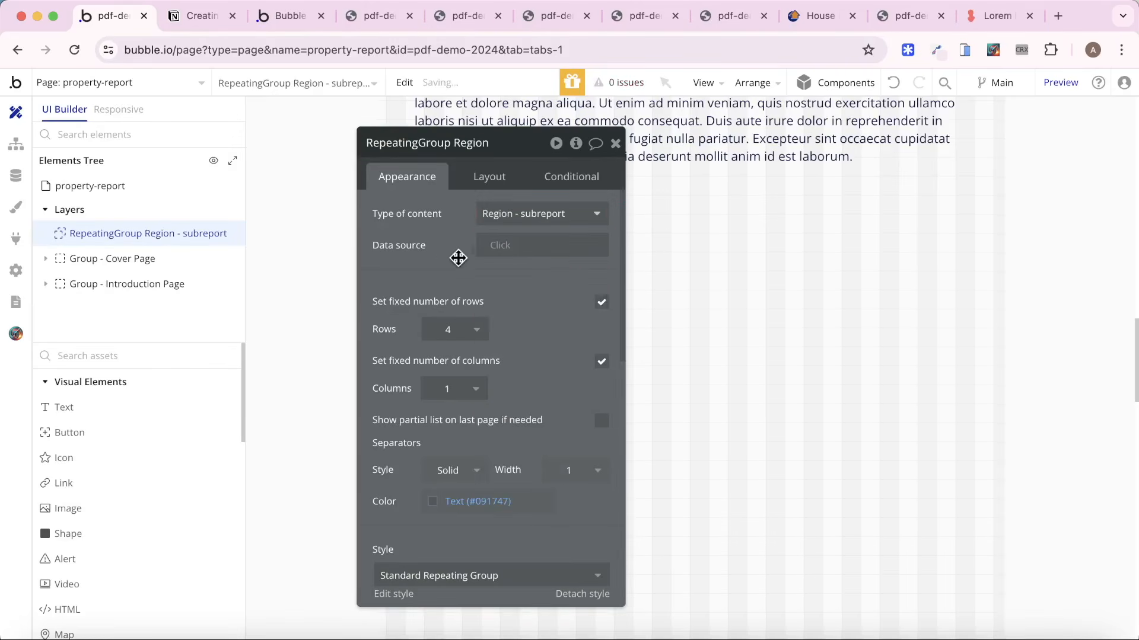
click(501, 245)
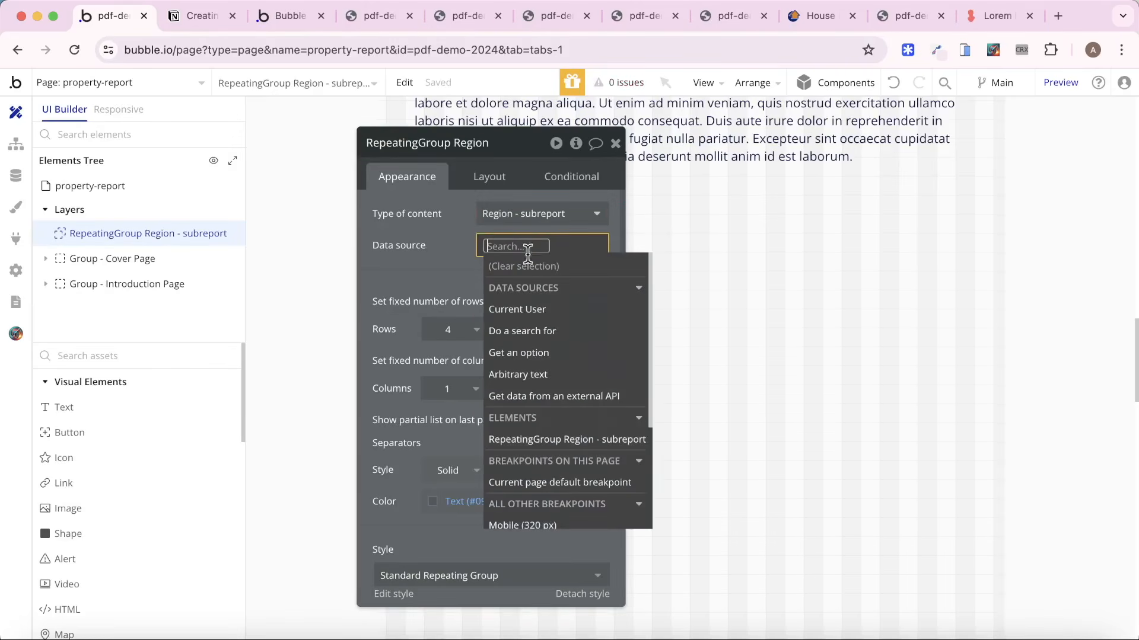
click(568, 330)
click(279, 184)
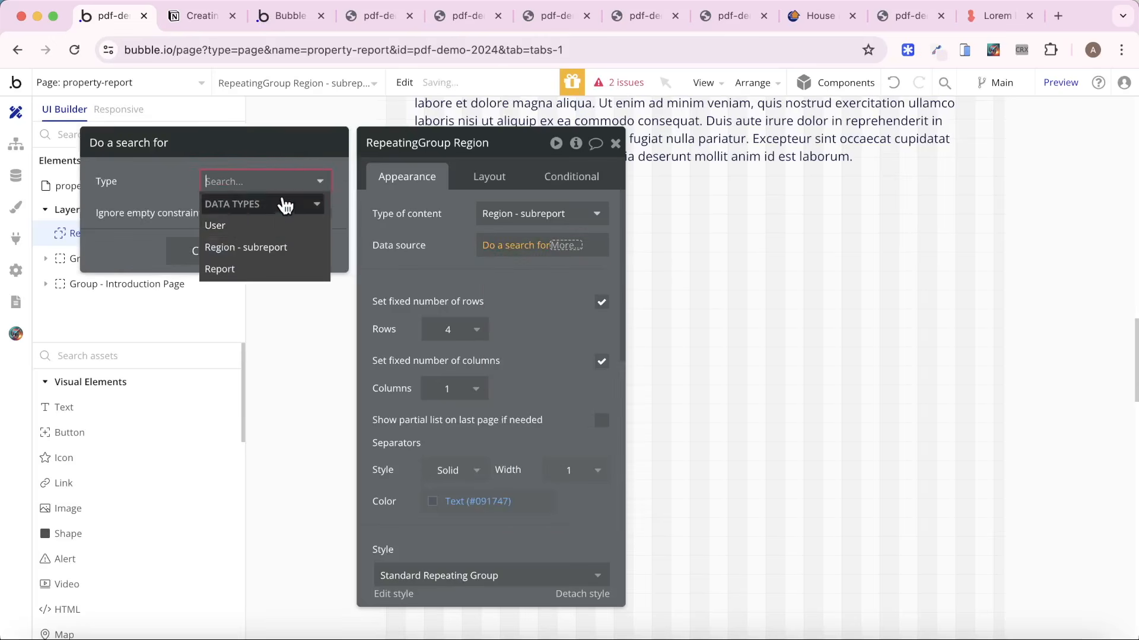
click(278, 248)
click(430, 240)
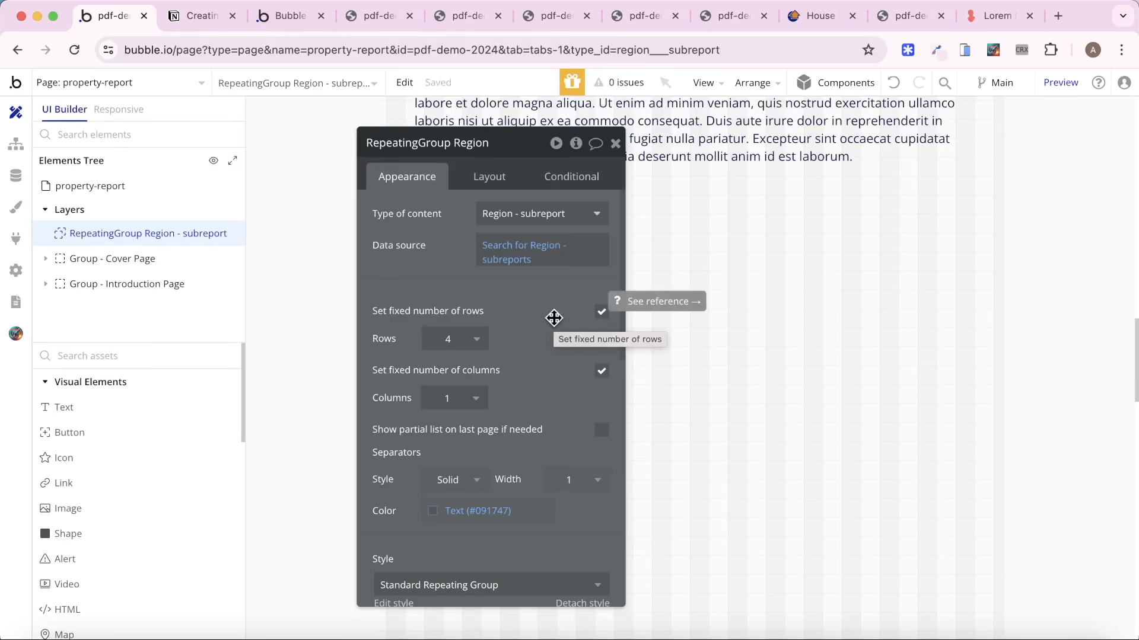
Turn off the repeating group's fixed number of rows and set its minimum row height to 150 px.
click(601, 312)
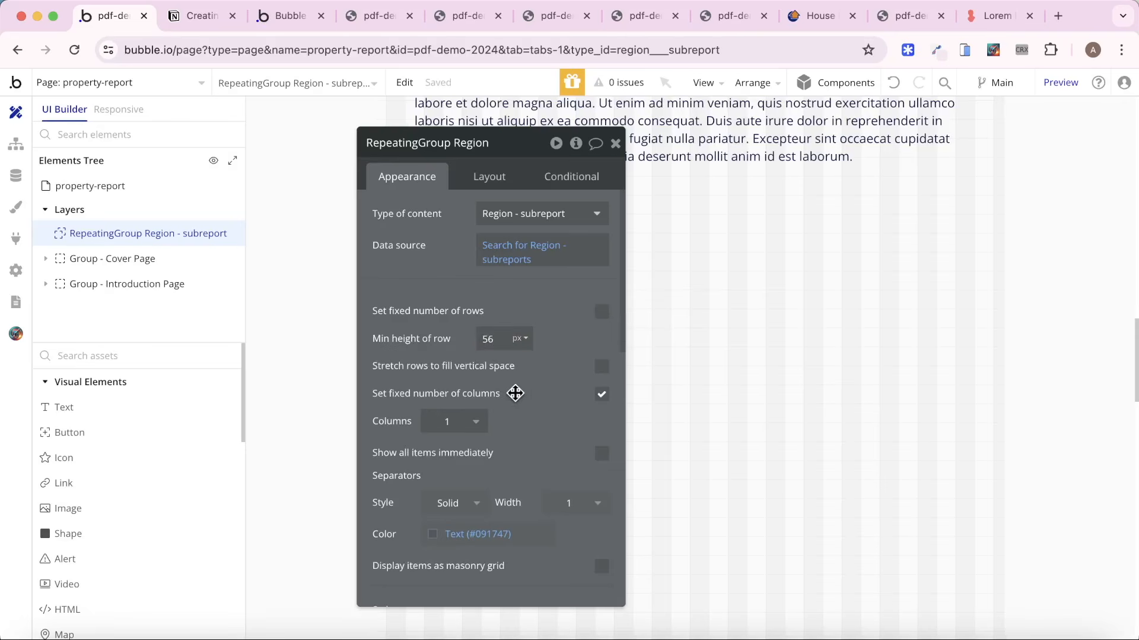
drag(546, 380, 412, 389)
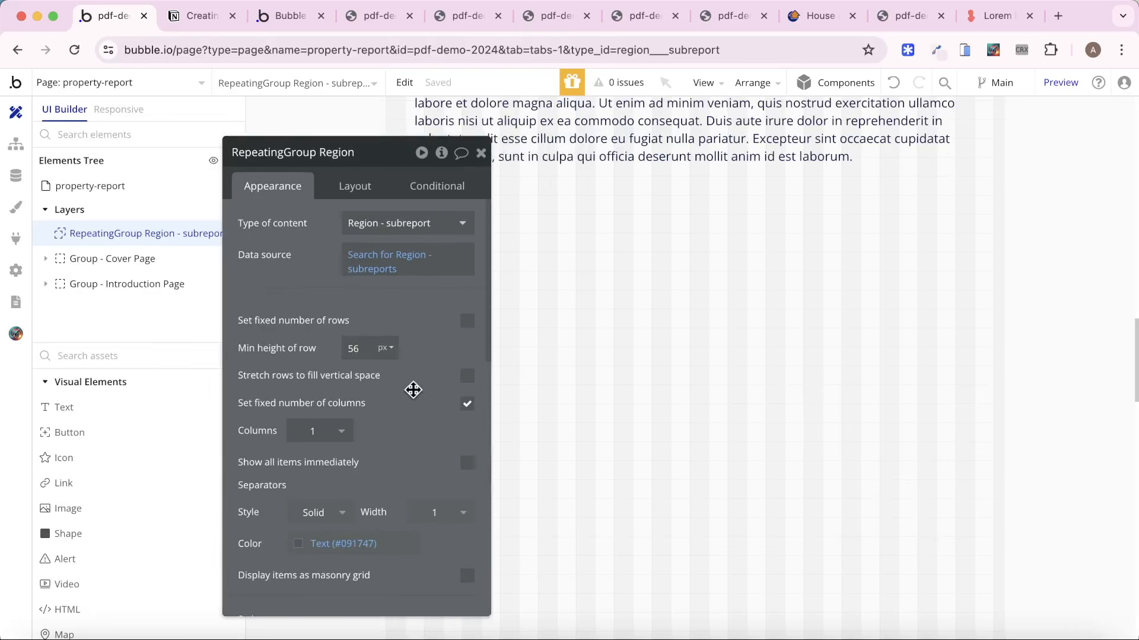
click(361, 350)
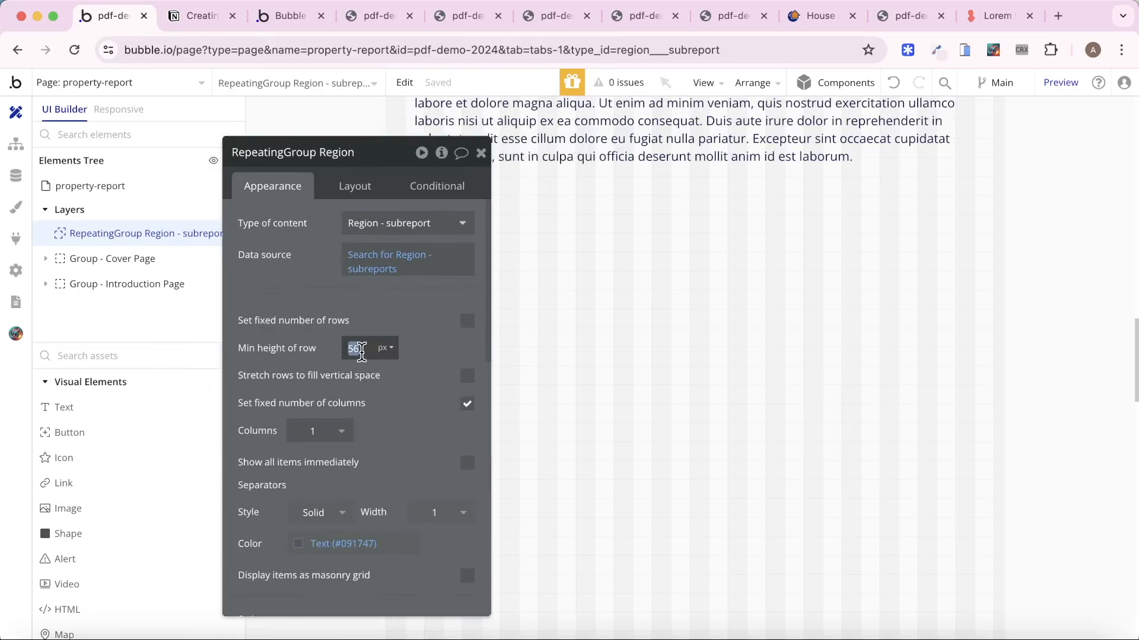
Reorder the page's layers so the Region - subreport repeating group sits below the Introduction Page group.
click(802, 377)
click(631, 618)
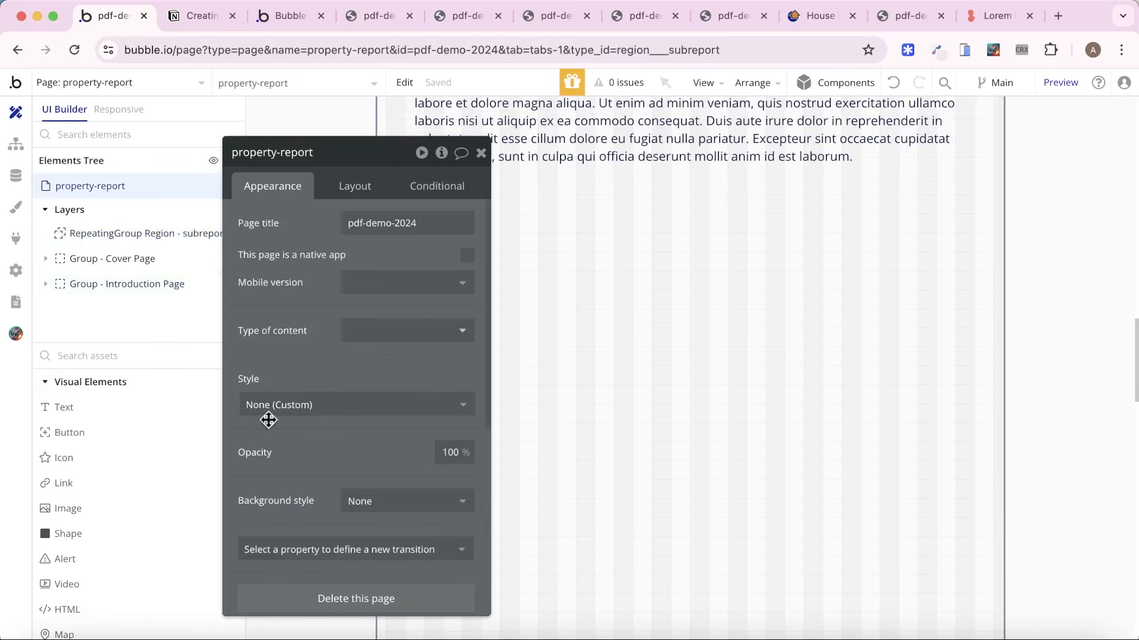
drag(143, 229, 126, 289)
scroll(395, 329, down, 8)
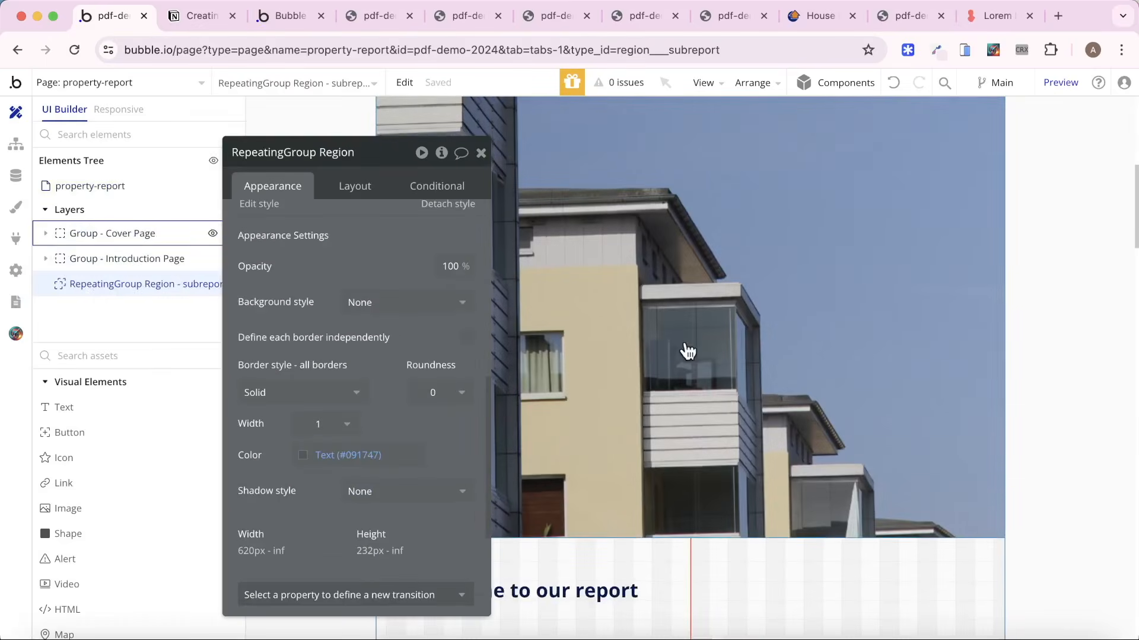
Make the Region - subreport repeating group fixed-width with a width of 794 px.
scroll(686, 352, down, 17)
drag(330, 240, 242, 285)
click(268, 231)
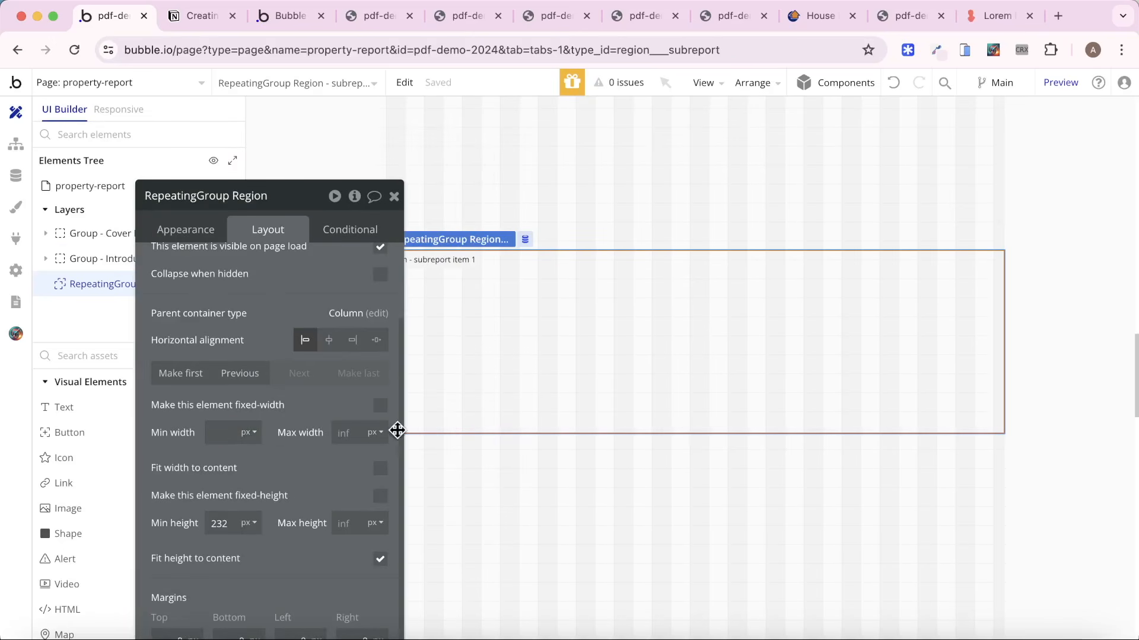
click(380, 407)
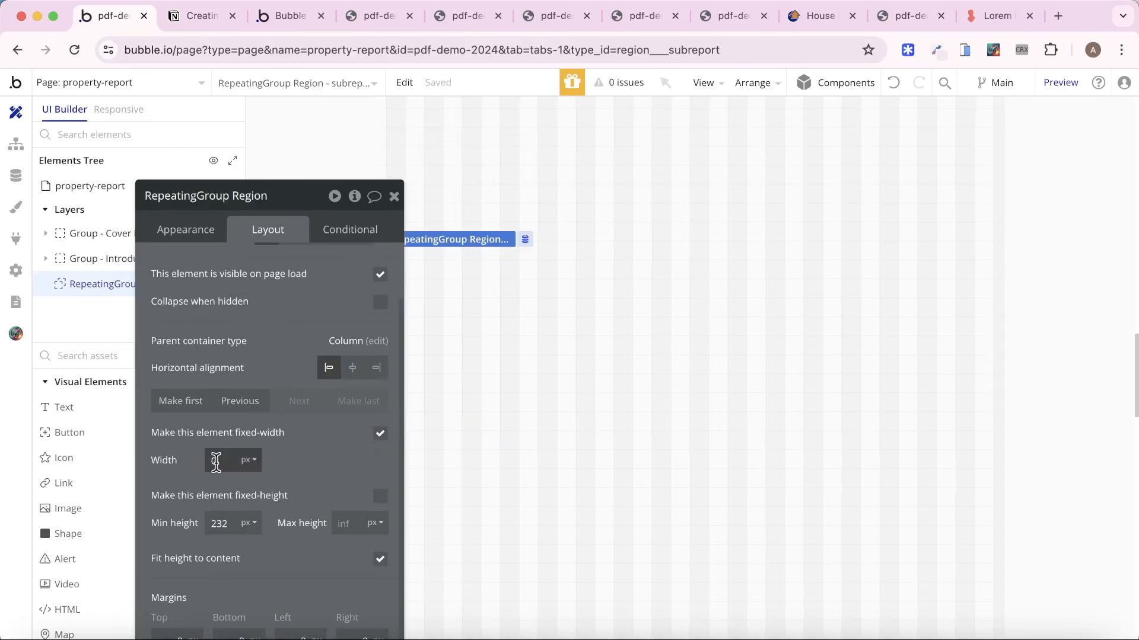
text(794)
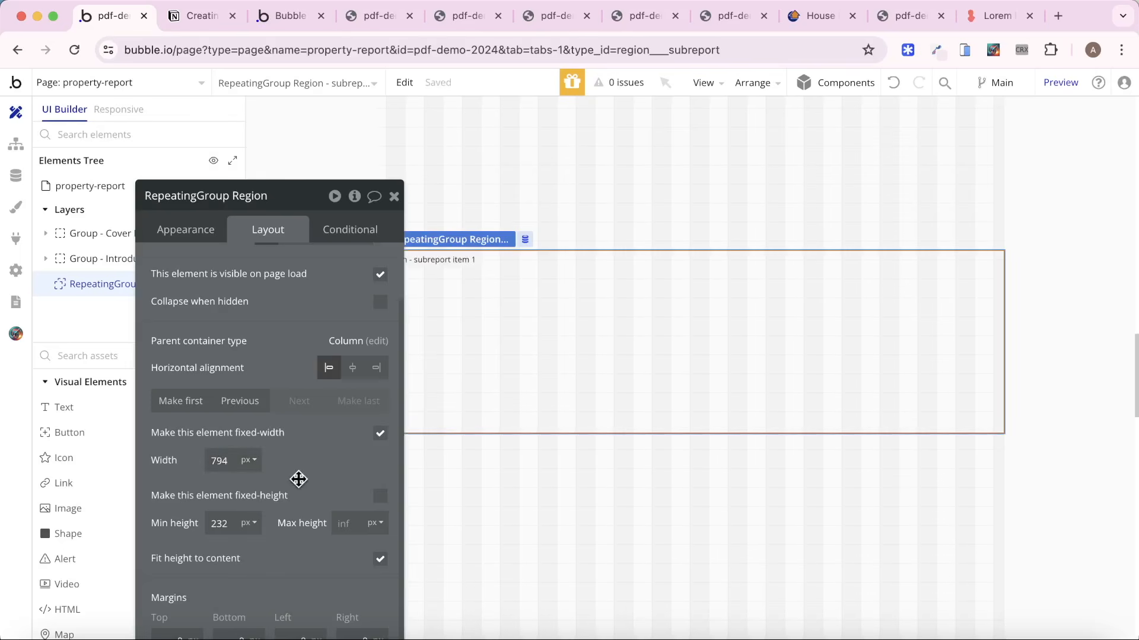
drag(299, 479, 216, 441)
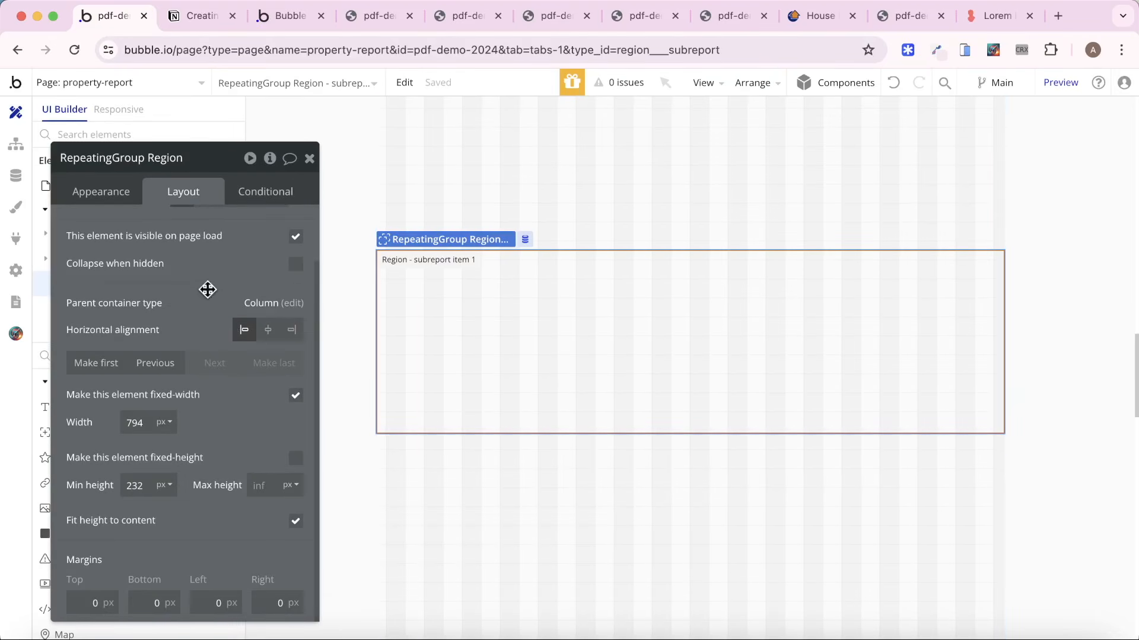
drag(208, 290, 389, 275)
Place a Group inside the repeating group's first cell and rename it "Group - RG Container".
click(155, 356)
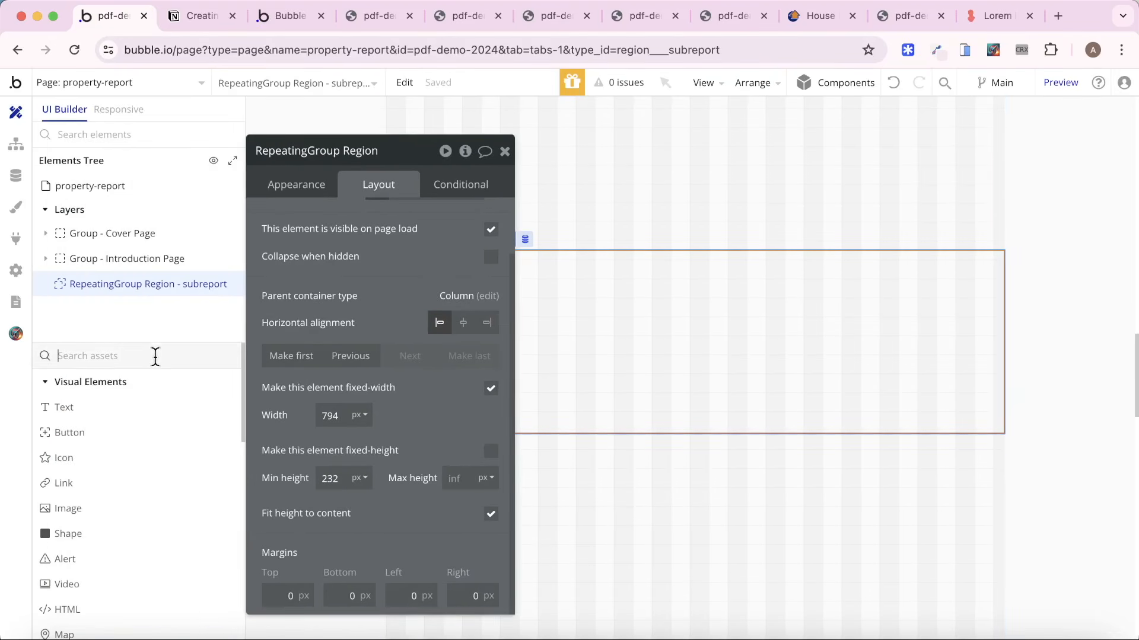
text(group)
click(136, 408)
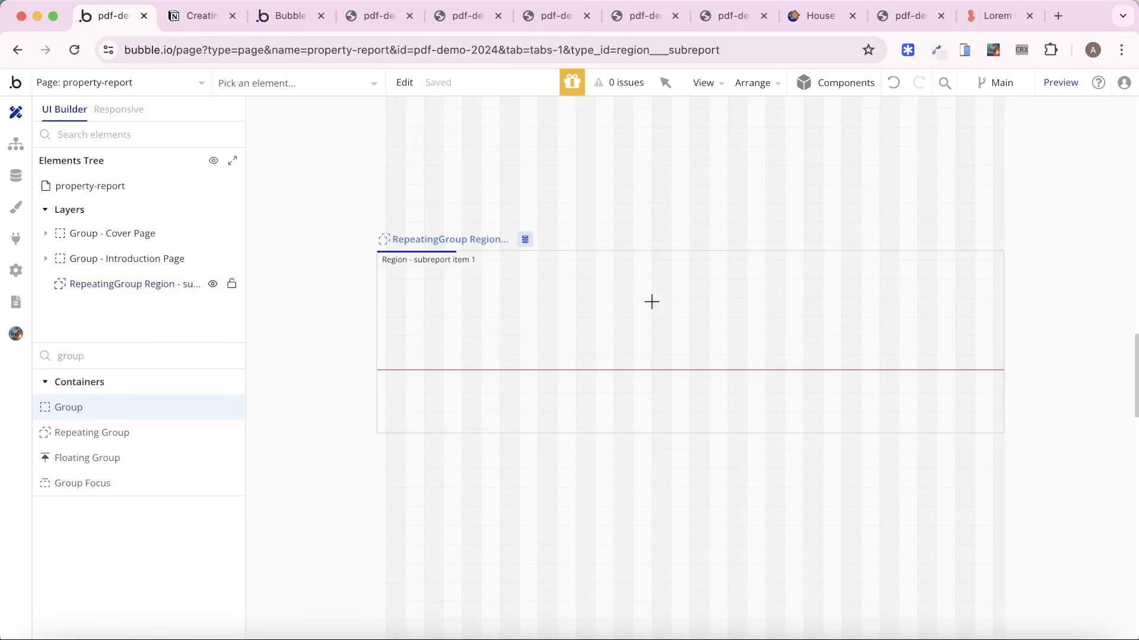
drag(534, 289, 806, 376)
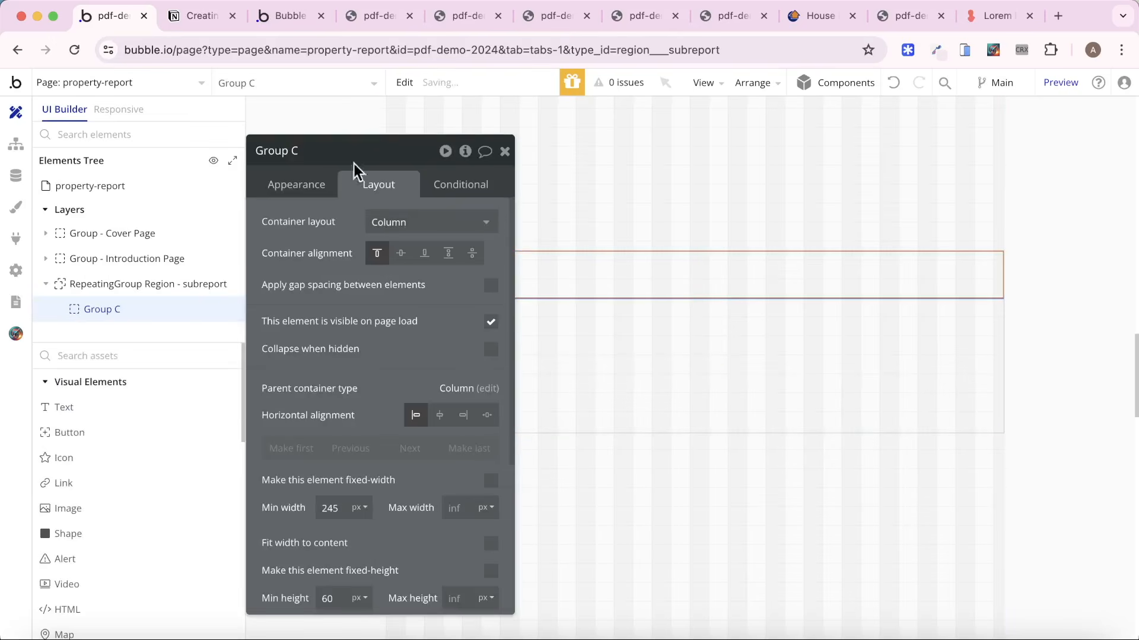
click(352, 149)
text(- RG Container)
key(Return)
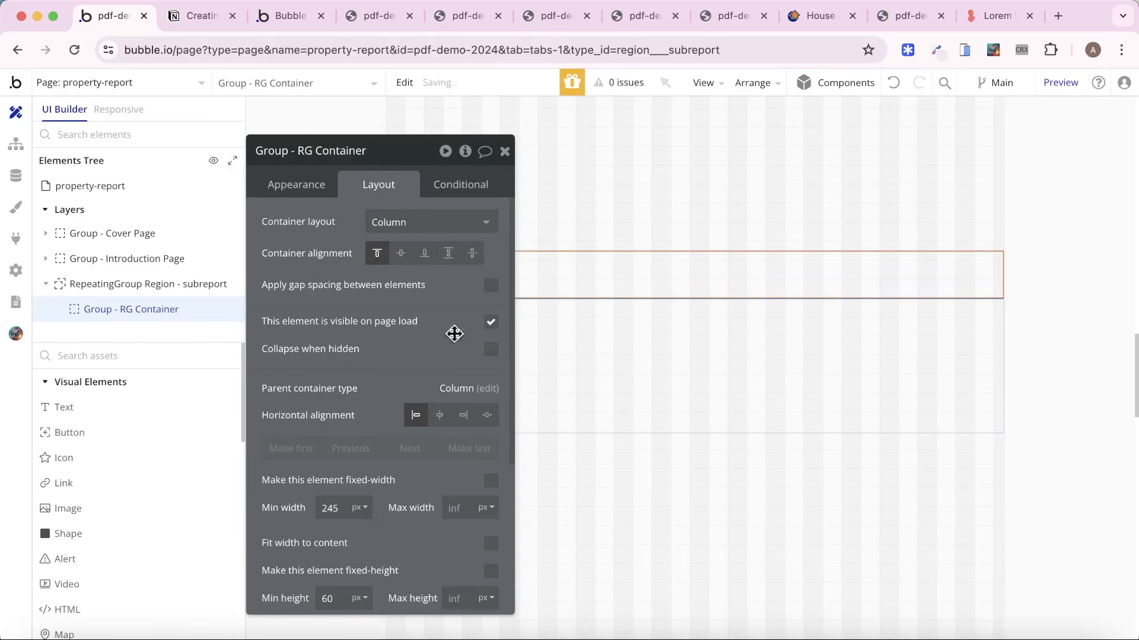
Make Group - RG Container fixed-width at 794 px and turn off fitting its height to content.
scroll(432, 445, down, 3)
click(490, 385)
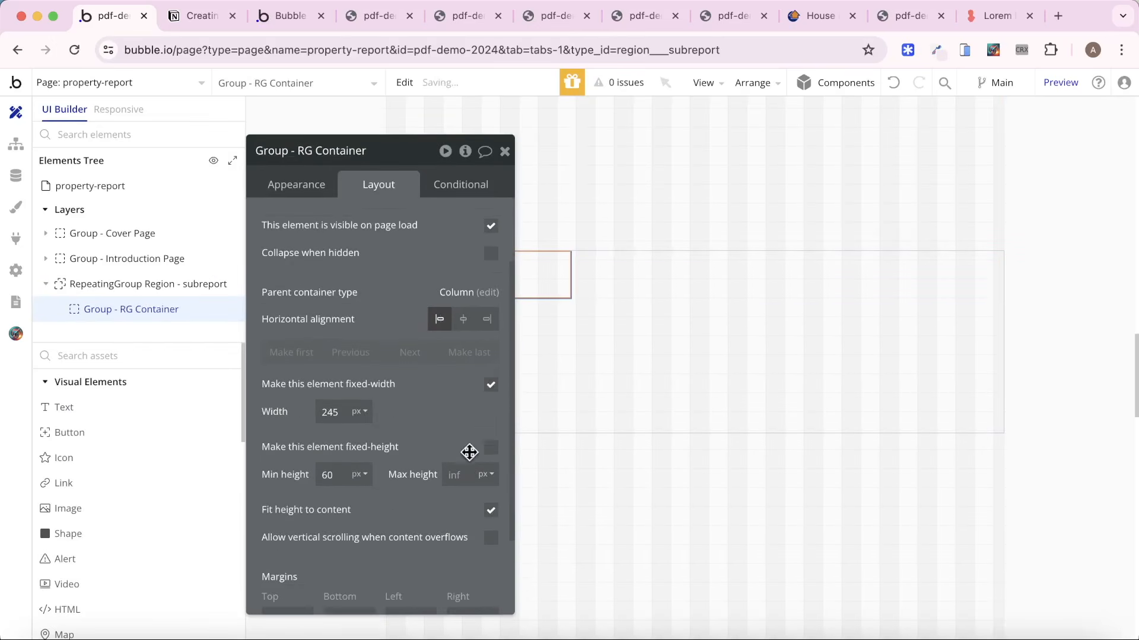
double_click(343, 412)
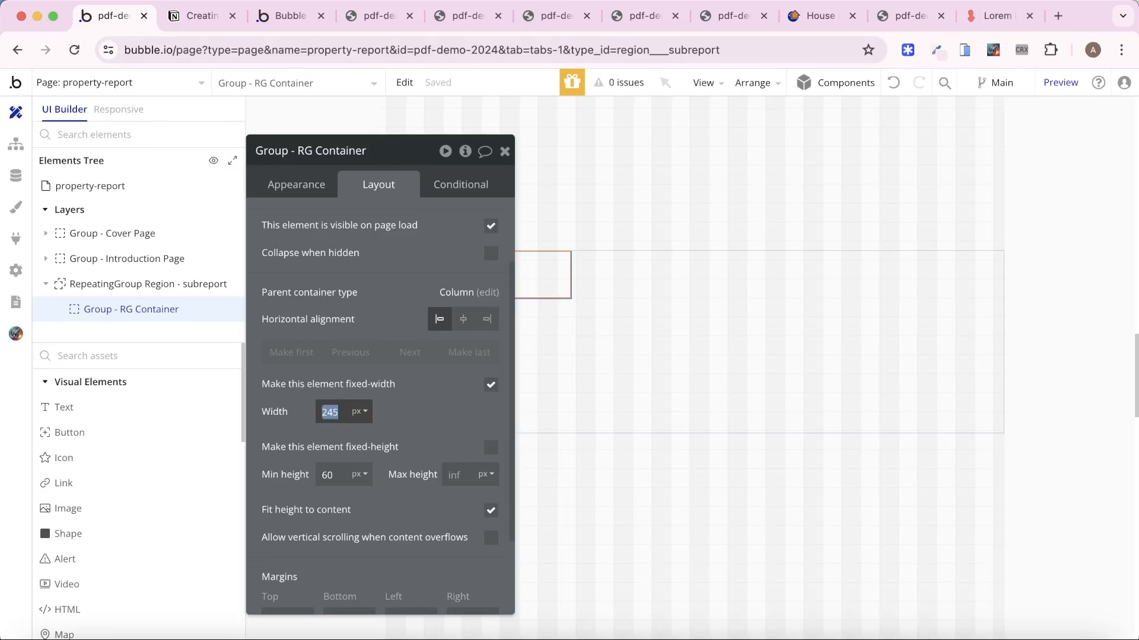
text(794)
click(474, 407)
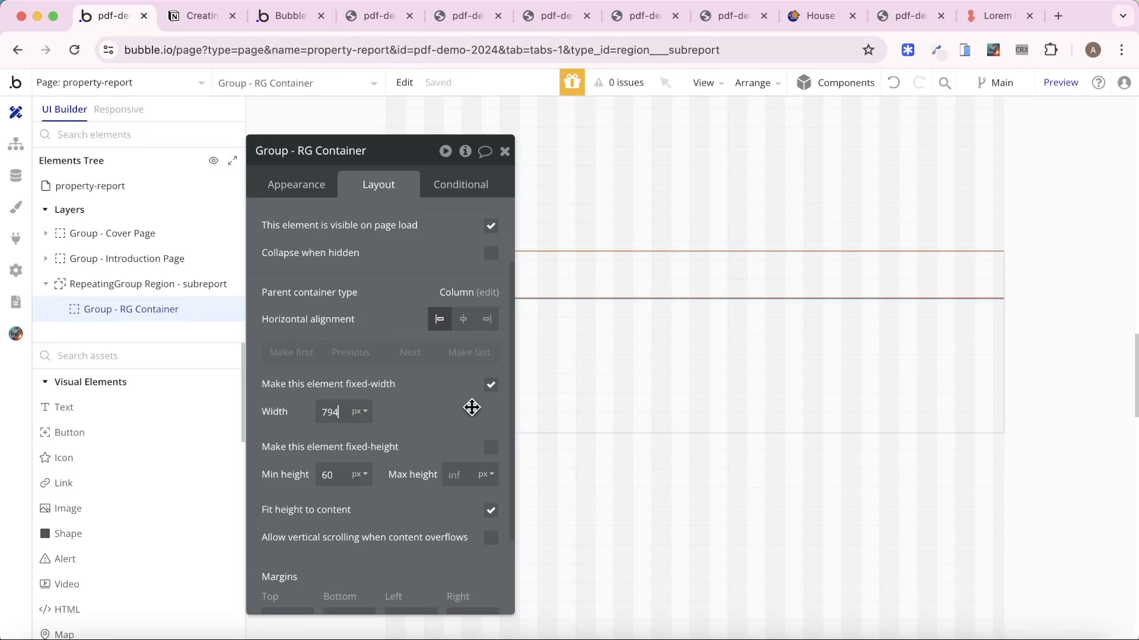
click(491, 513)
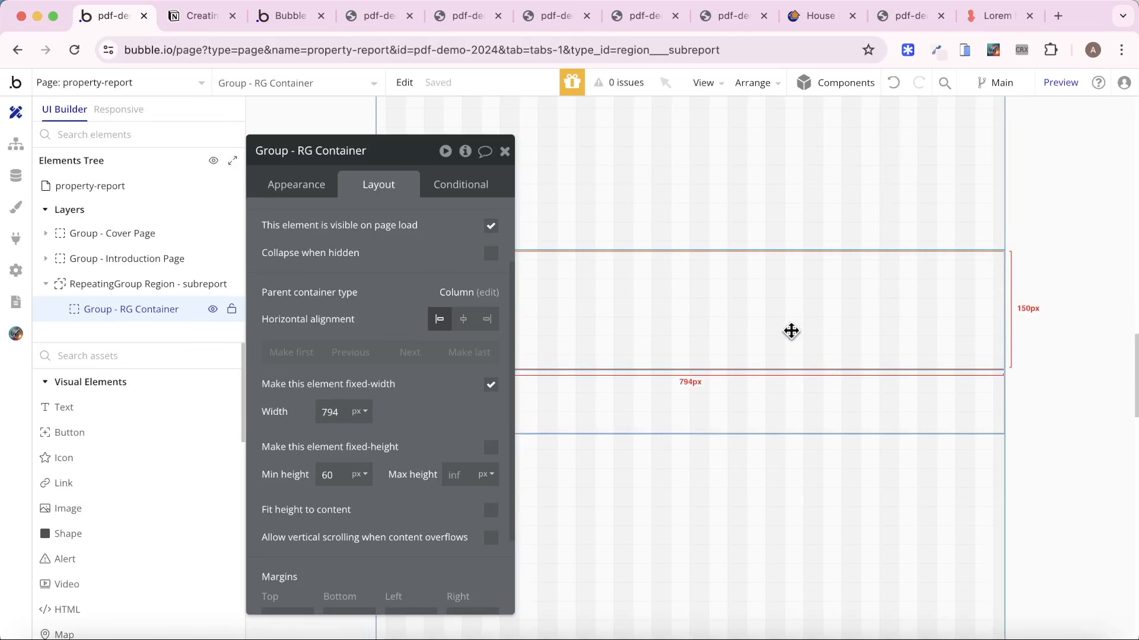
Set the Region - subreport repeating group's minimum row height to 250 px.
click(777, 397)
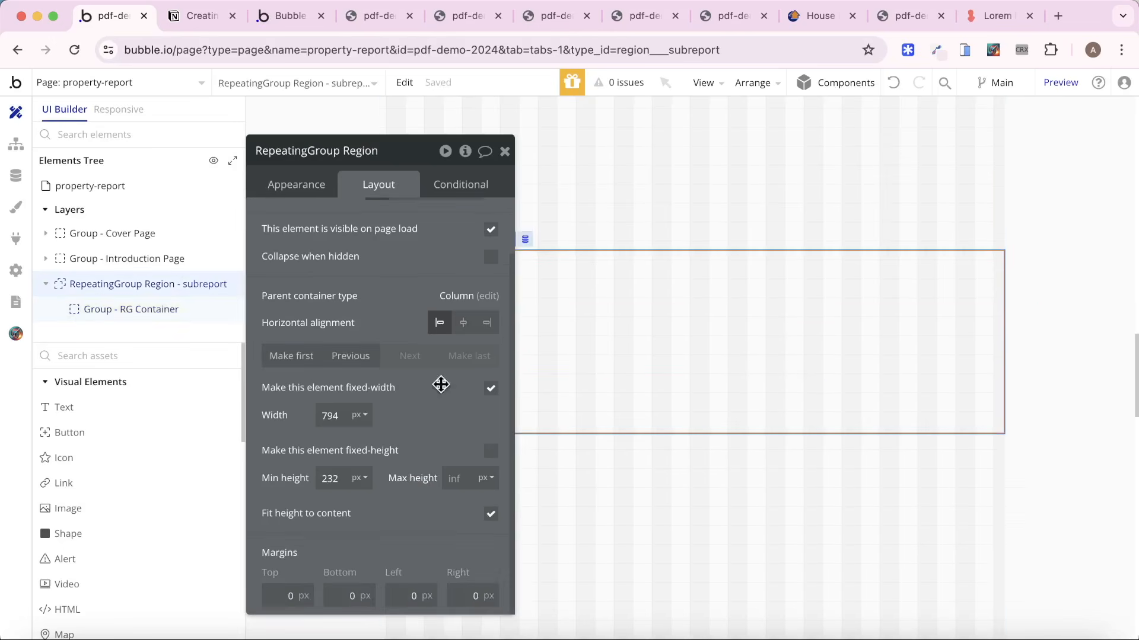
click(284, 184)
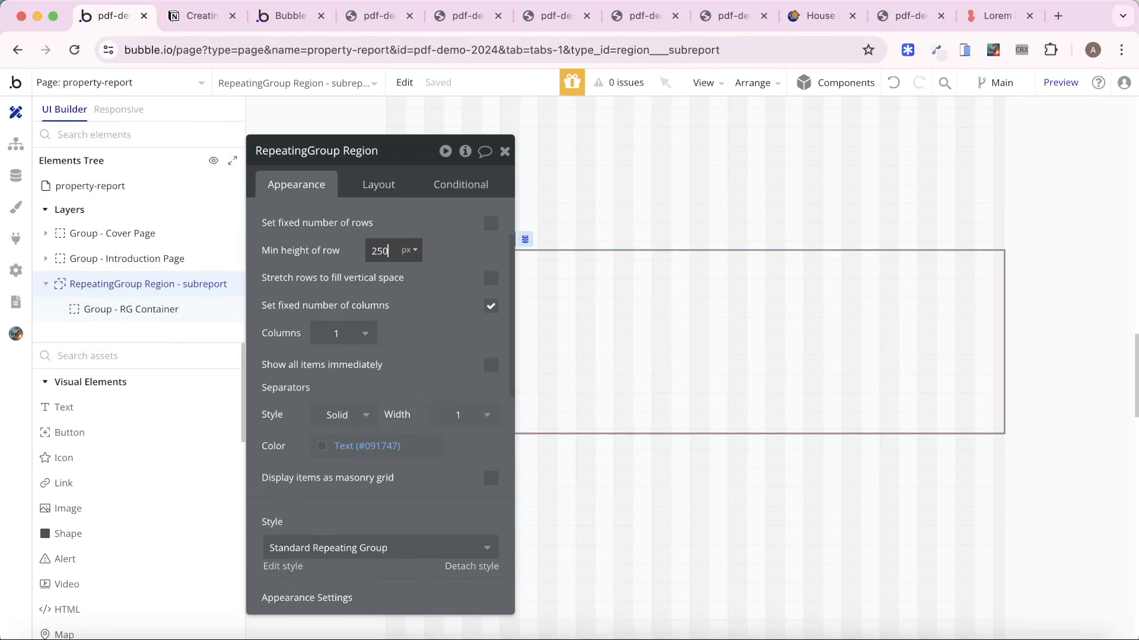
click(584, 246)
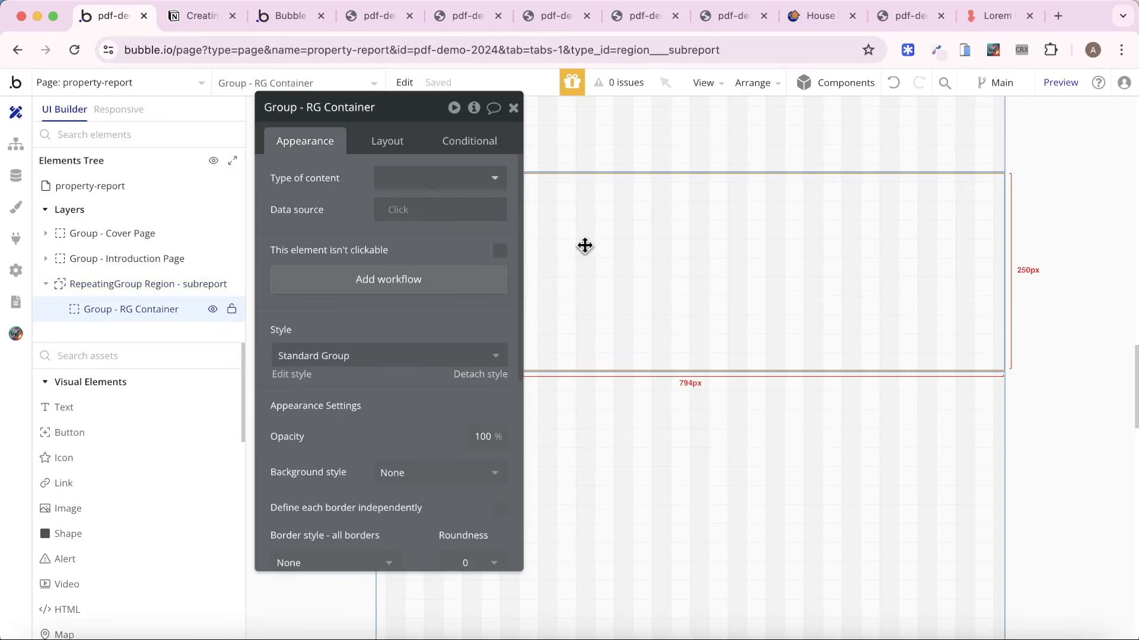
Set Group - RG Container's content type to Region - subreport and its data source to Current cell's Region - subreport.
click(444, 183)
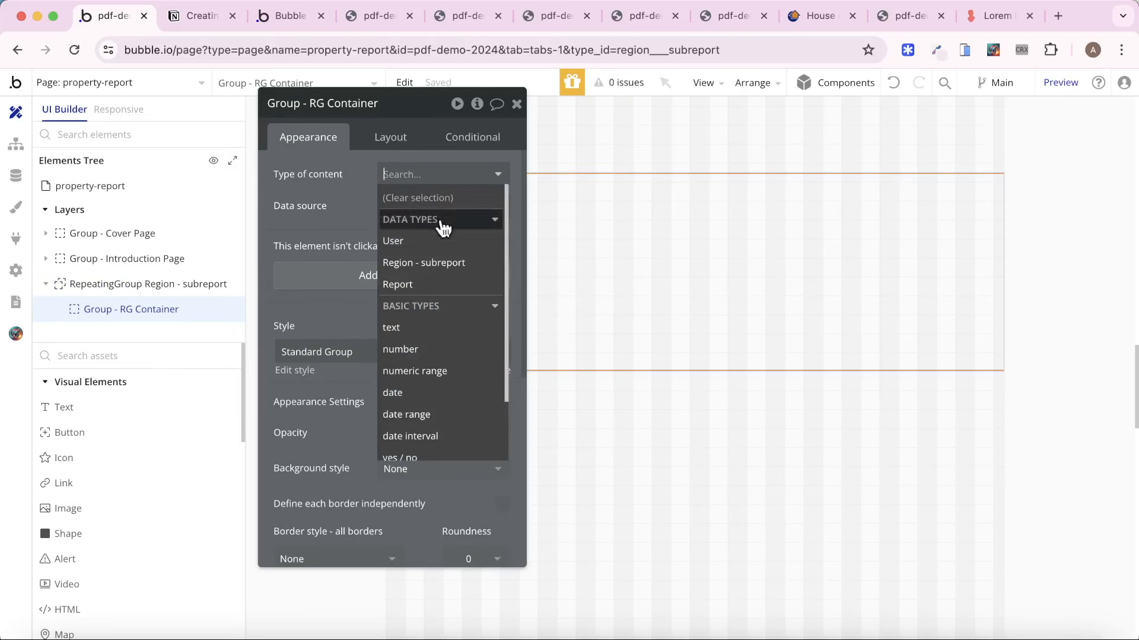
click(435, 256)
click(398, 207)
click(467, 270)
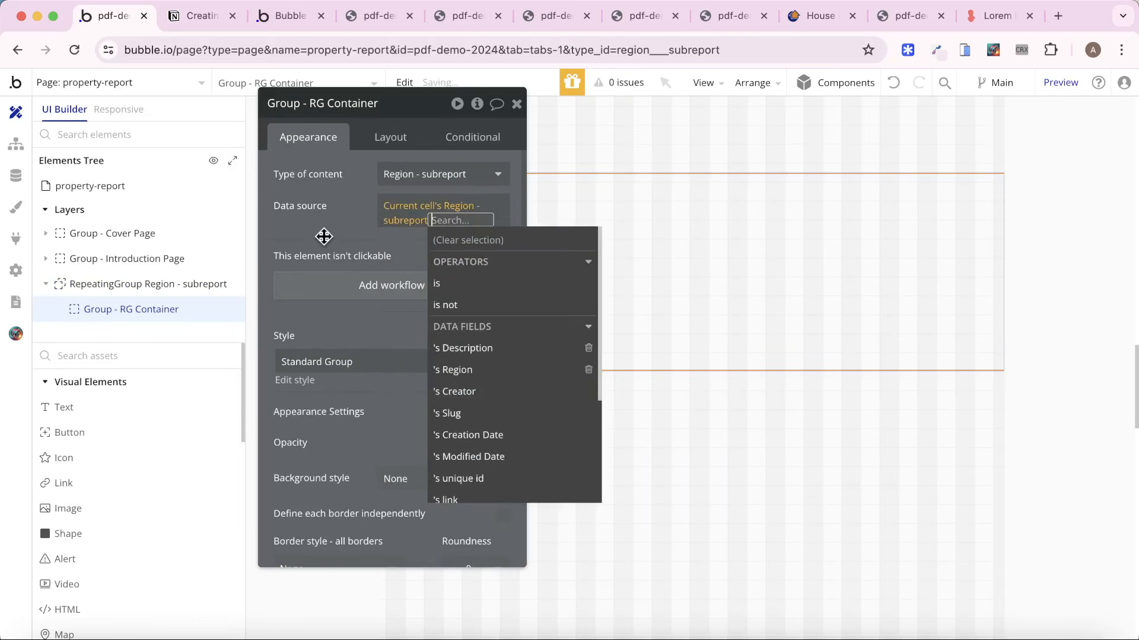
click(330, 232)
drag(330, 231, 562, 347)
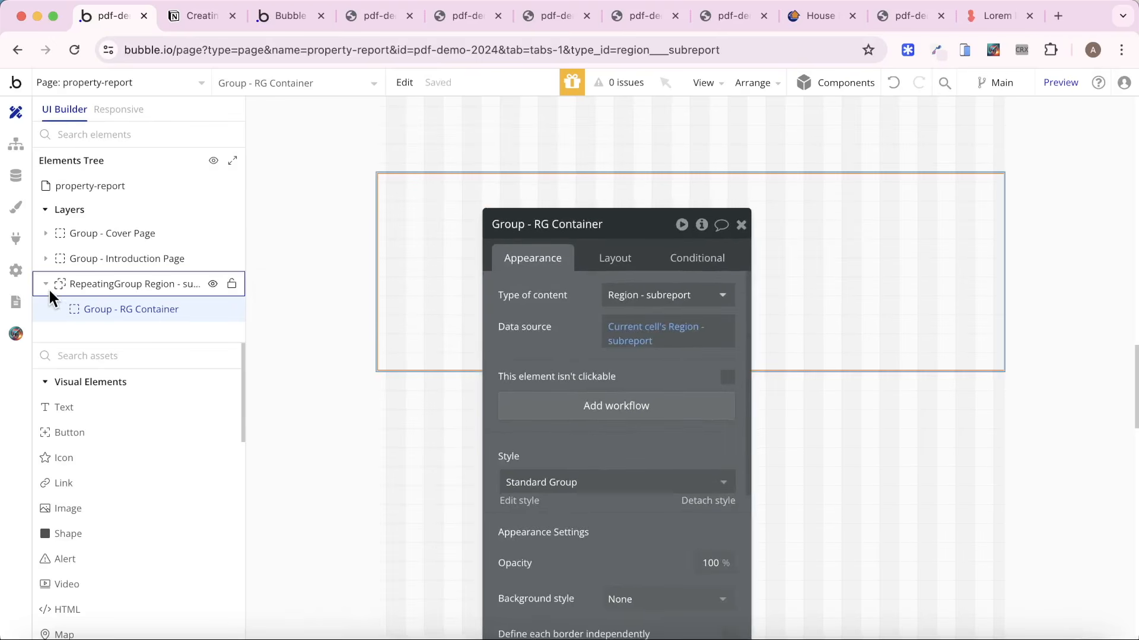
Start a new Region - subreport entry in the app's database and enter North as its region.
click(16, 176)
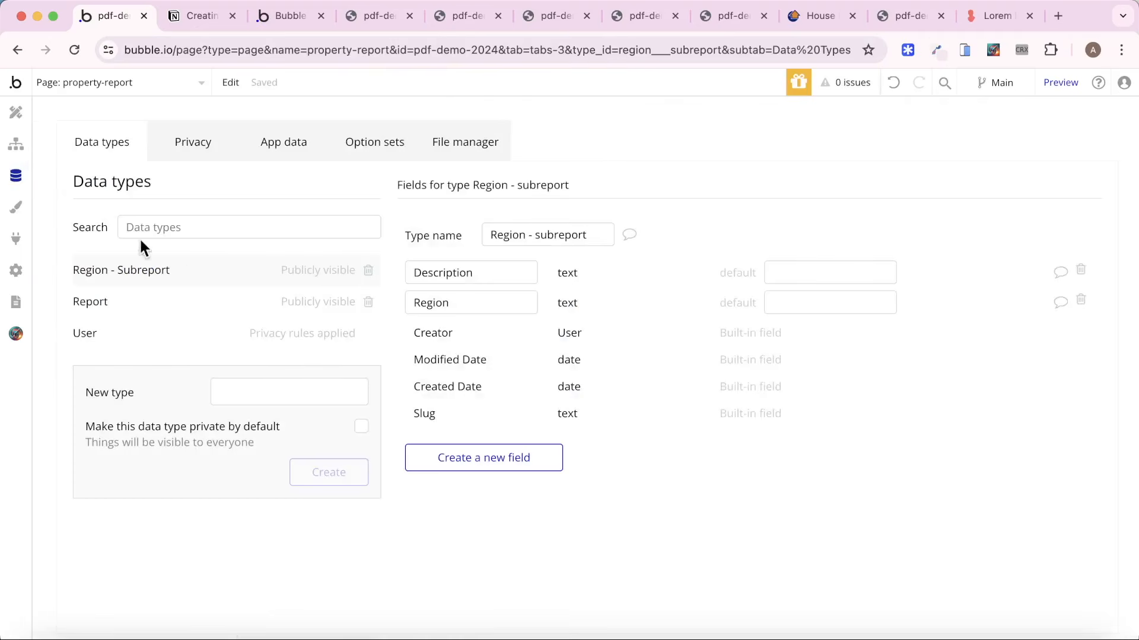
click(276, 159)
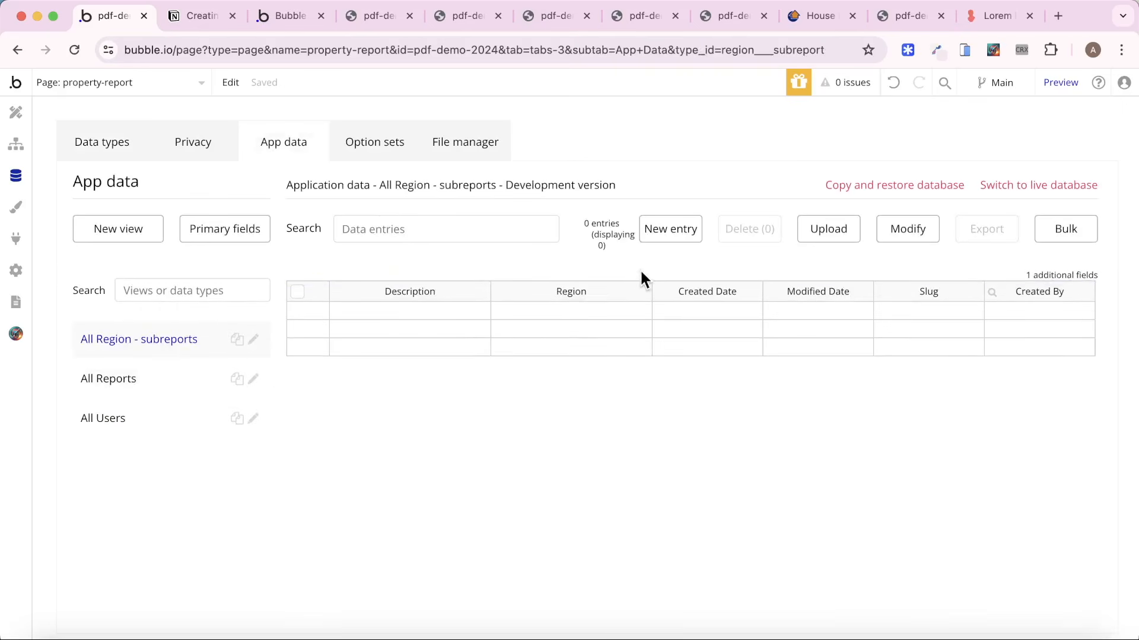
click(670, 229)
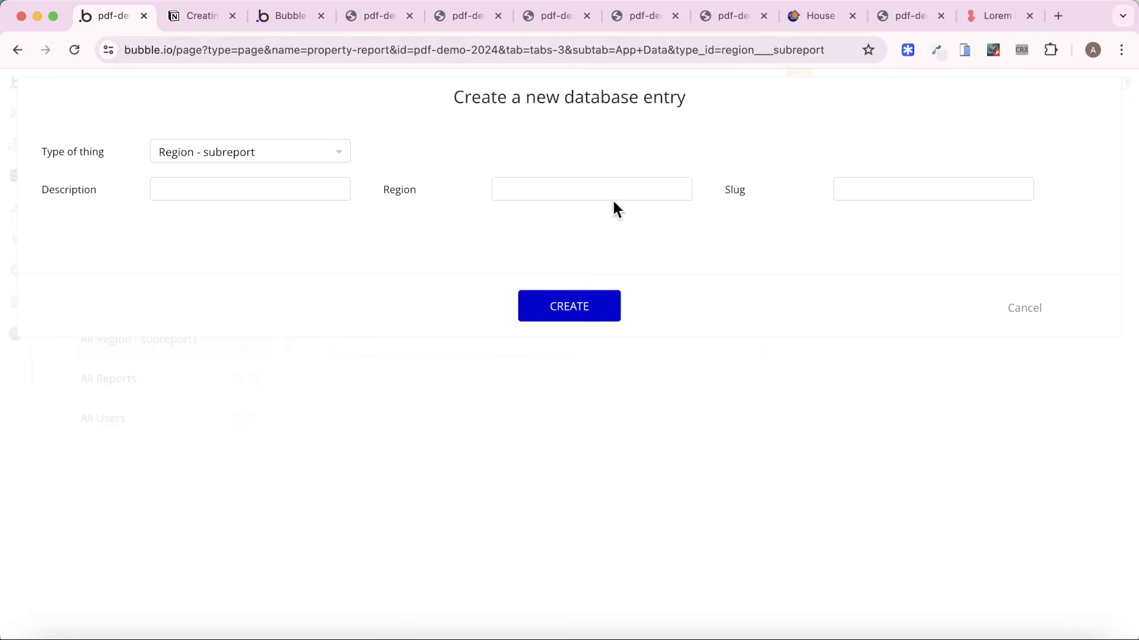
click(613, 199)
text(North)
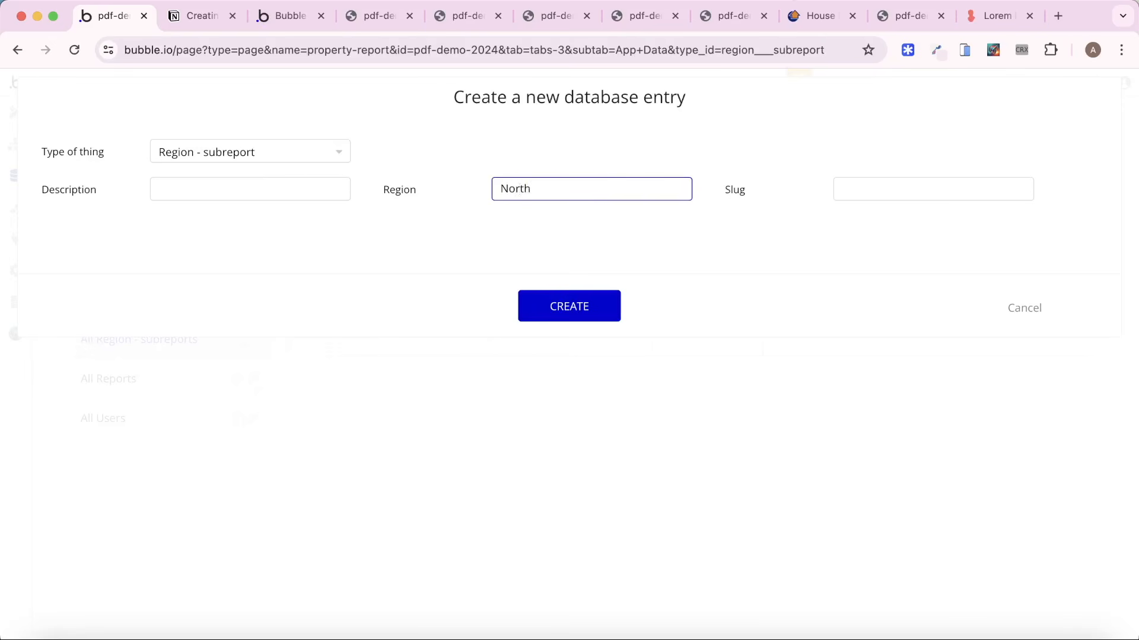
Fill the North entry's description with two Lorem ipsum paragraphs from loremipsum.io and create the entry.
click(979, 5)
click(425, 391)
key(super+c)
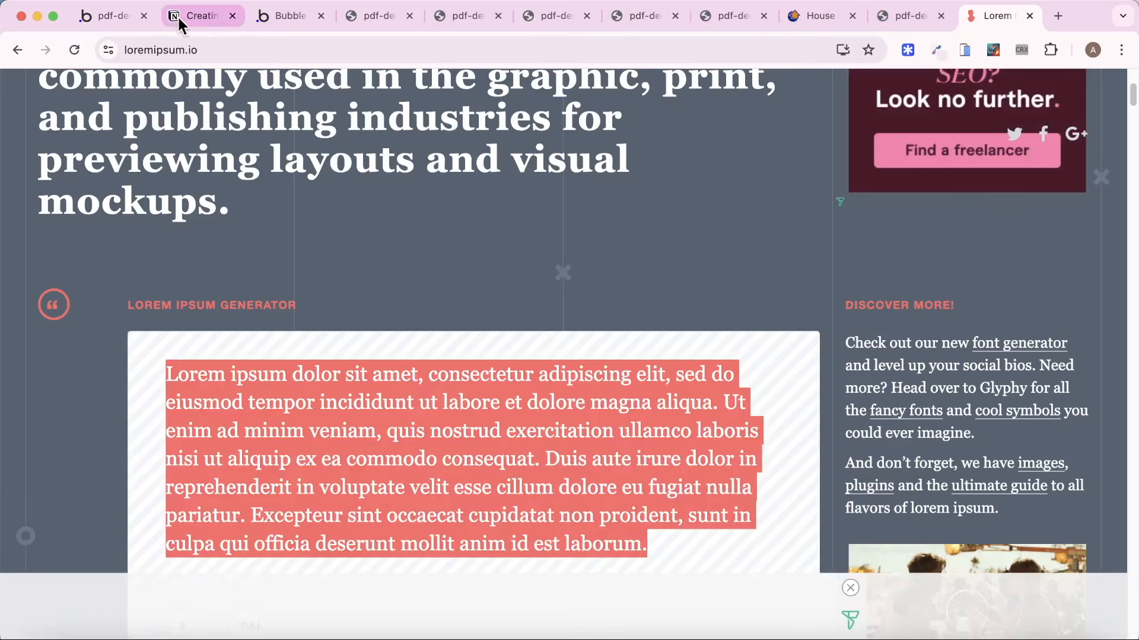
click(124, 17)
click(195, 190)
key(super+v)
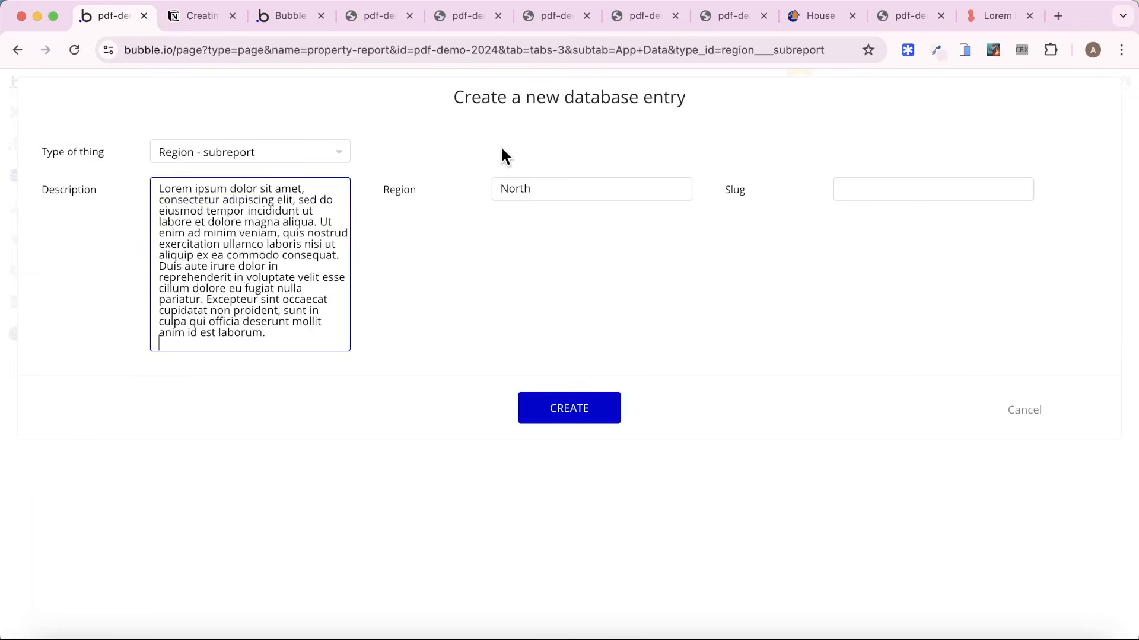
key(super+v)
click(596, 573)
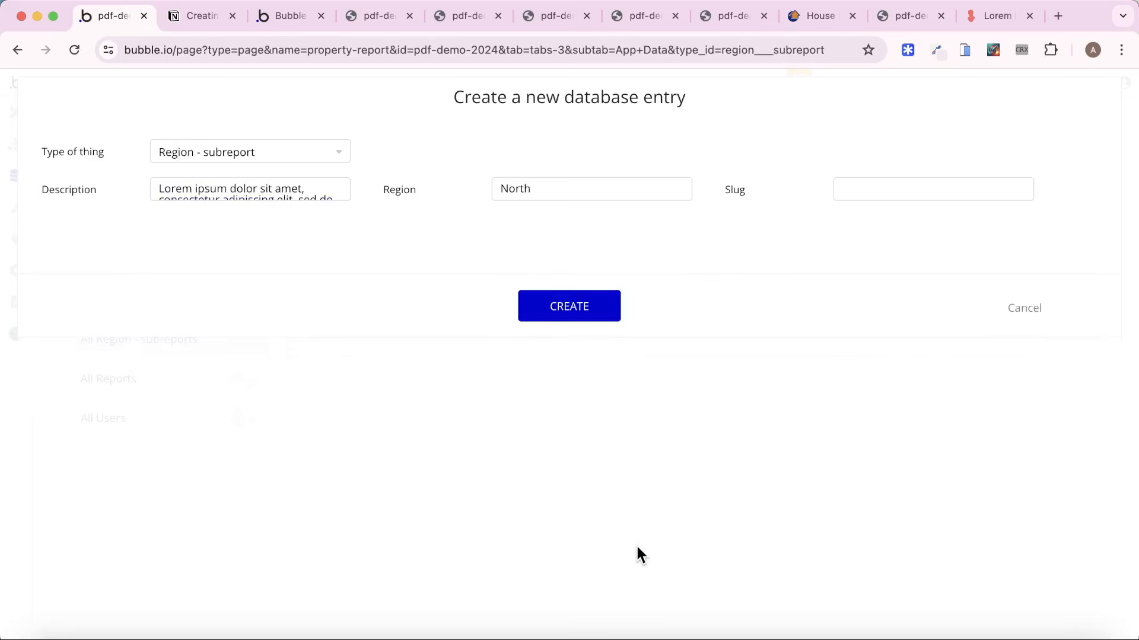
click(592, 318)
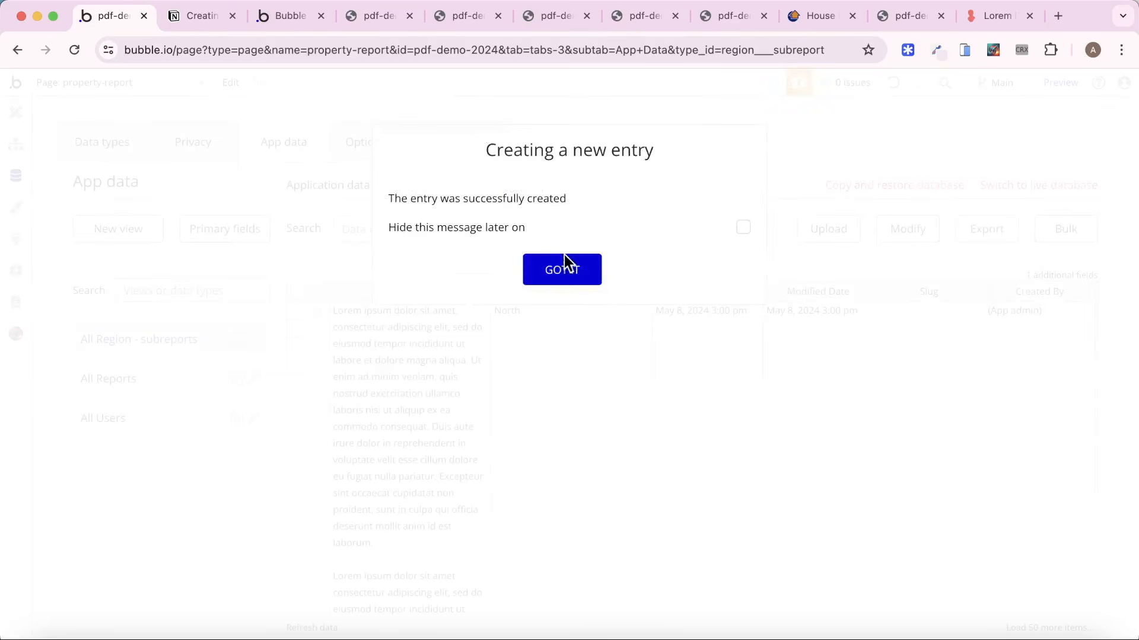
click(563, 263)
Create a Region - subreport entry with region South and the Lorem ipsum text as its description.
click(656, 231)
click(589, 191)
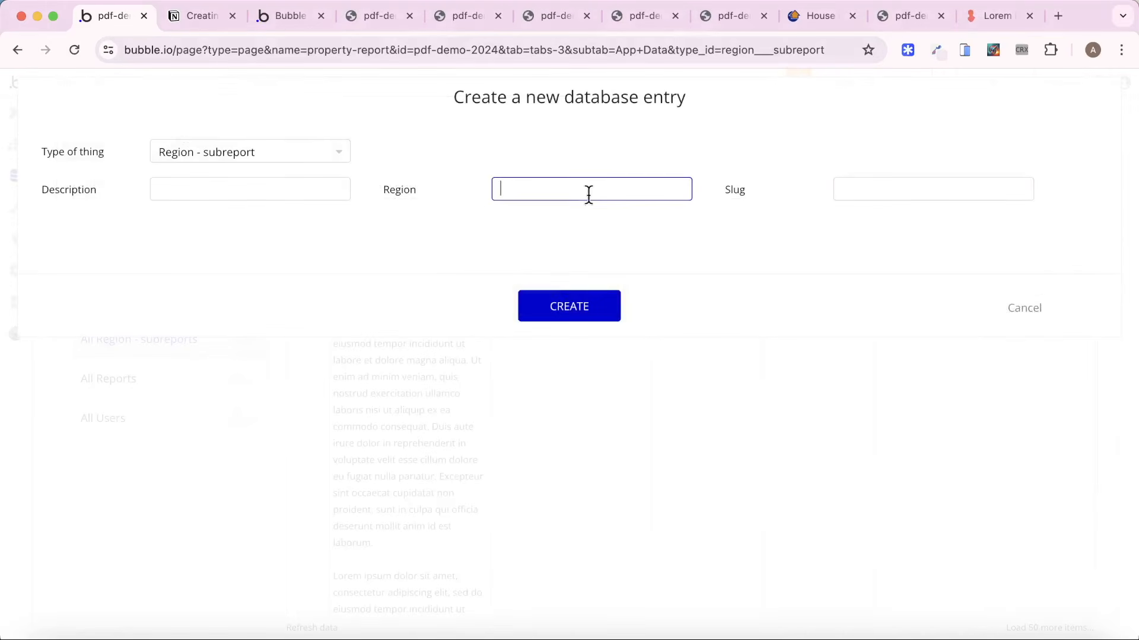
text(South)
click(240, 182)
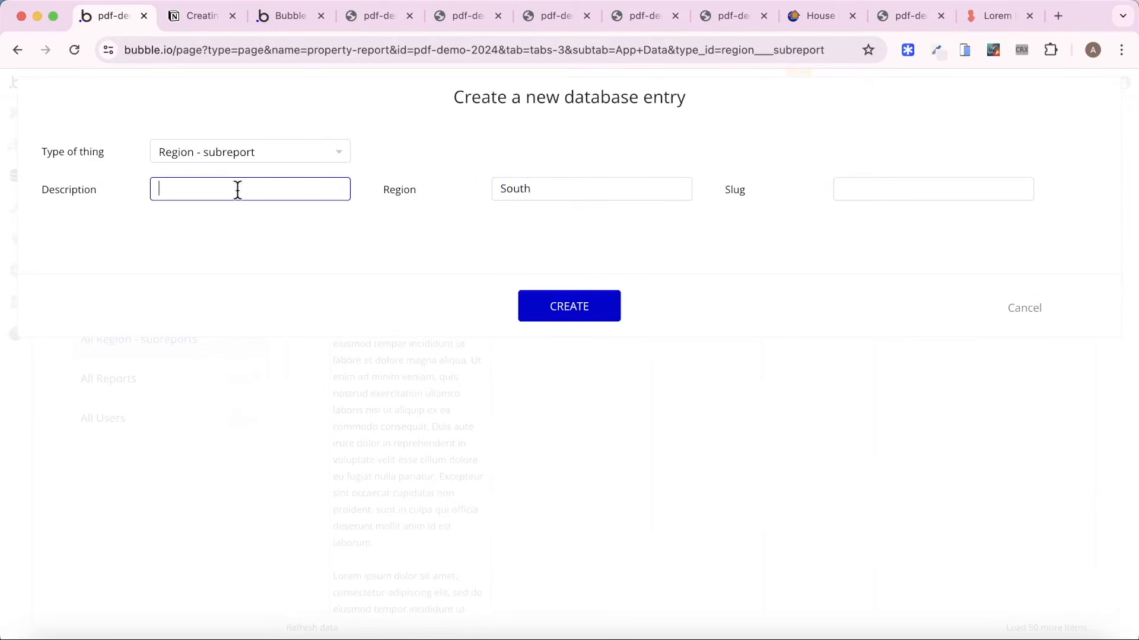
text(Lorem ipsum dolor sit amet, consectetur adipiscing elit, sed do eiusmod tempor incididunt ut labore et dolore magna aliqua. Ut enim ad minim veniam, quis nostrud exercitation ullamco laboris nisi ut aliquip ex ea commodo consequat. Duis aute irure dolor in reprehenderit in voluptate velit esse cillum dolore eu fugiat nulla pariatur. Excepteur sint occaecat cupidatat non proident, sunt in culpa qui officia deserunt mollit anim id est laborum. Lorem ipsum dolor sit amet, consectetur adipiscing elit, sed do eiusmod tempor incididunt ut labore et dolore magna aliqua. Ut enim ad minim veniam, quis nostrud exercitation ullamco laboris nisi ut aliquip ex ea commodo consequat. Duis aute irure dolor in reprehenderit in voluptate velit esse cillum dolore eu fugiat nulla pariatur. Excepteur sint occaecat cupidatat non proident, sunt in culpa qui officia deserunt mollit anim id est laborum.)
click(596, 566)
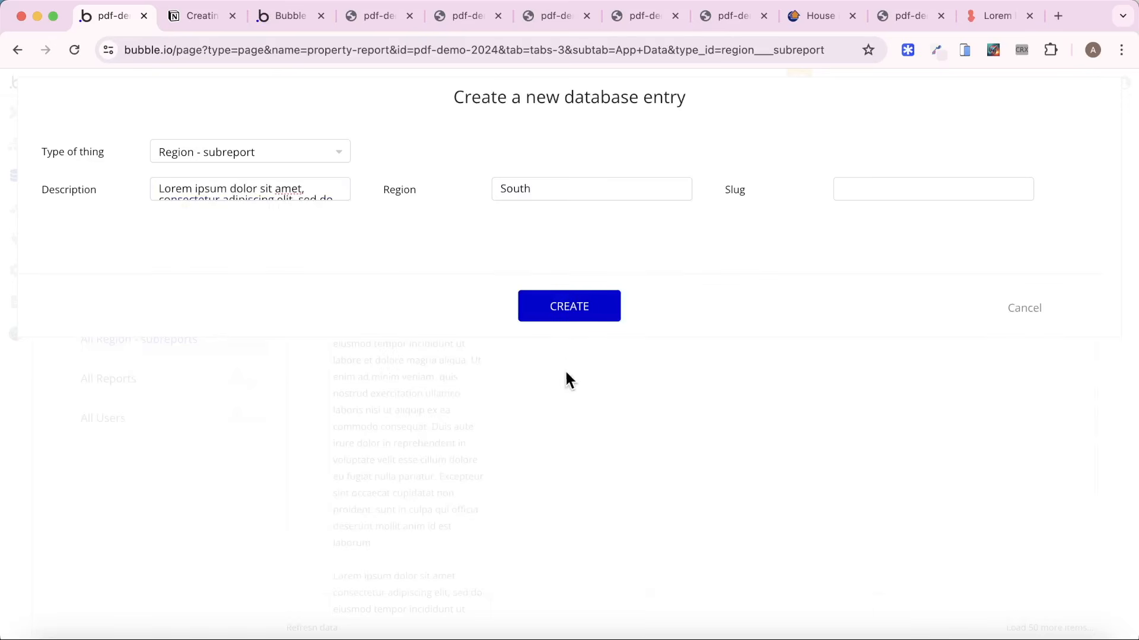
click(568, 293)
click(564, 282)
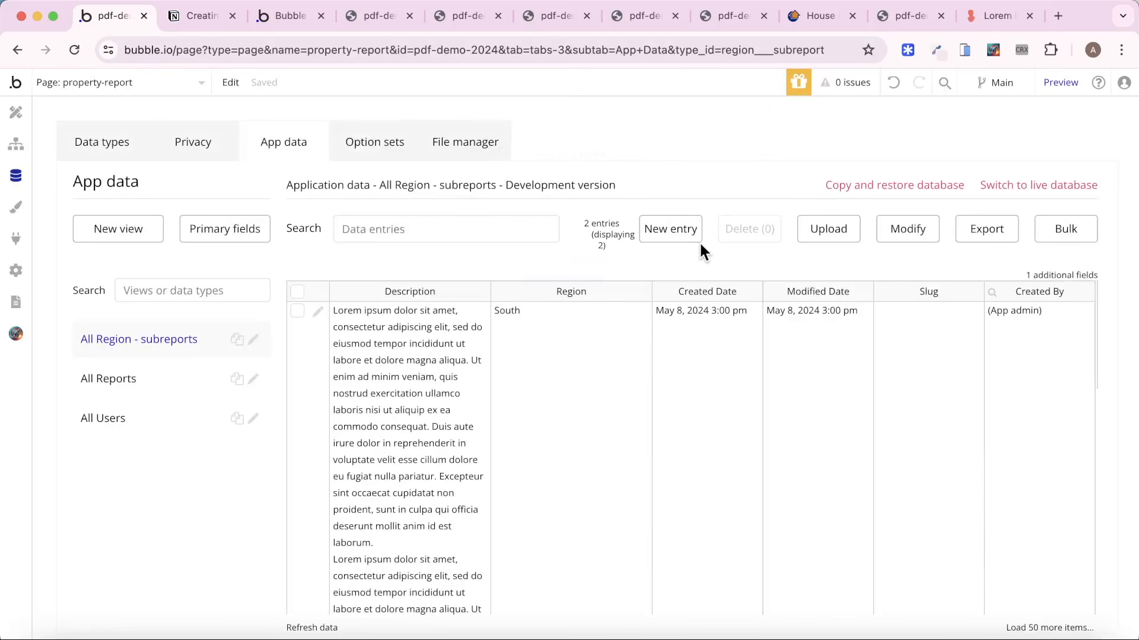
Create a Region - subreport entry with region West and two Lorem ipsum paragraphs as its description.
click(678, 225)
click(608, 190)
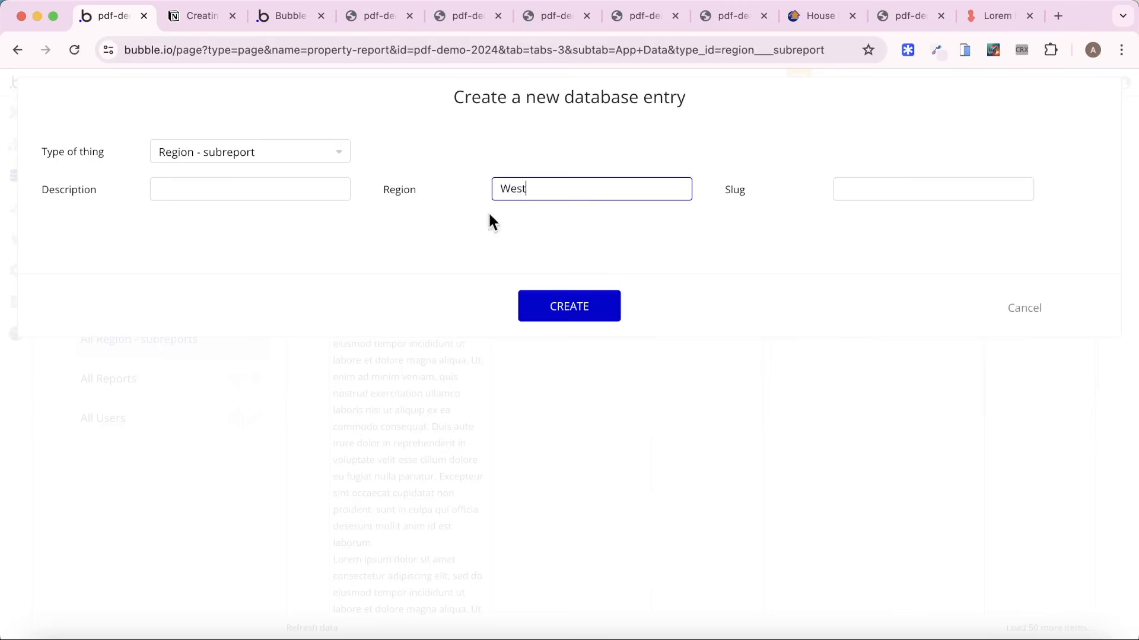
click(272, 185)
key(super+v)
key(Return)
key(Return)
key(super+v)
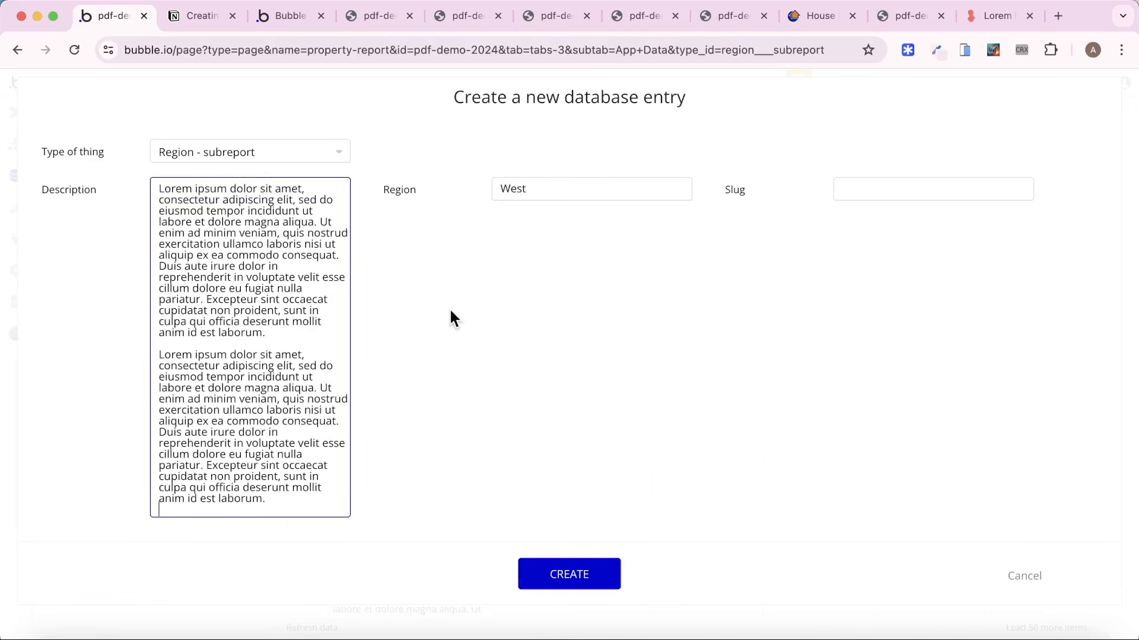
click(560, 584)
click(571, 303)
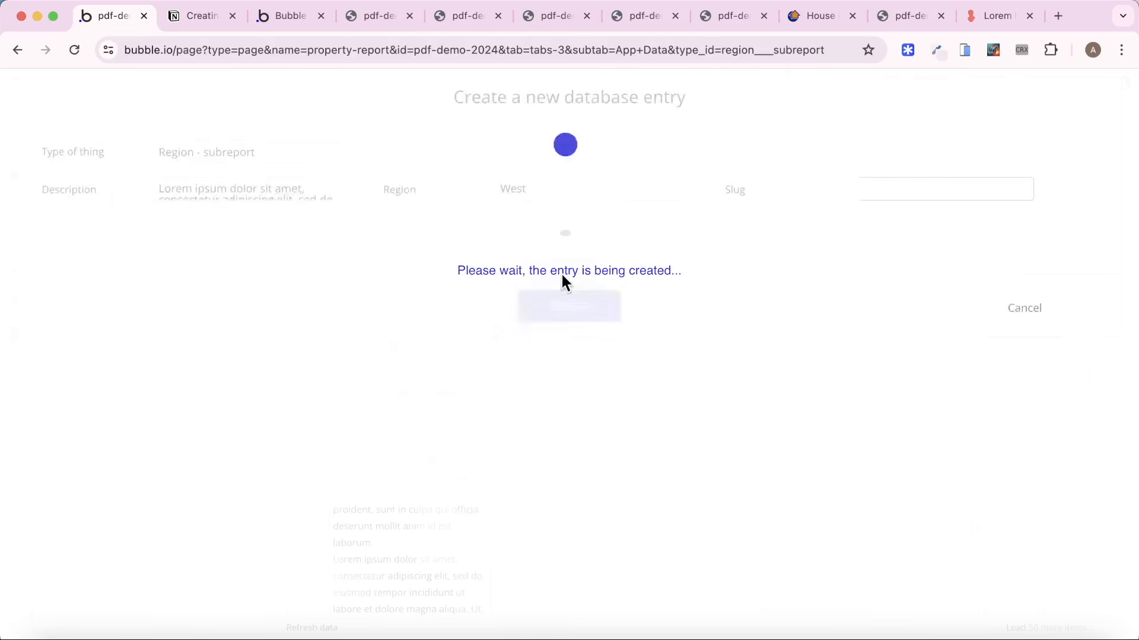
Create a Region - subreport entry with region East and two Lorem ipsum paragraphs as its description.
click(562, 271)
click(651, 230)
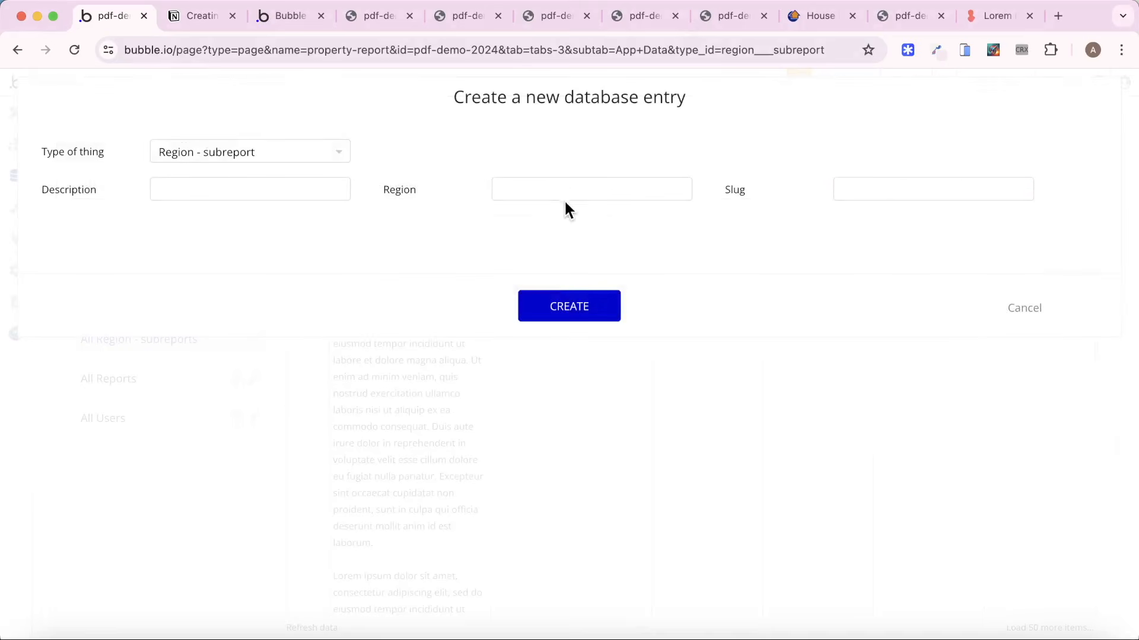
click(562, 188)
click(298, 191)
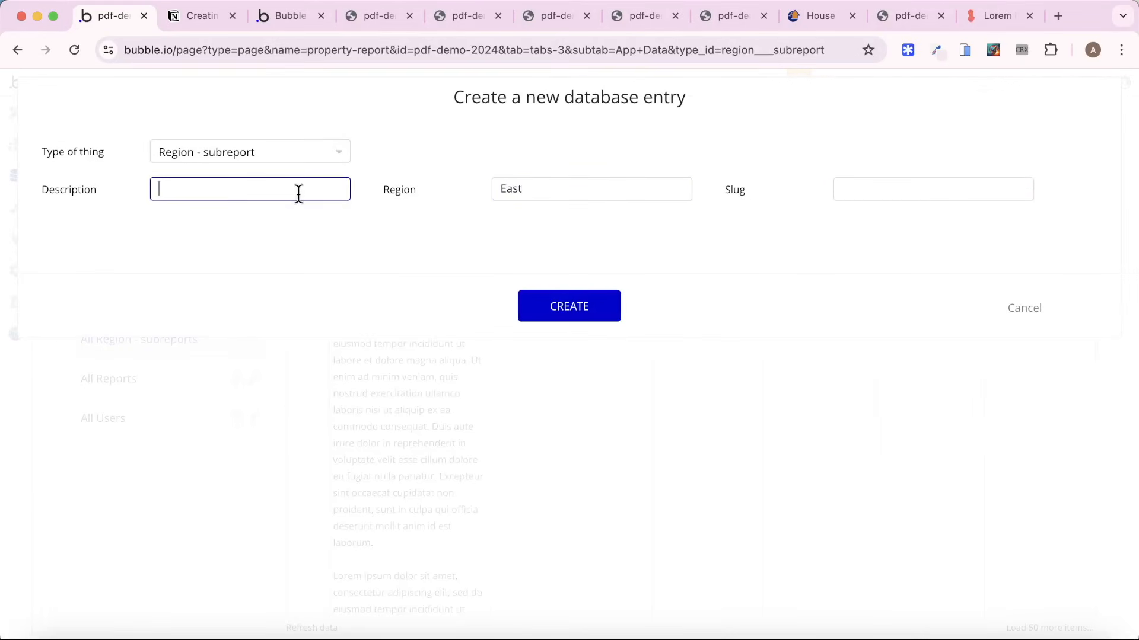
key(super+v)
key(Return)
key(Return)
key(super+v)
key(Return)
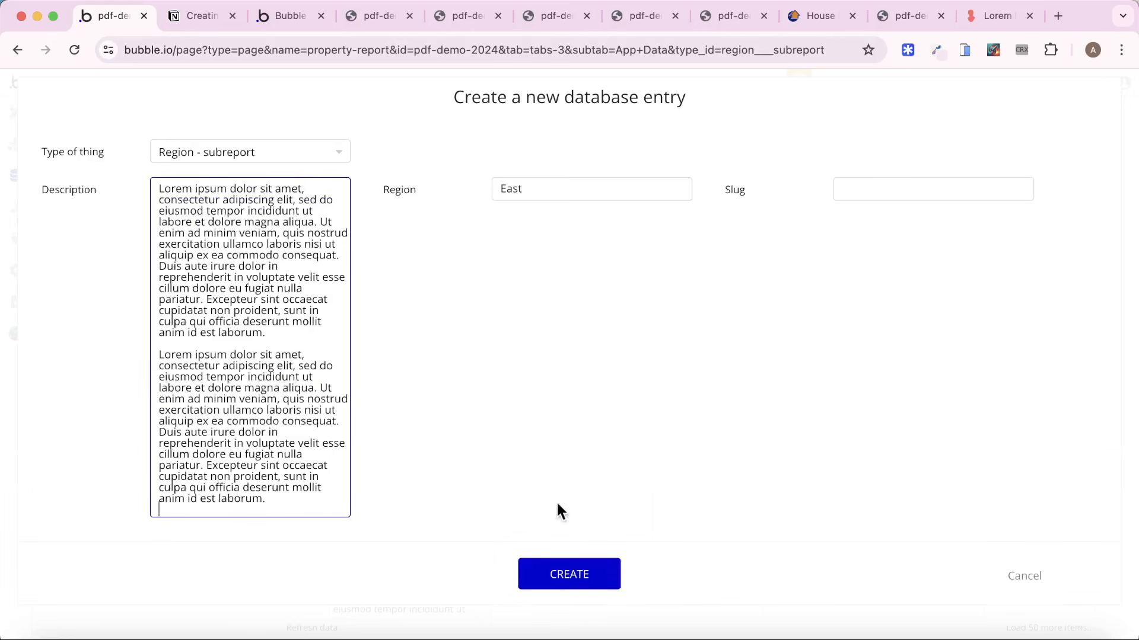
click(567, 581)
click(567, 301)
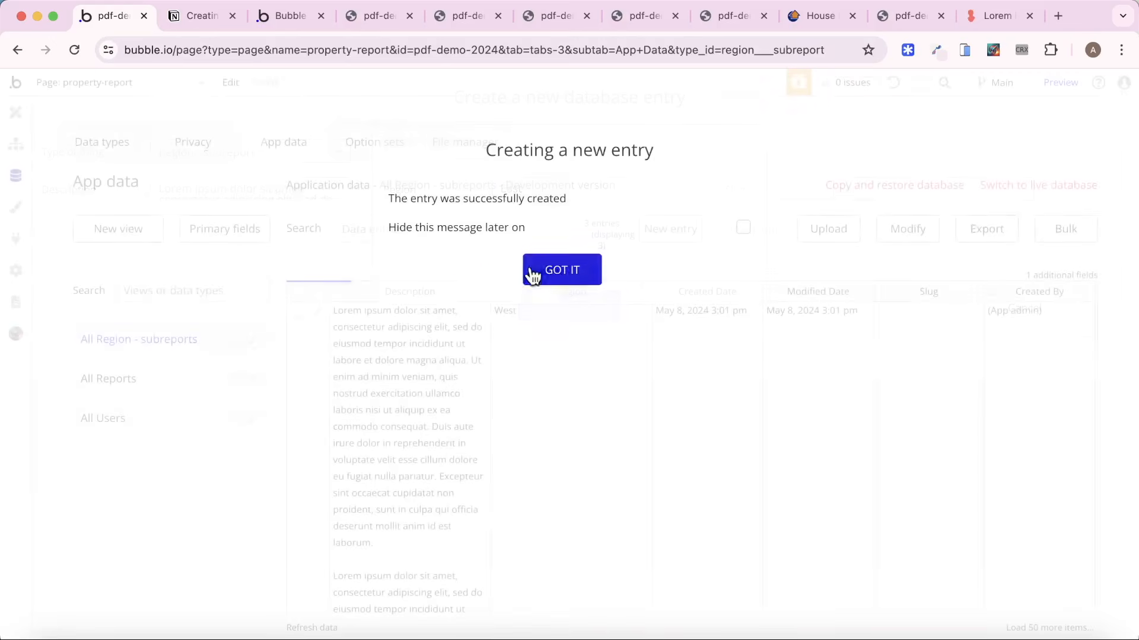
click(531, 269)
Return to the property-report page design and copy the "Welcome to our report" heading from the introduction page.
click(16, 112)
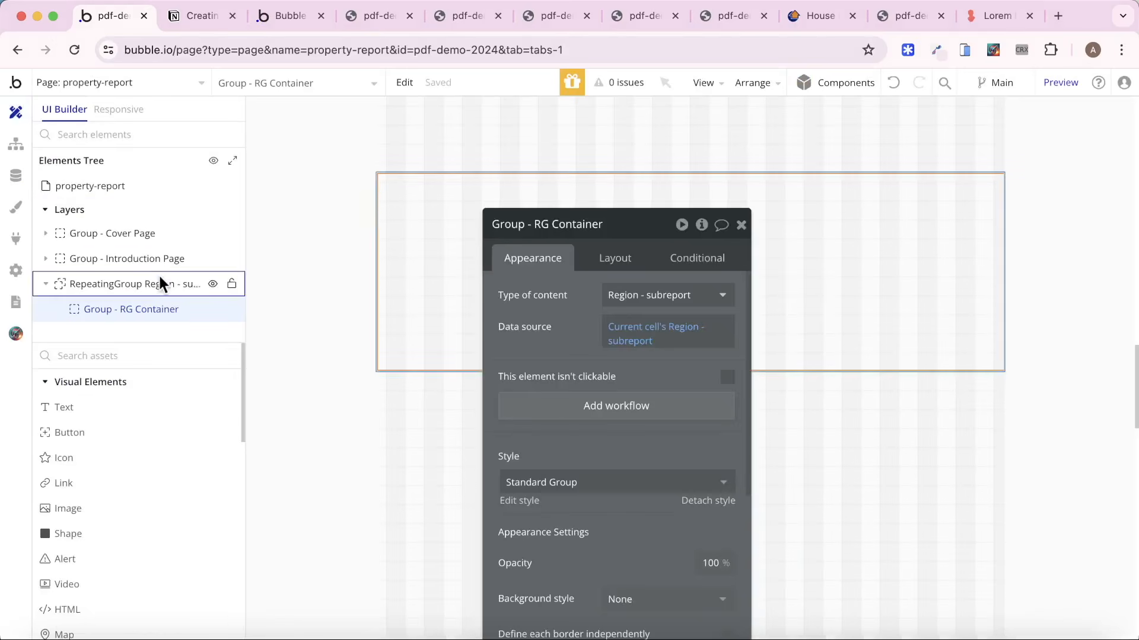
click(130, 410)
click(439, 229)
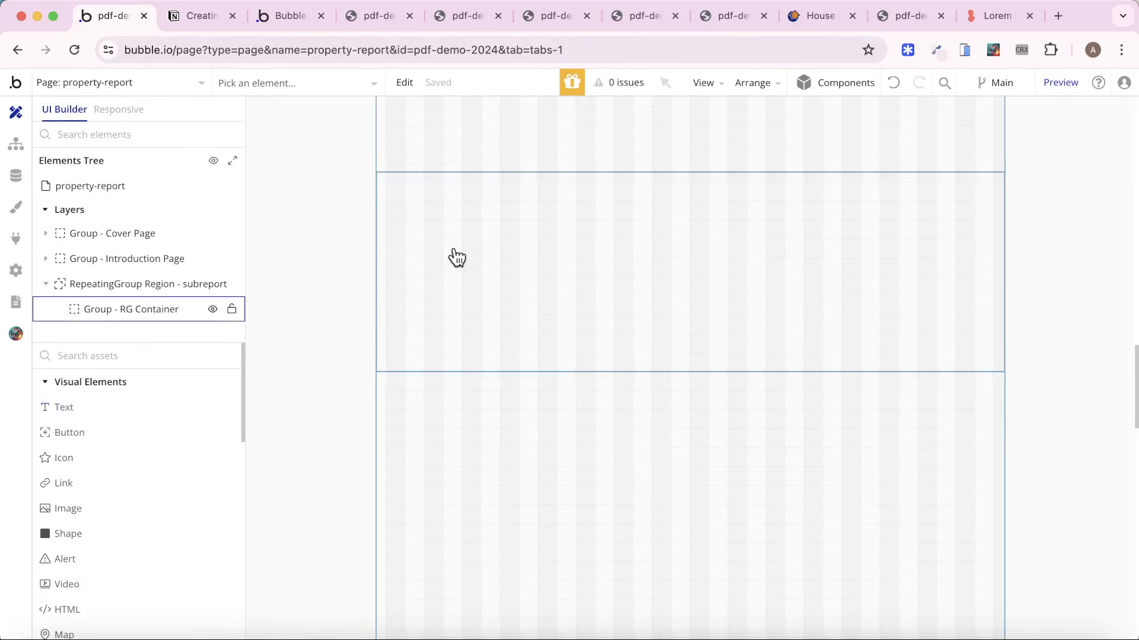
scroll(457, 264, up, 7)
click(519, 327)
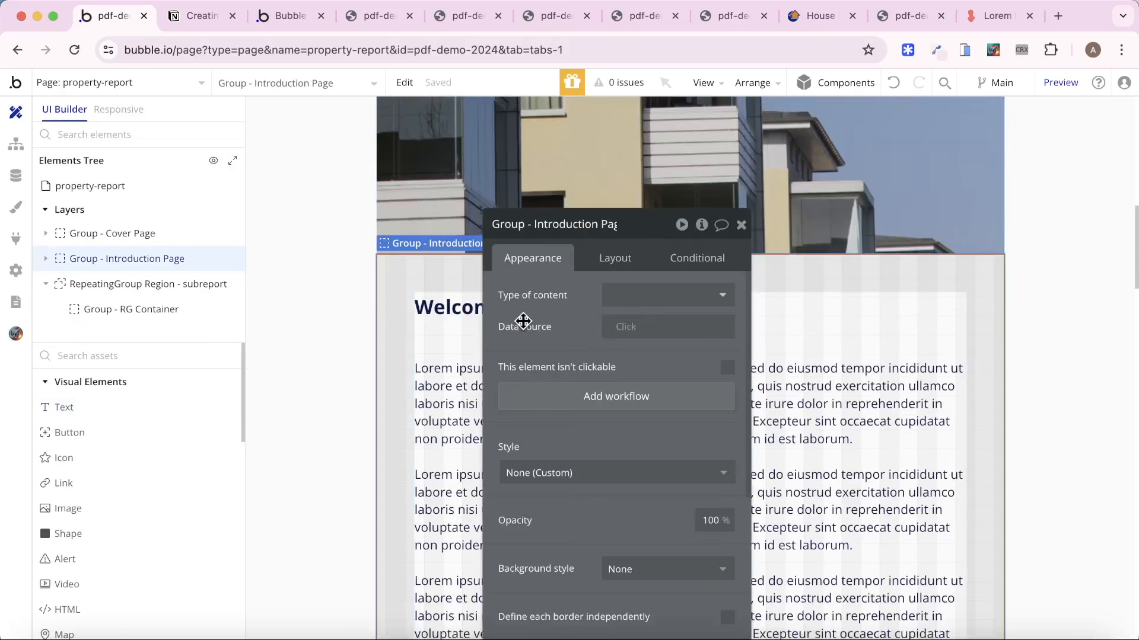
click(433, 323)
scroll(430, 338, down, 10)
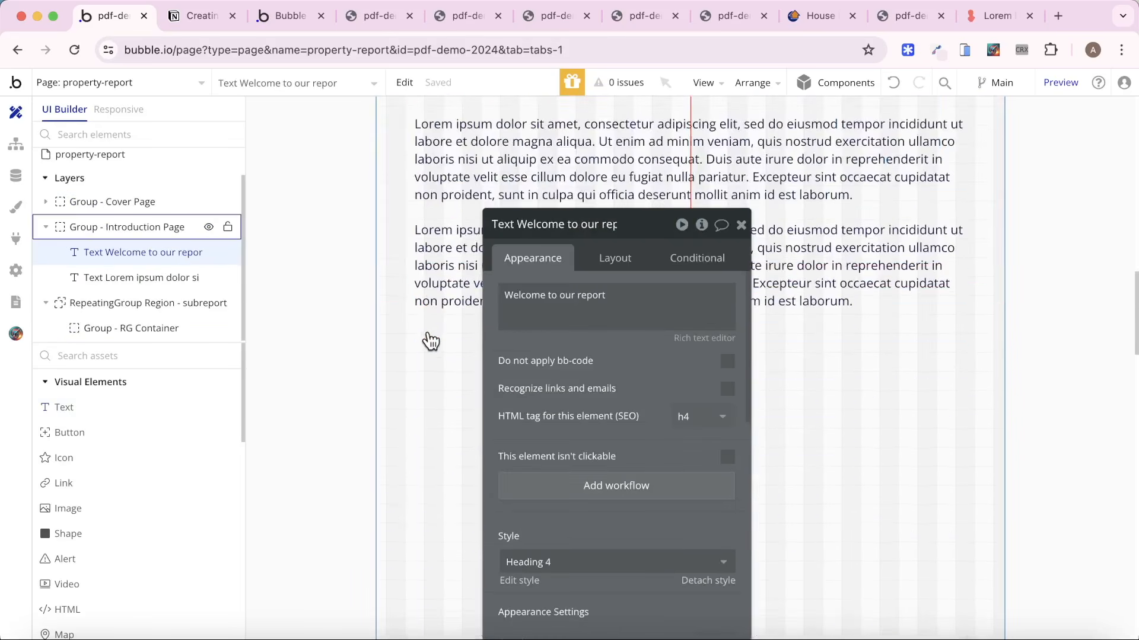
Set the padding of Group - RG Container to 48 px on all four sides.
click(432, 191)
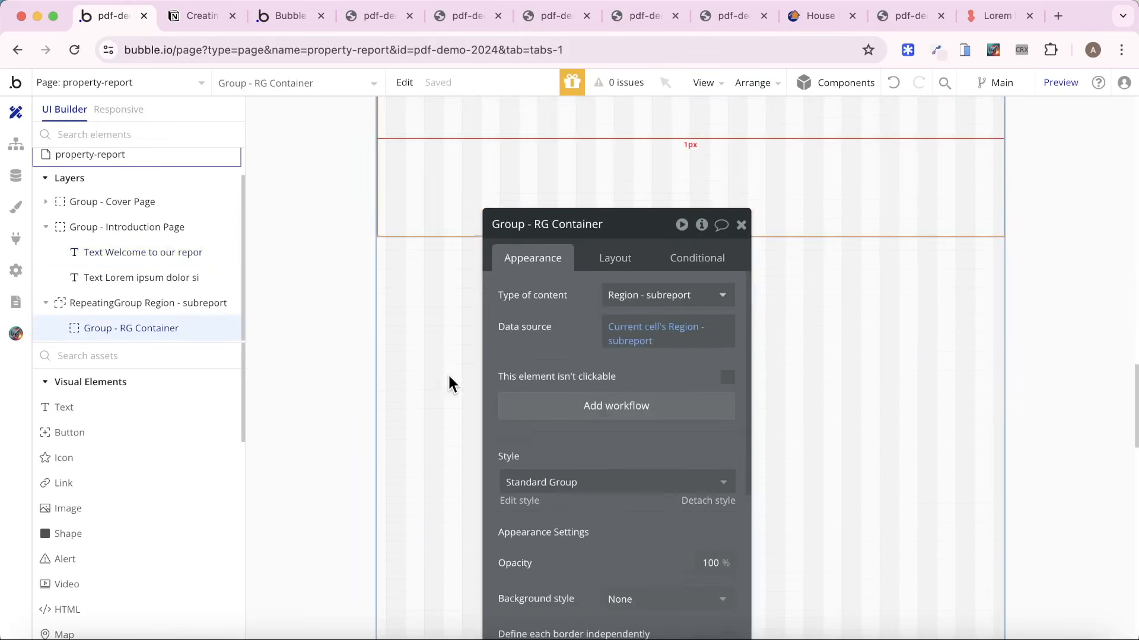
click(616, 258)
scroll(592, 457, down, 4)
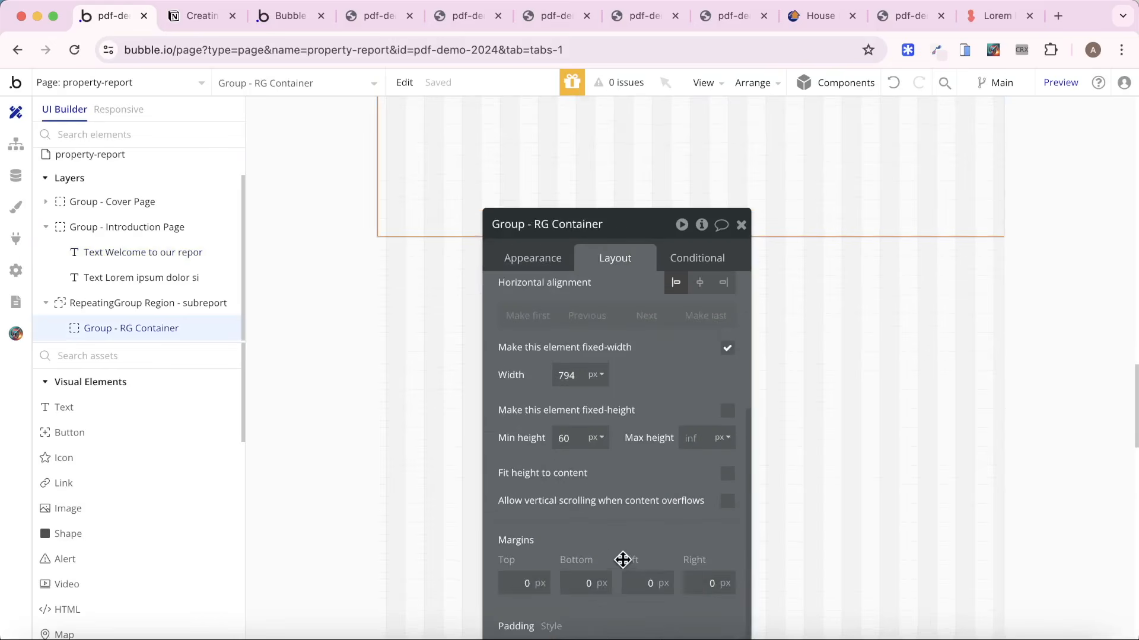
drag(623, 560, 614, 470)
text(4)
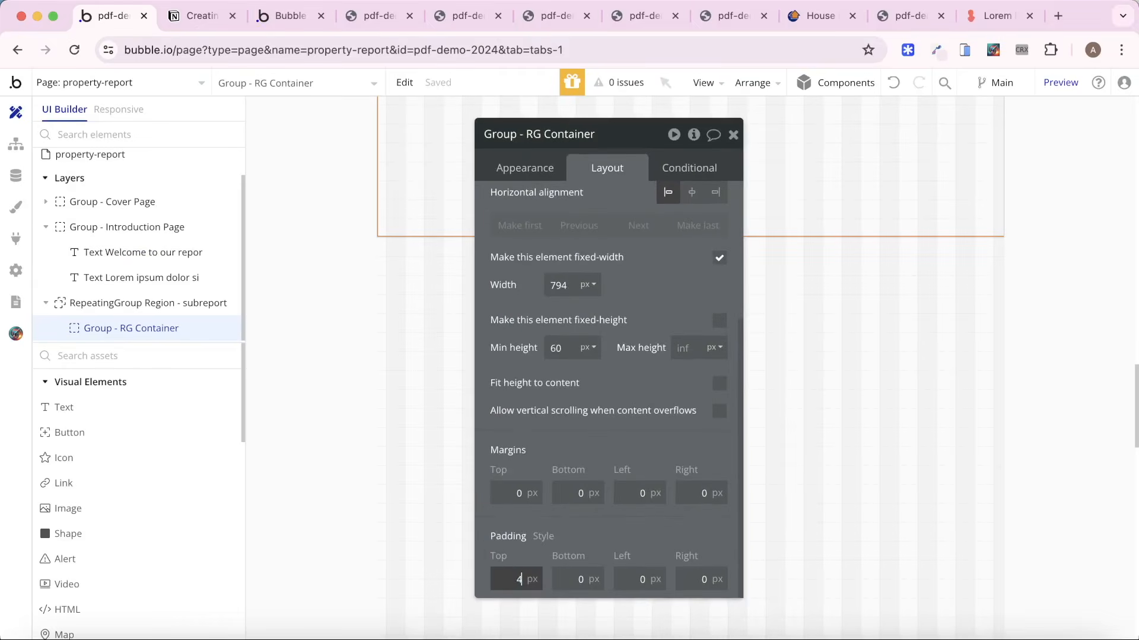
text(8)
click(593, 581)
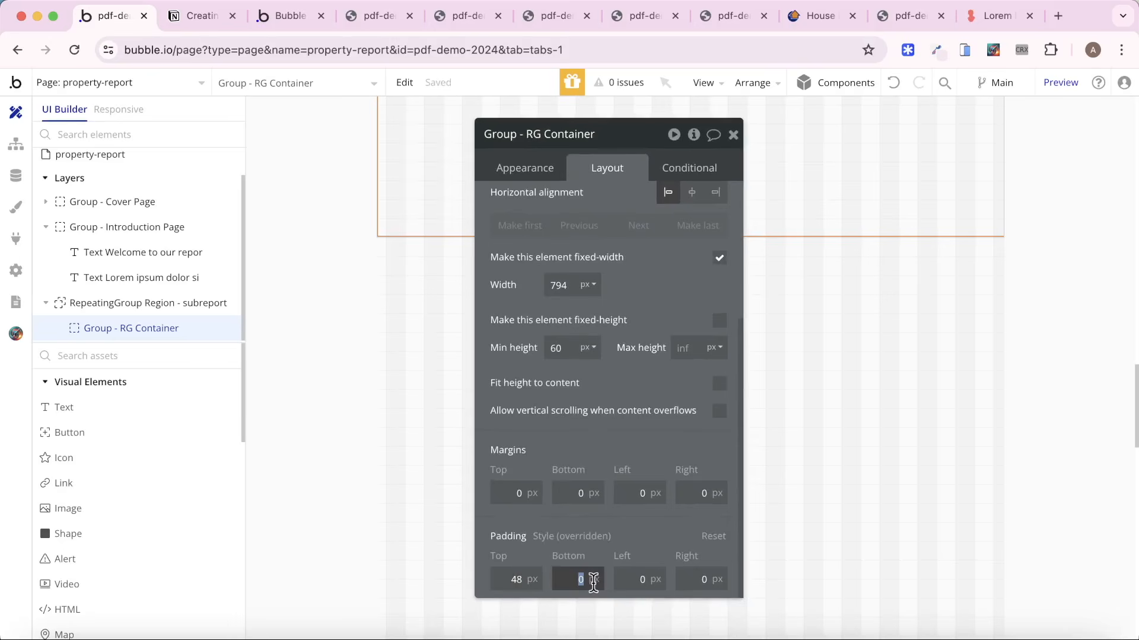
text(48)
click(618, 577)
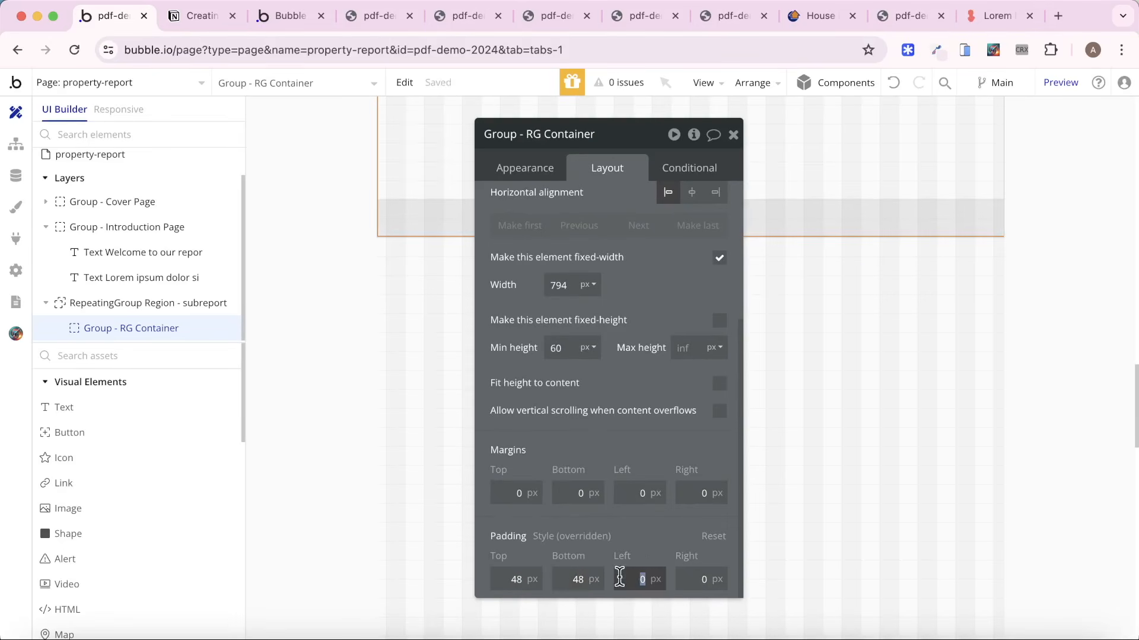
text(48)
click(682, 578)
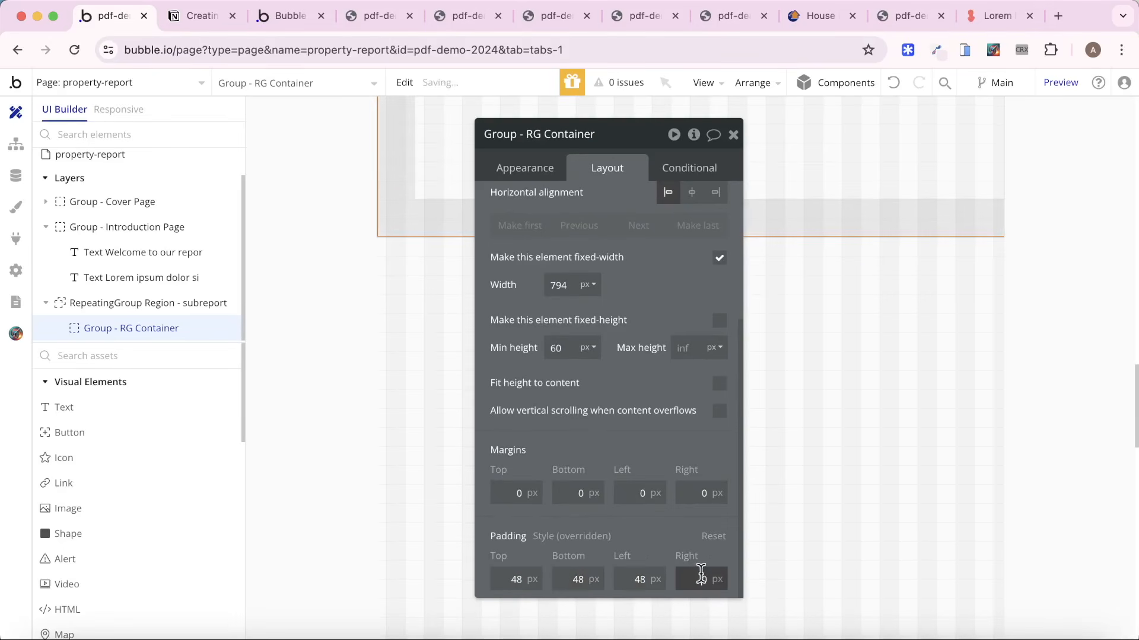
text(49)
key(BackSpace)
text(8)
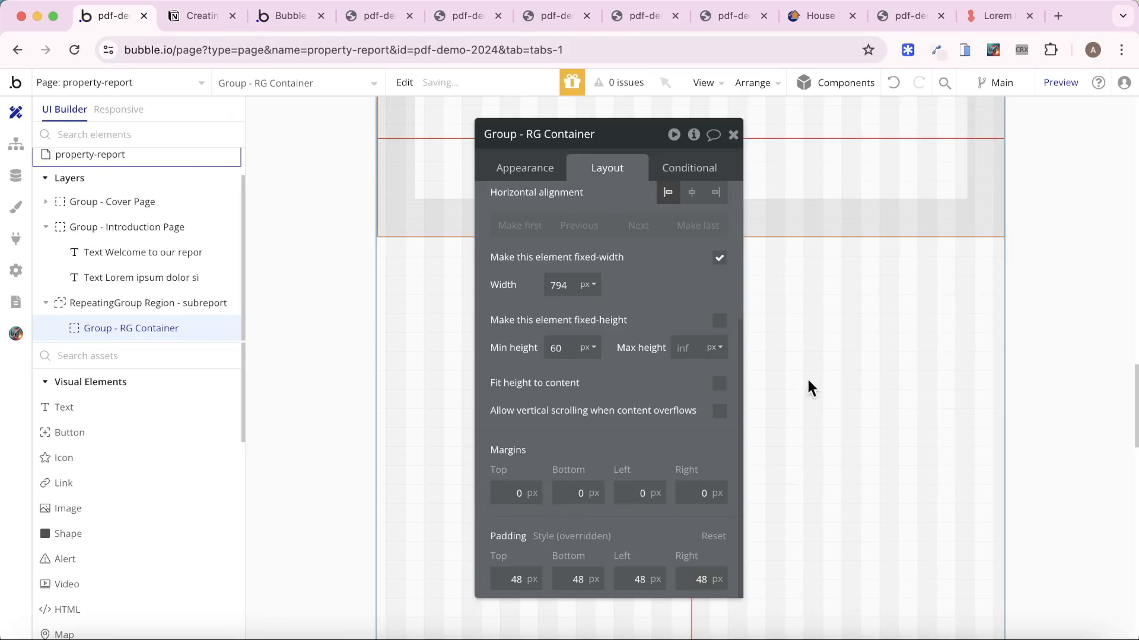
Paste the copied heading into Group - RG Container.
scroll(477, 353, up, 3)
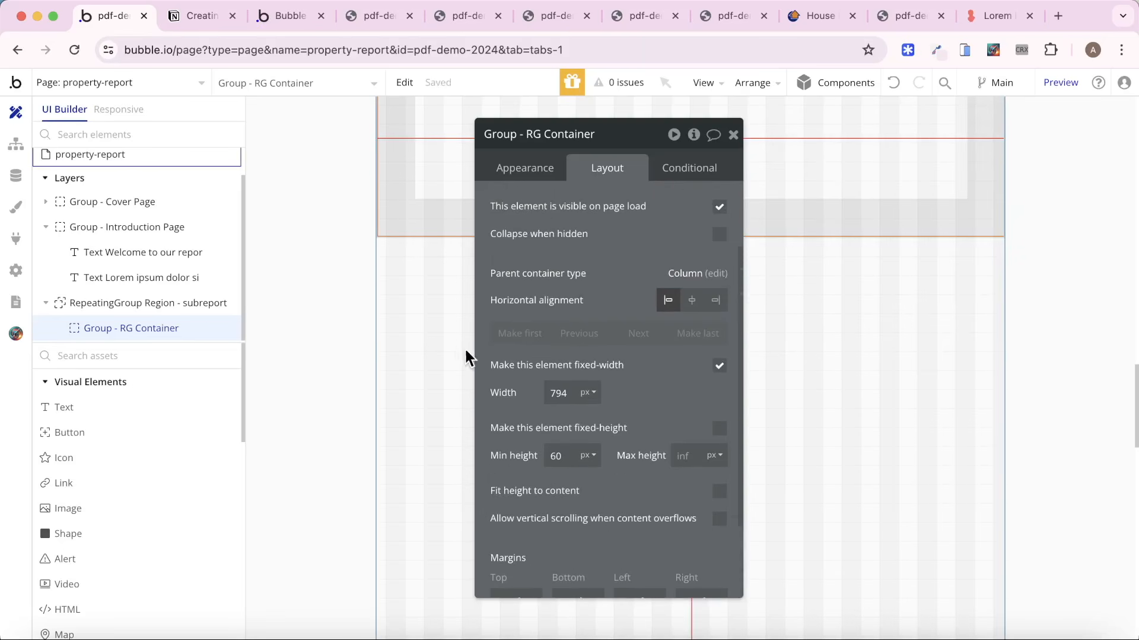
scroll(415, 353, up, 3)
key(super+v)
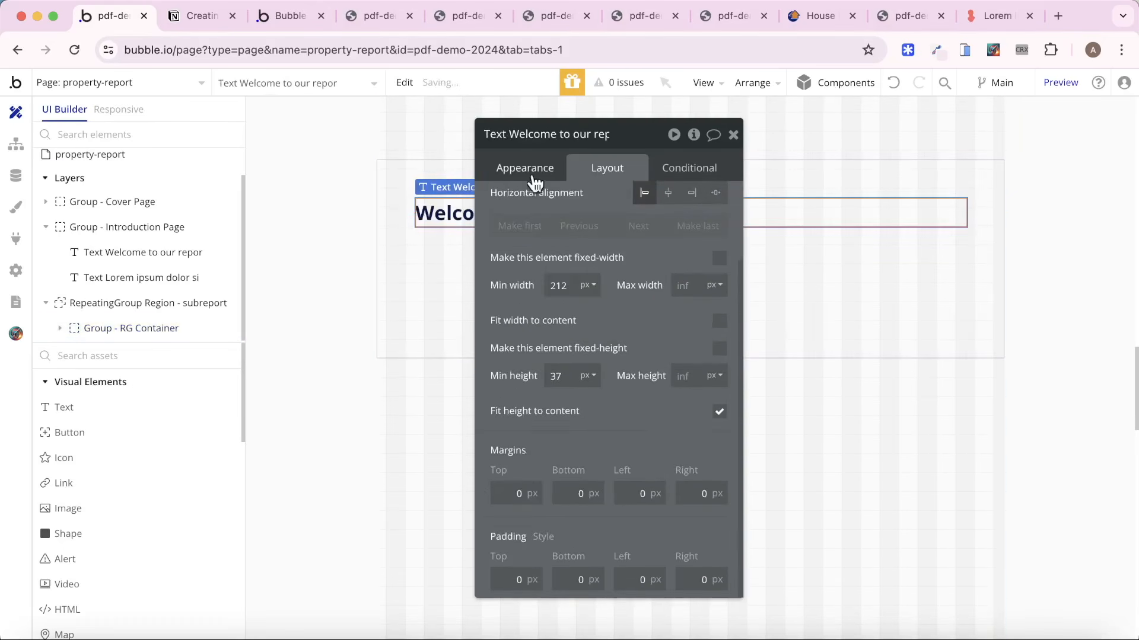
Replace the pasted heading's text with the dynamic value Parent group's Region - subreport's Region.
click(536, 166)
click(581, 170)
click(536, 174)
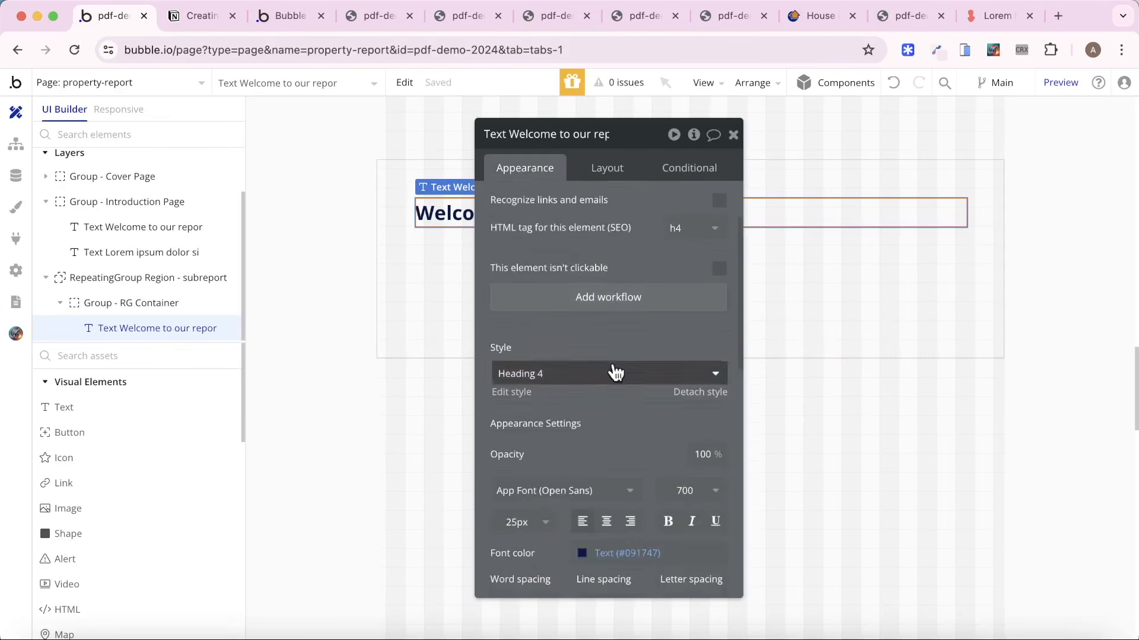
scroll(612, 366, up, 2)
triple_click(610, 220)
key(BackSpace)
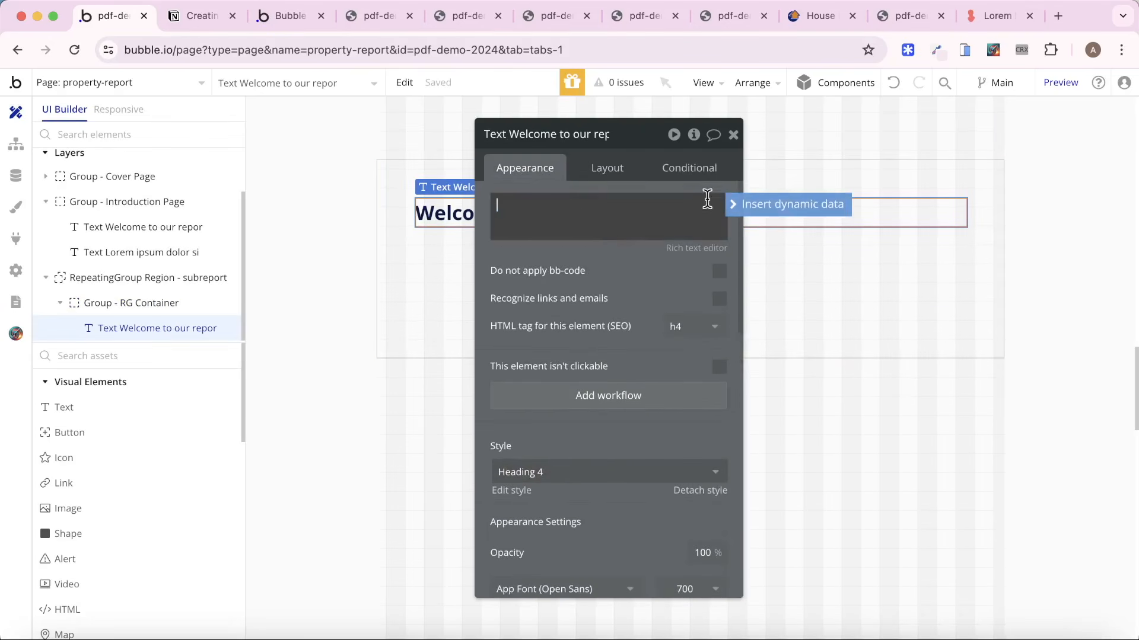
click(758, 208)
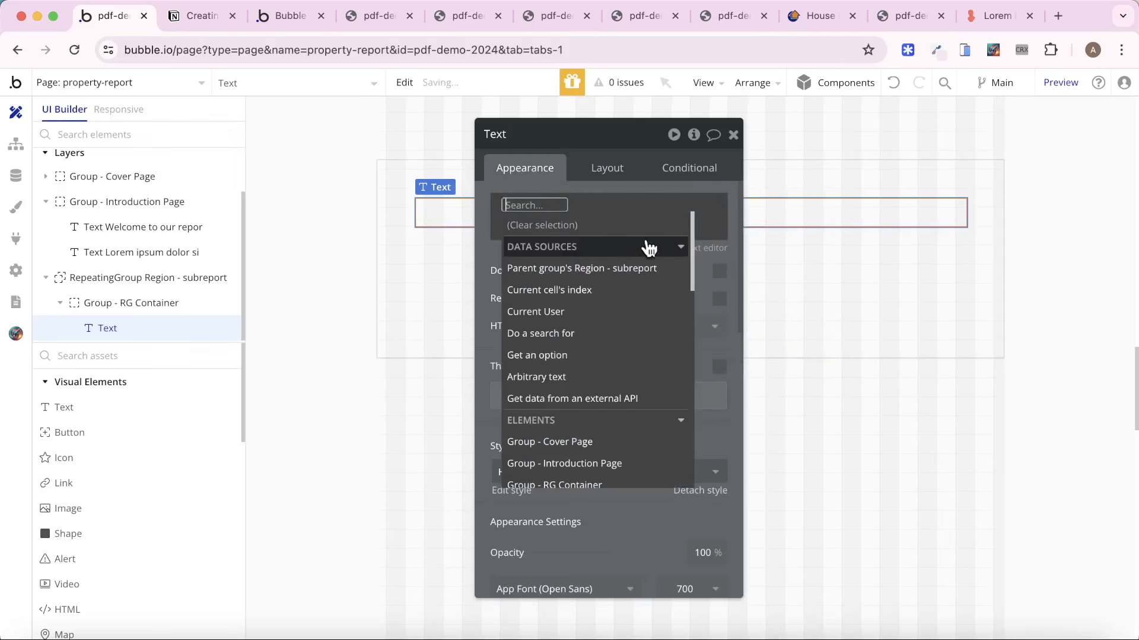
click(626, 277)
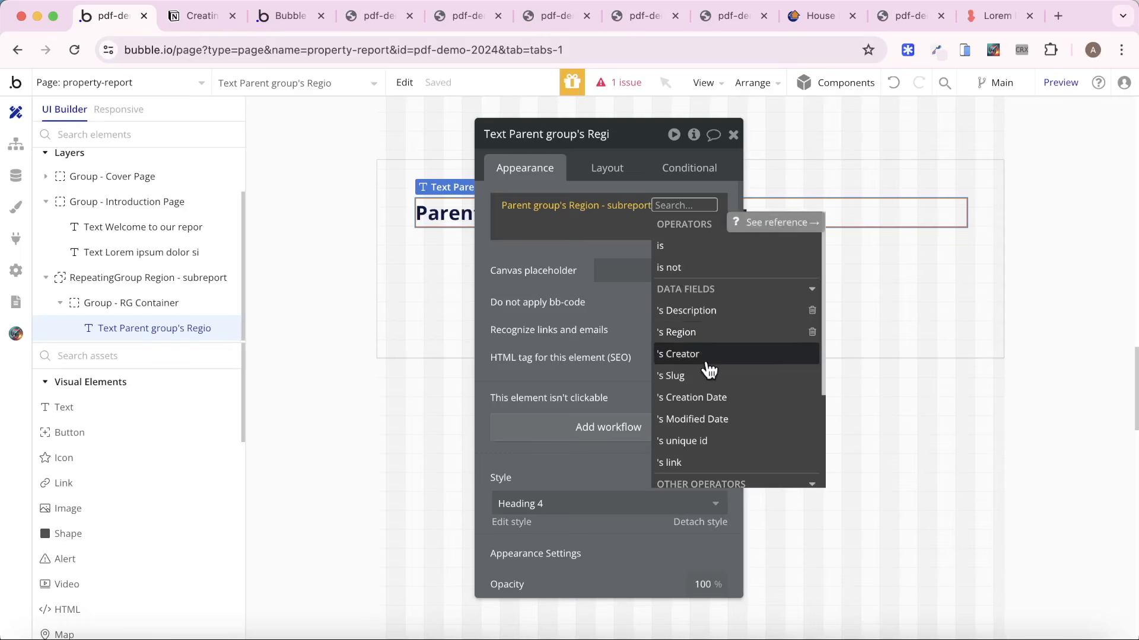
click(707, 333)
click(490, 294)
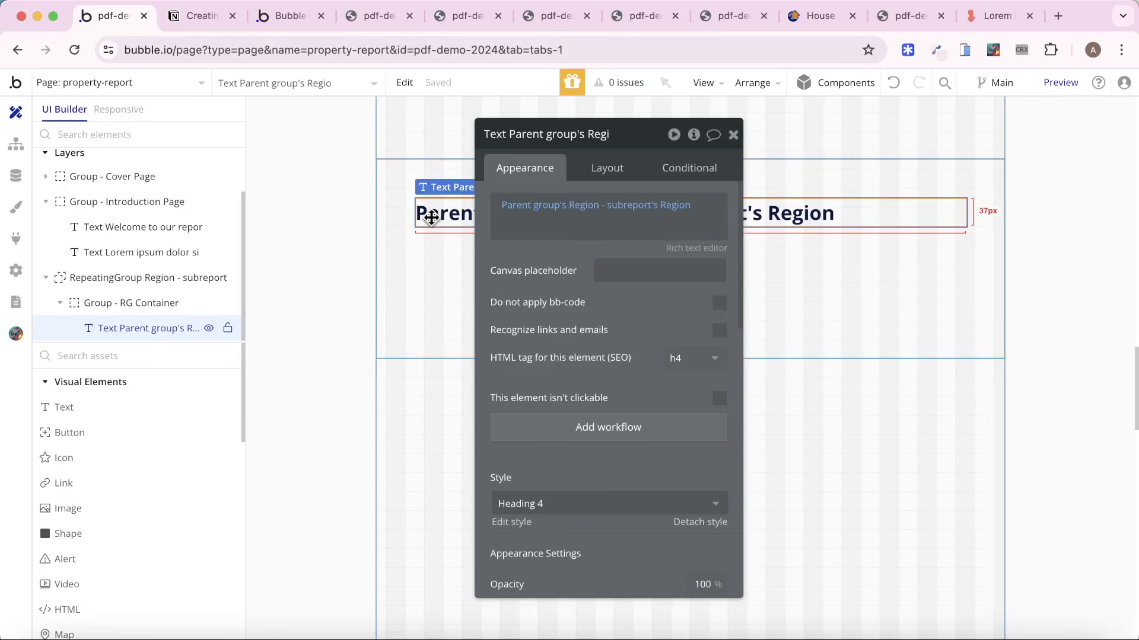
Paste a second copy of the heading into Group - RG Container and apply a 24 px row gap between the container's elements.
key(super+v)
click(437, 330)
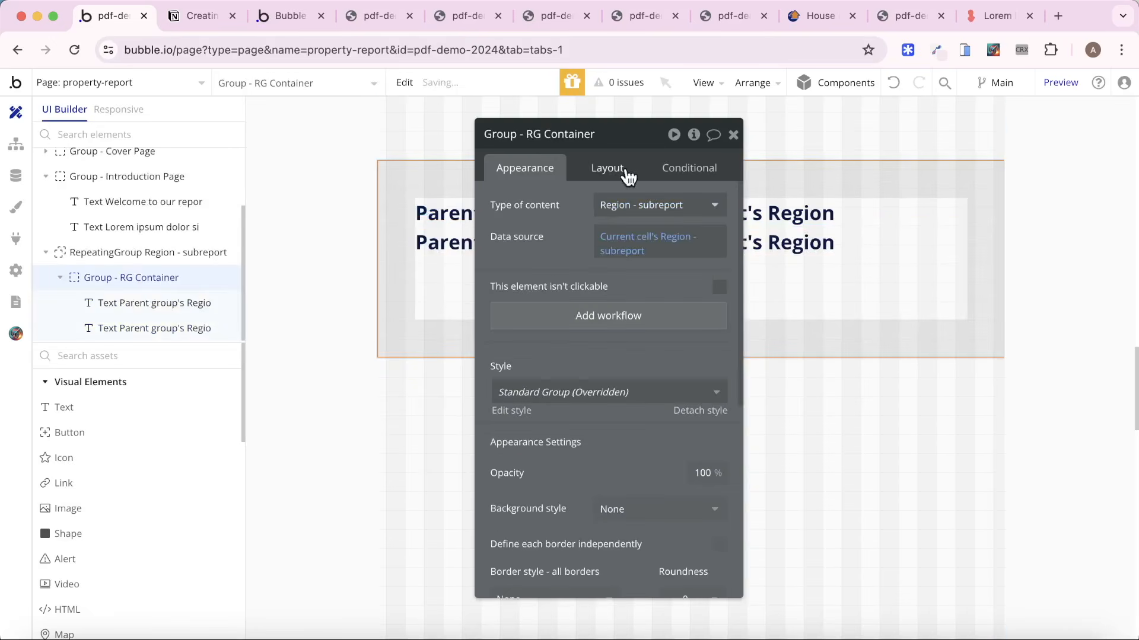
click(627, 174)
click(712, 267)
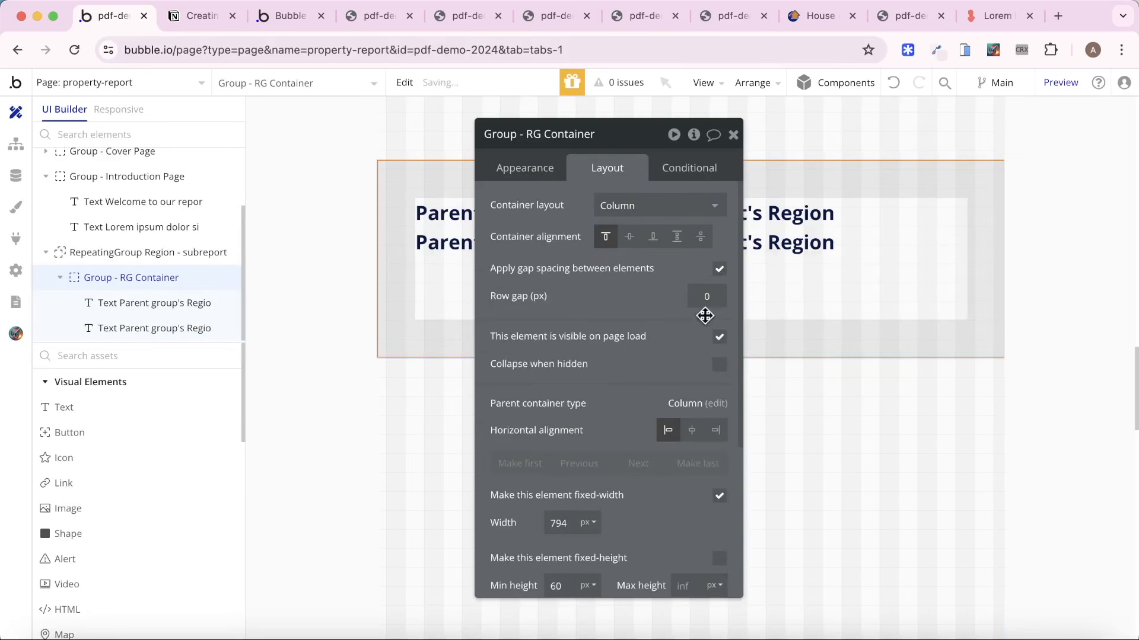
click(707, 296)
text(24)
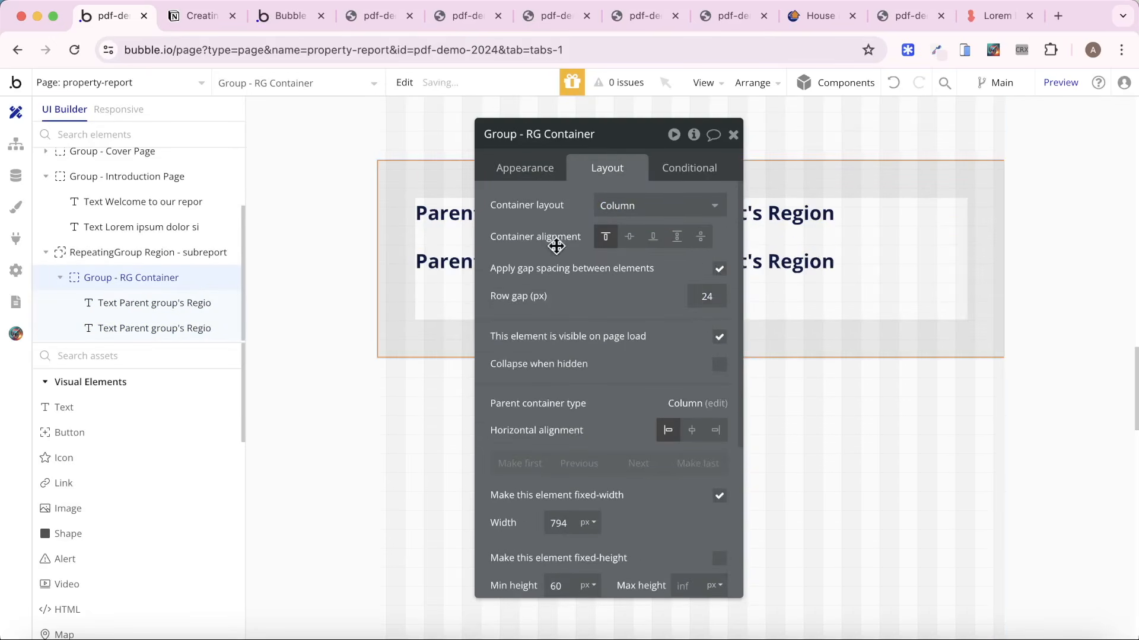
Switch the second text's dynamic value to Parent group's Region - subreport's Description and give it the Body Large style.
click(418, 261)
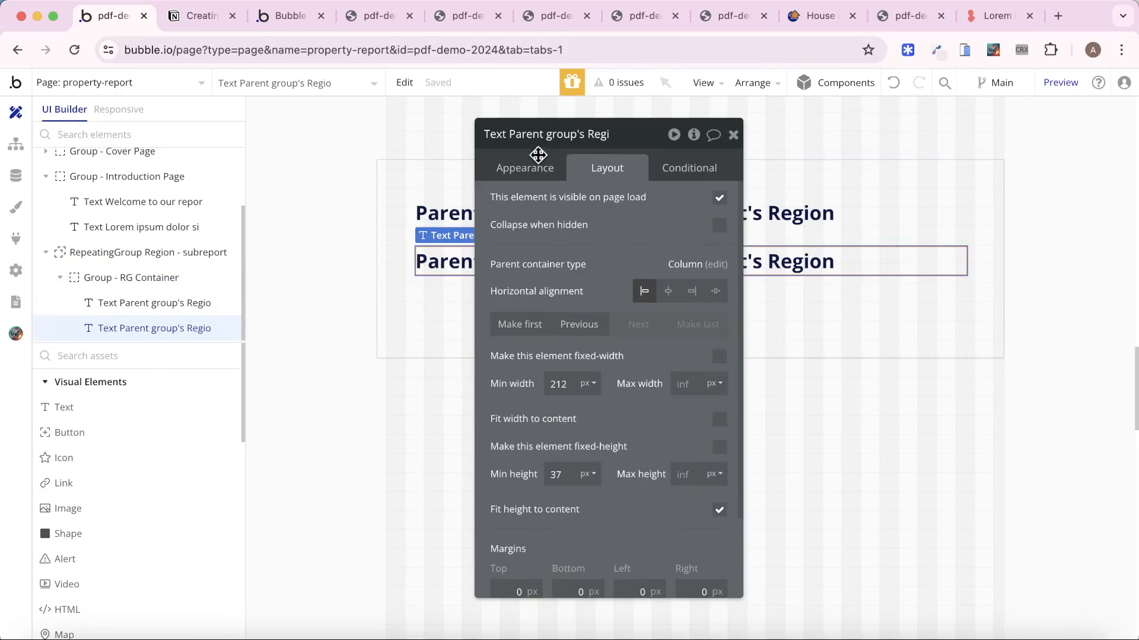
click(534, 166)
click(675, 205)
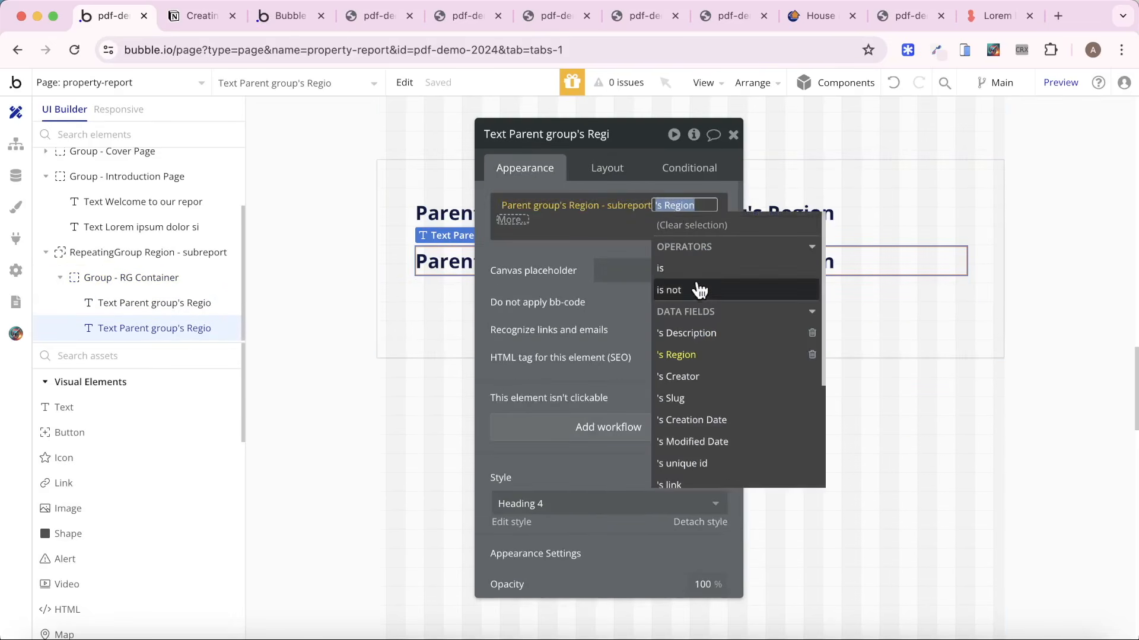
click(712, 333)
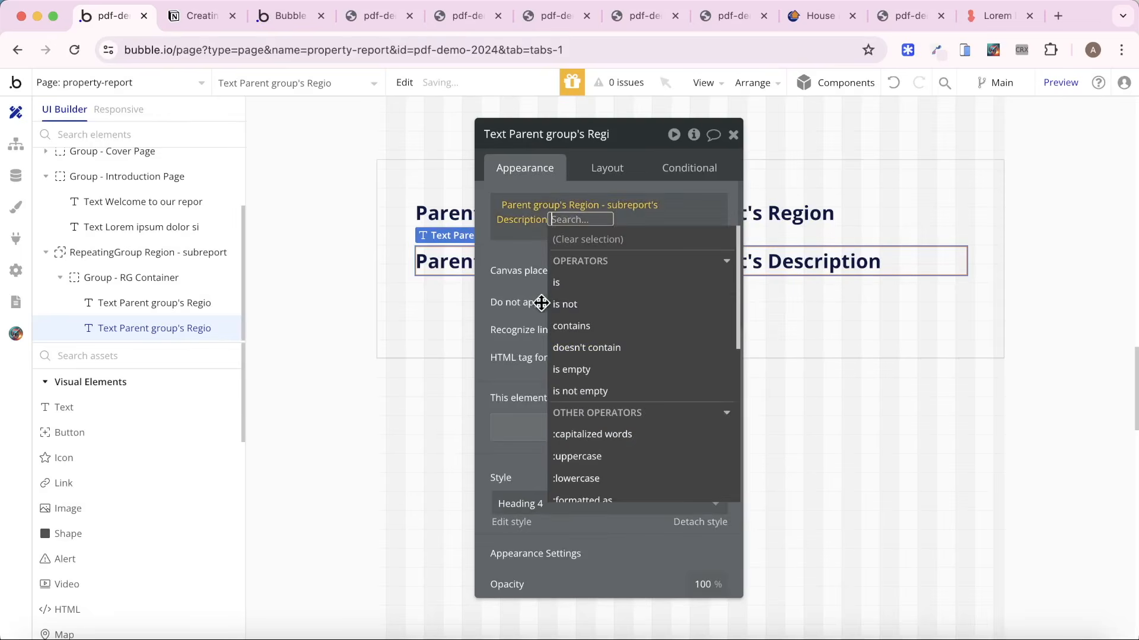
click(541, 304)
drag(588, 445, 602, 359)
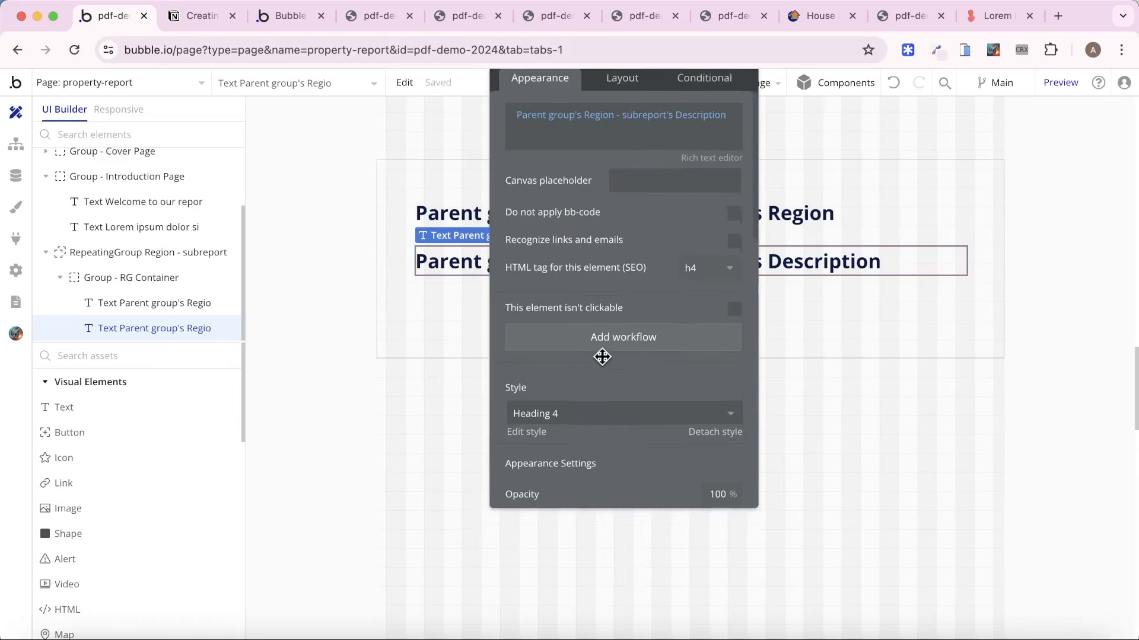
click(622, 420)
click(608, 490)
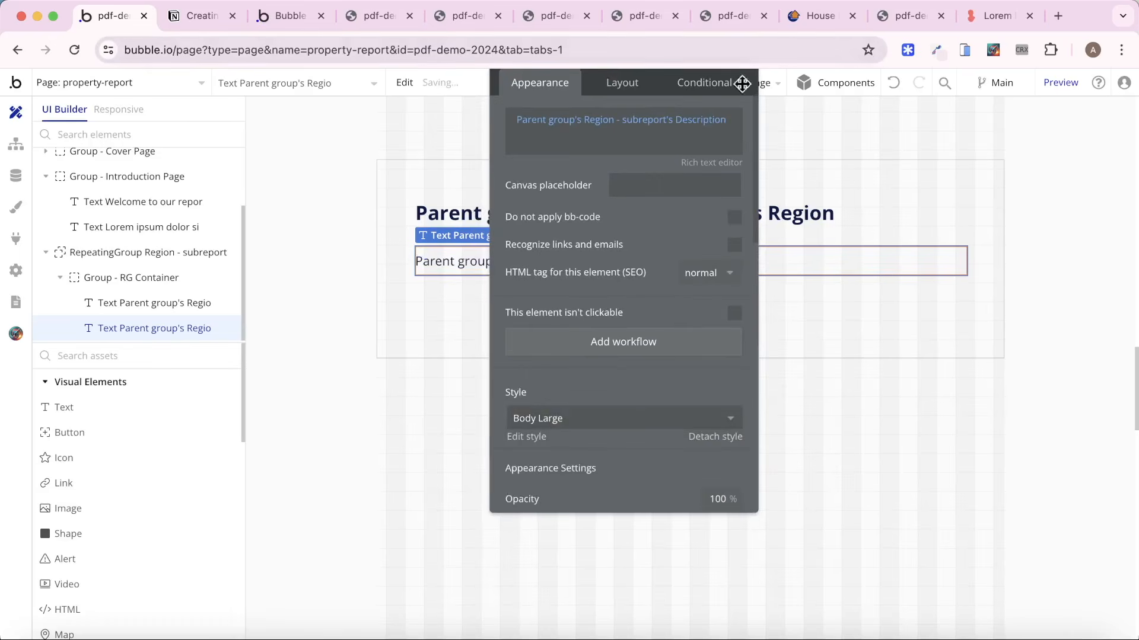
Preview the property-report page and examine how the region subreports are laid out in the repeating group.
click(1053, 83)
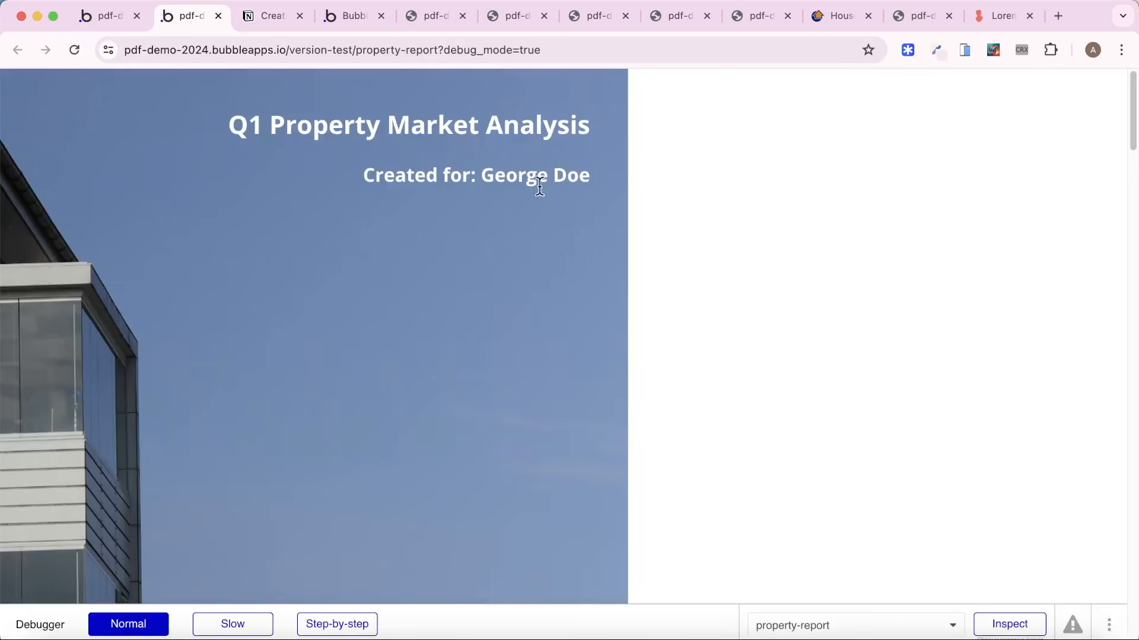
scroll(542, 177, down, 10)
scroll(450, 236, down, 15)
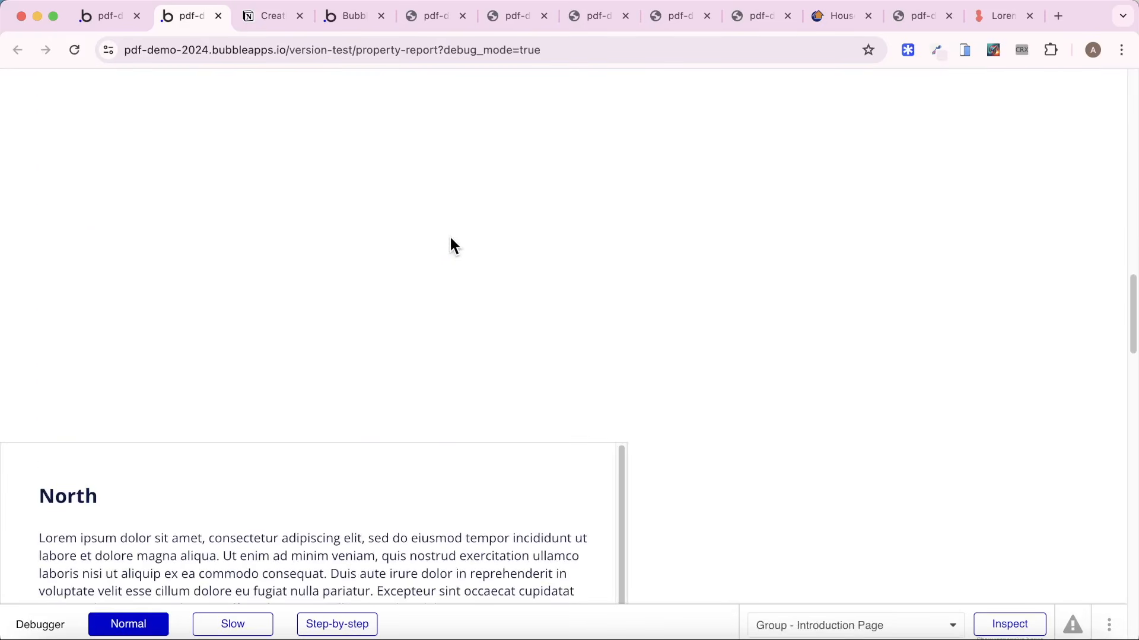
scroll(443, 253, down, 10)
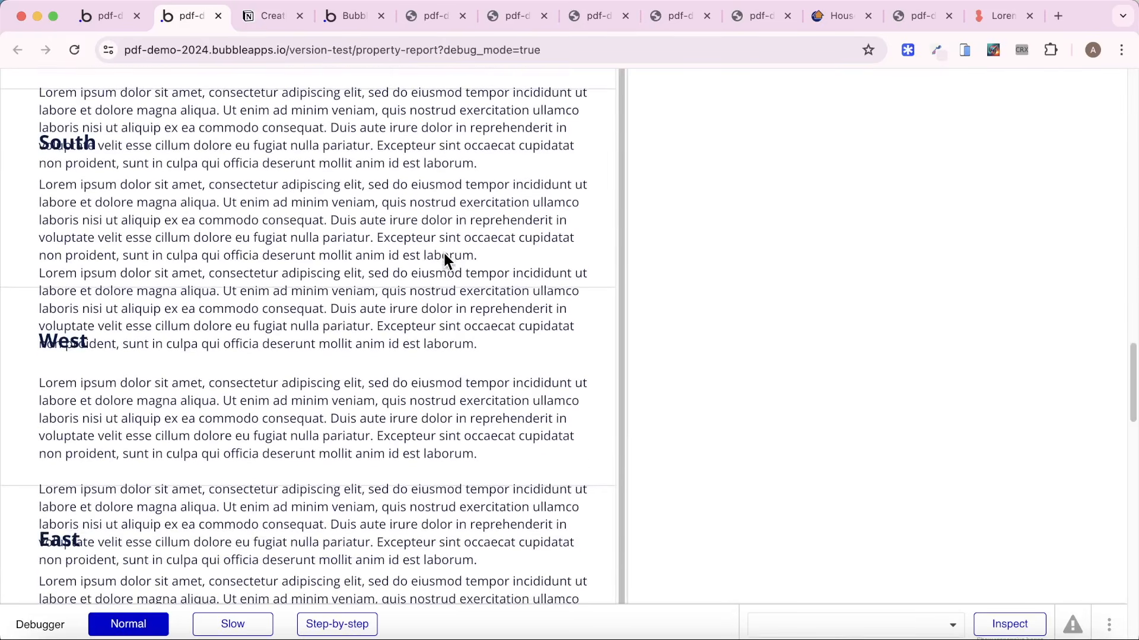
scroll(446, 253, up, 2)
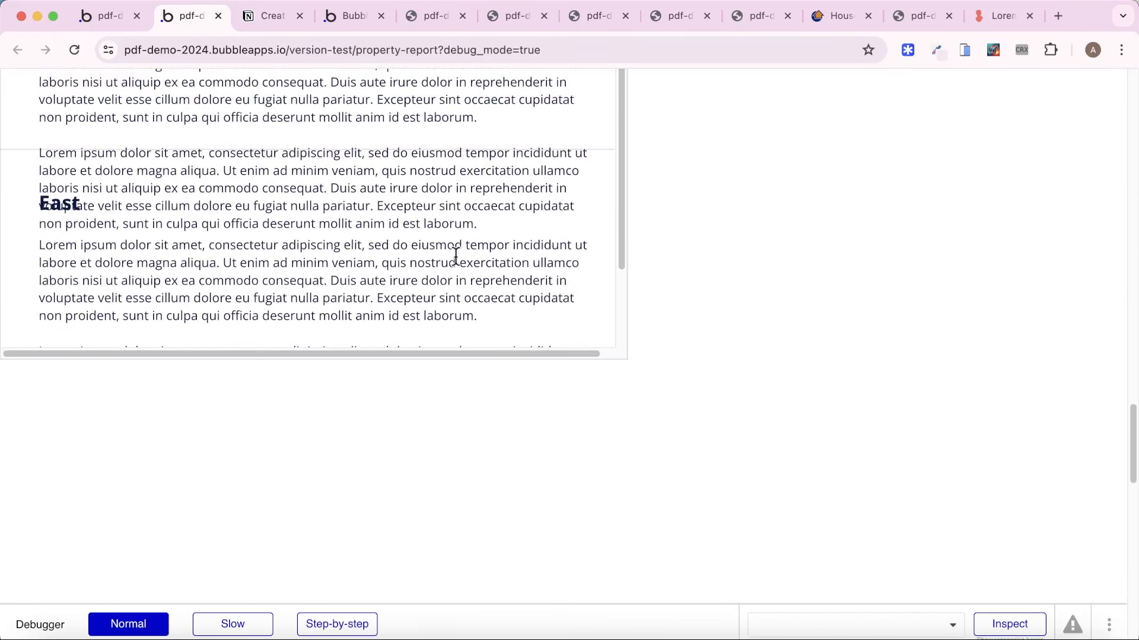
scroll(717, 301, up, 10)
scroll(270, 319, down, 1)
scroll(271, 320, up, 2)
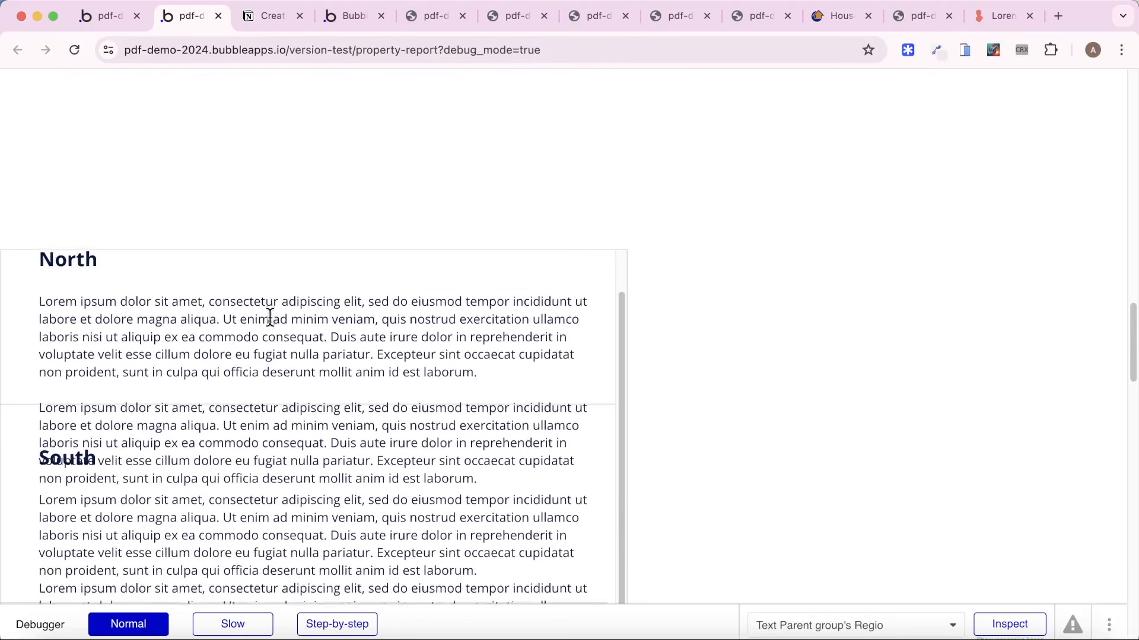
Set the separator style of RepeatingGroup Region - subreport to None.
scroll(225, 329, down, 1)
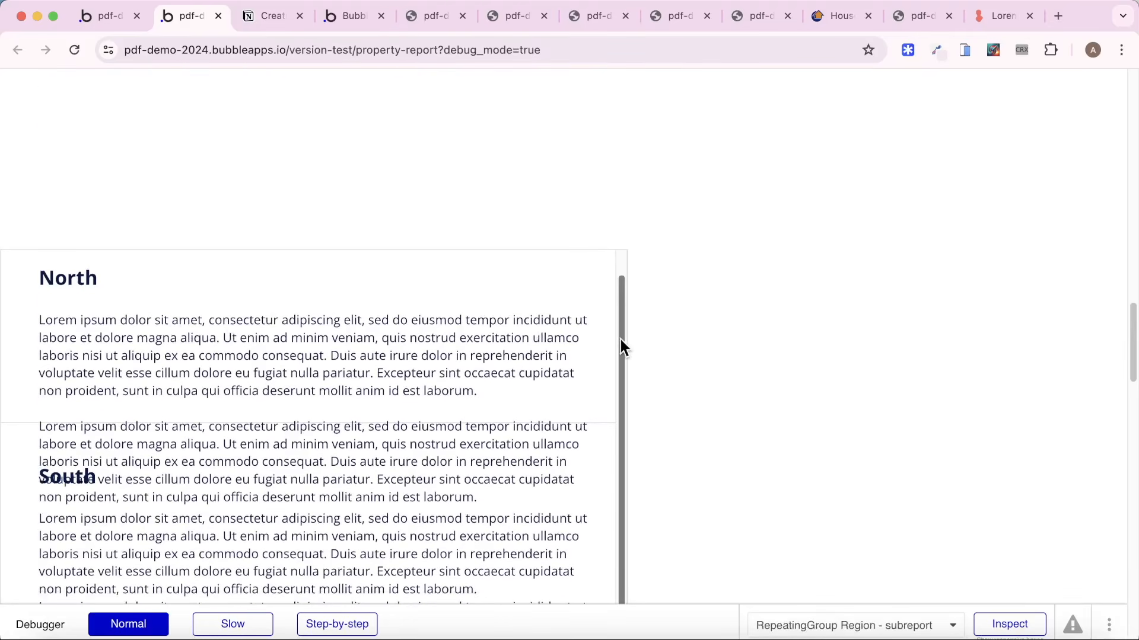
drag(620, 340, 614, 287)
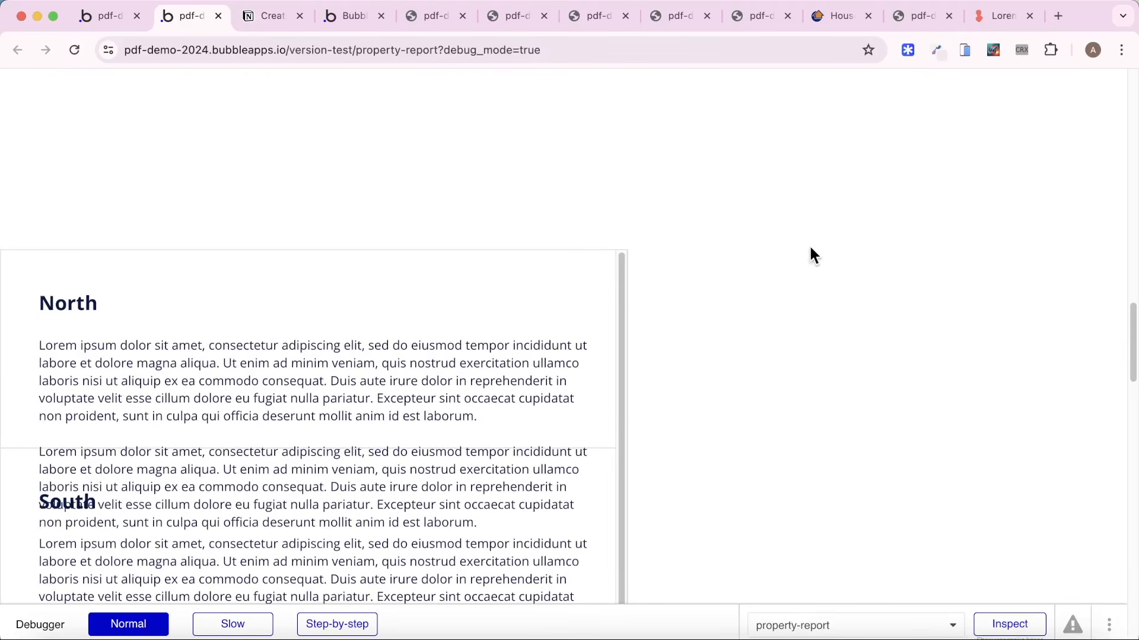
scroll(806, 266, down, 3)
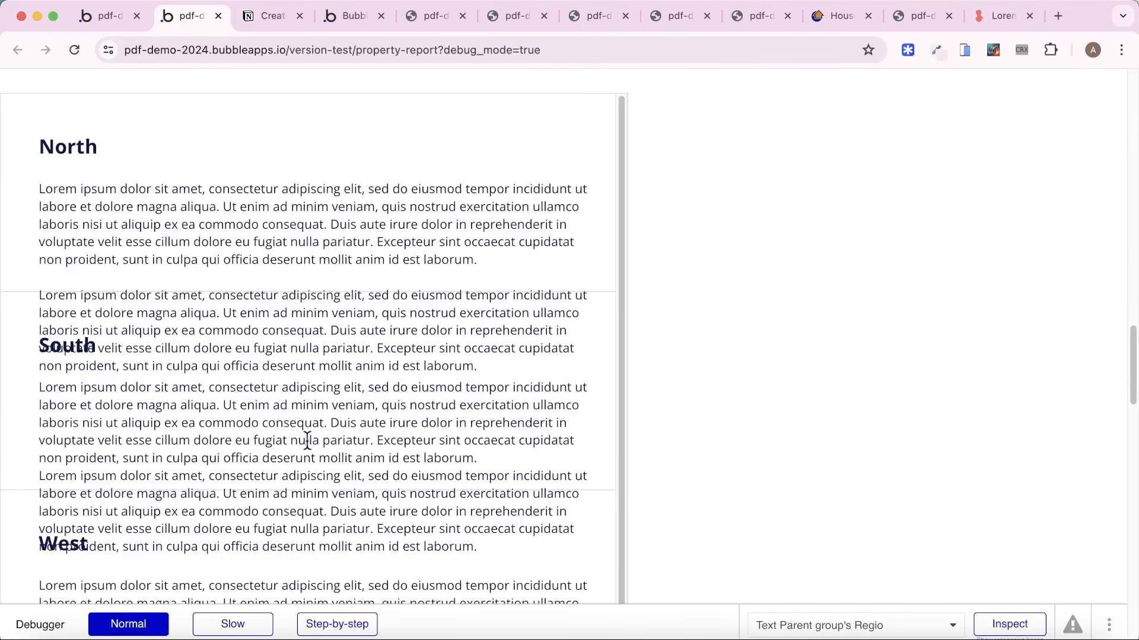
click(107, 16)
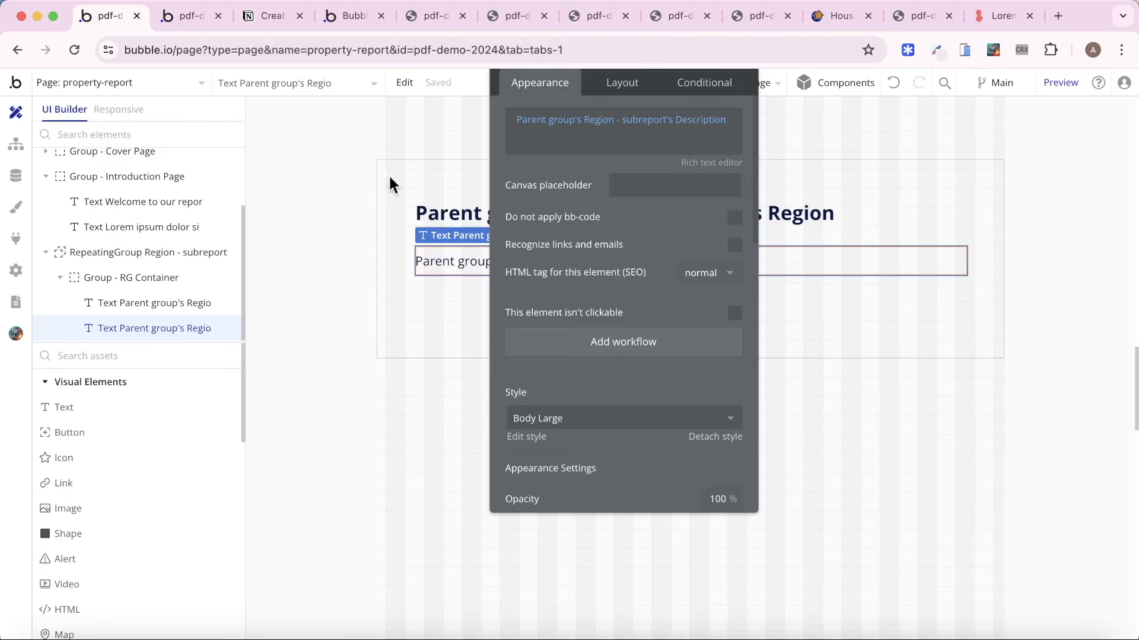
click(445, 317)
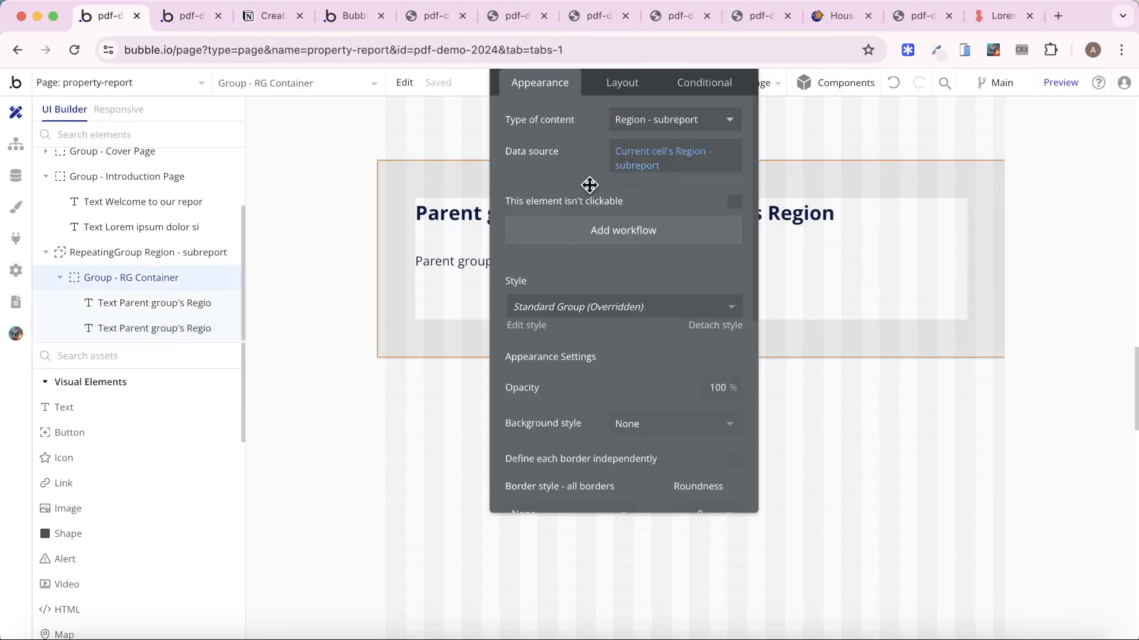
click(491, 338)
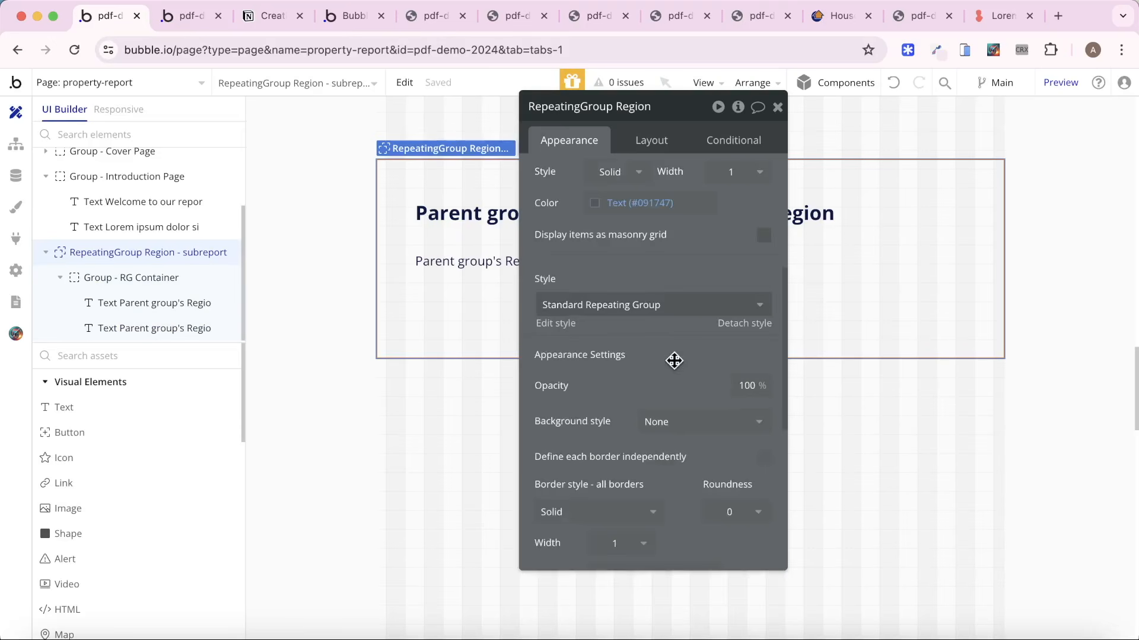
scroll(665, 232, up, 3)
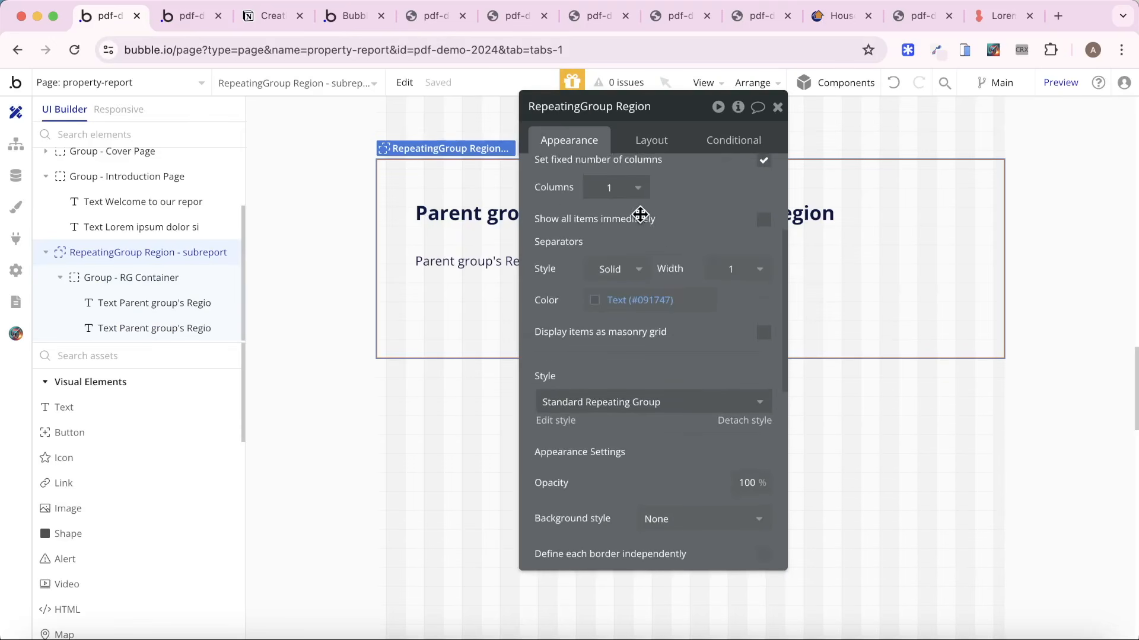
click(632, 268)
click(623, 319)
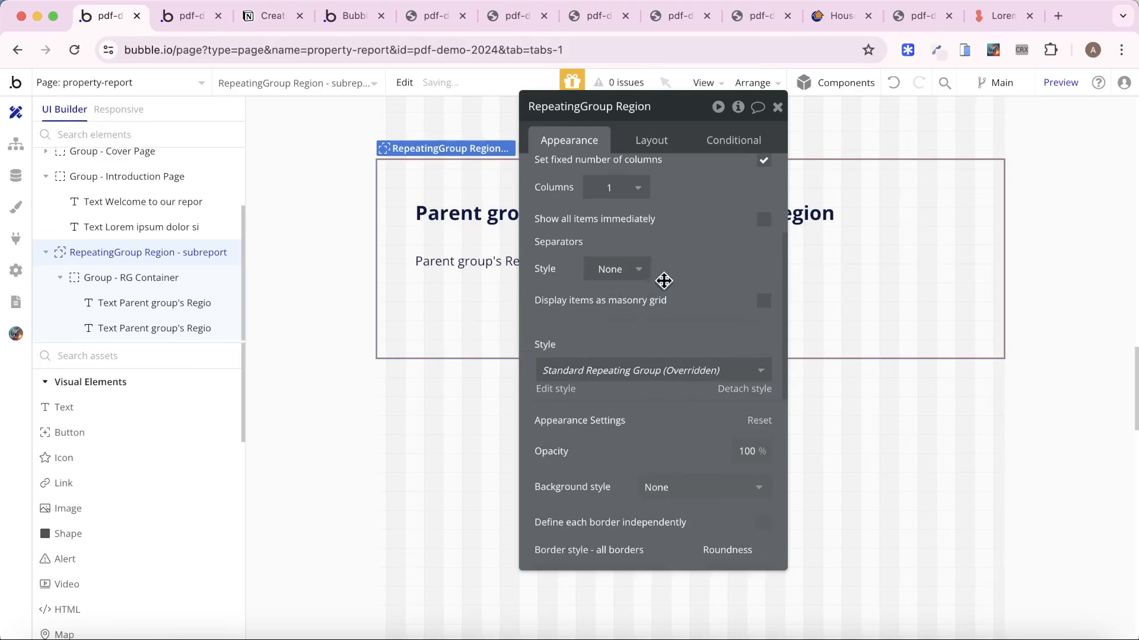
Detach the style from RepeatingGroup Region - subreport and remove its solid border.
click(739, 389)
scroll(705, 298, down, 2)
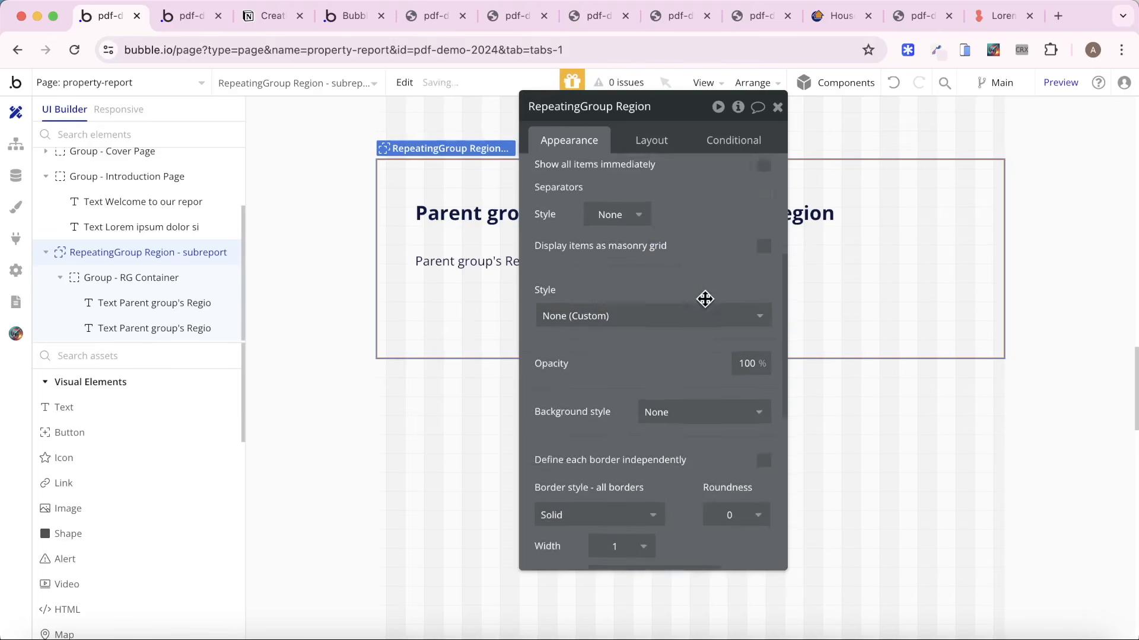
scroll(705, 299, up, 4)
scroll(704, 302, down, 7)
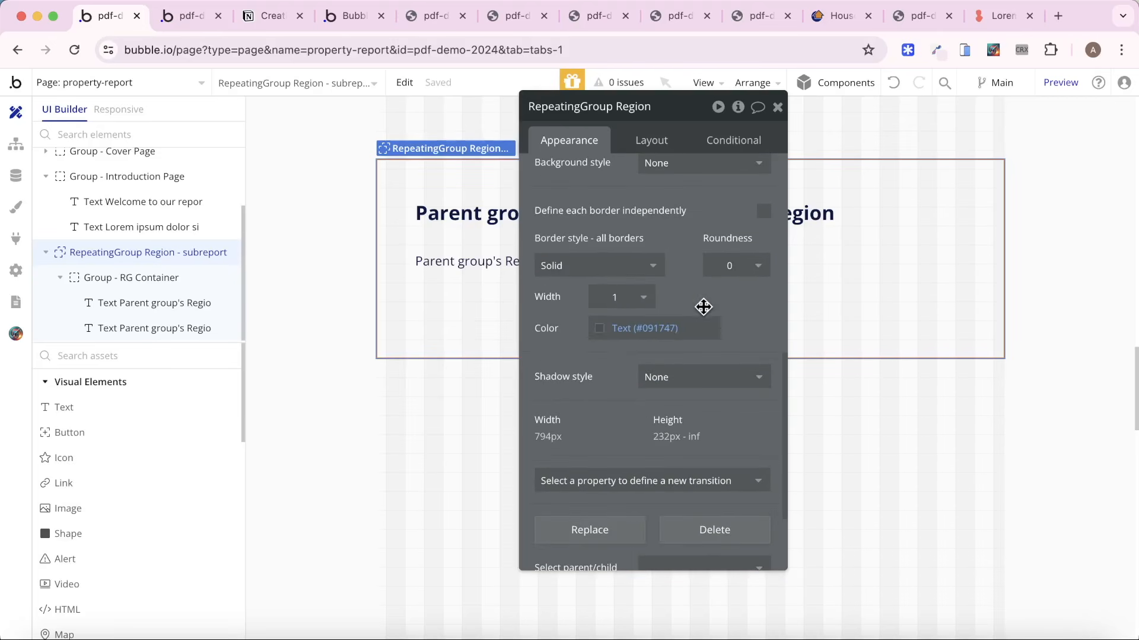
click(616, 270)
click(610, 312)
Turn off Fit height to content and the fixed number of columns for RepeatingGroup Region - subreport.
click(652, 141)
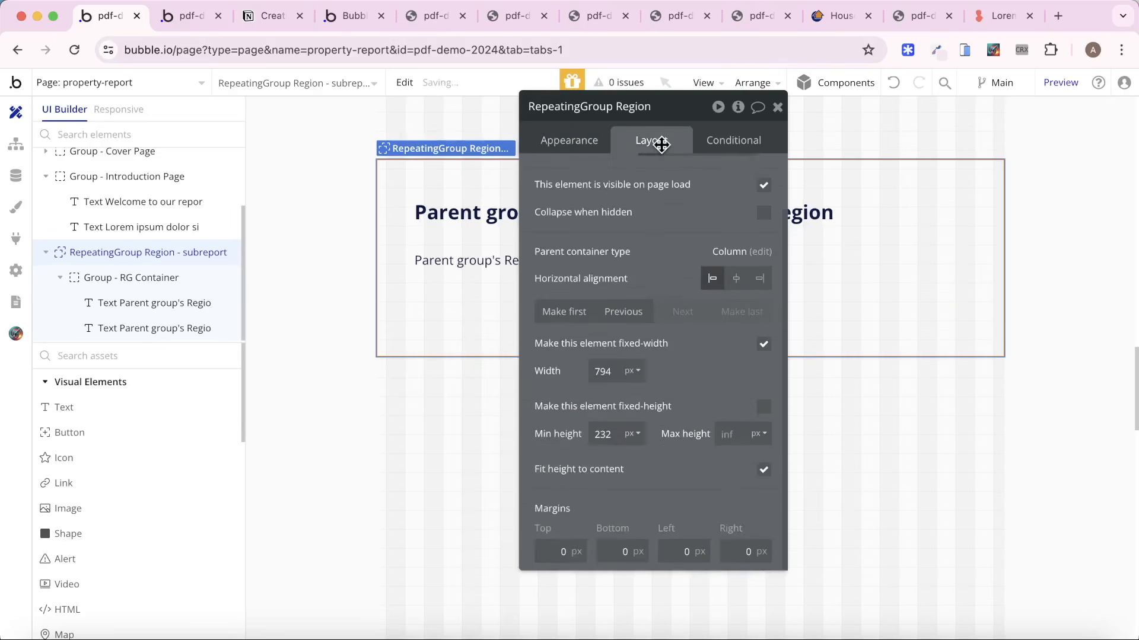
click(764, 470)
scroll(404, 166, down, 5)
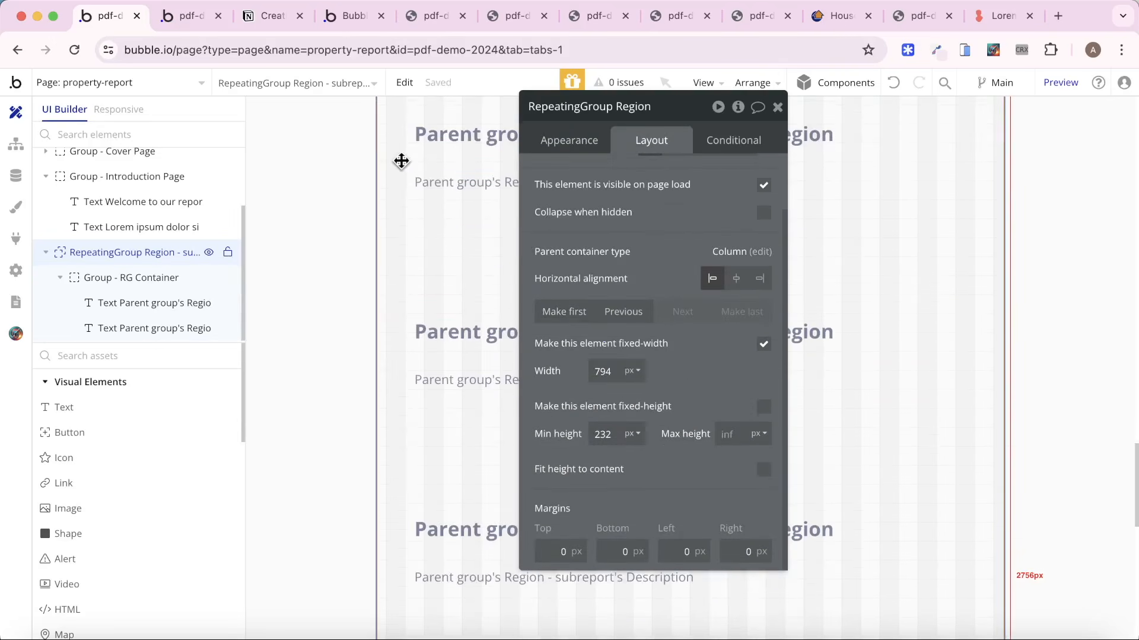
click(576, 145)
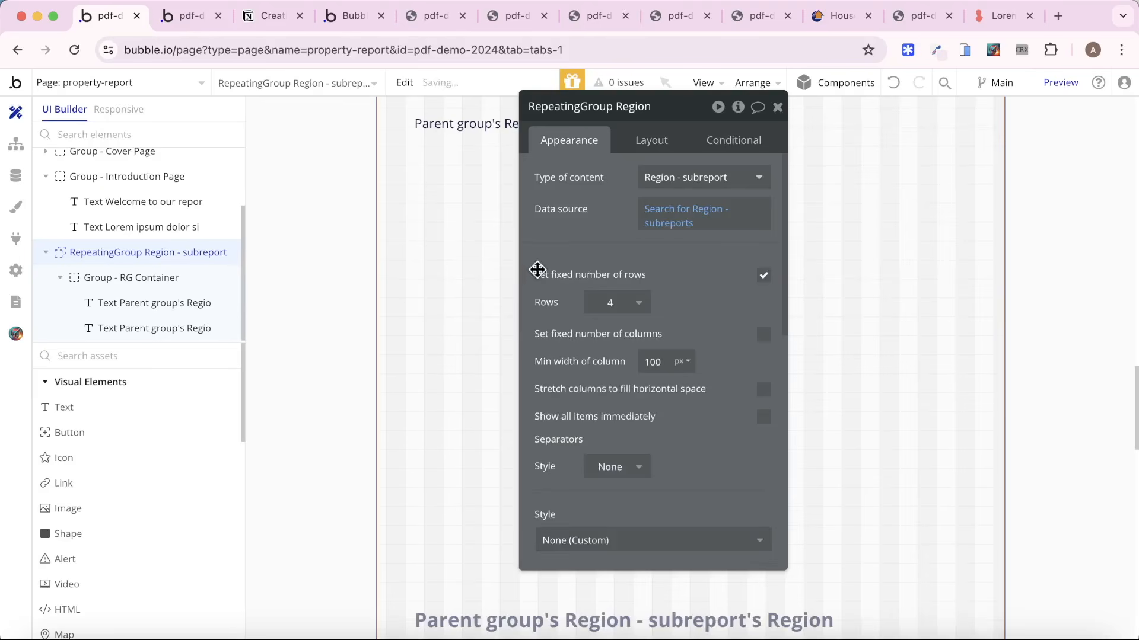
scroll(468, 265, down, 10)
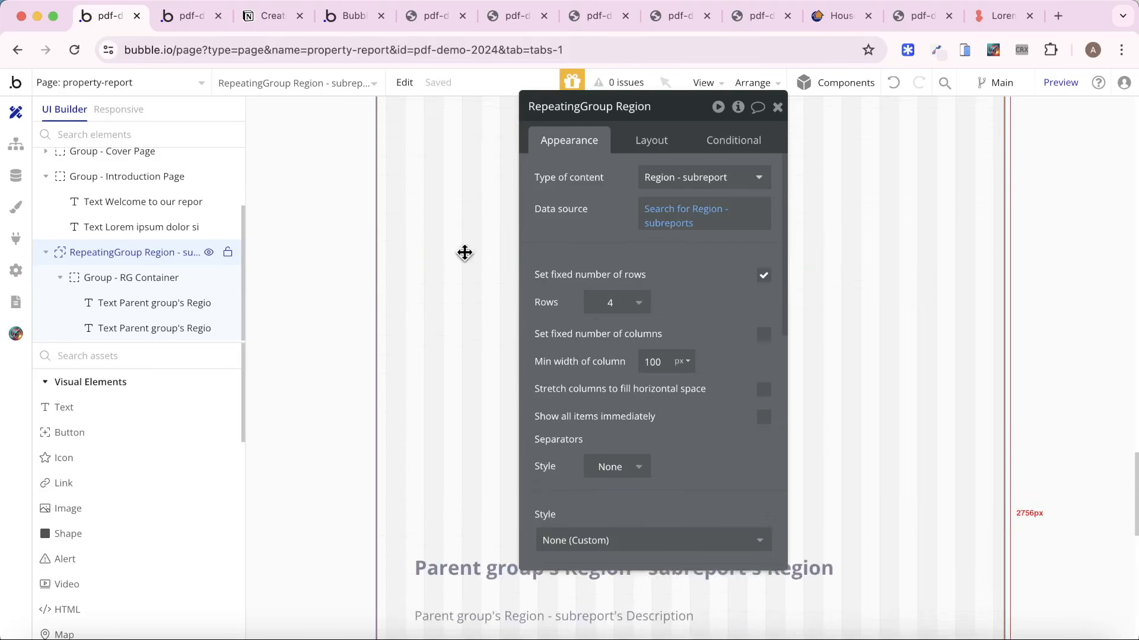
Examine the spacing of the region subreports and the preceding introduction page in the property-report preview.
click(189, 16)
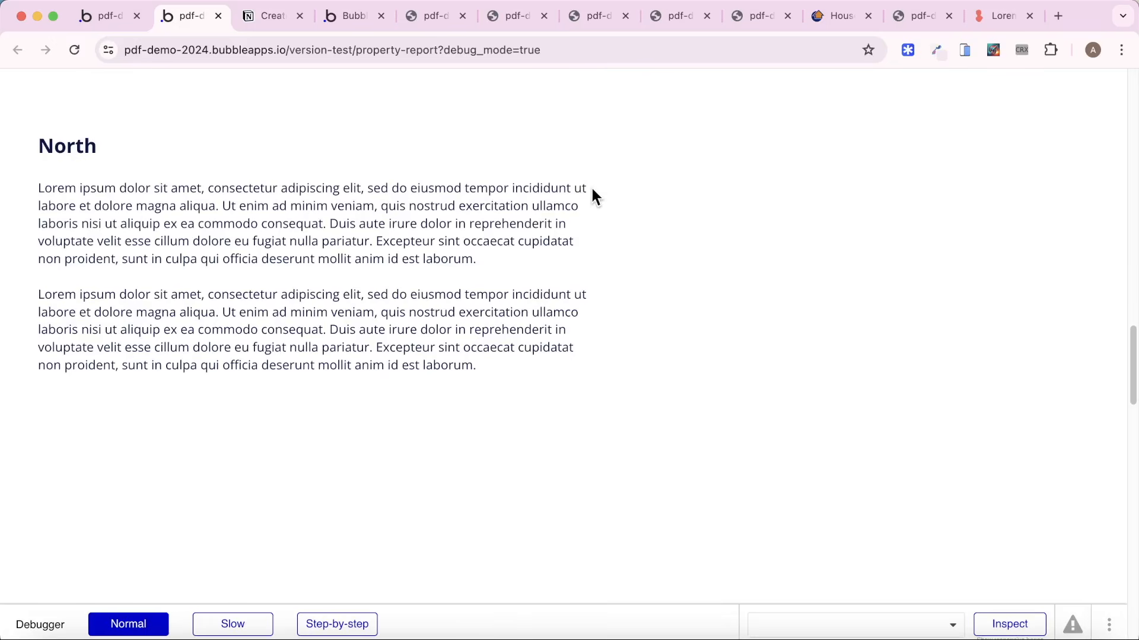
scroll(471, 221, up, 15)
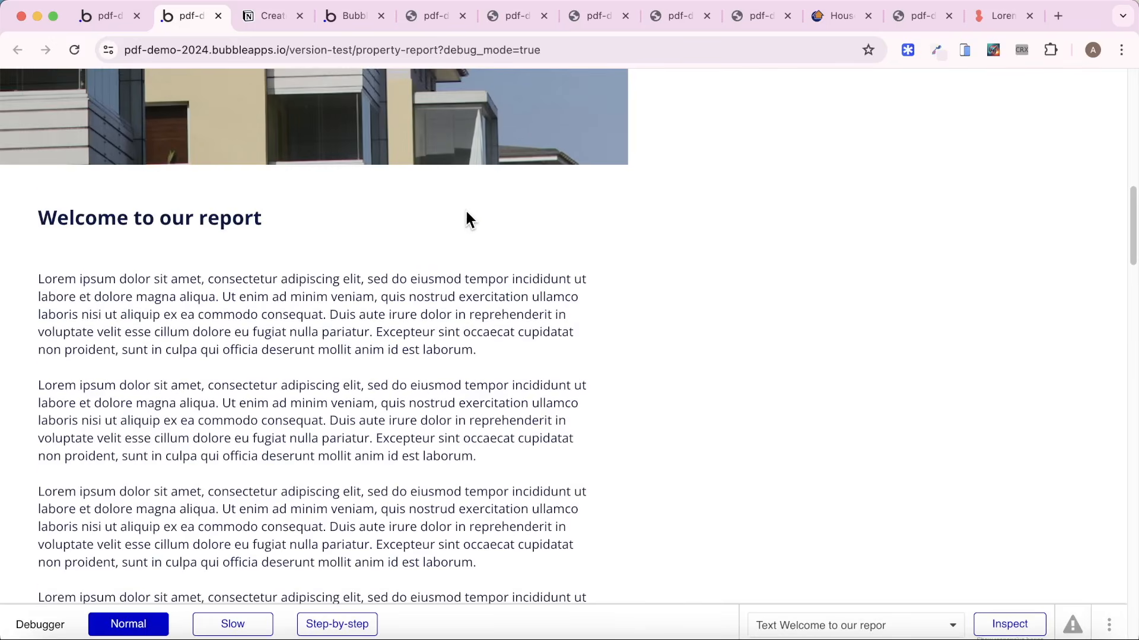
scroll(466, 207, down, 20)
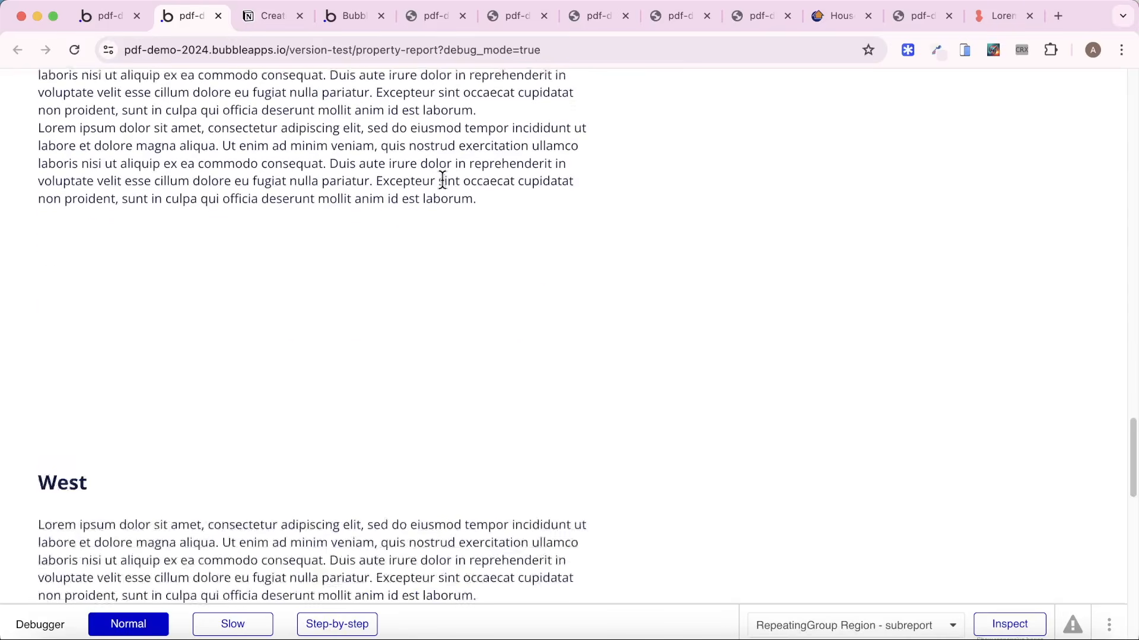
scroll(442, 182, down, 5)
Set the minimum height of the property-report page to 0 in the page's layout settings.
click(110, 16)
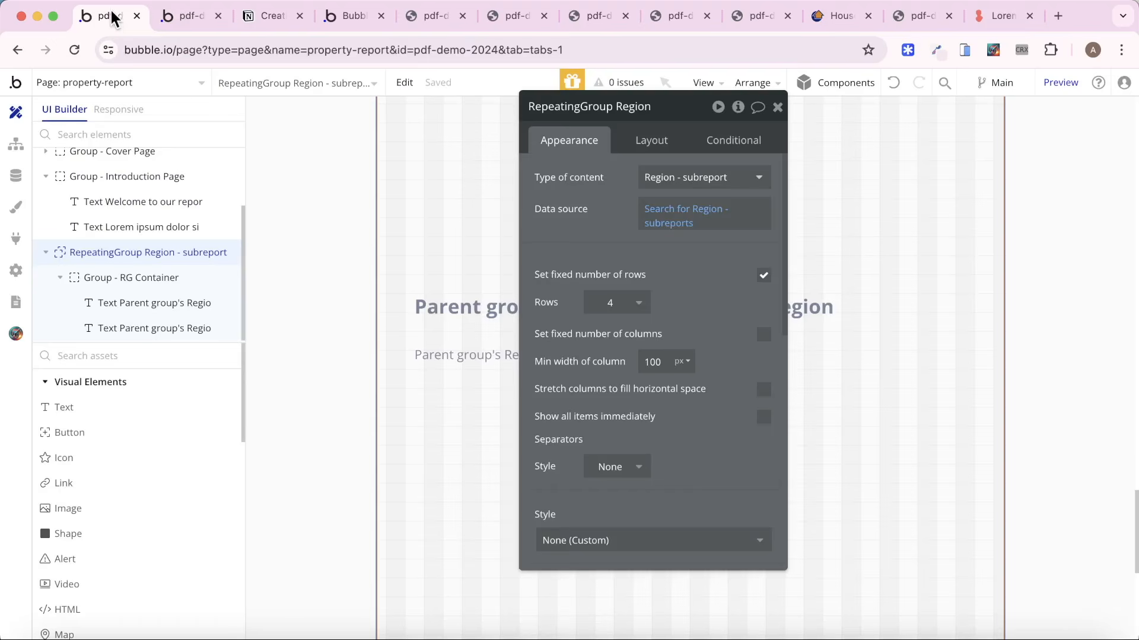
scroll(466, 211, up, 1)
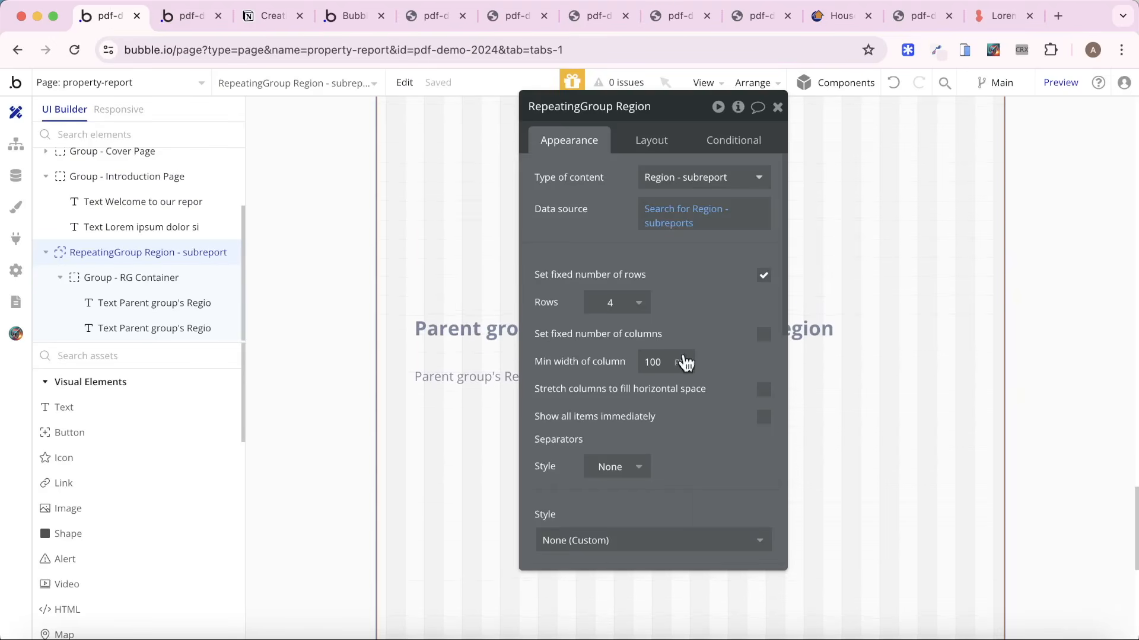
scroll(173, 159, up, 3)
click(133, 186)
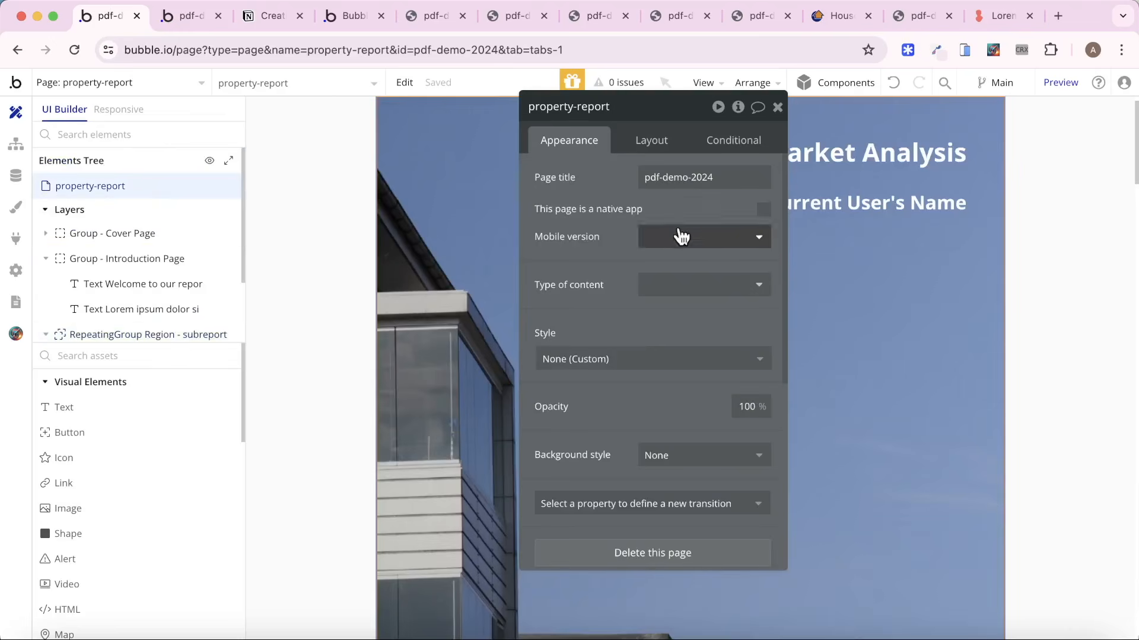
click(652, 142)
drag(748, 386, 747, 389)
click(749, 399)
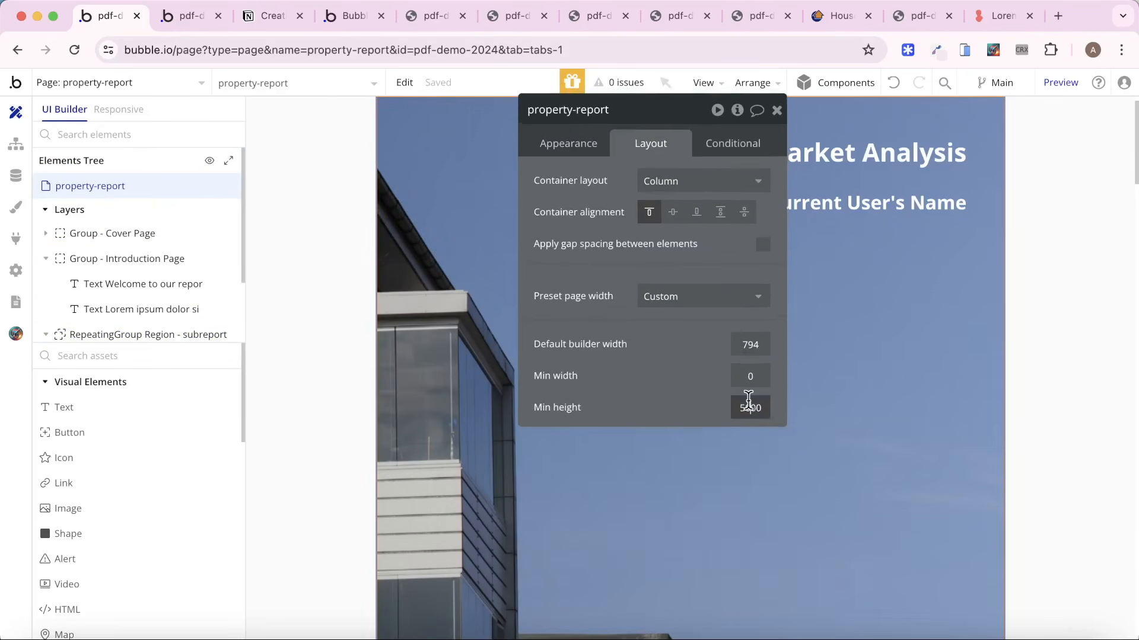
text(0)
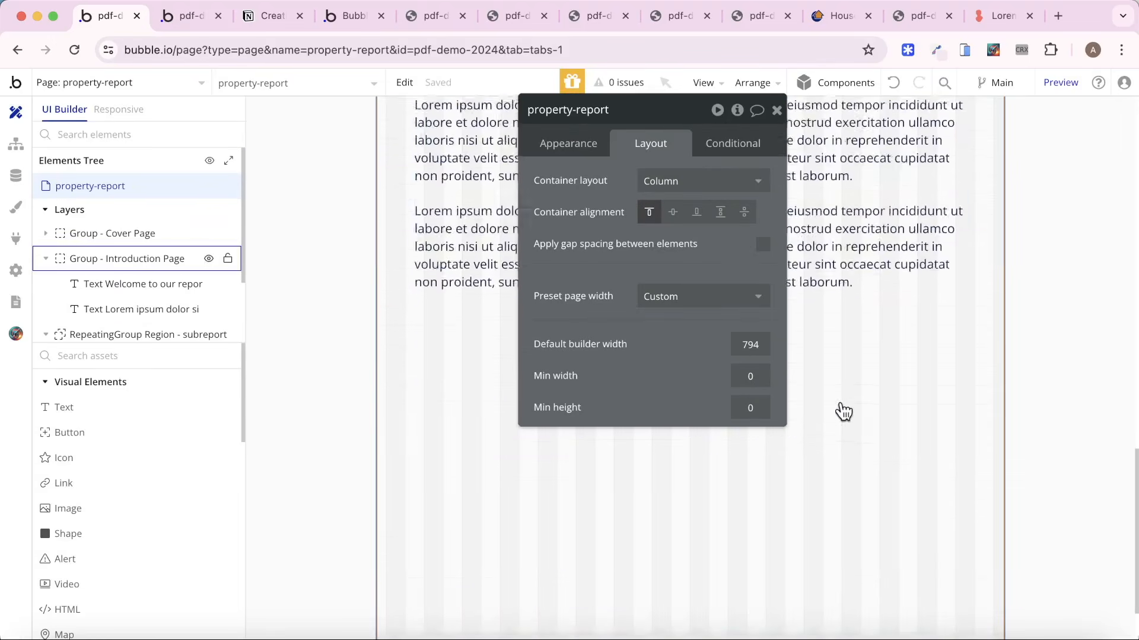
Set the minimum height of Group - RG Container inside the repeating group to 250 px.
click(841, 567)
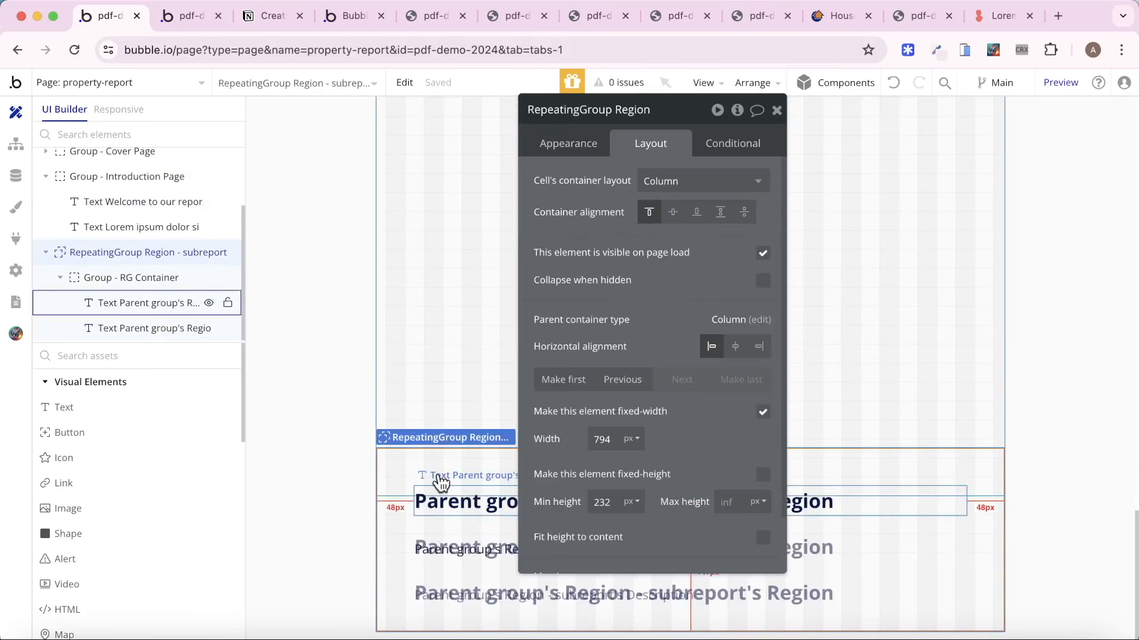
click(434, 512)
right_click(436, 509)
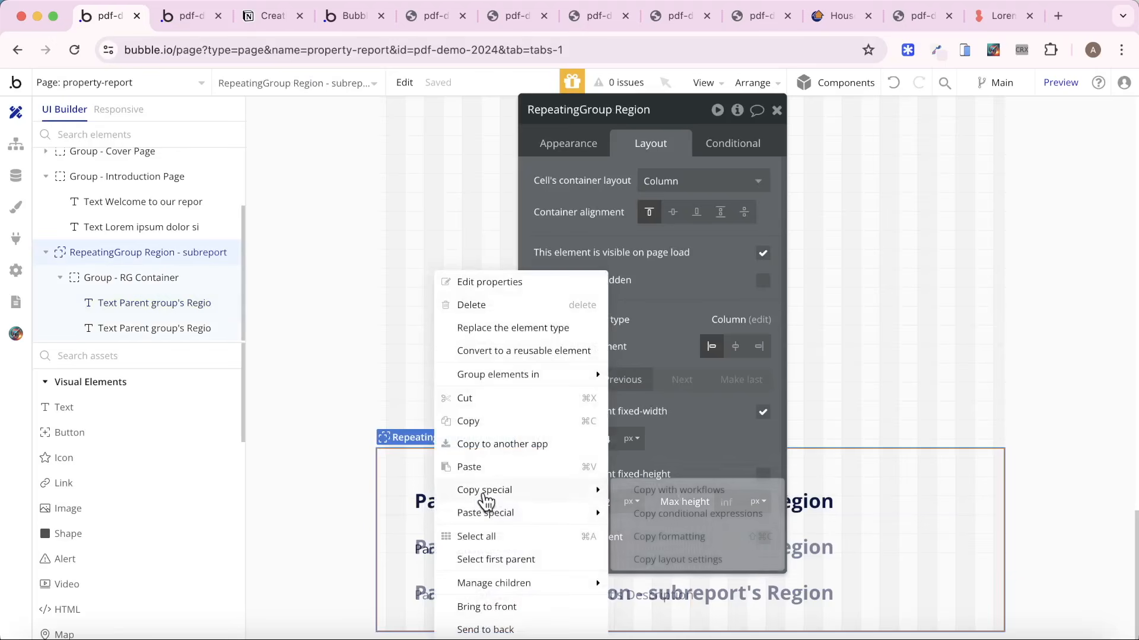
click(425, 500)
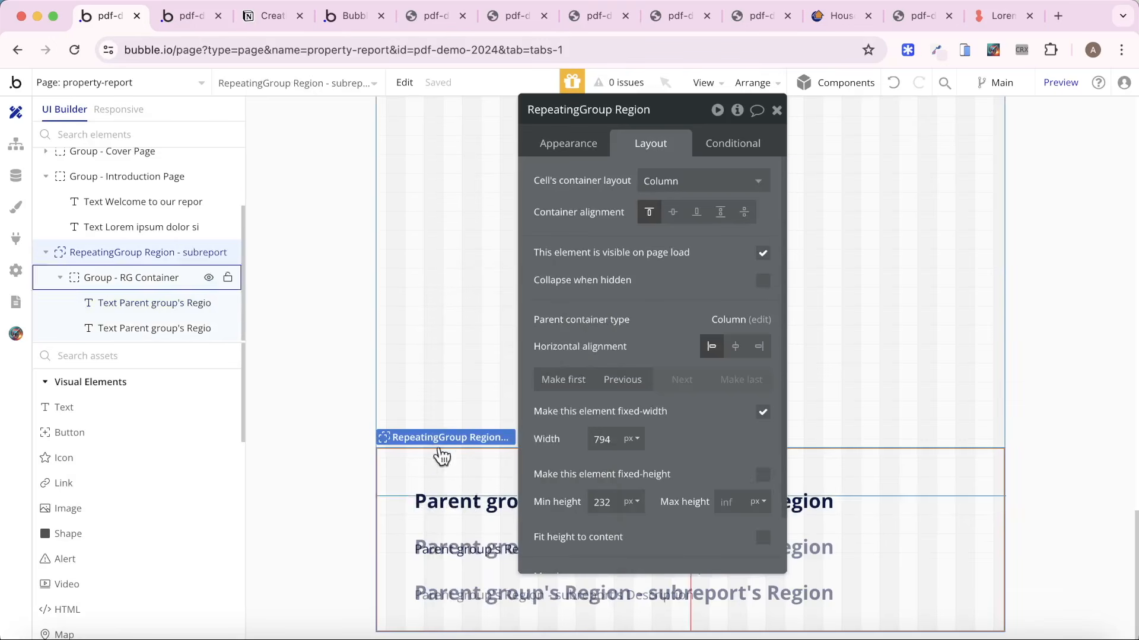
click(136, 278)
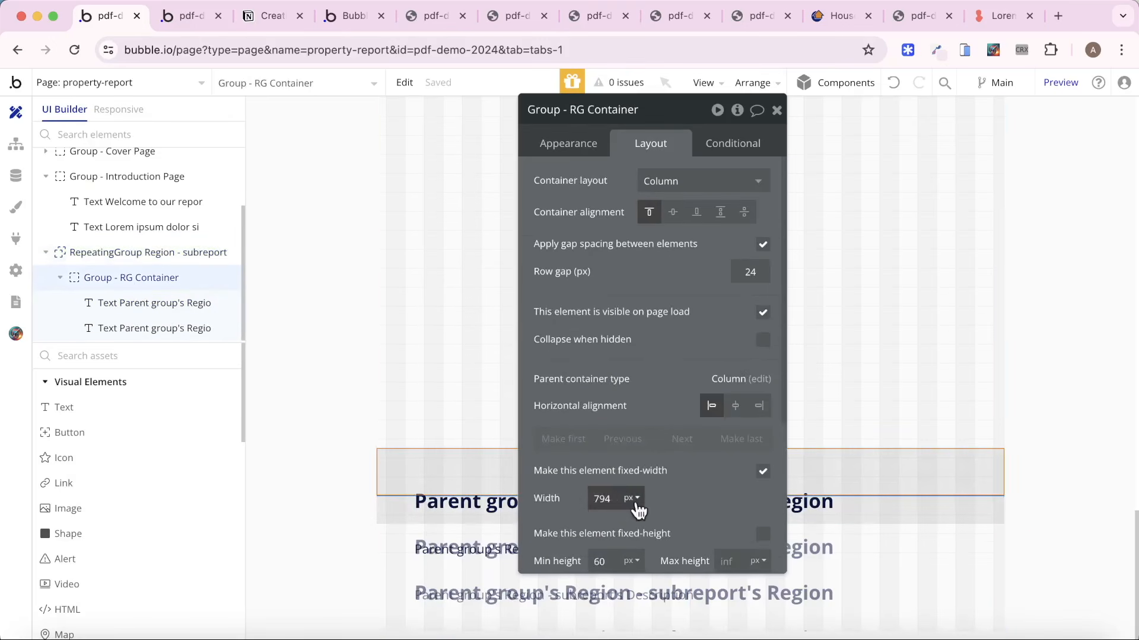
scroll(652, 487, down, 3)
double_click(602, 444)
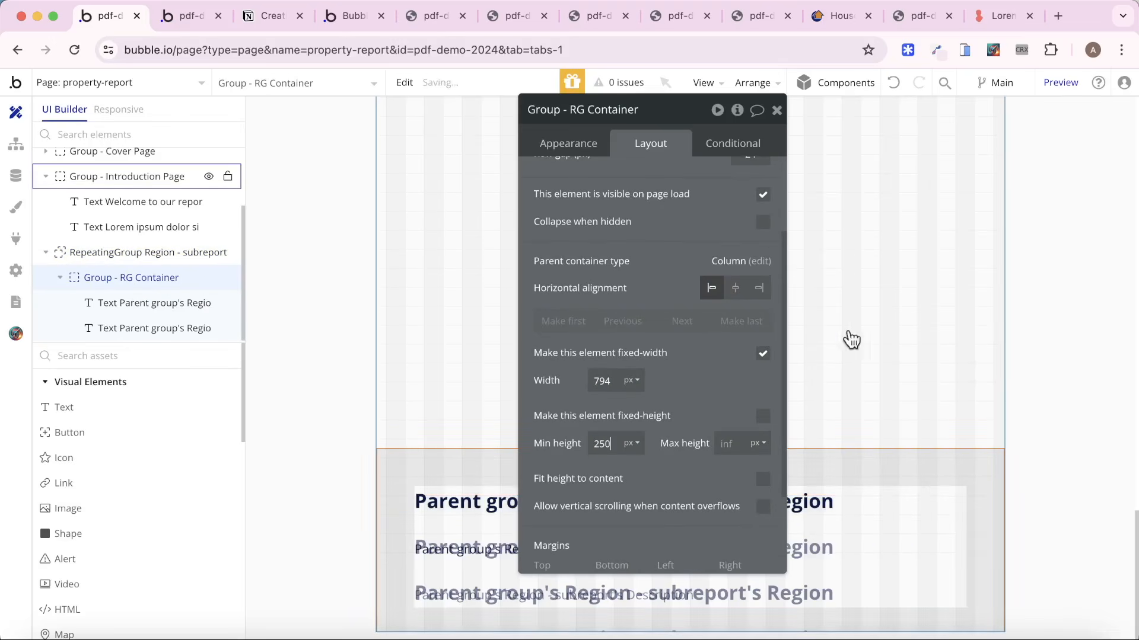
Turn on Fit height to content for RepeatingGroup Region - subreport and check the region layout in the preview.
click(169, 253)
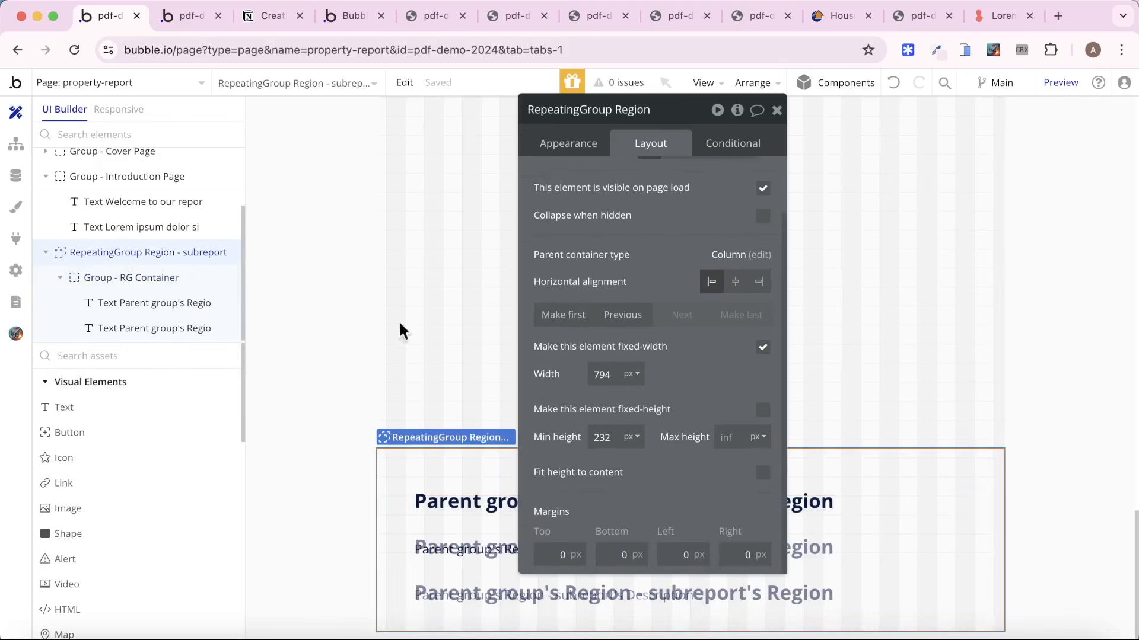
click(764, 473)
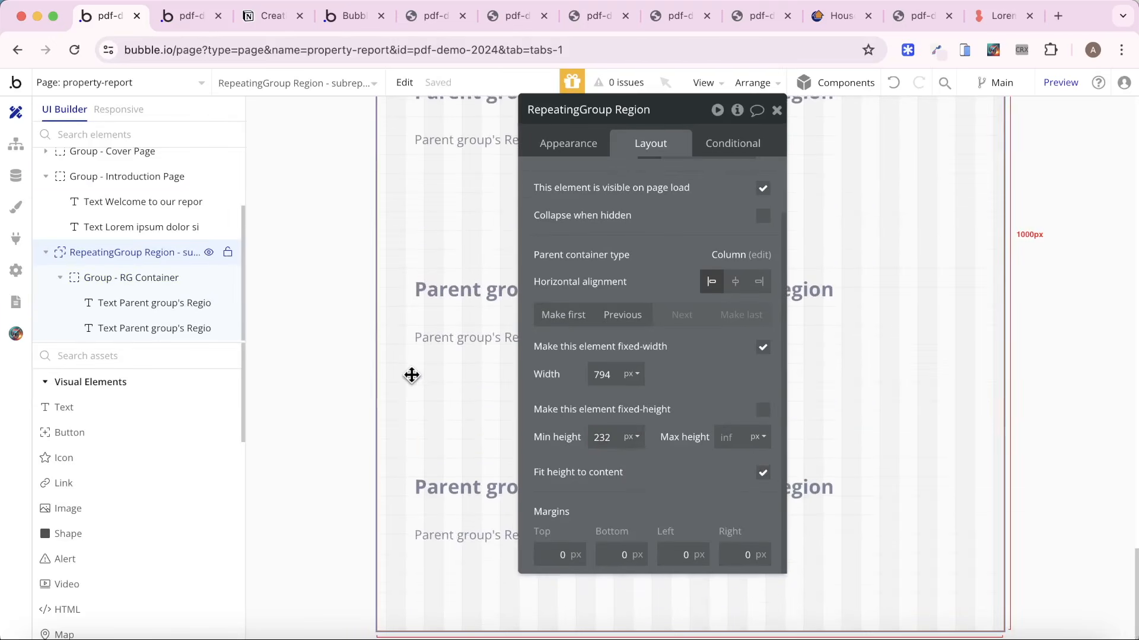
click(205, 17)
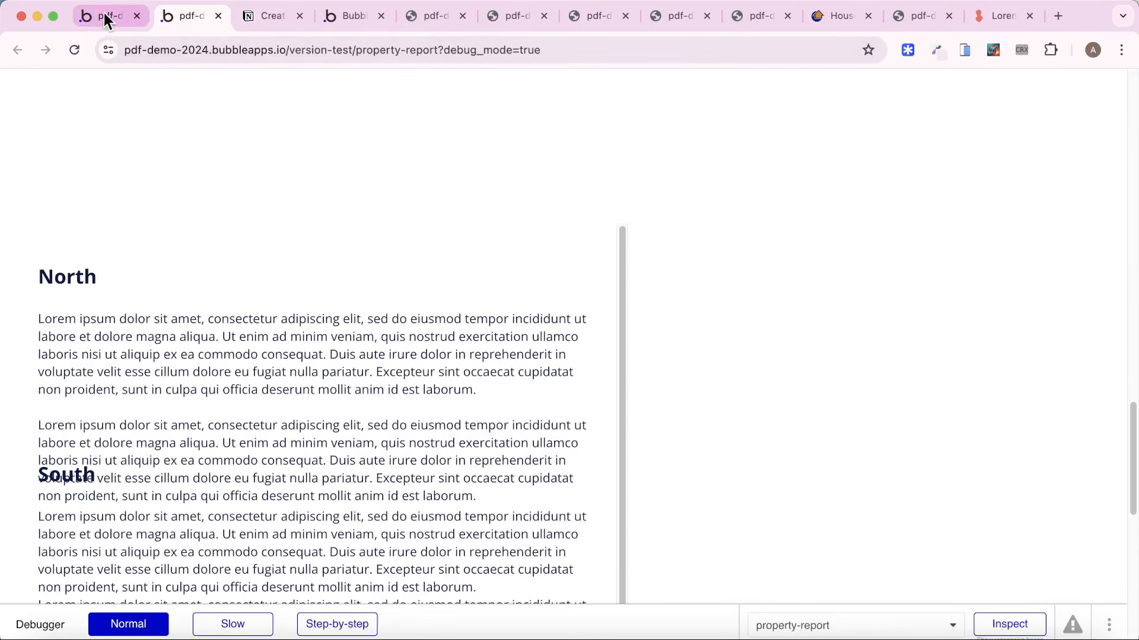
scroll(248, 260, down, 2)
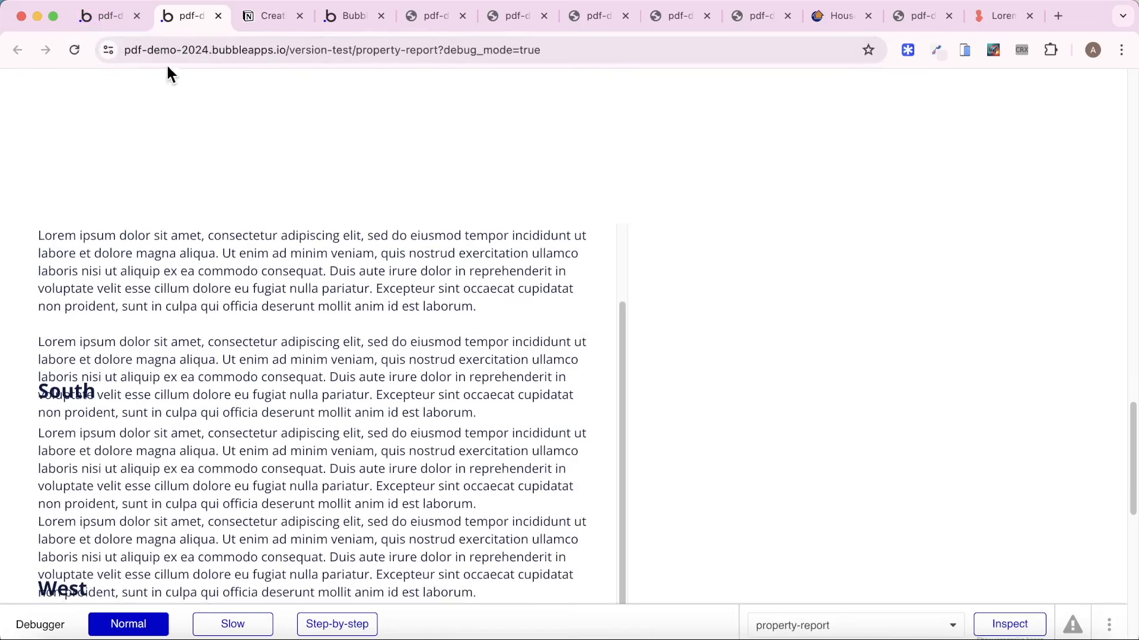
key(ctrl+shift+Tab)
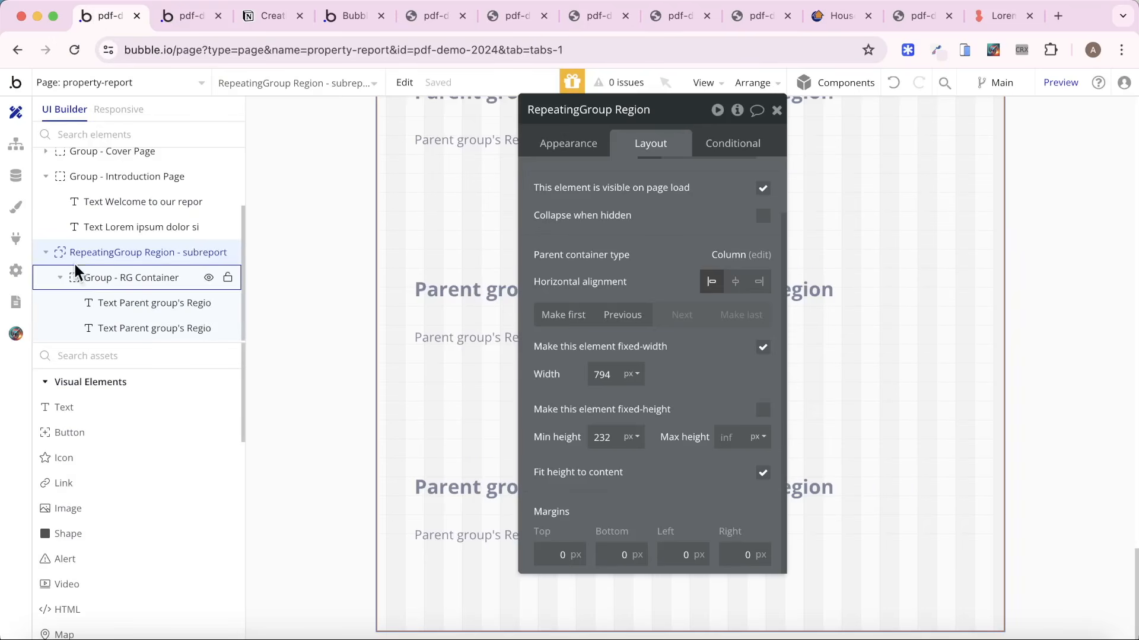
click(611, 436)
click(763, 473)
click(763, 473)
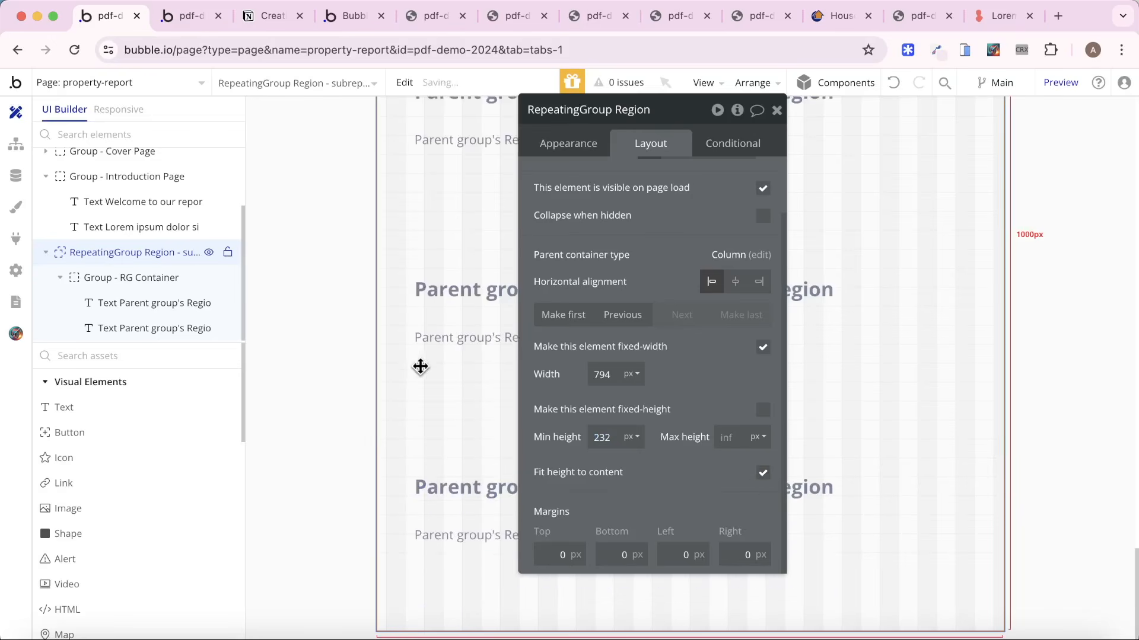
Turn on Fit height to content for Group - RG Container and reload the property-report preview.
click(117, 279)
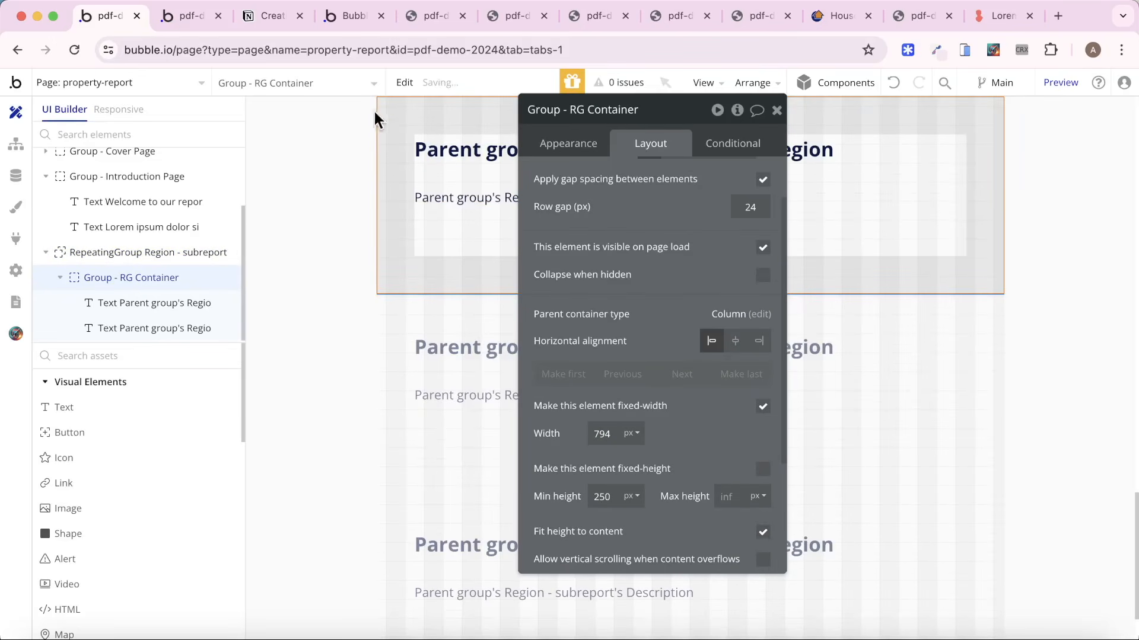
click(189, 16)
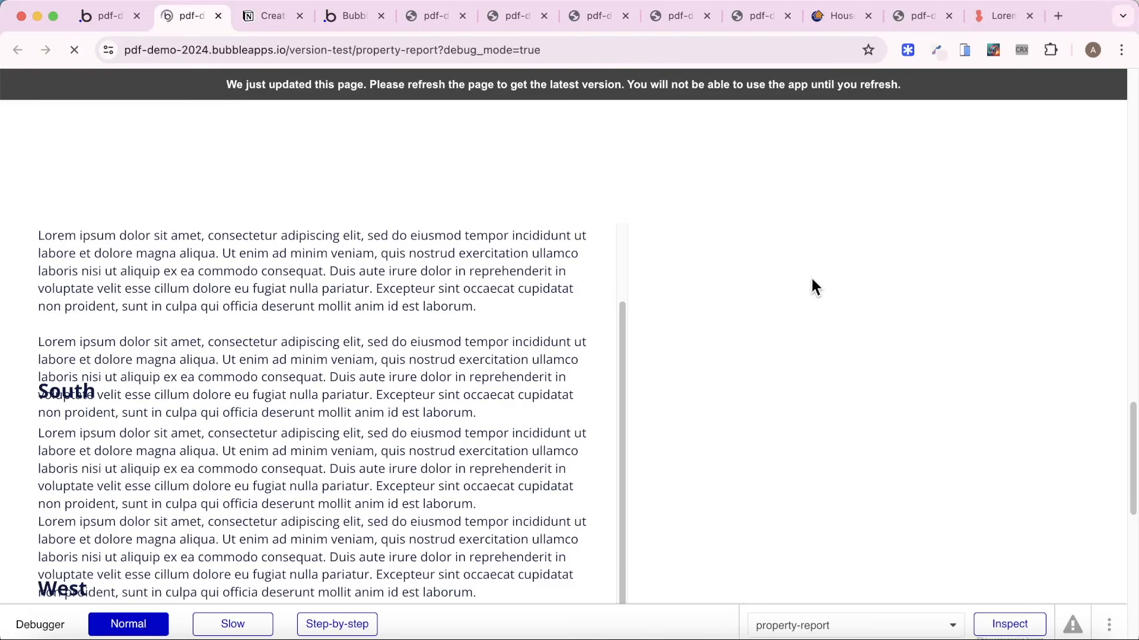
Examine the spacing between the North, South and West region subreports in the reloaded property-report preview.
scroll(756, 262, down, 8)
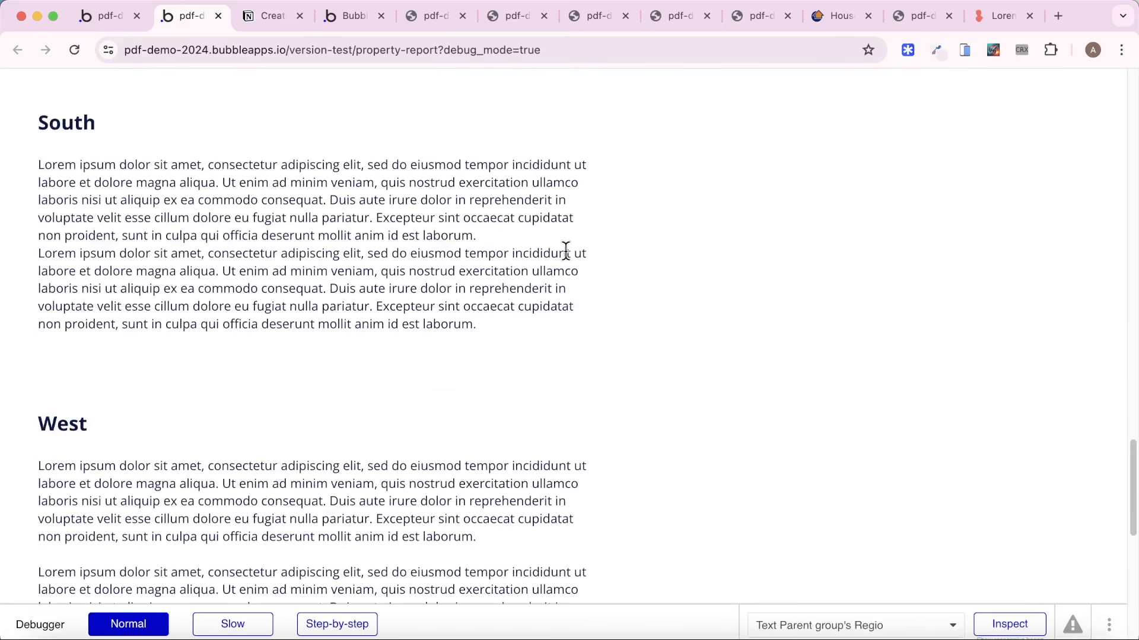
scroll(566, 250, down, 5)
scroll(564, 249, up, 10)
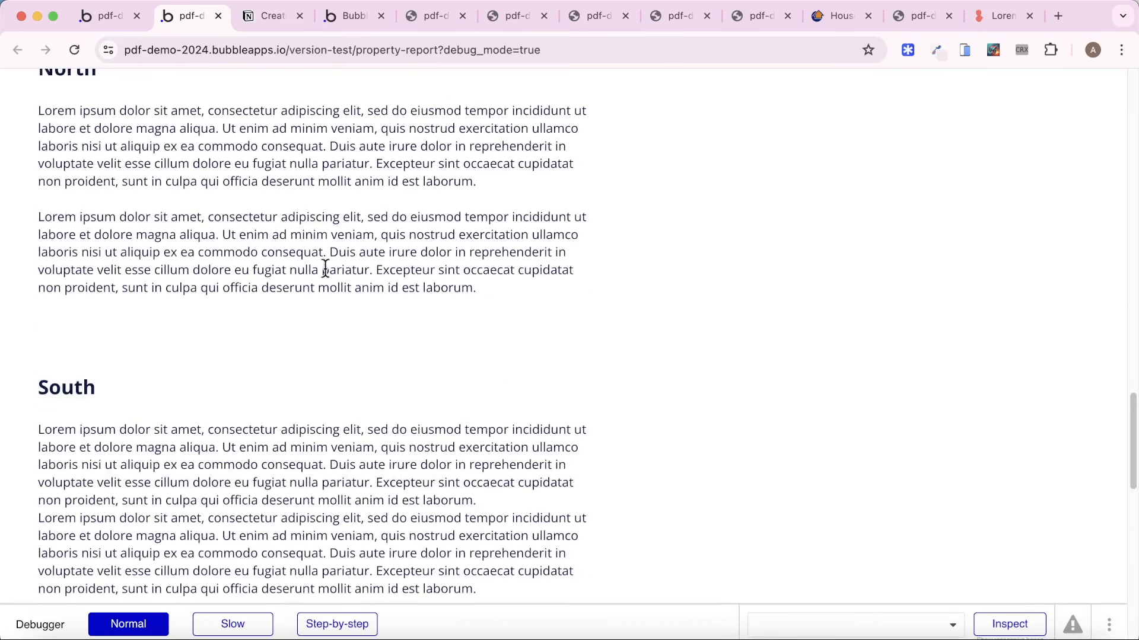
scroll(323, 268, up, 3)
scroll(300, 262, down, 2)
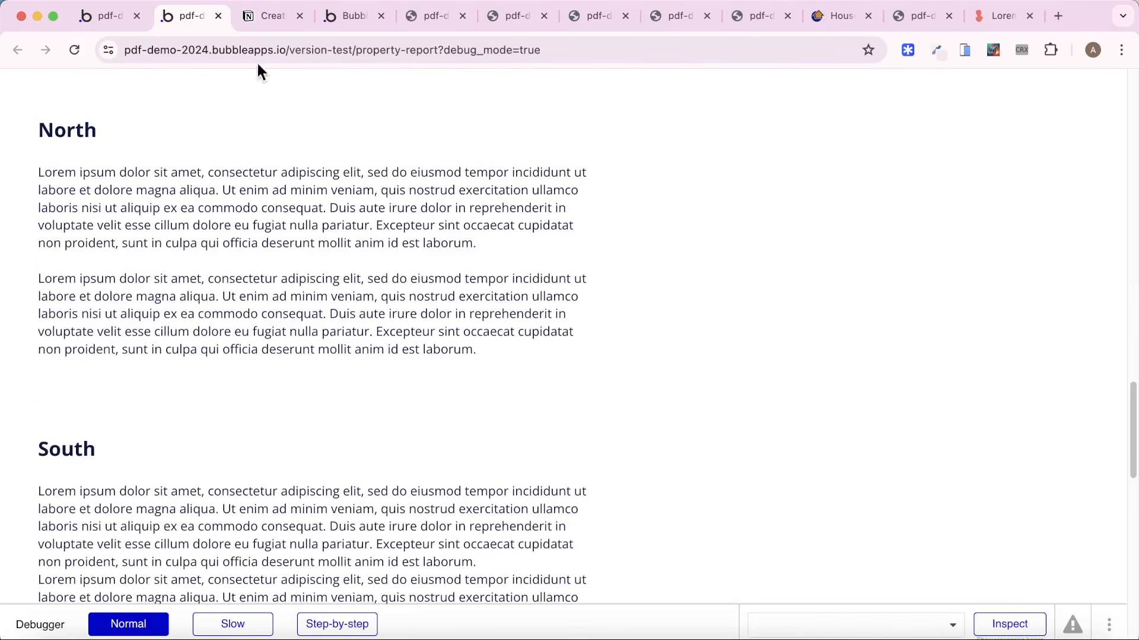
Search the Bubble plugin library for "char" and subscribe to the Chart JS - 55 Charts and Graphs plugin.
click(94, 12)
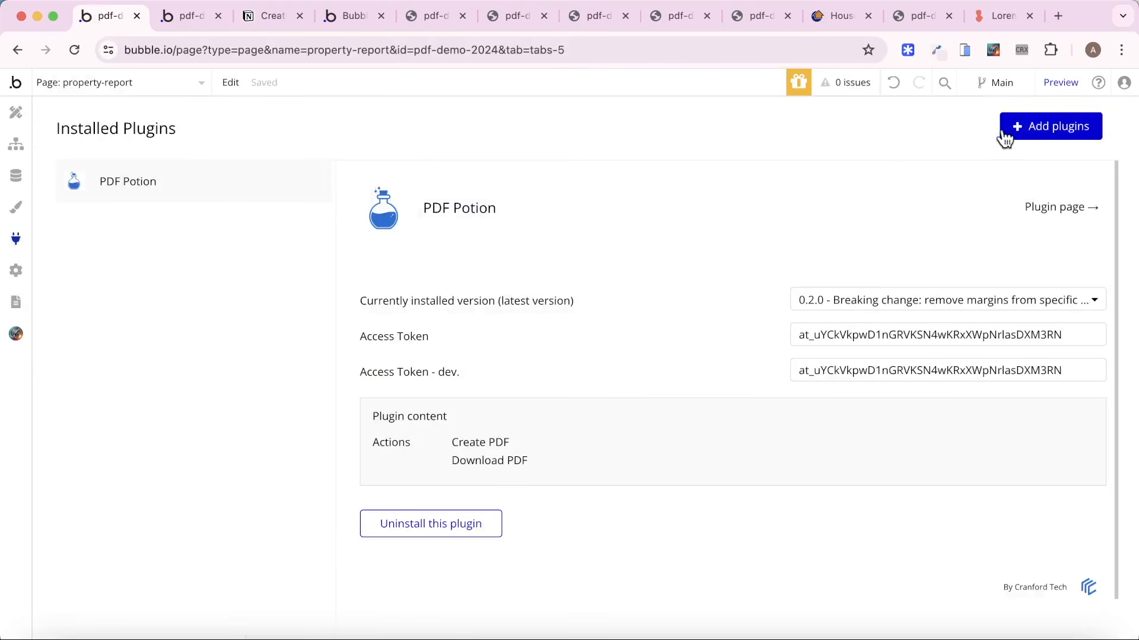
click(1004, 137)
text(char)
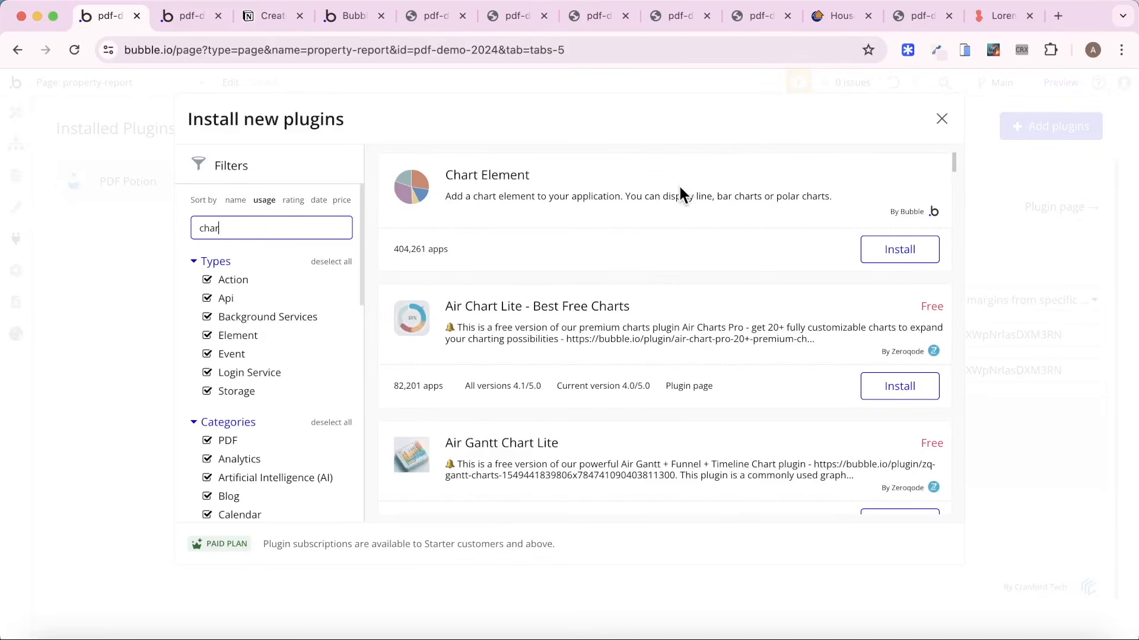
scroll(679, 190, down, 5)
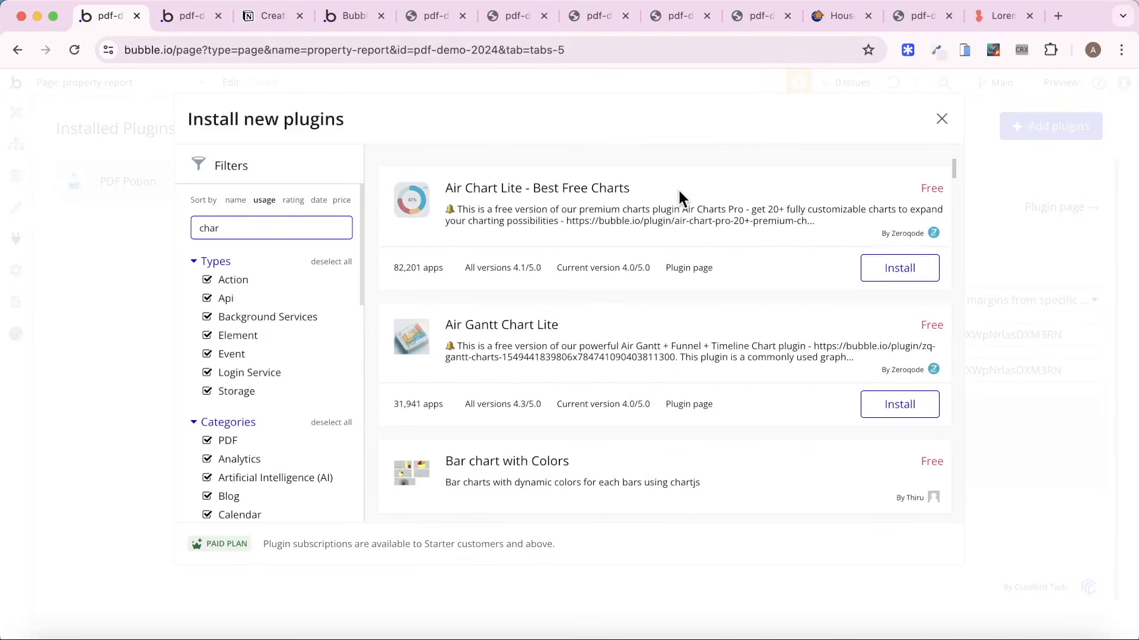
scroll(678, 188, down, 5)
scroll(895, 352, down, 2)
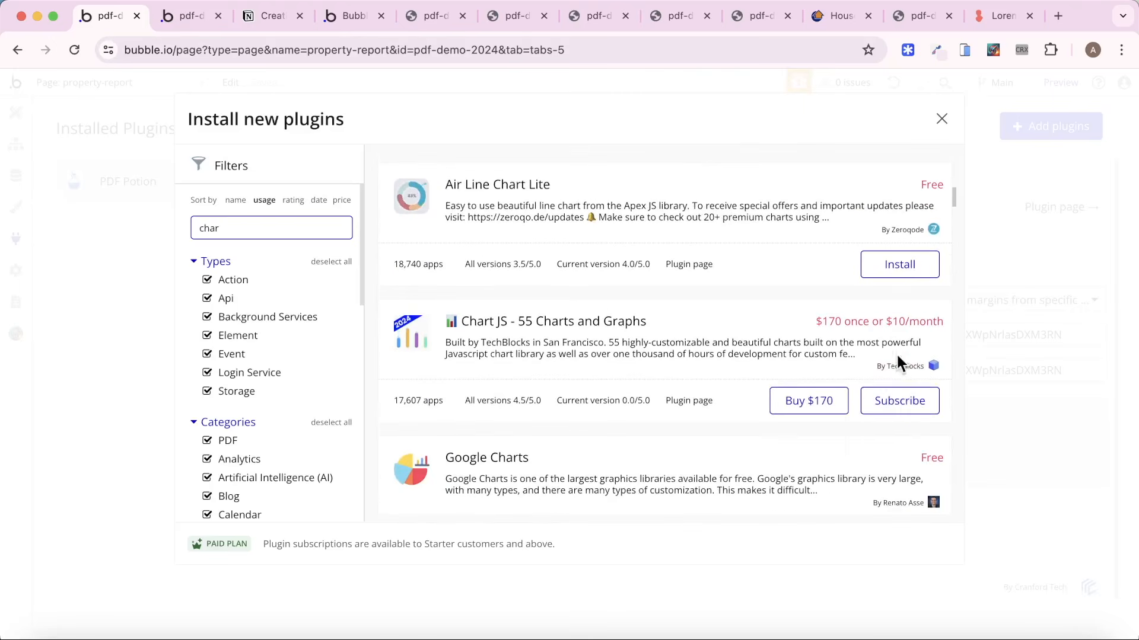
click(913, 406)
click(562, 302)
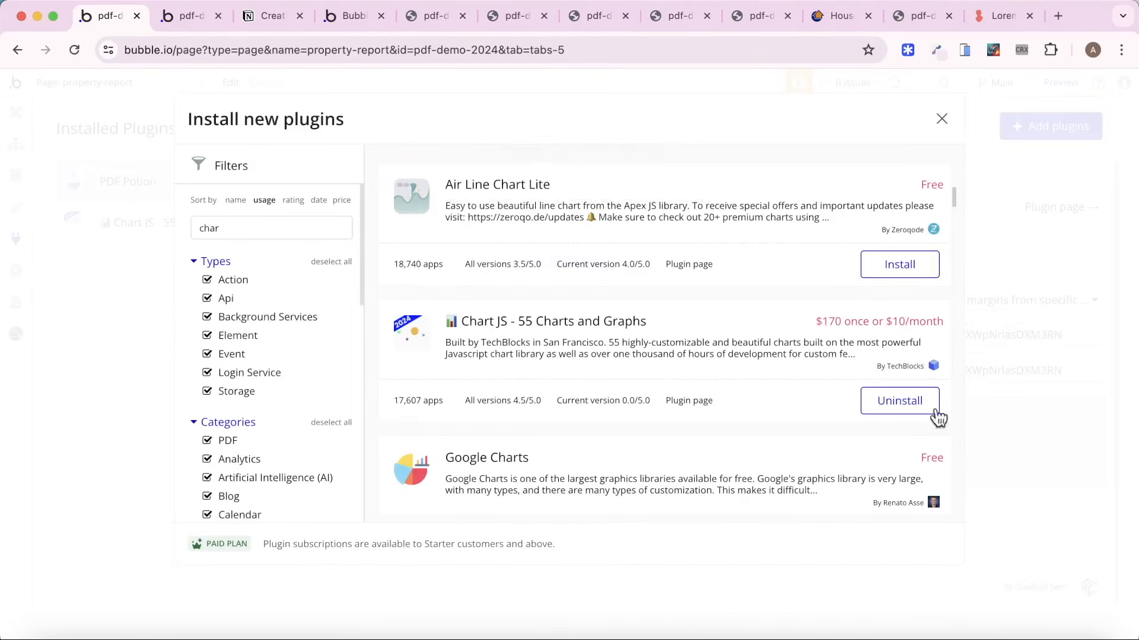
click(941, 119)
Add a Chart - Bar/Line/Area element between the region title and description inside Group - RG Container.
click(16, 112)
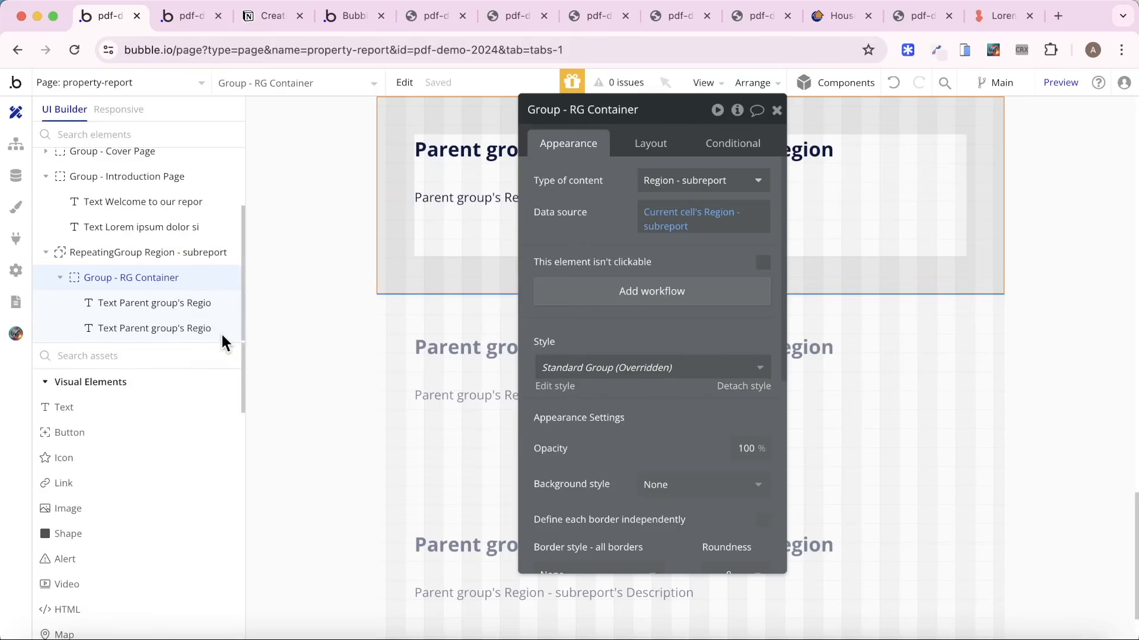
scroll(142, 437, down, 5)
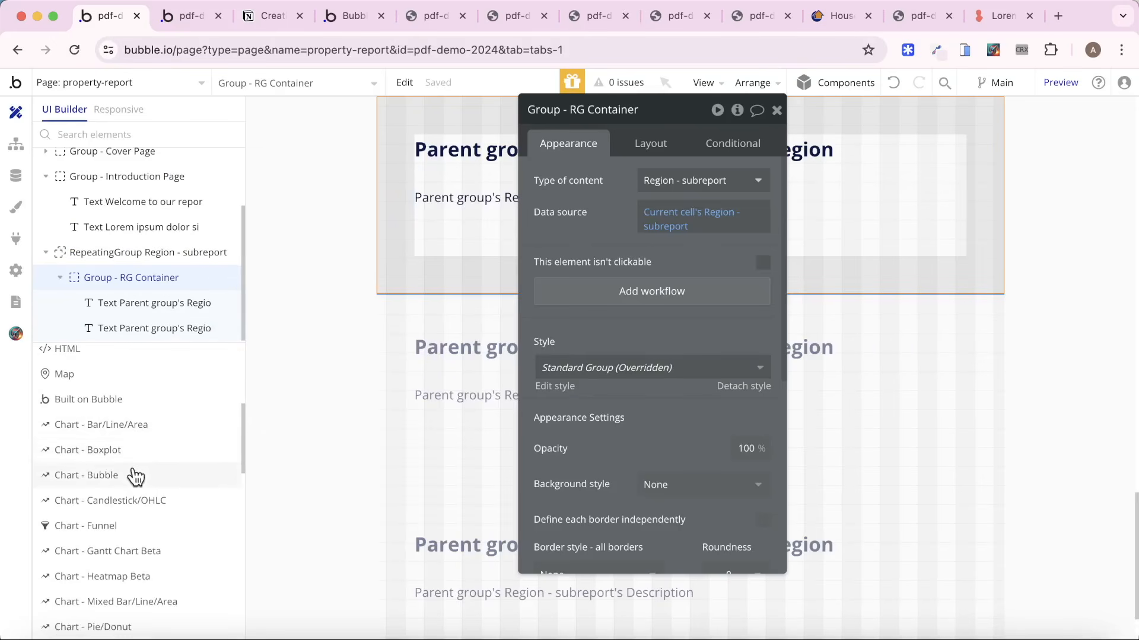
click(143, 427)
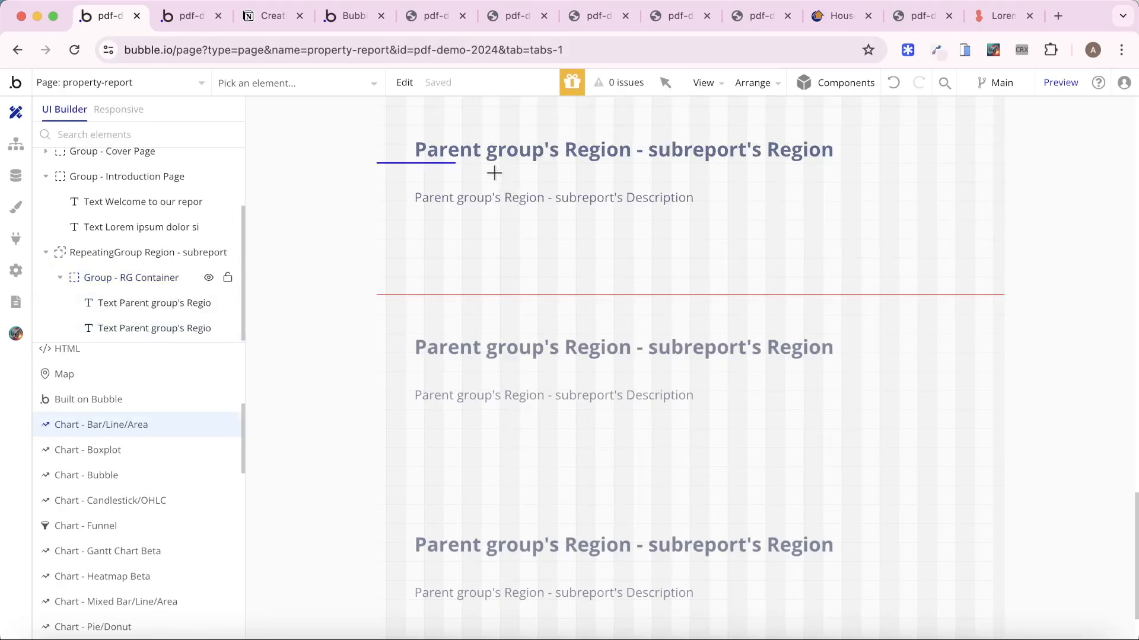
drag(494, 173, 631, 230)
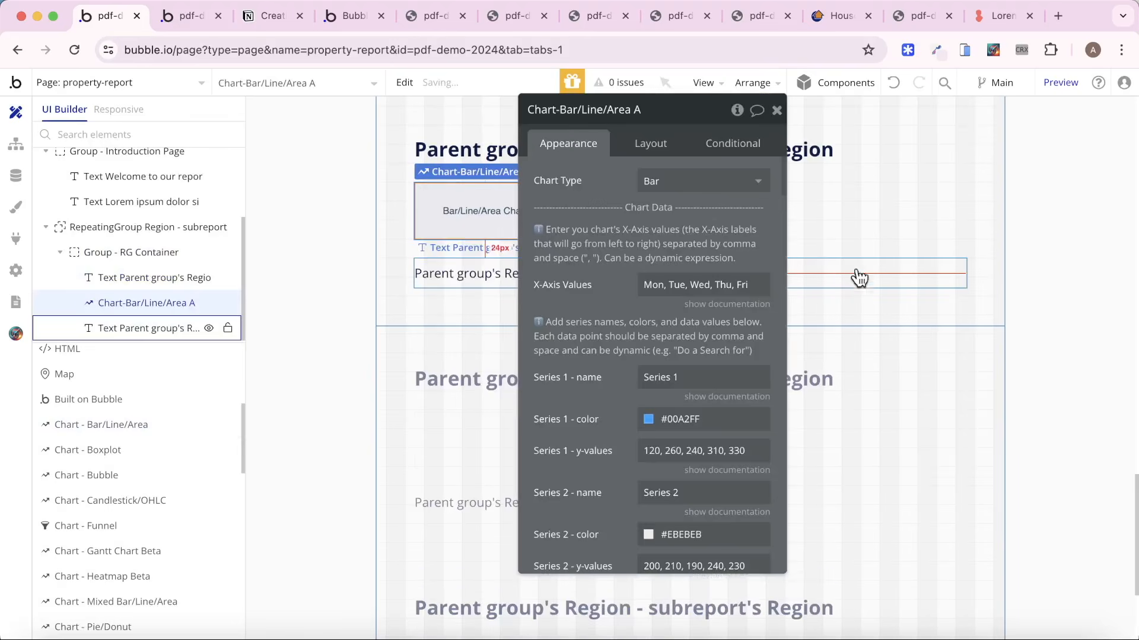
Set the bar chart's fixed width to 400 px and its fixed height to 300 px.
click(652, 149)
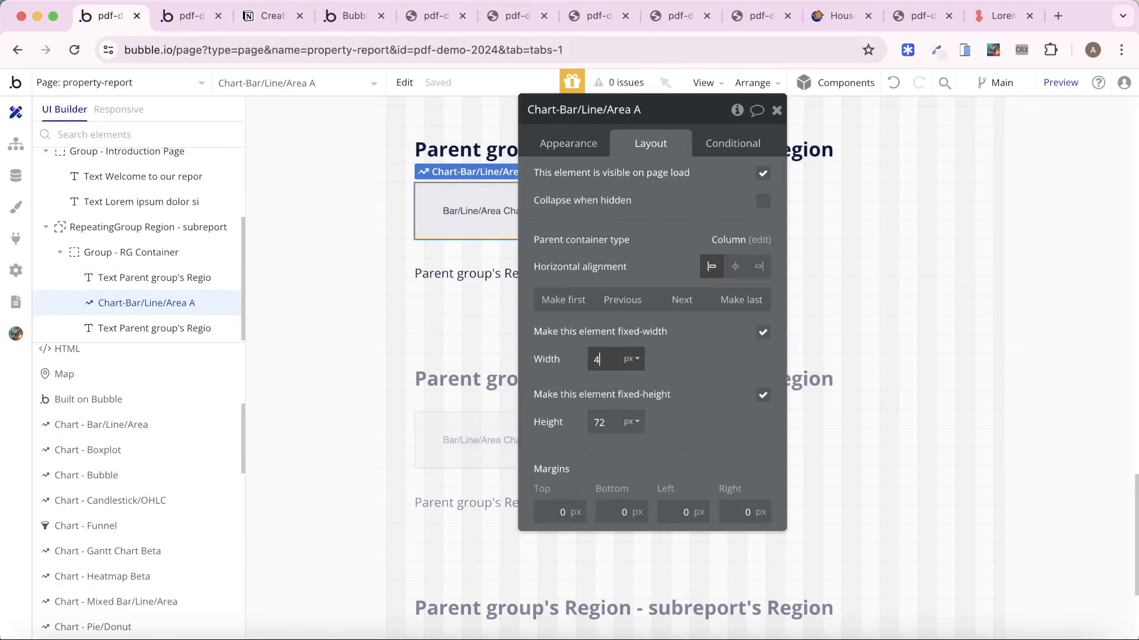
text(00)
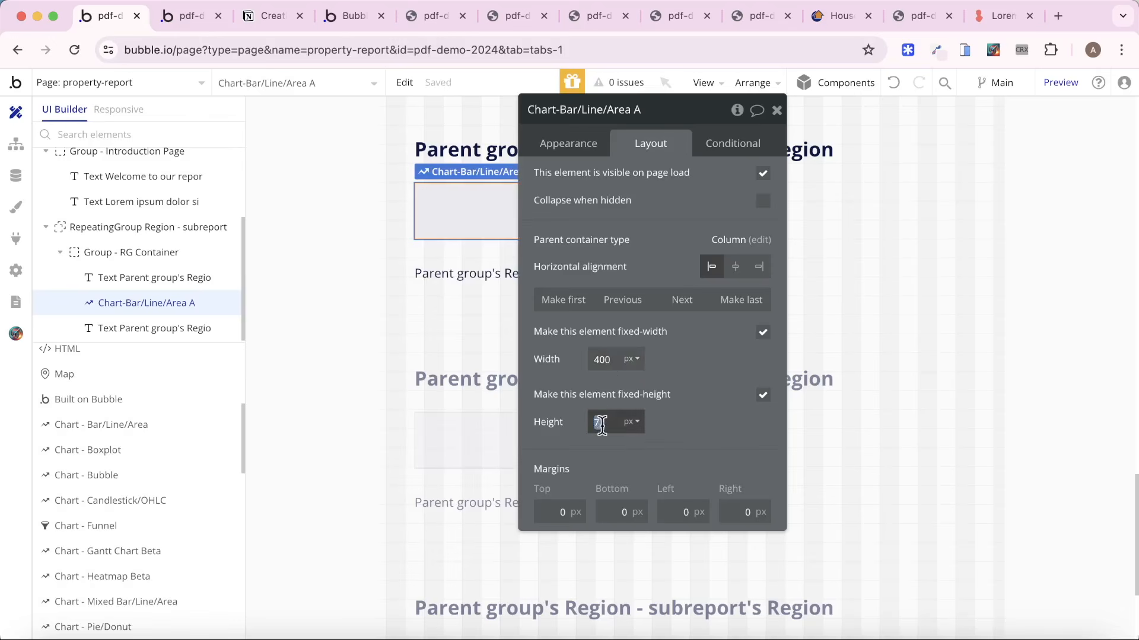
text(300)
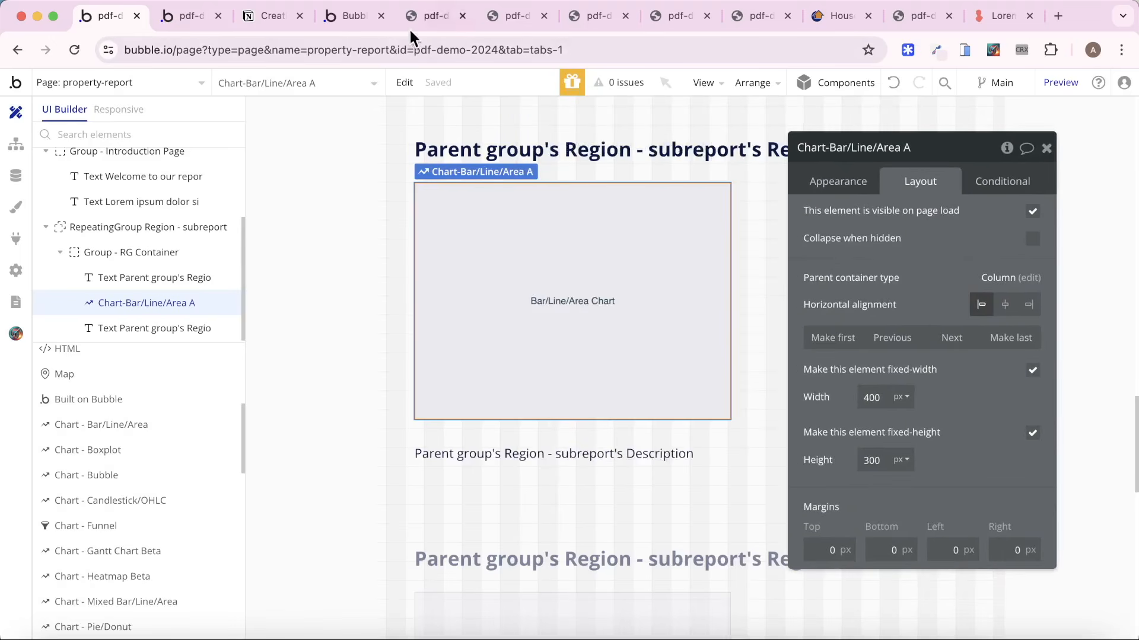
Check the bar charts in the region subreports in the property-report preview.
click(191, 16)
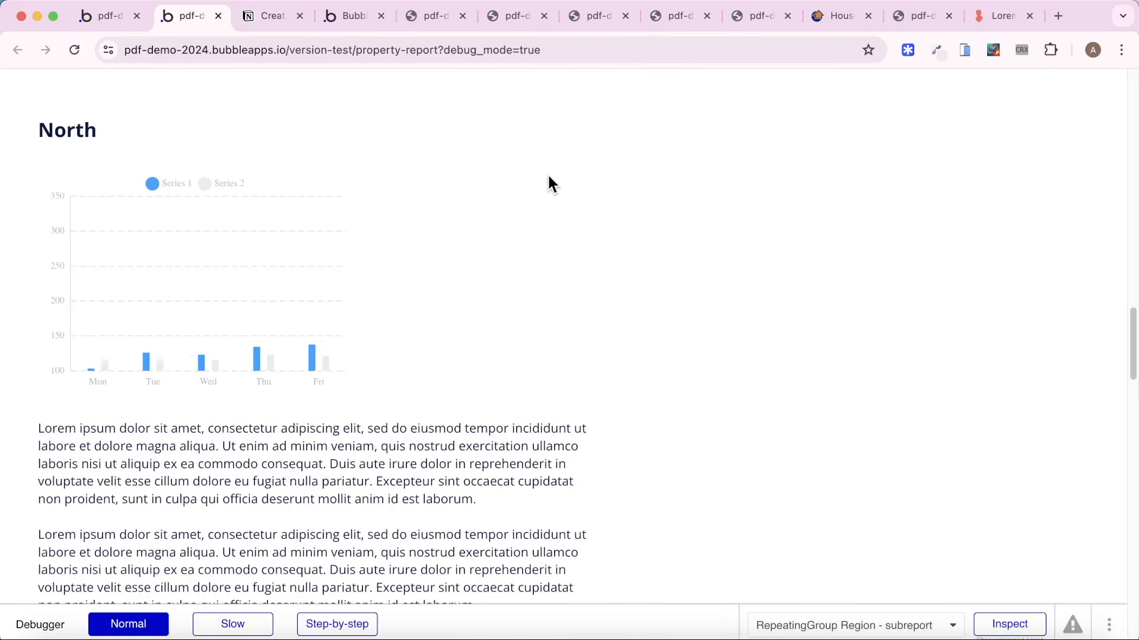
scroll(483, 203, down, 4)
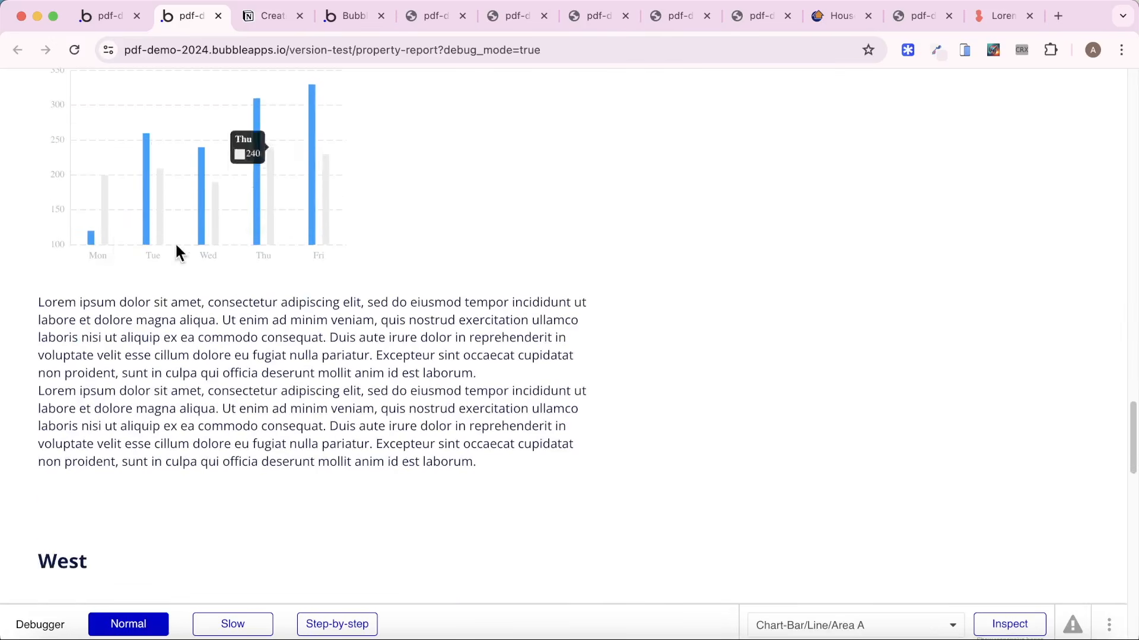
scroll(379, 249, up, 10)
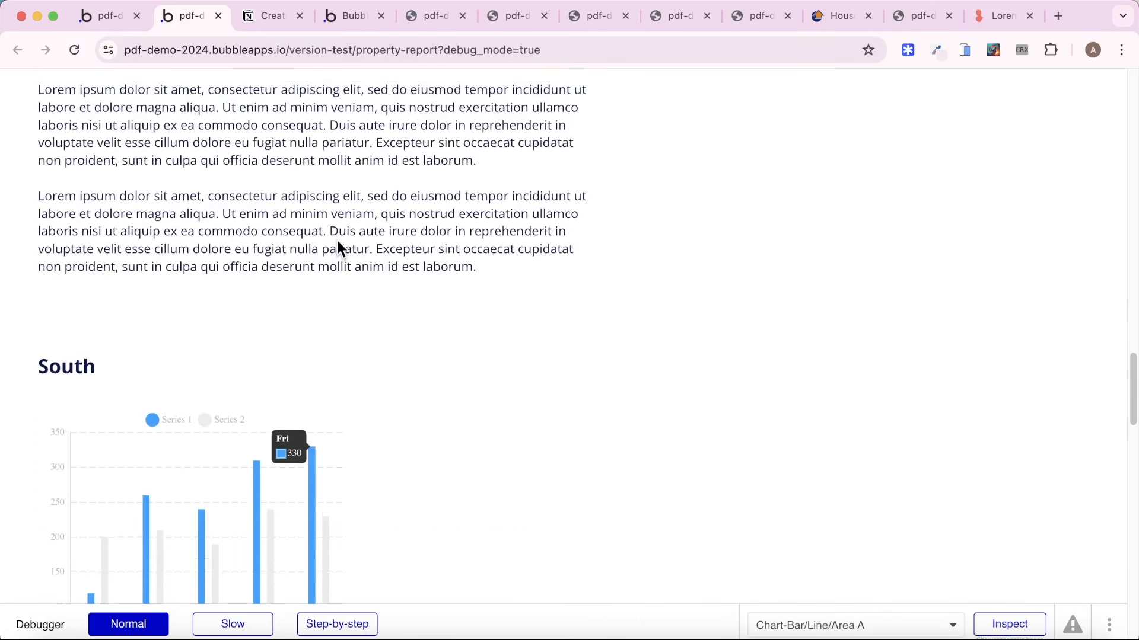
Create a new property report PDF from the Dashboard page and open the downloaded file.
click(348, 12)
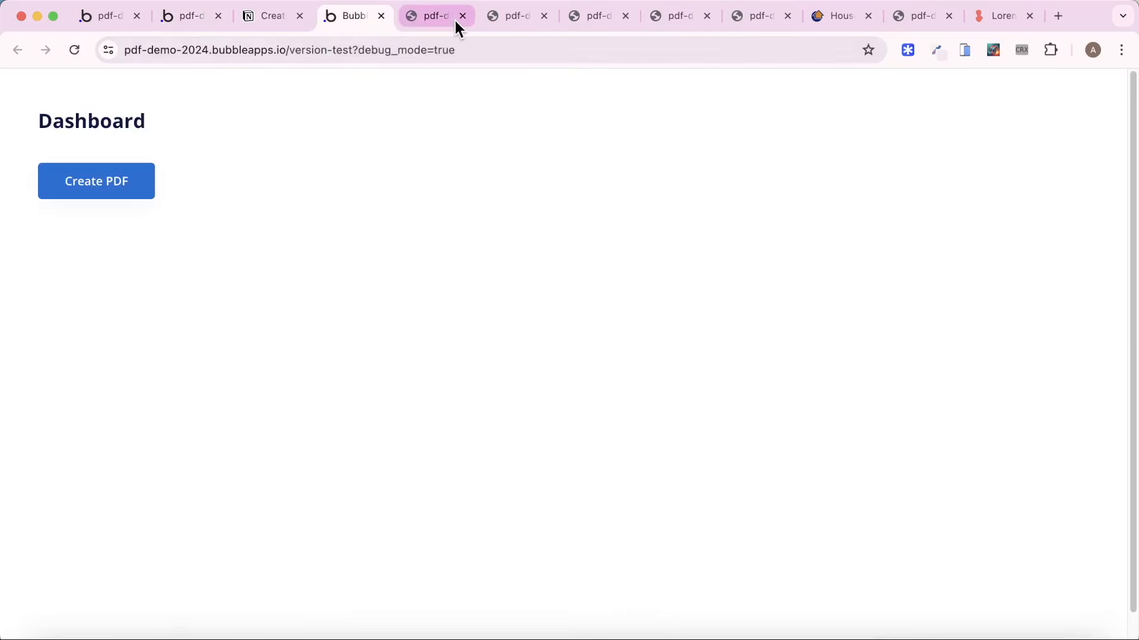
click(137, 182)
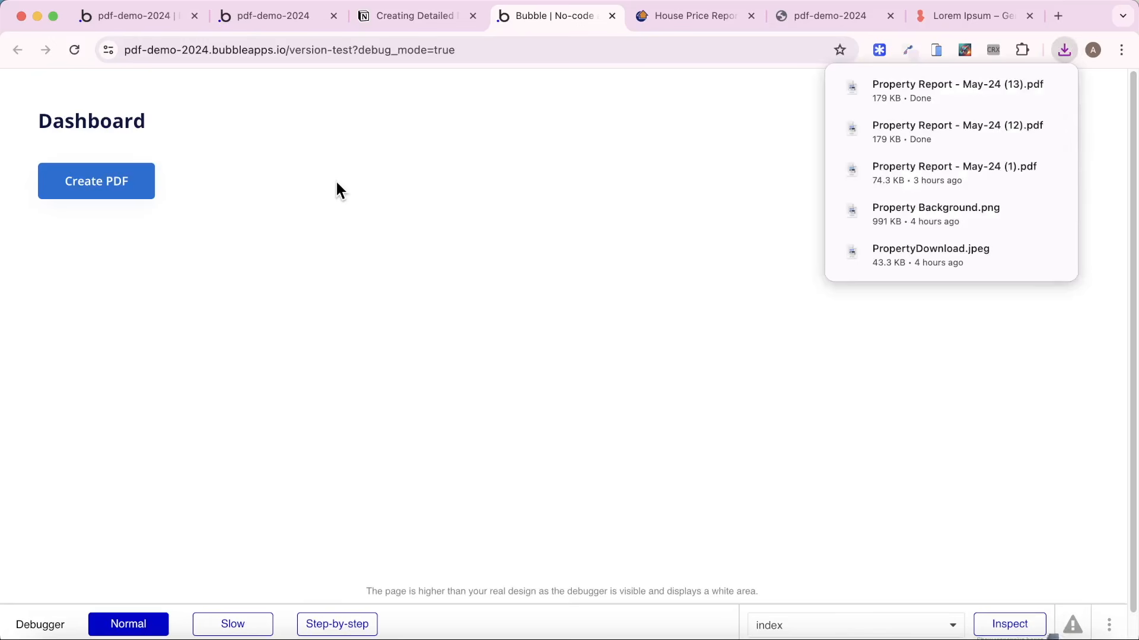
click(881, 88)
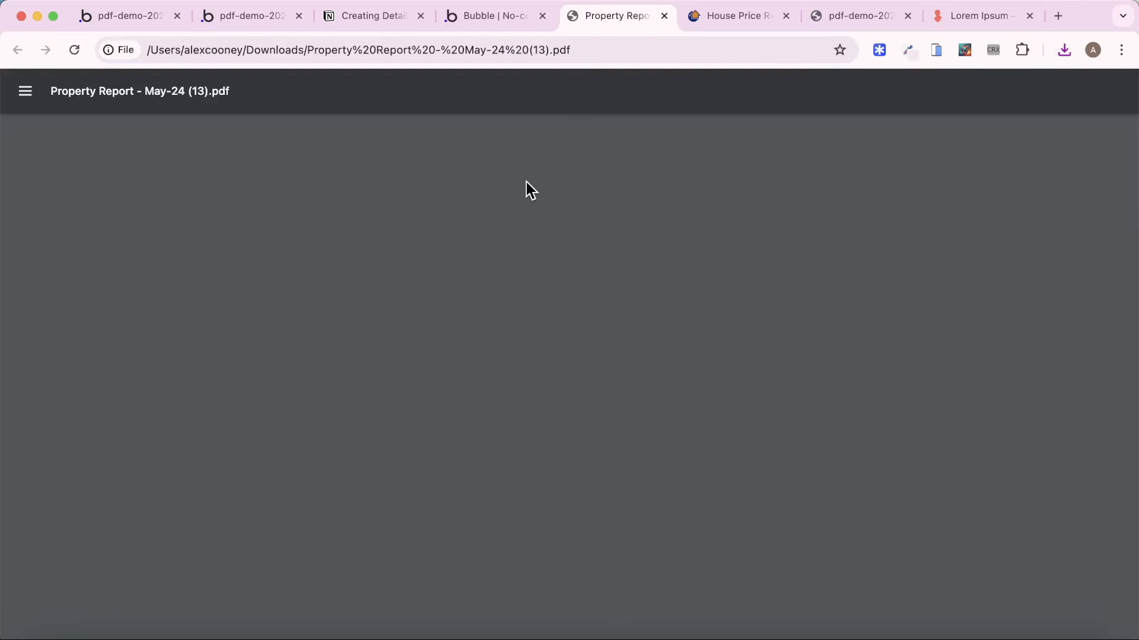
Examine how the region titles, charts and descriptions break across the pages of the exported PDF.
scroll(556, 202, down, 20)
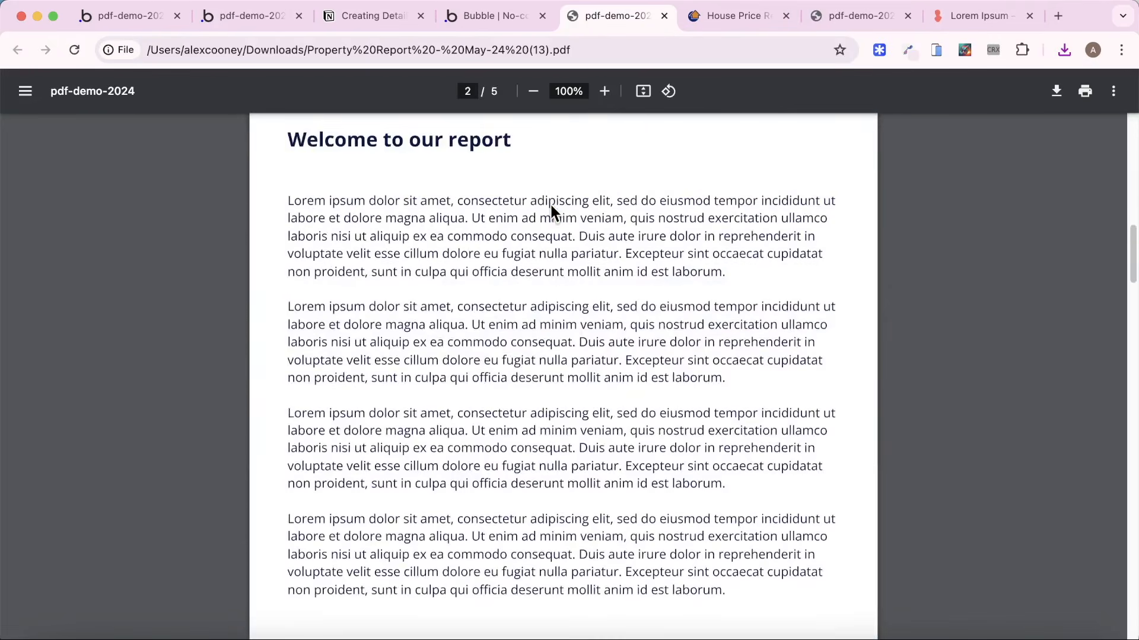
scroll(551, 212, down, 20)
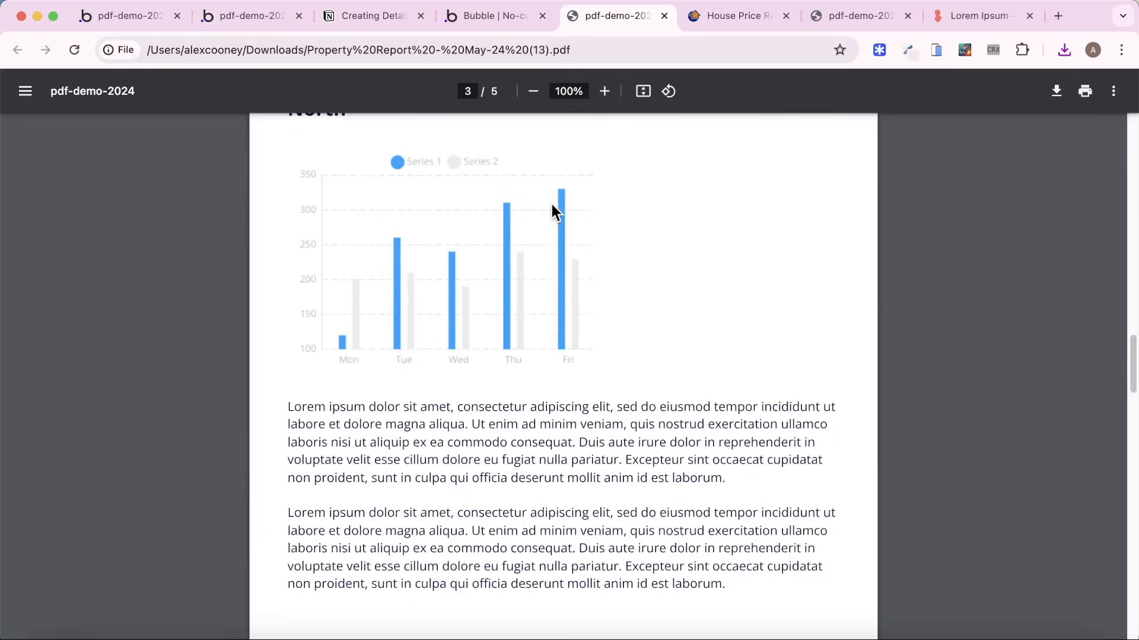
scroll(349, 218, up, 3)
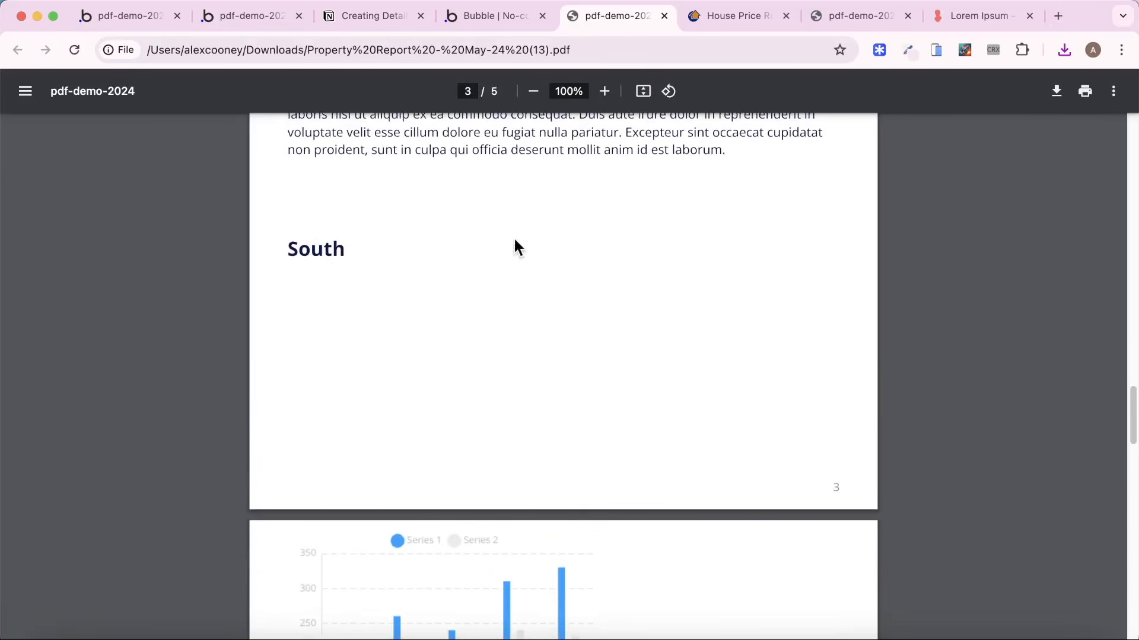
scroll(368, 224, down, 20)
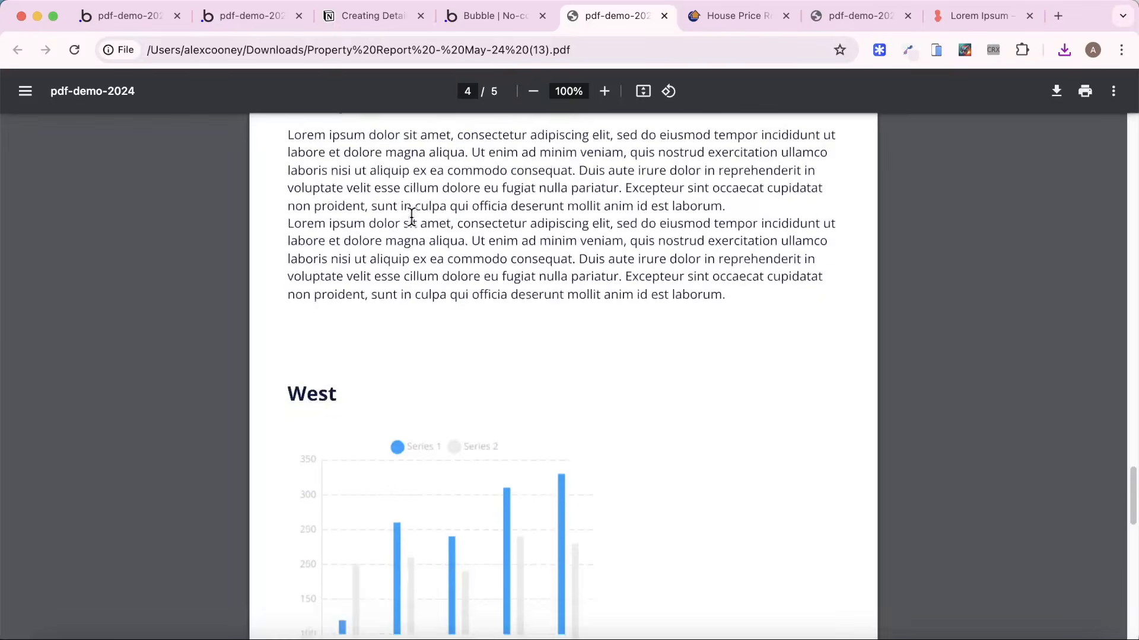
scroll(412, 217, down, 5)
scroll(412, 217, up, 15)
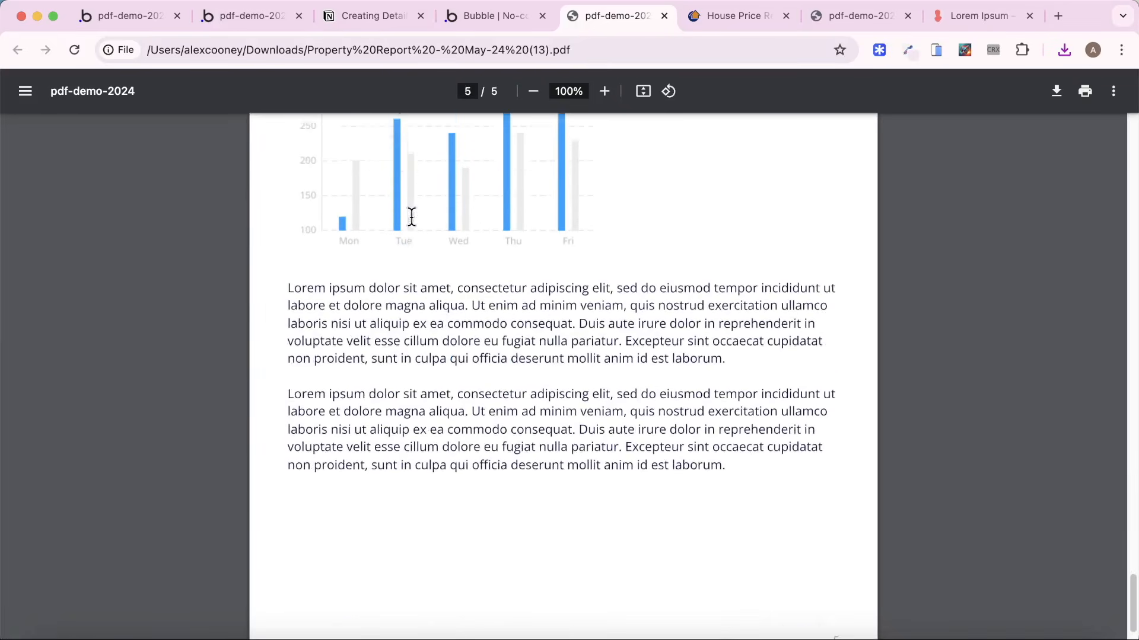
scroll(411, 217, up, 20)
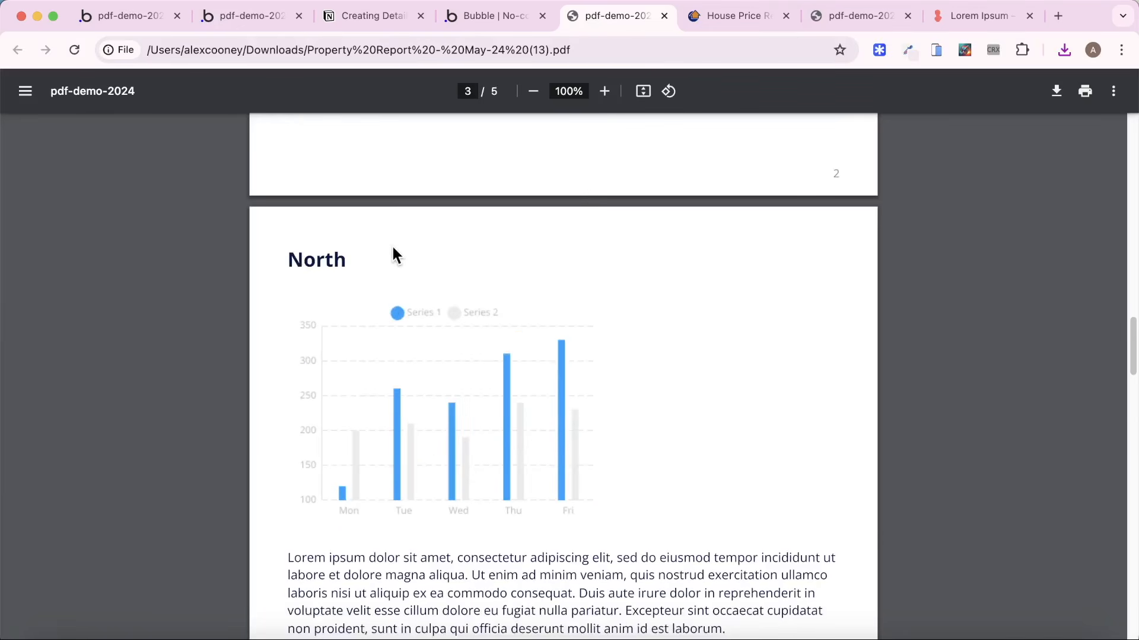
scroll(410, 271, down, 7)
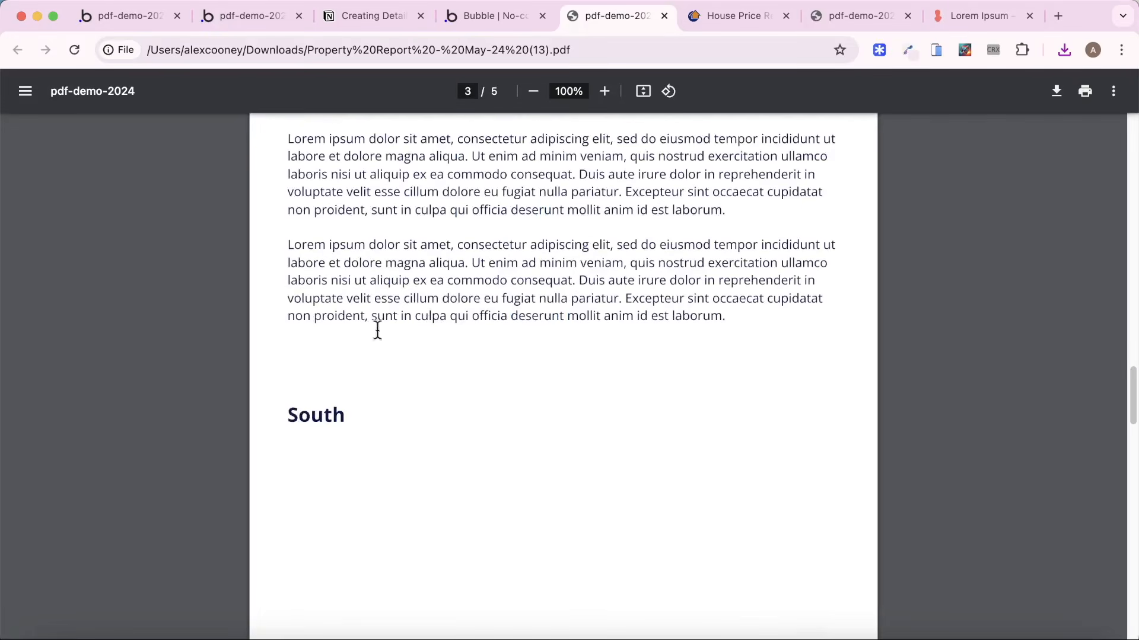
scroll(380, 421, down, 5)
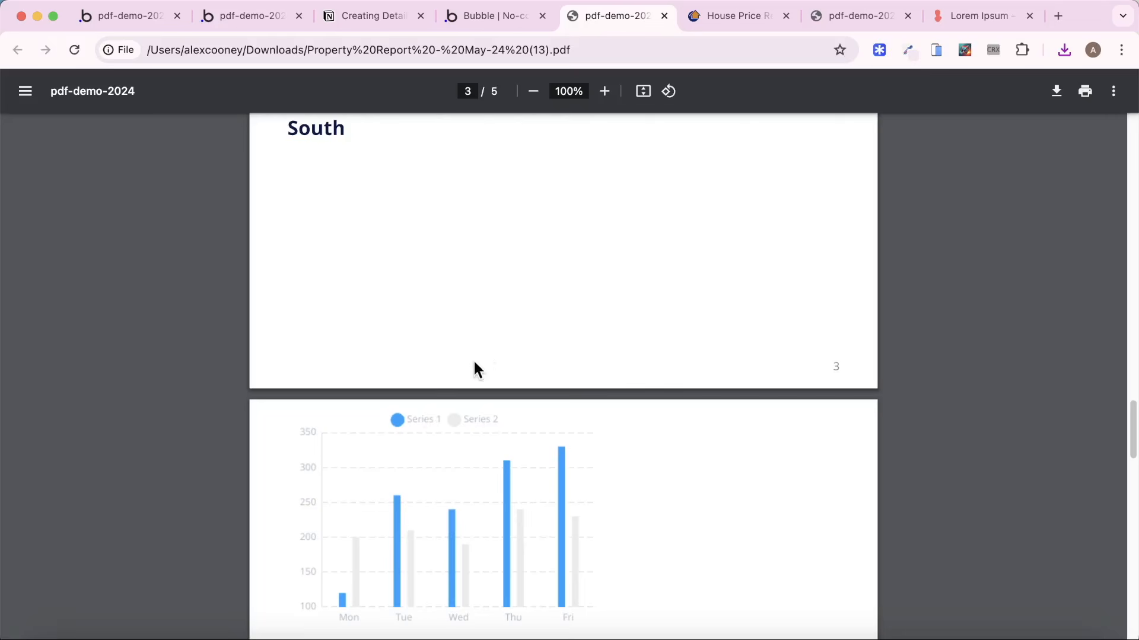
Return to the Bubble editor and find the ID Attribute setting of RepeatingGroup Region - subreport.
click(105, 19)
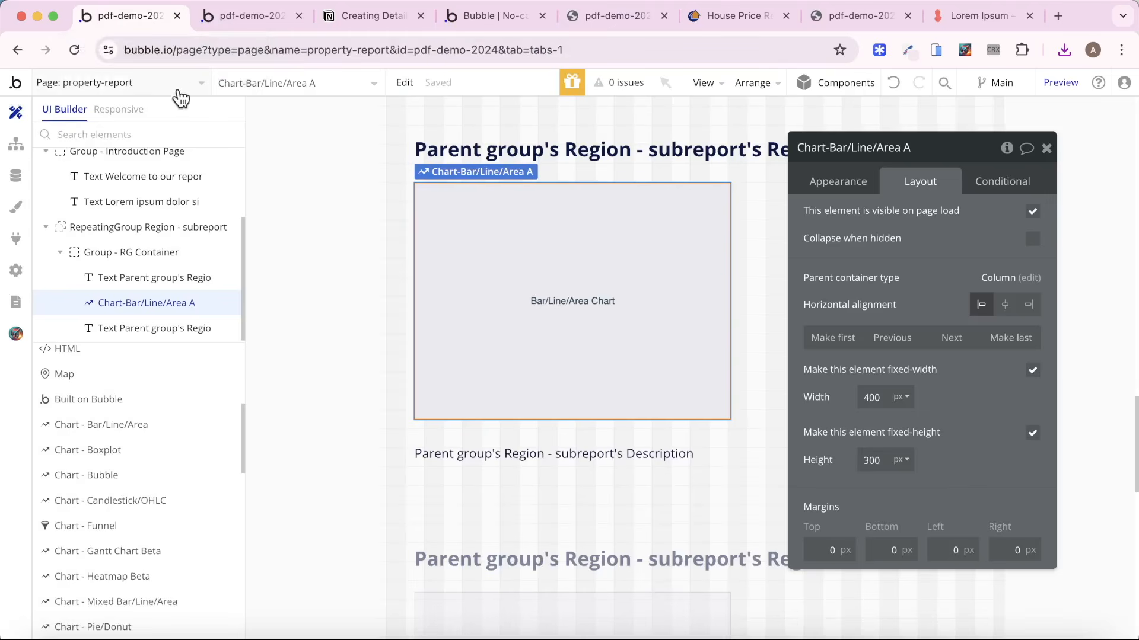
click(142, 228)
click(830, 178)
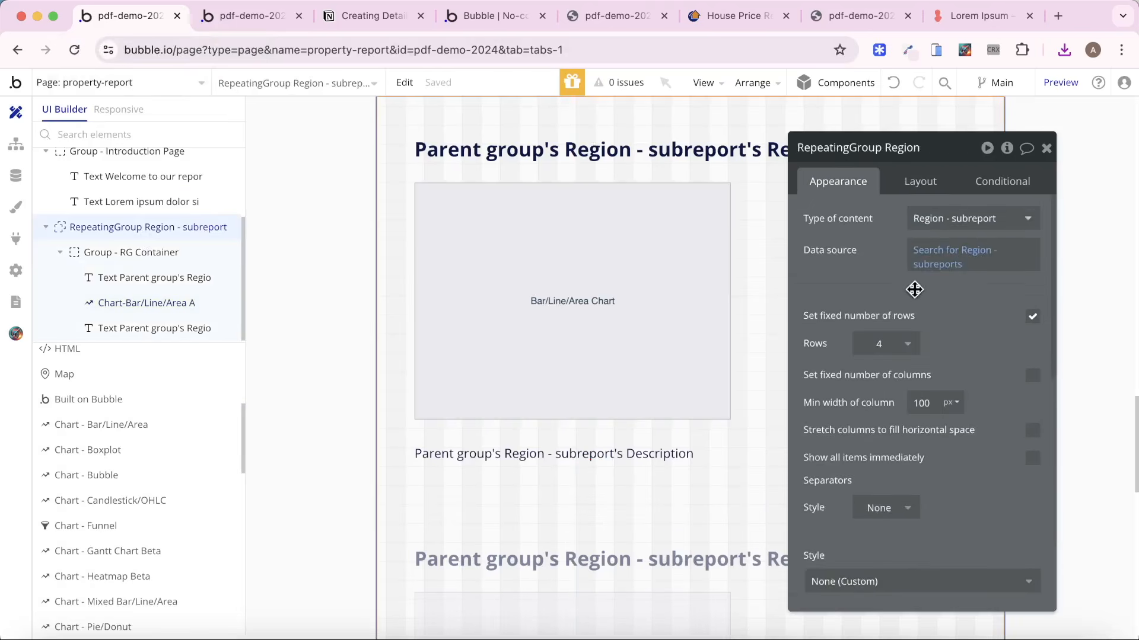
scroll(917, 294, down, 10)
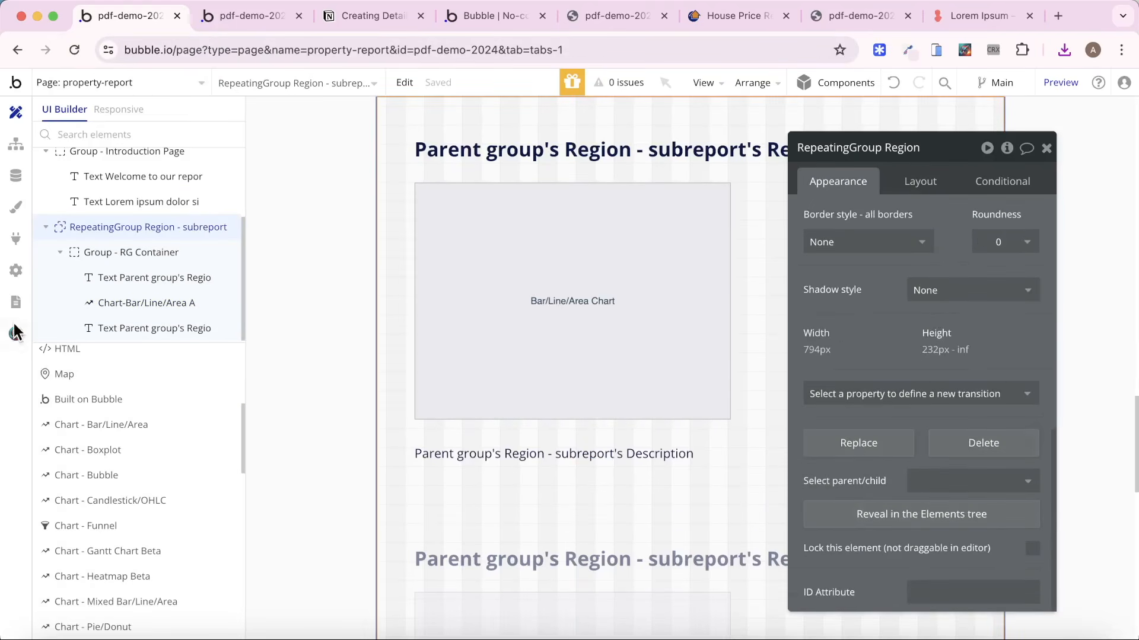
Check the general app settings for the option exposing ID attributes on HTML elements, and return to the page design.
click(16, 270)
click(131, 133)
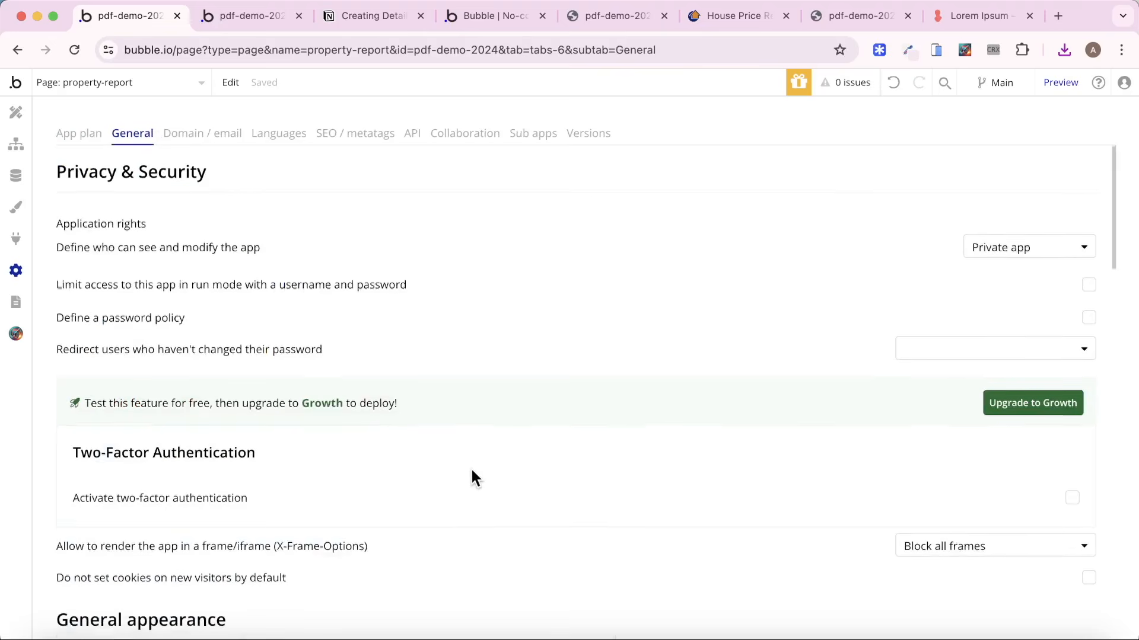
scroll(497, 438, down, 20)
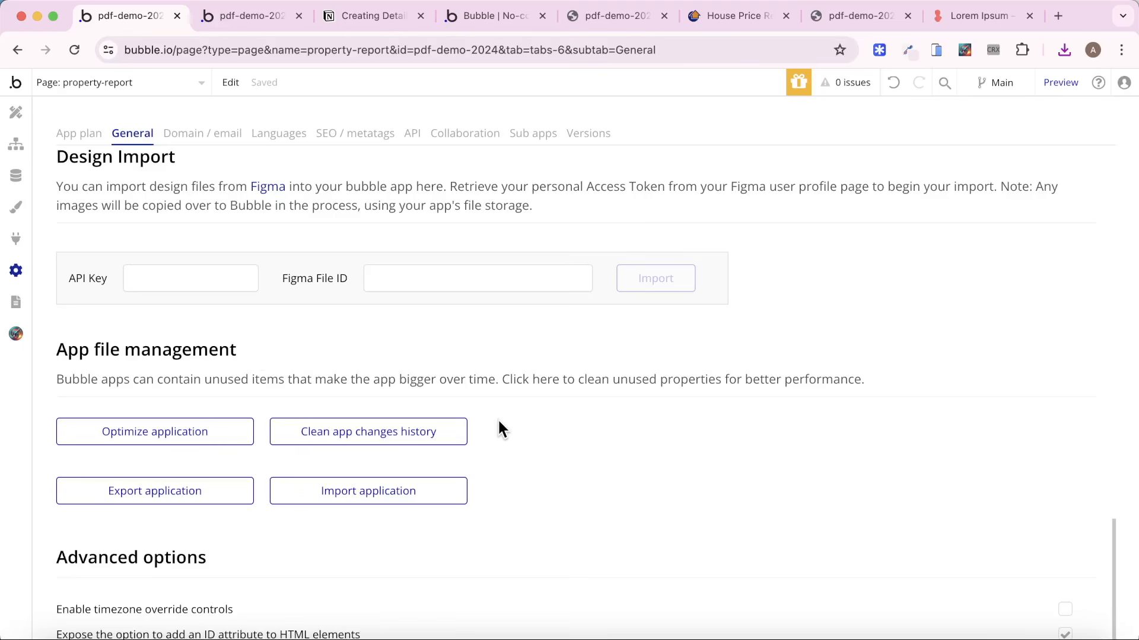
click(16, 112)
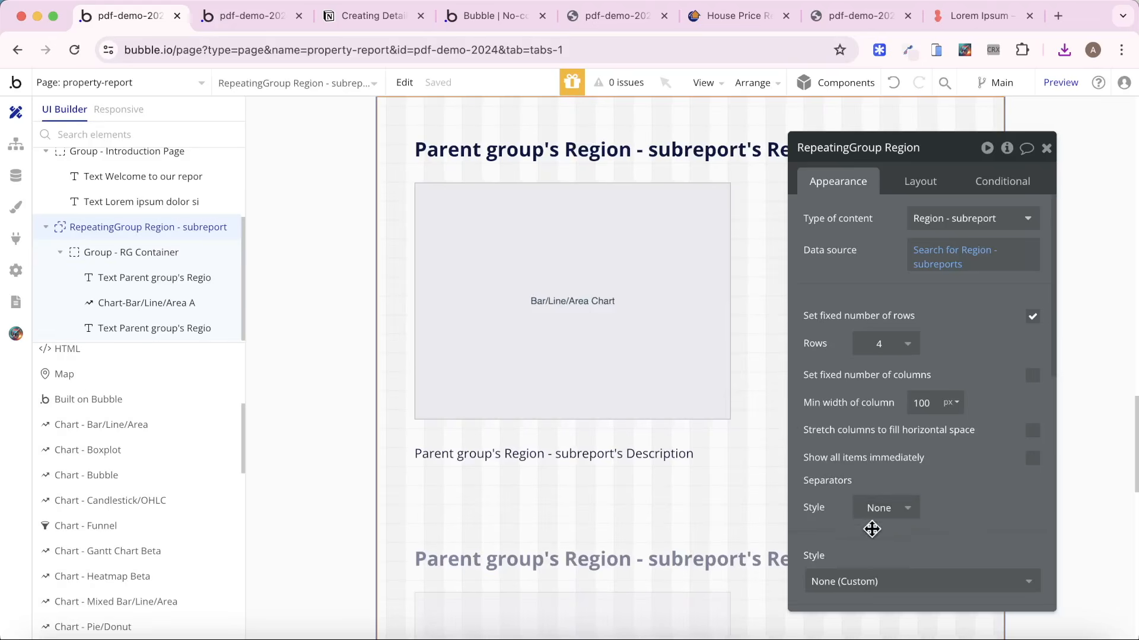
Set the ID Attribute of RepeatingGroup Region - subreport to rg-break-1 and select the value for copying.
scroll(959, 517, down, 10)
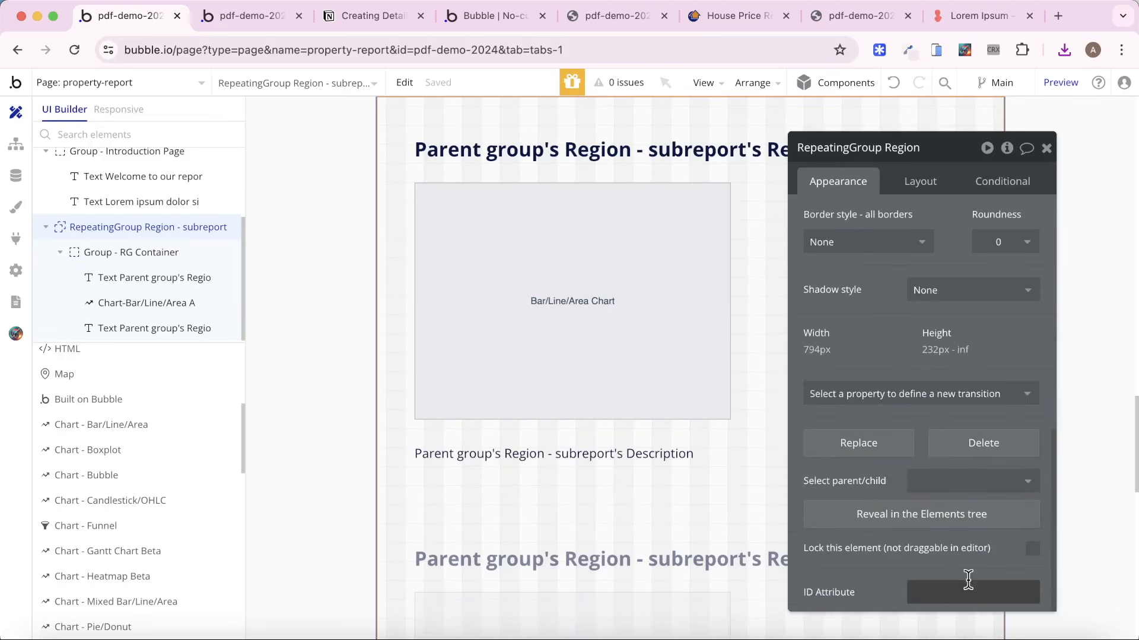
click(966, 584)
text(rg-break-1)
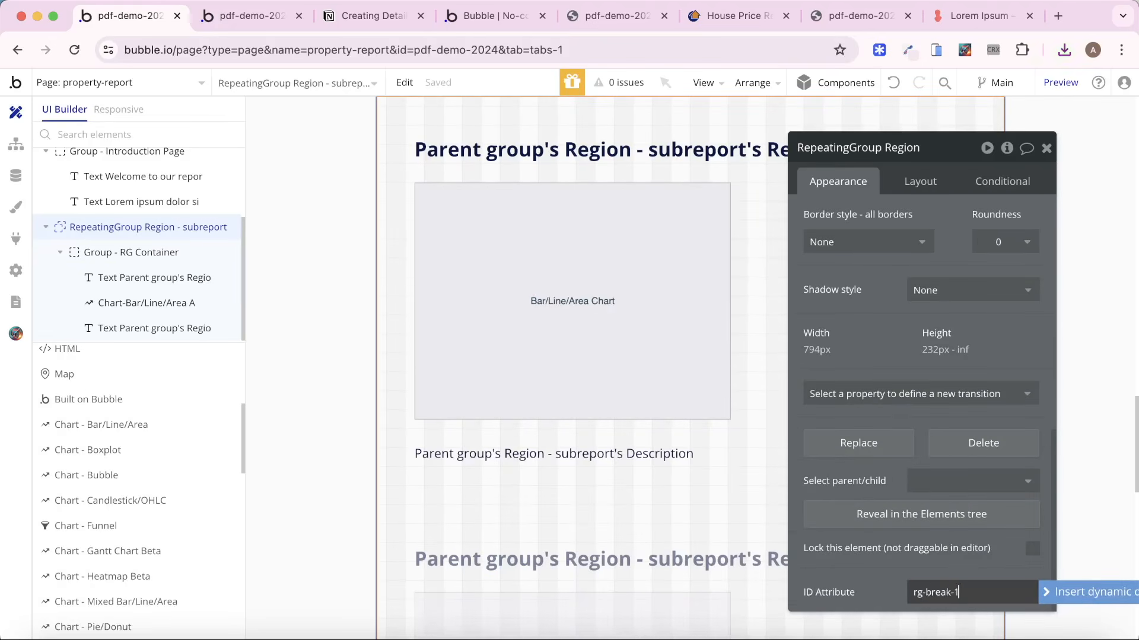
key(super+a)
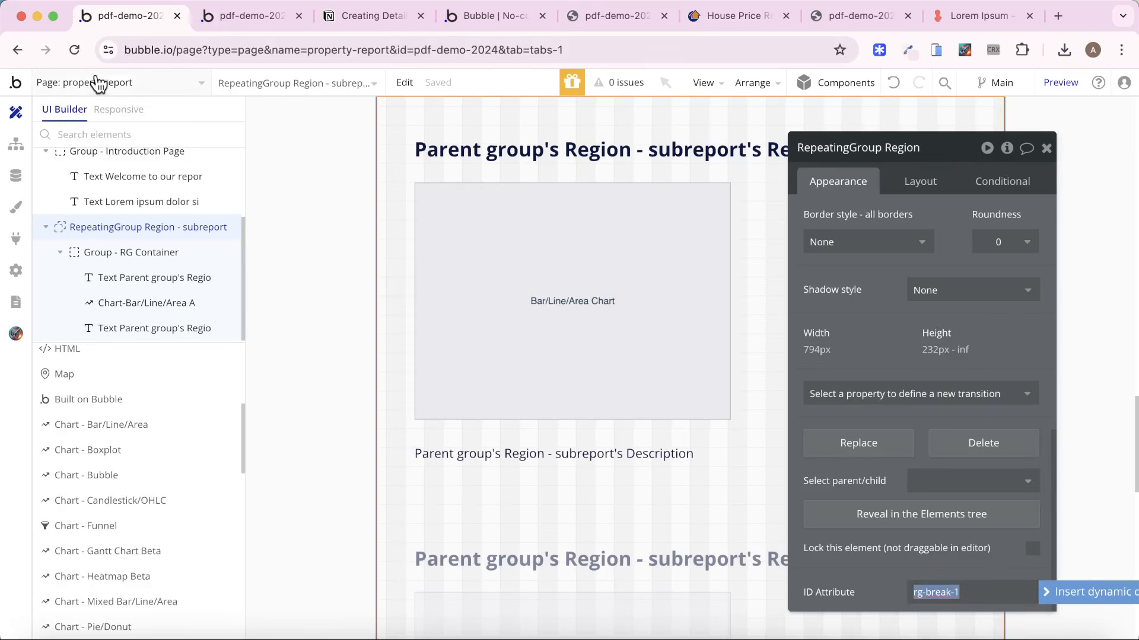
In the create_pdf backend workflow, set the Create PDF action's New Page Per Cell option to rg-break-1.
click(122, 82)
click(102, 261)
click(107, 219)
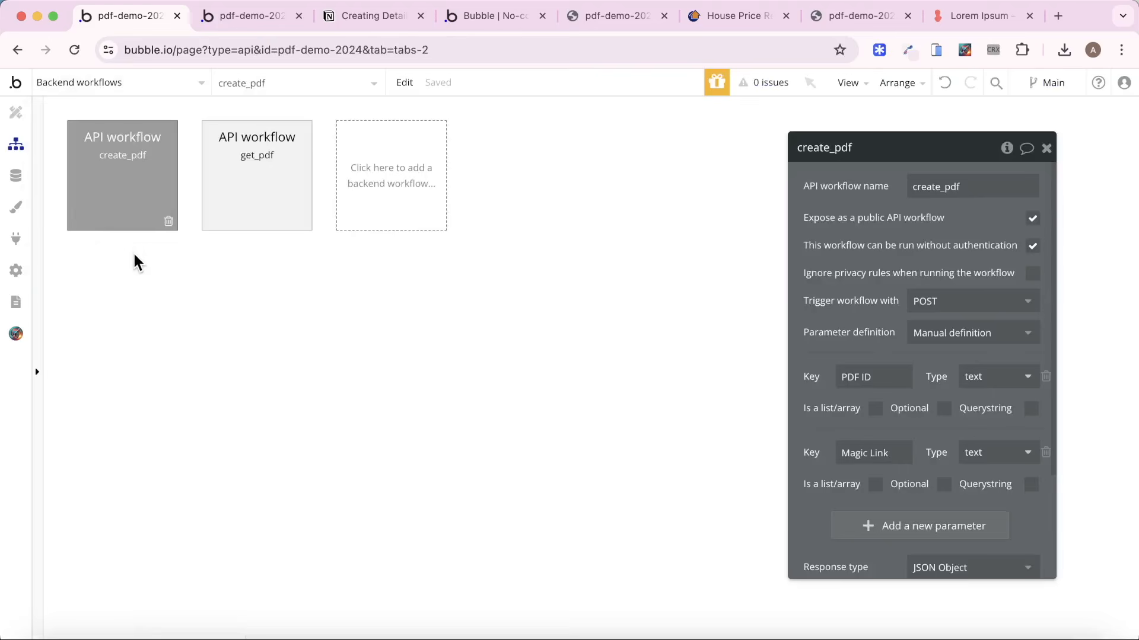
click(123, 281)
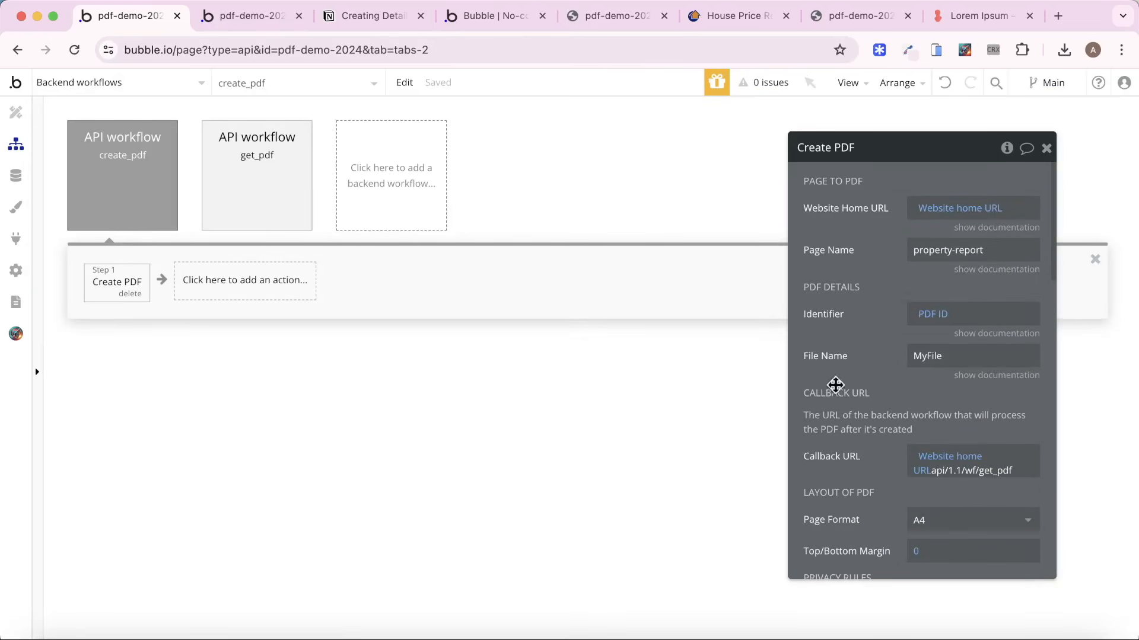
scroll(1017, 490, down, 10)
scroll(1019, 491, down, 8)
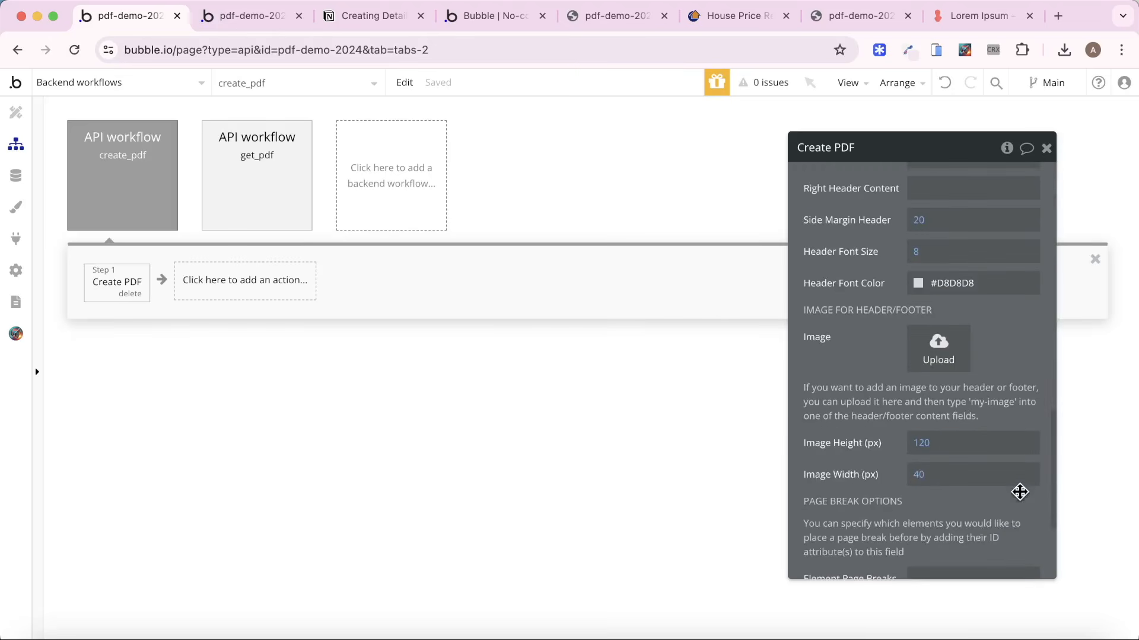
scroll(1019, 491, down, 1)
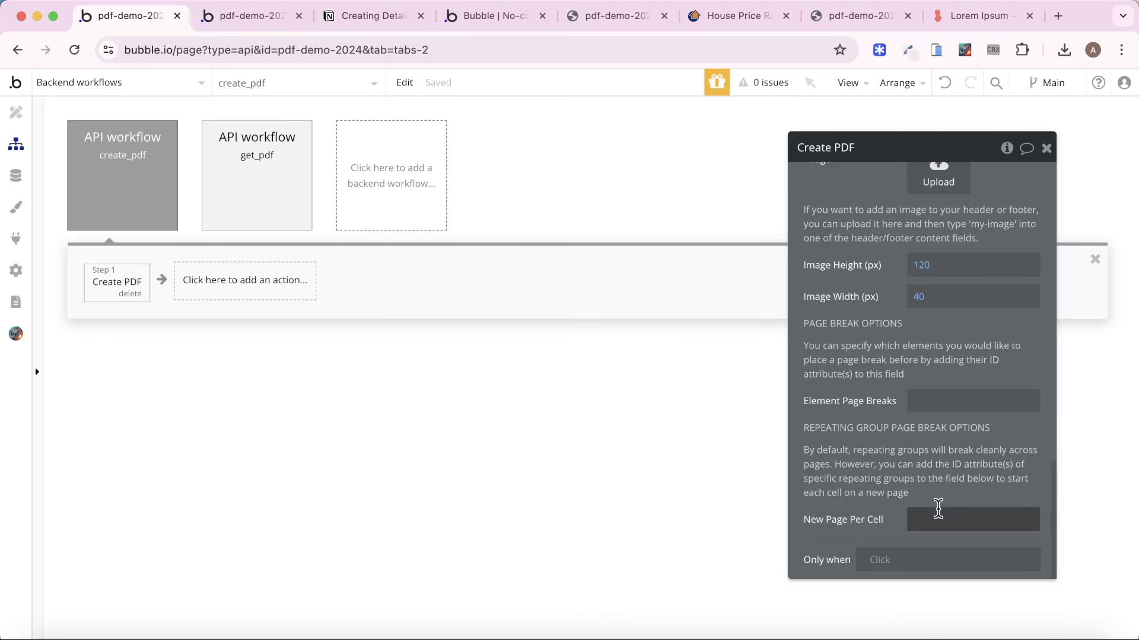
click(938, 511)
text(rg-break-1)
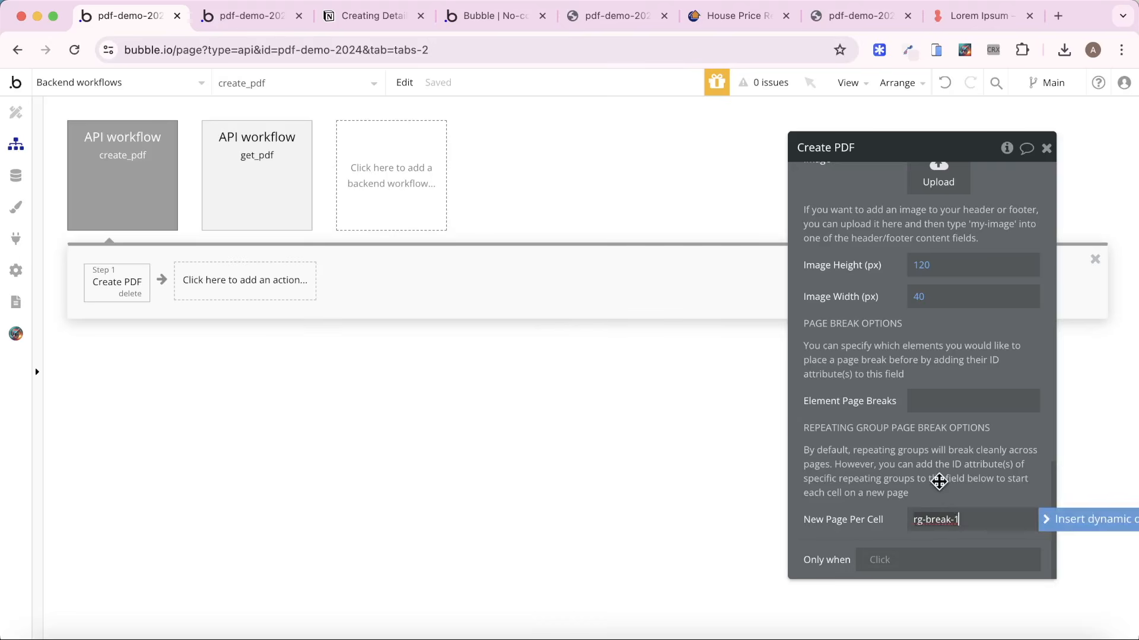
click(939, 482)
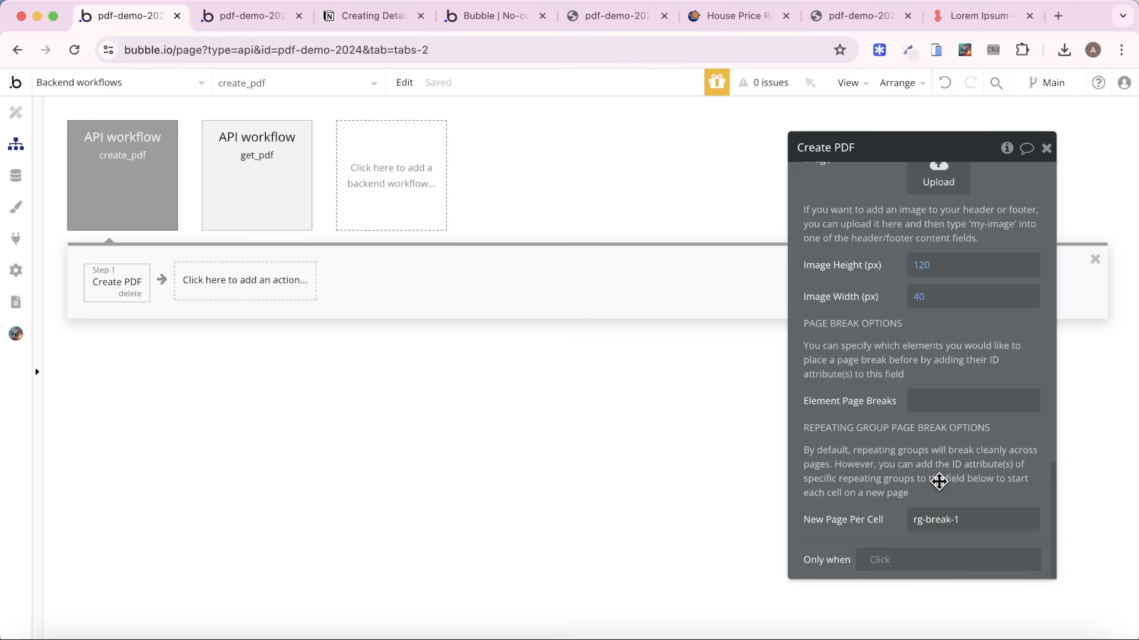
Refresh the Dashboard page, generate a new property report PDF and open the downloaded Property Report - May-24 (14).pdf.
click(243, 18)
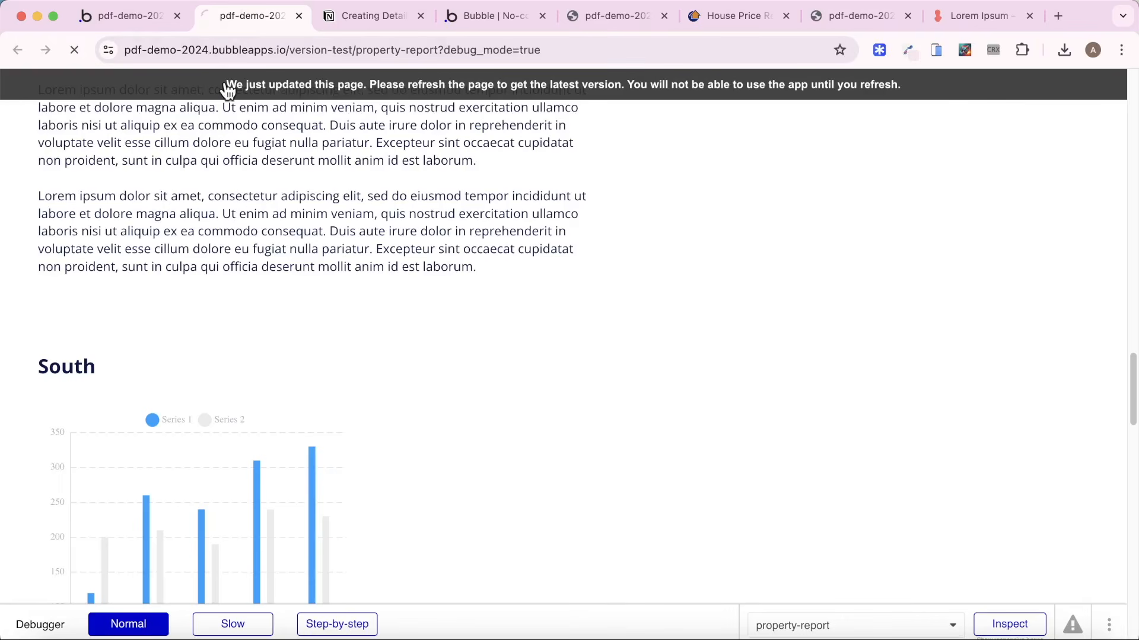
click(128, 20)
click(481, 18)
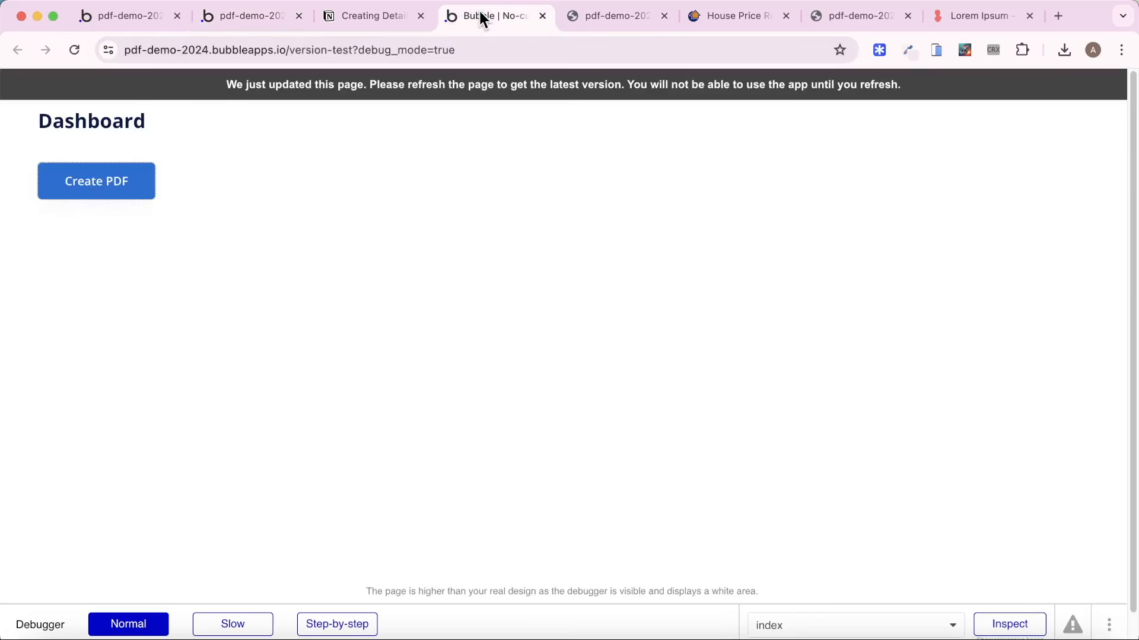
click(423, 78)
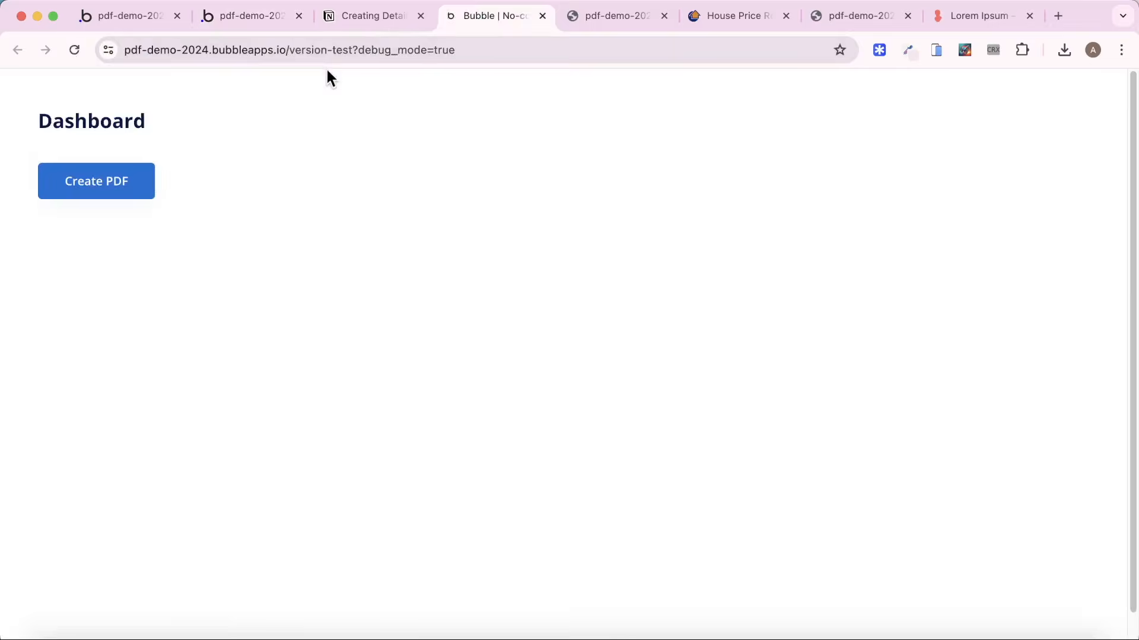
click(132, 178)
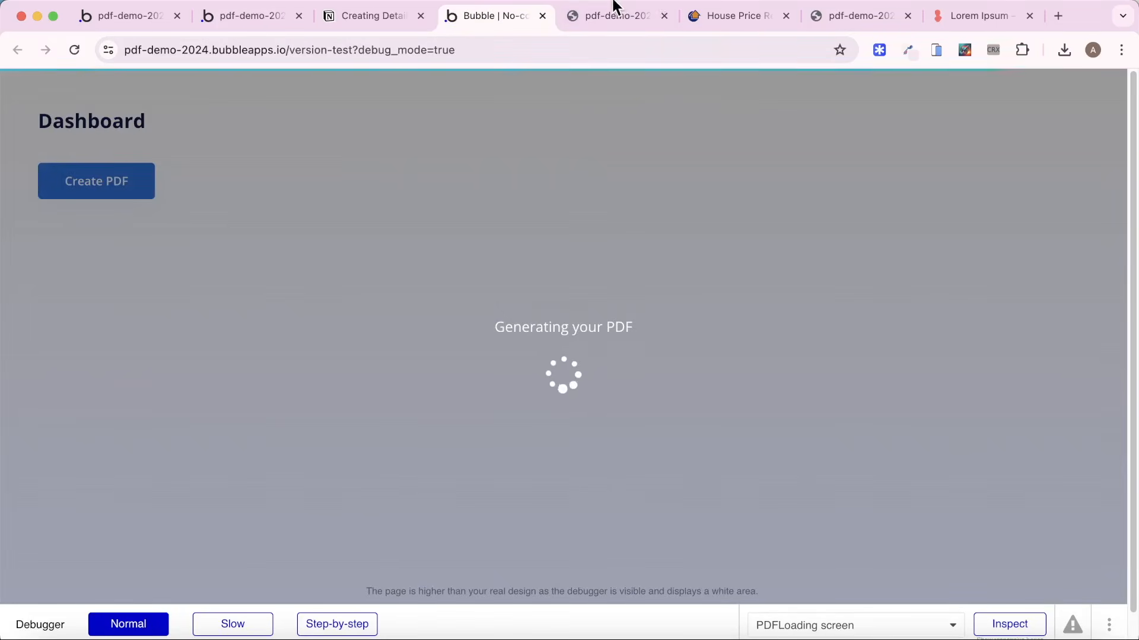
click(613, 8)
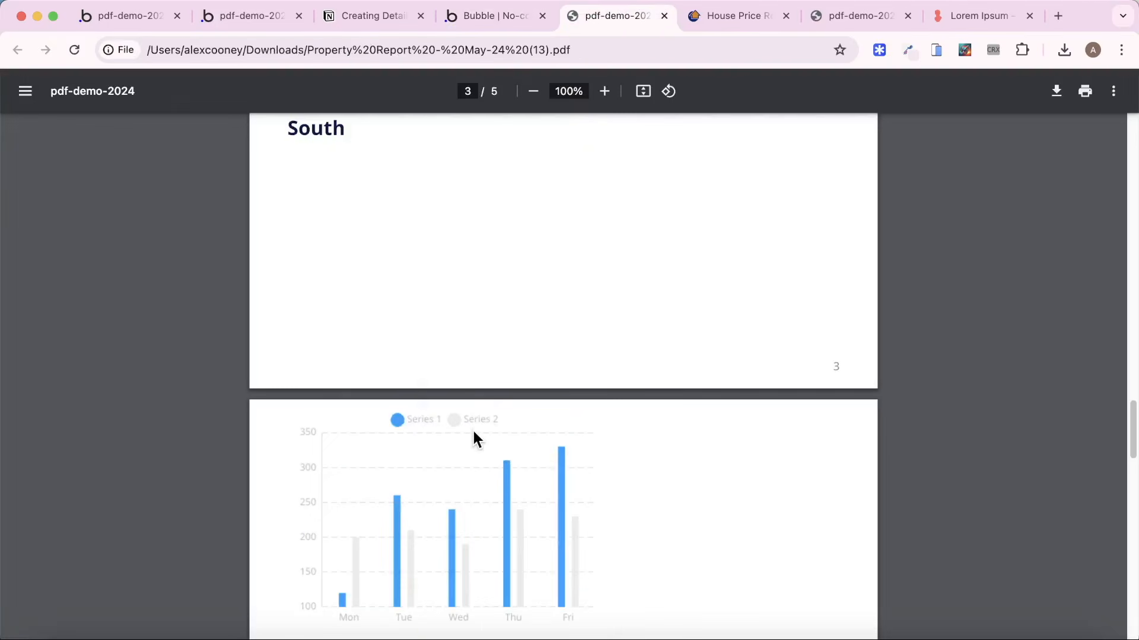
scroll(469, 308, up, 3)
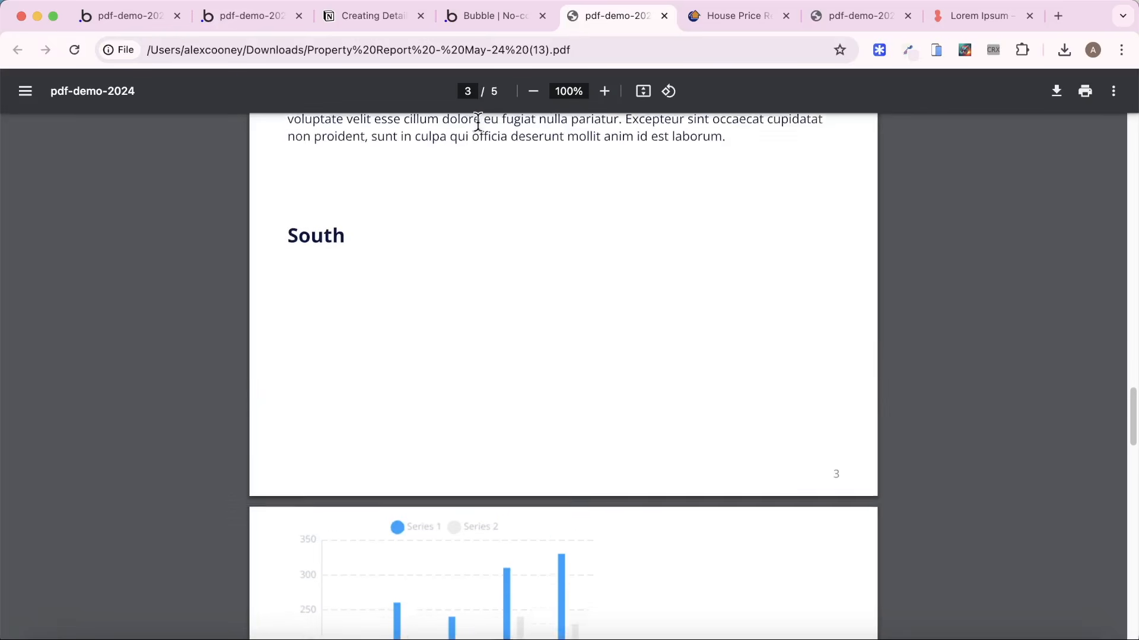
click(493, 23)
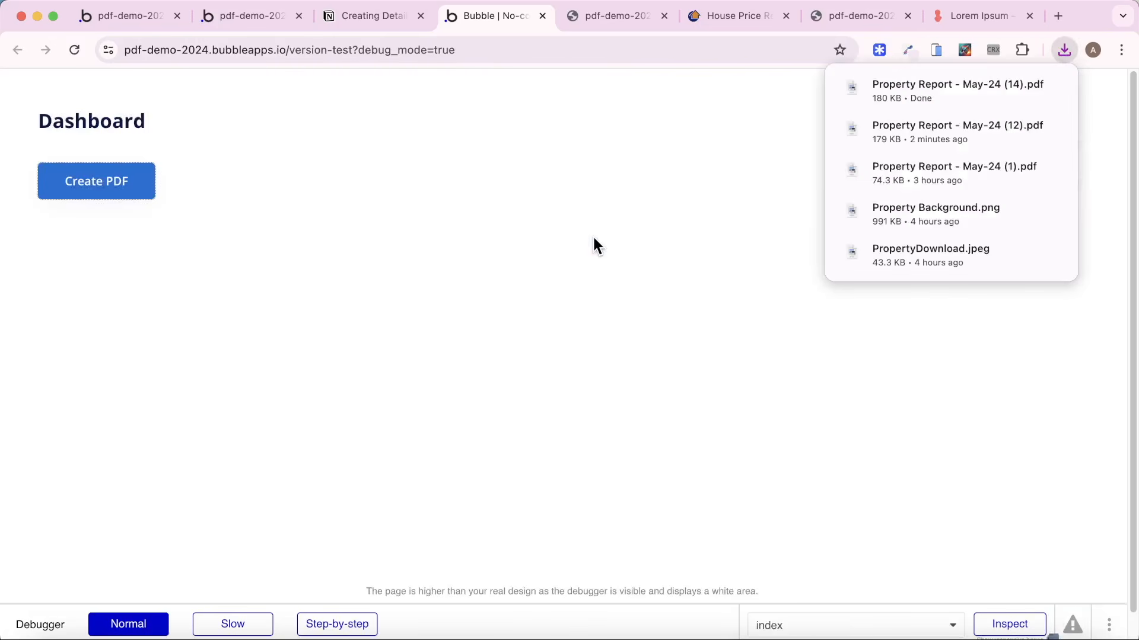
click(874, 88)
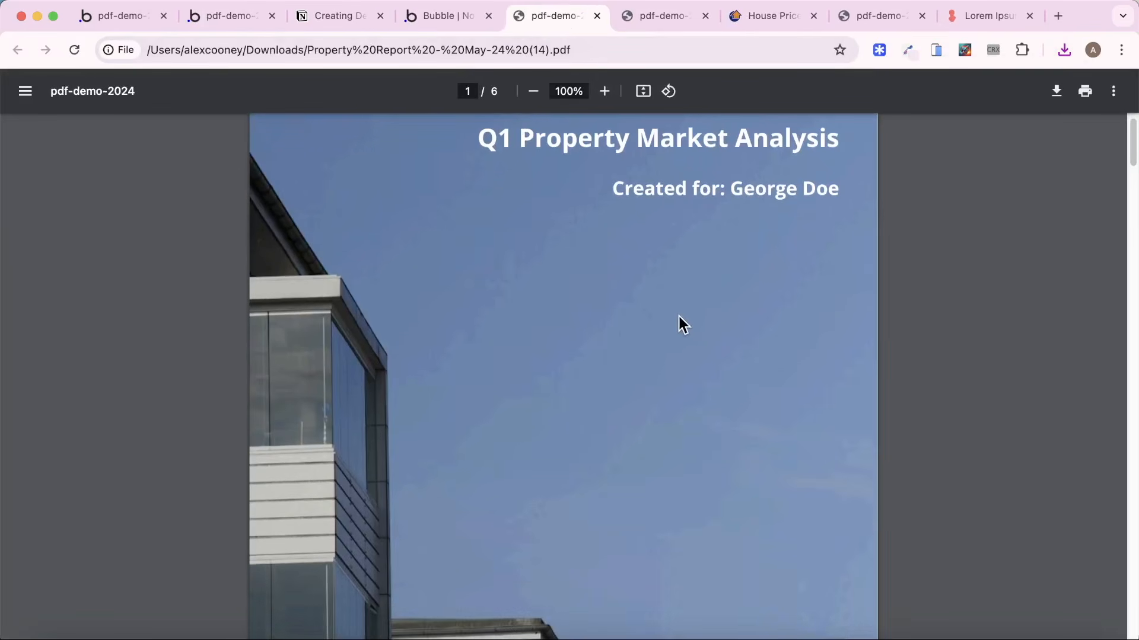
Examine the new PDF from cover to last page to check where each region's section starts.
scroll(679, 316, down, 7)
scroll(679, 315, down, 20)
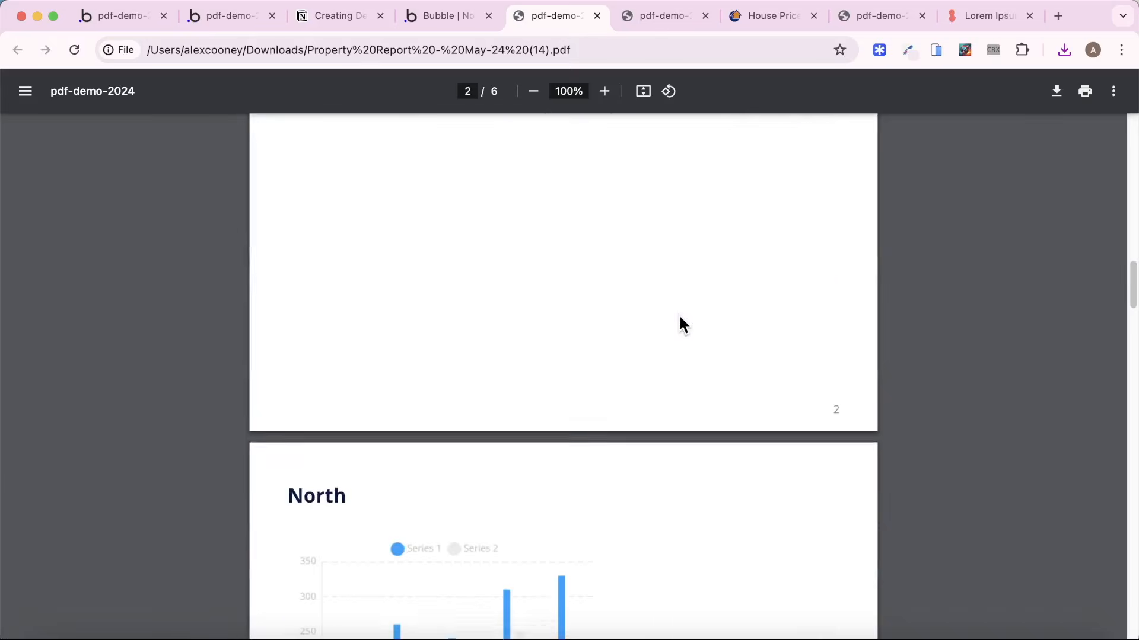
scroll(658, 386, down, 10)
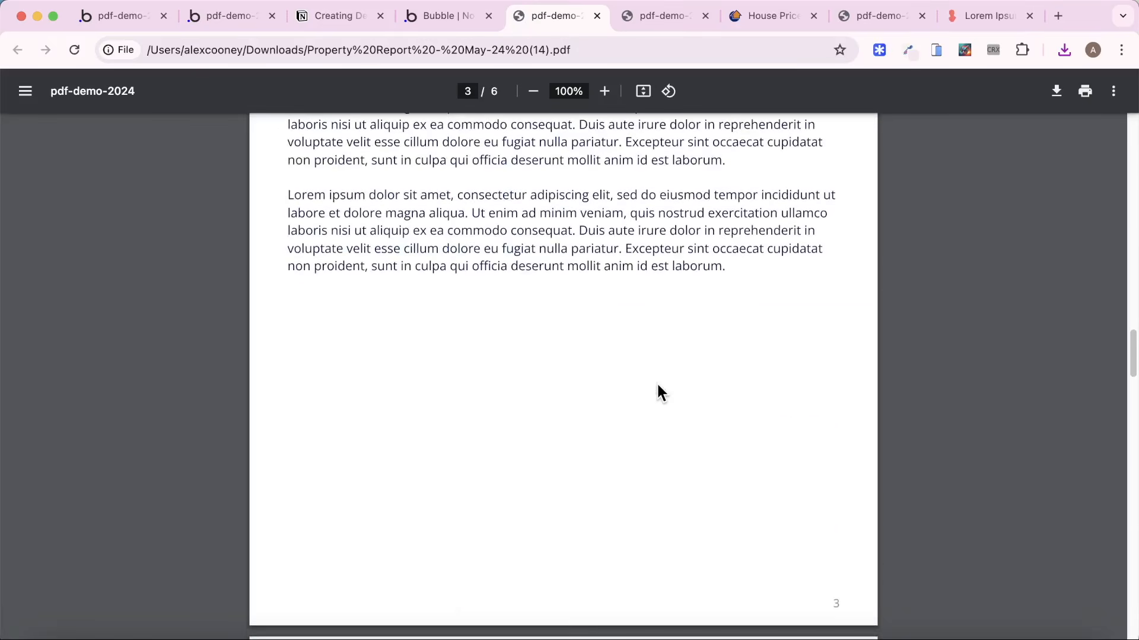
scroll(658, 386, down, 20)
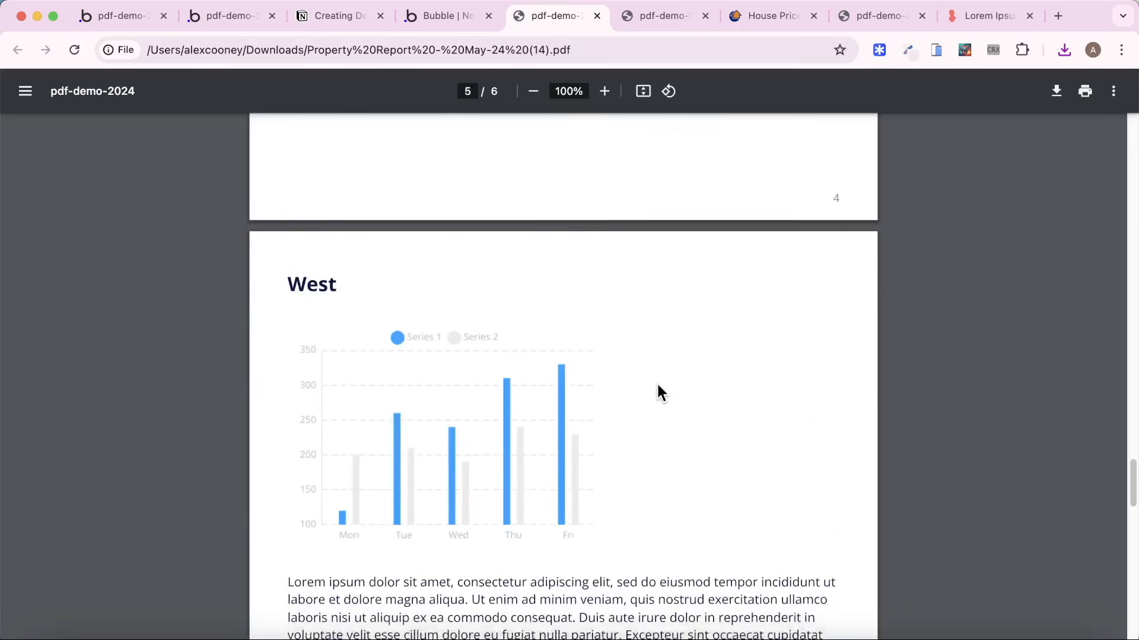
scroll(658, 386, down, 8)
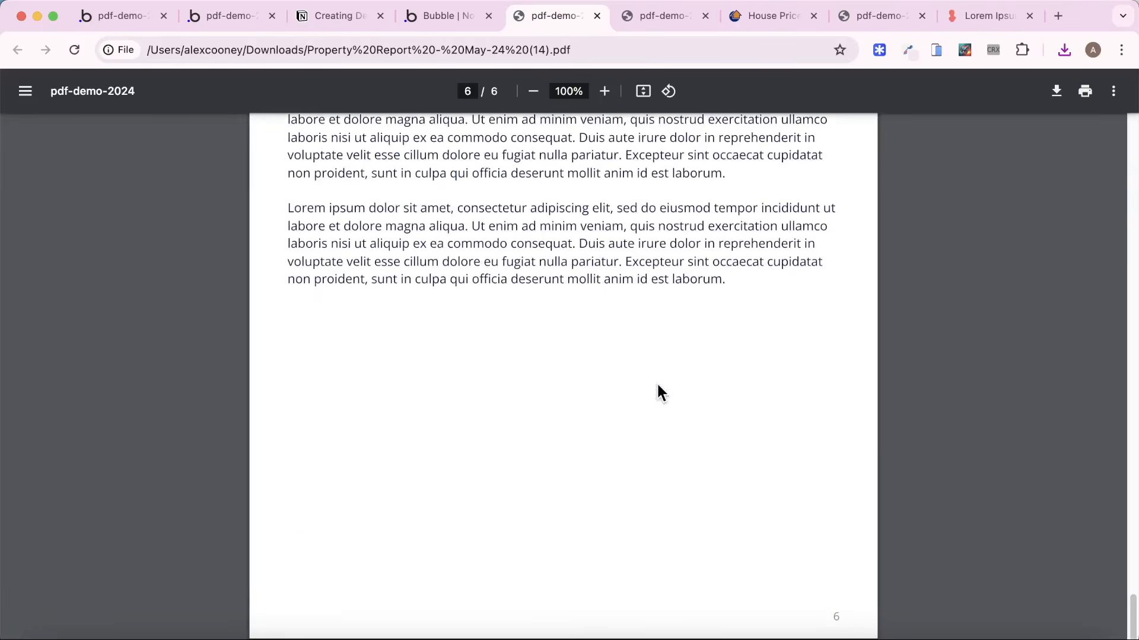
scroll(658, 386, up, 5)
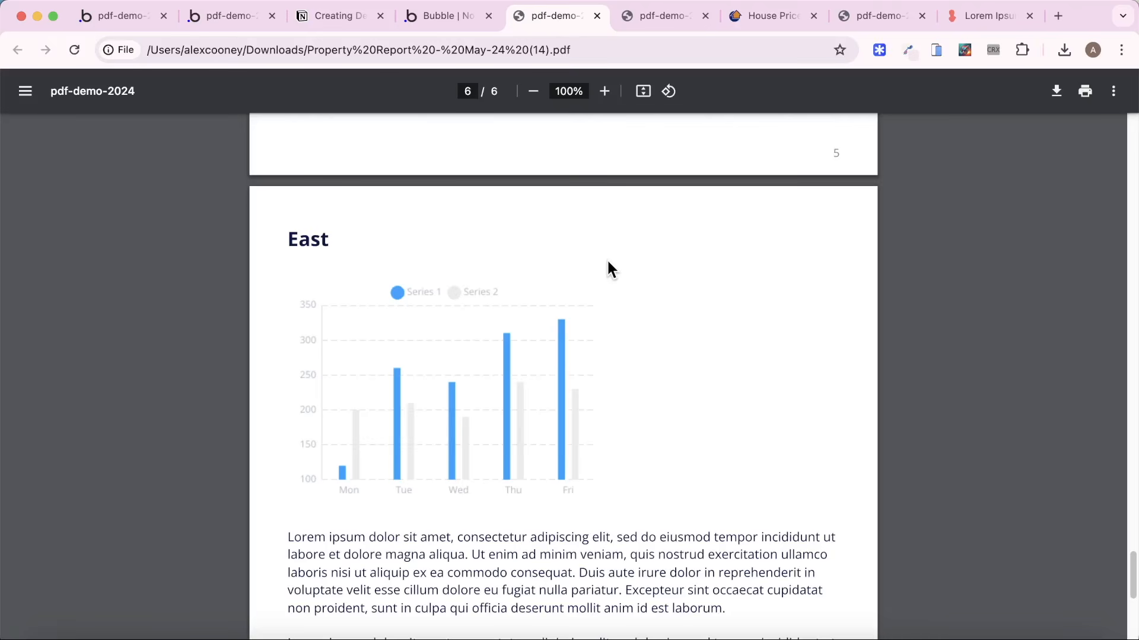
Return to the Bubble editor and open the Create a new Report action in the index page's Create PDF button workflow.
click(116, 17)
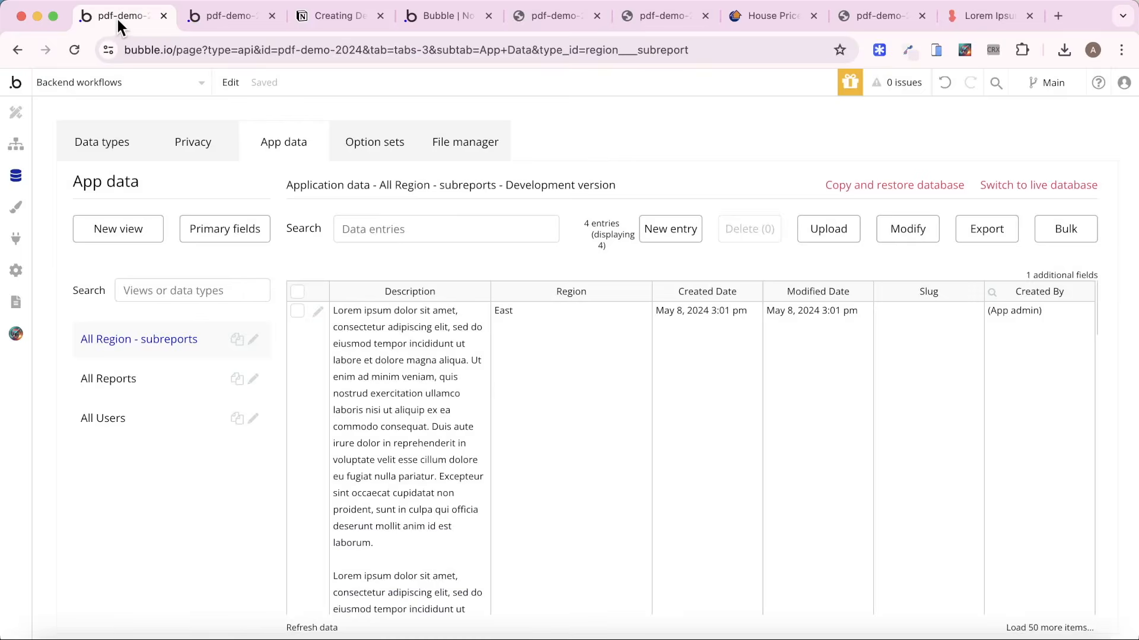
click(93, 81)
click(71, 132)
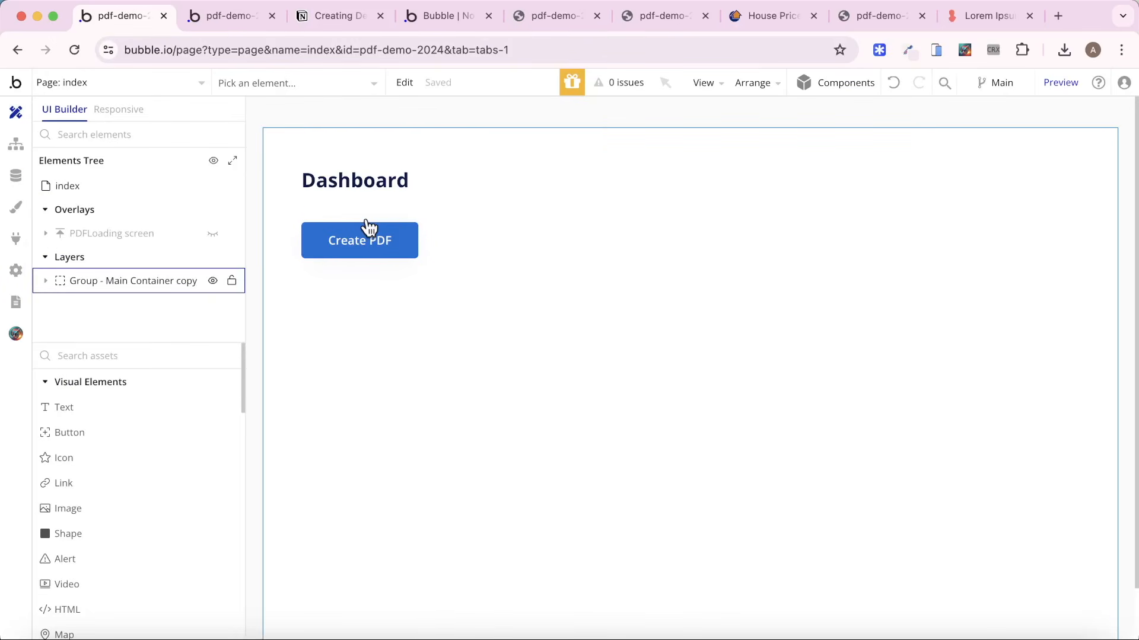
click(16, 144)
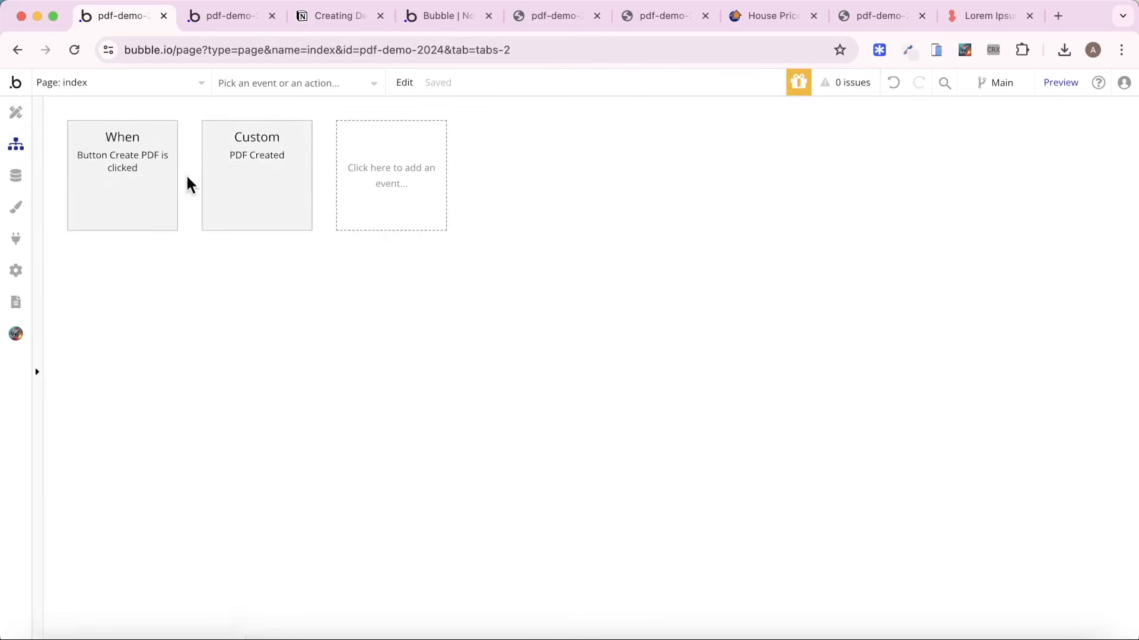
click(146, 196)
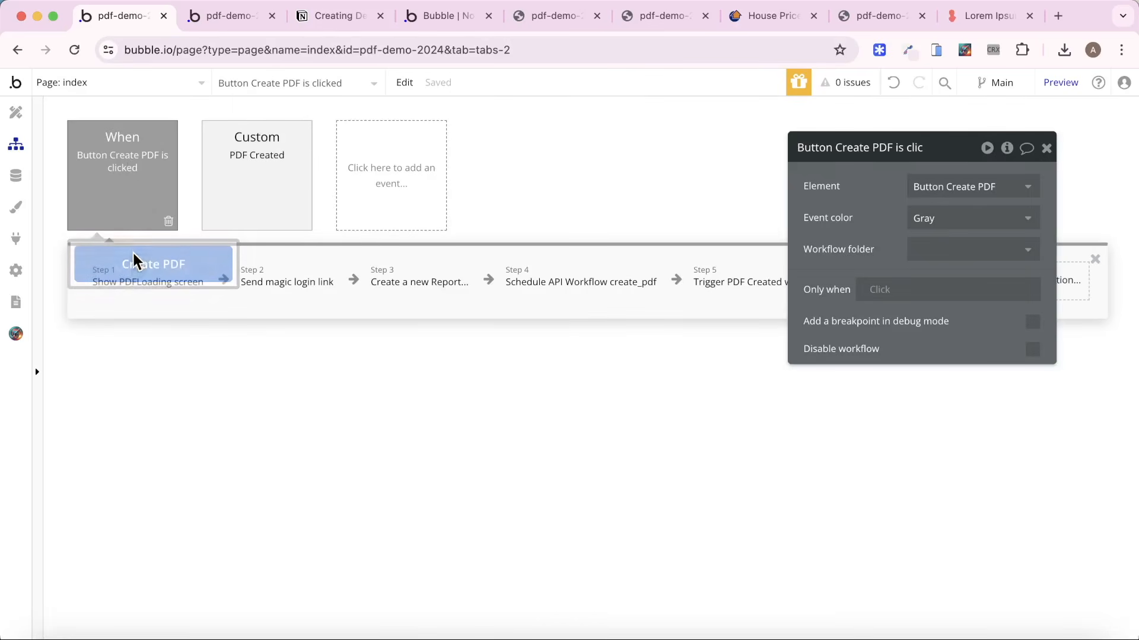
click(412, 288)
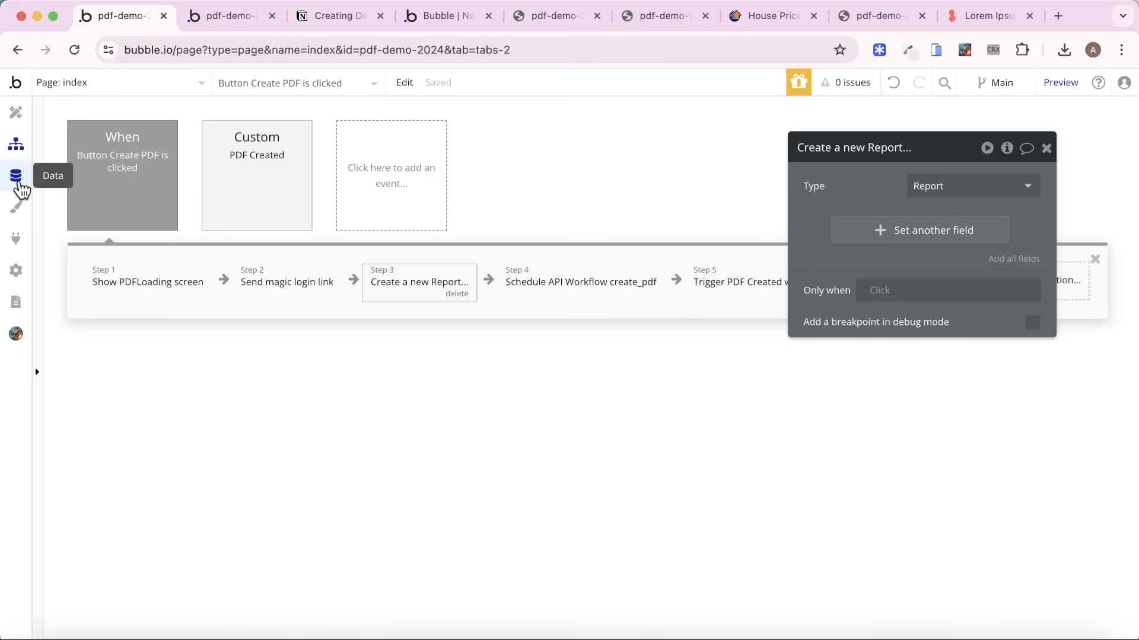
Add a field named Report - Subregions to the Report data type, as a list of Region - subreport entries.
click(20, 183)
click(104, 149)
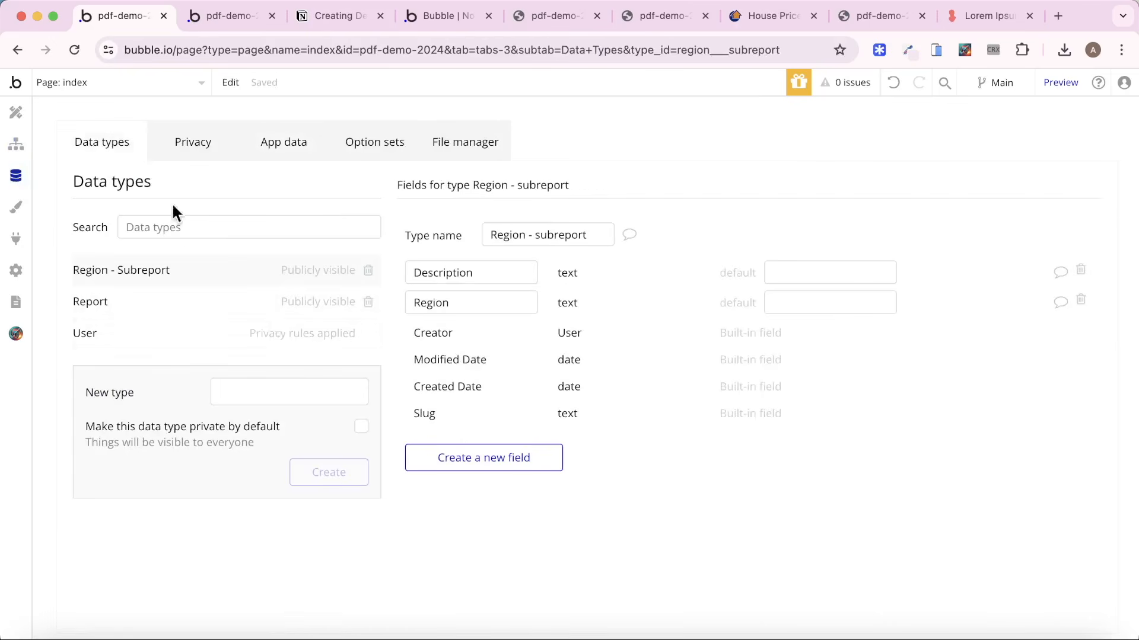
click(162, 315)
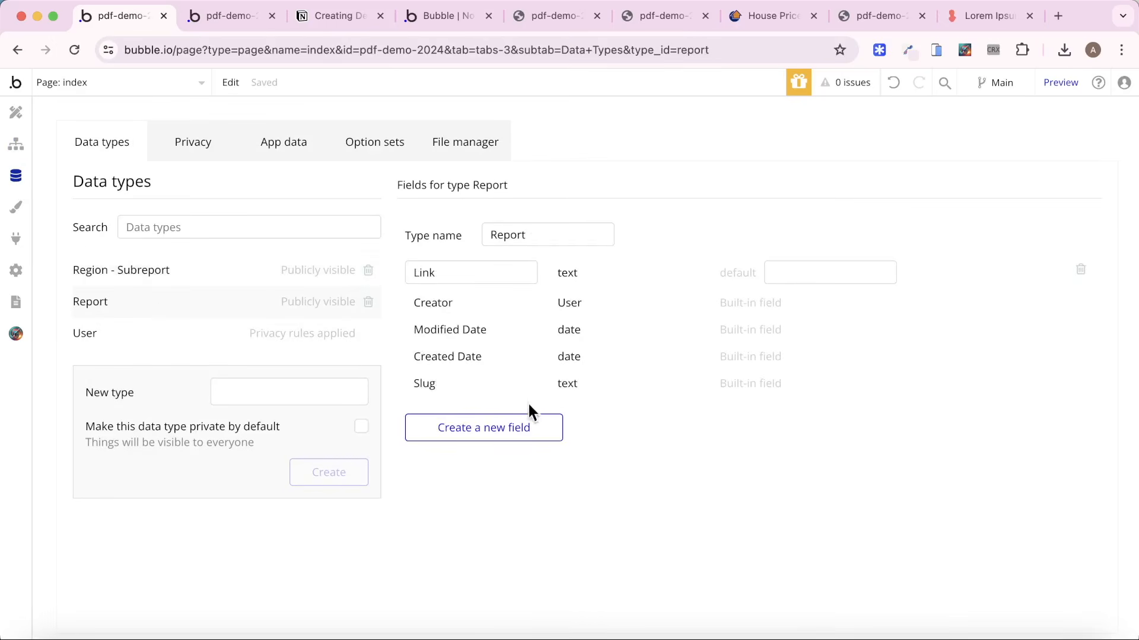
click(510, 427)
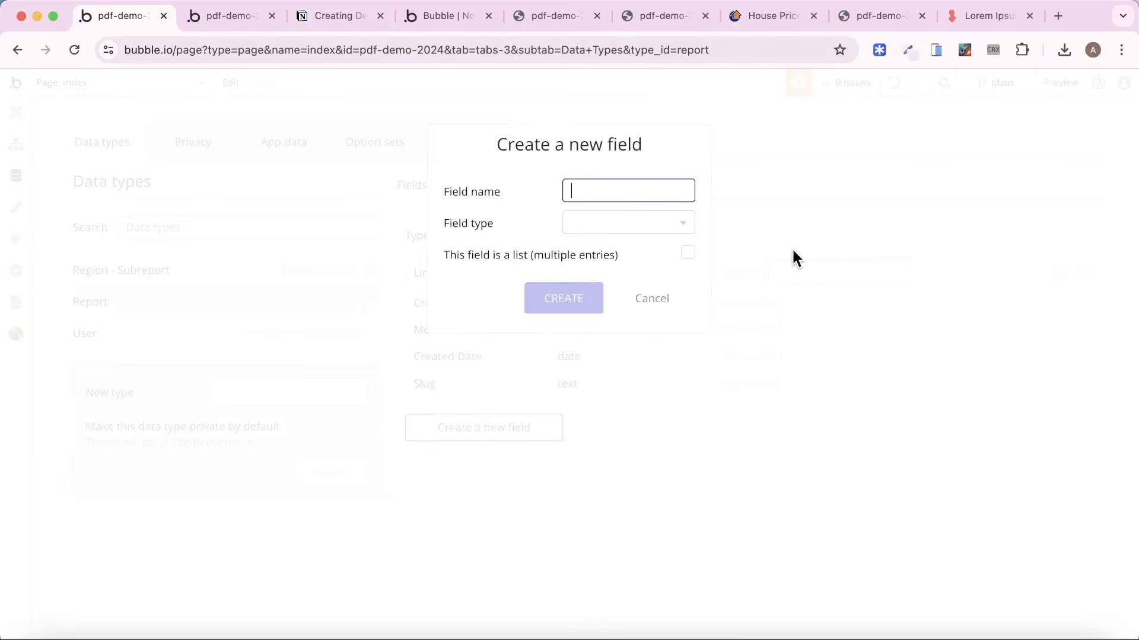
text(Subreg)
text(Report - )
text(ons)
click(650, 224)
click(634, 292)
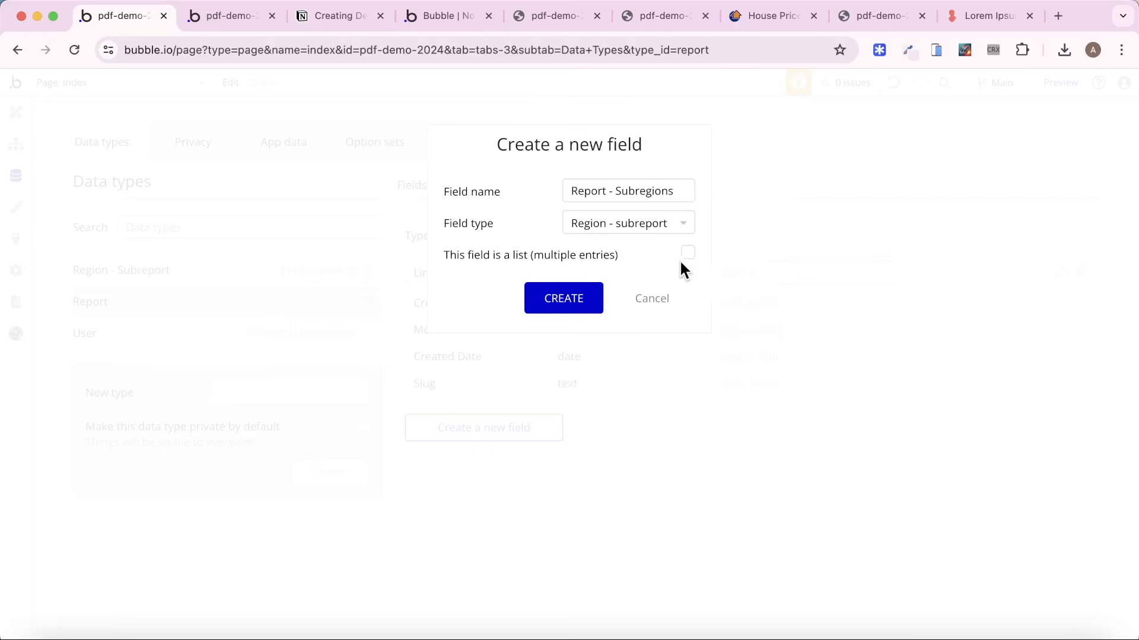
click(688, 253)
click(573, 298)
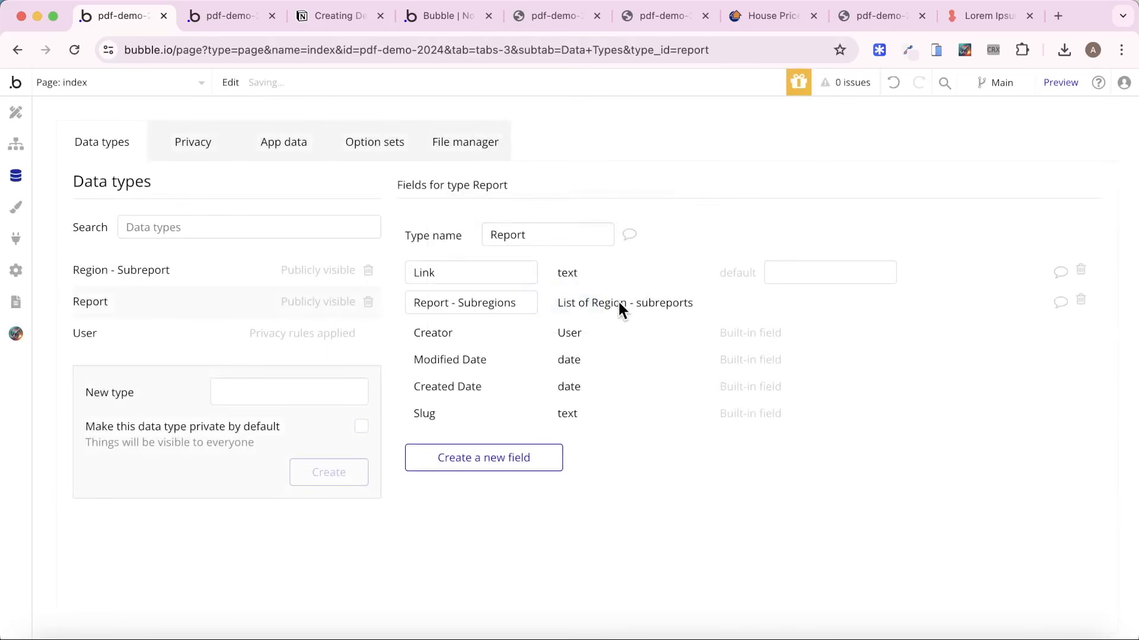
In the Create PDF workflow's Create a new Report action, set the Report - Subregions list to a search for Region - subreports.
click(16, 113)
click(16, 144)
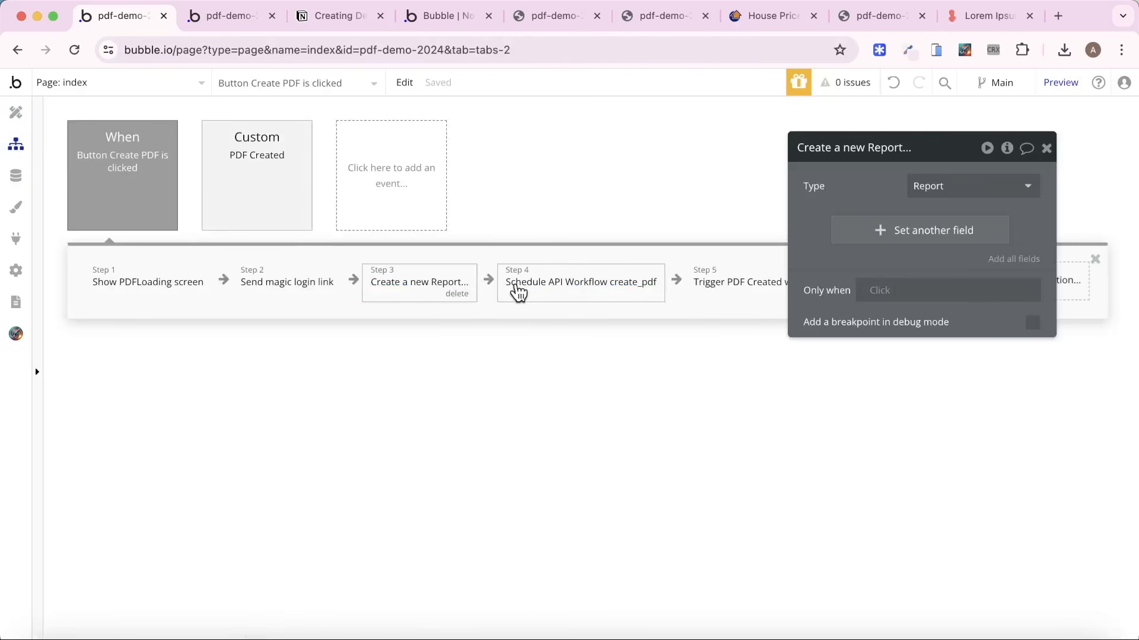
click(923, 236)
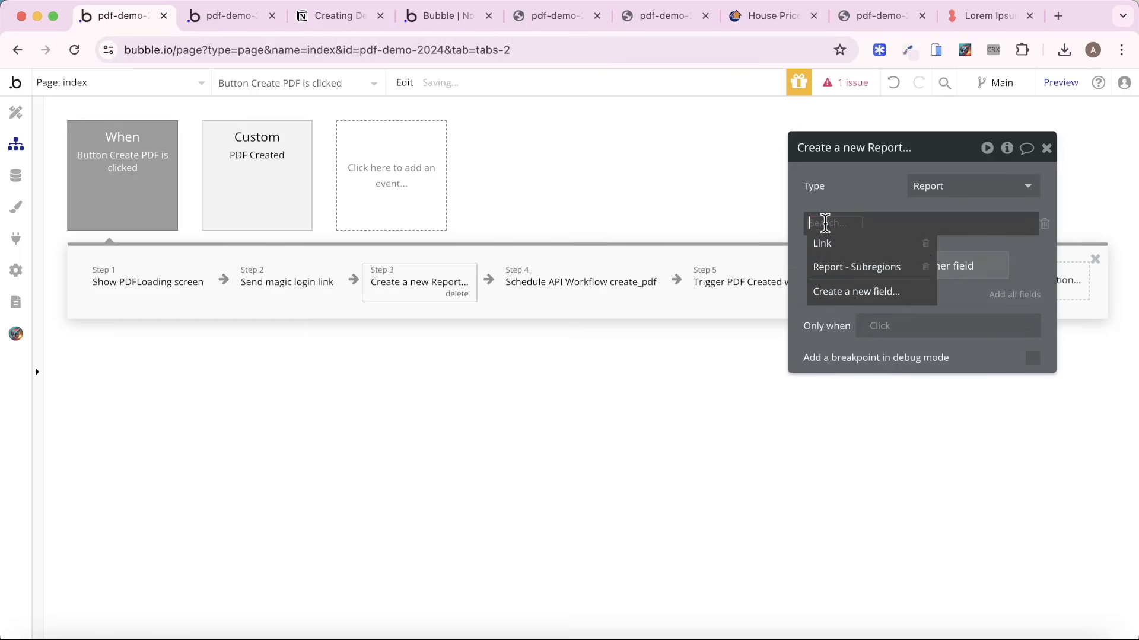
click(852, 268)
click(918, 225)
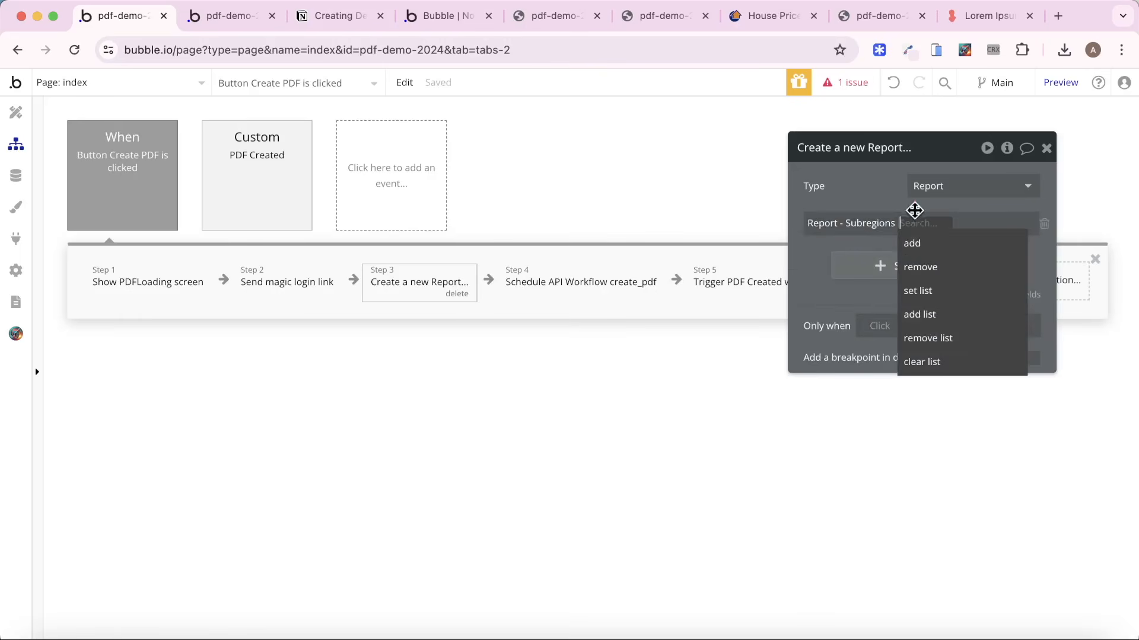
click(929, 290)
click(946, 223)
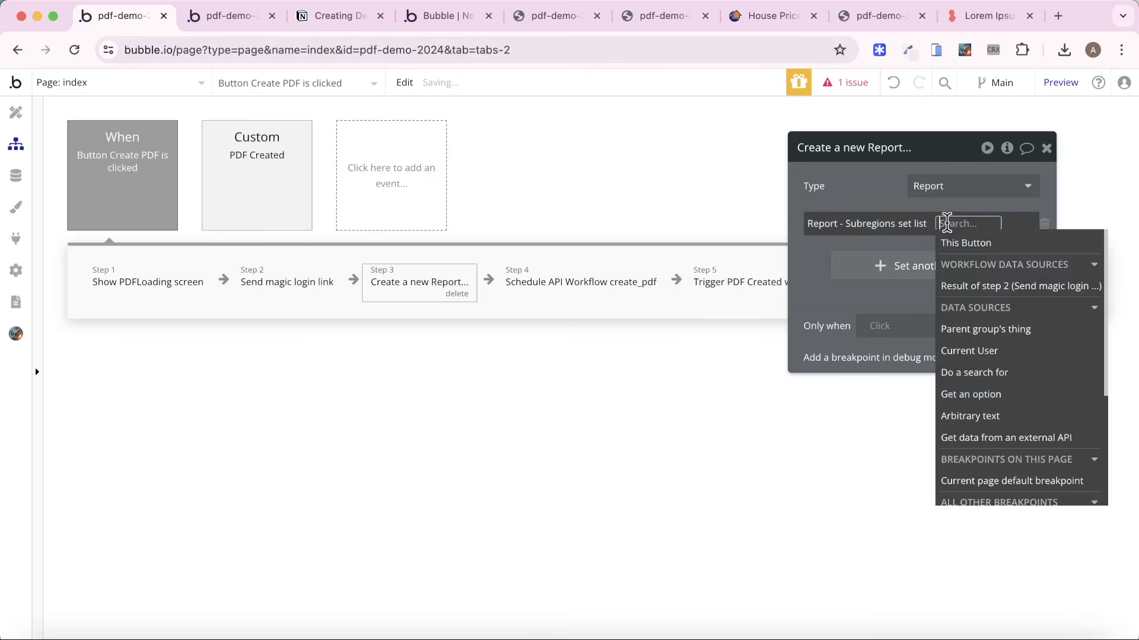
click(972, 373)
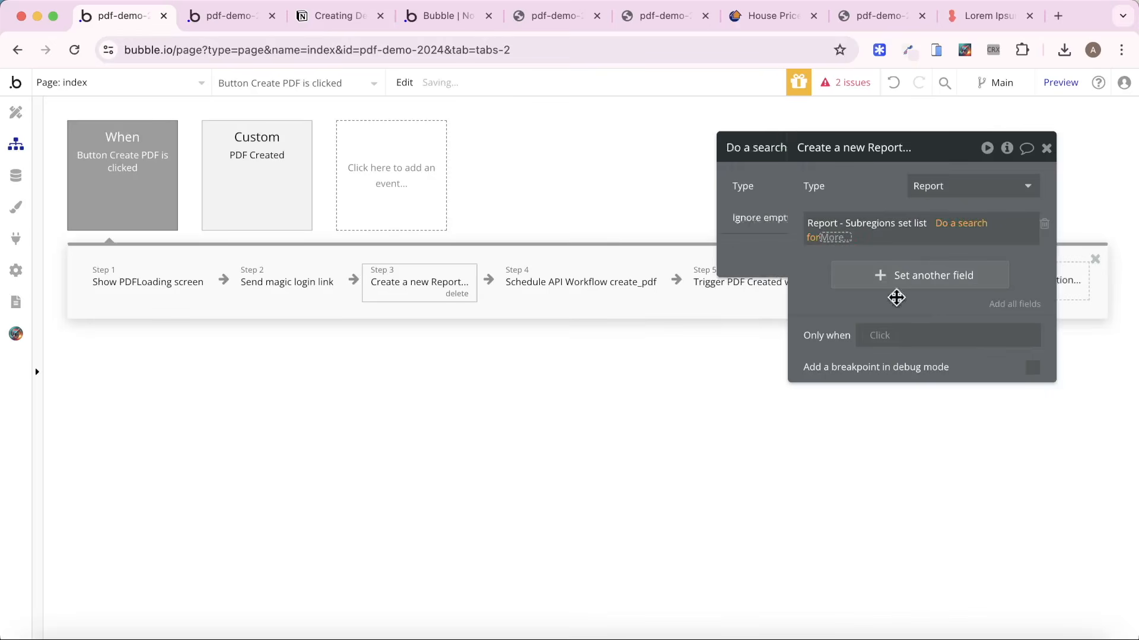
click(697, 186)
click(693, 251)
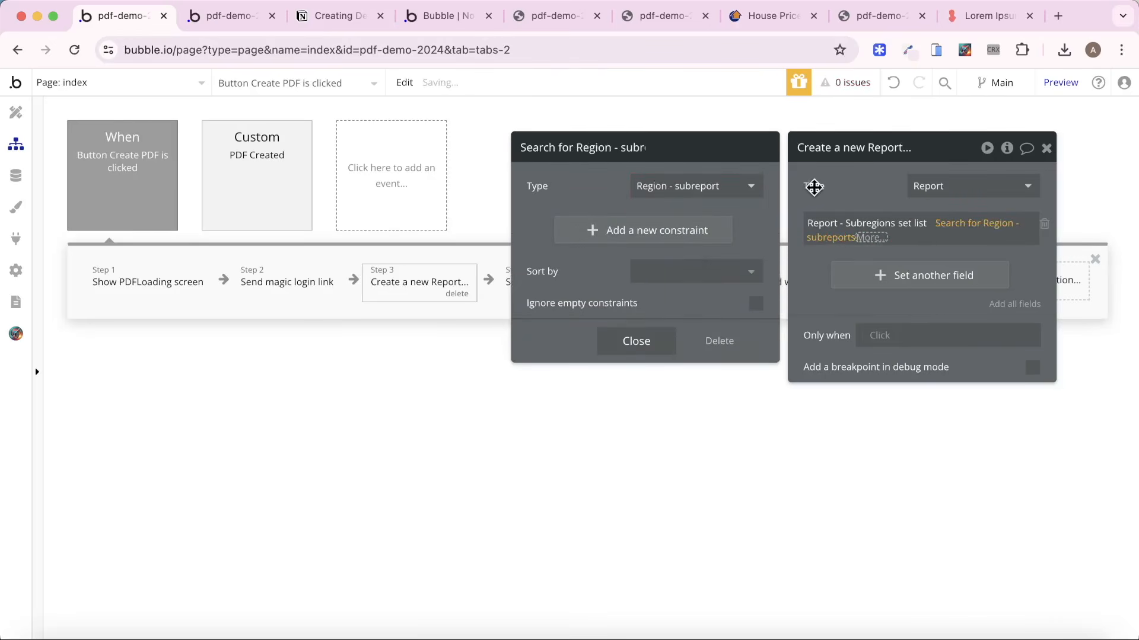
click(876, 186)
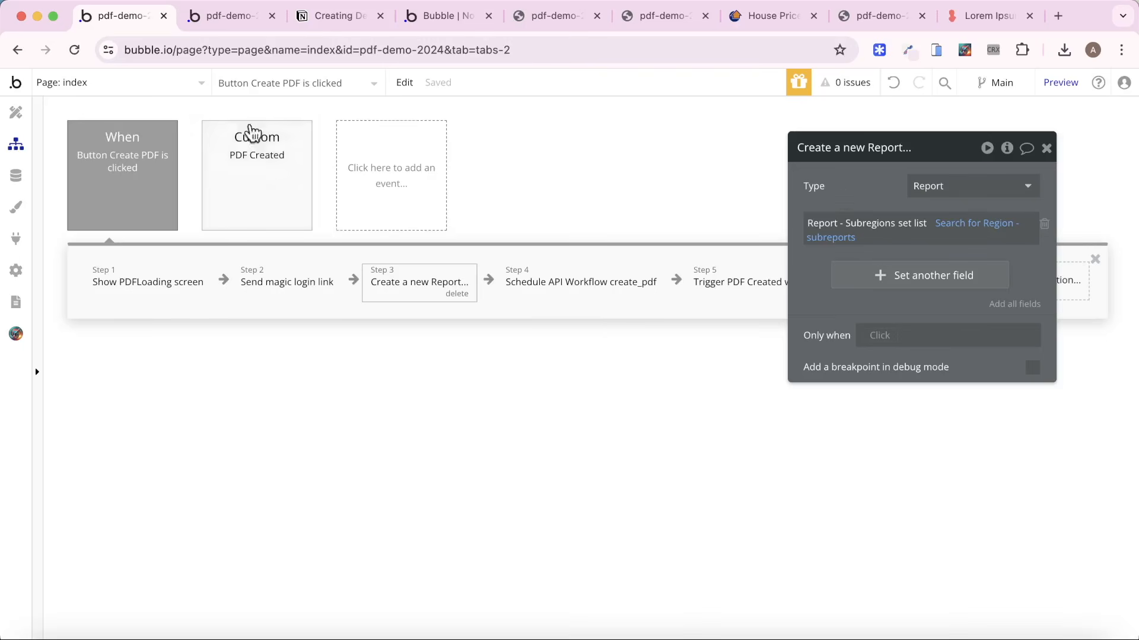
Open the property-report page in the design view and set the page's type of content to Report.
click(126, 90)
click(341, 136)
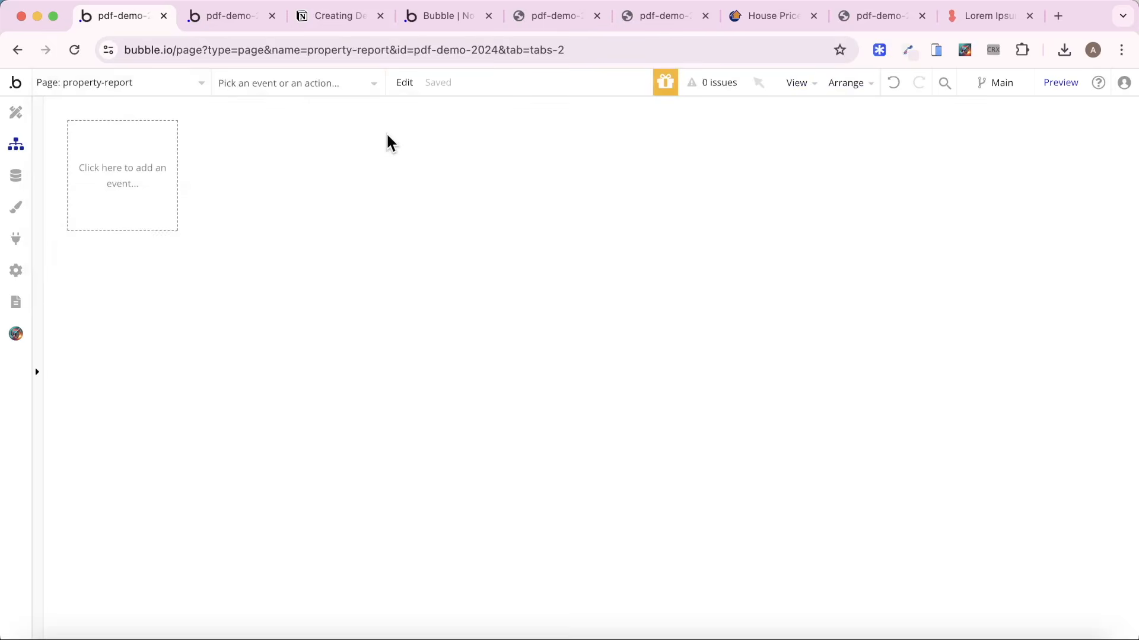
click(16, 112)
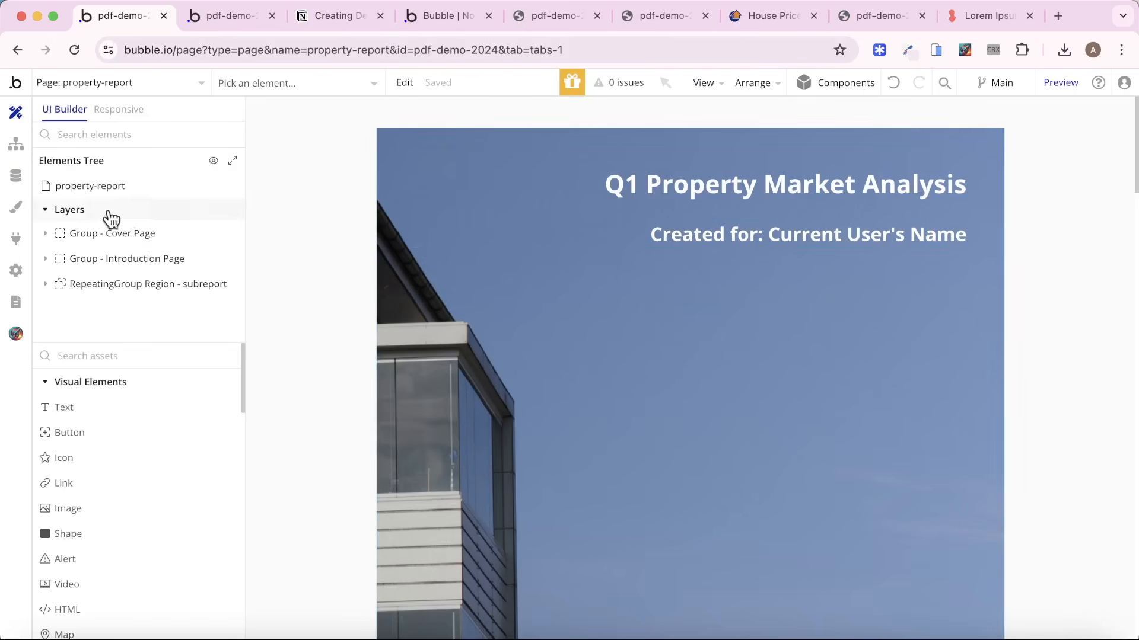
click(84, 186)
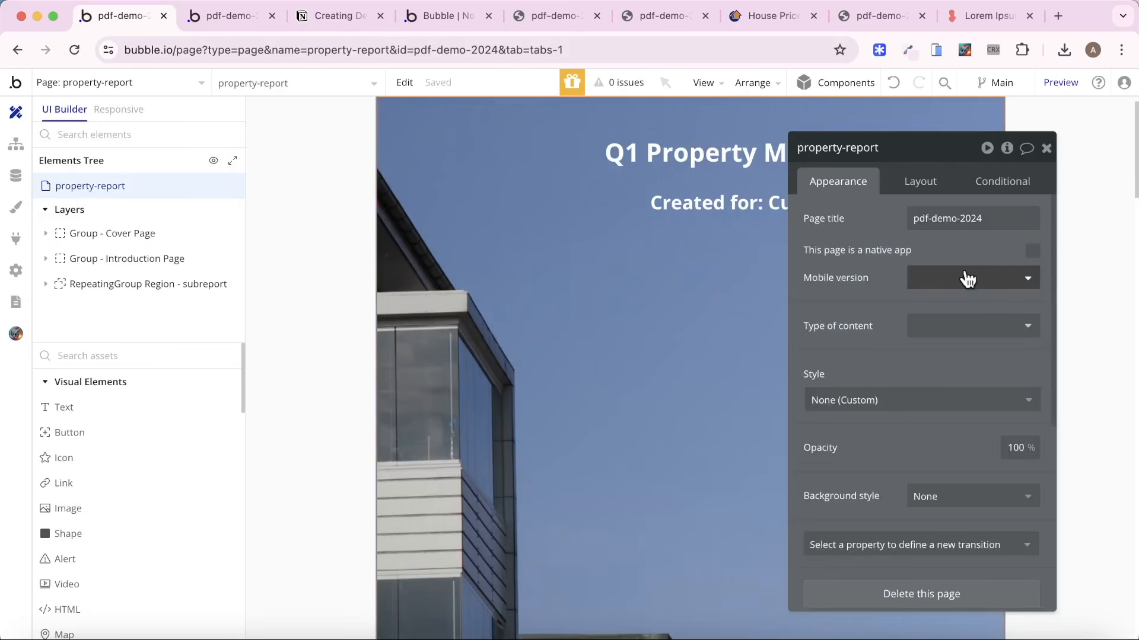
click(958, 326)
click(958, 415)
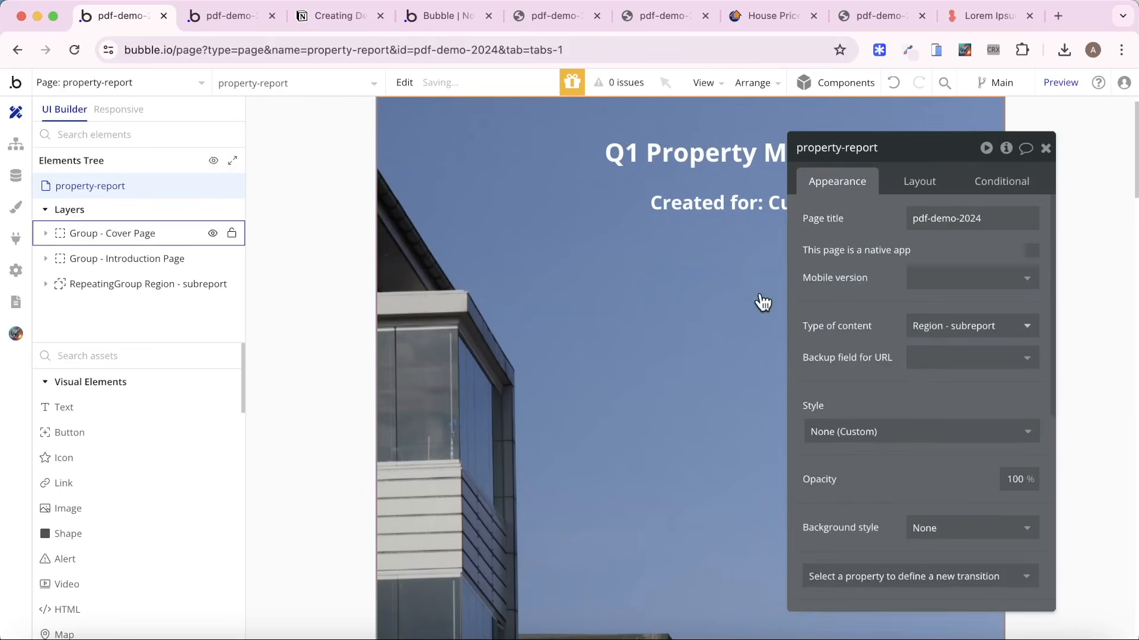
click(1024, 332)
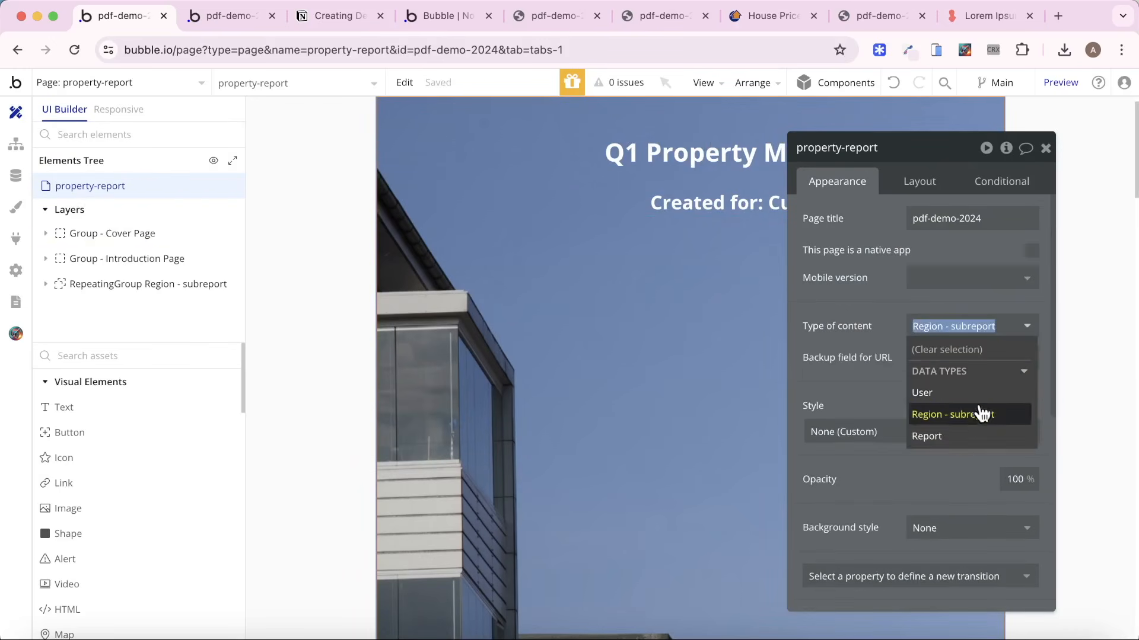
click(937, 435)
Change the Region - subreport repeating group's data source to Current page's Report's Report - Subregions.
scroll(510, 219, down, 10)
scroll(518, 215, down, 10)
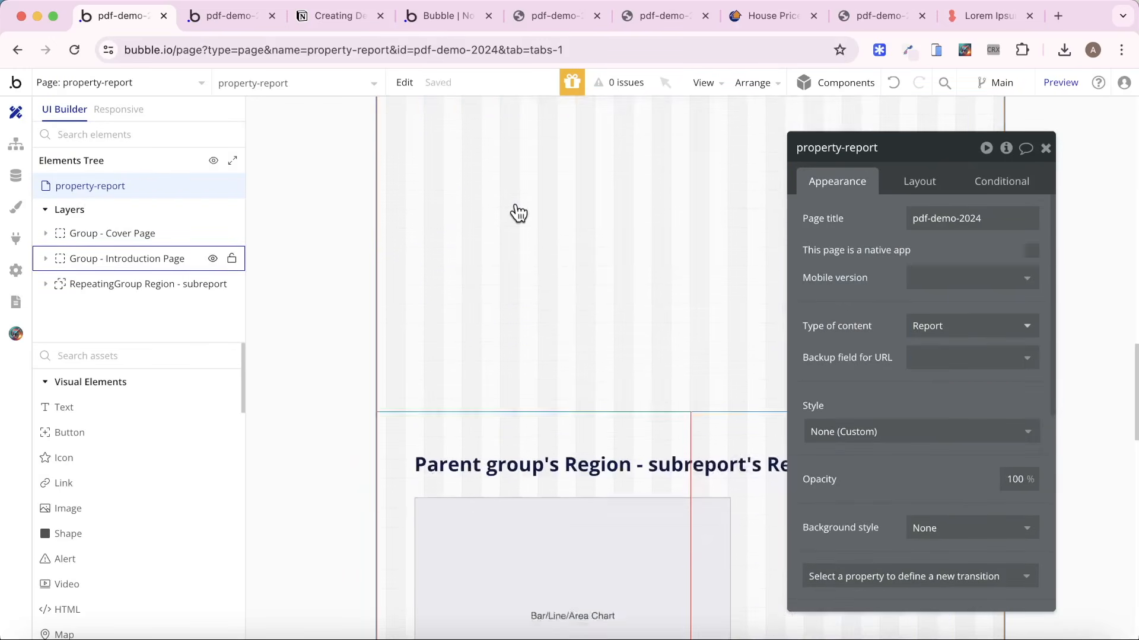
click(454, 214)
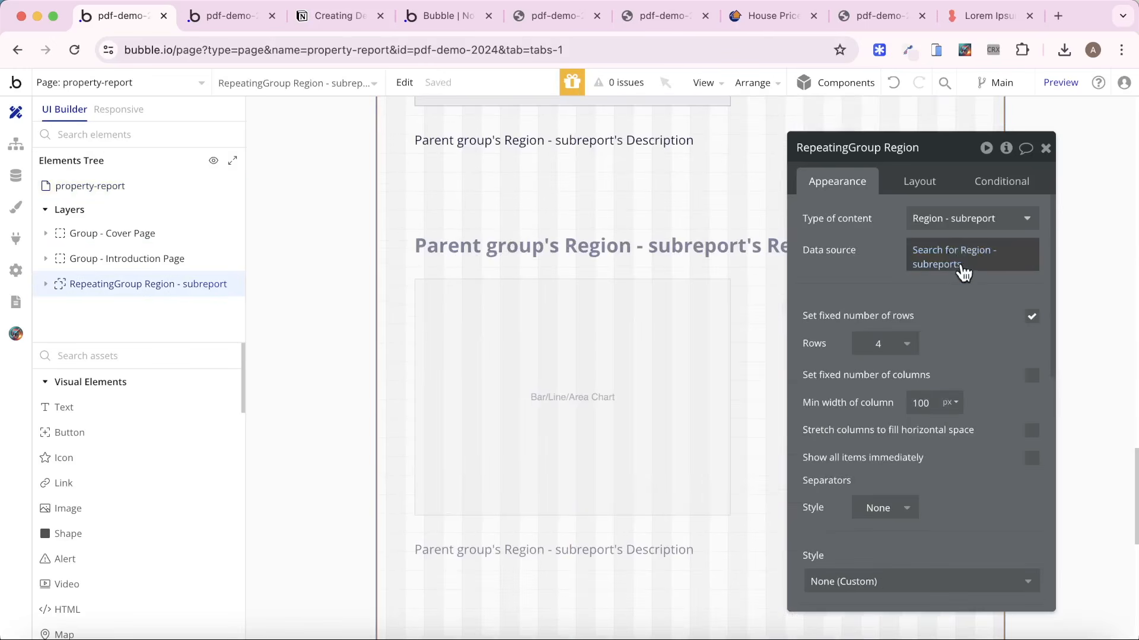
right_click(988, 270)
click(1073, 266)
click(943, 256)
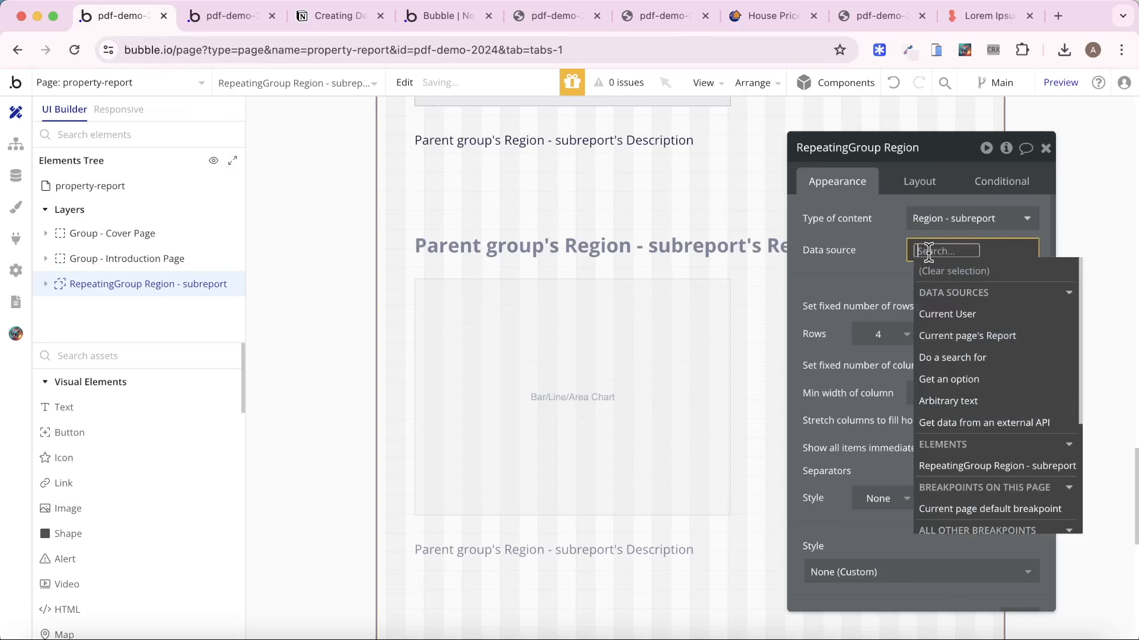
click(973, 335)
click(882, 275)
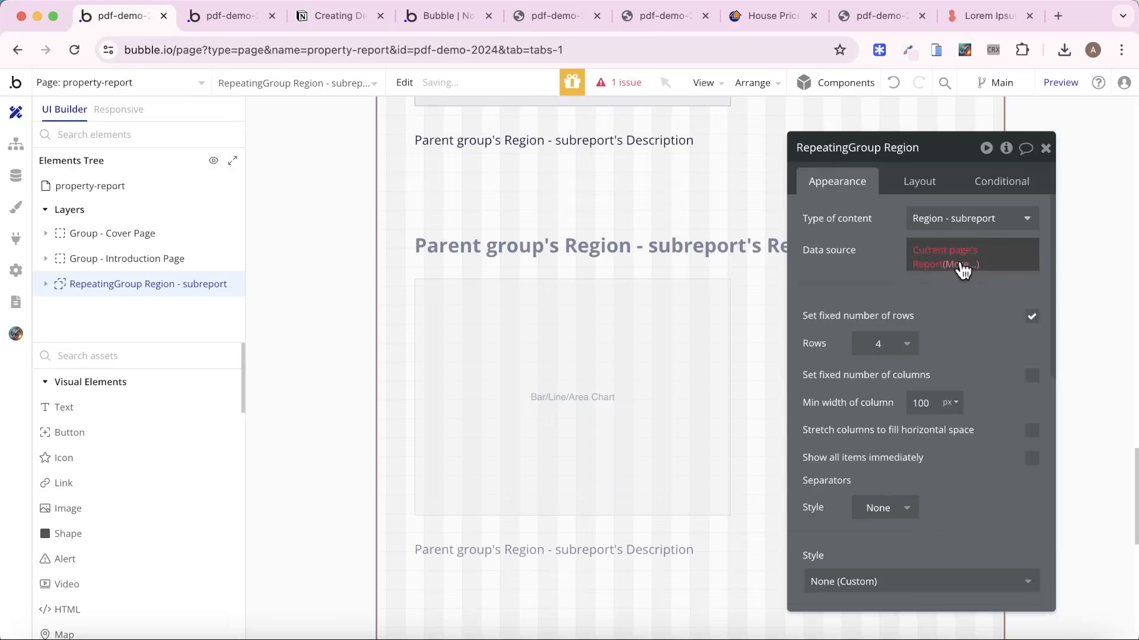
click(960, 264)
click(1024, 390)
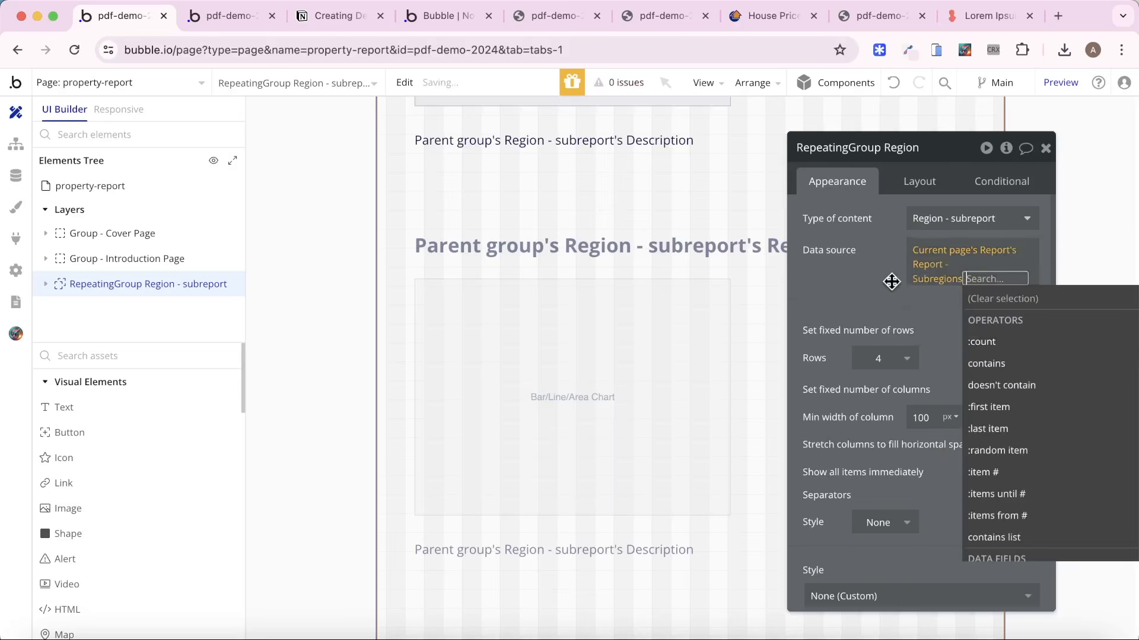
click(874, 261)
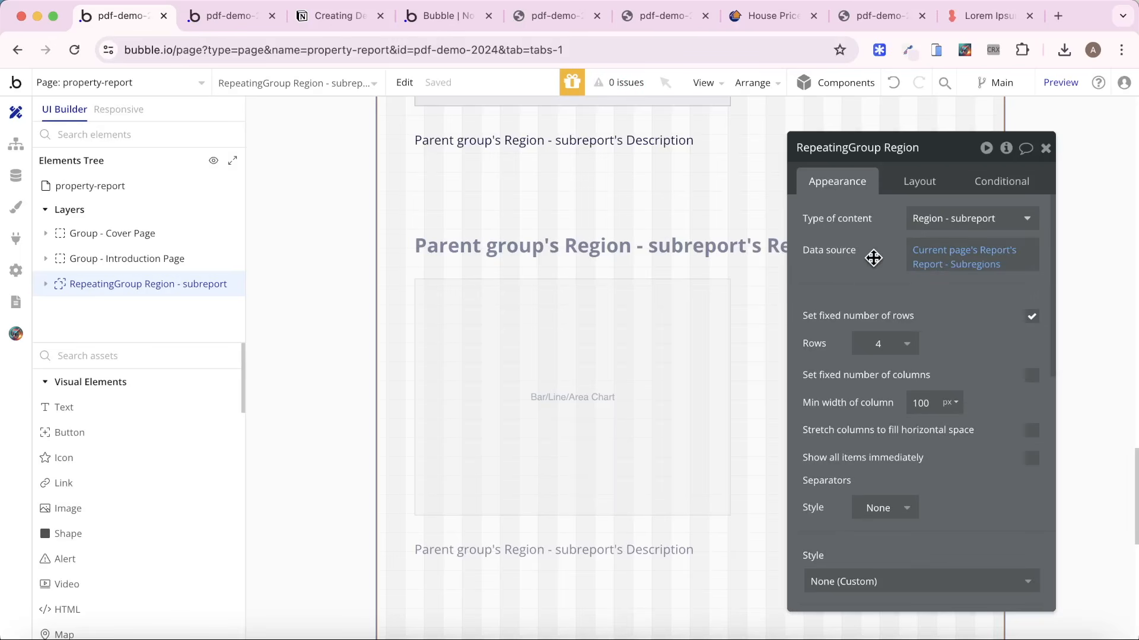
Examine the open property-report preview for its content below the introduction page.
click(437, 22)
click(237, 15)
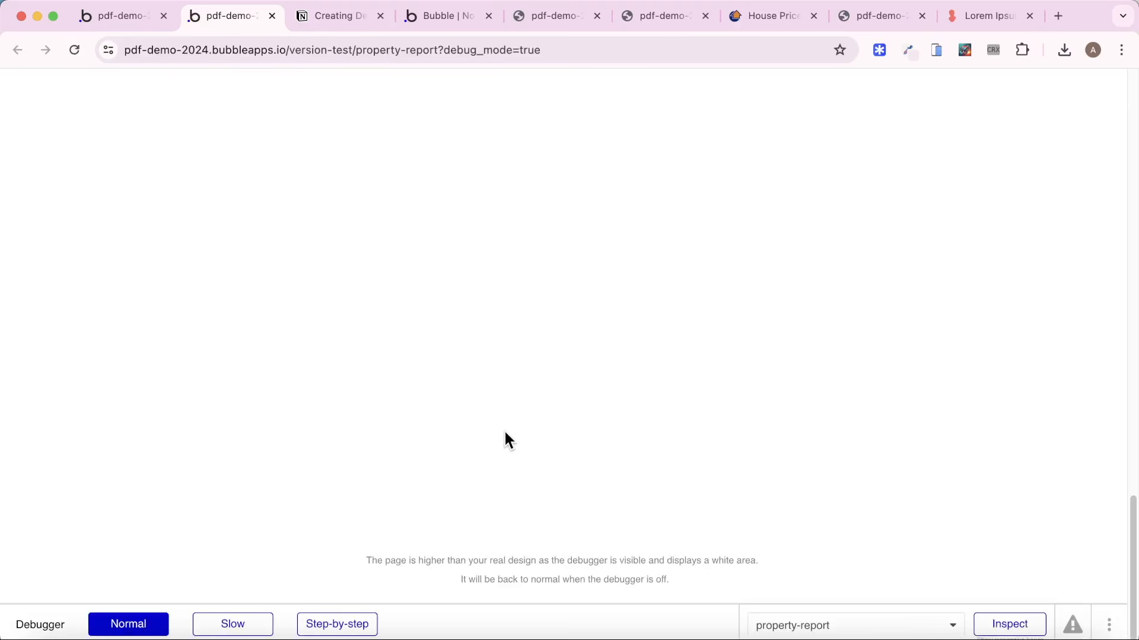
scroll(504, 430, down, 20)
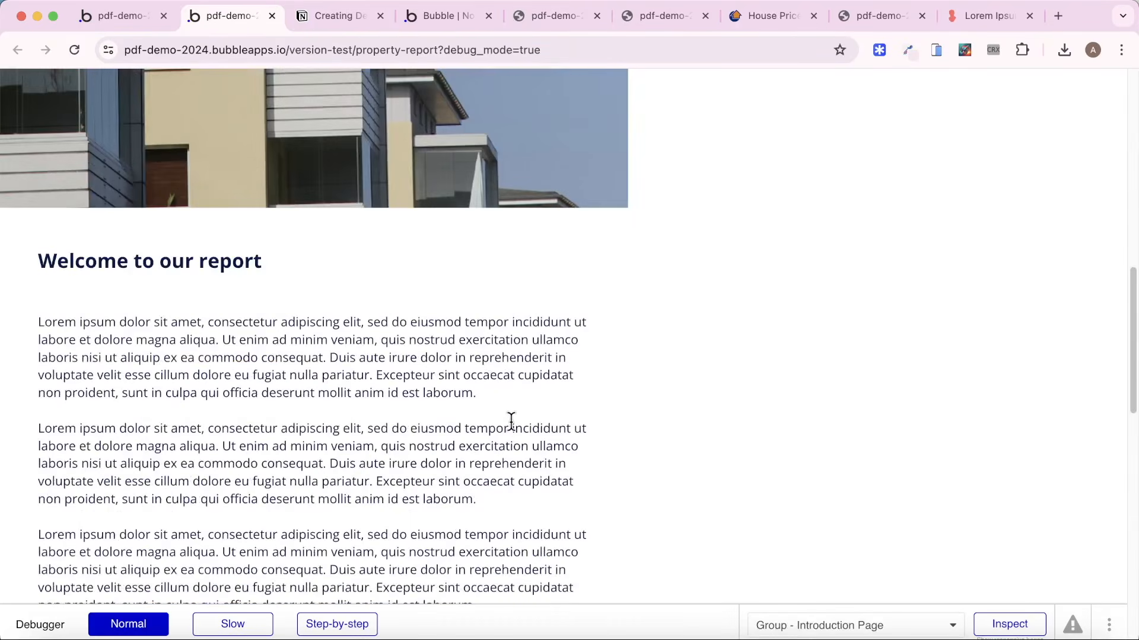
scroll(491, 426, up, 6)
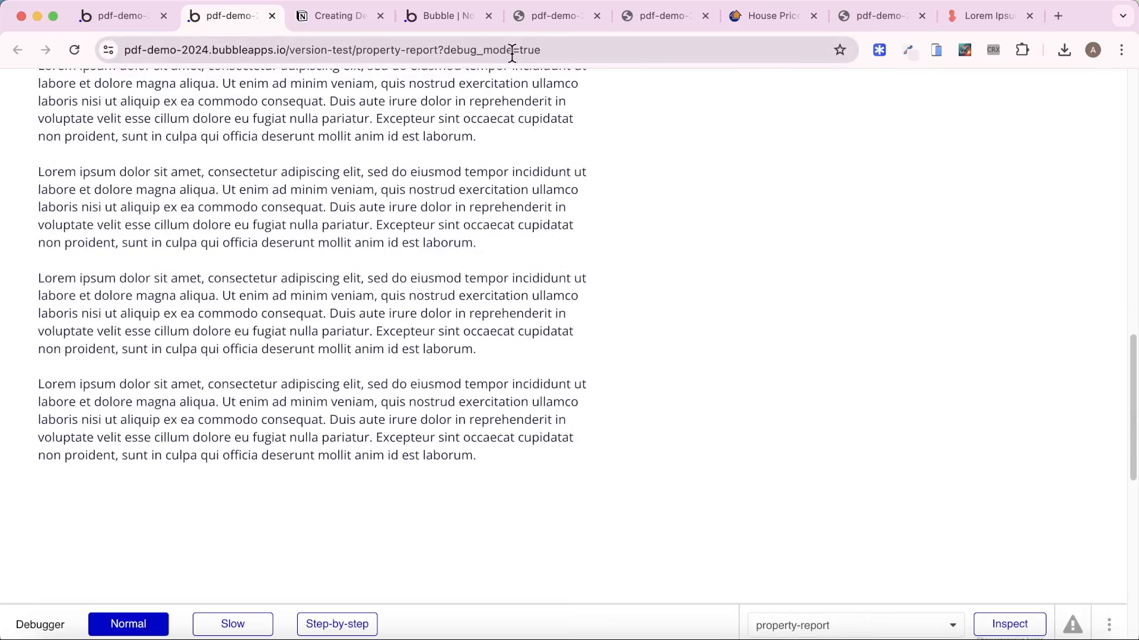
Duplicate the Create PDF button on the index page in the Bubble editor and label the copy Go to page report.
click(117, 18)
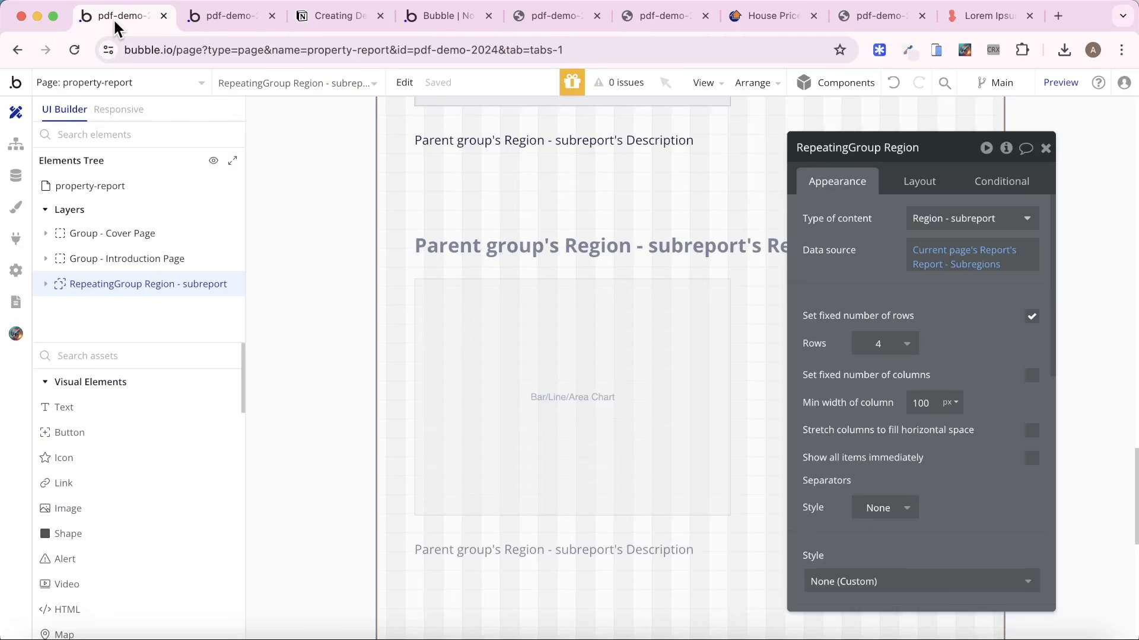
click(129, 85)
click(102, 136)
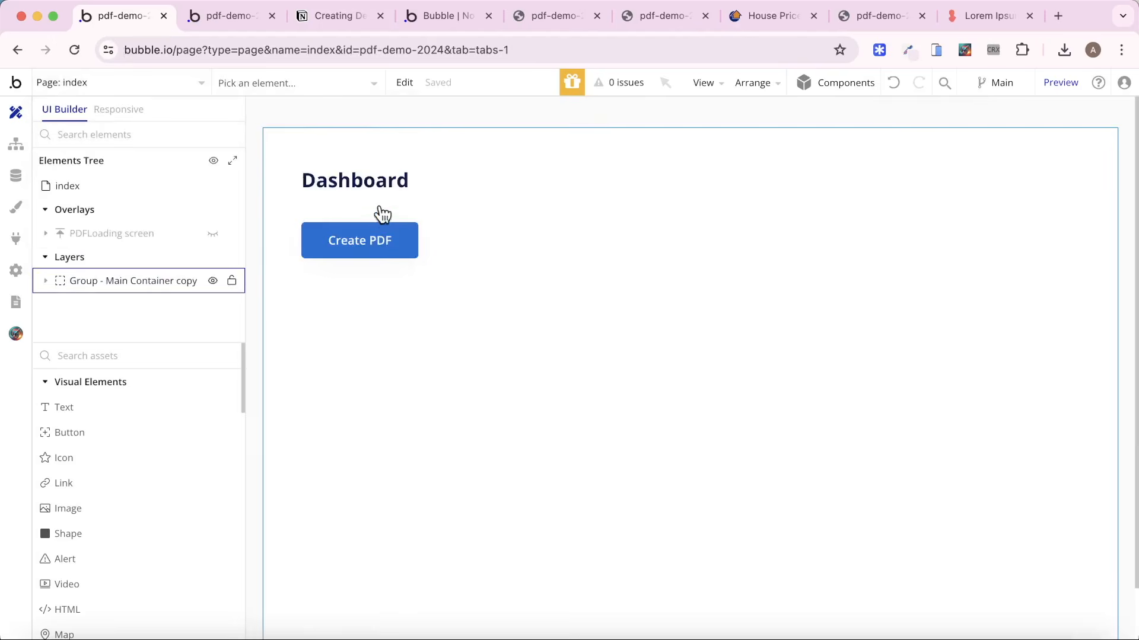
click(374, 240)
key(super+c)
key(super+v)
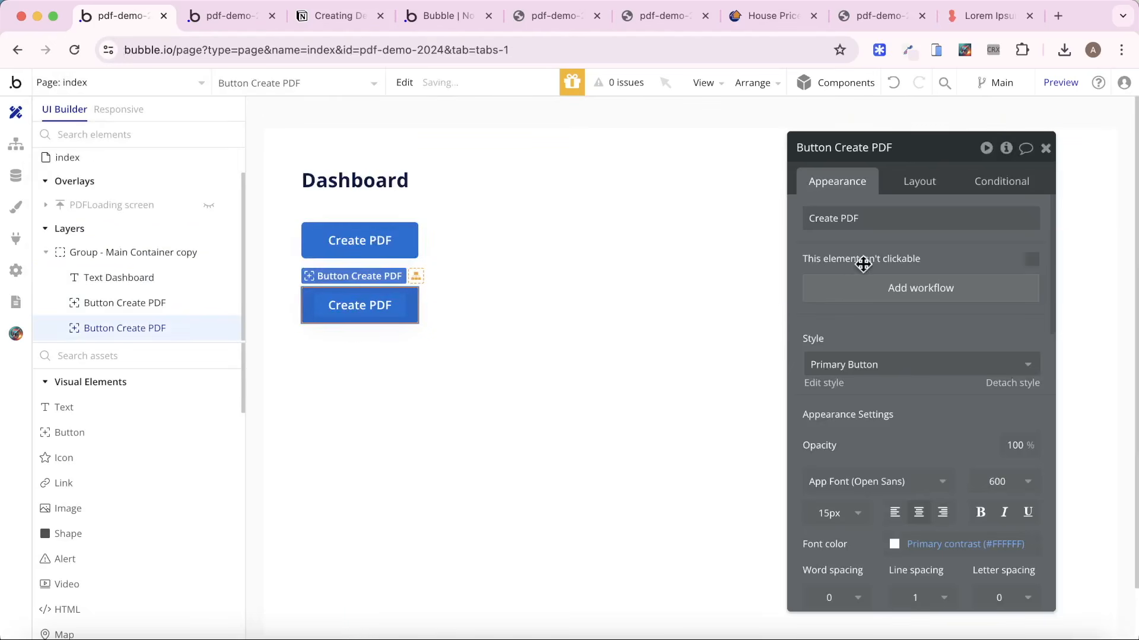
click(864, 218)
text(Go to page report)
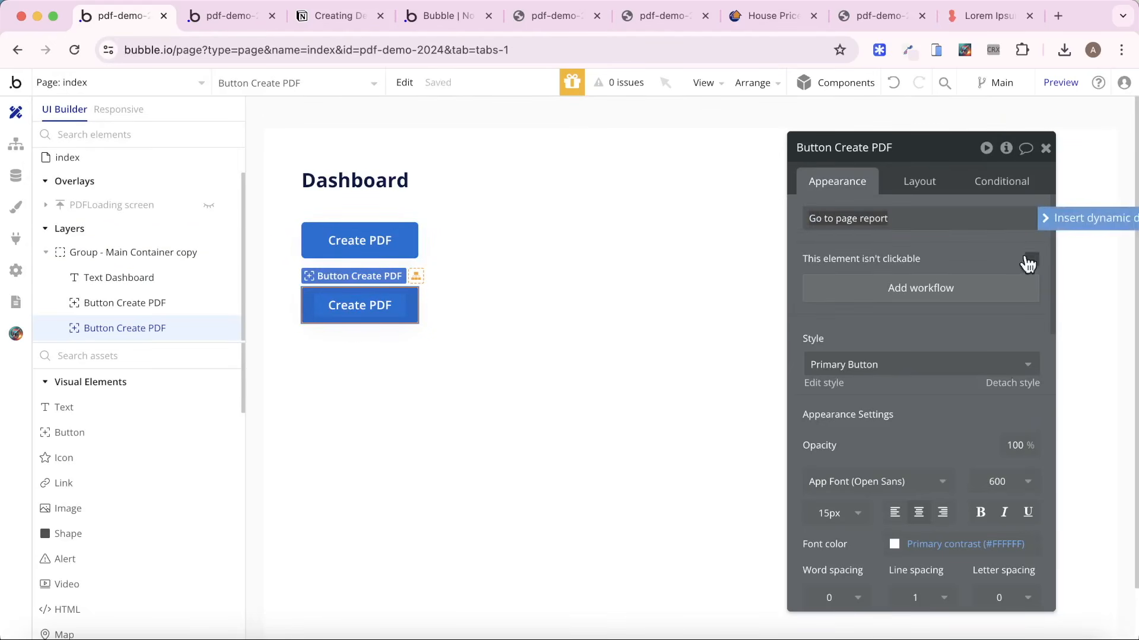
Add a workflow to the Go to page report button with a Go to page action whose destination is property-report.
click(910, 287)
click(161, 296)
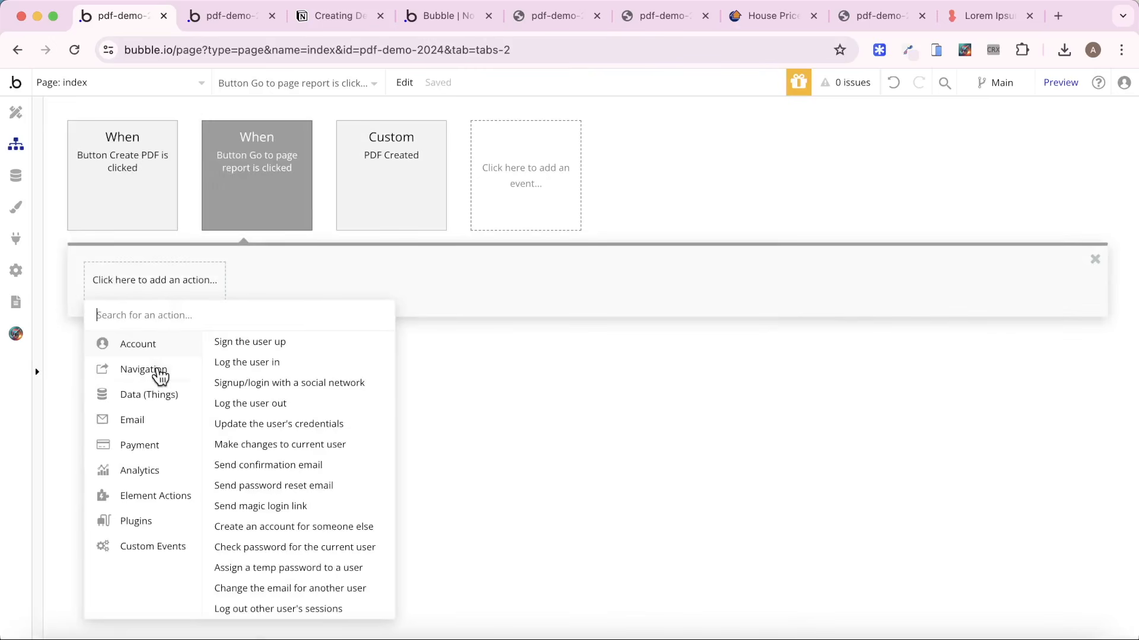
mouse_move(161, 374)
click(248, 342)
click(961, 186)
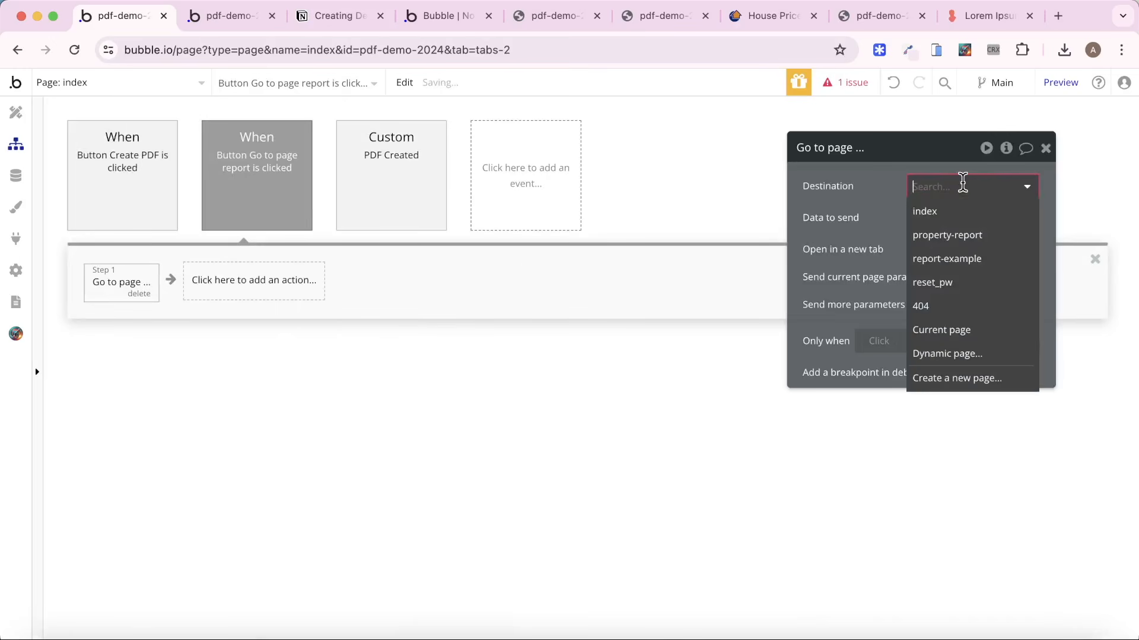
click(972, 237)
click(935, 217)
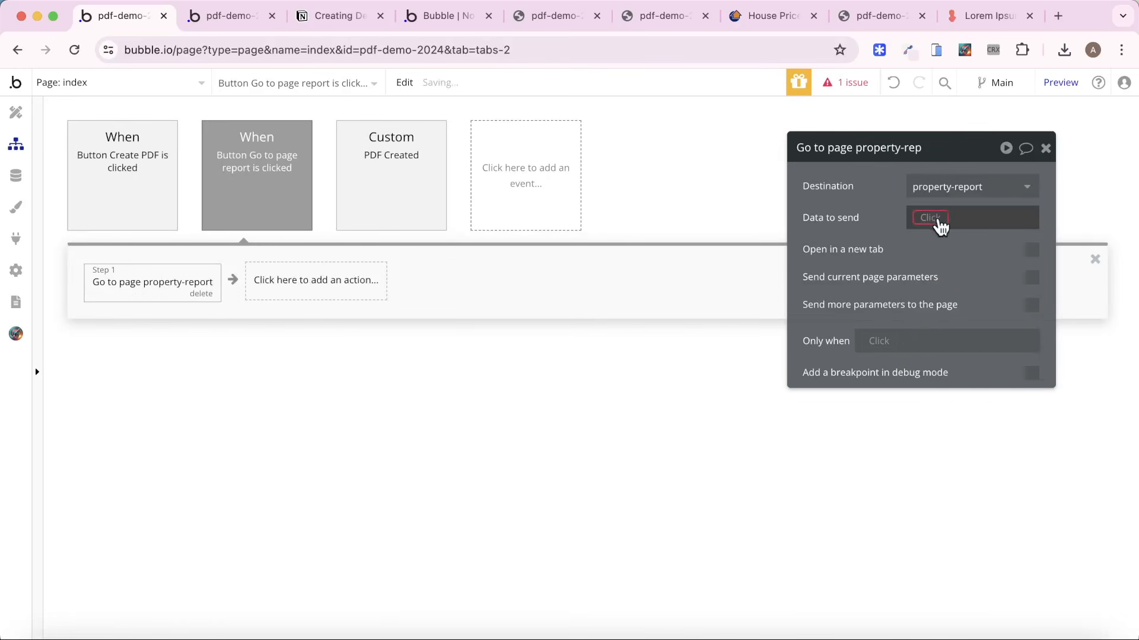
Copy the Create a new Report action from the Create PDF workflow and paste it before the Go to page property-report action.
click(147, 194)
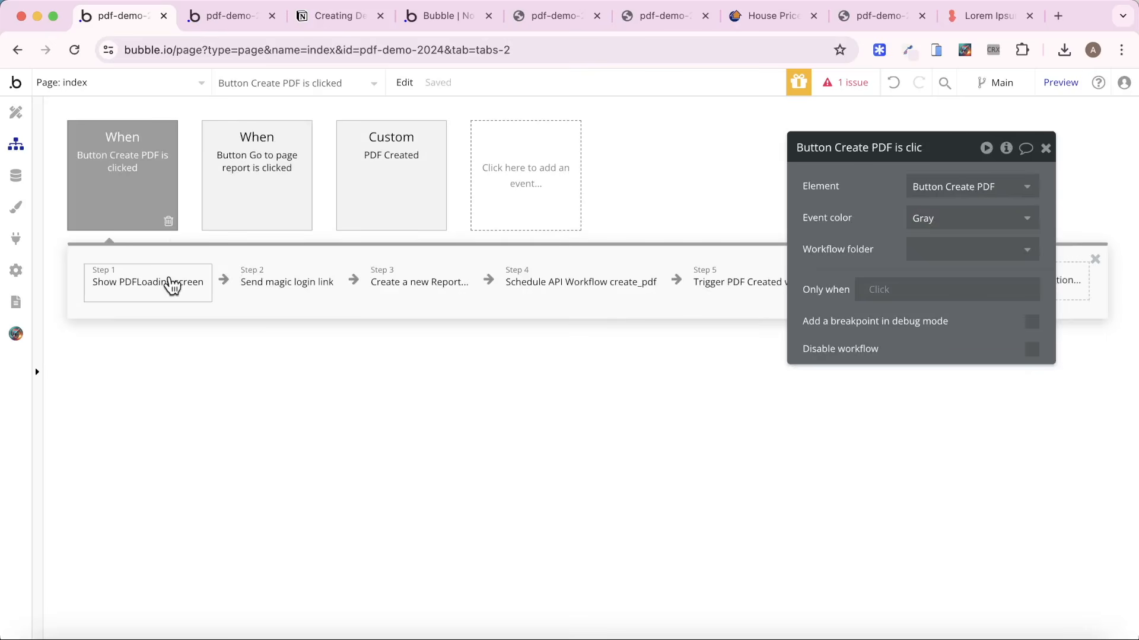
right_click(418, 295)
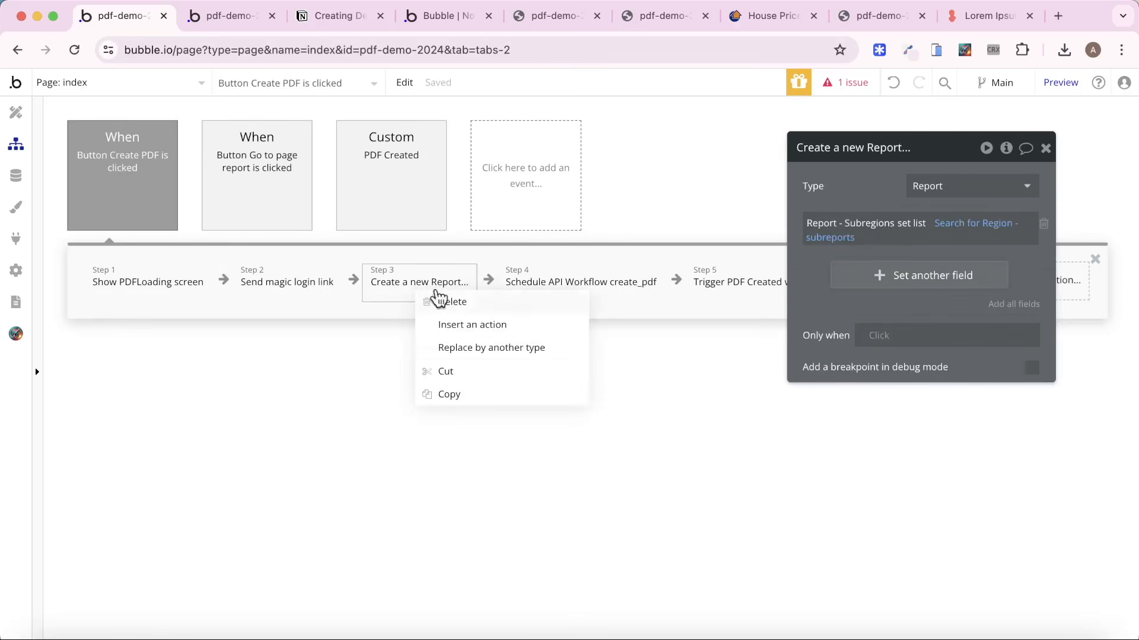
click(466, 394)
click(222, 188)
right_click(149, 273)
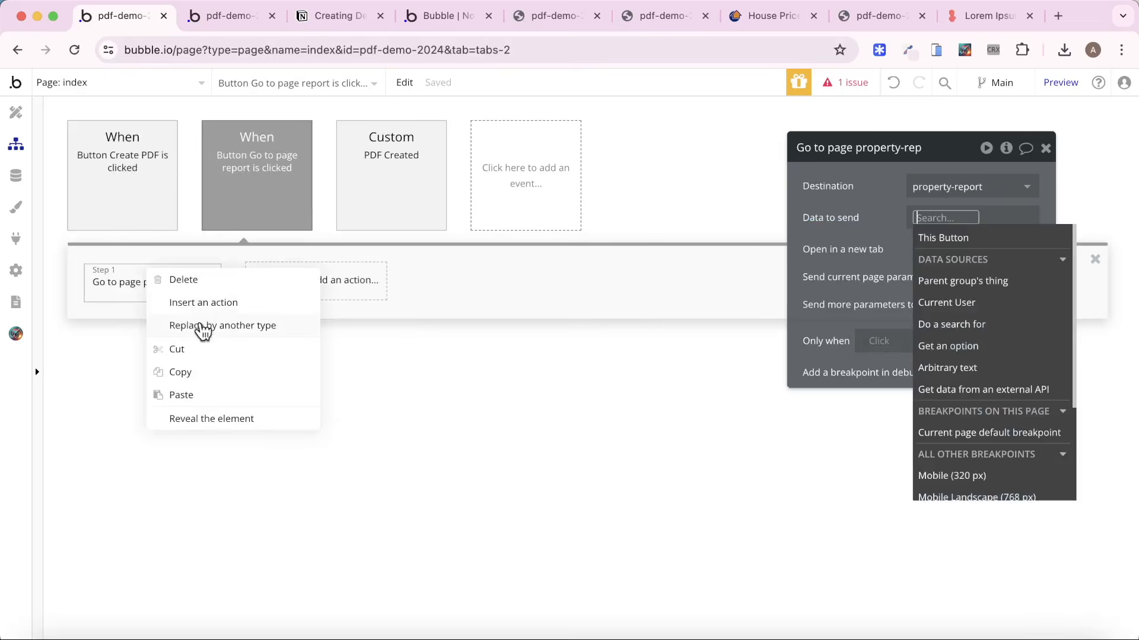
click(212, 394)
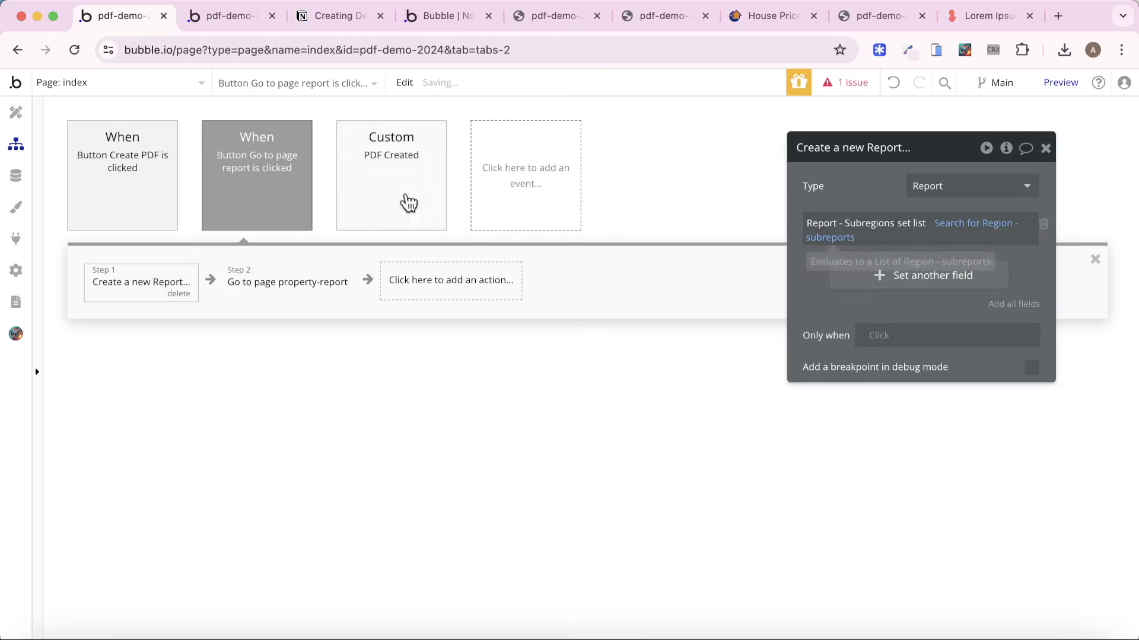
Set the Go to page action's data to send to the result of step 1 and preview the index page.
click(265, 282)
click(930, 228)
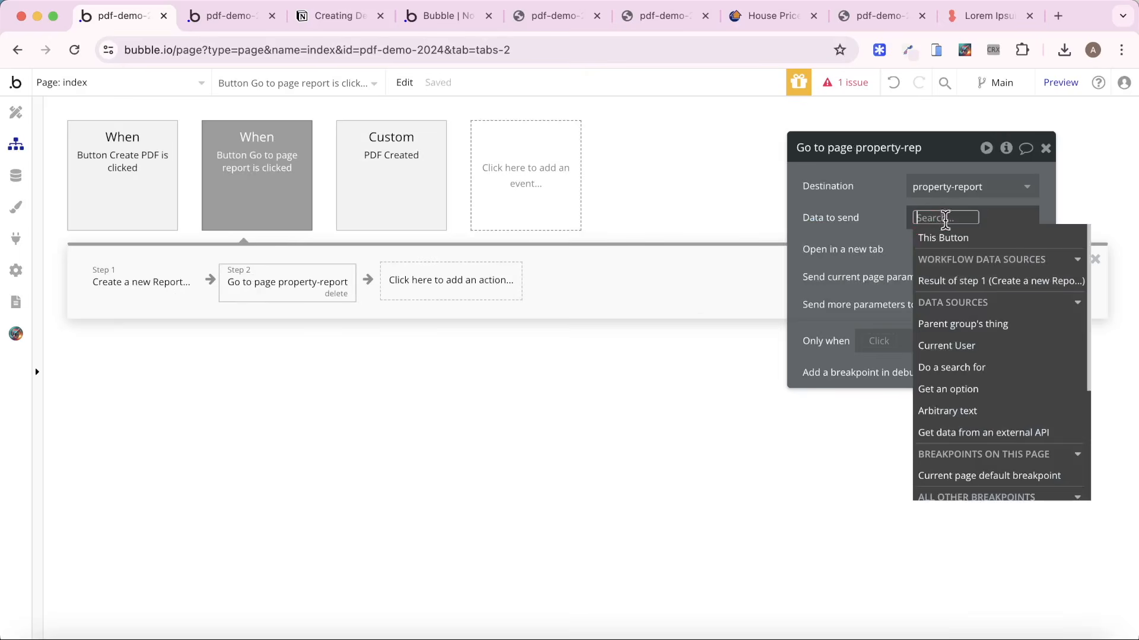
click(963, 280)
click(844, 231)
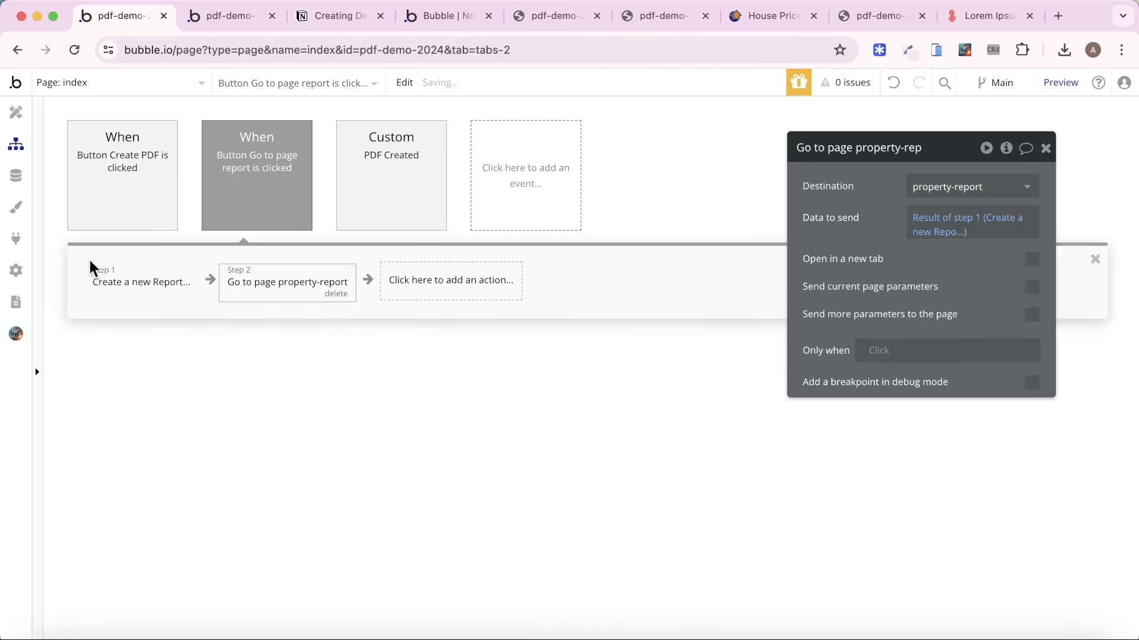
click(1058, 84)
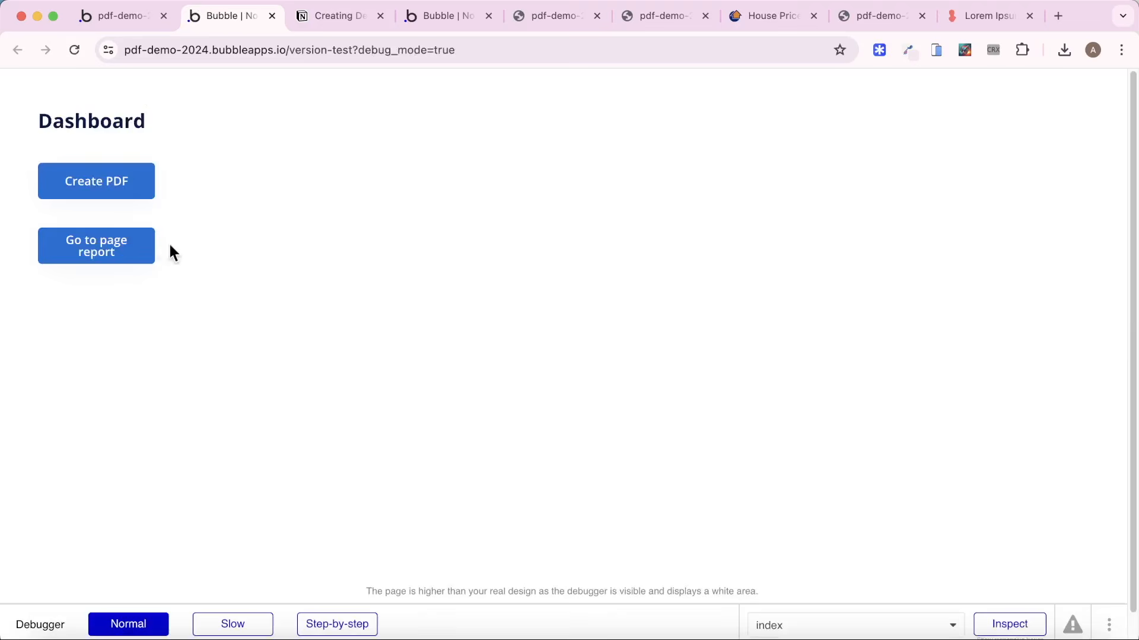
Open the property report through Go to page report, and check the record ID in its URL and the region sections.
click(107, 236)
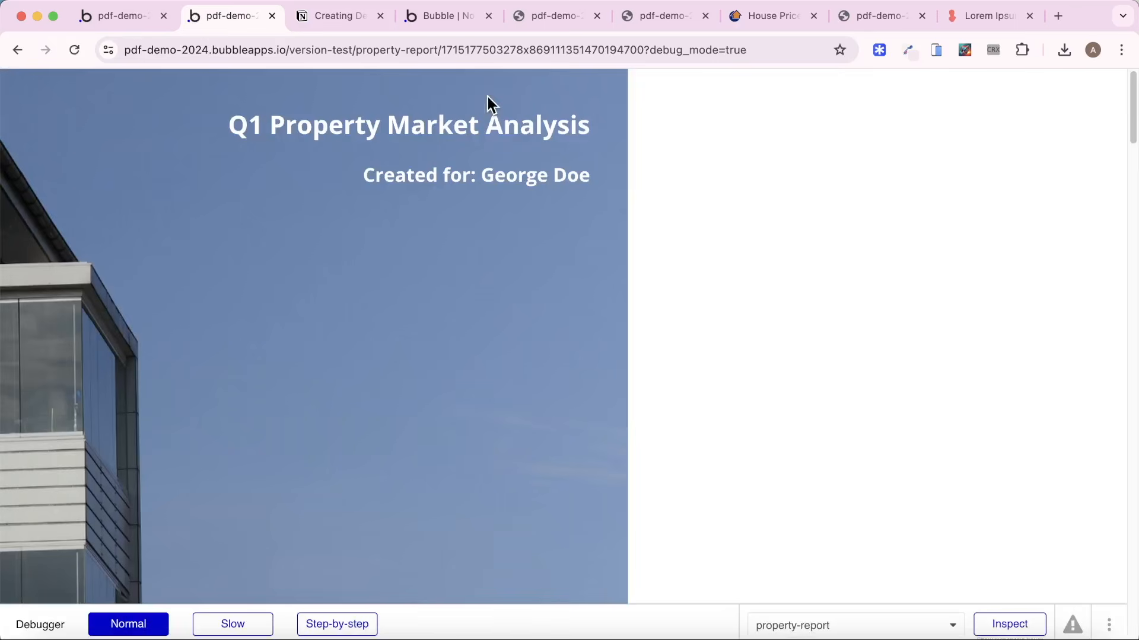
double_click(513, 51)
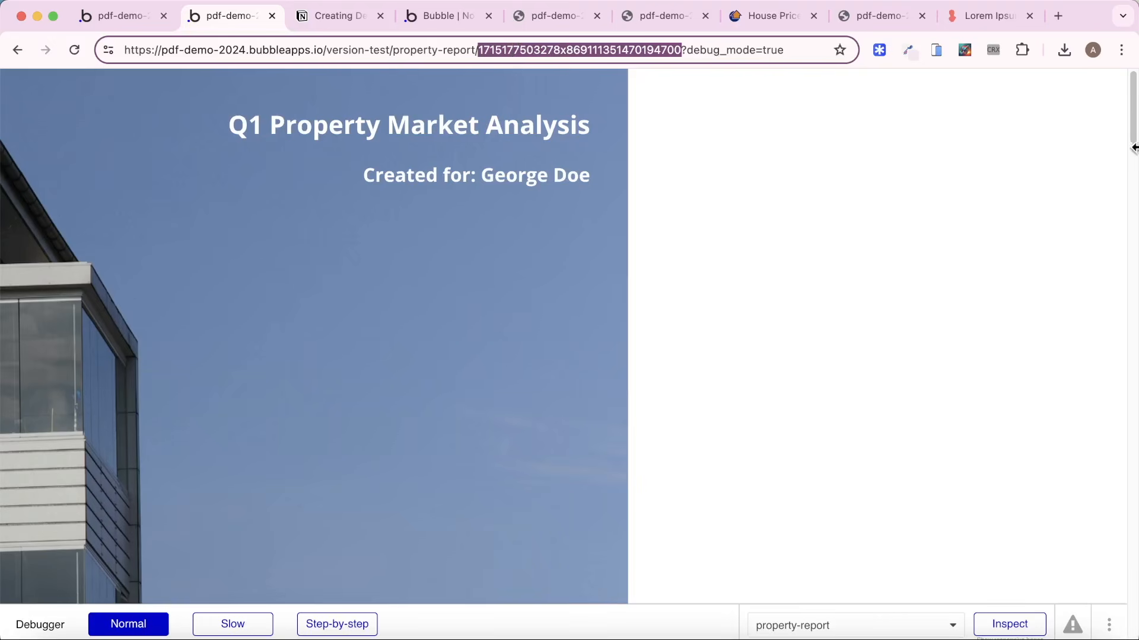
drag(1133, 129, 1119, 425)
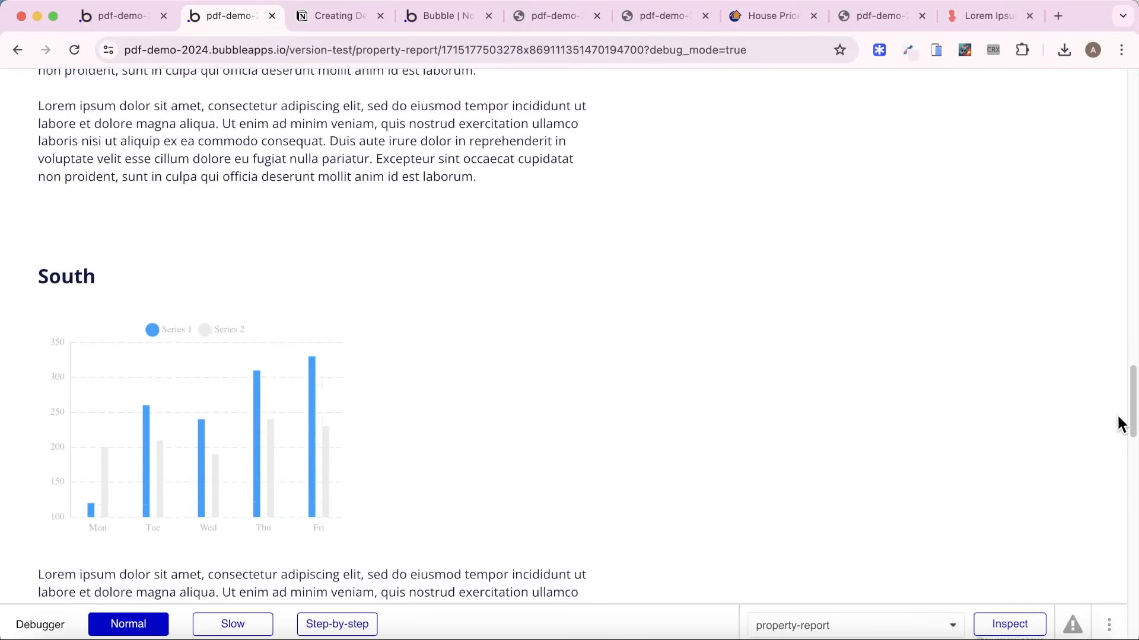
Examine the newest All Reports entry in the app data and compare it with the record ID in the report page's URL.
click(155, 18)
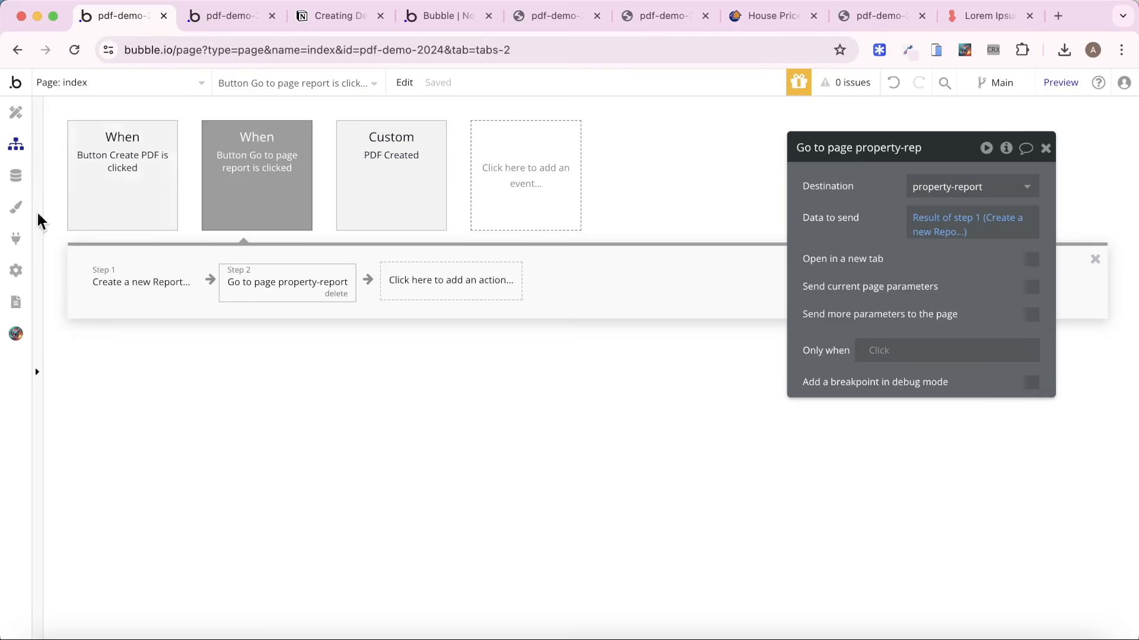
click(29, 181)
click(283, 141)
click(156, 373)
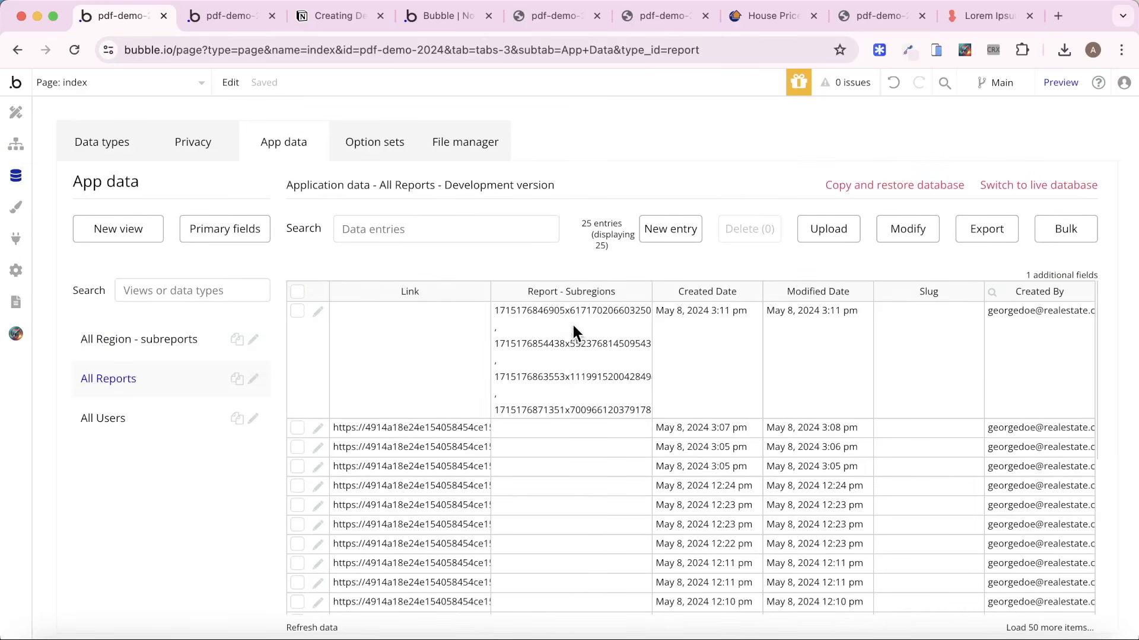
click(219, 13)
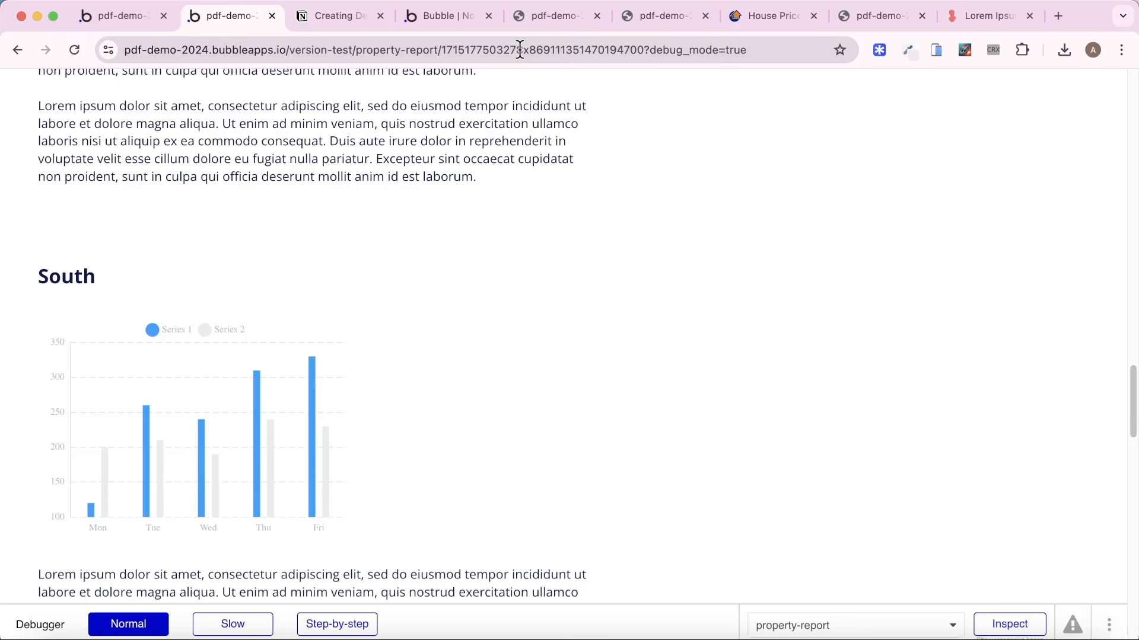
click(127, 14)
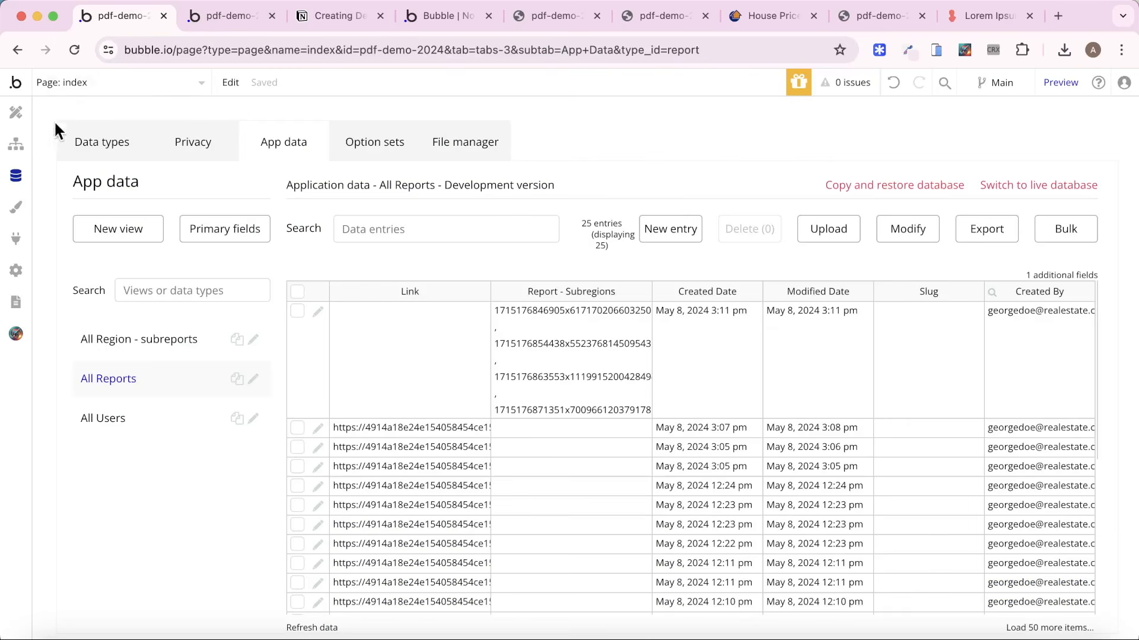
Add a text parameter named Report to the create_pdf backend workflow.
click(16, 143)
click(112, 169)
mouse_move(127, 281)
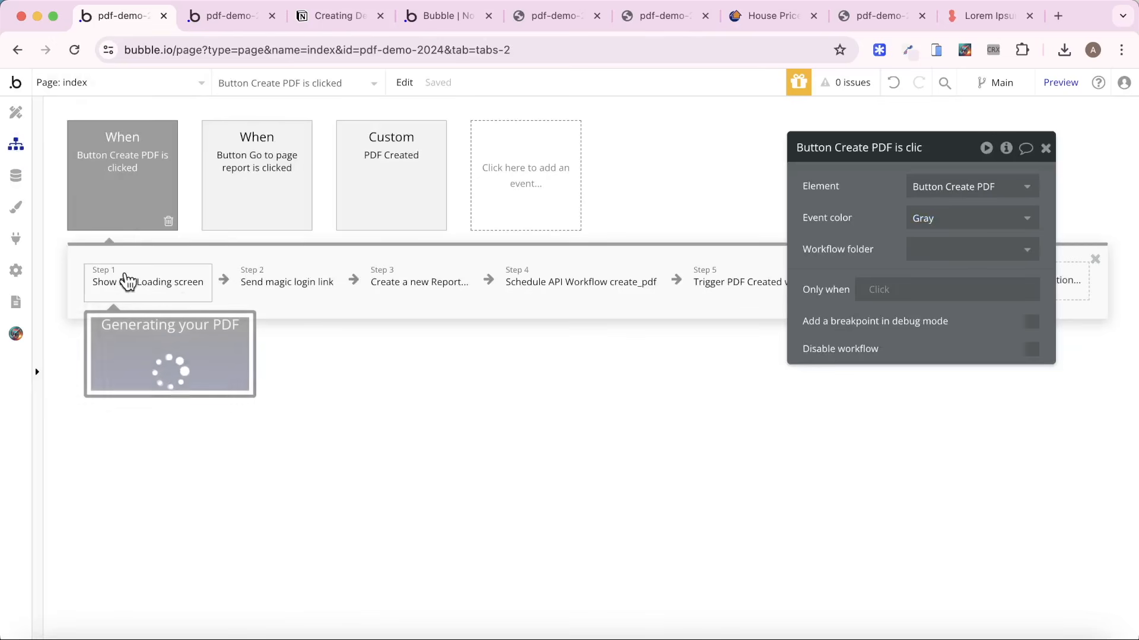
click(627, 296)
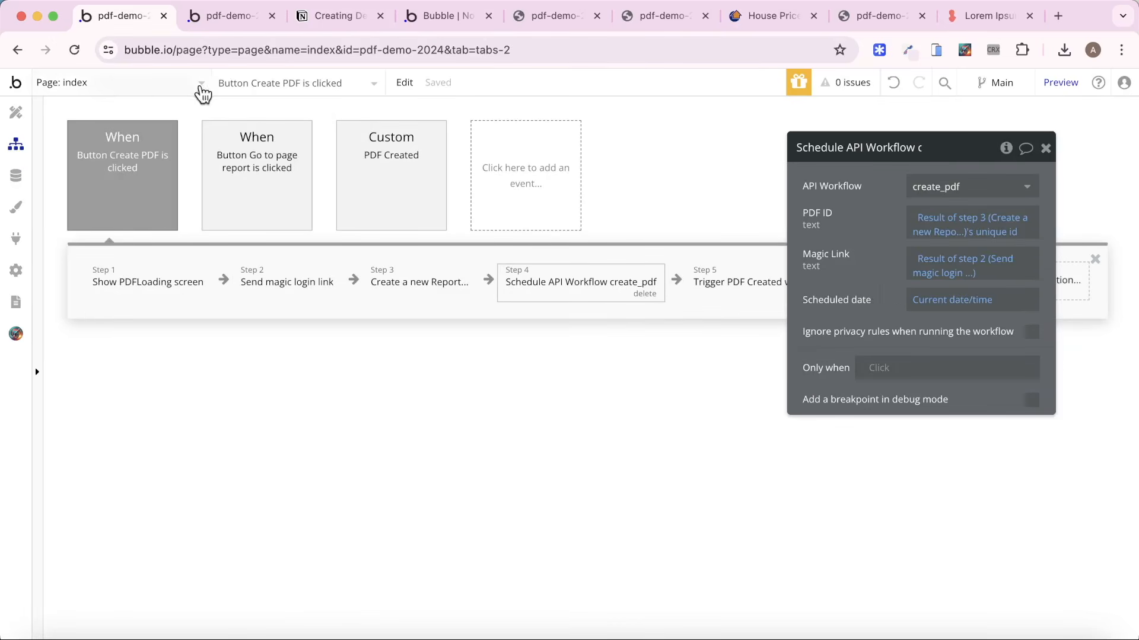
click(136, 86)
click(120, 265)
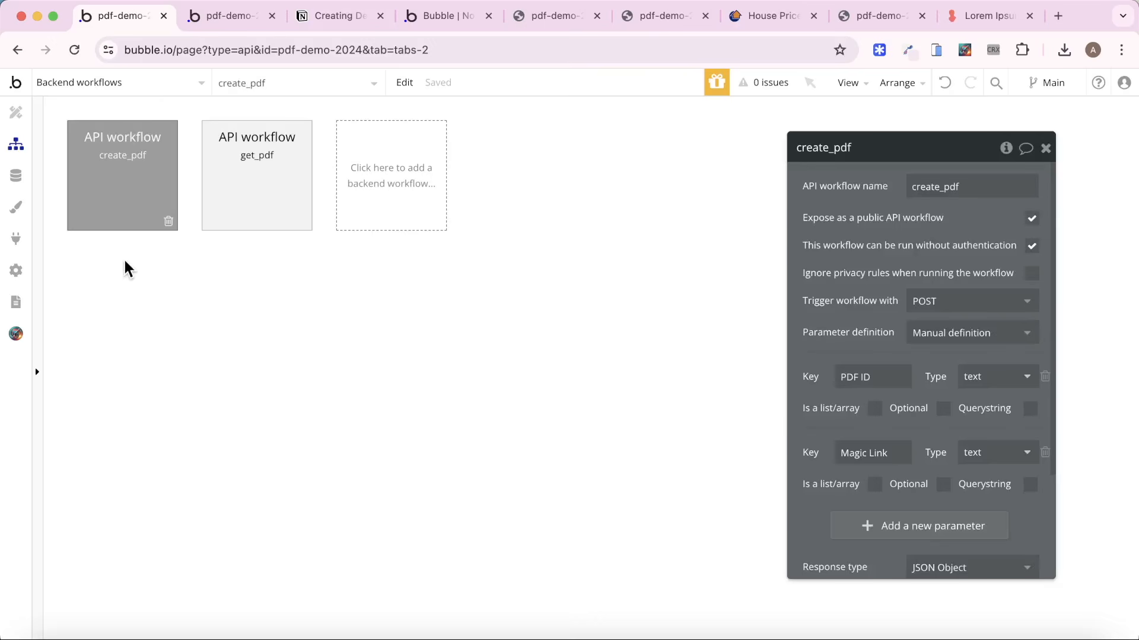
drag(806, 311, 430, 274)
click(579, 494)
click(497, 304)
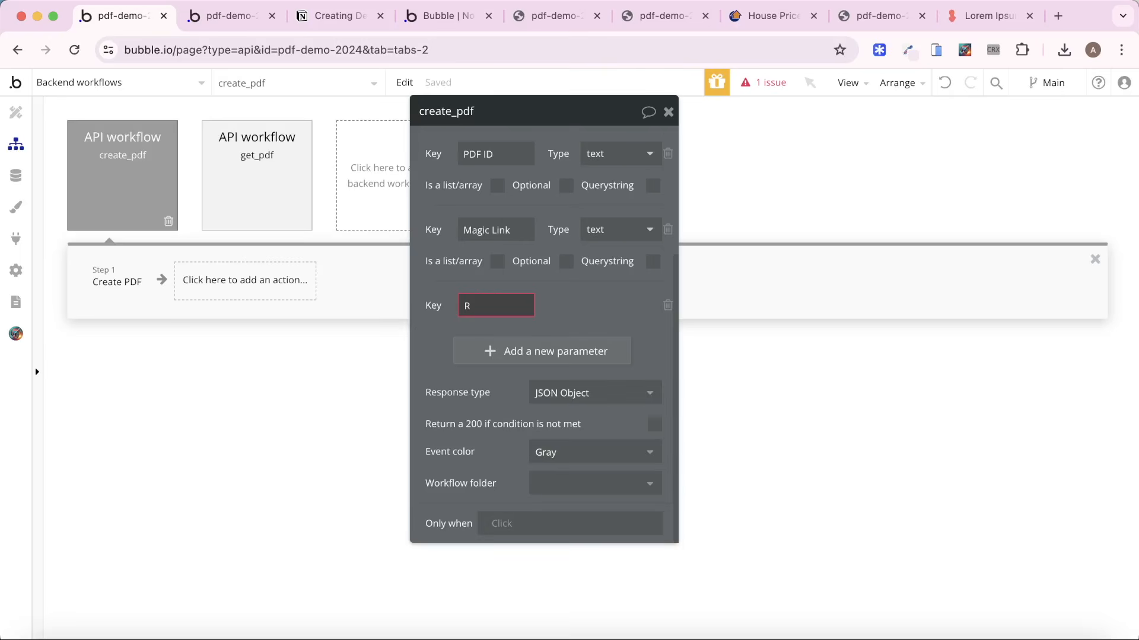
text(Report)
click(427, 320)
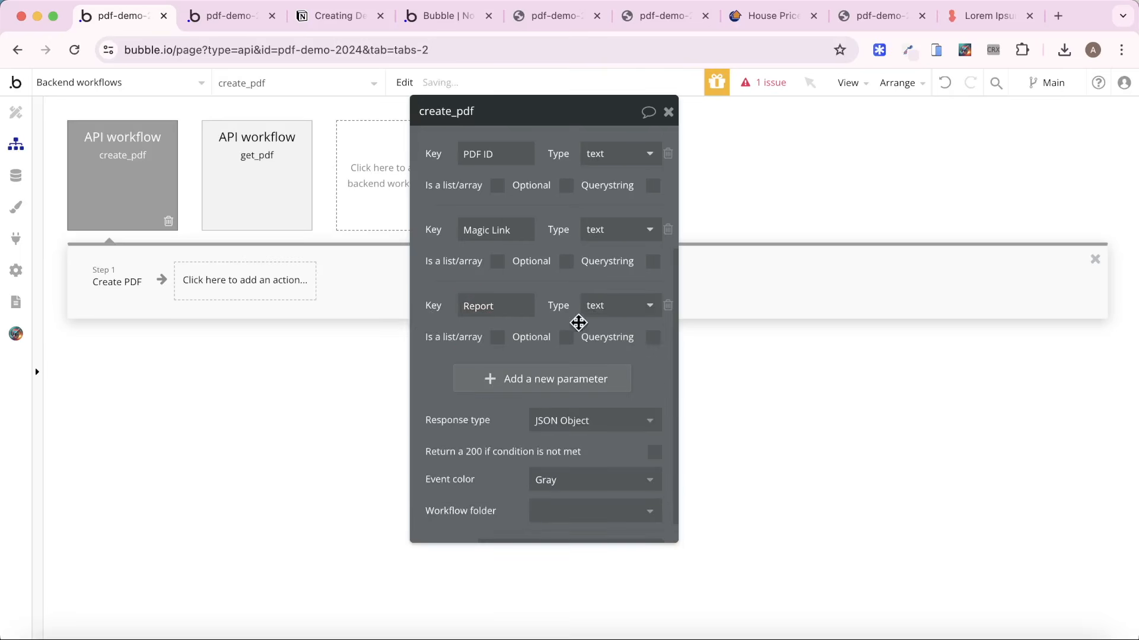
Set the Create PDF action's Page Name to property-report/ followed by the dynamic Report parameter.
click(121, 281)
scroll(602, 241, up, 5)
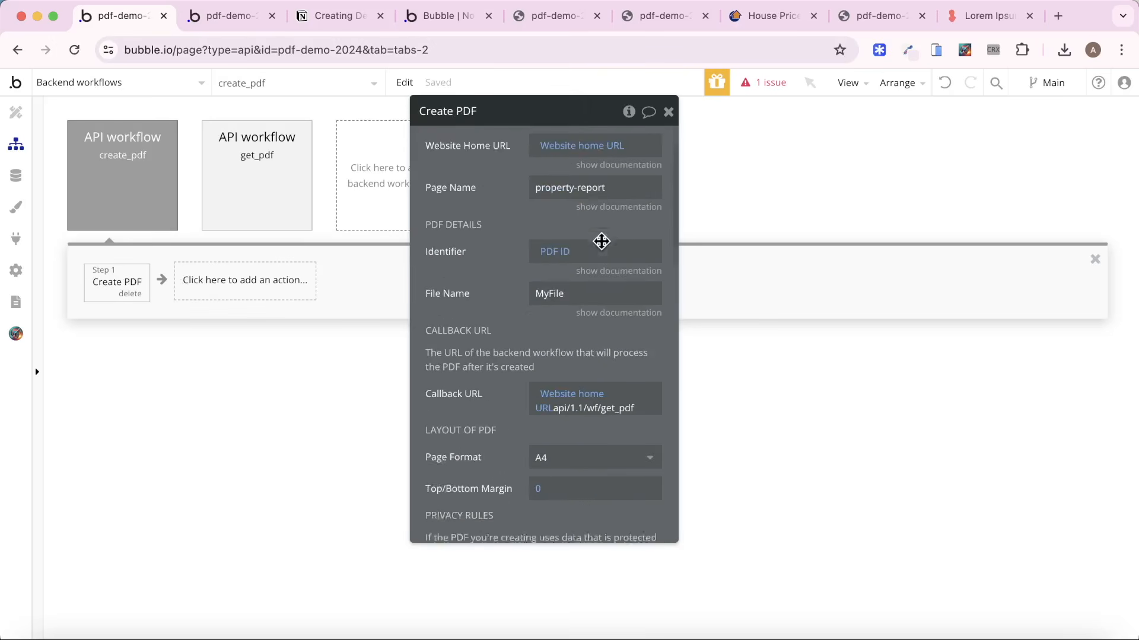
click(620, 213)
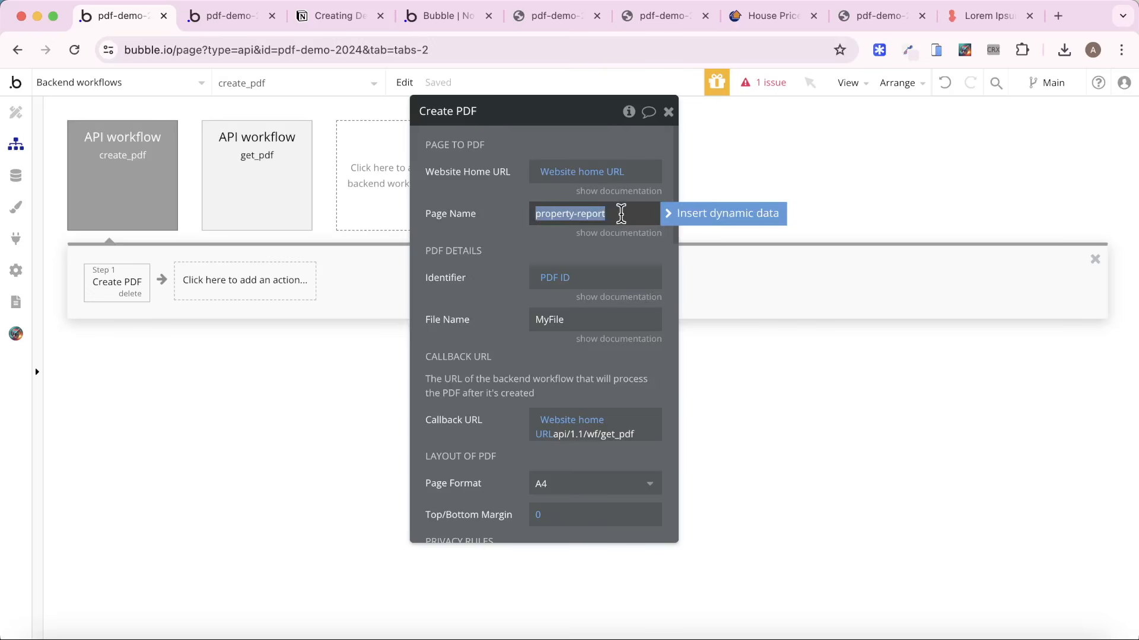
click(621, 214)
click(617, 212)
key(Right)
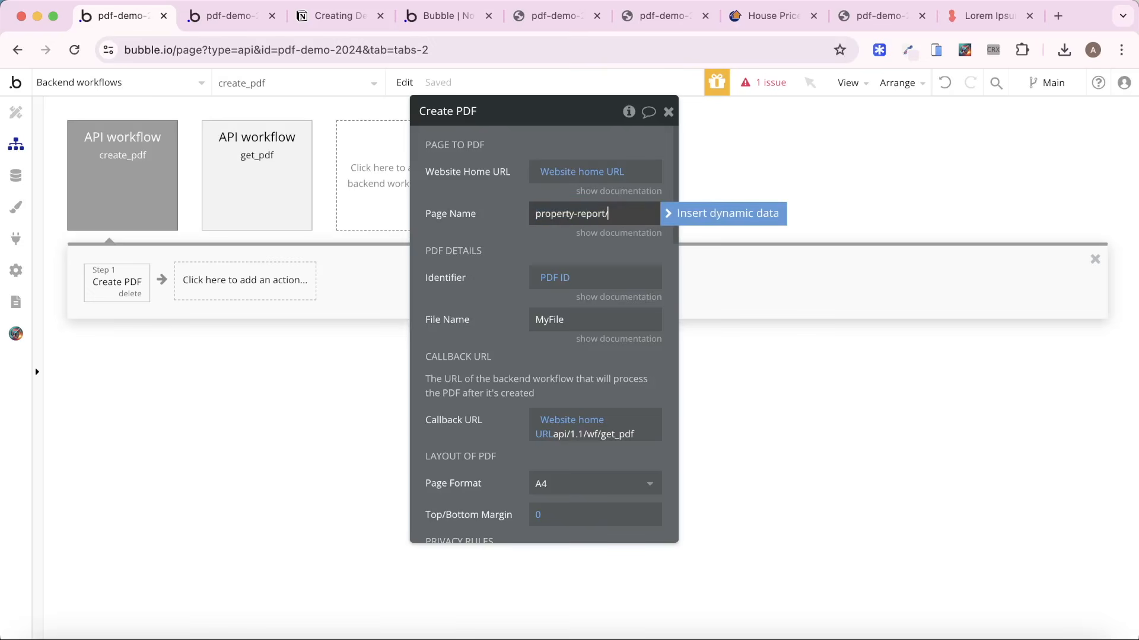
click(691, 217)
click(634, 335)
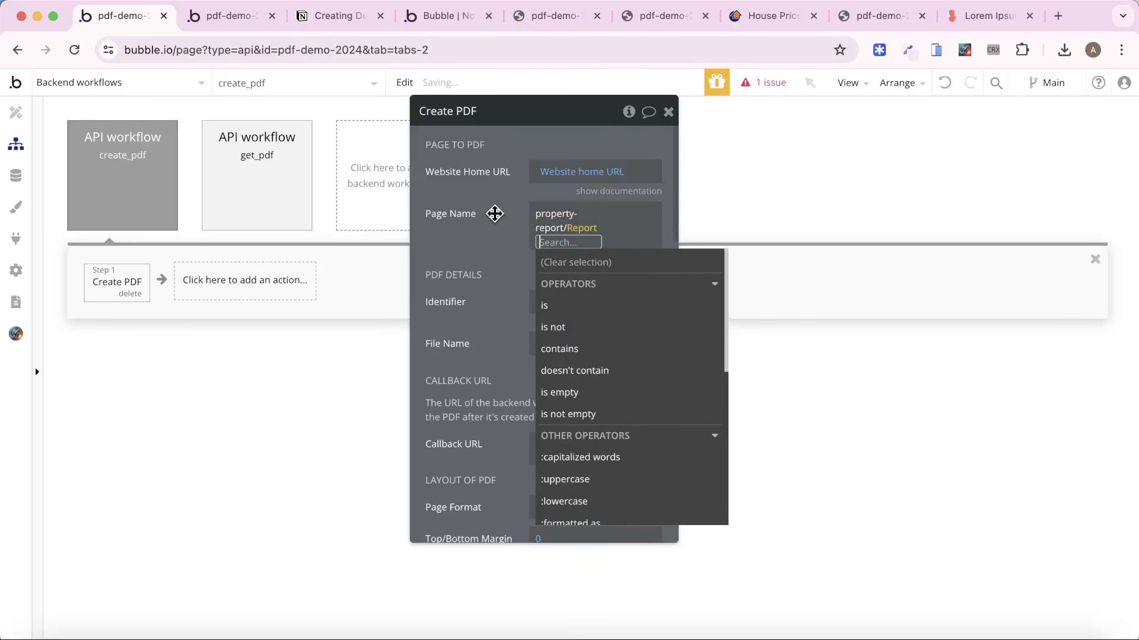
click(499, 221)
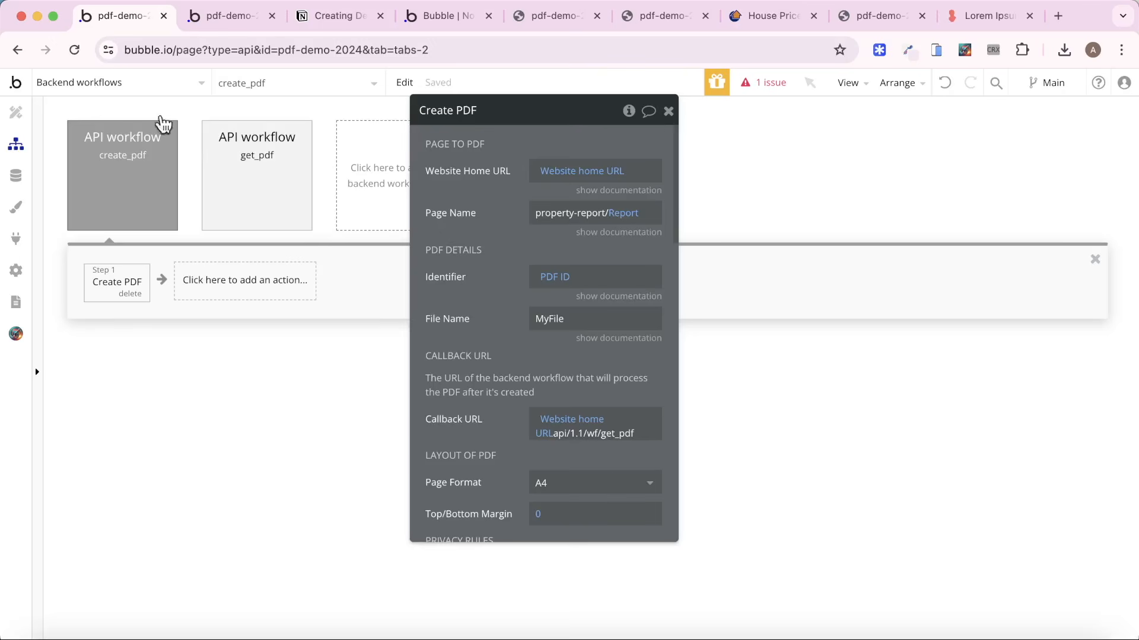
Set the Report parameter of the index page's Schedule API Workflow create_pdf action to the unique id of step 3's result.
click(131, 89)
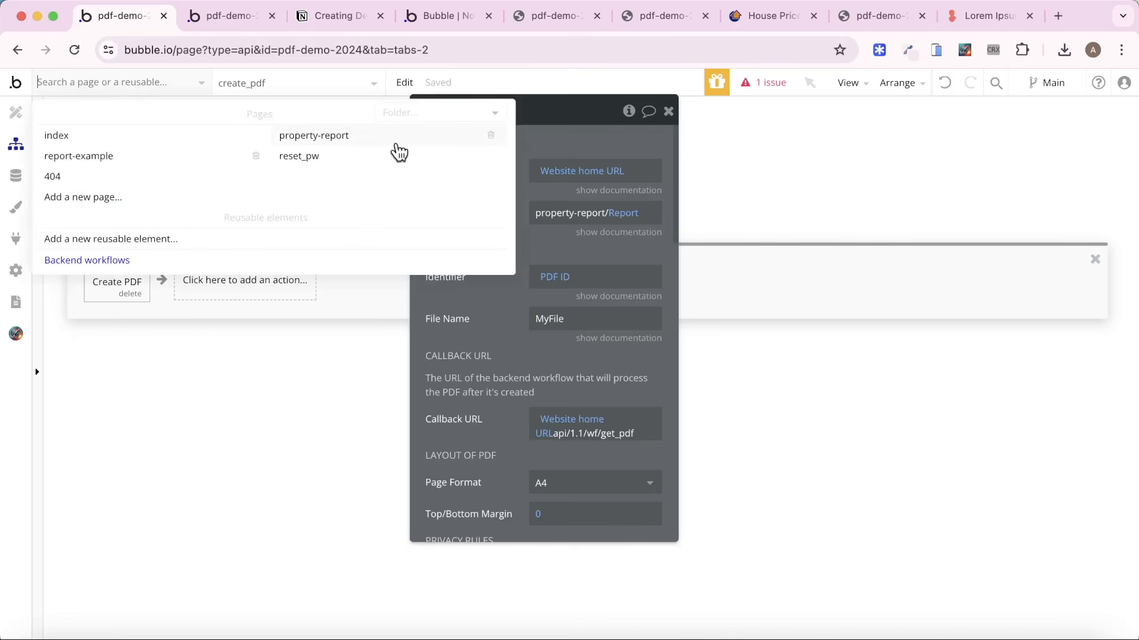
click(92, 140)
click(128, 193)
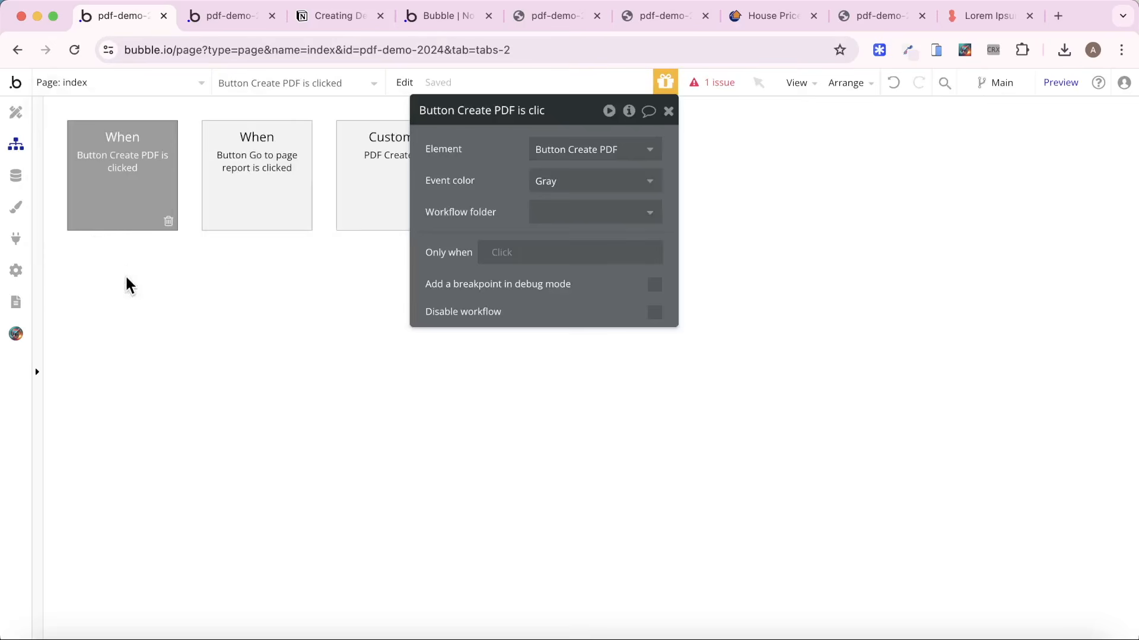
click(127, 284)
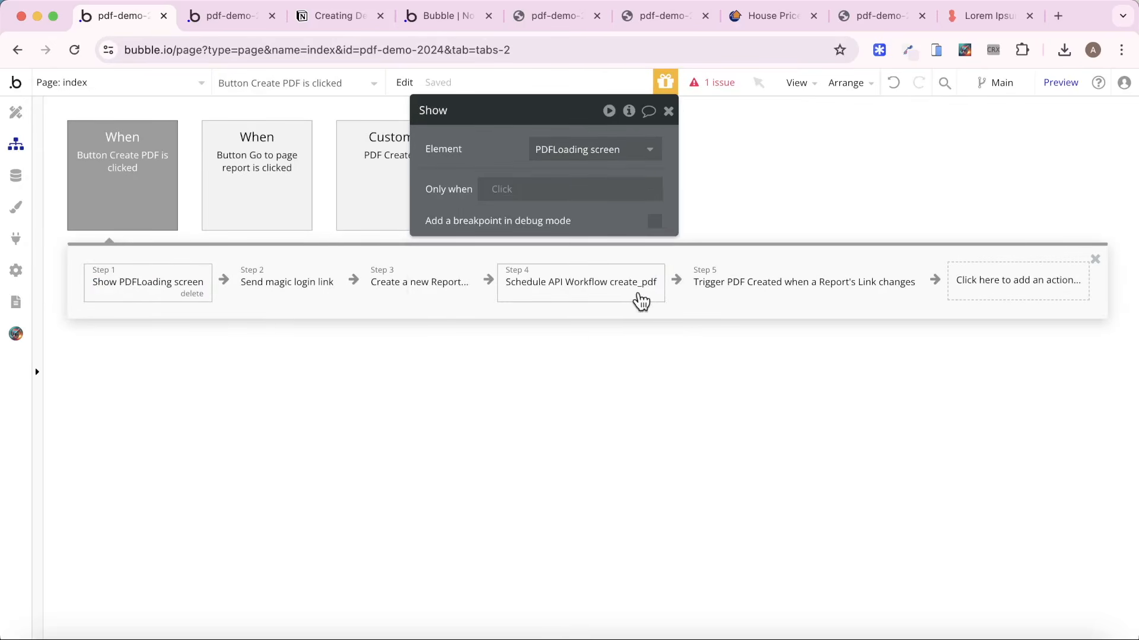
click(620, 299)
click(854, 263)
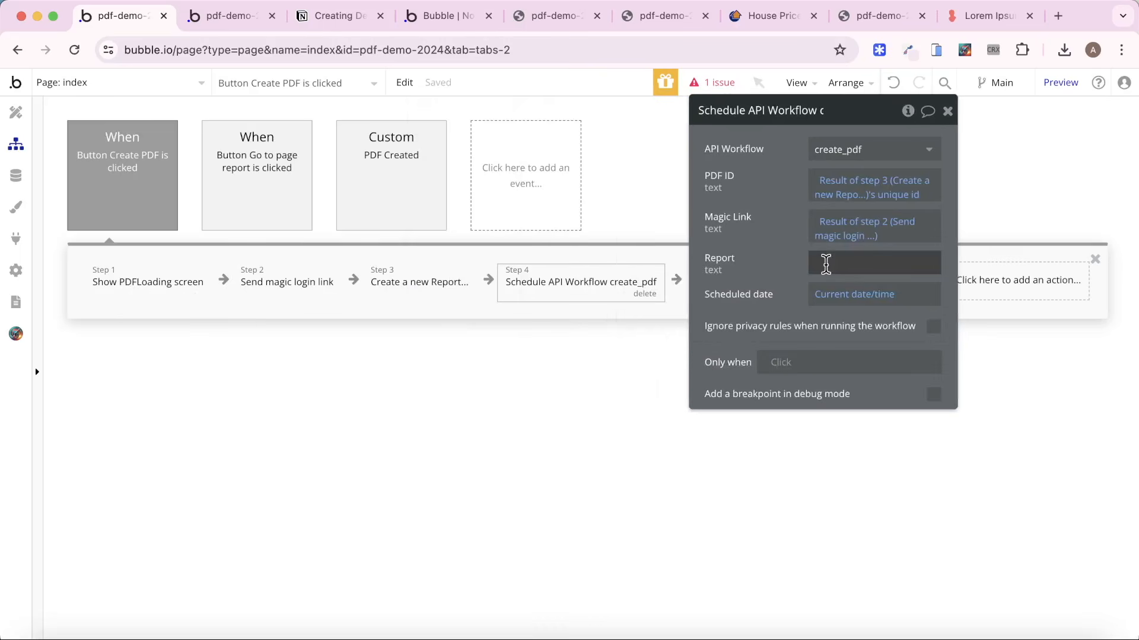
click(962, 270)
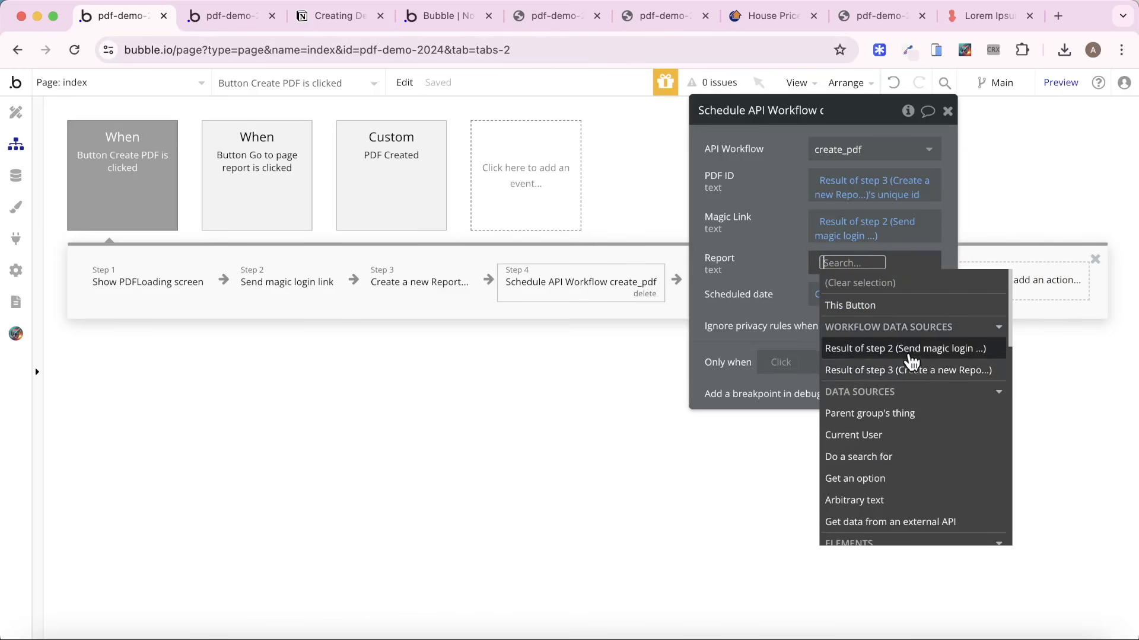
click(913, 372)
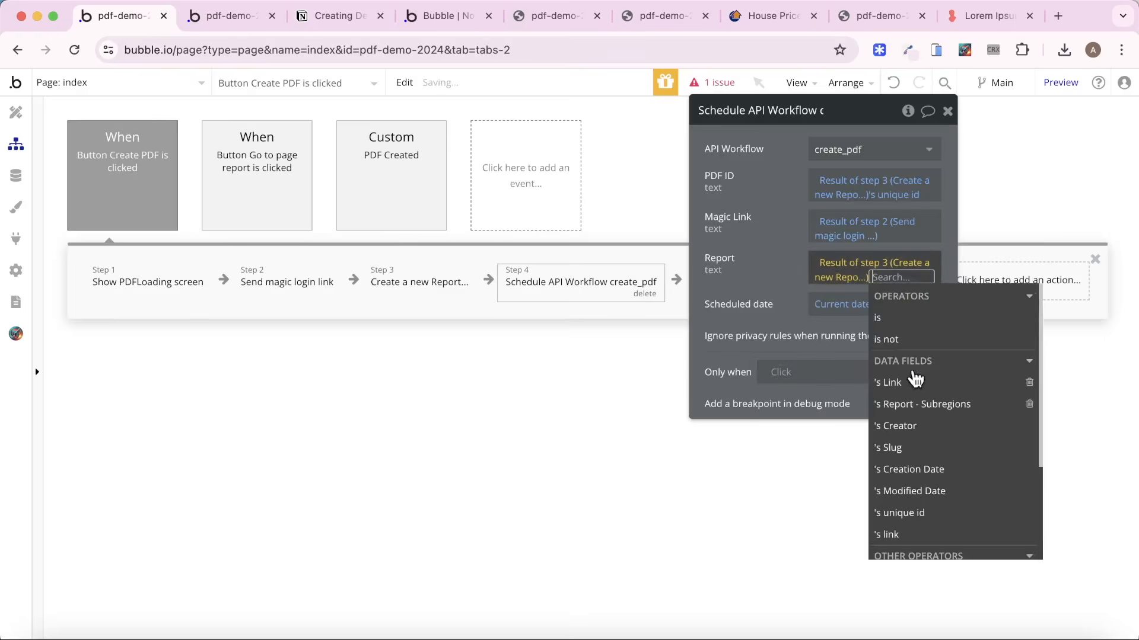
click(930, 515)
click(731, 226)
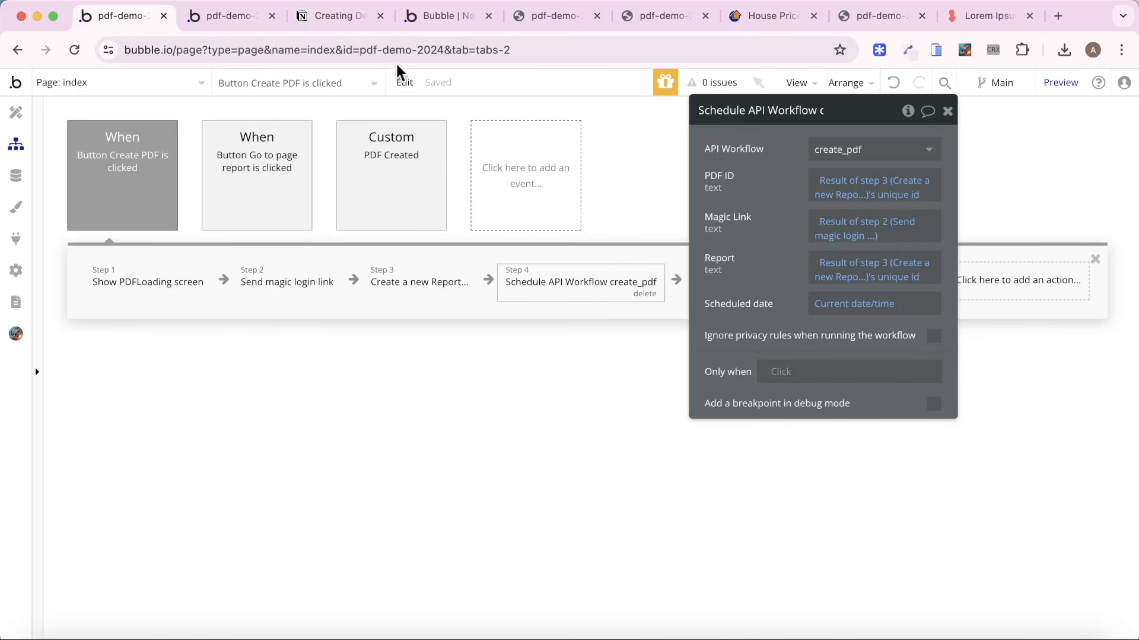
Generate the PDF from the index preview, then open Property Report - May-24 (15).pdf and check its region pages.
click(420, 17)
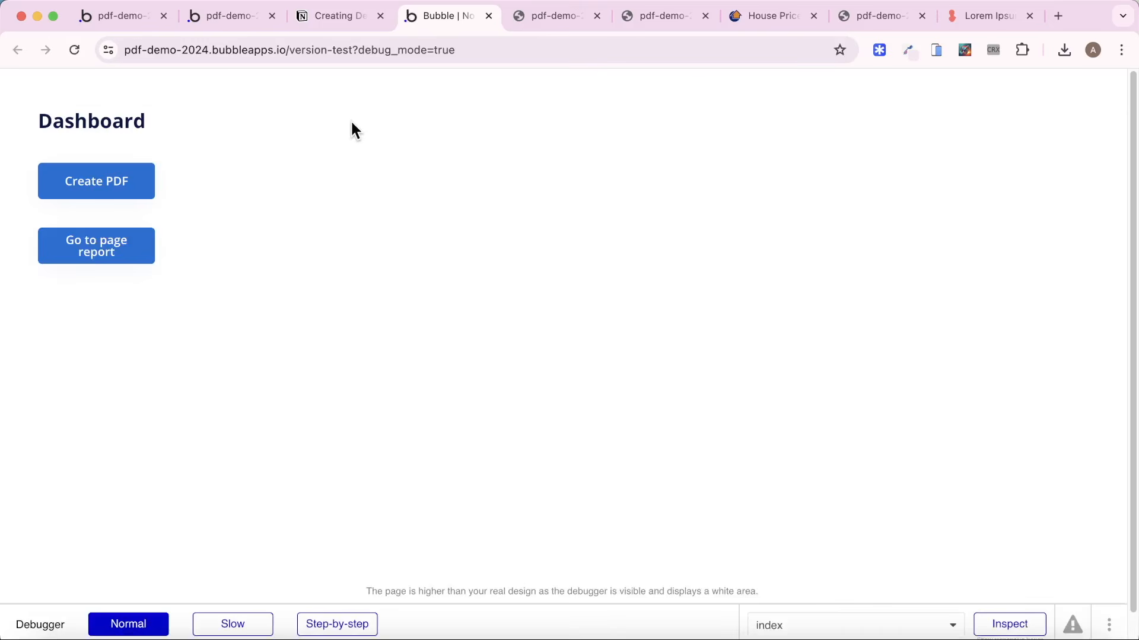
click(124, 185)
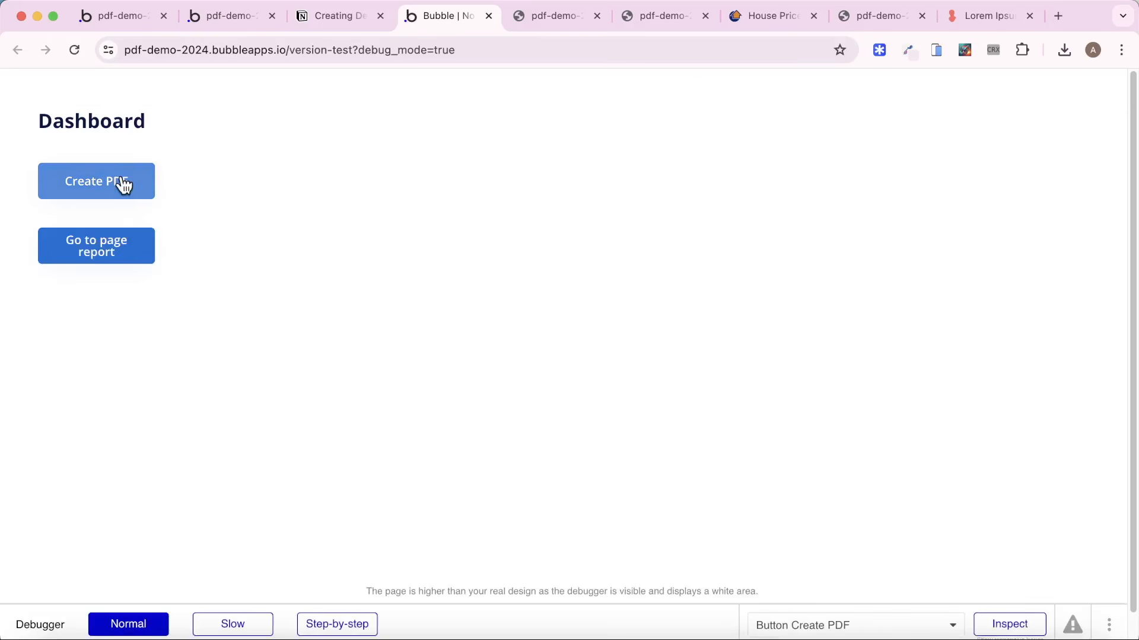
click(132, 180)
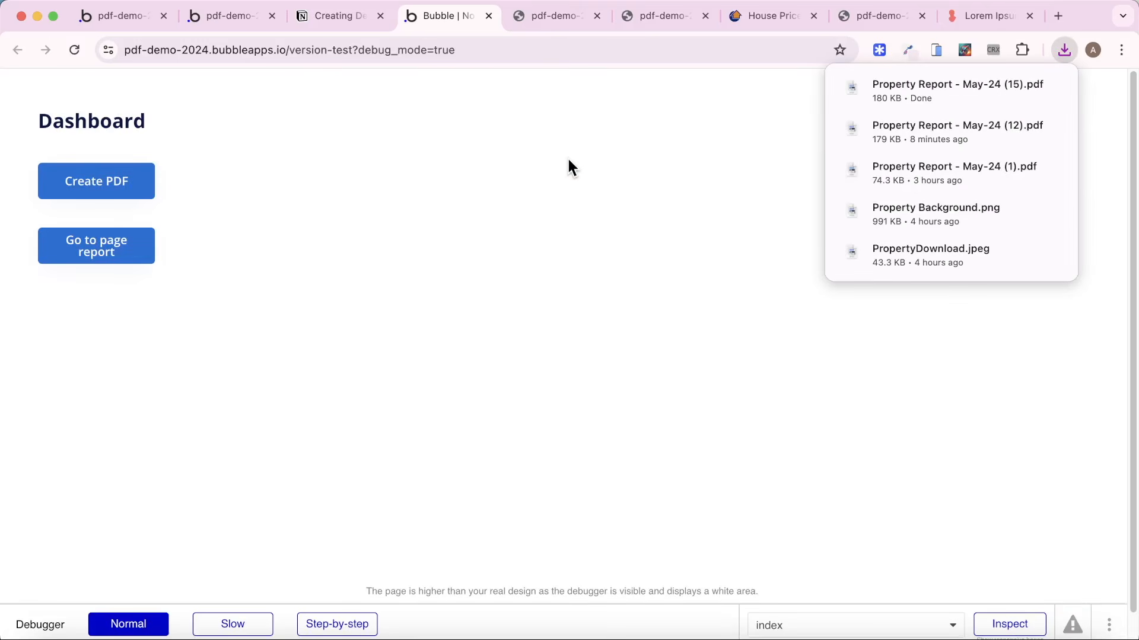
click(926, 84)
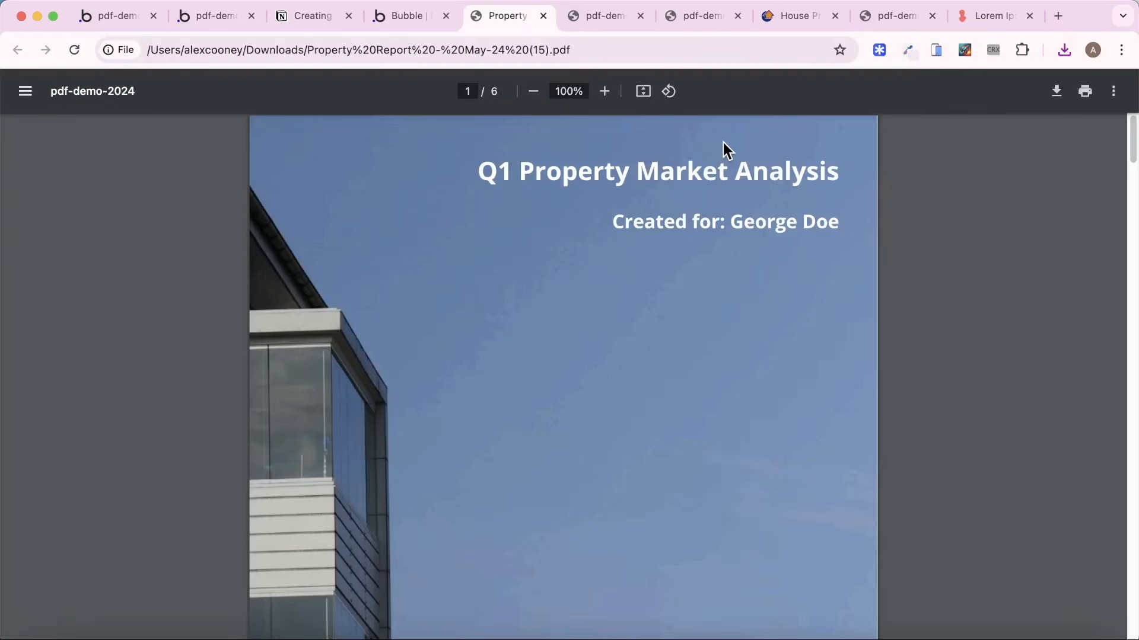
scroll(688, 223, down, 3)
scroll(691, 219, down, 20)
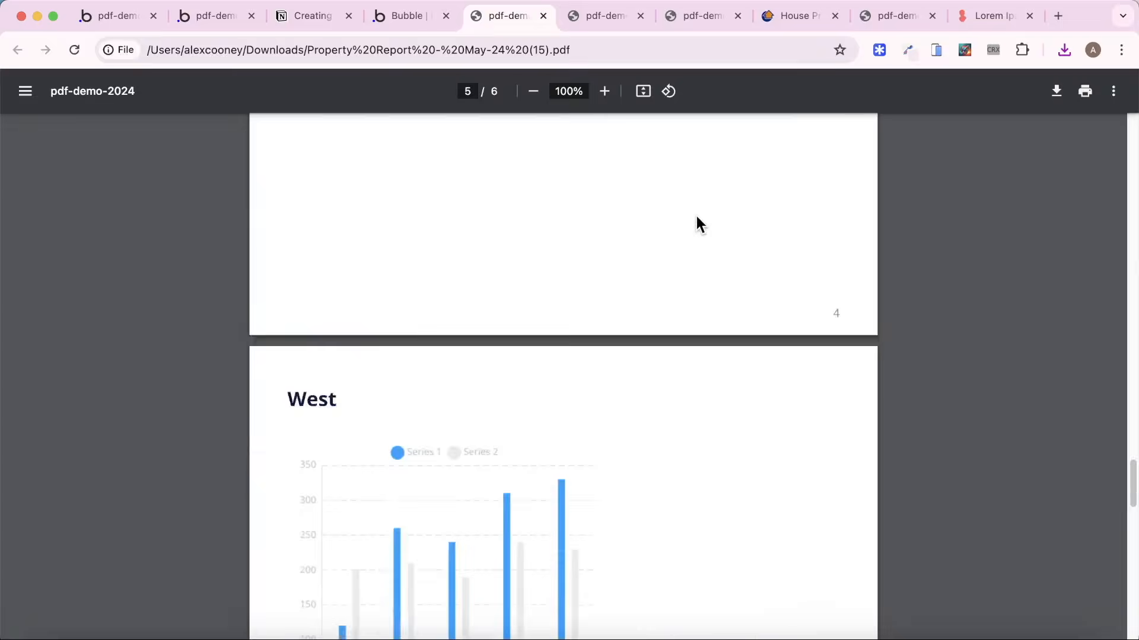
scroll(695, 219, down, 5)
Remove the dynamic Report value from the Page Name in create_pdf's Create PDF action, leaving property-report/.
click(195, 16)
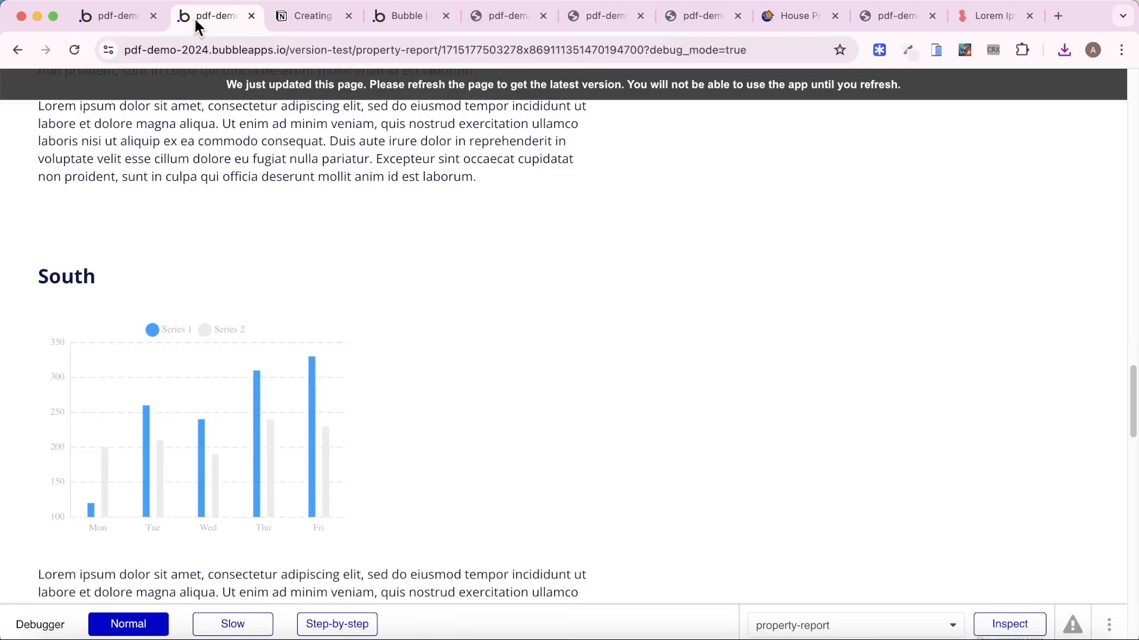
click(126, 19)
click(127, 81)
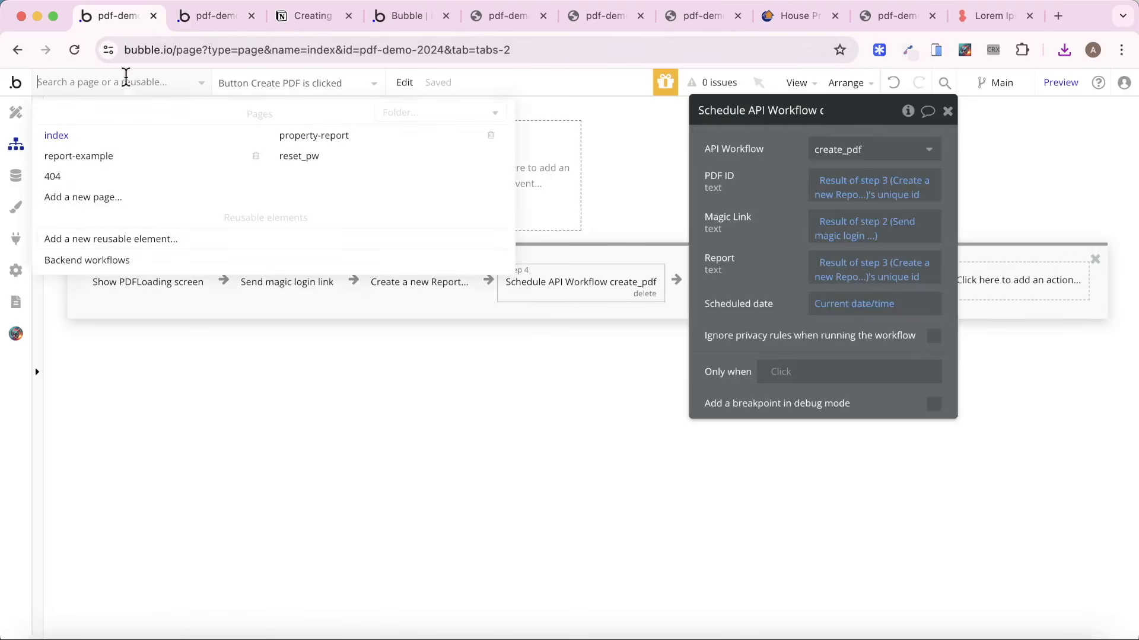
click(105, 263)
click(119, 178)
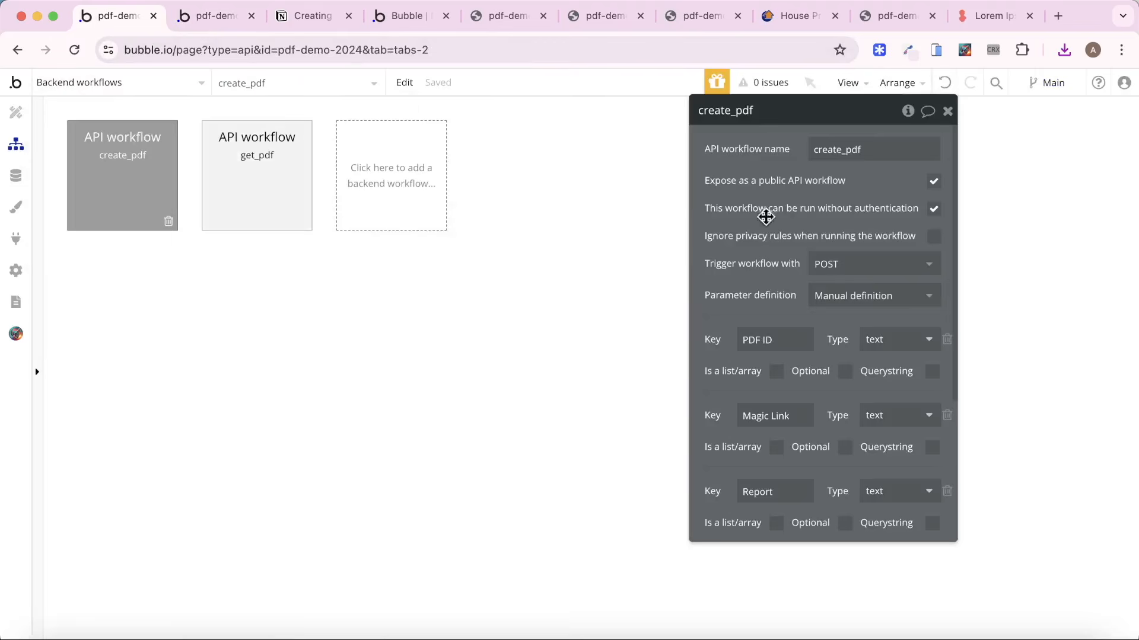
click(116, 283)
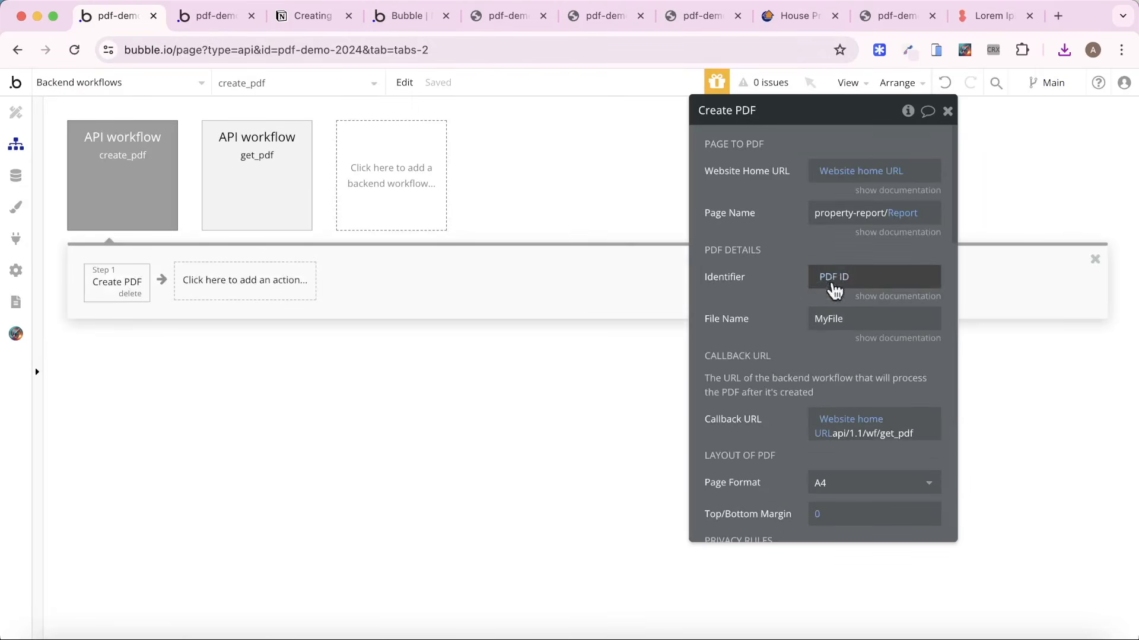
click(912, 210)
click(762, 206)
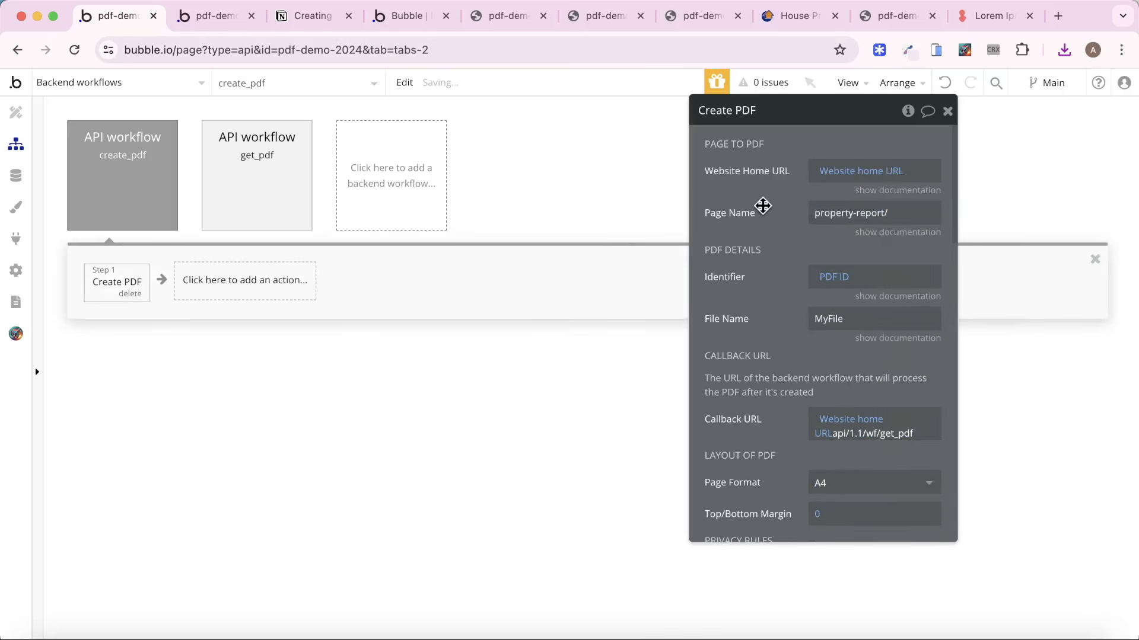
Reload the index preview and generate another PDF, reviewing the earlier PDF's region pages for comparison while it is created.
click(414, 16)
key(super+r)
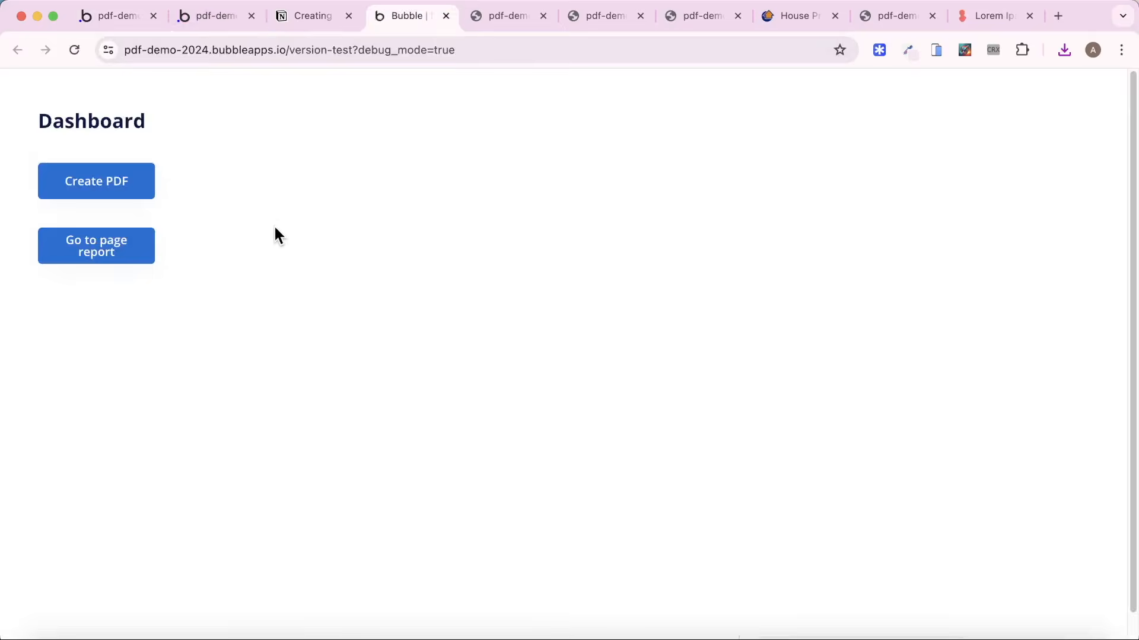
click(122, 200)
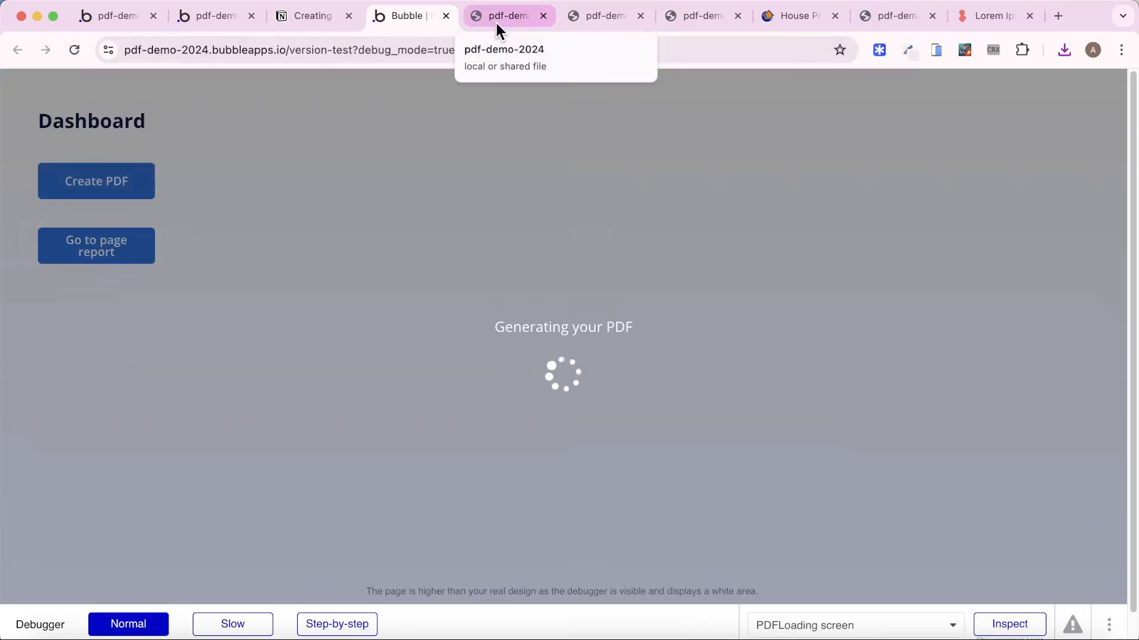
click(497, 20)
scroll(514, 217, up, 3)
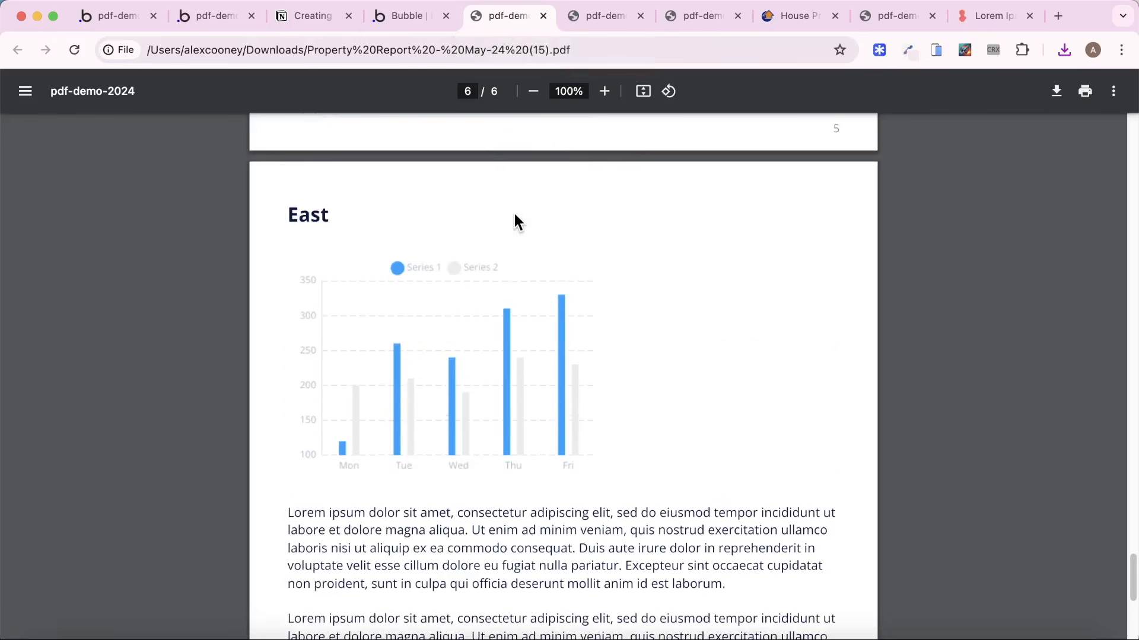
click(395, 16)
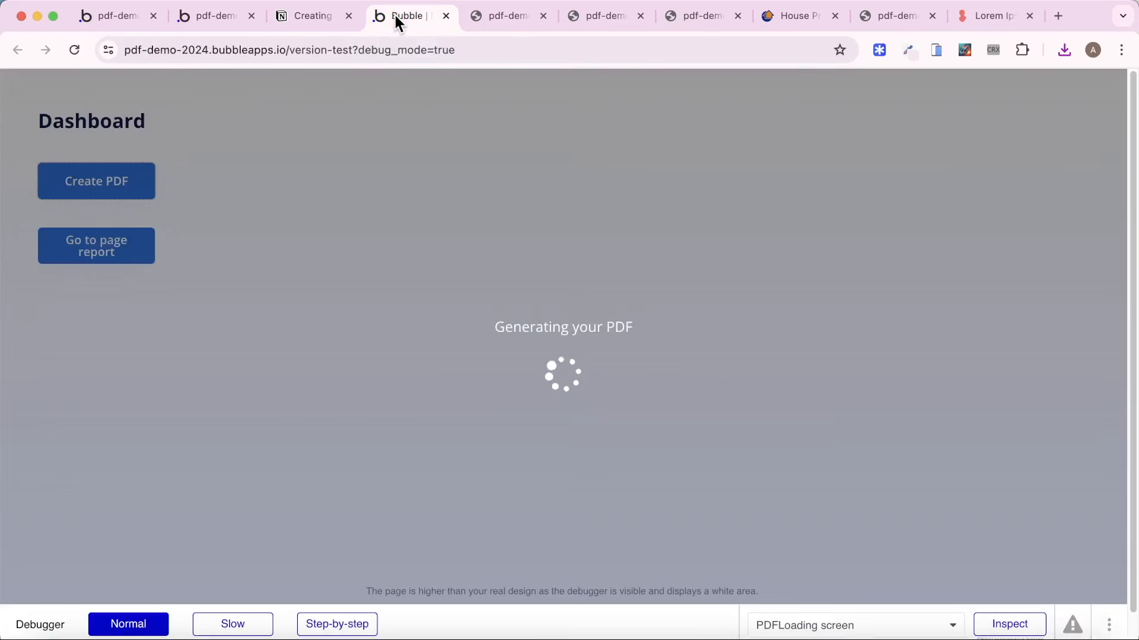